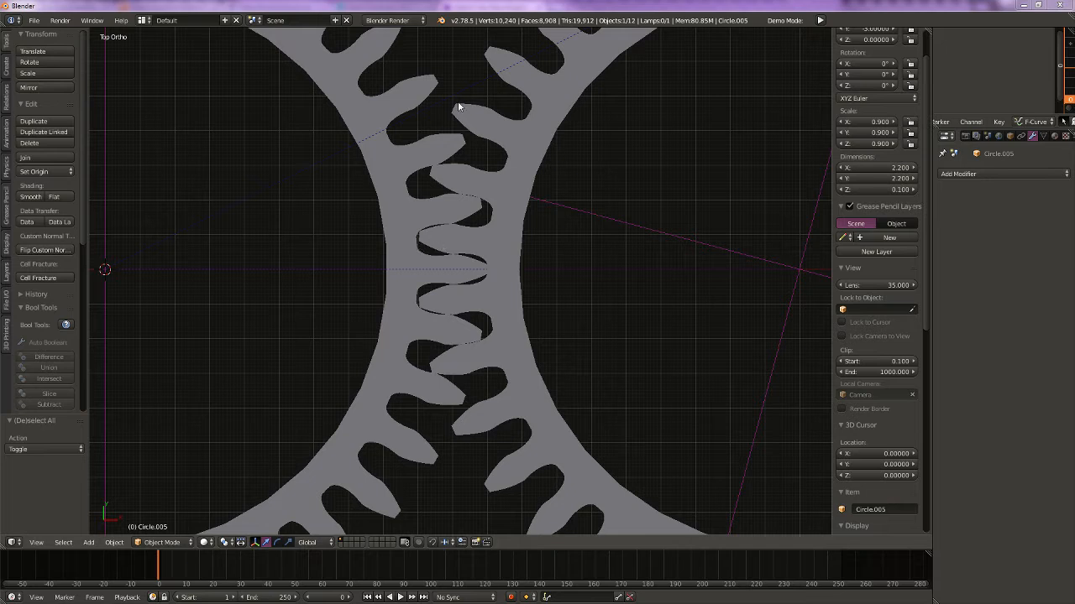
Step: Temporarily rotate the driving fine-toothed gear in both directions to examine how its teeth mesh with the neighbouring gear
{"action": "scroll", "coordinate": [390, 321], "scroll_direction": "up", "scroll_amount": 5}
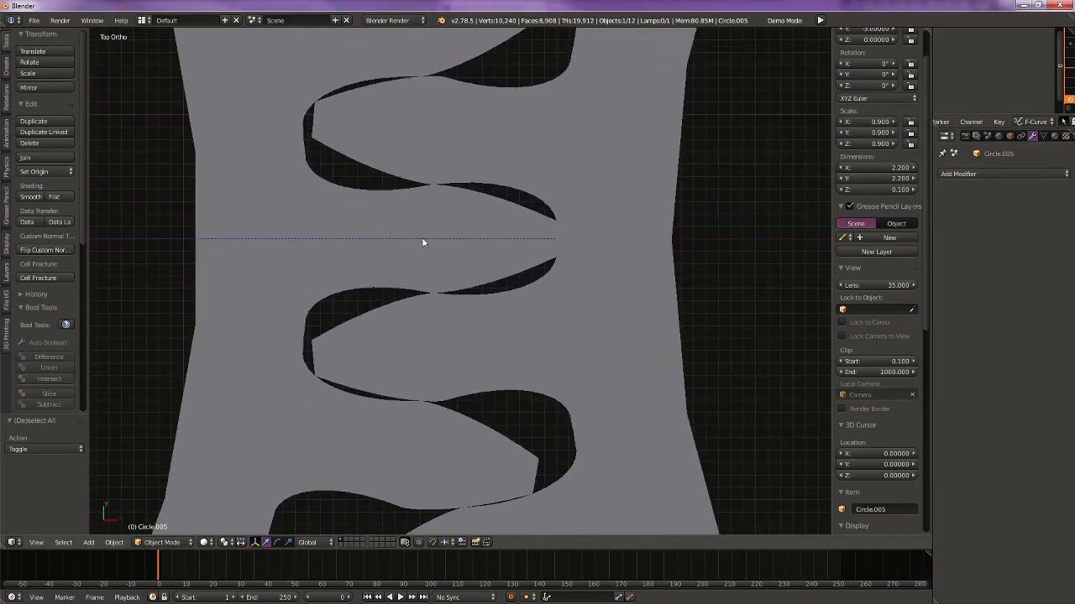
{"action": "scroll", "coordinate": [488, 283], "scroll_direction": "down", "scroll_amount": 3}
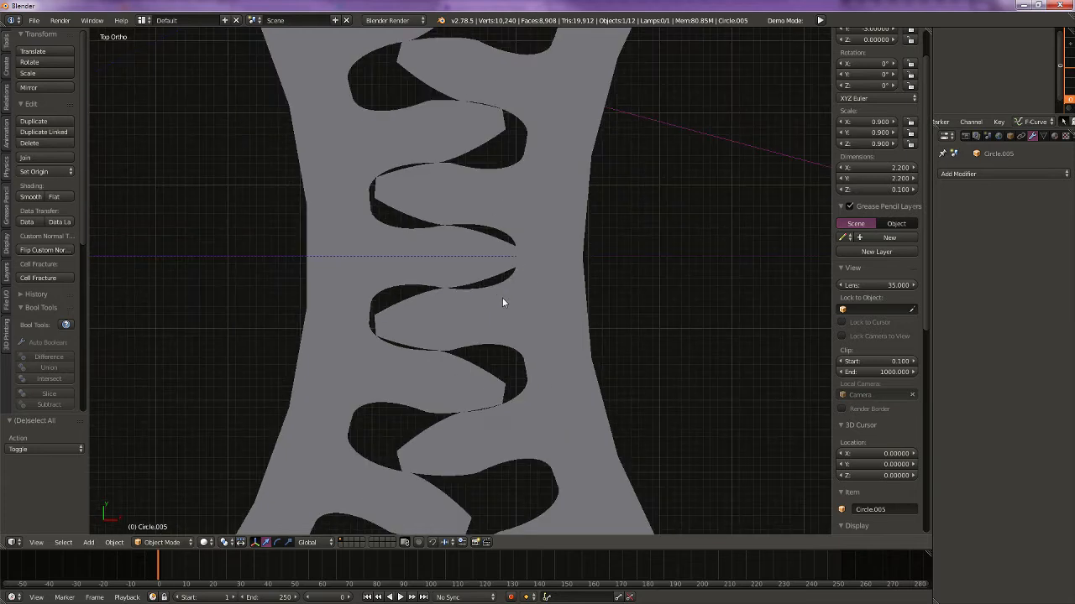
{"action": "right_click", "coordinate": [351, 350]}
{"action": "scroll", "coordinate": [351, 350], "scroll_direction": "up", "scroll_amount": 3}
{"action": "key", "text": "r"}
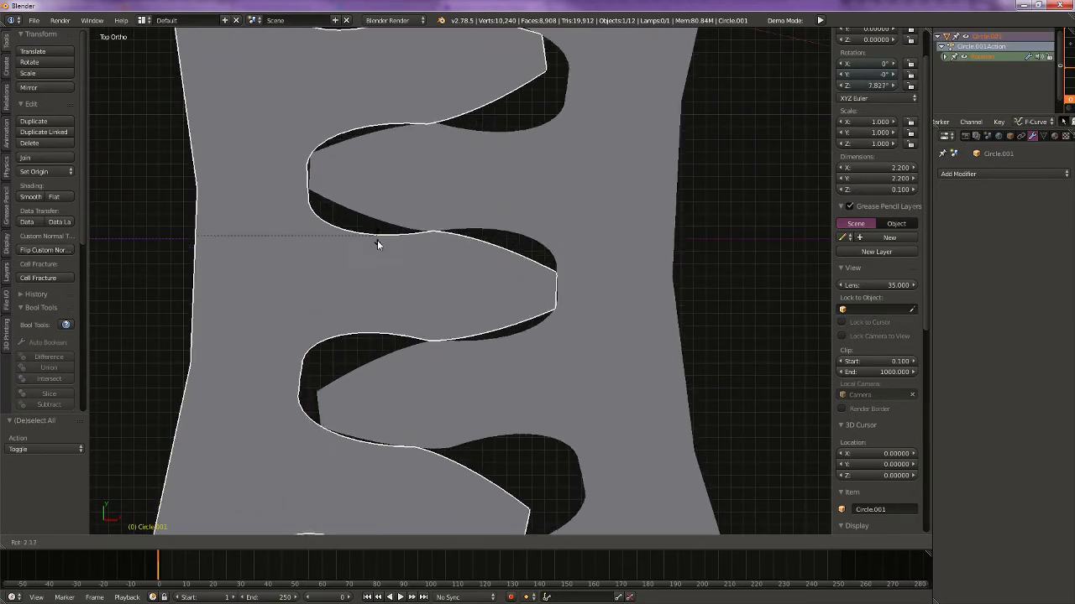
{"action": "left_click", "coordinate": [371, 349]}
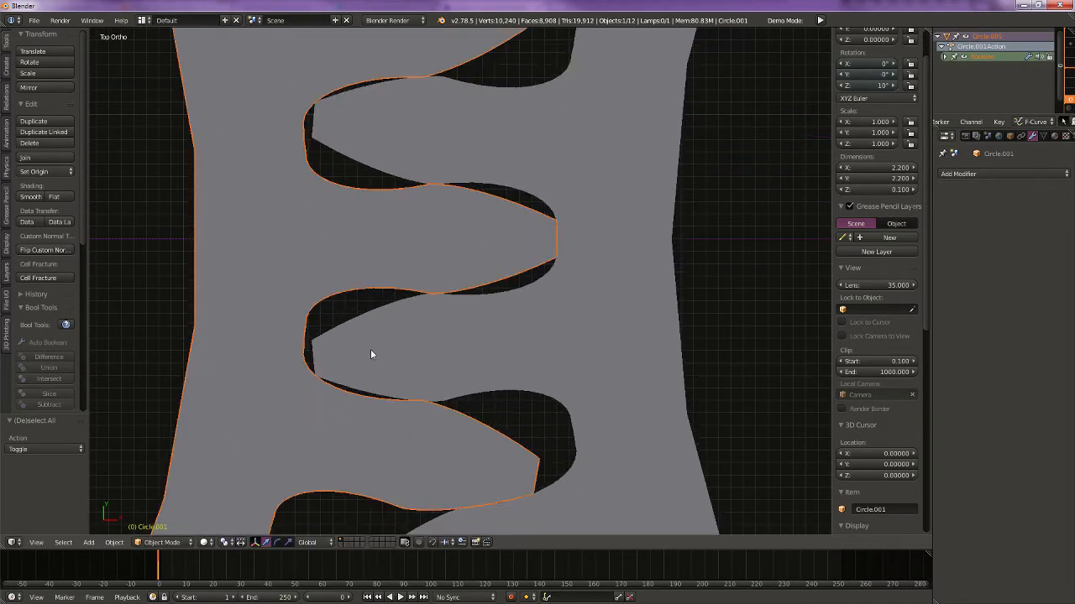
{"action": "scroll", "coordinate": [396, 341], "scroll_direction": "down", "scroll_amount": 2}
{"action": "key", "text": "r"}
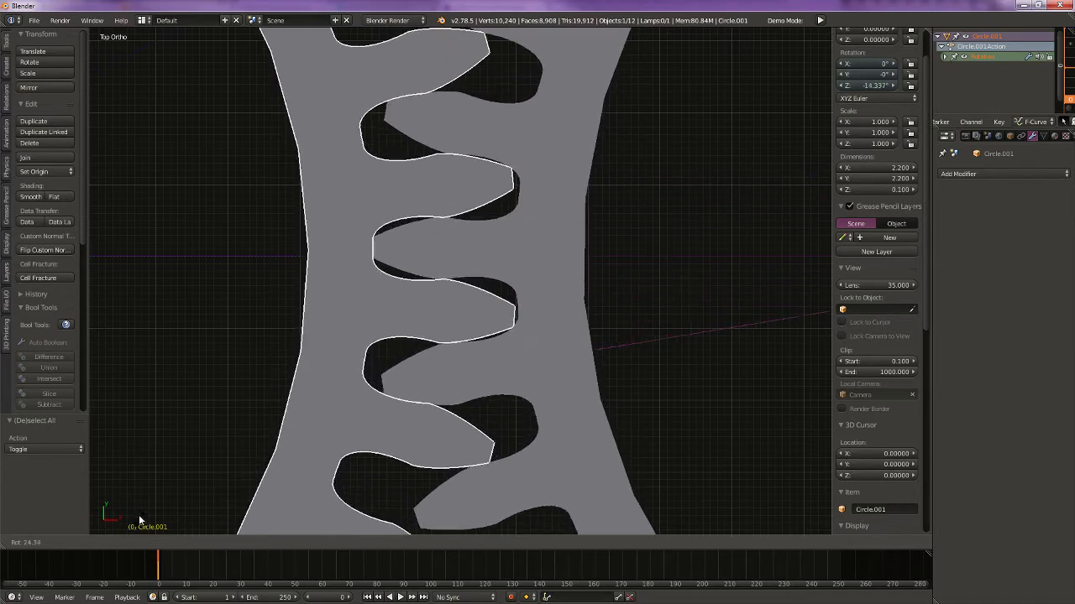
{"action": "right_click", "coordinate": [304, 118]}
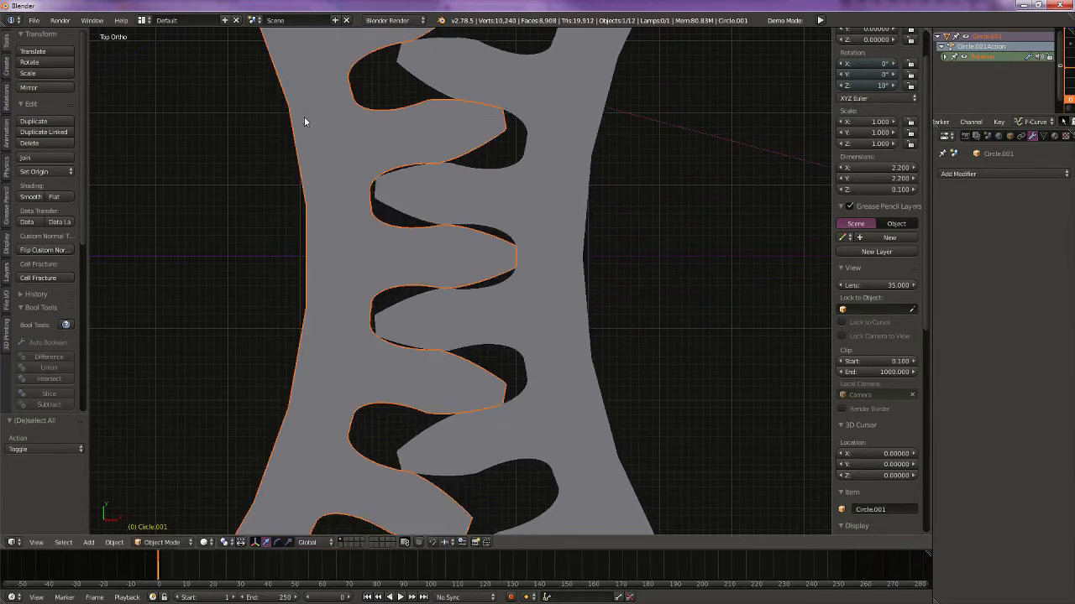
Step: Test-rotate the driving fine-toothed gear again, examining the gaps and contact points between the tooth flanks up close
{"action": "scroll", "coordinate": [334, 222], "scroll_direction": "down", "scroll_amount": 2}
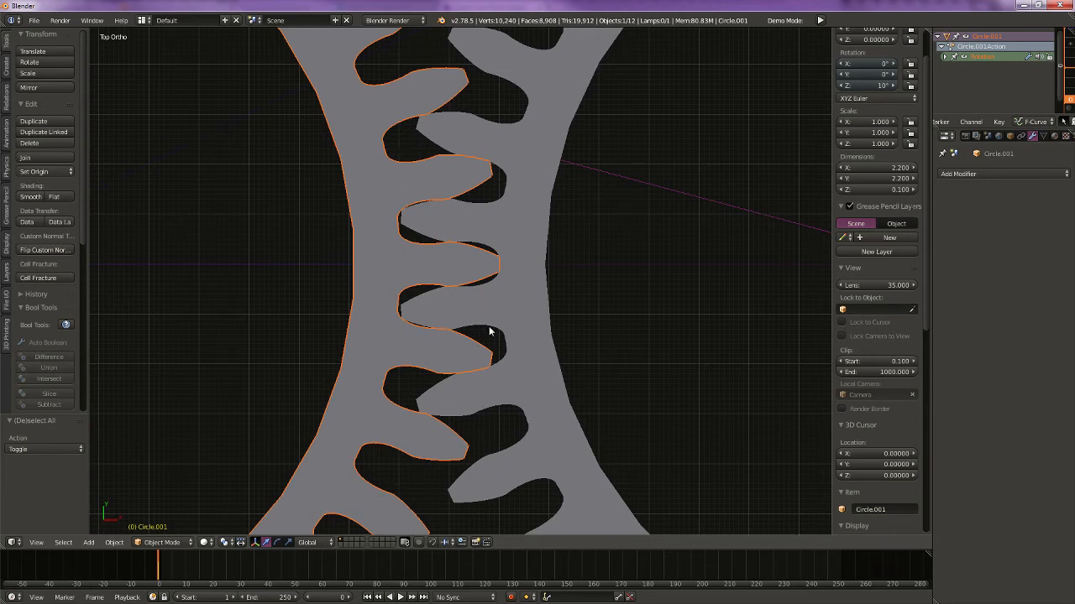
{"action": "scroll", "coordinate": [490, 333], "scroll_direction": "down", "scroll_amount": 2}
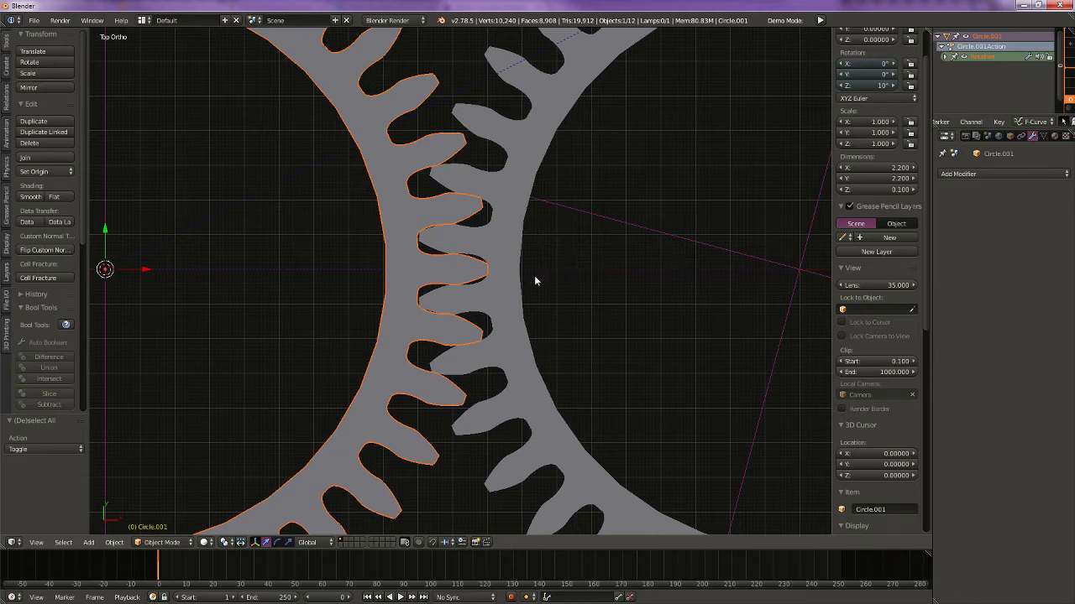
{"action": "scroll", "coordinate": [492, 287], "scroll_direction": "up", "scroll_amount": 5}
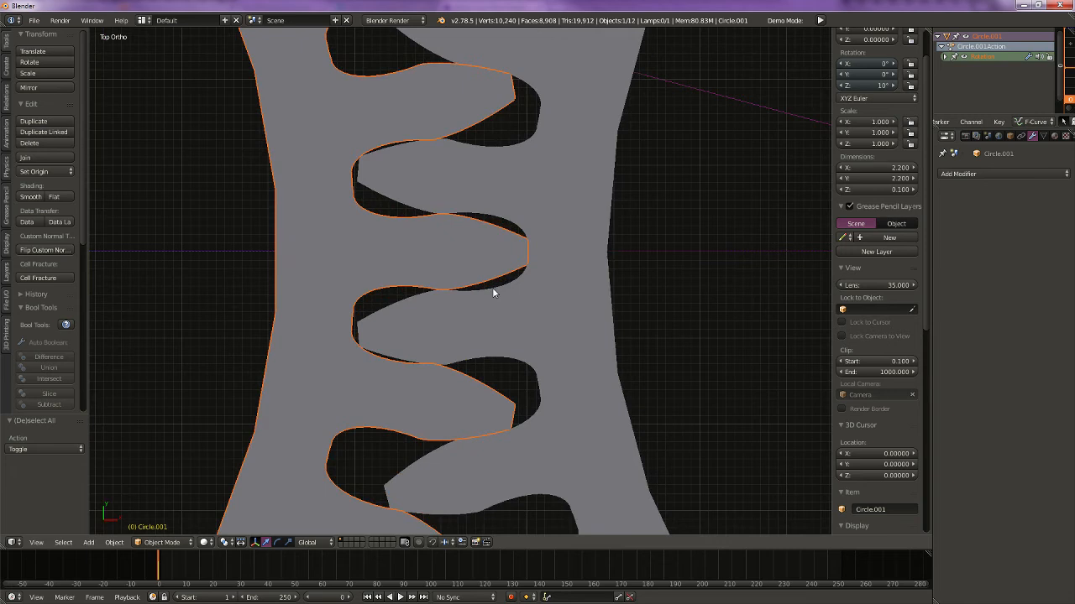
{"action": "key", "text": "r"}
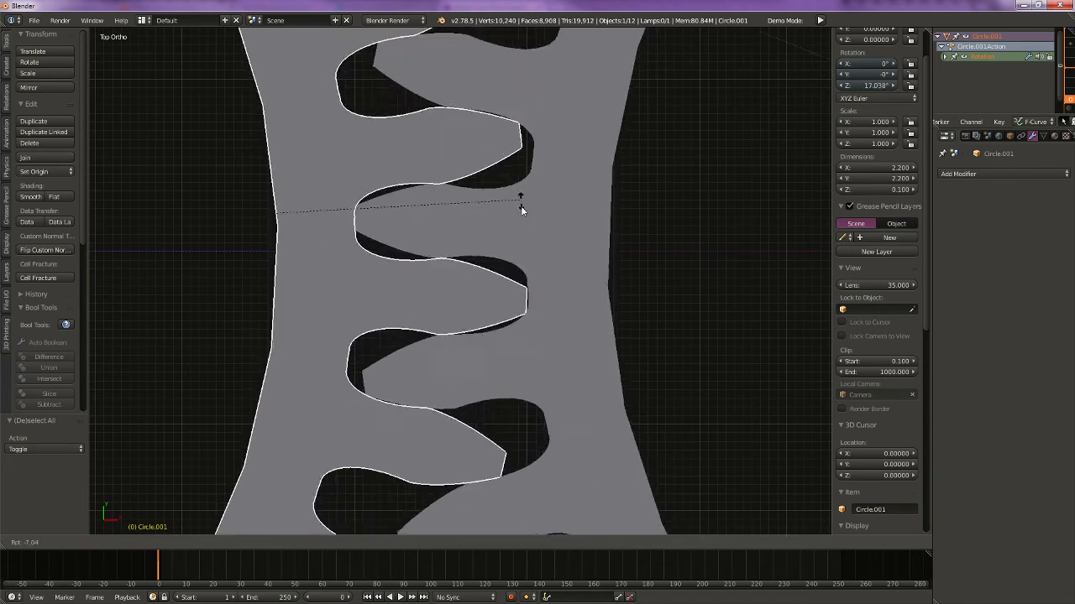
{"action": "left_click", "coordinate": [477, 235]}
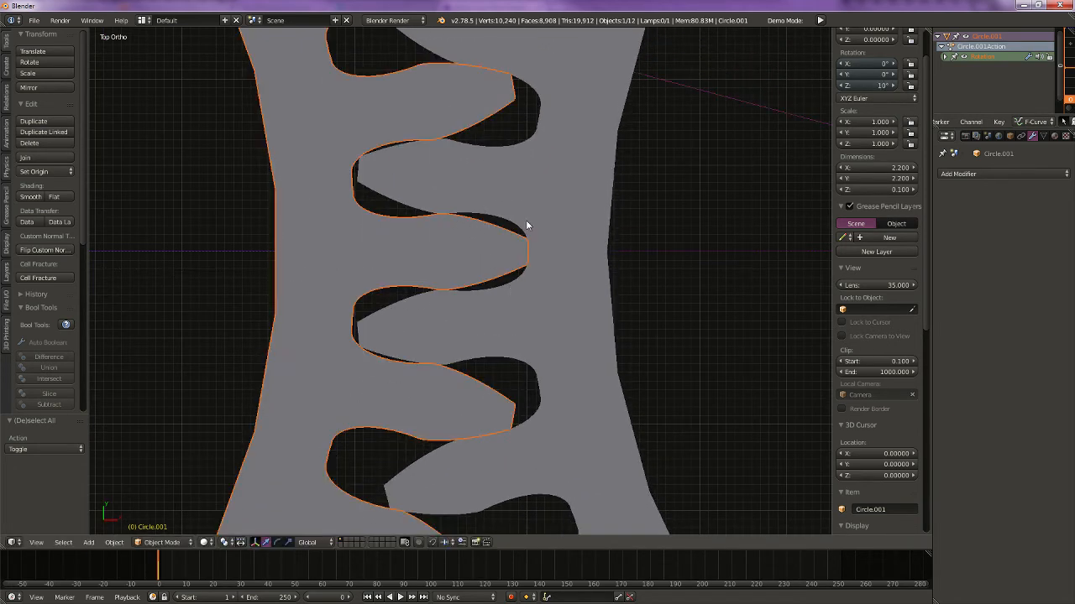
{"action": "key", "text": "r"}
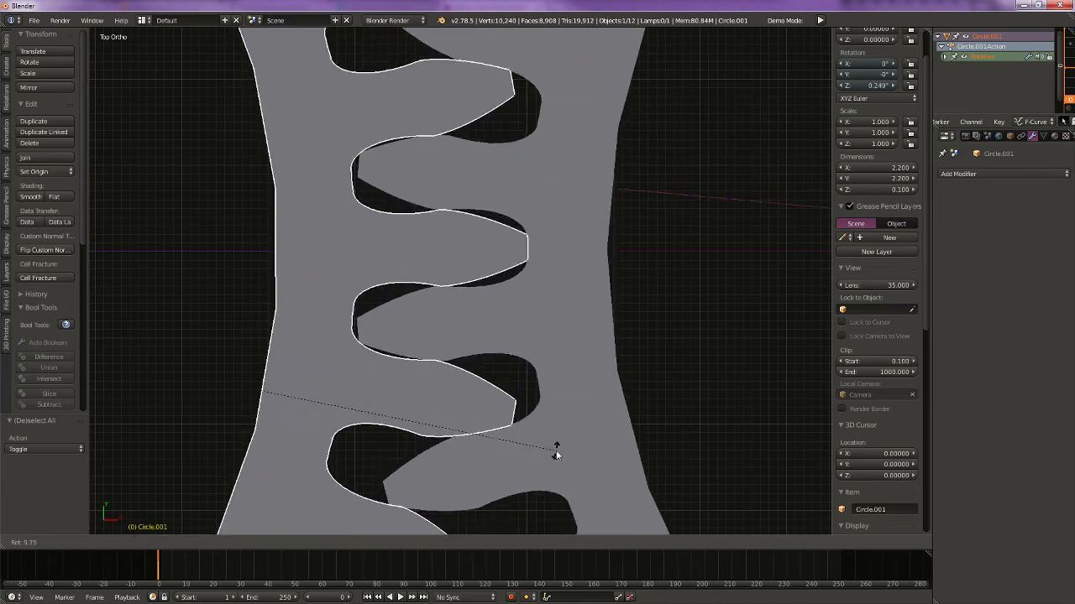
{"action": "key", "text": "Escape"}
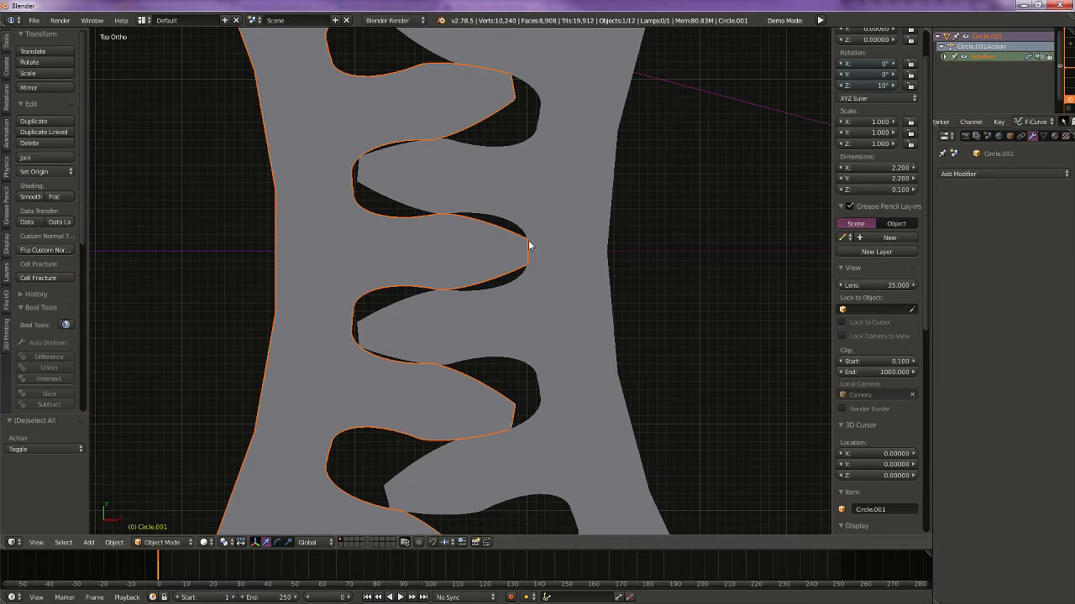
Step: Select the two fine-toothed gears alternately to compare their tooth outlines where they mesh
{"action": "right_click", "coordinate": [531, 252]}
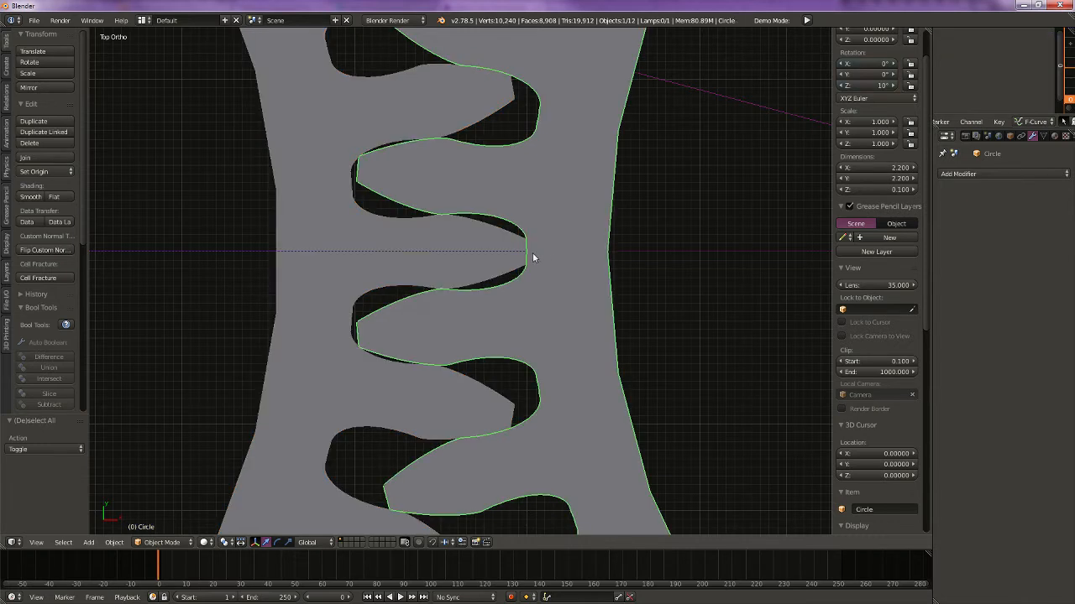
{"action": "right_click", "coordinate": [440, 218]}
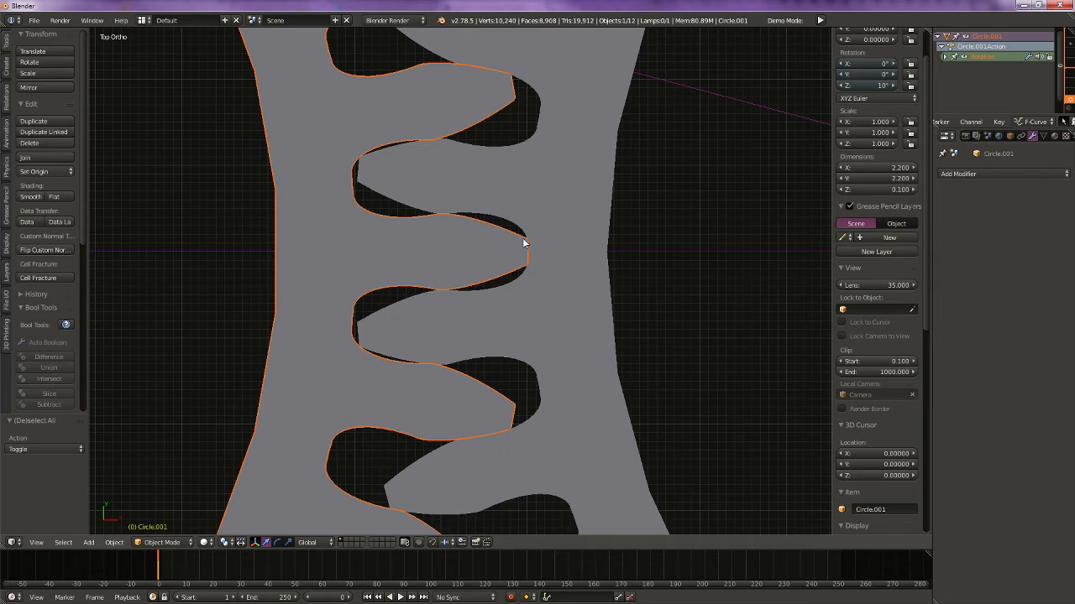
{"action": "right_click", "coordinate": [446, 188]}
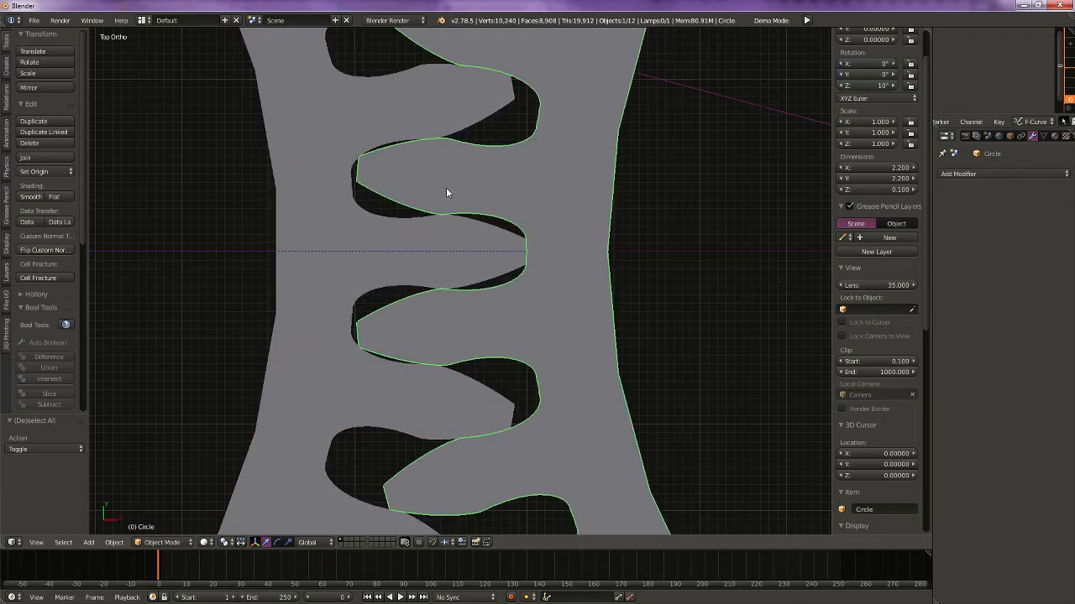
{"action": "right_click", "coordinate": [447, 222]}
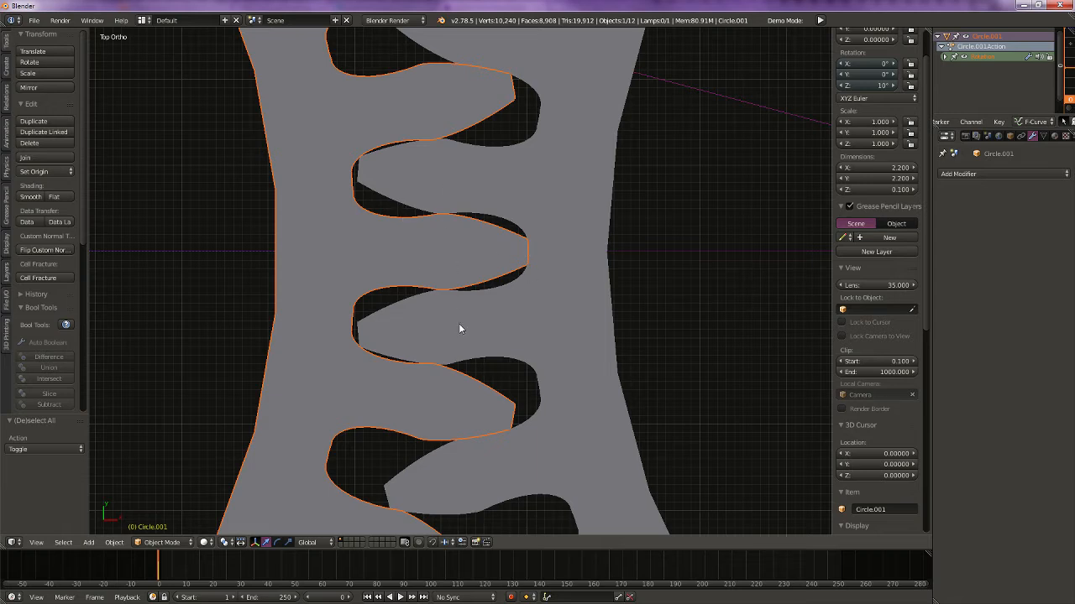
Step: Trial-rotate the driving fine-toothed gear with more of the pair in view, then cancel the rotation
{"action": "scroll", "coordinate": [460, 320], "scroll_direction": "down", "scroll_amount": 1}
{"action": "scroll", "coordinate": [361, 305], "scroll_direction": "down", "scroll_amount": 2}
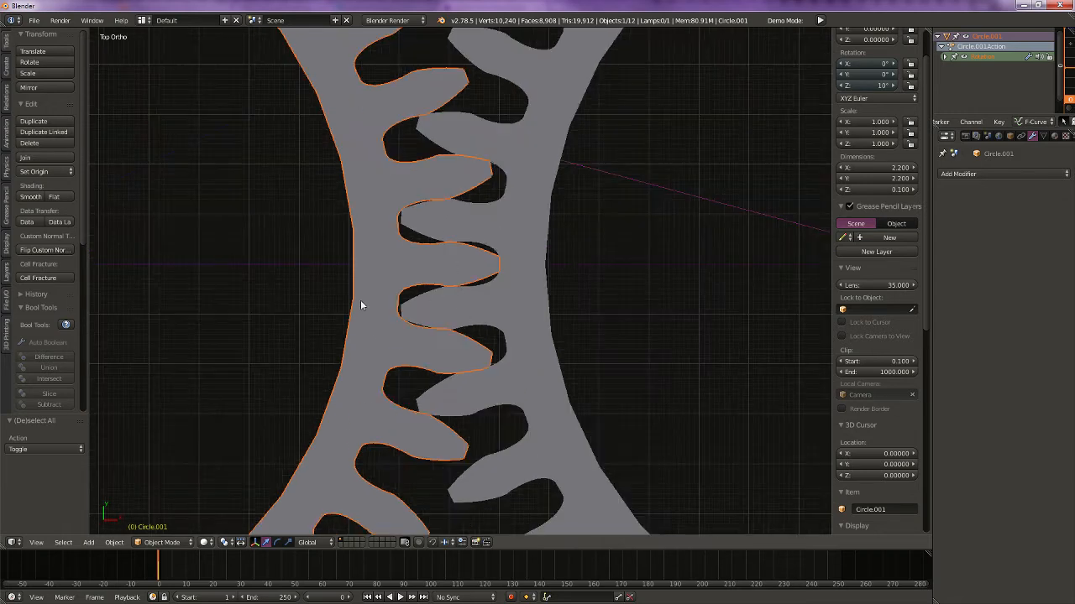
{"action": "scroll", "coordinate": [361, 304], "scroll_direction": "down", "scroll_amount": 4}
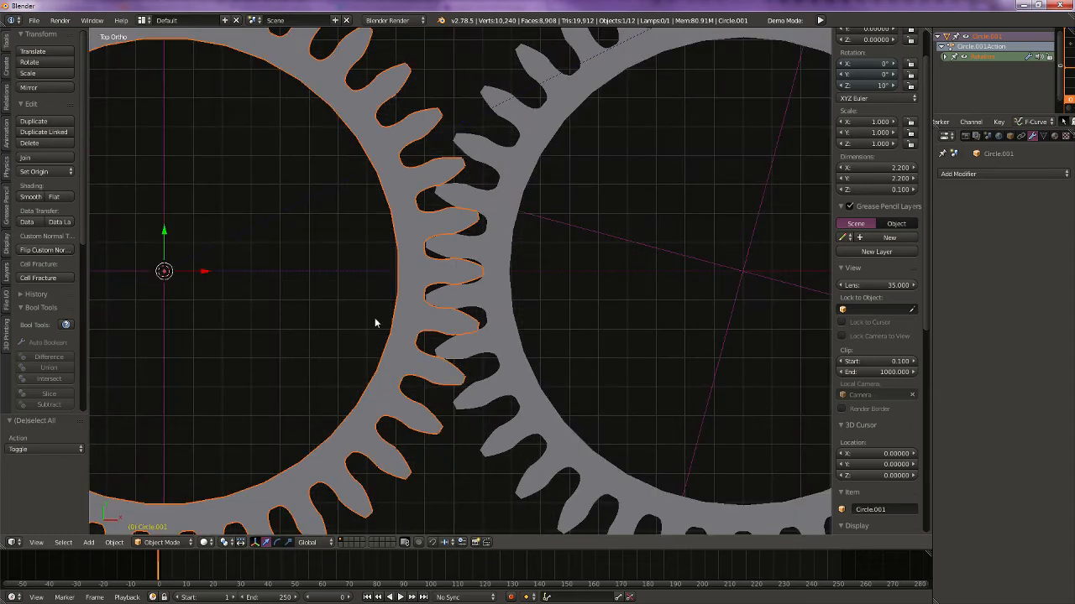
{"action": "key", "text": "r"}
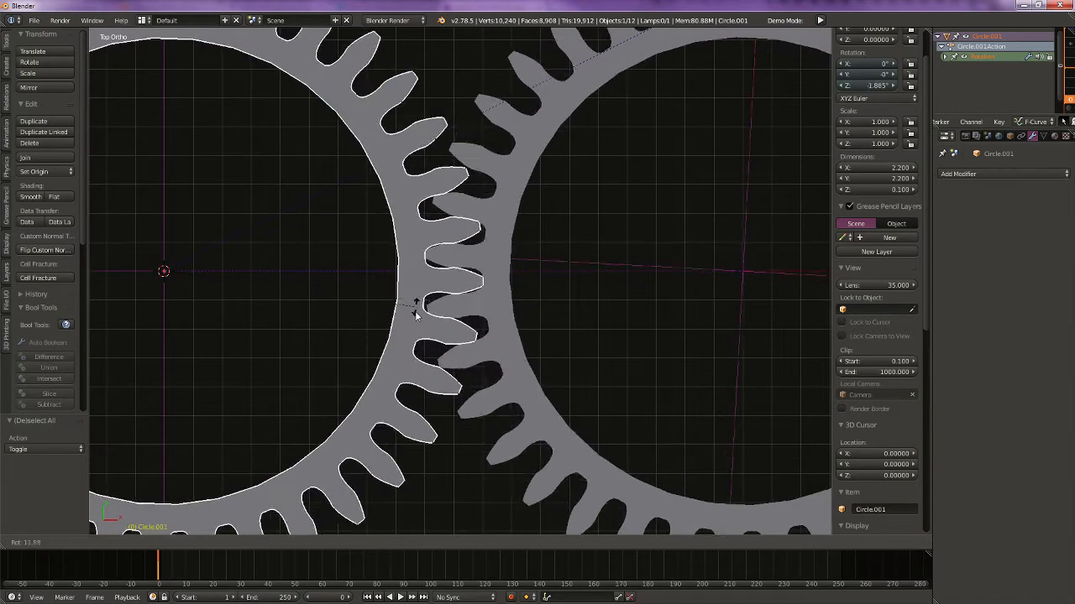
{"action": "right_click", "coordinate": [412, 219]}
{"action": "scroll", "coordinate": [403, 367], "scroll_direction": "down", "scroll_amount": 4}
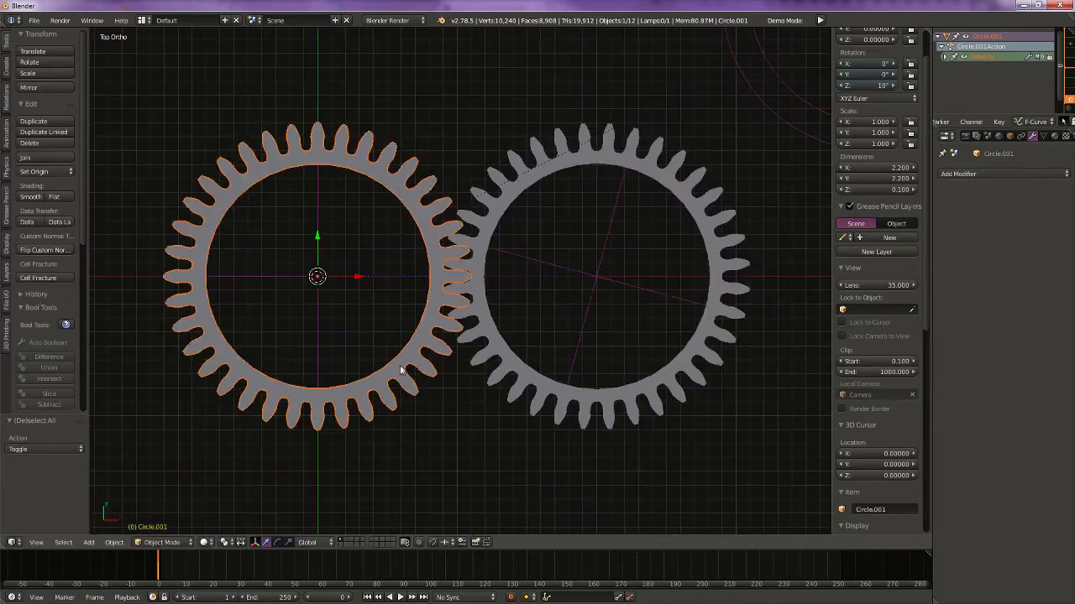
Step: Temporarily rotate the coarse-toothed ring gear Gear.000 to examine how its block-shaped teeth engage the next ring gear
{"action": "middle_click_drag", "start_coordinate": [419, 361], "coordinate": [298, 409], "text": "shift"}
{"action": "scroll", "coordinate": [297, 409], "scroll_direction": "up", "scroll_amount": 4}
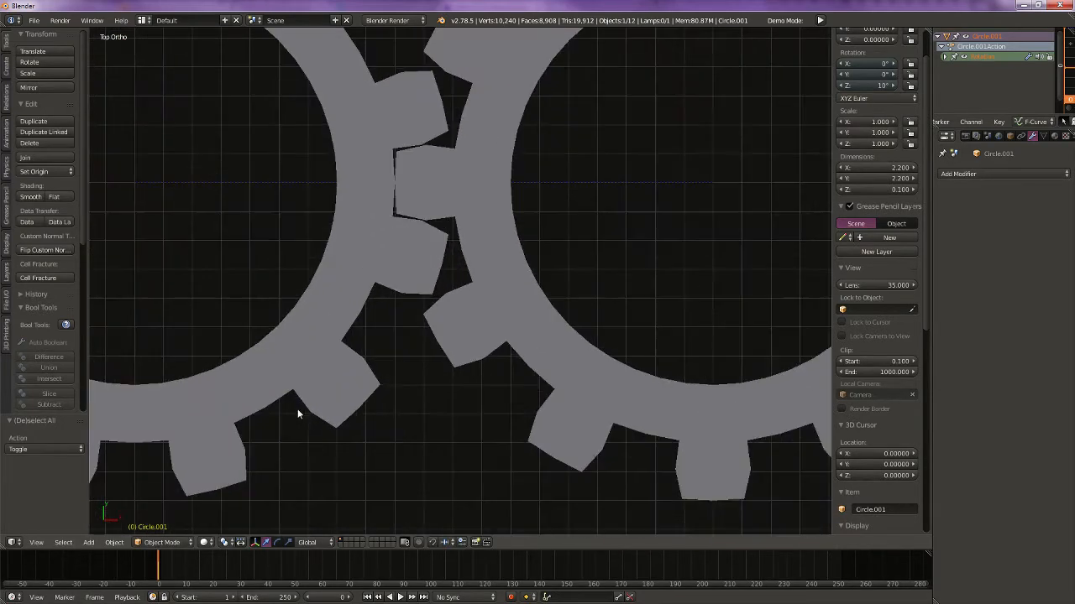
{"action": "right_click", "coordinate": [358, 204]}
{"action": "middle_click_drag", "start_coordinate": [383, 215], "coordinate": [445, 316], "text": "shift"}
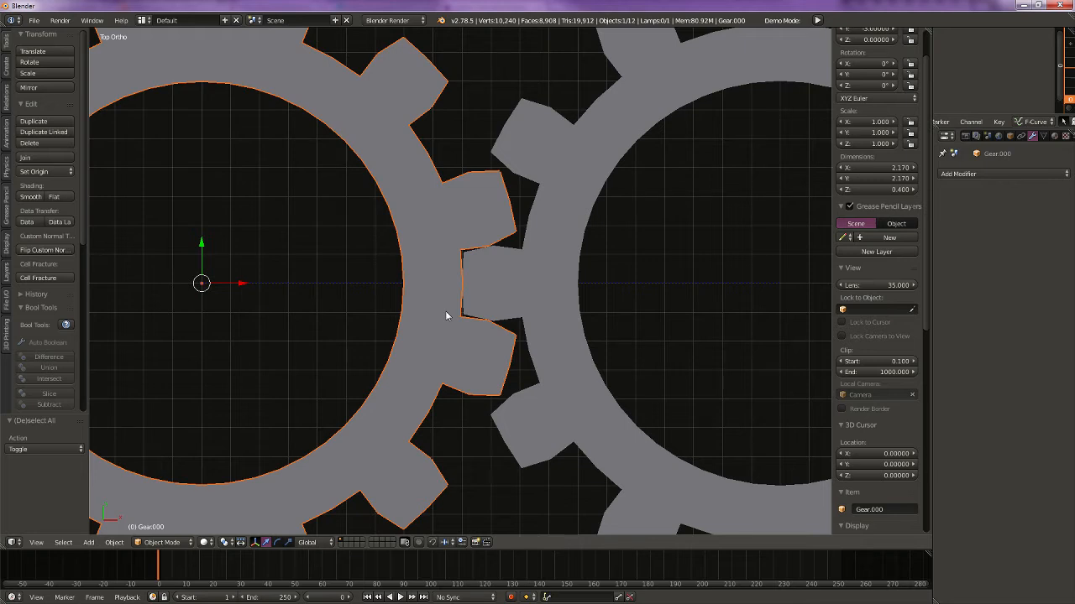
{"action": "scroll", "coordinate": [468, 309], "scroll_direction": "up", "scroll_amount": 1}
{"action": "scroll", "coordinate": [468, 309], "scroll_direction": "down", "scroll_amount": 1}
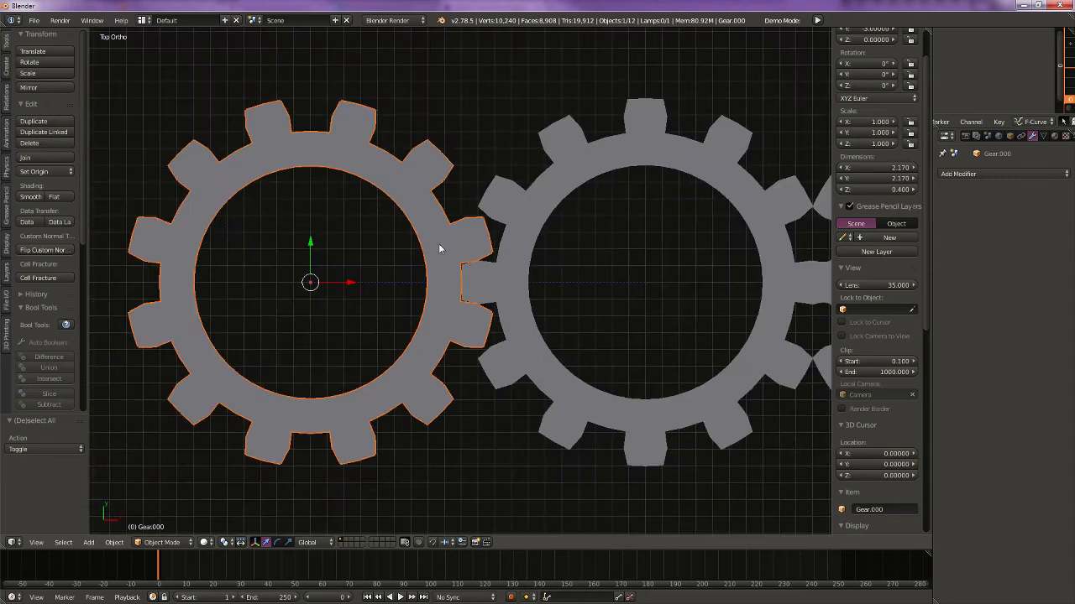
{"action": "scroll", "coordinate": [444, 247], "scroll_direction": "down", "scroll_amount": 3}
{"action": "scroll", "coordinate": [483, 273], "scroll_direction": "up", "scroll_amount": 5}
{"action": "key", "text": "r"}
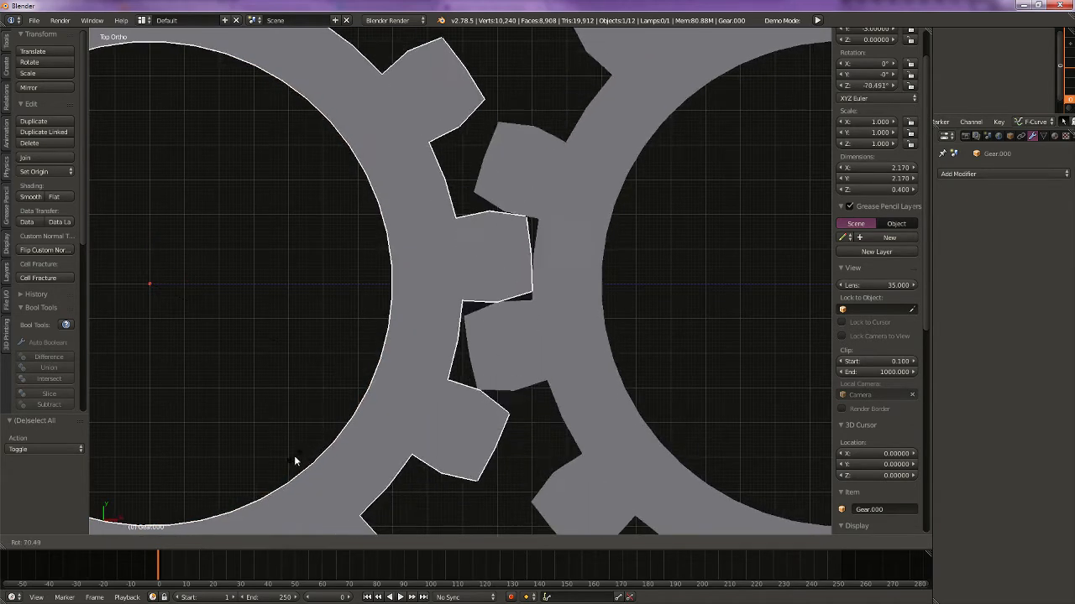
{"action": "right_click", "coordinate": [359, 166]}
Step: Temporarily rotate the solid gear Circle.005 to examine how its rounded teeth mesh with the adjacent solid gear
{"action": "scroll", "coordinate": [564, 301], "scroll_direction": "down", "scroll_amount": 5}
{"action": "middle_click_drag", "start_coordinate": [694, 298], "coordinate": [453, 312], "text": "shift"}
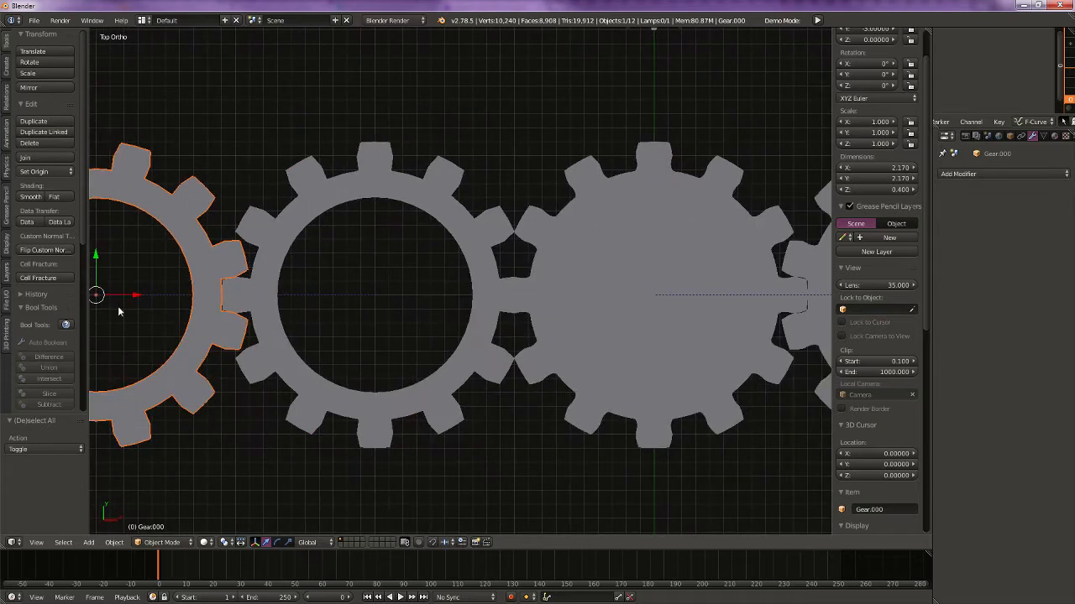
{"action": "middle_click_drag", "start_coordinate": [590, 358], "coordinate": [240, 331], "text": "shift"}
{"action": "scroll", "coordinate": [520, 368], "scroll_direction": "up", "scroll_amount": 8}
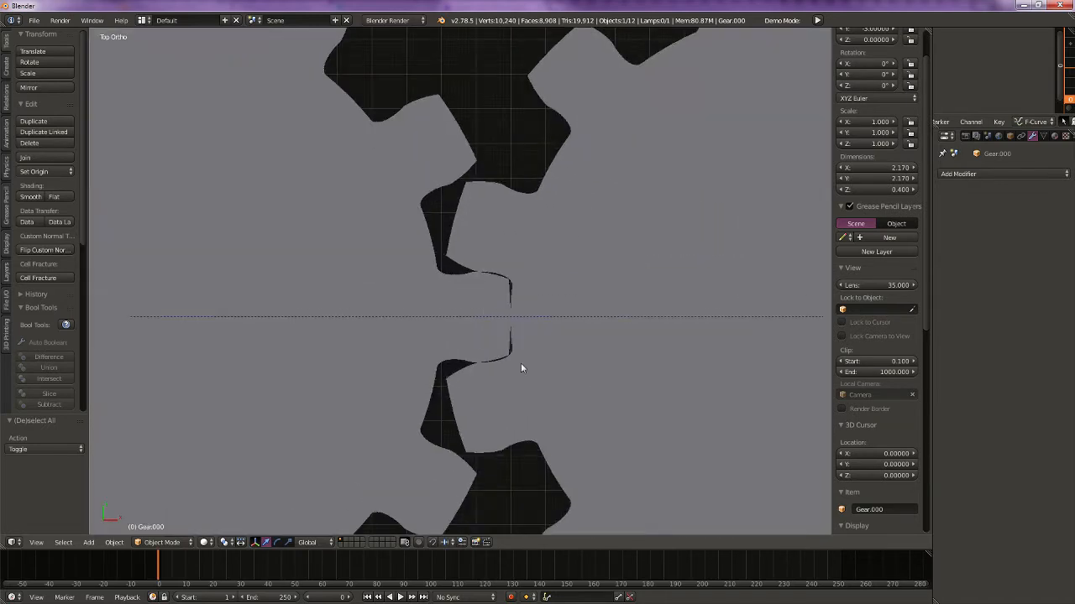
{"action": "right_click", "coordinate": [384, 274]}
{"action": "key", "text": "r"}
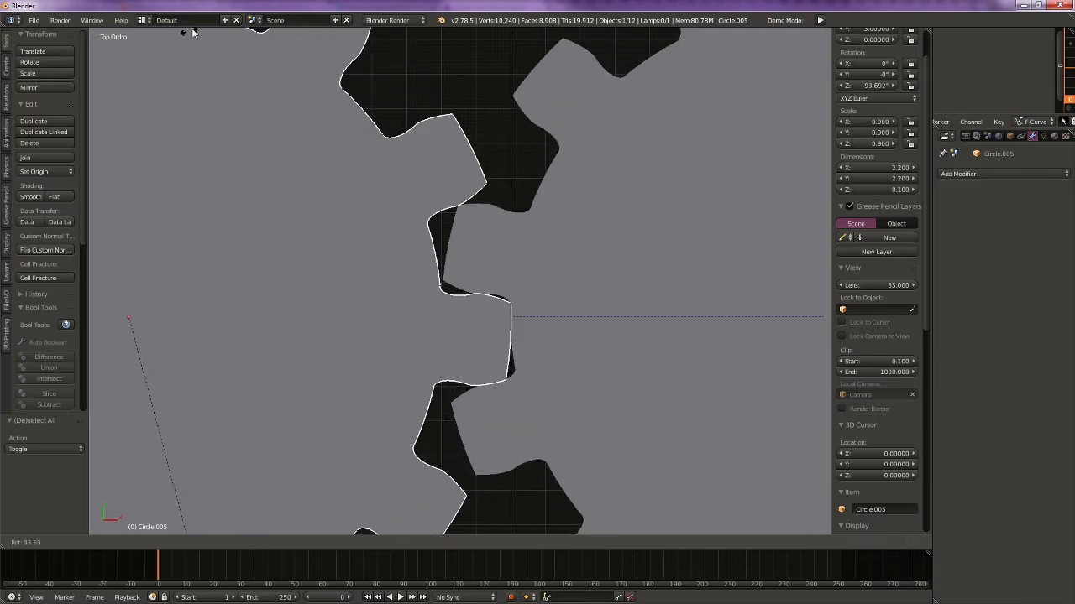
{"action": "right_click", "coordinate": [320, 307]}
{"action": "scroll", "coordinate": [320, 306], "scroll_direction": "down", "scroll_amount": 5}
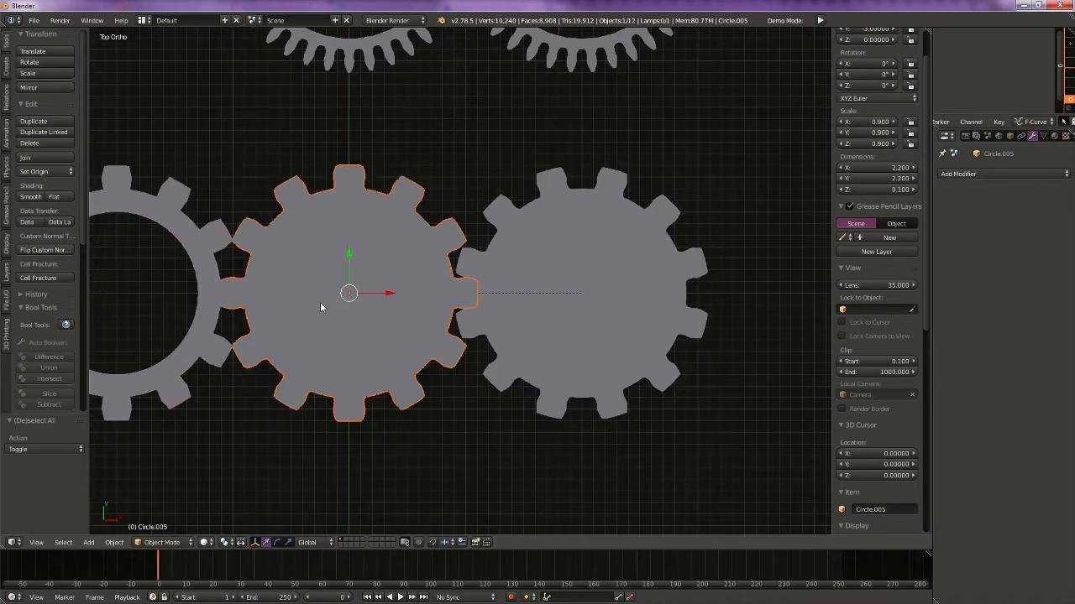
{"action": "scroll", "coordinate": [320, 303], "scroll_direction": "down", "scroll_amount": 3}
{"action": "middle_click_drag", "start_coordinate": [420, 89], "coordinate": [416, 244], "text": "shift"}
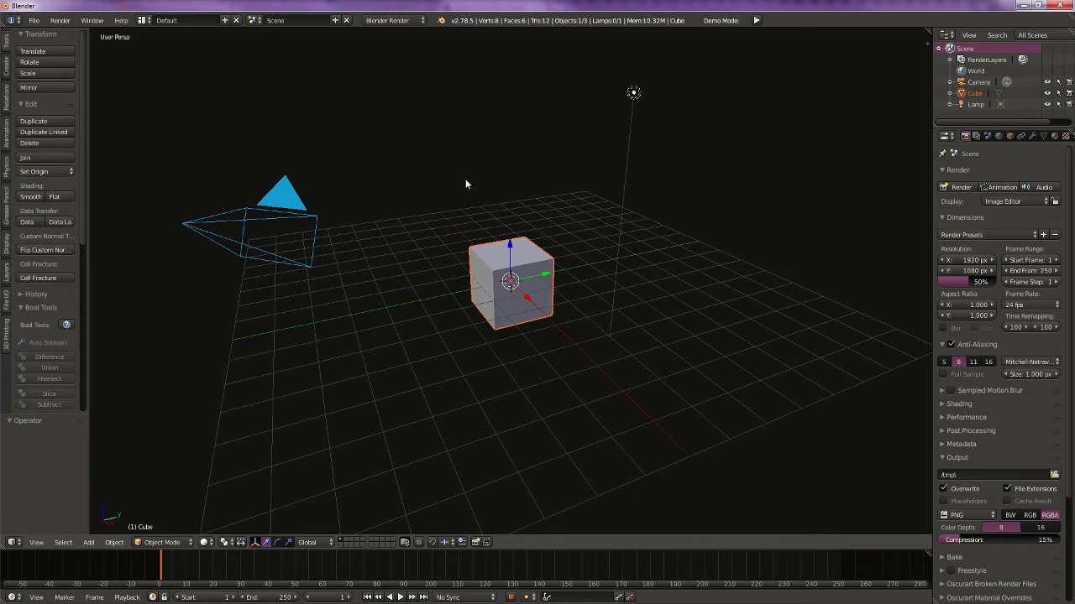
Step: Delete all default objects from the new scene and switch to the top orthographic view
{"action": "key", "text": "a"}
{"action": "key", "text": "a"}
{"action": "key", "text": "x"}
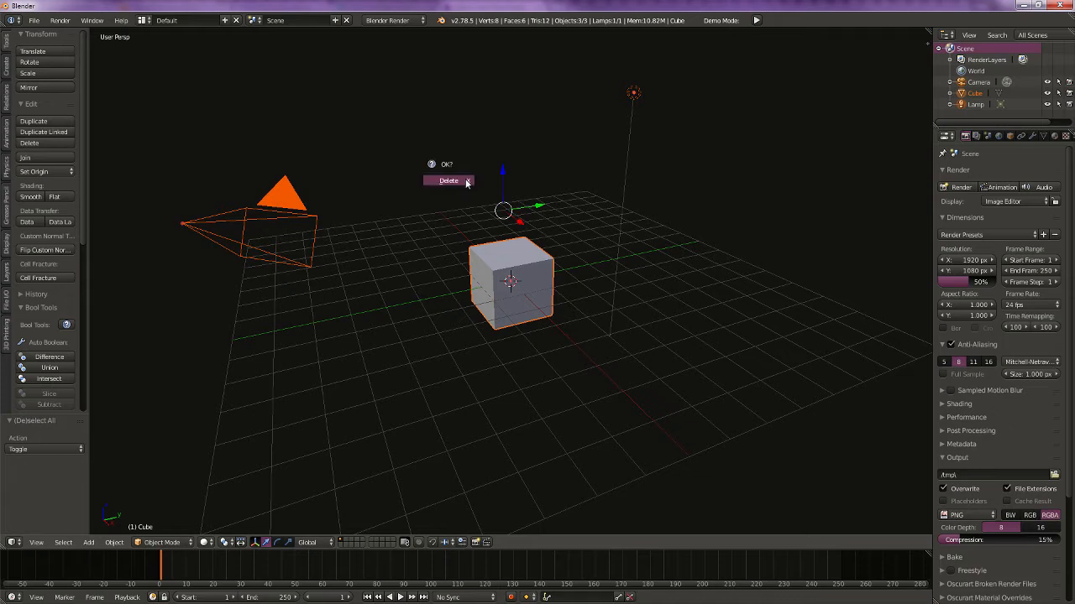
{"action": "left_click", "coordinate": [465, 180]}
{"action": "key", "text": "KP_7"}
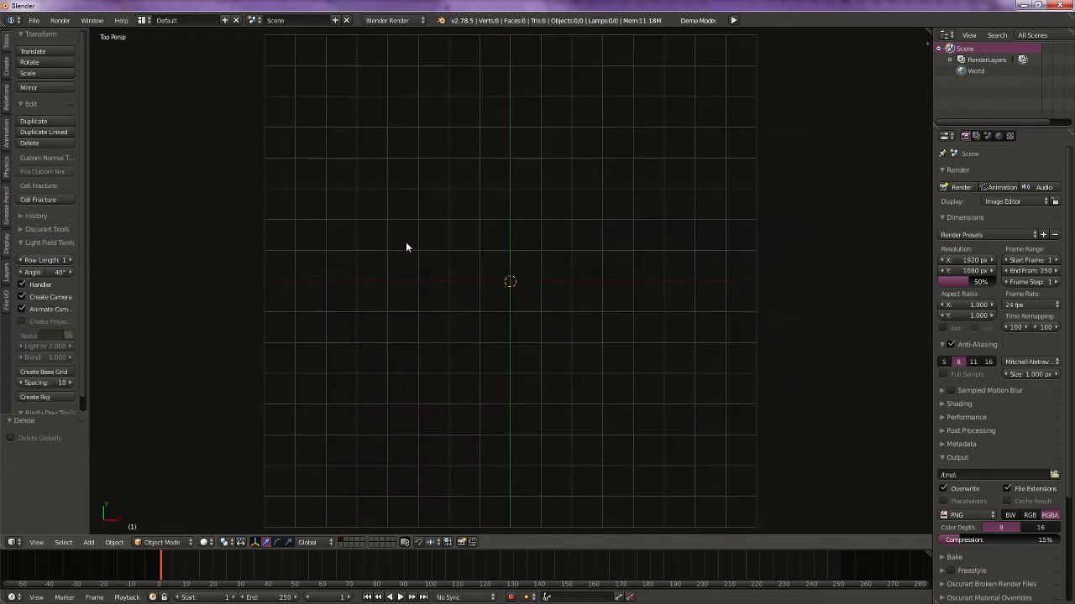
{"action": "key", "text": "KP_5"}
Step: Add a mesh circle at the origin and set its vertex count to 14*2
{"action": "key", "text": "shift+a"}
{"action": "mouse_move", "coordinate": [424, 243]}
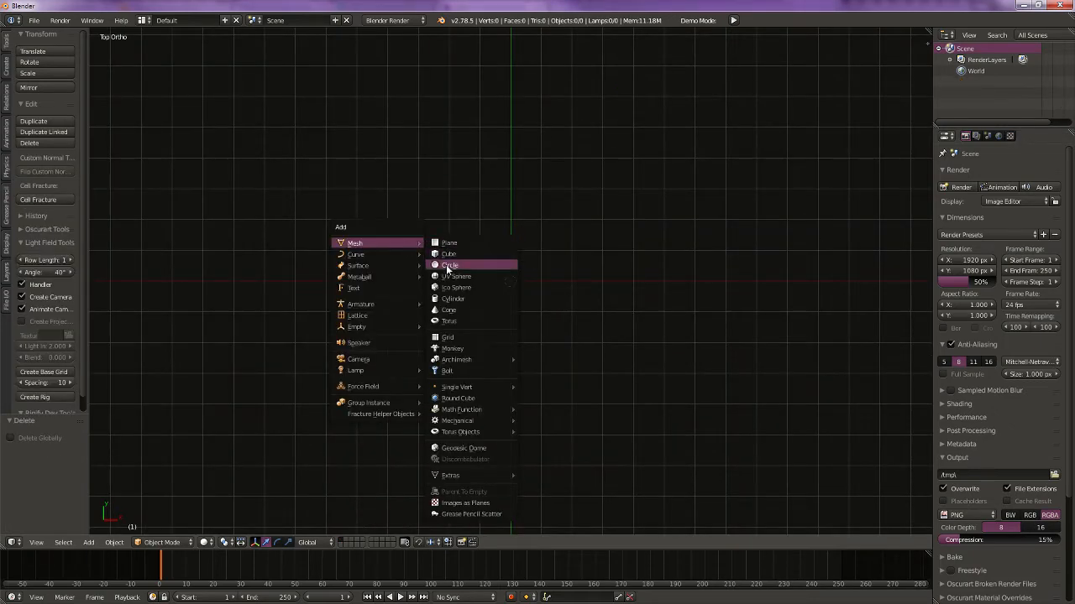
{"action": "left_click", "coordinate": [450, 265]}
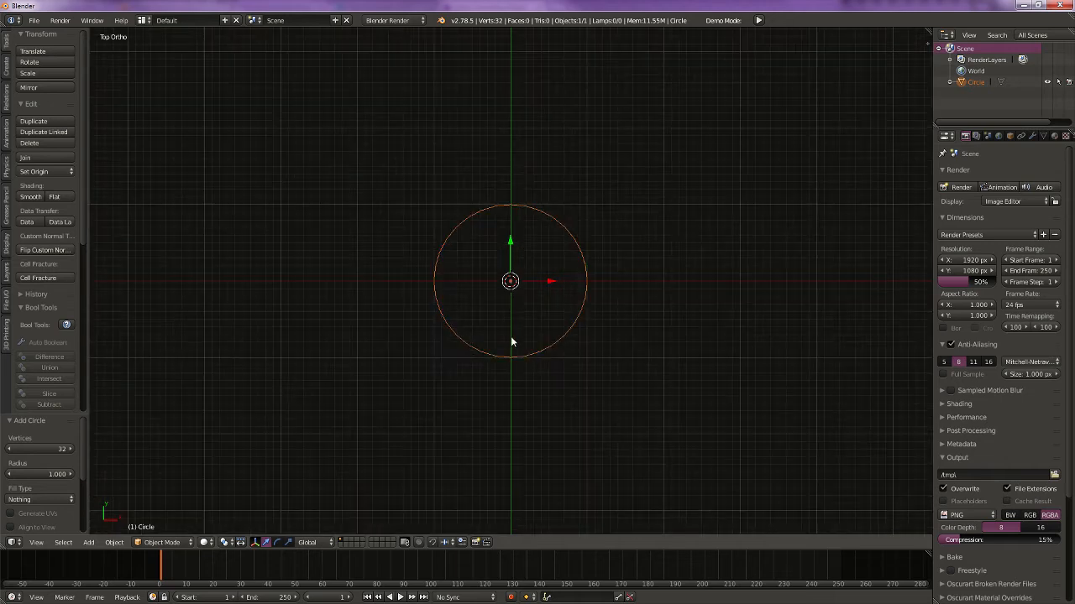
{"action": "left_click", "coordinate": [17, 447]}
{"action": "type", "text": "16"}
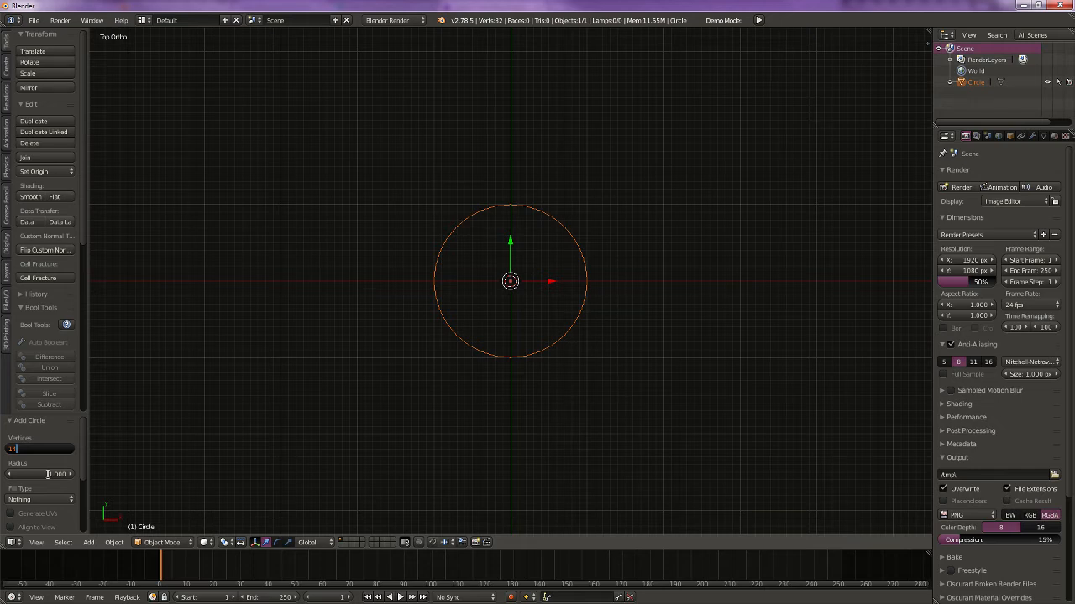
{"action": "type", "text": "*2"}
{"action": "key", "text": "Return"}
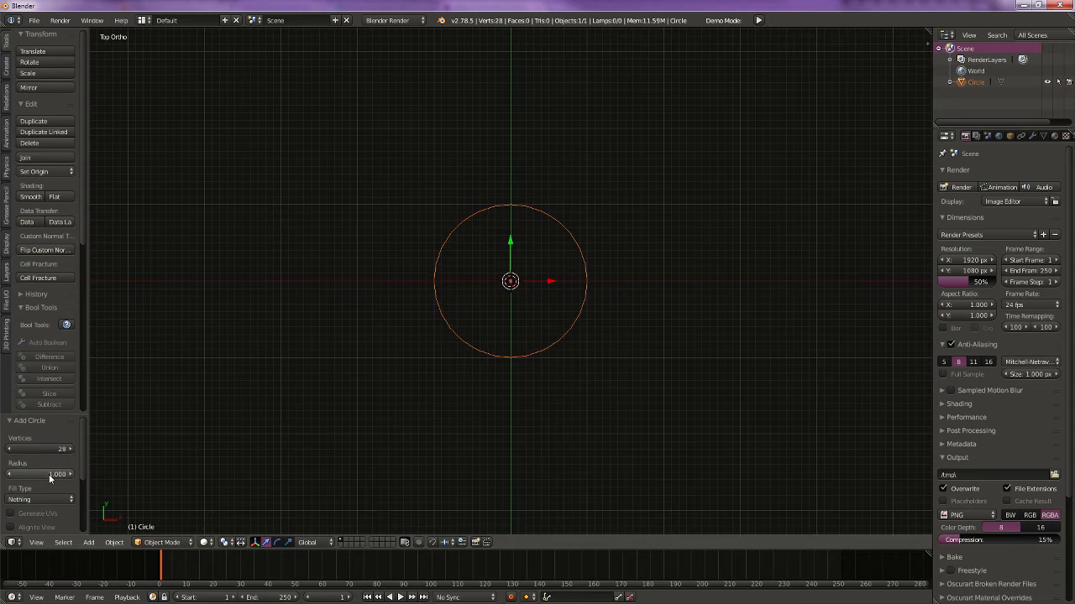
Step: In edit mode, add a second 28-vertex circle and scale it down to 0.8 inside the first one
{"action": "scroll", "coordinate": [552, 309], "scroll_direction": "up", "scroll_amount": 4}
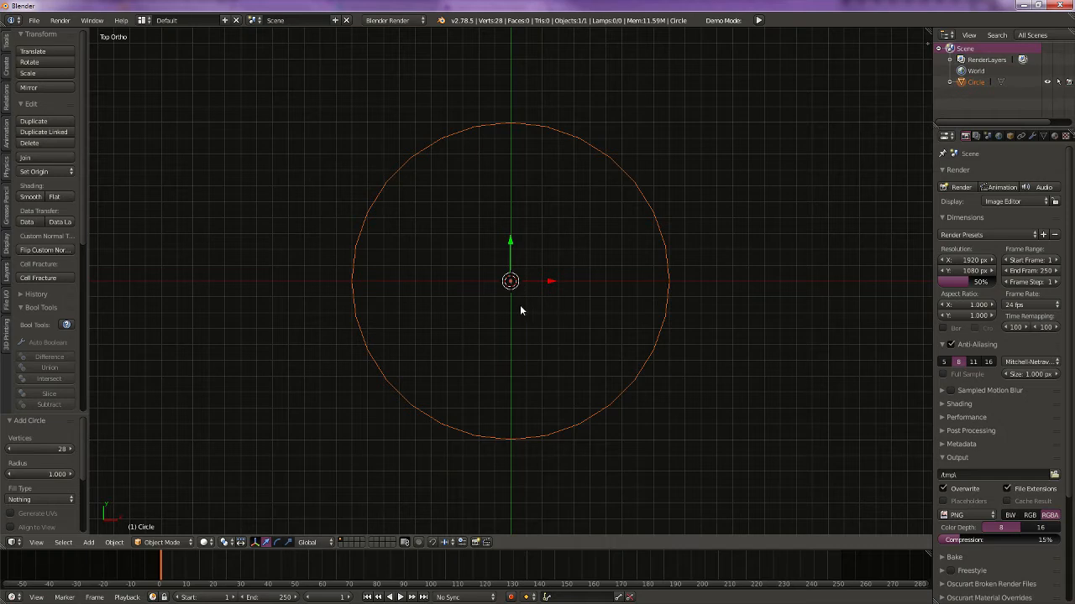
{"action": "key", "text": "Tab"}
{"action": "key", "text": "w"}
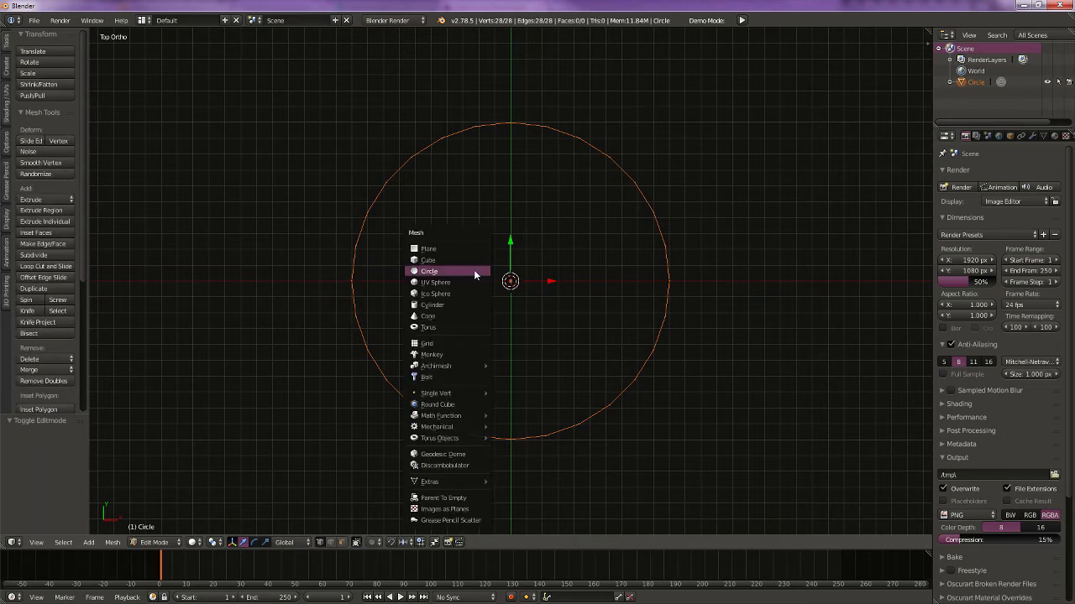
{"action": "left_click", "coordinate": [474, 270]}
{"action": "key", "text": "s"}
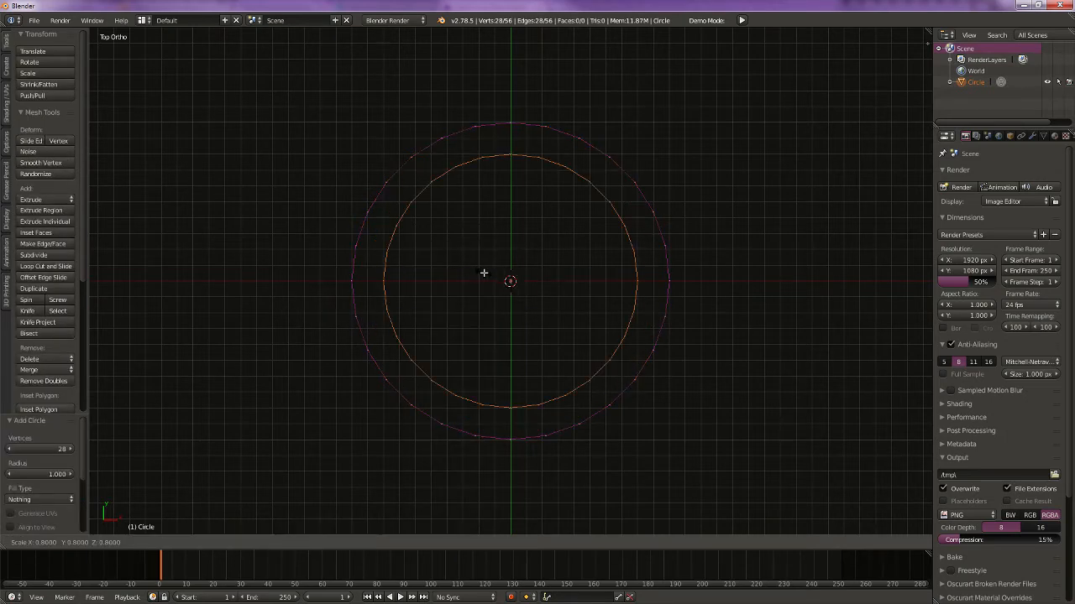
{"action": "right_click", "coordinate": [484, 274]}
{"action": "key", "text": "s"}
{"action": "left_click", "coordinate": [593, 300]}
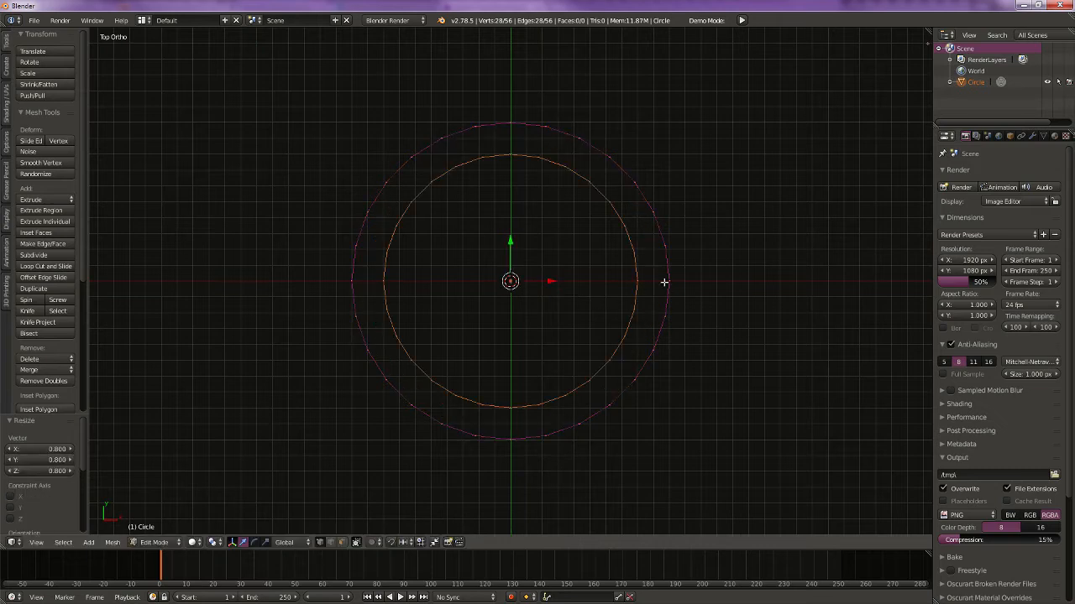
Step: Add a third circle to the same mesh and scale it up to 1.2 around the others
{"action": "key", "text": "shift+a"}
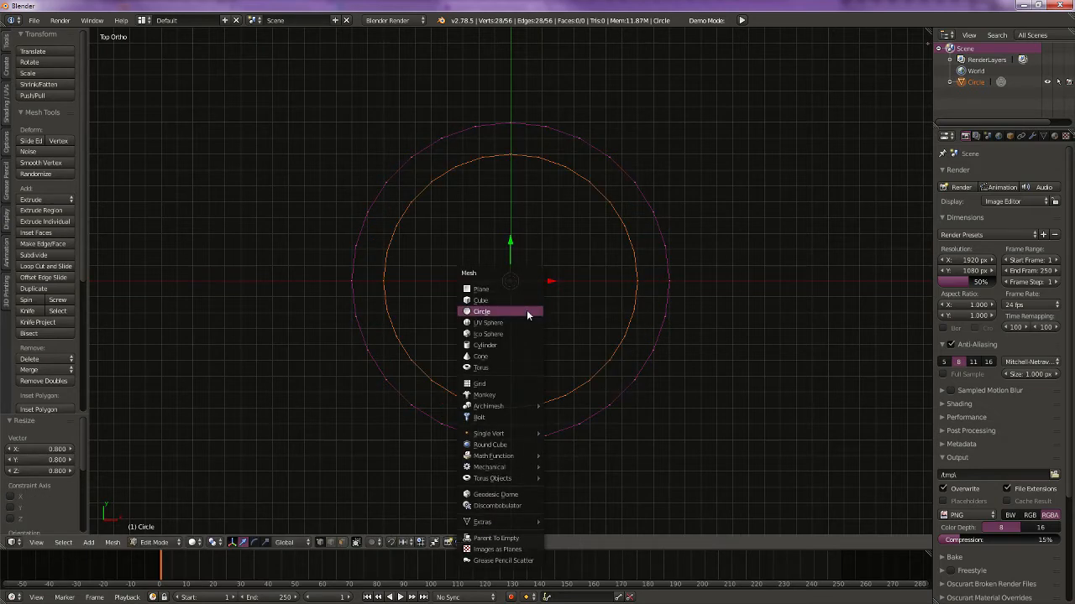
{"action": "left_click", "coordinate": [527, 310]}
{"action": "key", "text": "s"}
{"action": "left_click", "coordinate": [627, 304]}
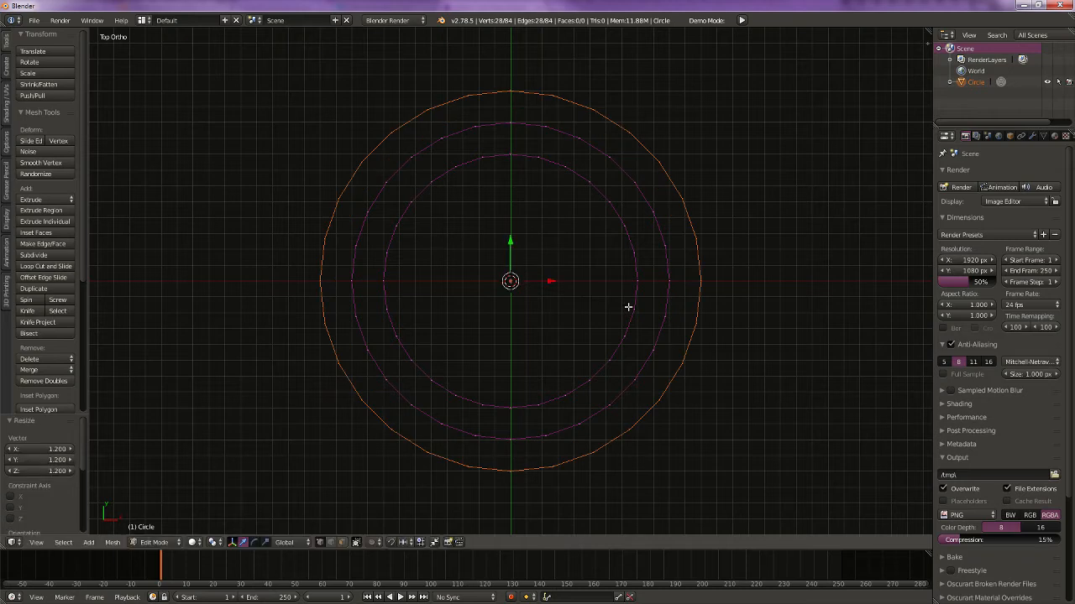
Step: Examine the inner, middle and outer circles by selecting each loop in turn, and clear the selection
{"action": "key", "text": "a"}
{"action": "right_click", "coordinate": [639, 298], "text": "alt"}
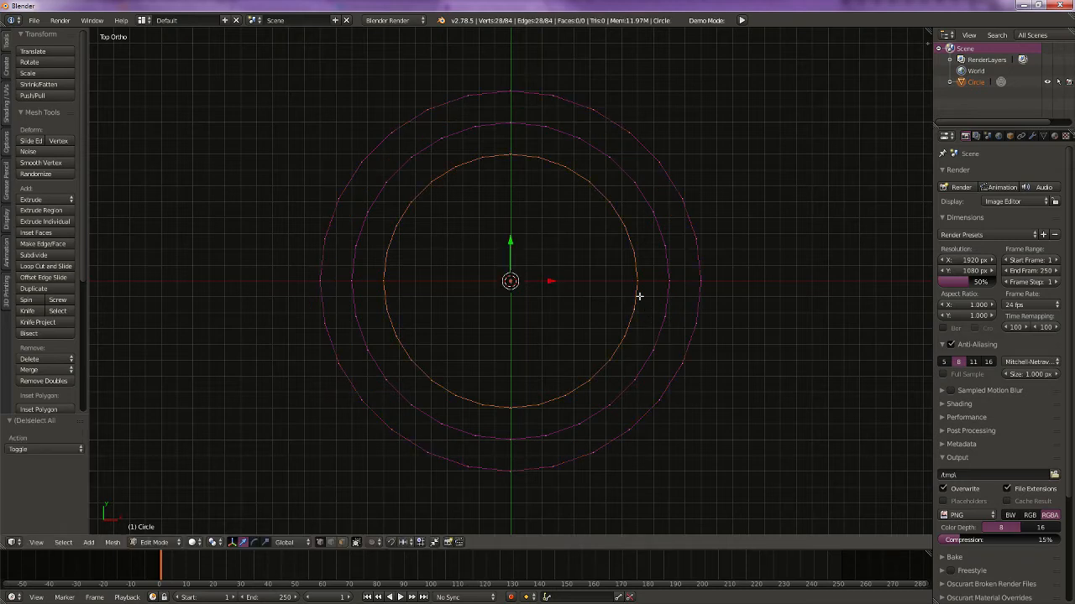
{"action": "right_click", "coordinate": [691, 301], "text": "alt"}
{"action": "right_click", "coordinate": [643, 297], "text": "alt"}
{"action": "right_click", "coordinate": [669, 297], "text": "alt"}
{"action": "right_click", "coordinate": [702, 301], "text": "alt"}
{"action": "right_click", "coordinate": [674, 299], "text": "alt"}
{"action": "right_click", "coordinate": [698, 297], "text": "alt"}
{"action": "right_click", "coordinate": [632, 289], "text": "alt"}
{"action": "right_click", "coordinate": [668, 293], "text": "alt"}
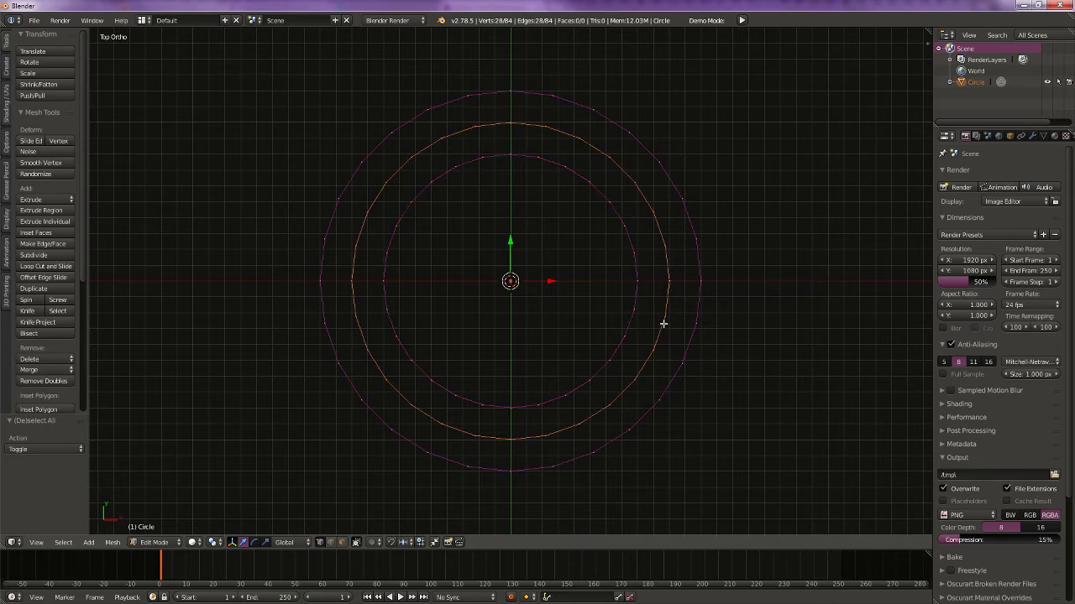
{"action": "scroll", "coordinate": [663, 323], "scroll_direction": "down", "scroll_amount": 3}
{"action": "key", "text": "a"}
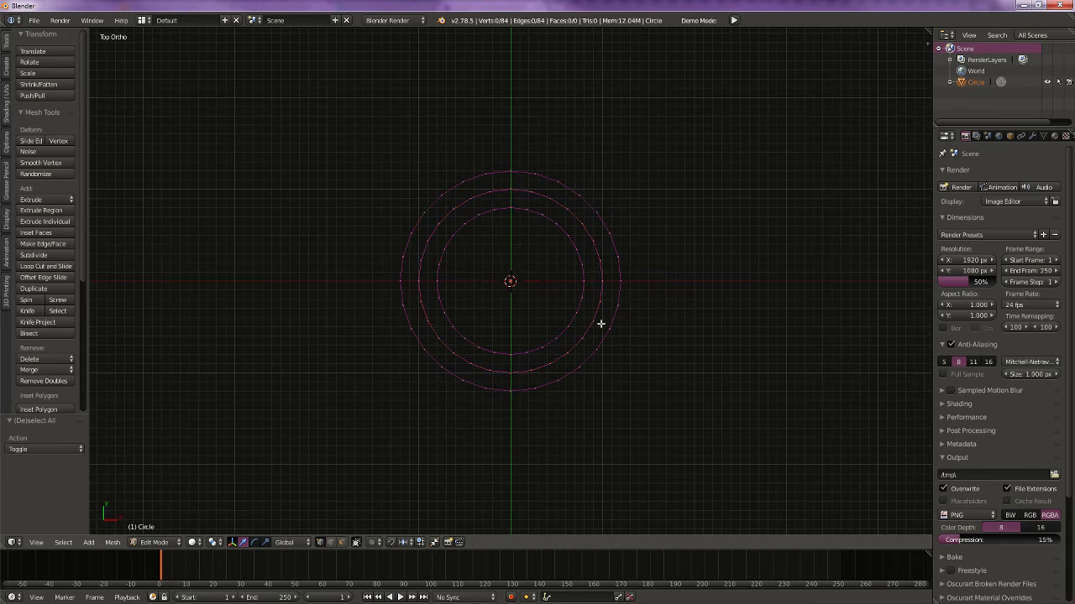
Step: Show the transform properties and try rotating all three circles about their common centre
{"action": "scroll", "coordinate": [620, 313], "scroll_direction": "up", "scroll_amount": 3}
{"action": "middle_click_drag", "start_coordinate": [604, 278], "coordinate": [499, 276], "text": "shift"}
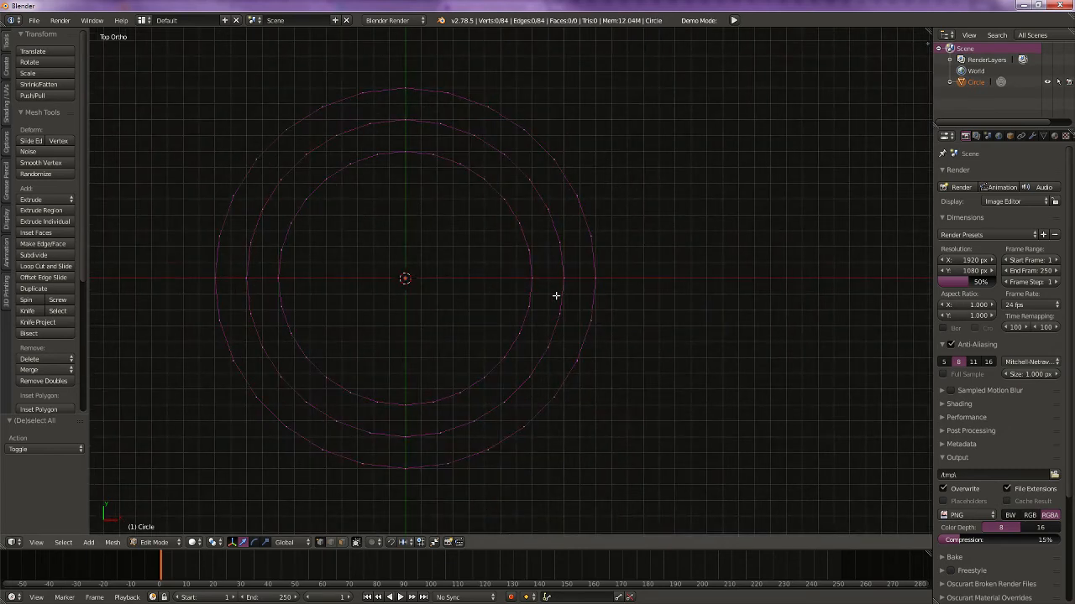
{"action": "key", "text": "a"}
{"action": "key", "text": "n"}
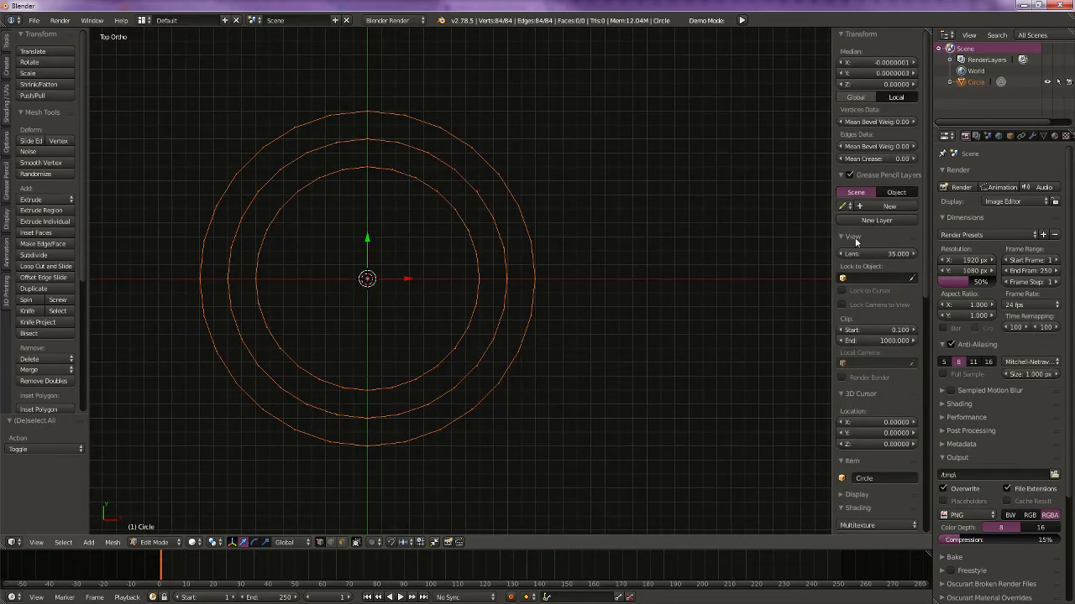
{"action": "key", "text": "r"}
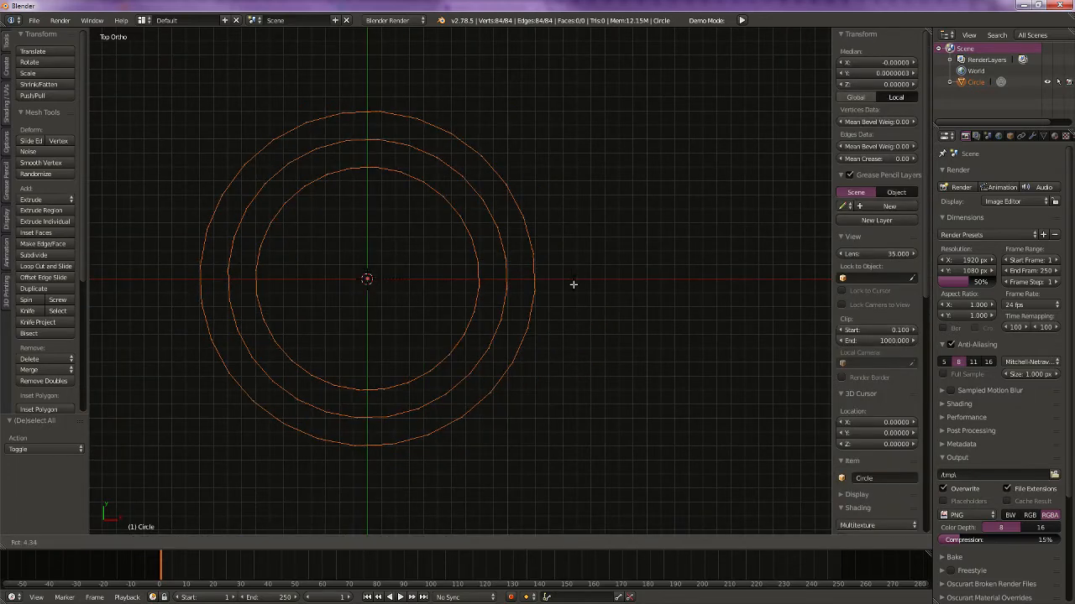
{"action": "left_click", "coordinate": [573, 290]}
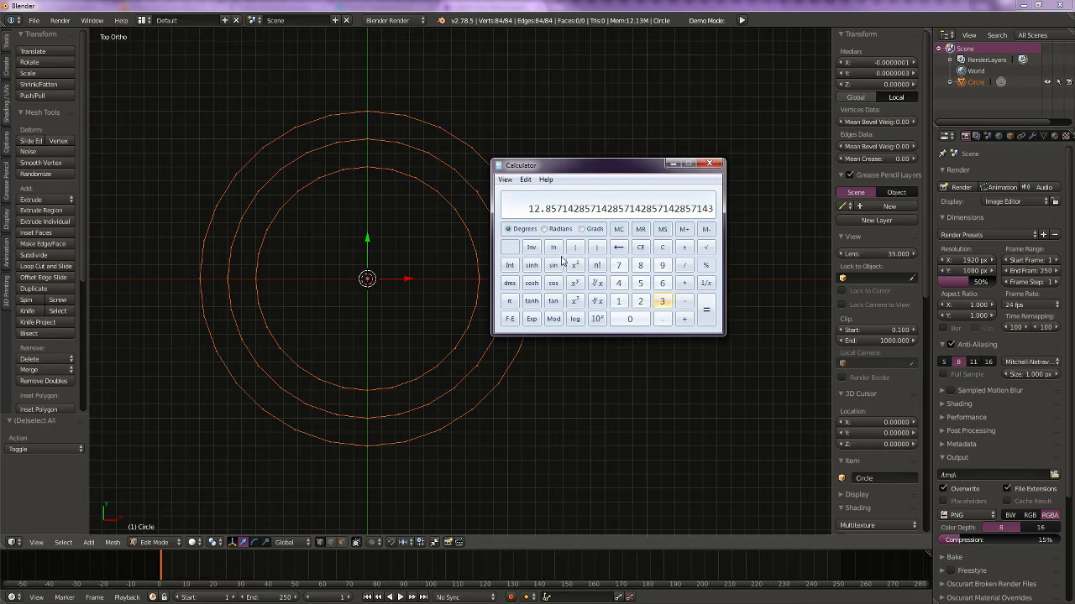
Step: Divide 360 by 28 in the Calculator, return to Blender and leave edit mode
{"action": "left_click", "coordinate": [662, 248]}
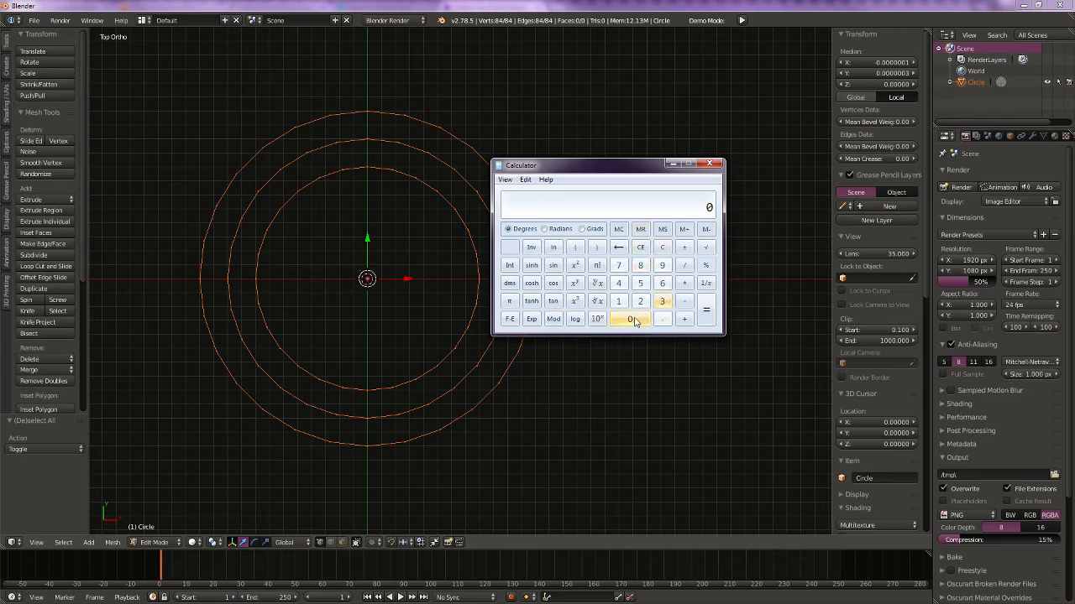
{"action": "left_click", "coordinate": [663, 303]}
{"action": "left_click", "coordinate": [662, 283]}
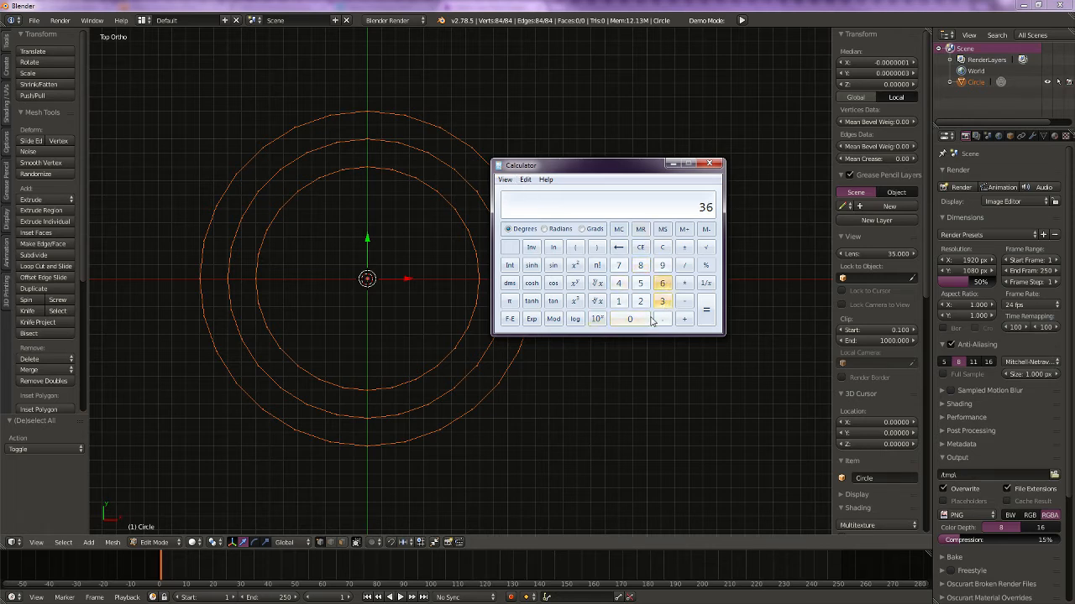
{"action": "left_click", "coordinate": [638, 319]}
{"action": "left_click", "coordinate": [683, 266]}
{"action": "left_click", "coordinate": [640, 301]}
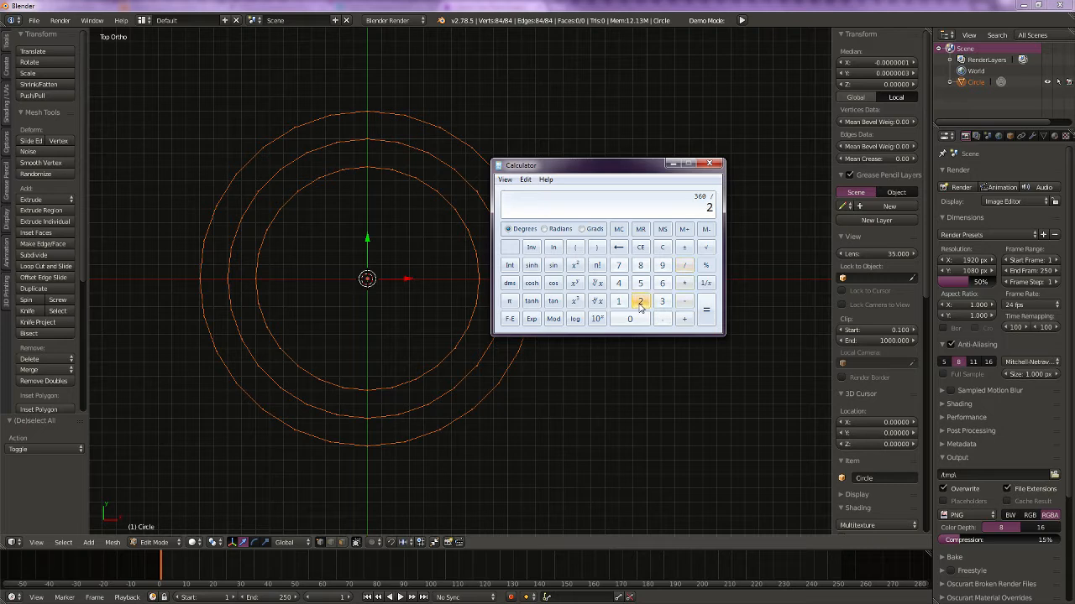
{"action": "left_click", "coordinate": [640, 265]}
{"action": "left_click", "coordinate": [705, 311]}
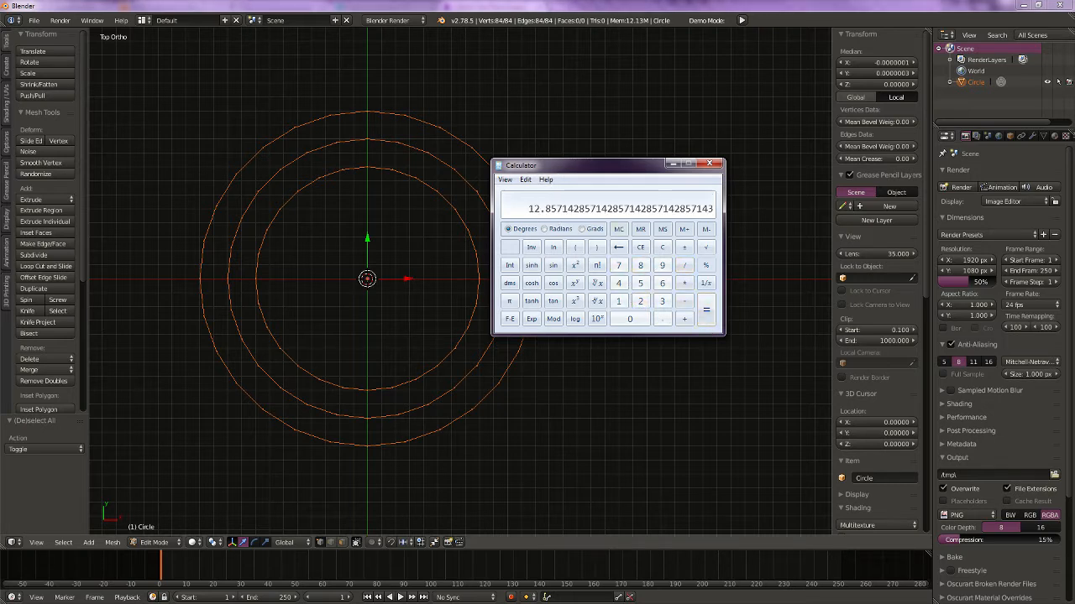
{"action": "left_click", "coordinate": [600, 8]}
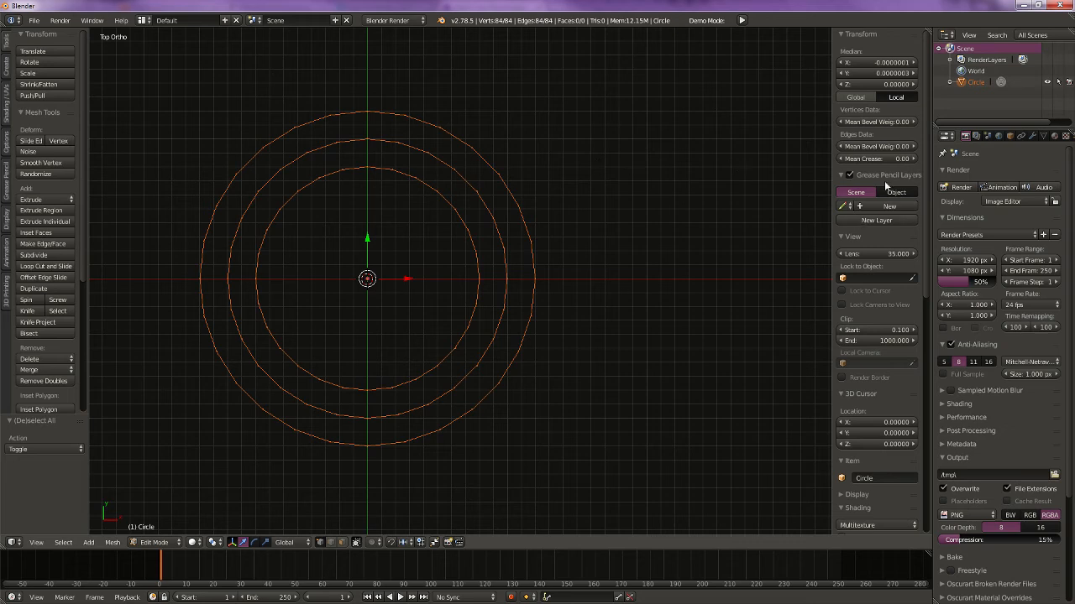
{"action": "key", "text": "Tab"}
{"action": "left_click", "coordinate": [437, 293]}
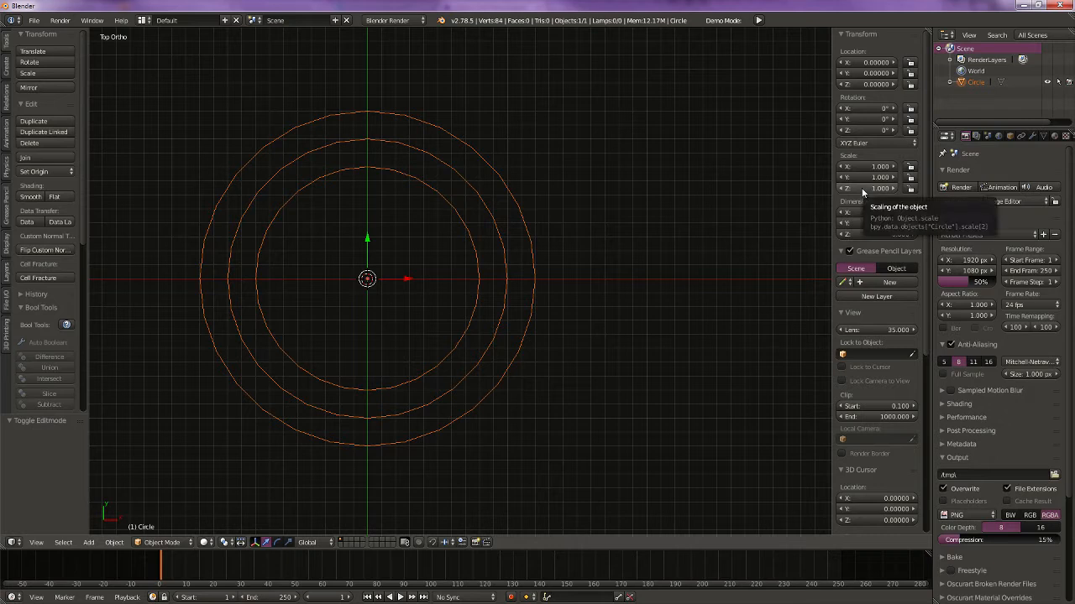
{"action": "type", "text": "12.857"}
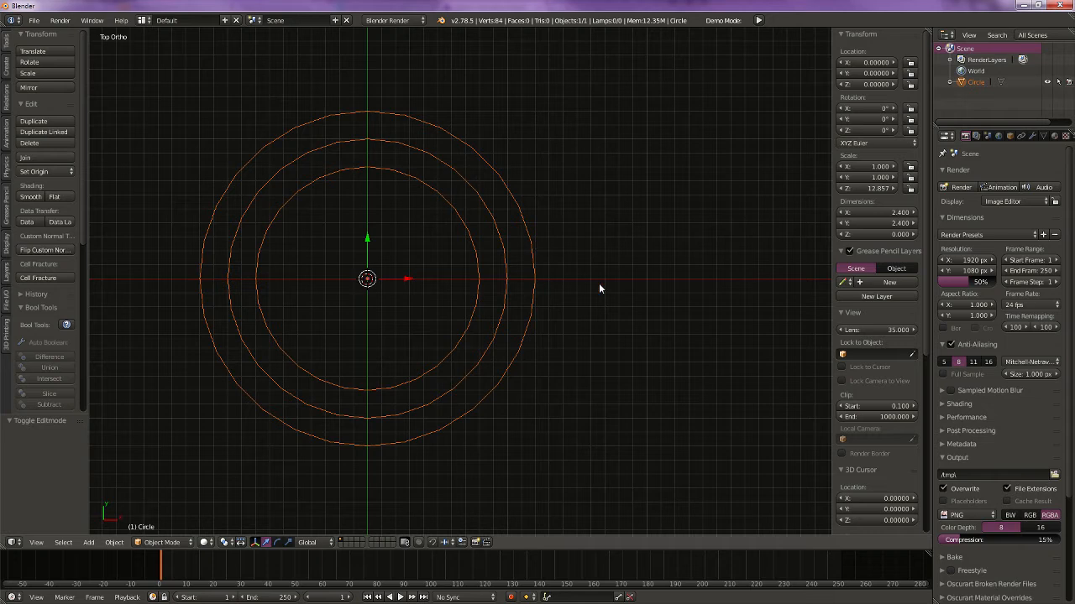
{"action": "left_click", "coordinate": [865, 188]}
{"action": "key", "text": "Return"}
{"action": "left_click", "coordinate": [866, 188]}
{"action": "left_click", "coordinate": [867, 188]}
{"action": "type", "text": "1"}
{"action": "key", "text": "Return"}
Step: Set the circle object's Z rotation to 12.857/2 degrees
{"action": "type", "text": "12.857°"}
{"action": "left_click", "coordinate": [856, 130]}
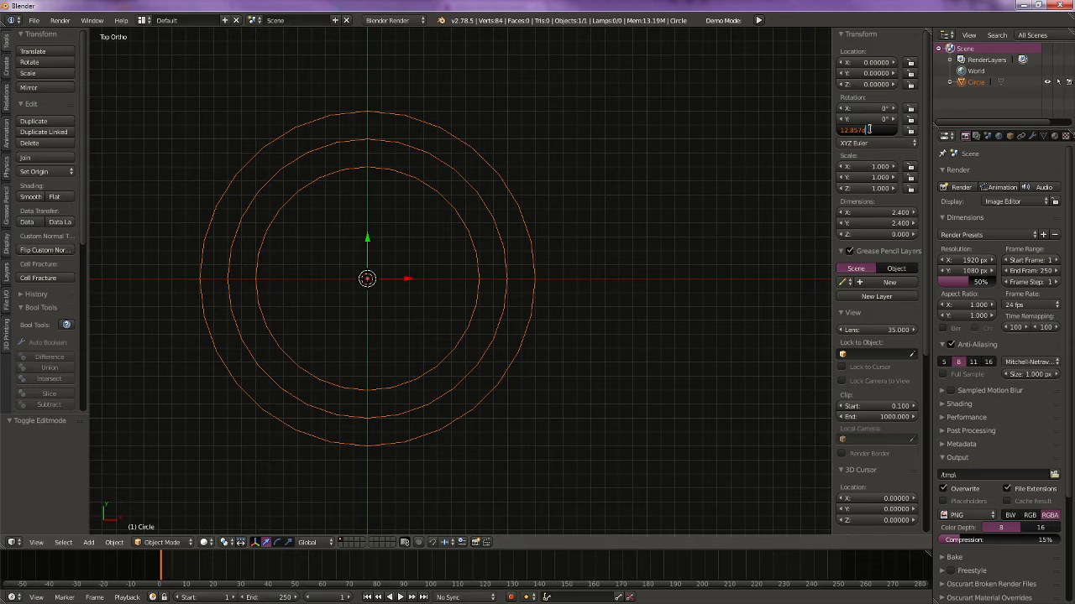
{"action": "type", "text": "/2"}
{"action": "key", "text": "Return"}
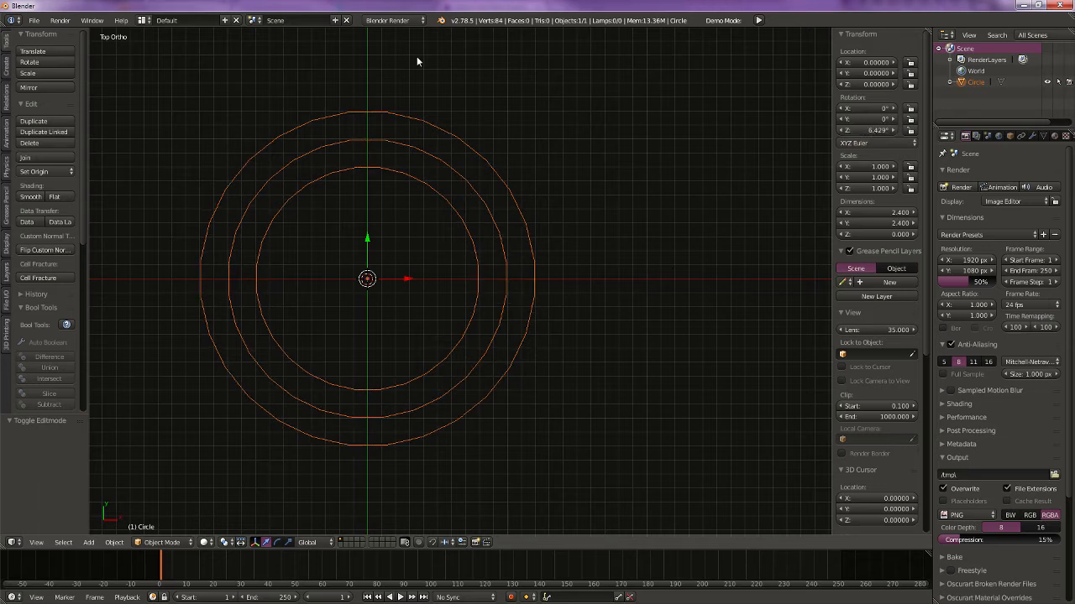
{"action": "key", "text": "shift+a"}
{"action": "key", "text": "shift+a"}
{"action": "key", "text": "Tab"}
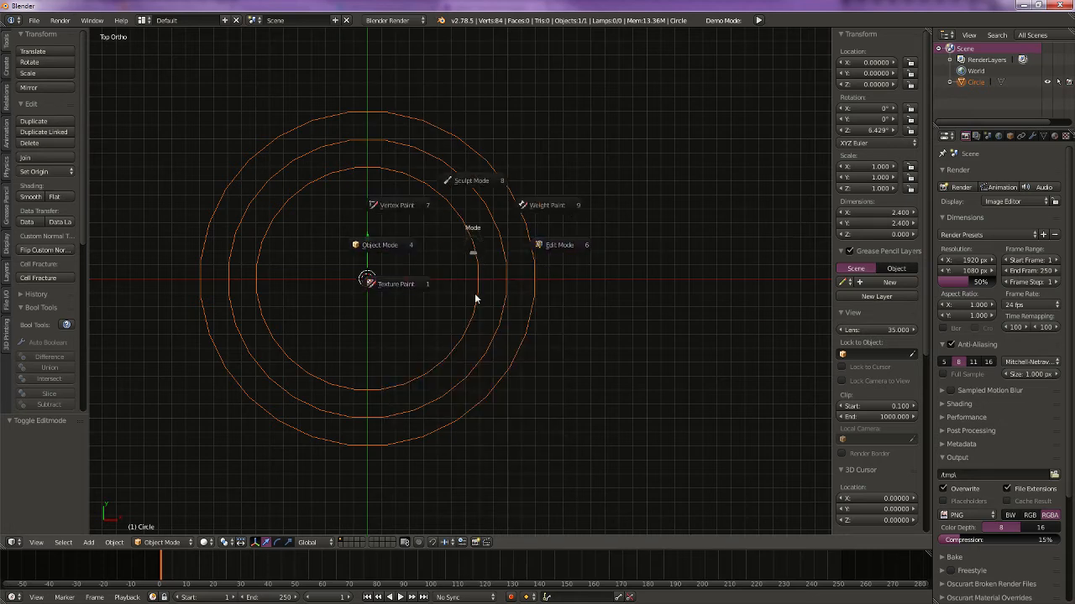
{"action": "key", "text": "Escape"}
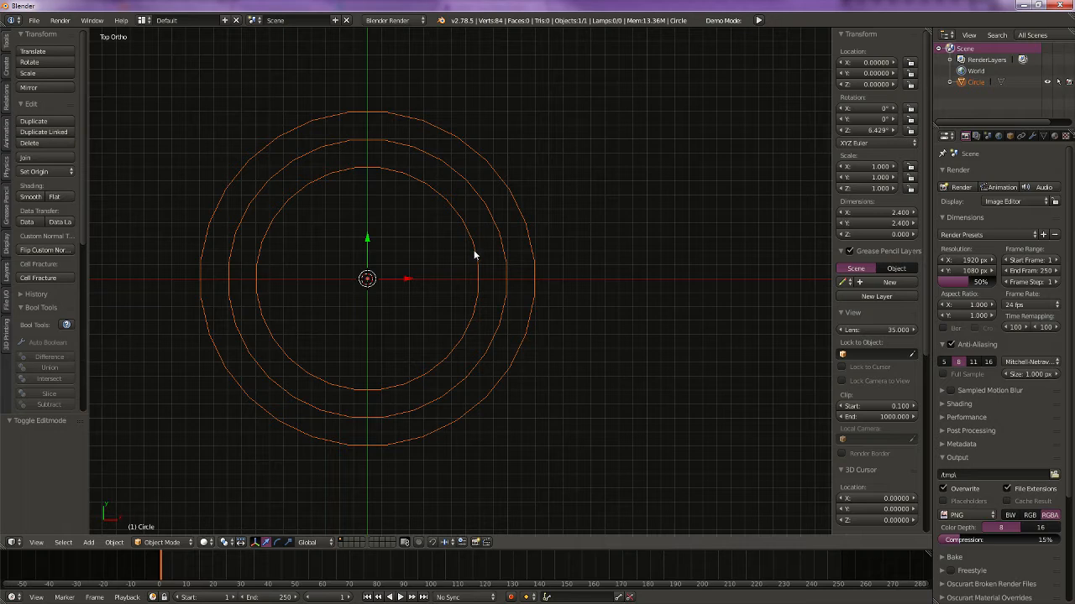
Step: Examine the disabled add-ons in the user preferences and close the preferences window
{"action": "left_click", "coordinate": [35, 22]}
{"action": "left_click", "coordinate": [64, 172]}
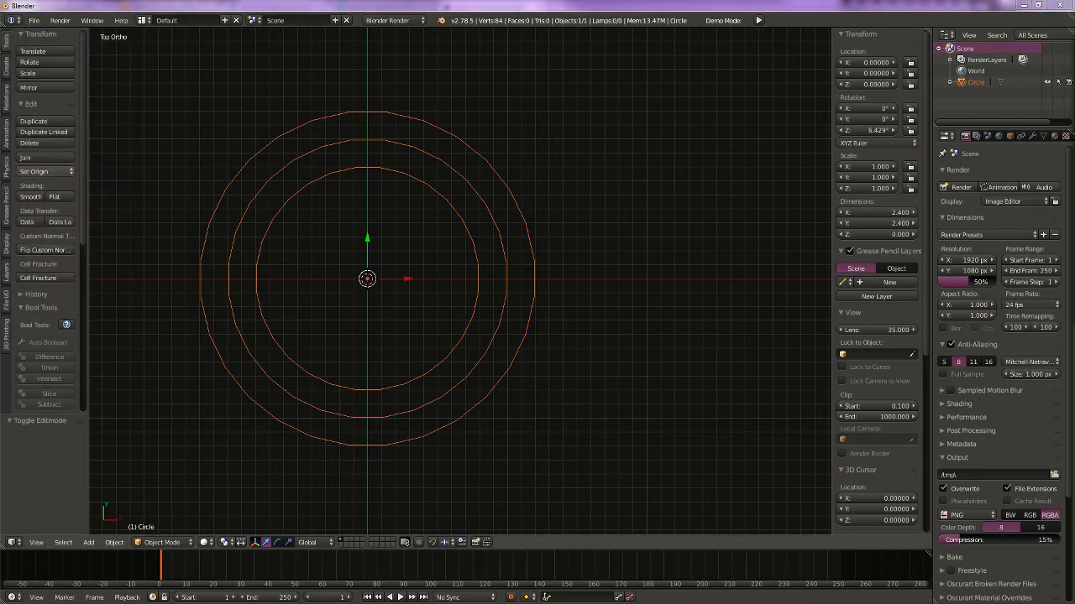
{"action": "left_click", "coordinate": [586, 190]}
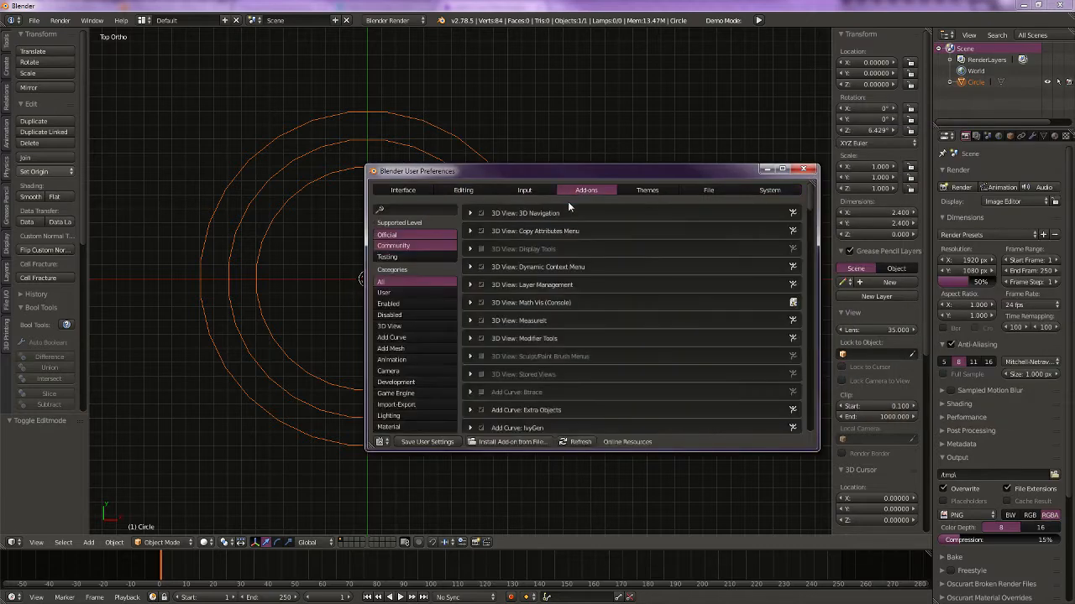
{"action": "left_click", "coordinate": [398, 315]}
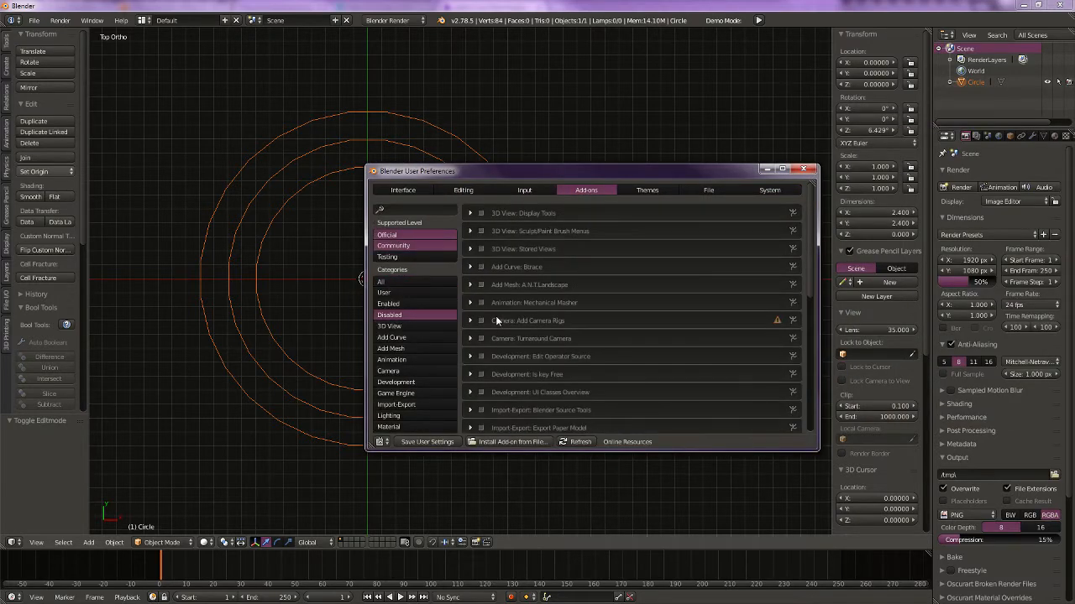
{"action": "scroll", "coordinate": [636, 344], "scroll_direction": "down", "scroll_amount": 2}
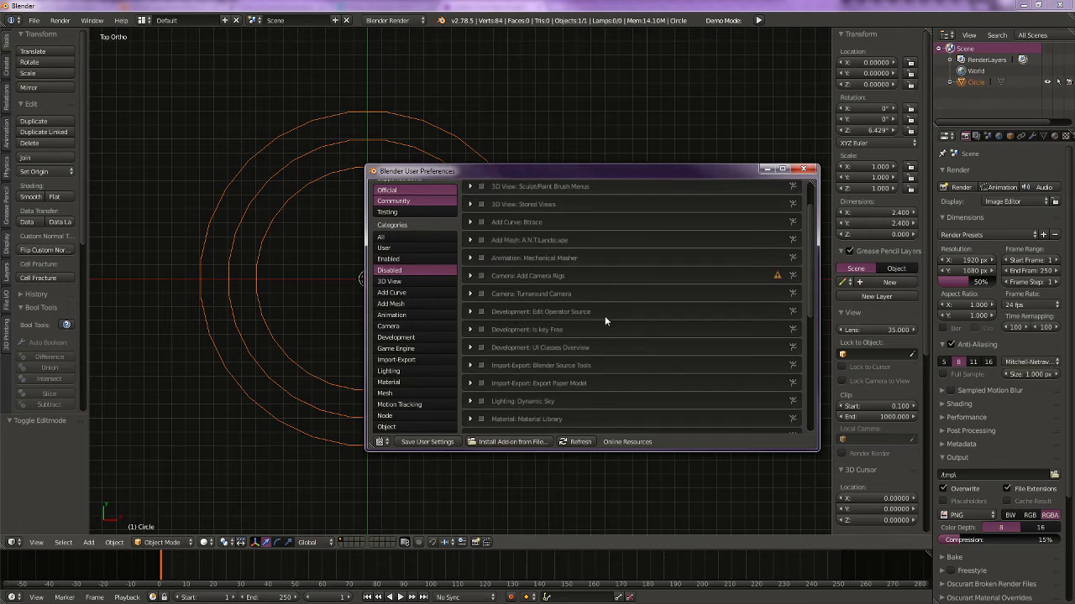
{"action": "scroll", "coordinate": [618, 318], "scroll_direction": "up", "scroll_amount": 2}
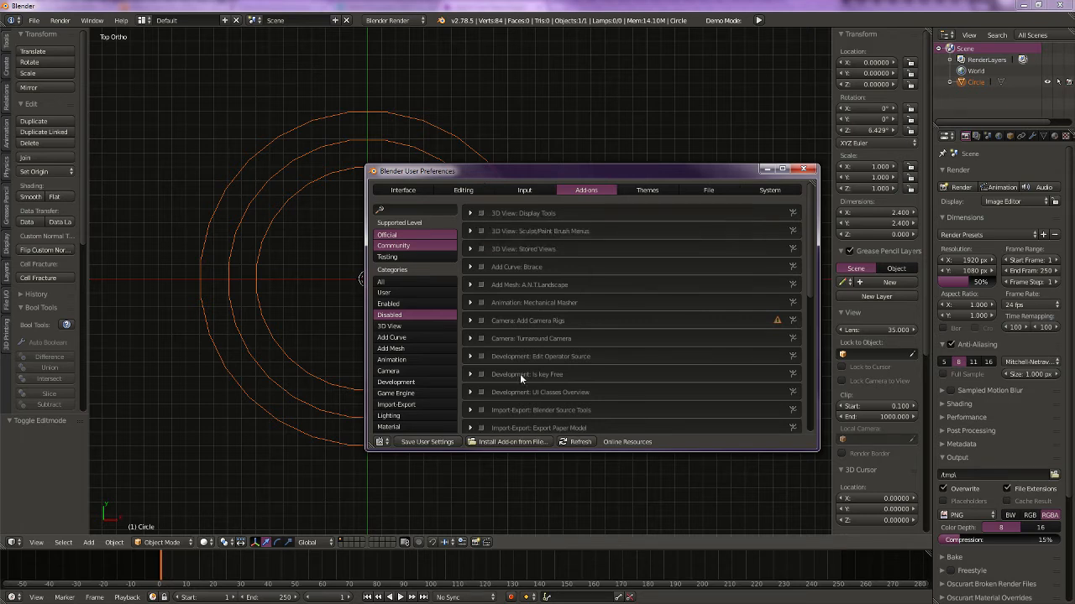
{"action": "left_click", "coordinate": [804, 169]}
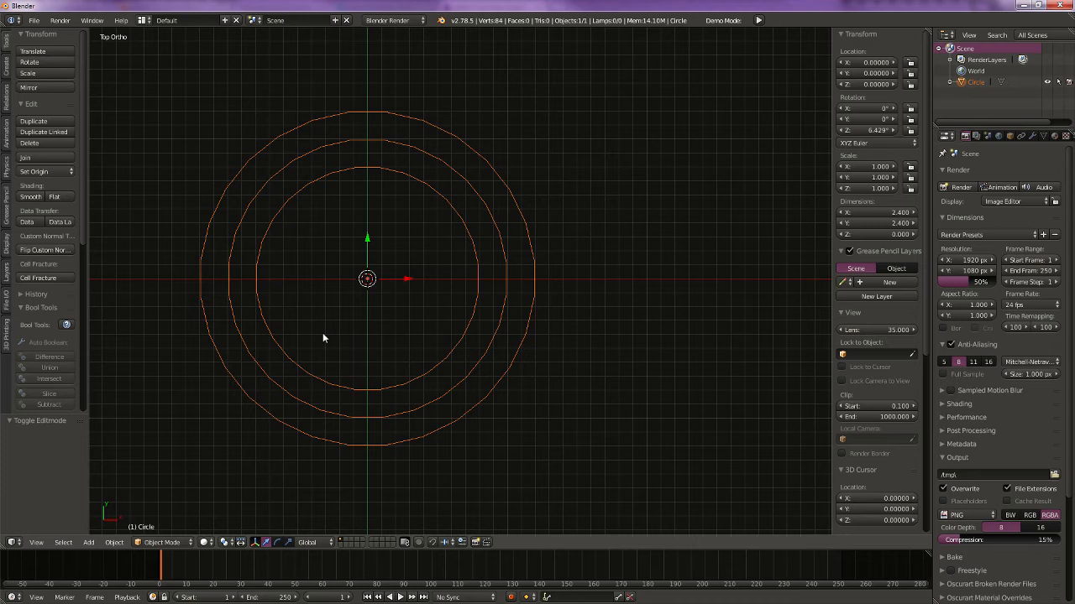
Step: Duplicate the three-circle object and place the copy 2 units along the X axis
{"action": "key", "text": "shift+d"}
{"action": "left_click", "coordinate": [599, 335]}
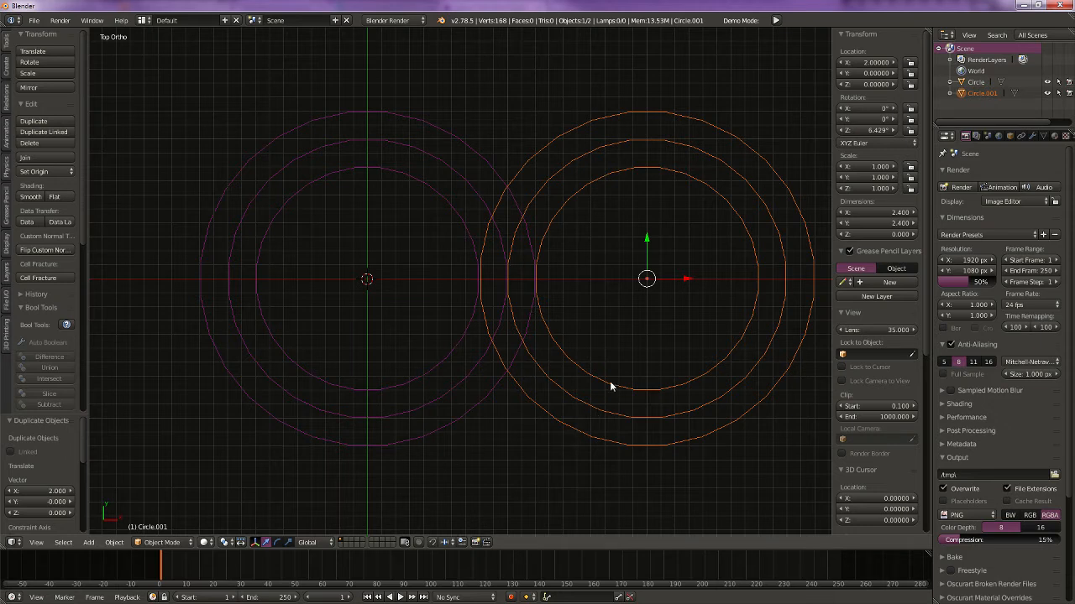
Step: Delete the copied circle object and apply the rotation of the original circle object
{"action": "key", "text": "x"}
{"action": "left_click", "coordinate": [531, 373]}
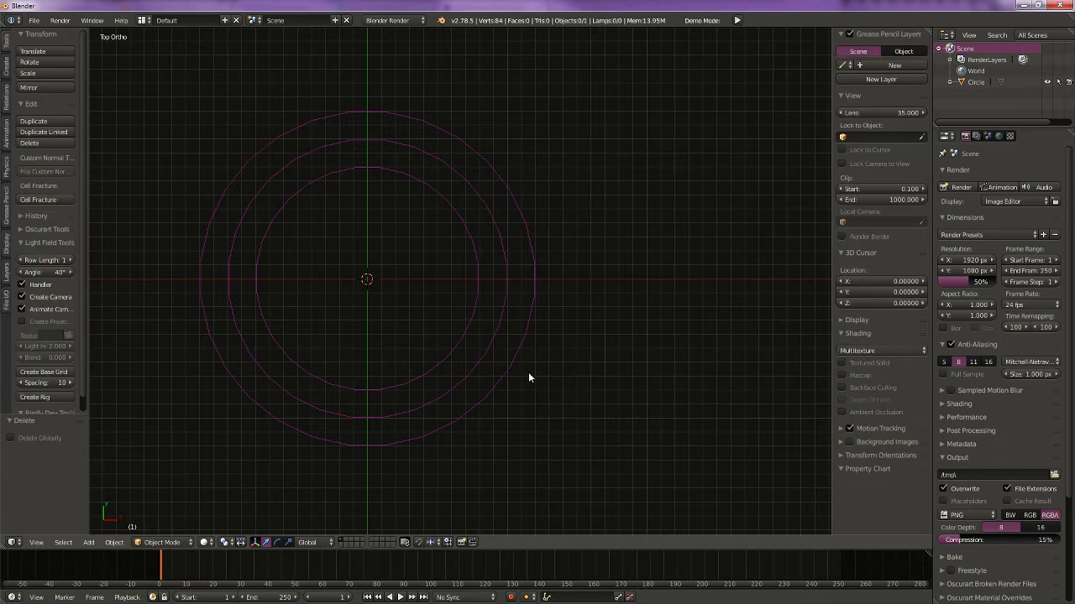
{"action": "right_click", "coordinate": [502, 306]}
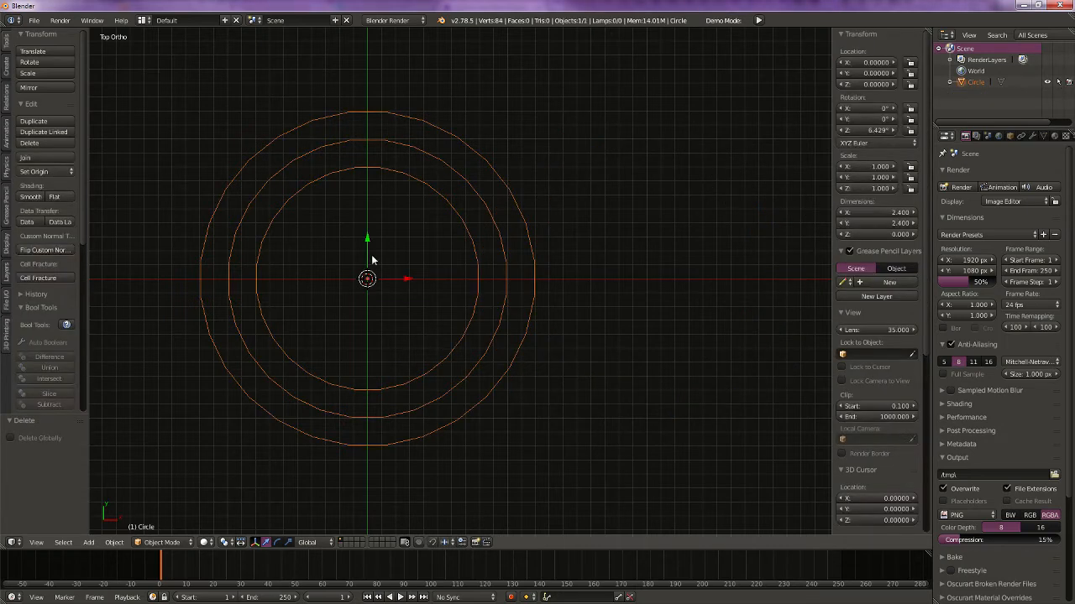
{"action": "key", "text": "ctrl+a"}
{"action": "left_click", "coordinate": [379, 316]}
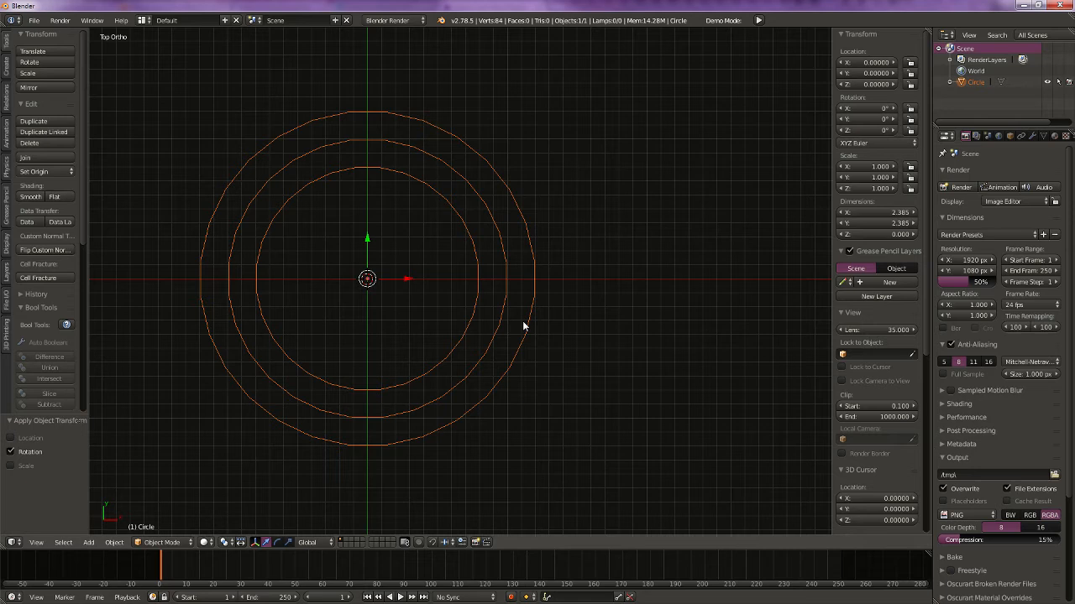
Step: Create a linked duplicate of the circle object, placed 2 units along the X axis
{"action": "key", "text": "shift+d"}
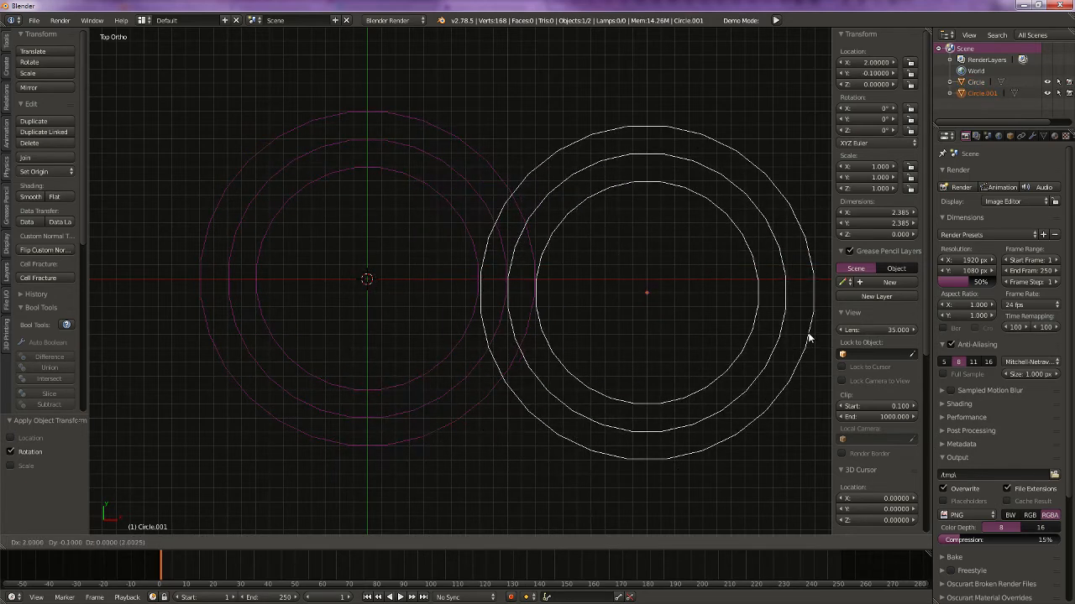
{"action": "left_click", "coordinate": [809, 328]}
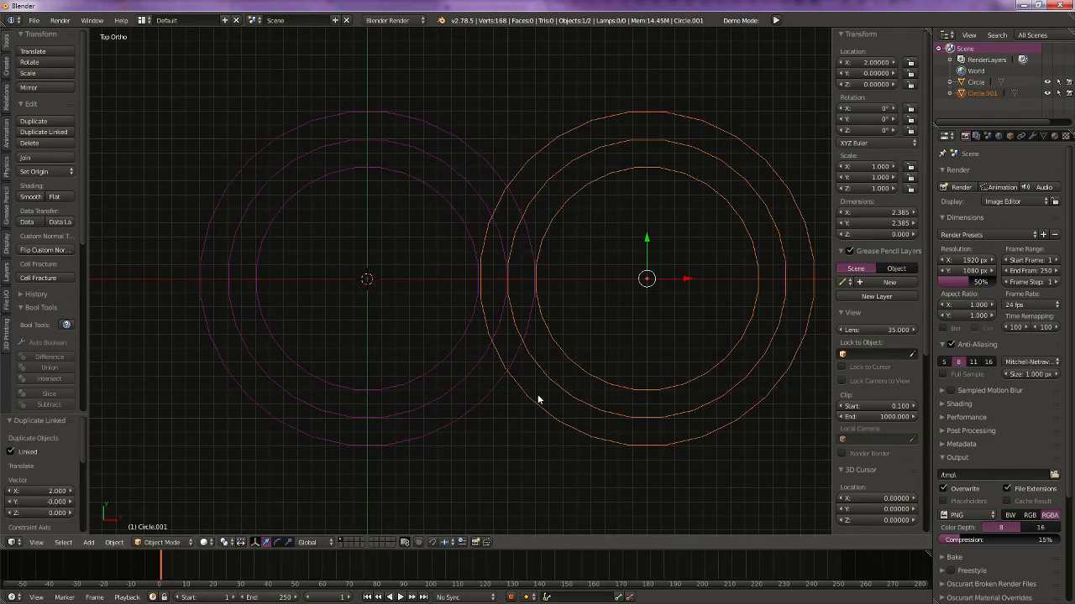
Step: Try moving a bottom vertex of the original object's inner circle to test the linked mesh, then leave edit mode
{"action": "right_click", "coordinate": [447, 394]}
{"action": "key", "text": "Tab"}
{"action": "left_click", "coordinate": [541, 461]}
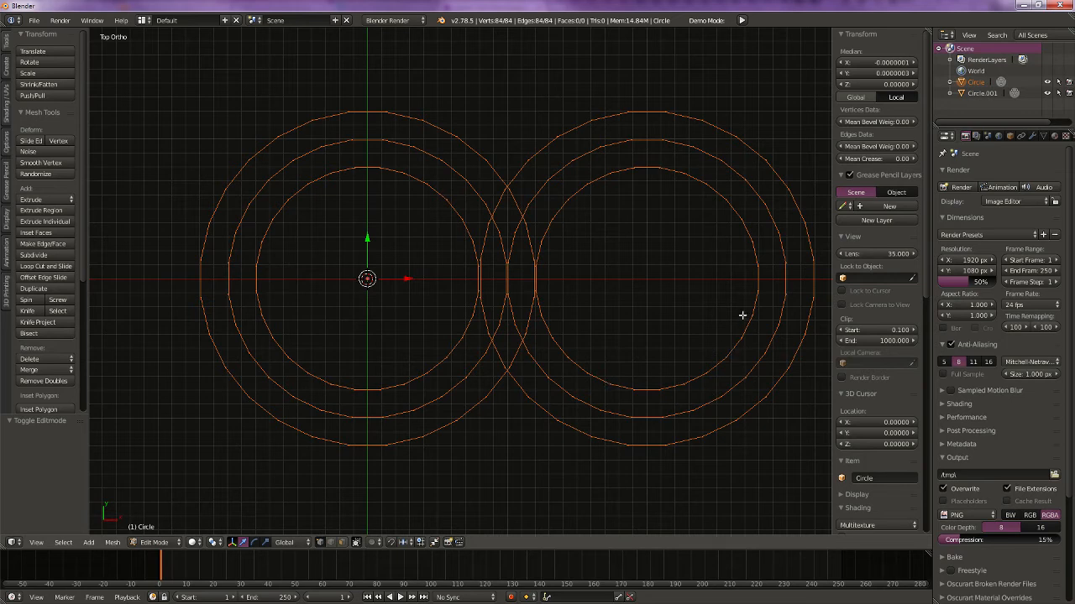
{"action": "right_click", "coordinate": [355, 411]}
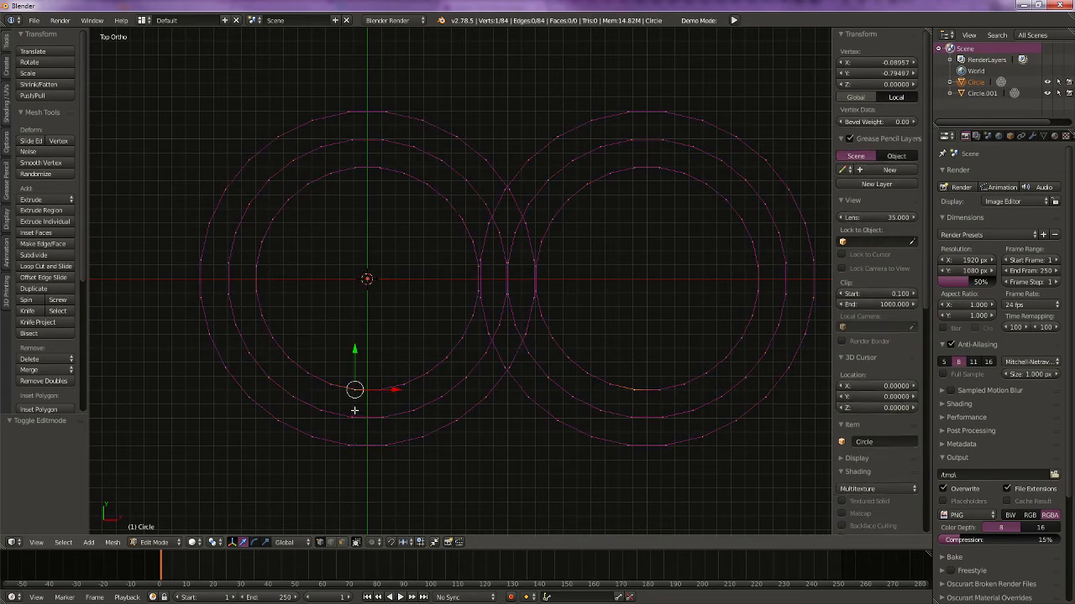
{"action": "right_click", "coordinate": [296, 372]}
{"action": "right_click", "coordinate": [390, 393]}
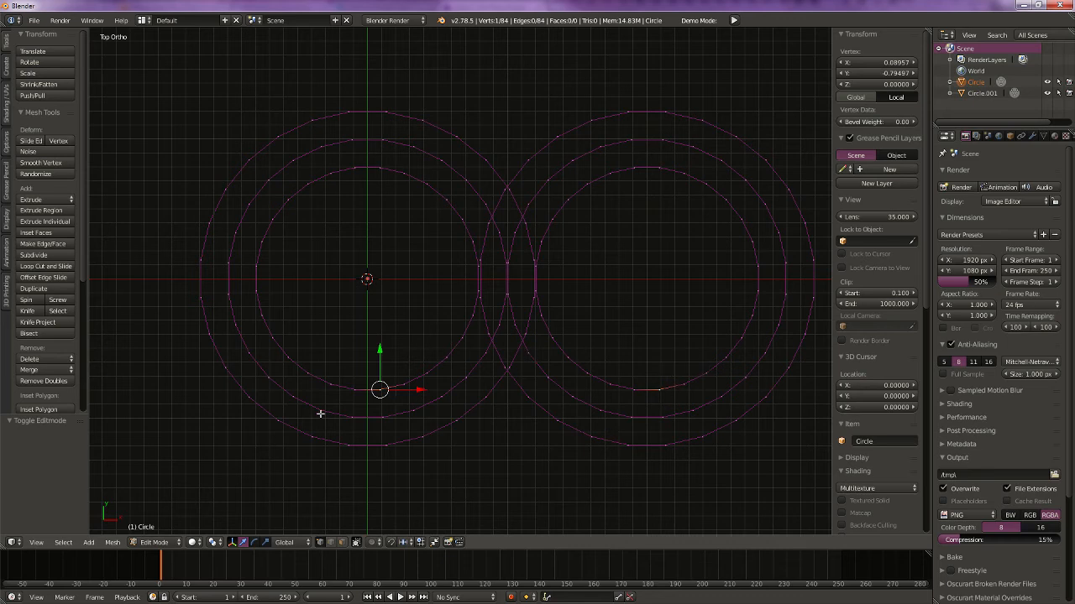
{"action": "key", "text": "g"}
{"action": "right_click", "coordinate": [372, 389]}
{"action": "key", "text": "Tab"}
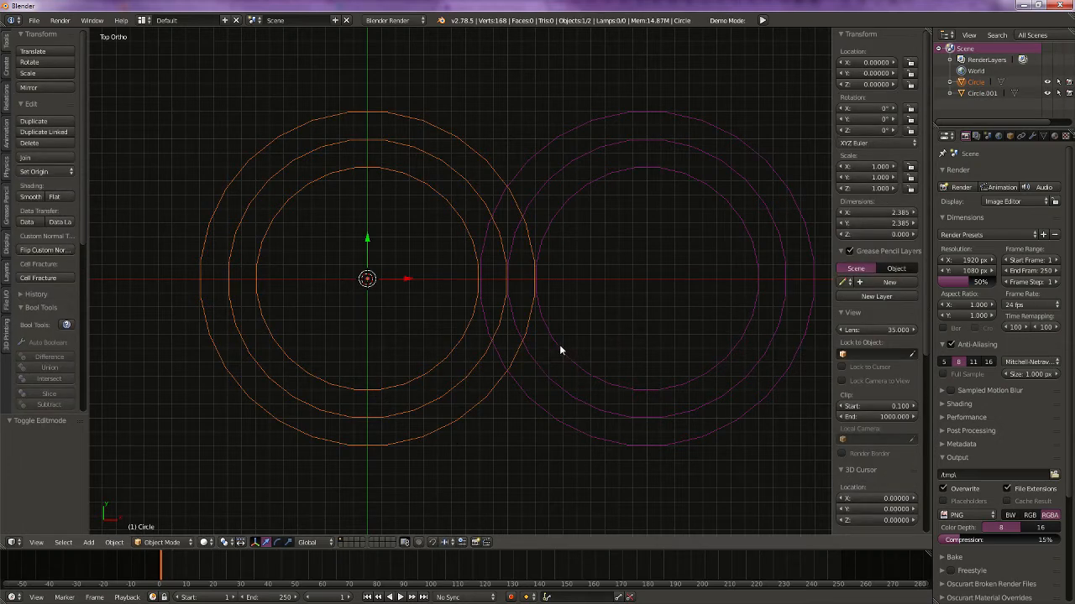
Step: Add a Copy Rotation constraint to the linked duplicate Circle.001 with Circle as its target
{"action": "right_click", "coordinate": [574, 367]}
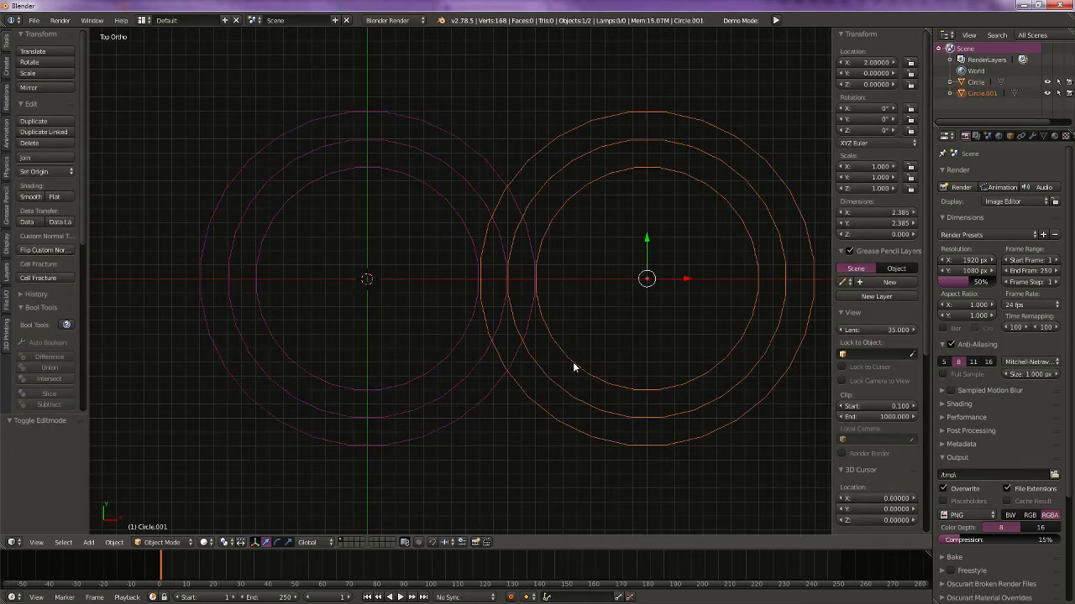
{"action": "right_click", "coordinate": [473, 397]}
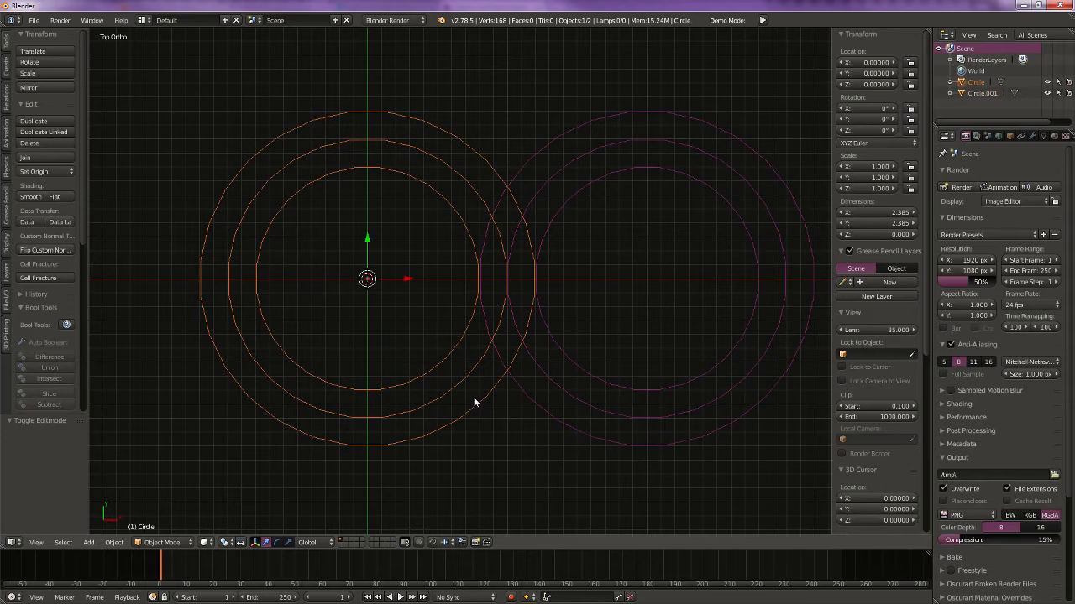
{"action": "left_click", "coordinate": [1010, 136]}
{"action": "right_click", "coordinate": [719, 359]}
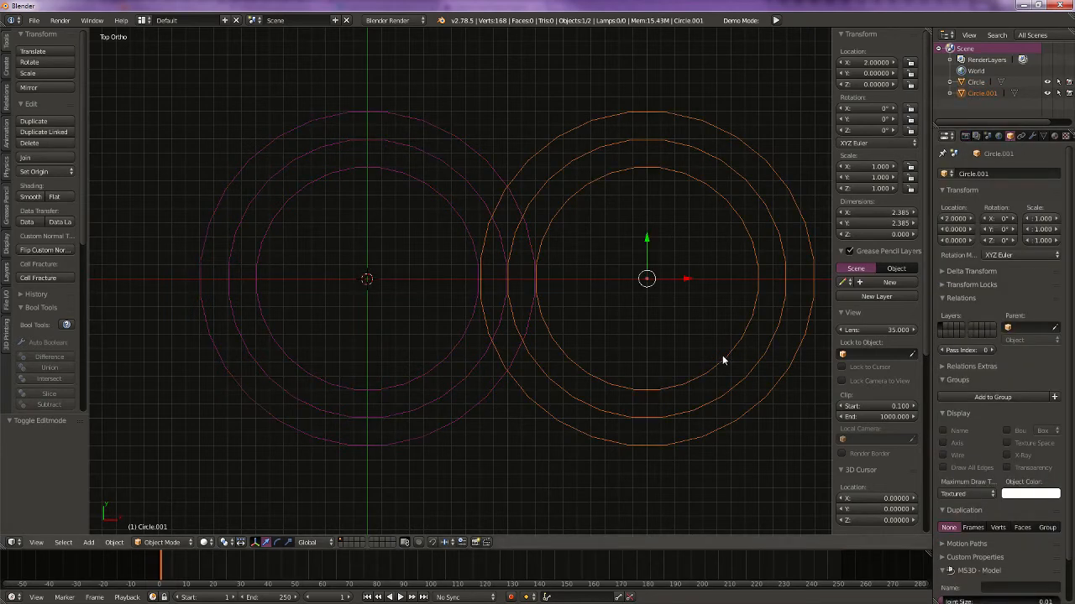
{"action": "left_click", "coordinate": [1031, 136]}
{"action": "left_click", "coordinate": [1020, 136]}
{"action": "left_click", "coordinate": [991, 173]}
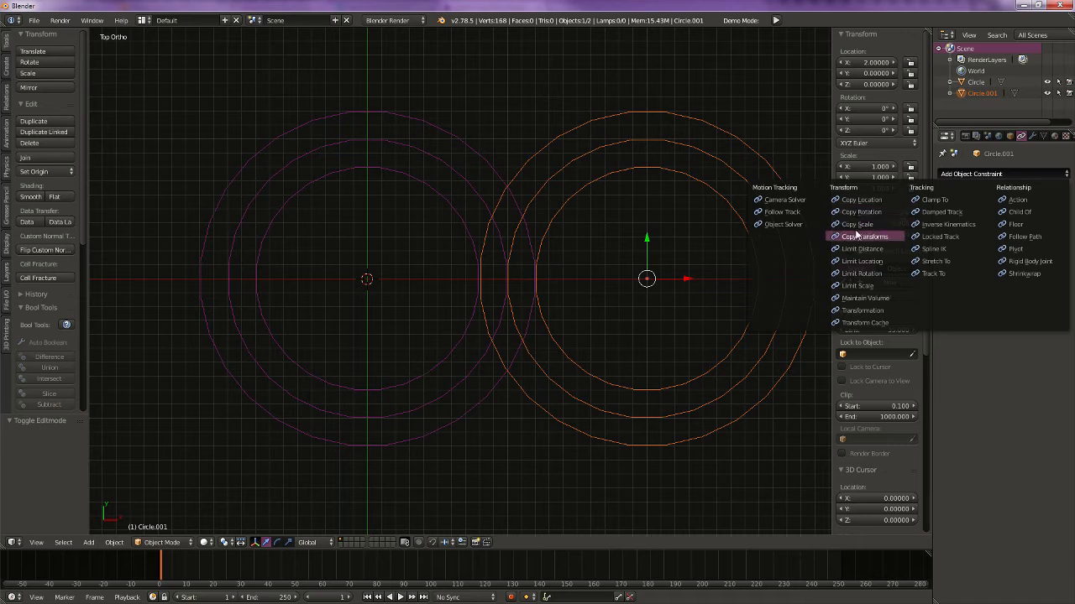
{"action": "left_click", "coordinate": [863, 215]}
{"action": "left_click", "coordinate": [1019, 213]}
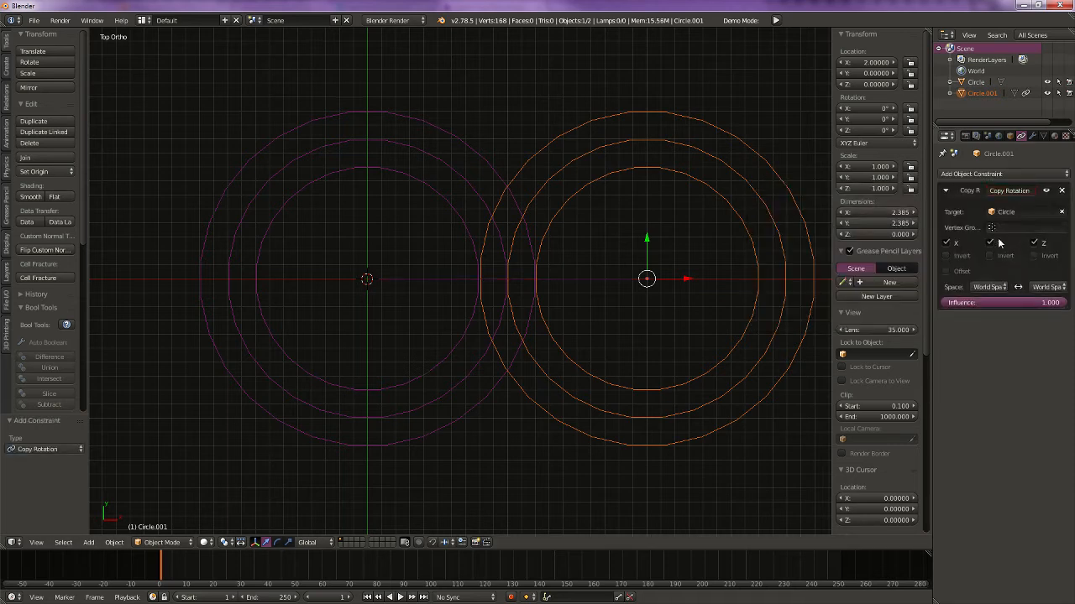
Step: Restrict the Copy Rotation constraint to the Z axis, inverted, with Offset enabled
{"action": "left_click", "coordinate": [991, 243]}
{"action": "left_click", "coordinate": [948, 245]}
{"action": "left_click", "coordinate": [1034, 255]}
{"action": "left_click", "coordinate": [947, 271]}
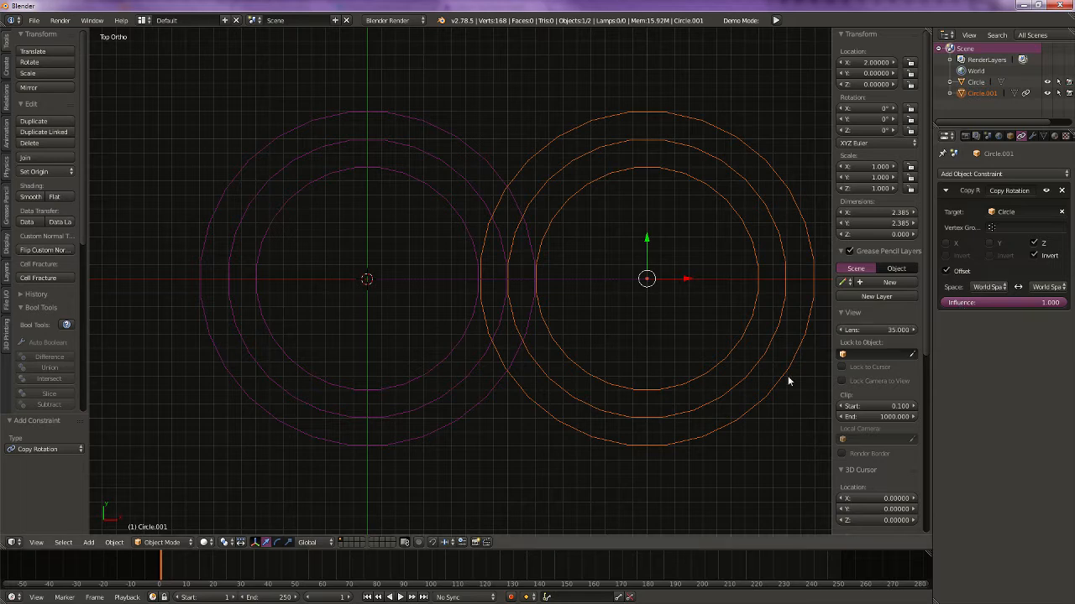
Step: Delete the original object's middle circle except for the short edge crossing the X axis between the two gear centres
{"action": "right_click", "coordinate": [460, 379]}
{"action": "key", "text": "Tab"}
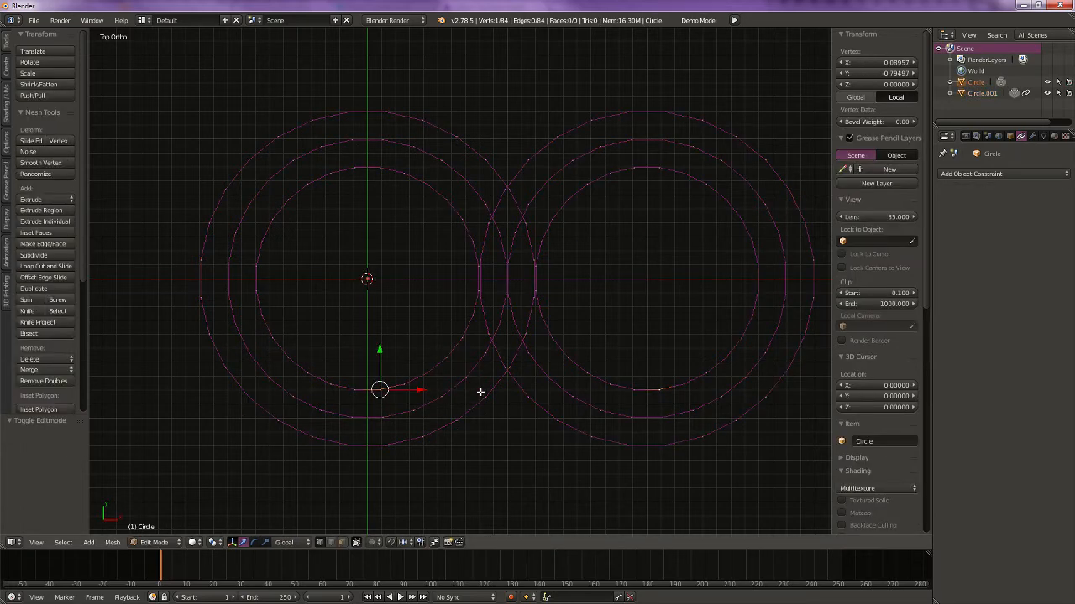
{"action": "right_click", "coordinate": [506, 262]}
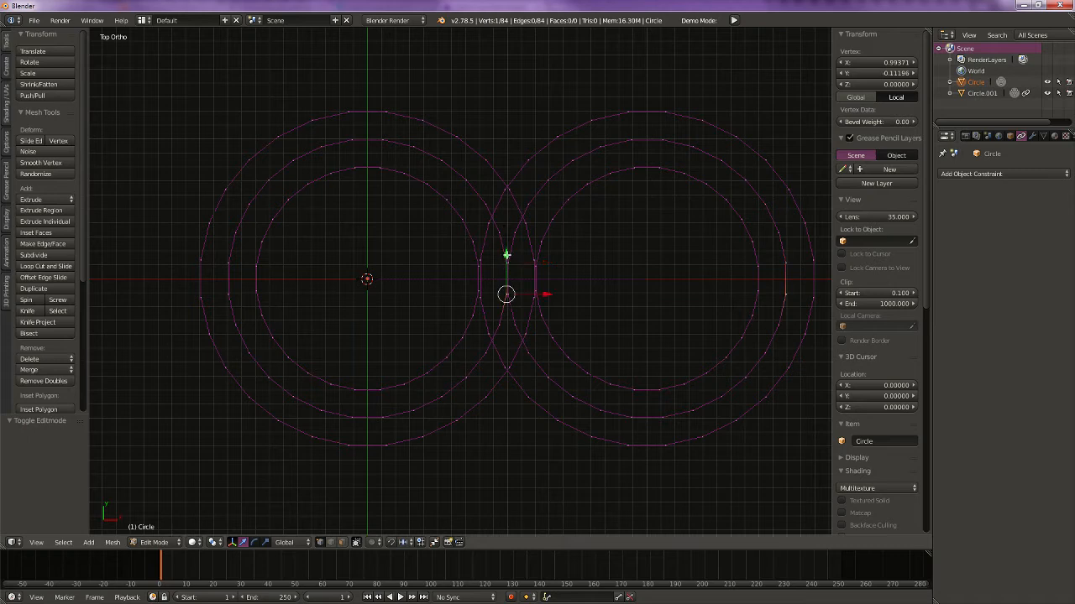
{"action": "key", "text": "x"}
{"action": "left_click", "coordinate": [497, 228]}
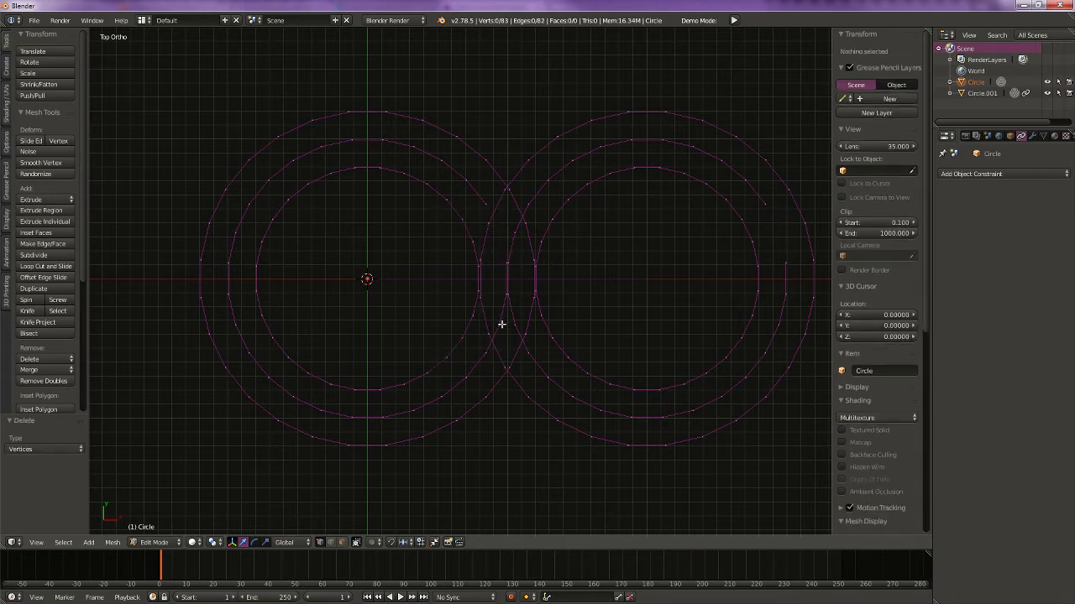
{"action": "right_click", "coordinate": [502, 324]}
{"action": "key", "text": "x"}
{"action": "left_click", "coordinate": [499, 326]}
{"action": "key", "text": "l"}
{"action": "key", "text": "x"}
{"action": "left_click", "coordinate": [482, 358]}
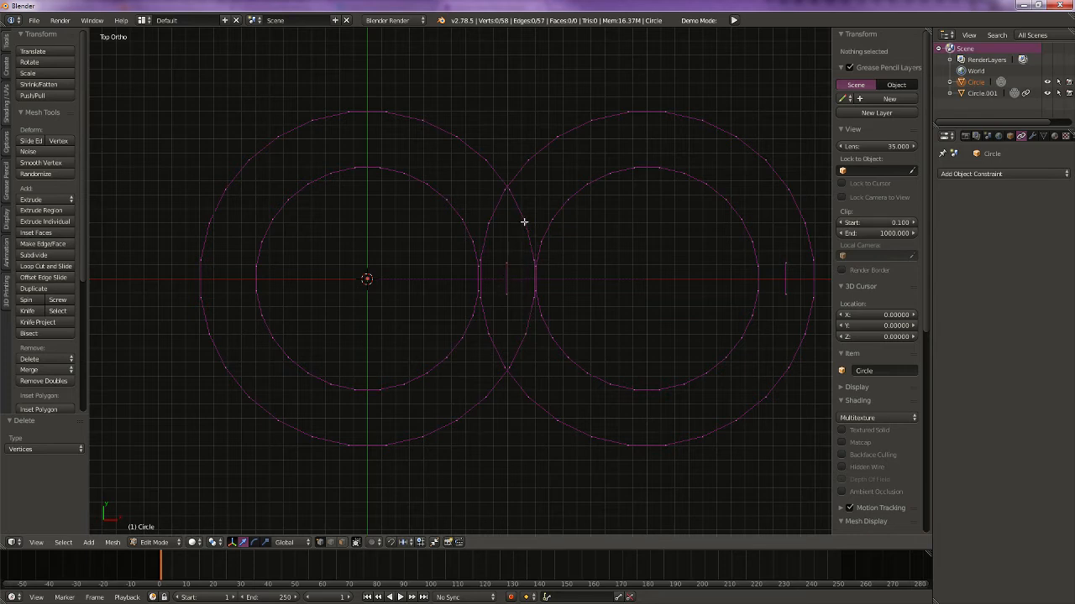
Step: Delete the outer circle's vertices except for the four-vertex arc around the X axis in the meshing area
{"action": "right_click", "coordinate": [508, 187]}
{"action": "key", "text": "x"}
{"action": "left_click", "coordinate": [509, 188]}
{"action": "right_click", "coordinate": [509, 371]}
{"action": "key", "text": "x"}
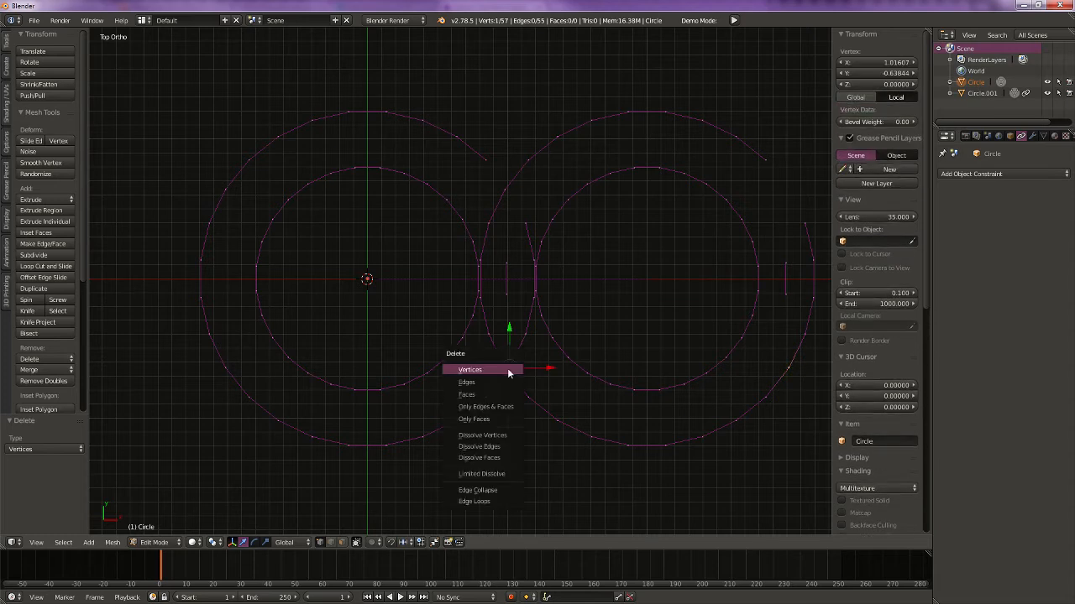
{"action": "left_click", "coordinate": [508, 371]}
{"action": "key", "text": "l"}
{"action": "key", "text": "x"}
{"action": "left_click", "coordinate": [479, 394]}
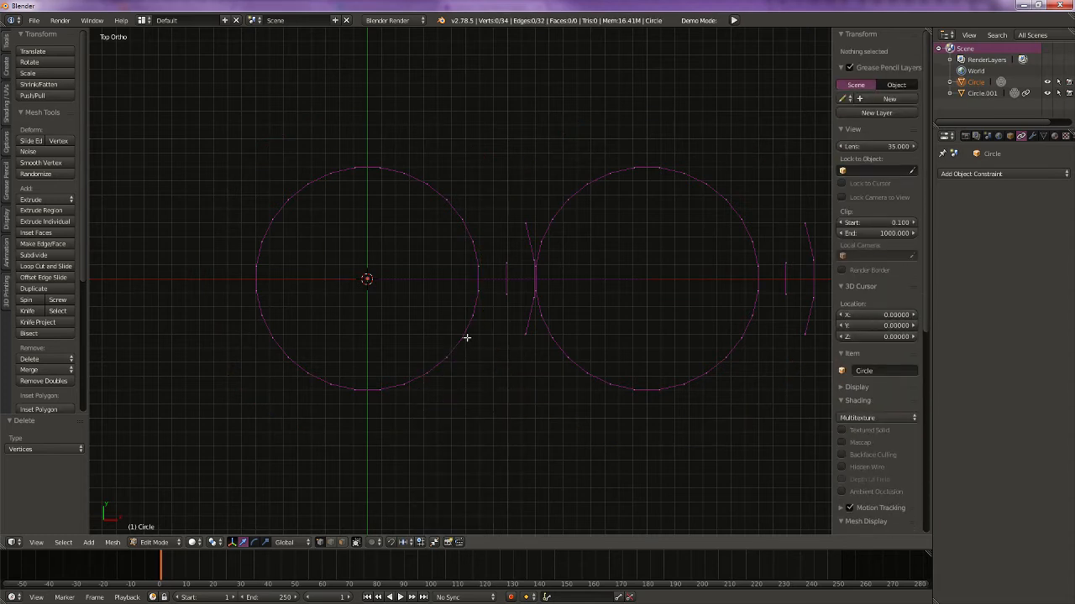
Step: Delete the inner circle except for its four-vertex arc around the X axis in the meshing area, and leave edit mode
{"action": "right_click", "coordinate": [464, 337]}
{"action": "key", "text": "x"}
{"action": "left_click", "coordinate": [465, 335]}
{"action": "right_click", "coordinate": [462, 220]}
{"action": "key", "text": "x"}
{"action": "left_click", "coordinate": [461, 217]}
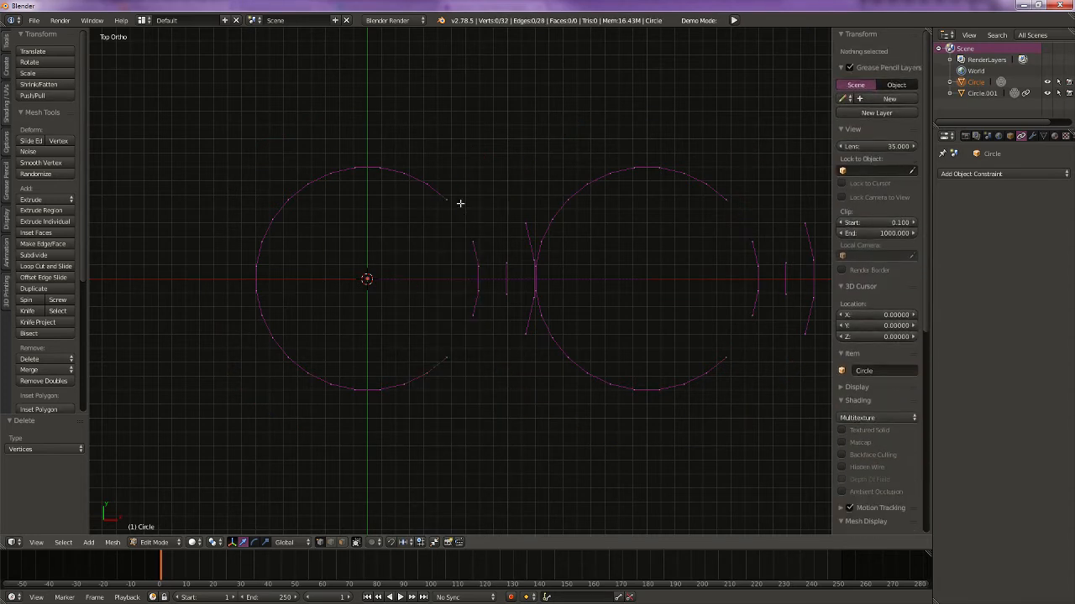
{"action": "key", "text": "l"}
{"action": "key", "text": "x"}
{"action": "left_click", "coordinate": [456, 196]}
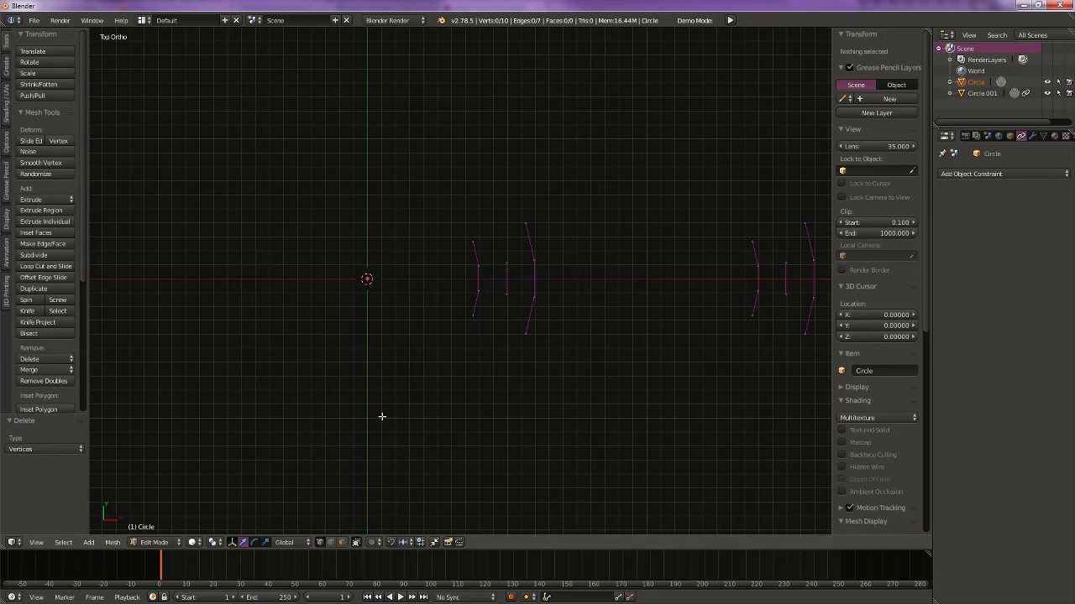
{"action": "key", "text": "Tab"}
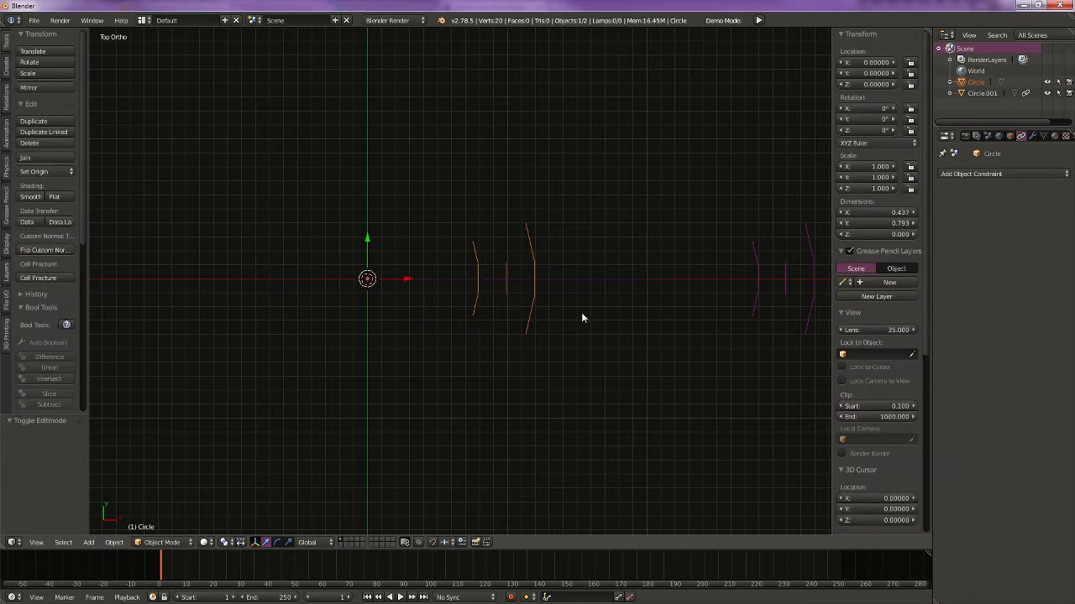
Step: Rotate the linked duplicate Circle.001 by 180° so its arcs face the original's arcs
{"action": "right_click", "coordinate": [755, 306]}
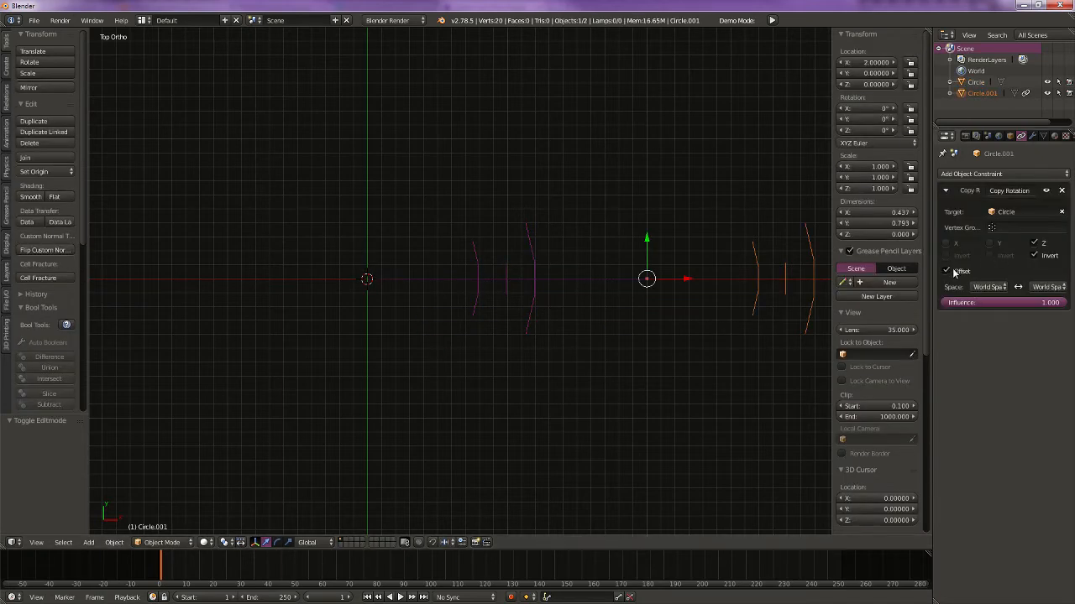
{"action": "key", "text": "r"}
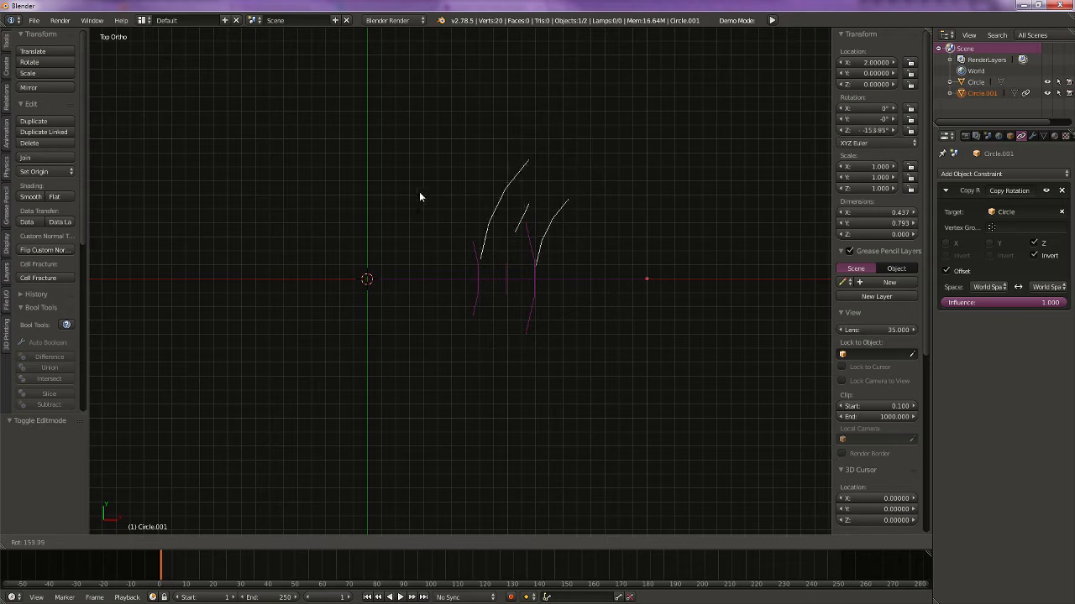
{"action": "left_click", "coordinate": [482, 118]}
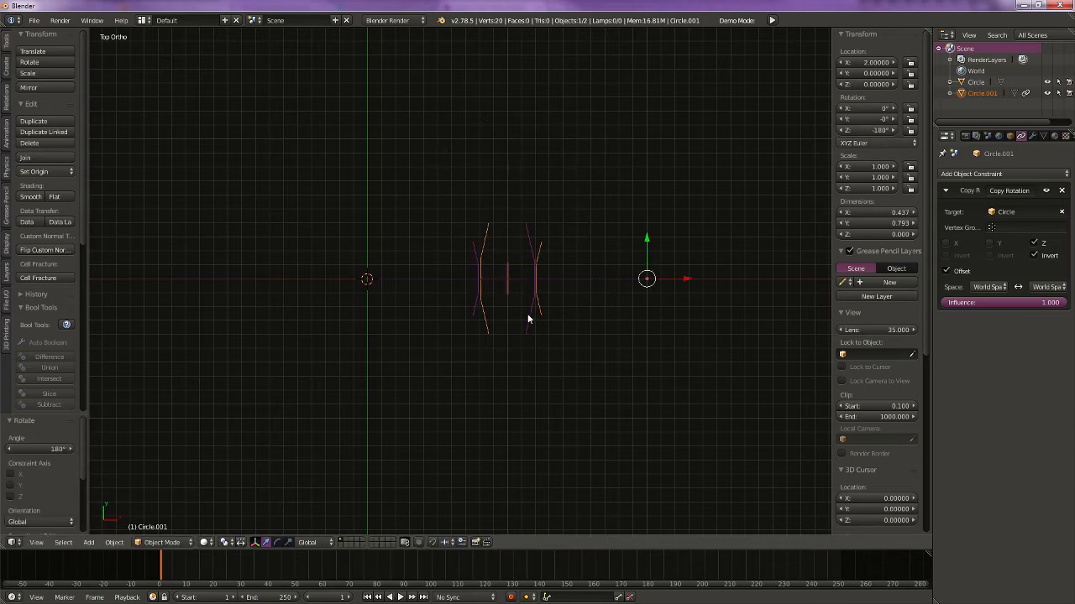
Step: Rotate the original Circle object to 55° about Z and insert a rotation keyframe at frame 1
{"action": "right_click", "coordinate": [467, 311]}
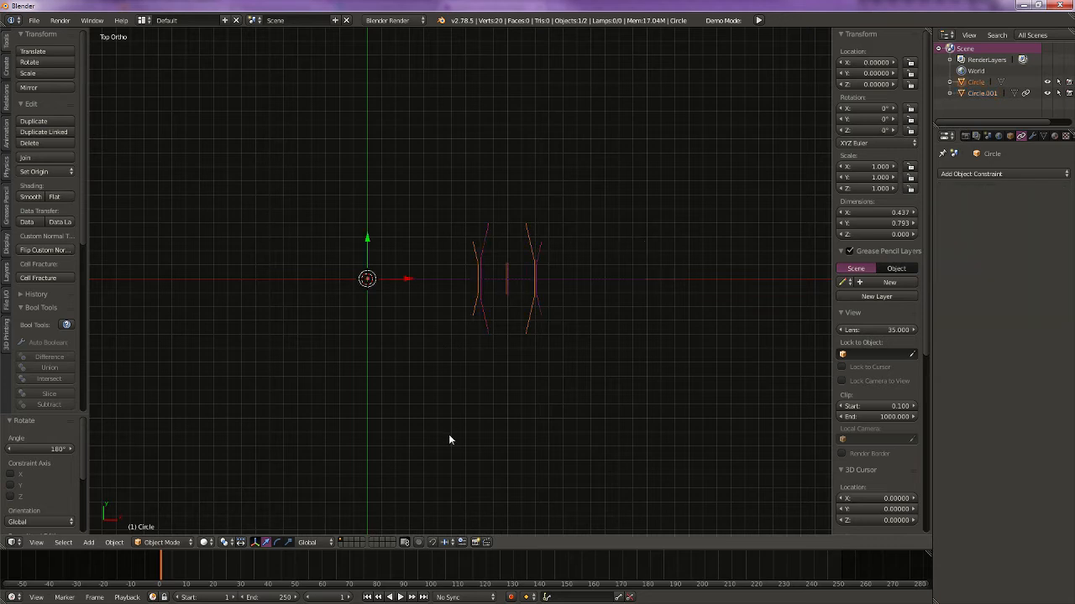
{"action": "key", "text": "r"}
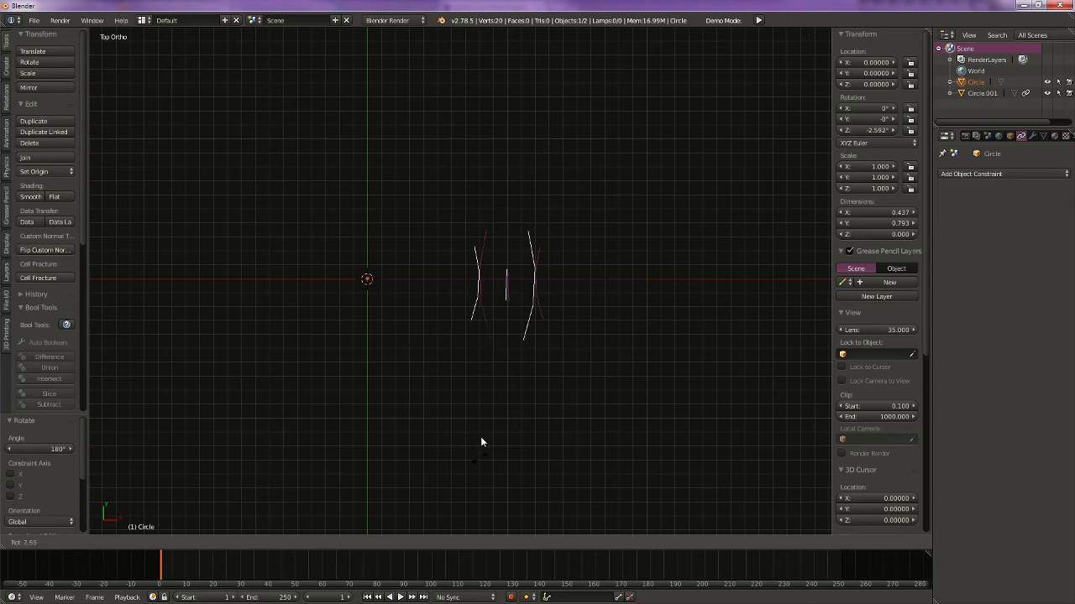
{"action": "right_click", "coordinate": [505, 456]}
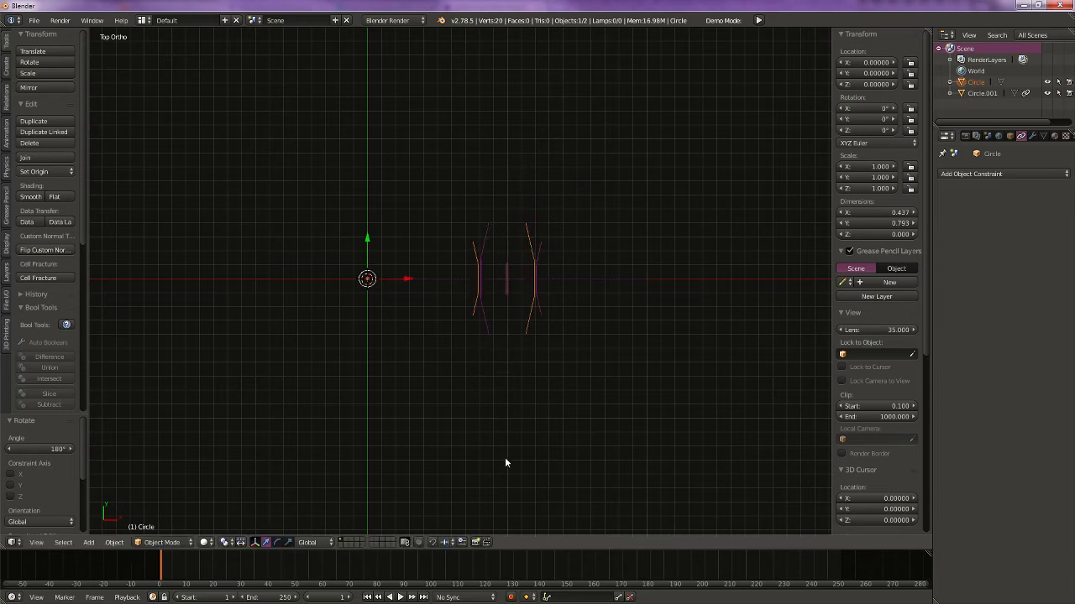
{"action": "key", "text": "r"}
{"action": "key", "text": "ctrl"}
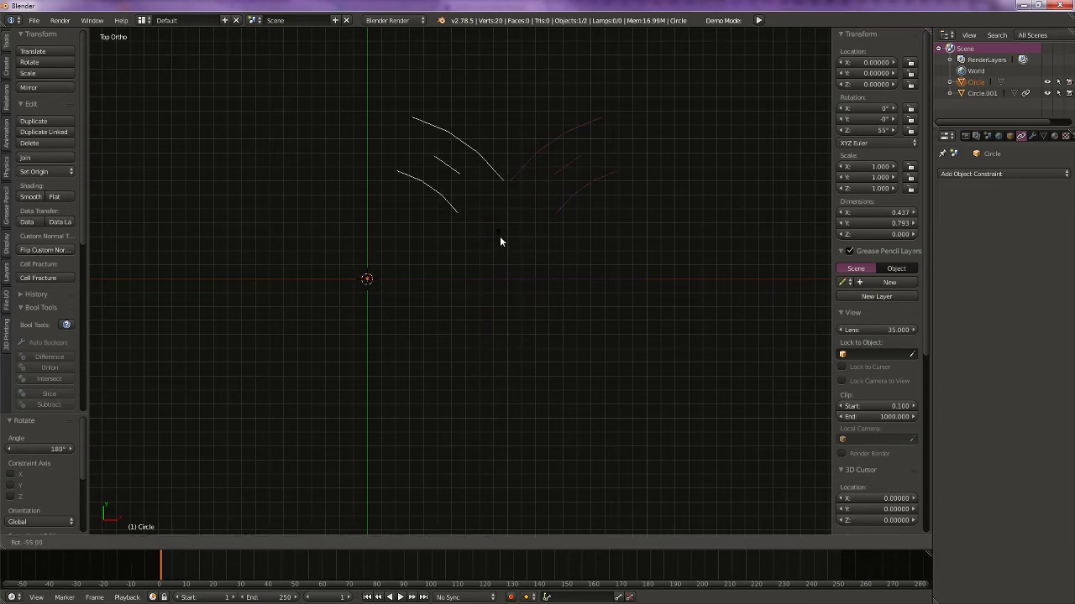
{"action": "left_click", "coordinate": [500, 238]}
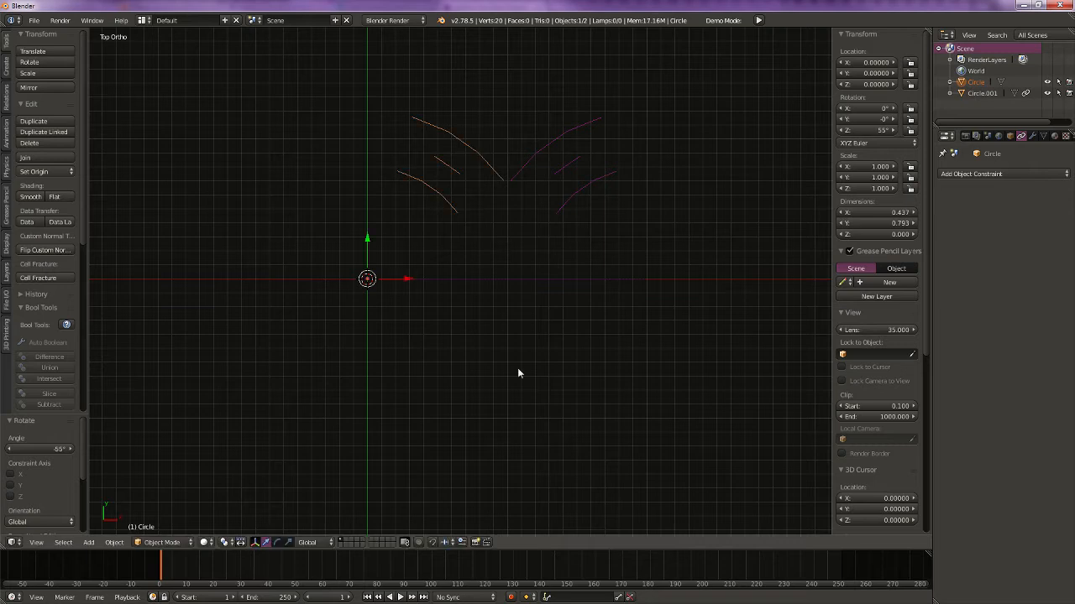
{"action": "key", "text": "i"}
{"action": "left_click", "coordinate": [512, 288]}
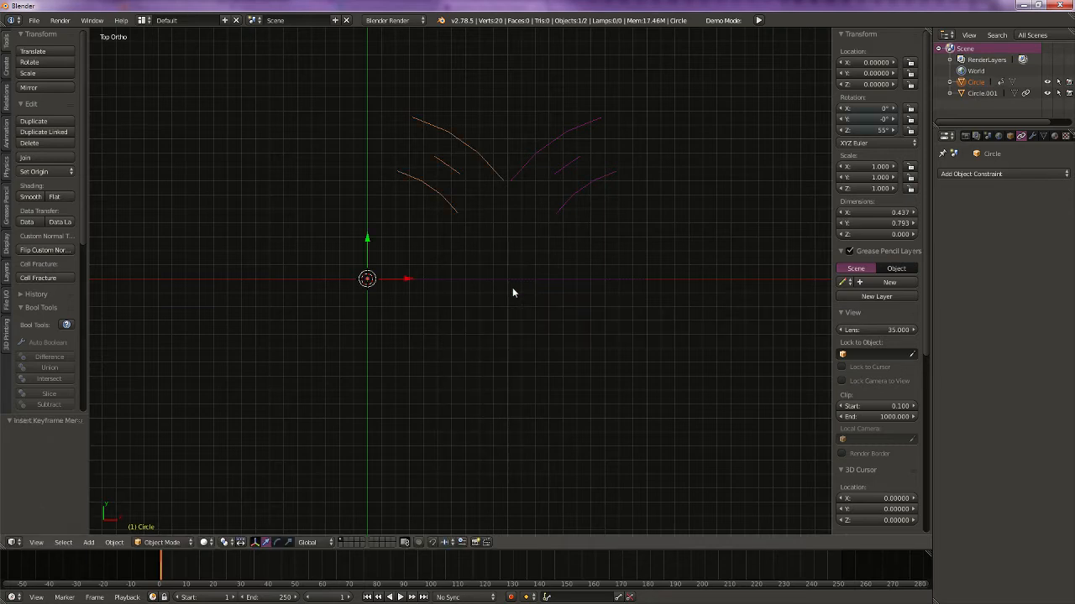
Step: At frame 40, rotate the Circle object to -55° about Z and insert a rotation keyframe
{"action": "left_click", "coordinate": [267, 579]}
{"action": "key", "text": "r"}
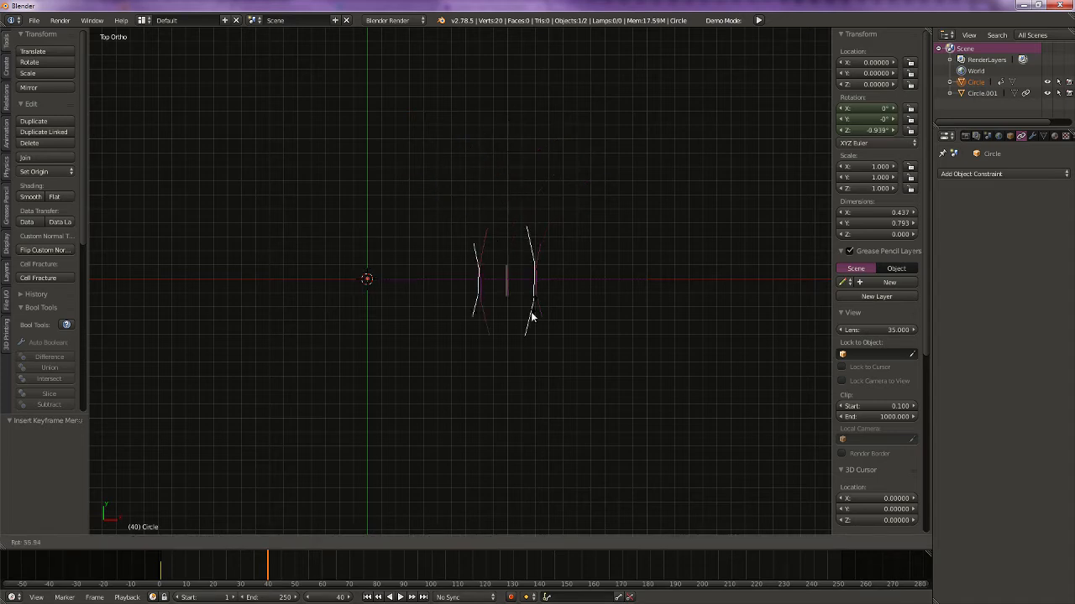
{"action": "left_click", "coordinate": [456, 454]}
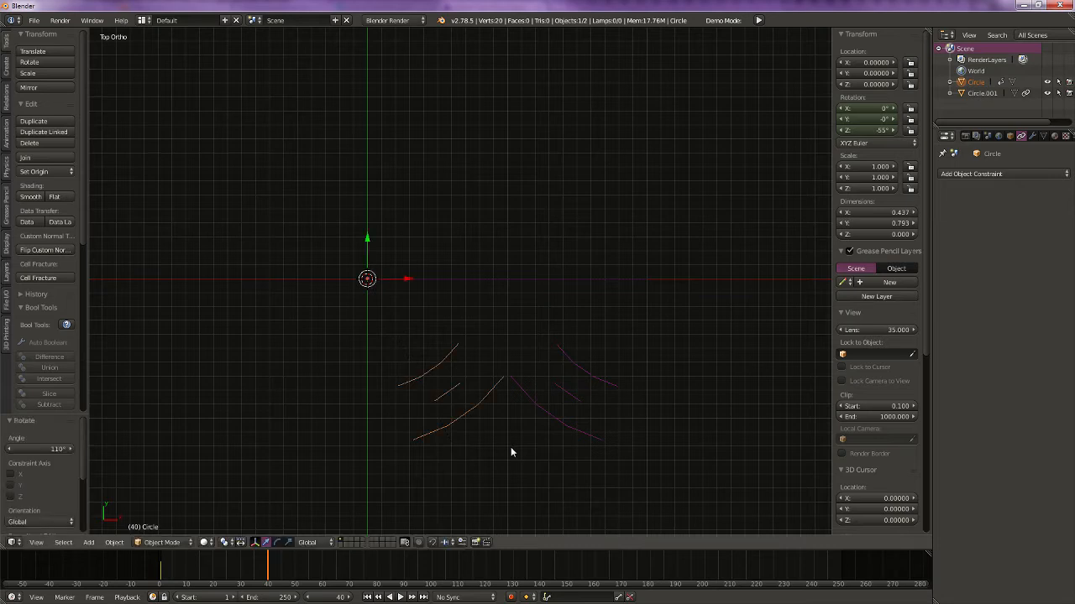
{"action": "key", "text": "i"}
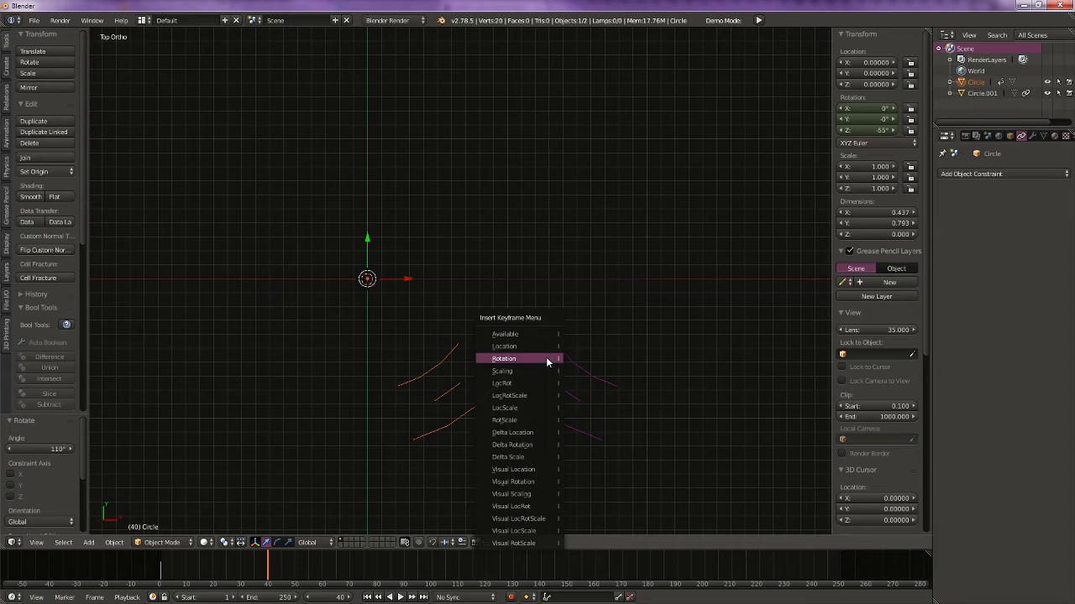
{"action": "left_click", "coordinate": [547, 359]}
Step: Replace the Outliner with the Graph Editor and maximize it to show the Circle object's full rotation curves
{"action": "left_click", "coordinate": [946, 36]}
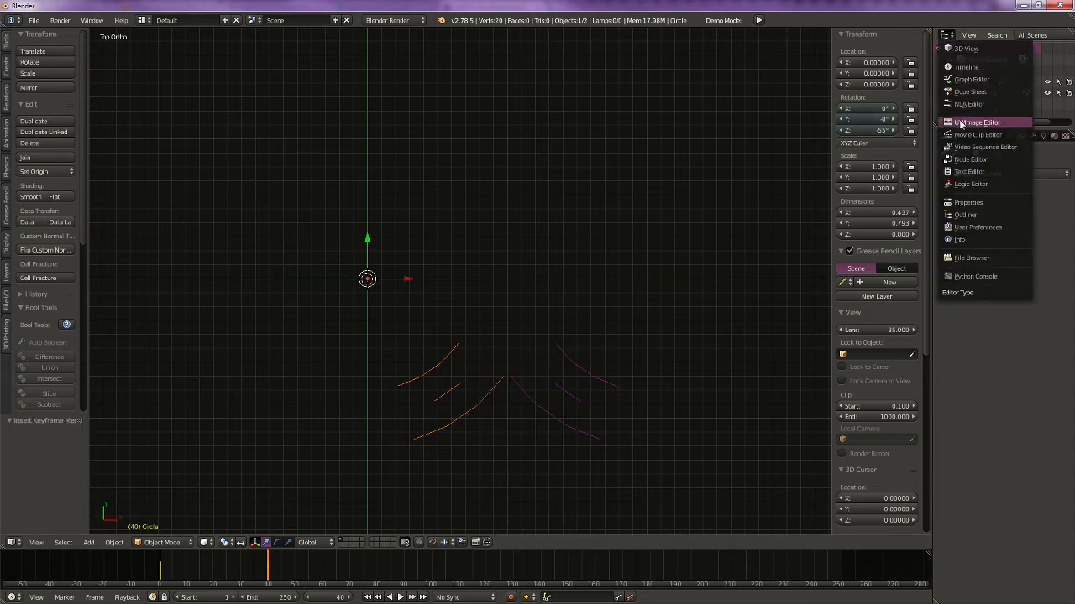
{"action": "left_click", "coordinate": [972, 90]}
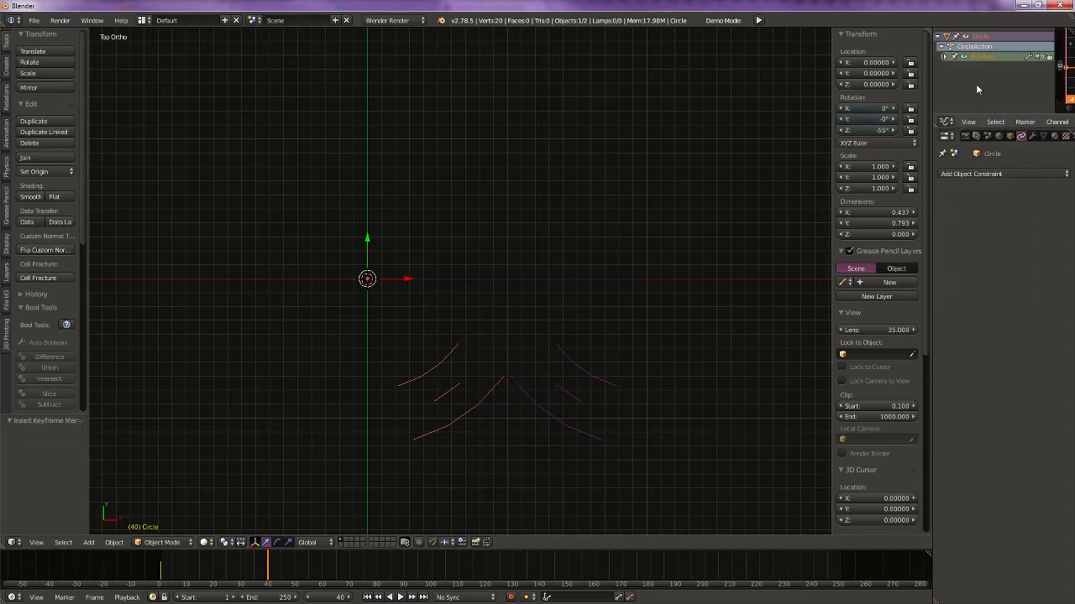
{"action": "key", "text": "ctrl+Up"}
{"action": "key", "text": "ctrl+Up"}
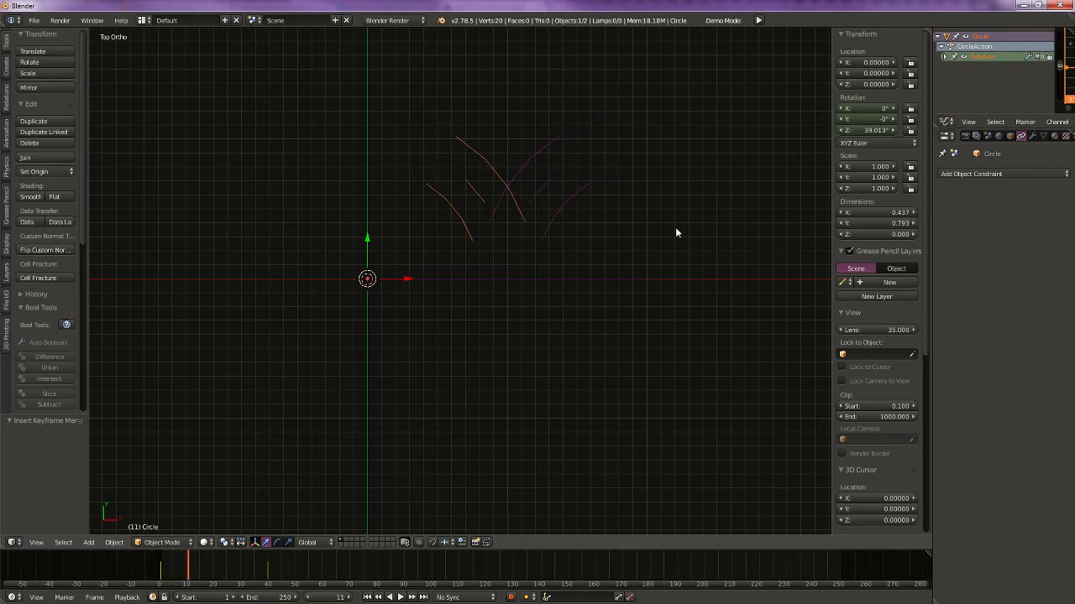
{"action": "key", "text": "Escape"}
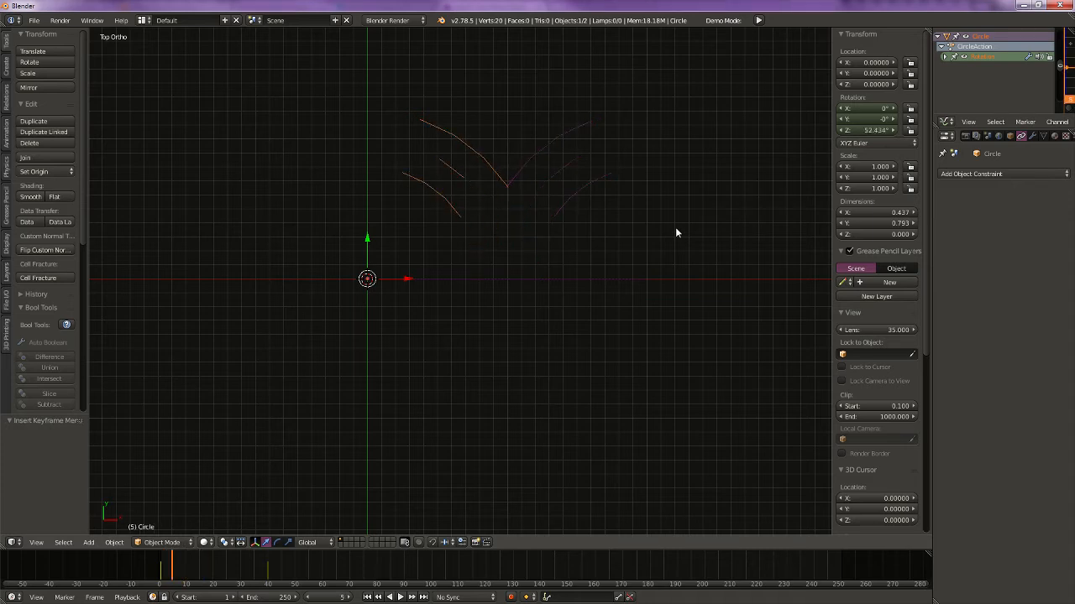
{"action": "key", "text": "shift+space"}
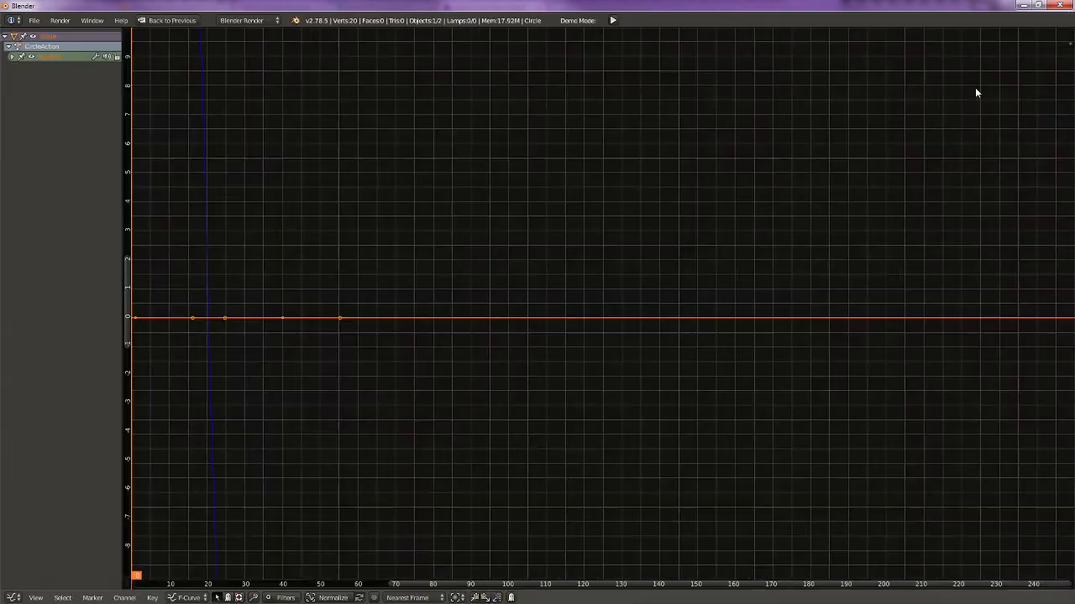
{"action": "scroll", "coordinate": [460, 369], "scroll_direction": "down", "scroll_amount": 8}
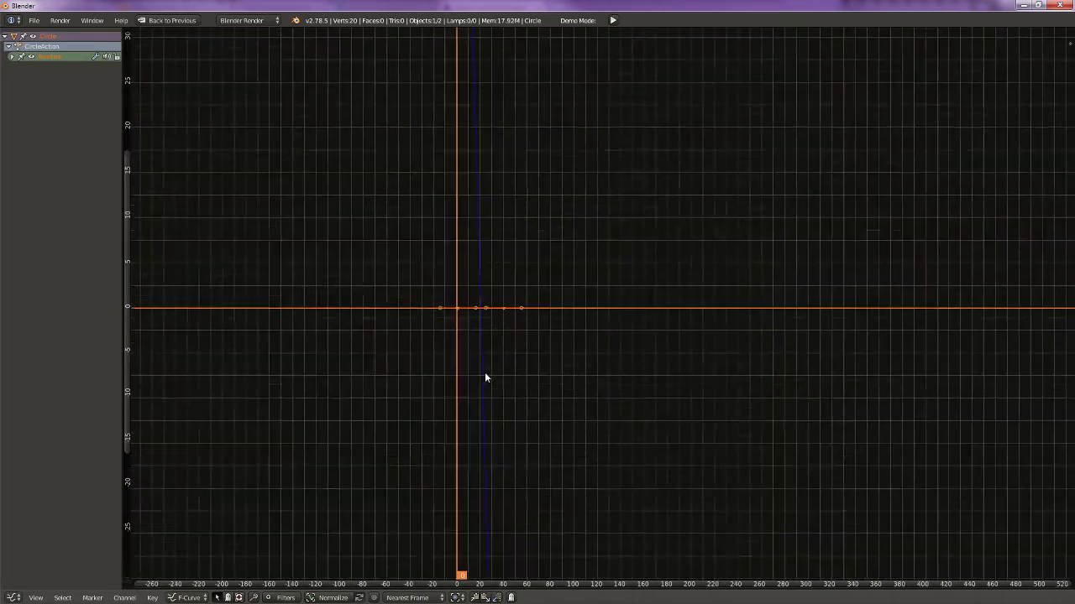
{"action": "scroll", "coordinate": [537, 285], "scroll_direction": "down", "scroll_amount": 2}
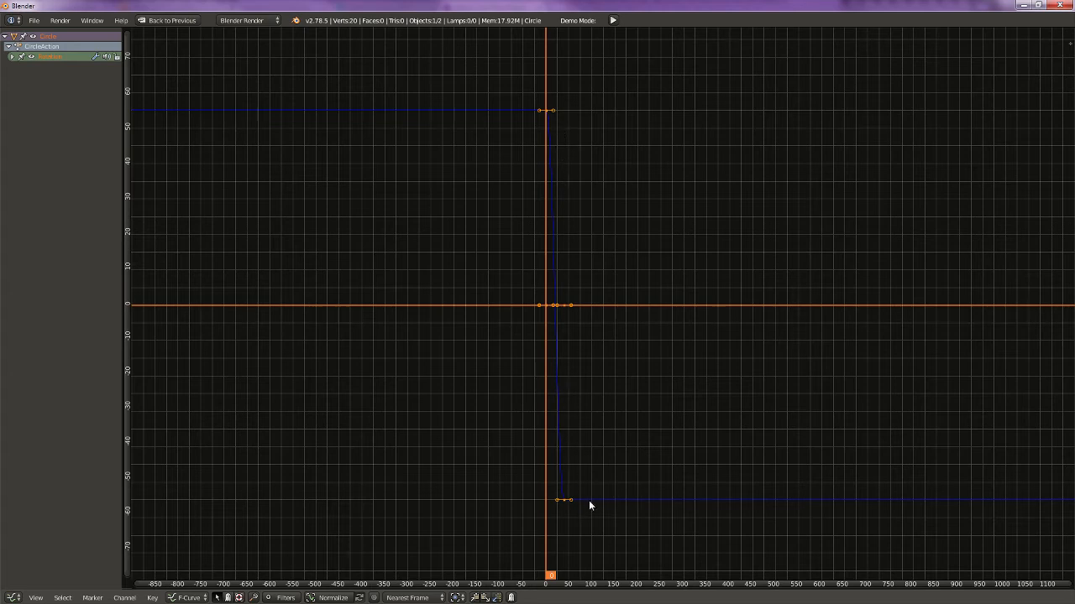
Step: Set the selected rotation keyframes to Linear interpolation and restore the normal screen layout
{"action": "left_click", "coordinate": [152, 598]}
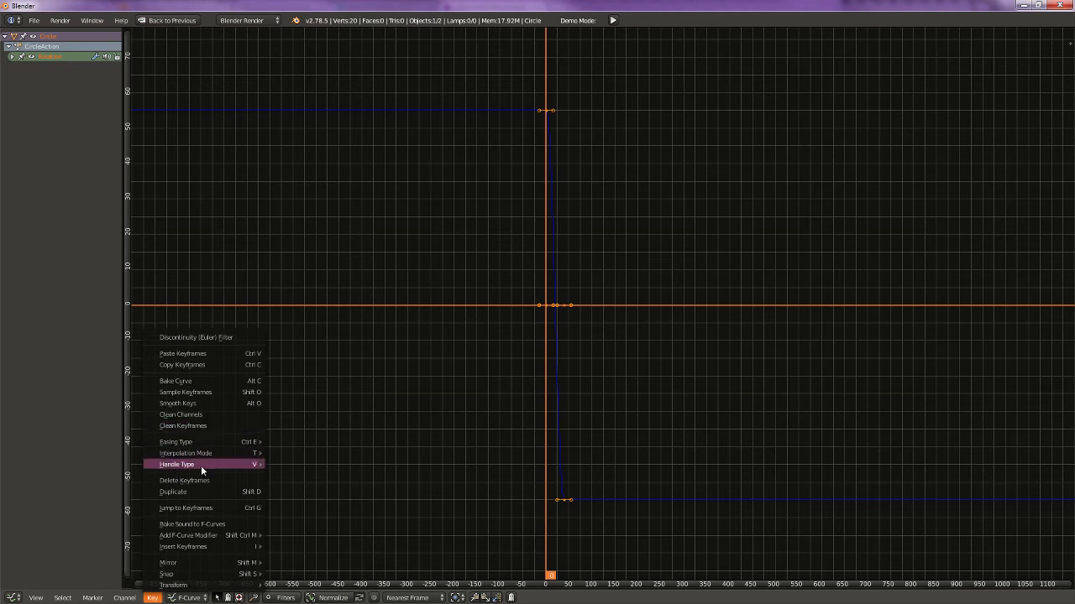
{"action": "mouse_move", "coordinate": [200, 454]}
{"action": "left_click", "coordinate": [302, 476]}
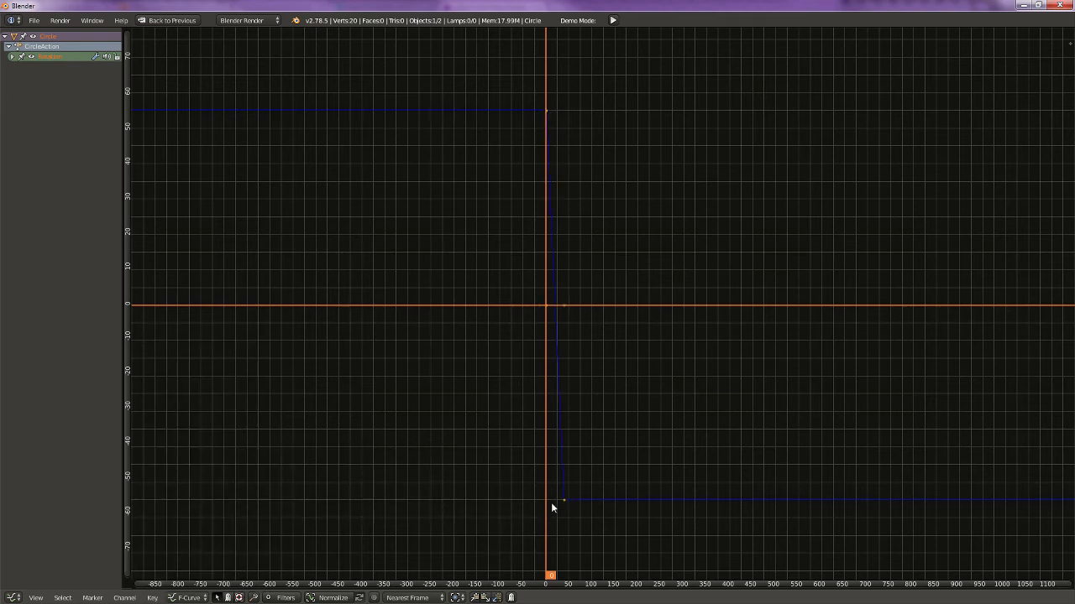
{"action": "key", "text": "ctrl+space"}
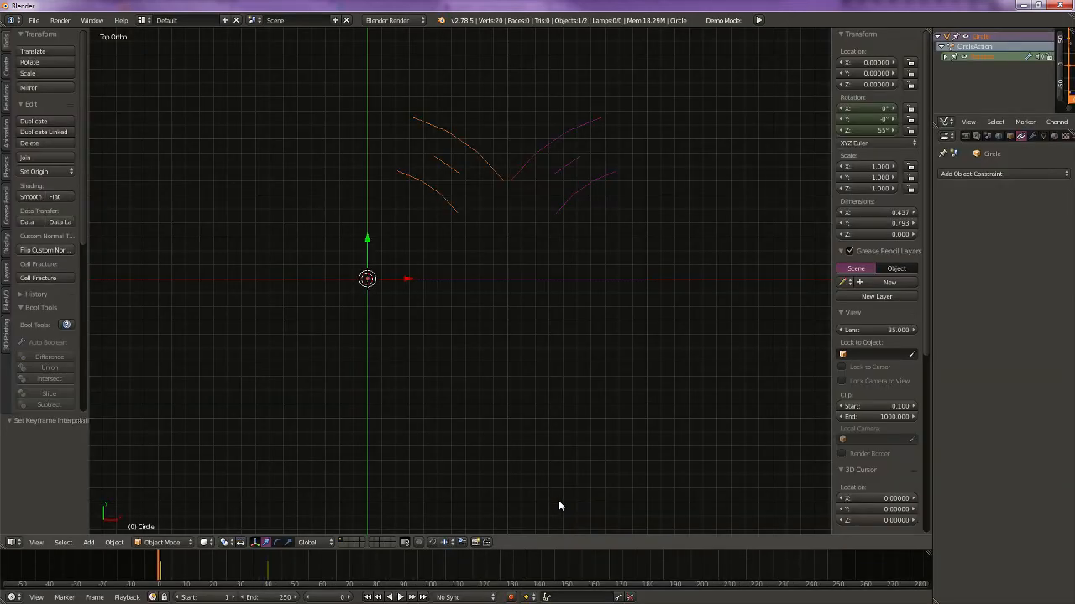
Step: Play back the counter-rotating arcs, and select Circle.001 in a closer view of the meshing area
{"action": "key", "text": "alt+a"}
{"action": "middle_click_drag", "start_coordinate": [488, 223], "coordinate": [484, 327], "text": "shift"}
{"action": "scroll", "coordinate": [484, 328], "scroll_direction": "up", "scroll_amount": 4}
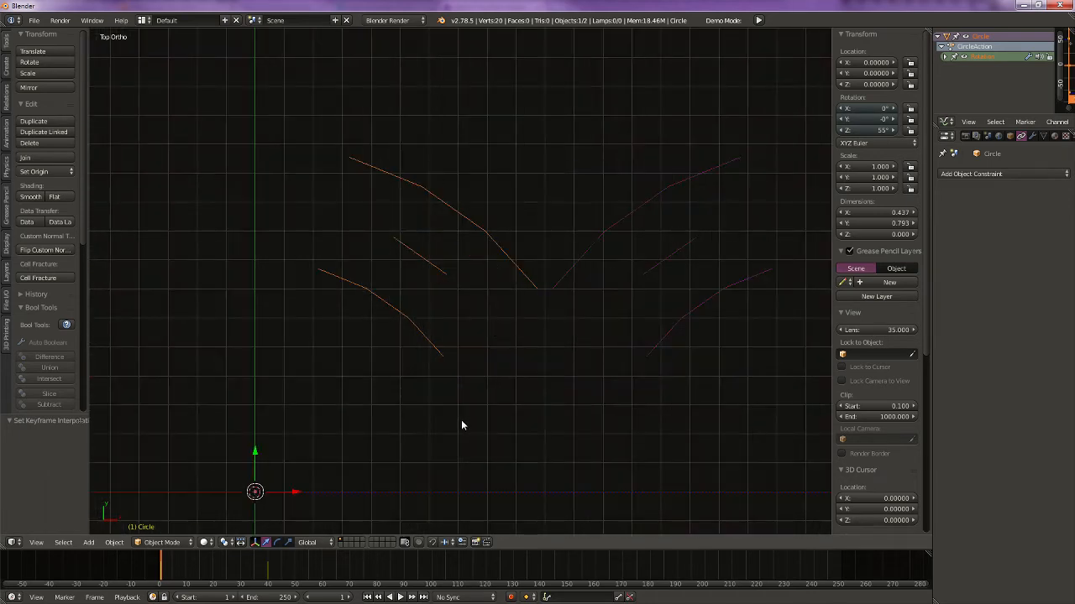
{"action": "right_click", "coordinate": [585, 269]}
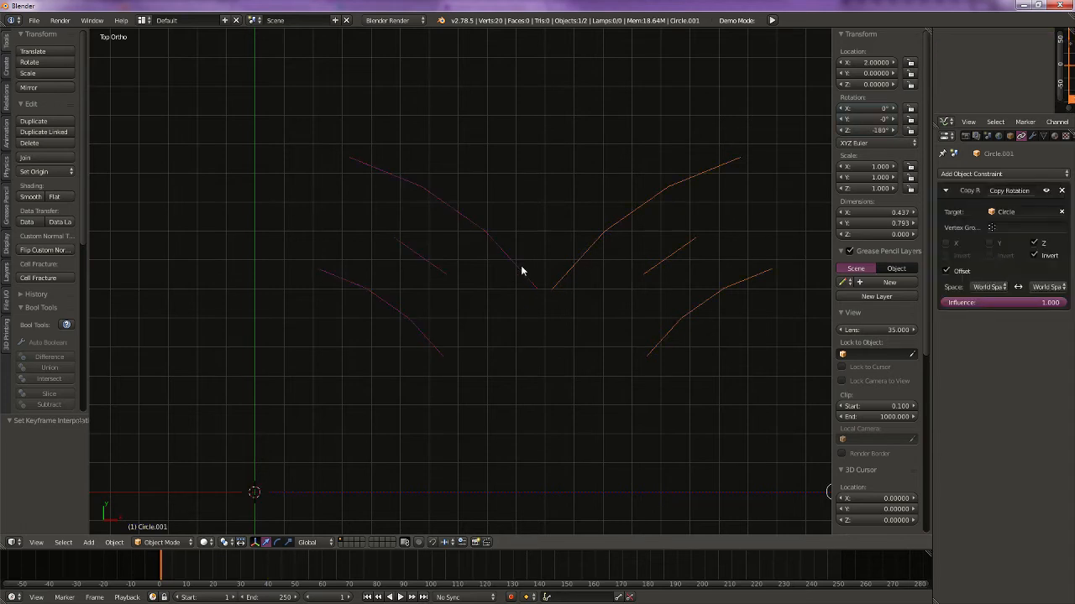
{"action": "right_click", "coordinate": [521, 265]}
{"action": "right_click", "coordinate": [564, 274]}
Step: Step through the animation frame by frame to frame 8 and enter edit mode on Circle.001
{"action": "key", "text": "Right"}
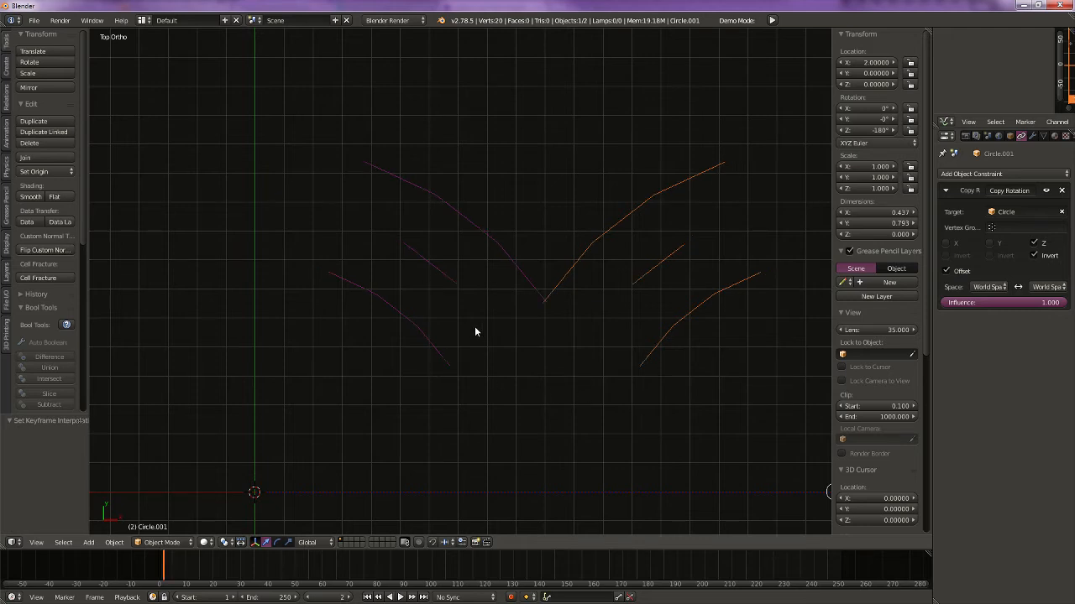
{"action": "key", "text": "Right"}
{"action": "key", "text": "Right"}
{"action": "key", "text": "Right"}
{"action": "key", "text": "Right"}
{"action": "key", "text": "Right"}
{"action": "key", "text": "Right"}
{"action": "key", "text": "Right"}
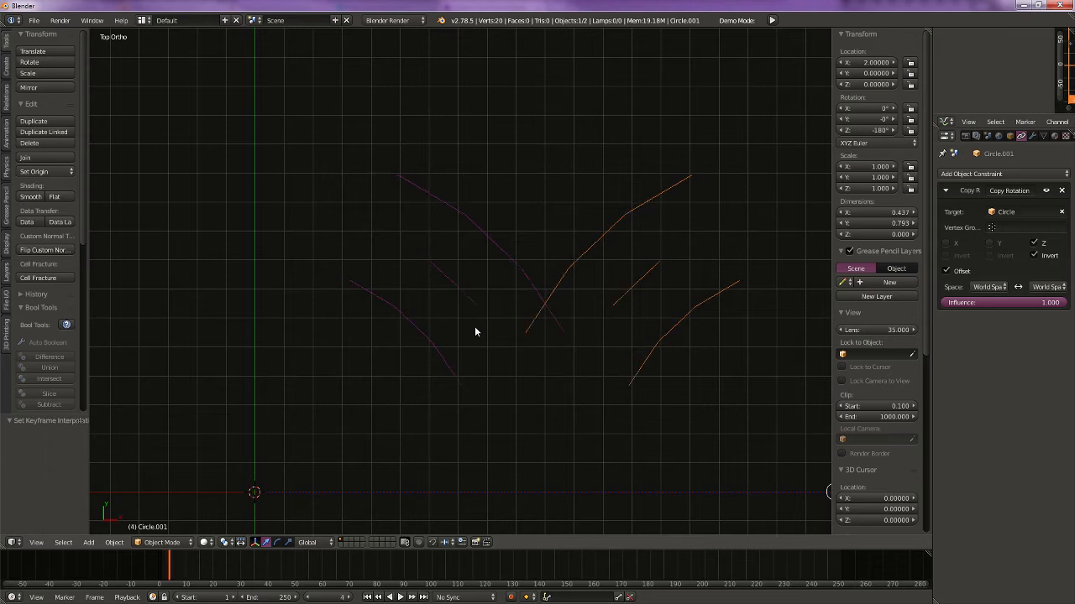
{"action": "key", "text": "Left"}
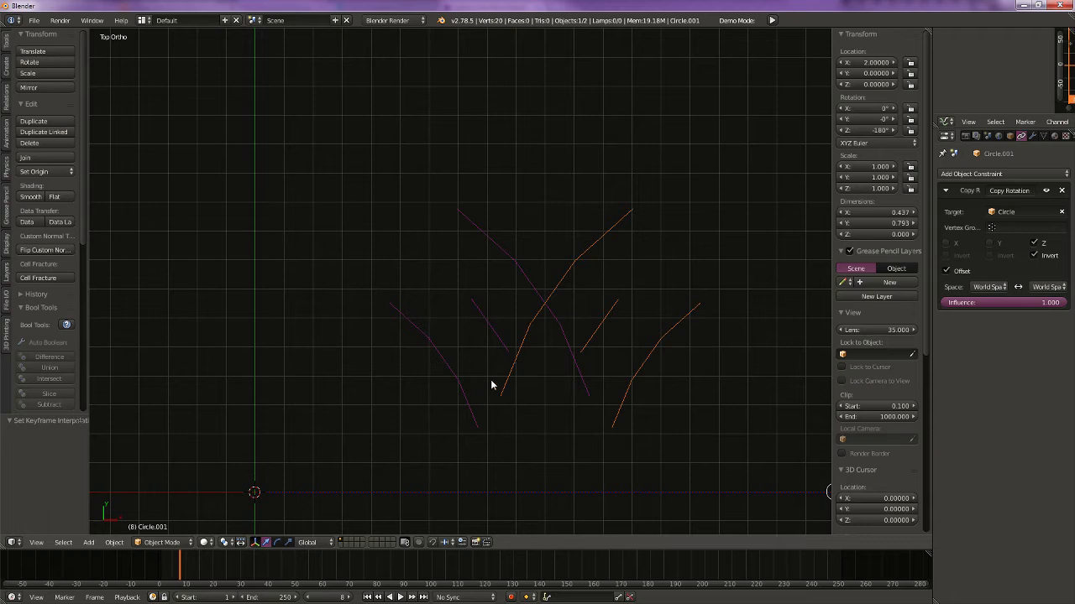
{"action": "key", "text": "Right"}
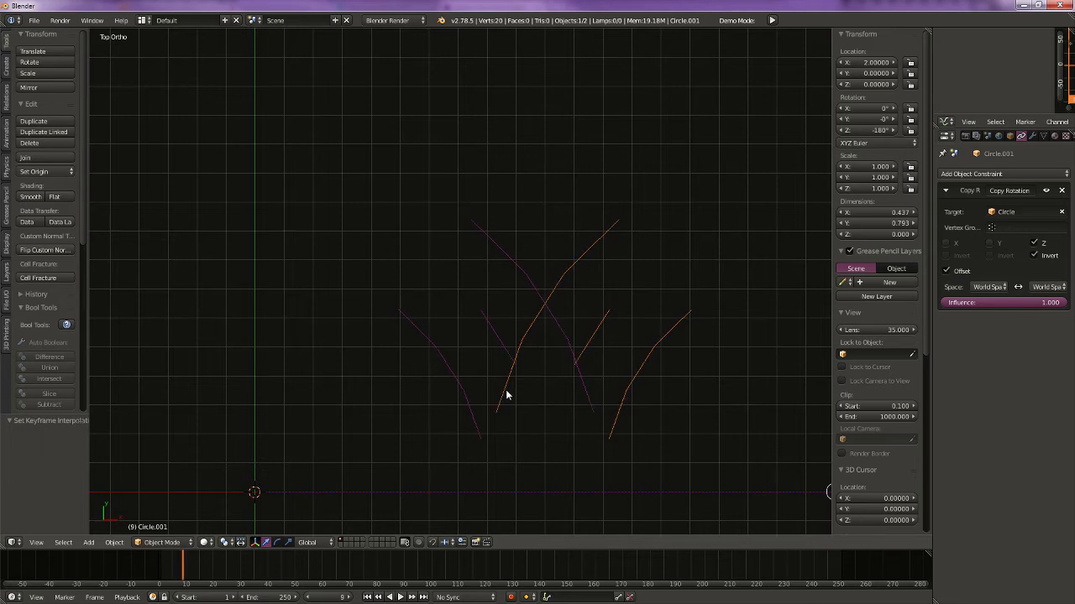
{"action": "key", "text": "Left"}
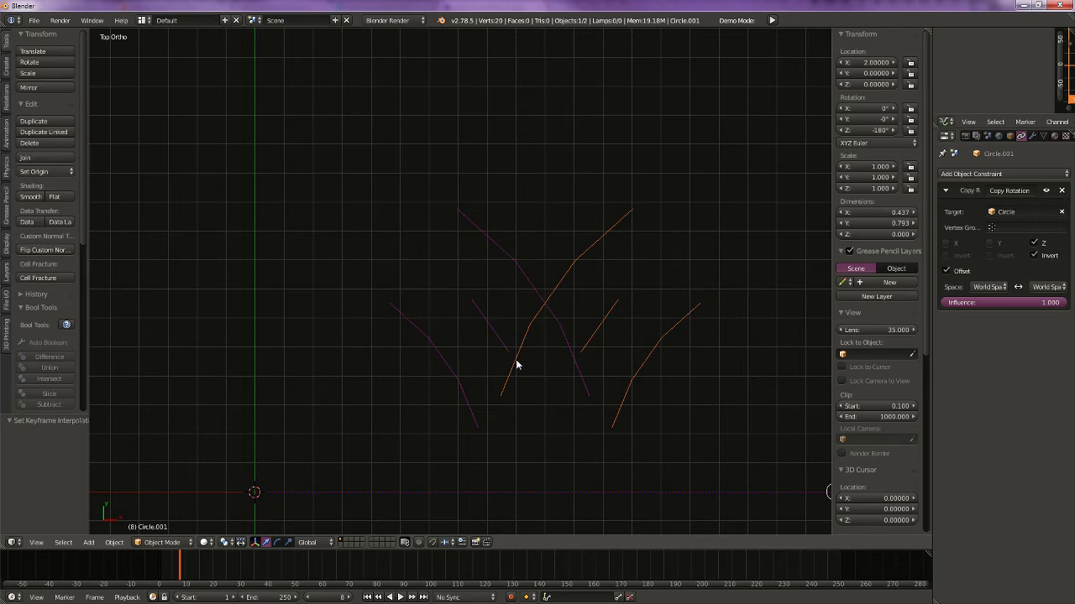
{"action": "key", "text": "Tab"}
Step: Try refining the lower end segment of Circle.001's crossing arc with a subdivided, slightly shifted vertex, and dissolve that vertex
{"action": "left_click", "coordinate": [543, 384]}
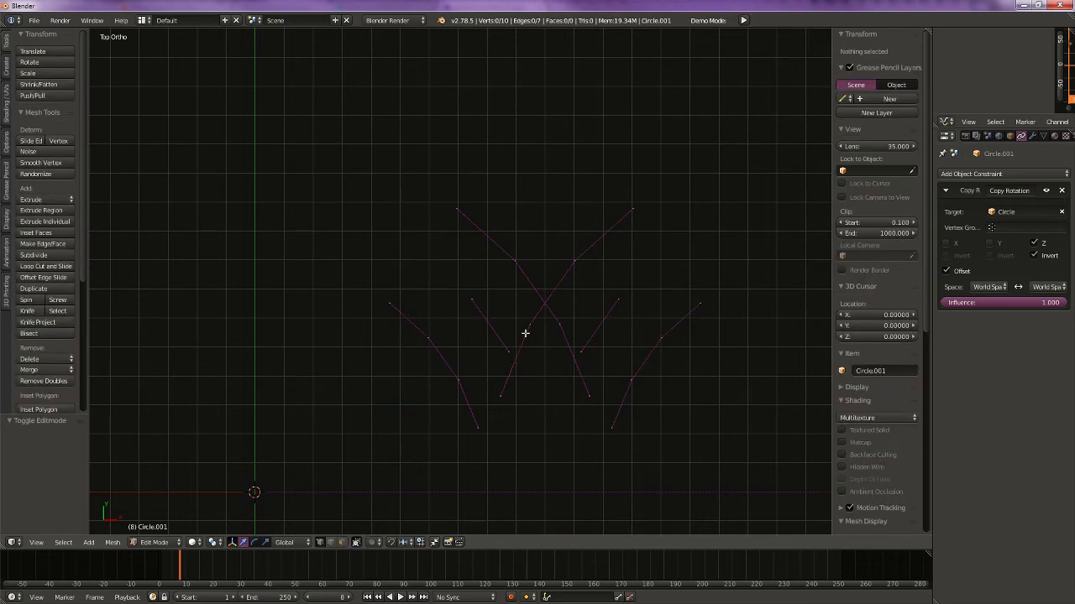
{"action": "right_click", "coordinate": [526, 330]}
{"action": "right_click", "coordinate": [498, 400], "text": "shift"}
{"action": "key", "text": "w"}
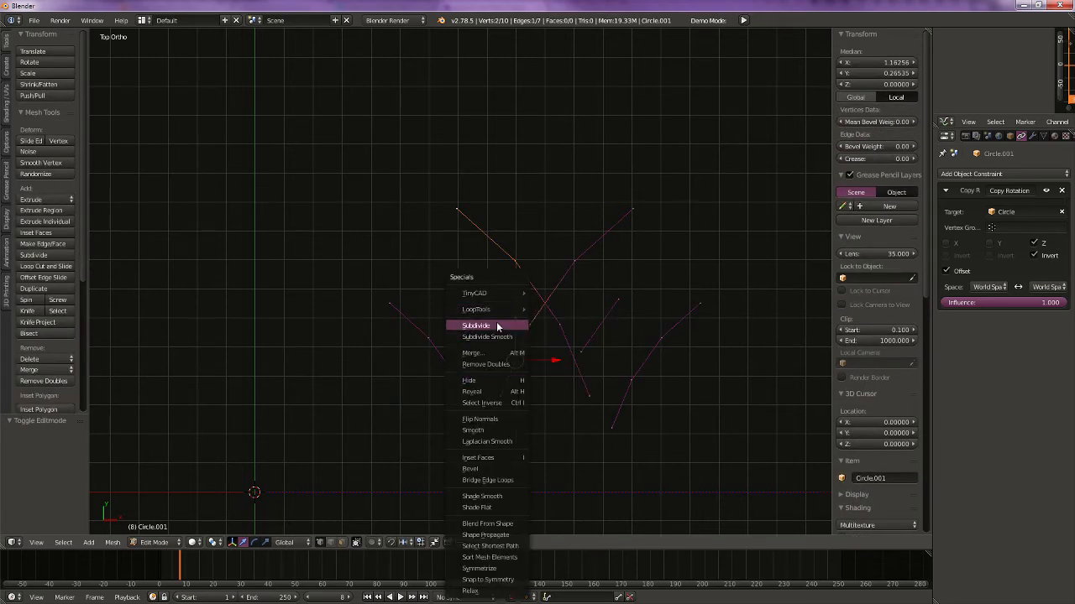
{"action": "left_click", "coordinate": [496, 323]}
{"action": "key", "text": "g"}
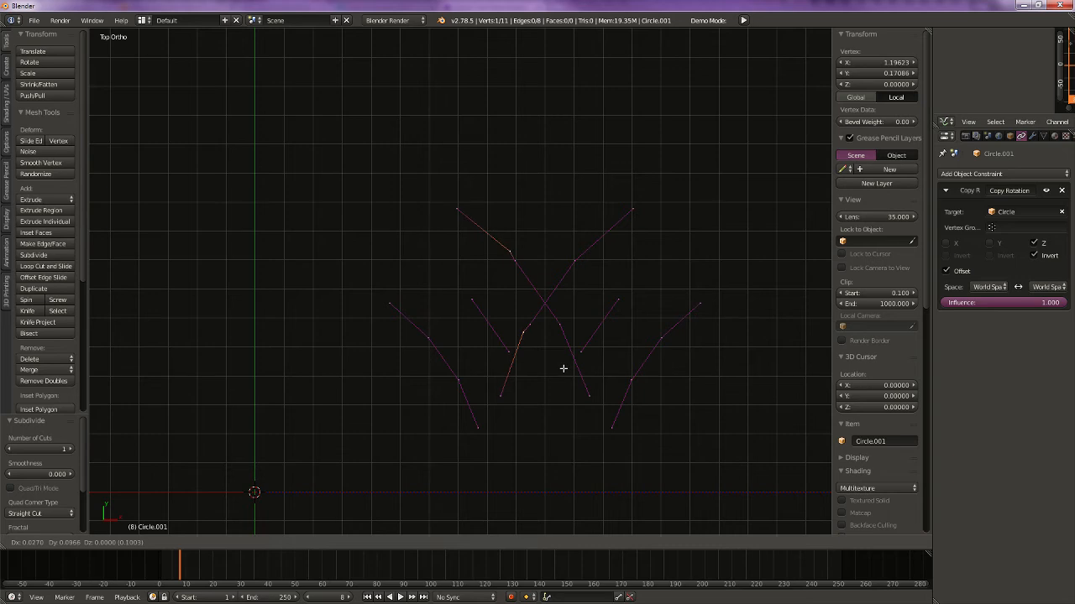
{"action": "right_click", "coordinate": [545, 405]}
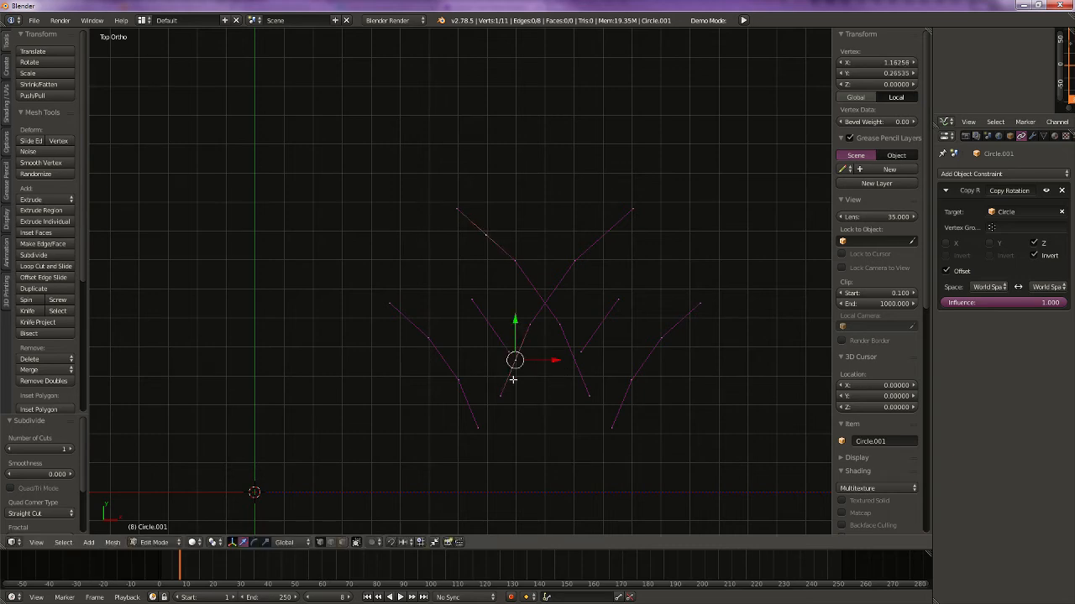
{"action": "key", "text": "g"}
{"action": "left_click", "coordinate": [509, 377]}
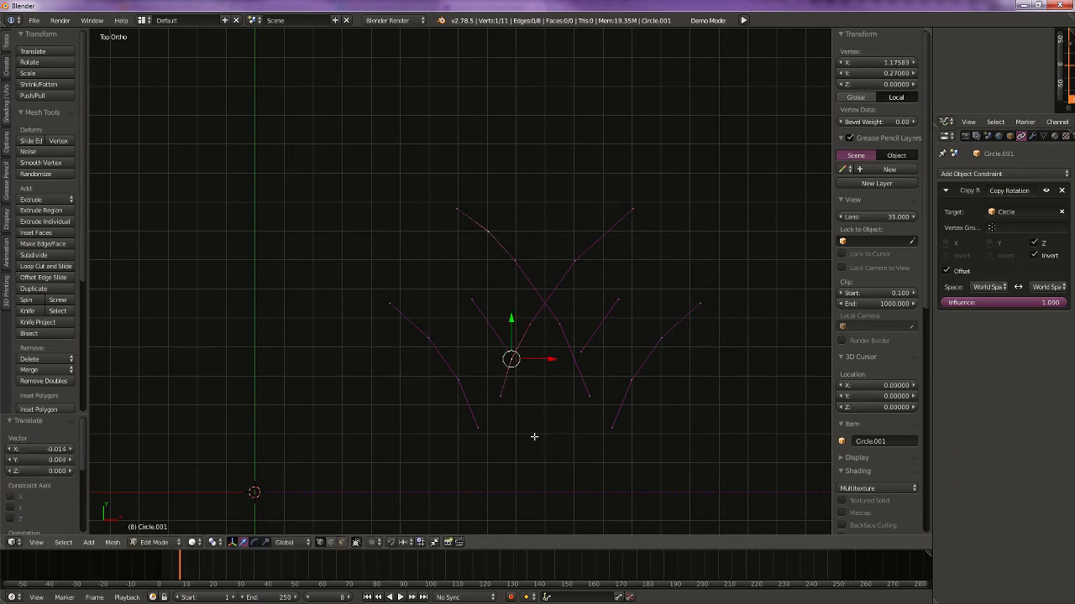
{"action": "key", "text": "ctrl+x"}
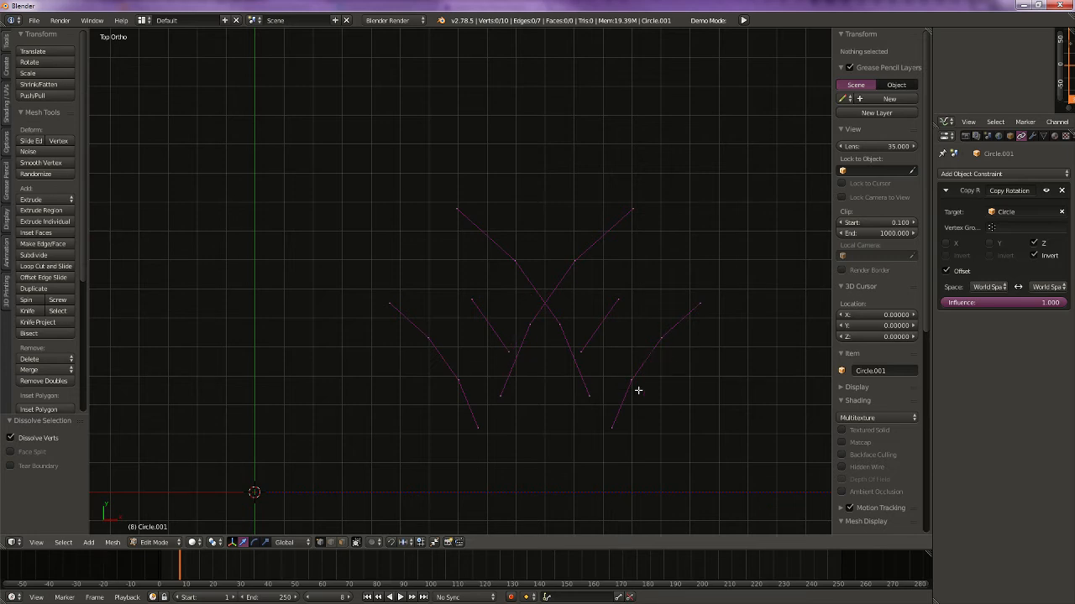
Step: Duplicate the lower end vertex of Circle.001's short middle segment in place and set the snap element to Vertex
{"action": "right_click", "coordinate": [592, 356]}
{"action": "middle_click_drag", "start_coordinate": [601, 416], "coordinate": [601, 332], "text": "shift"}
{"action": "key", "text": "shift+d"}
{"action": "right_click", "coordinate": [600, 332]}
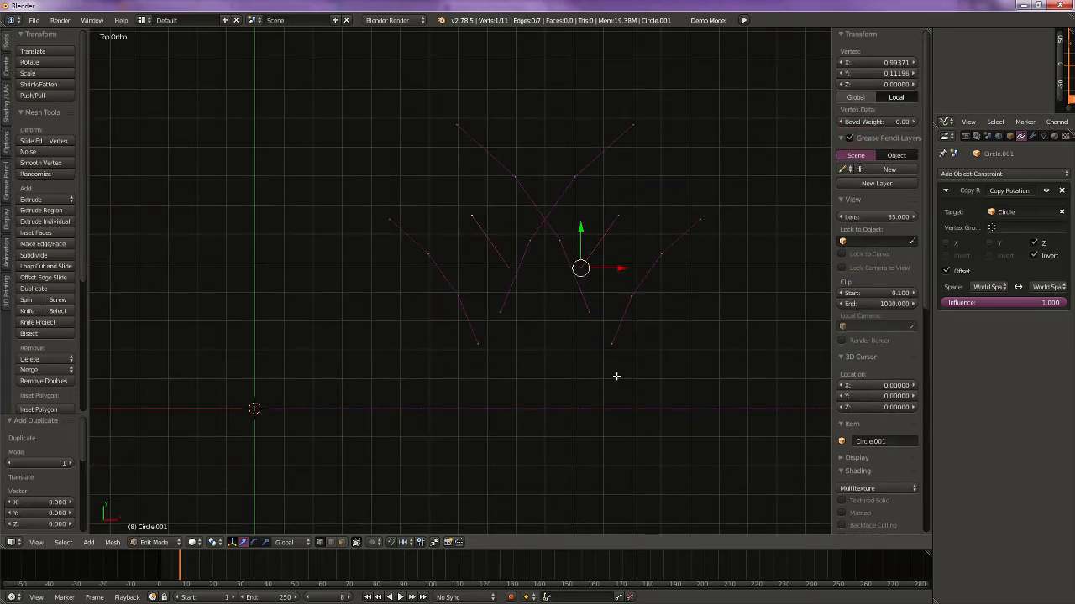
{"action": "left_click", "coordinate": [405, 543]}
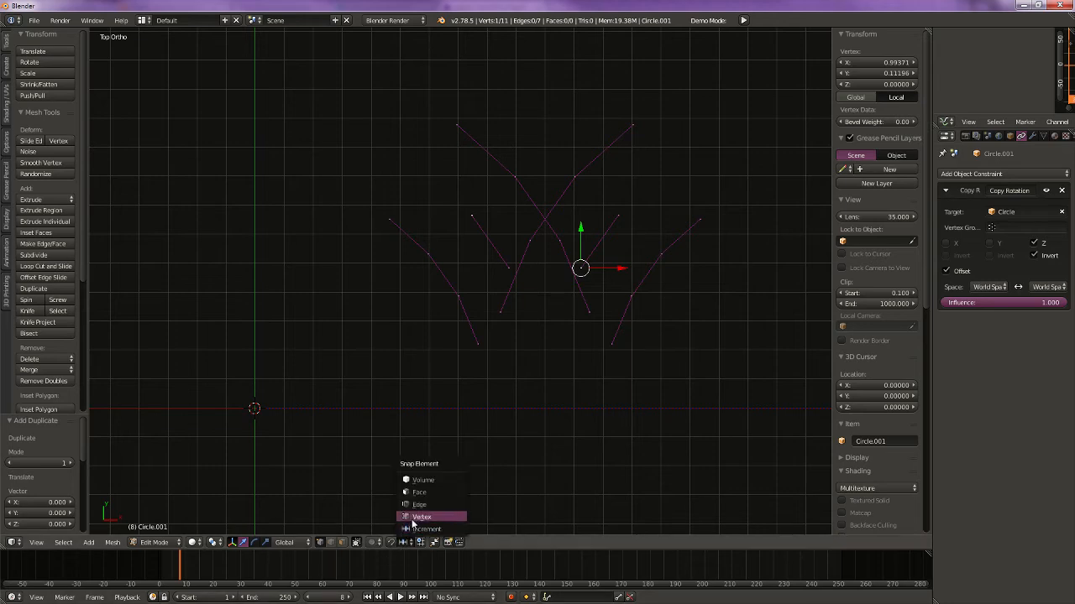
{"action": "left_click", "coordinate": [412, 514]}
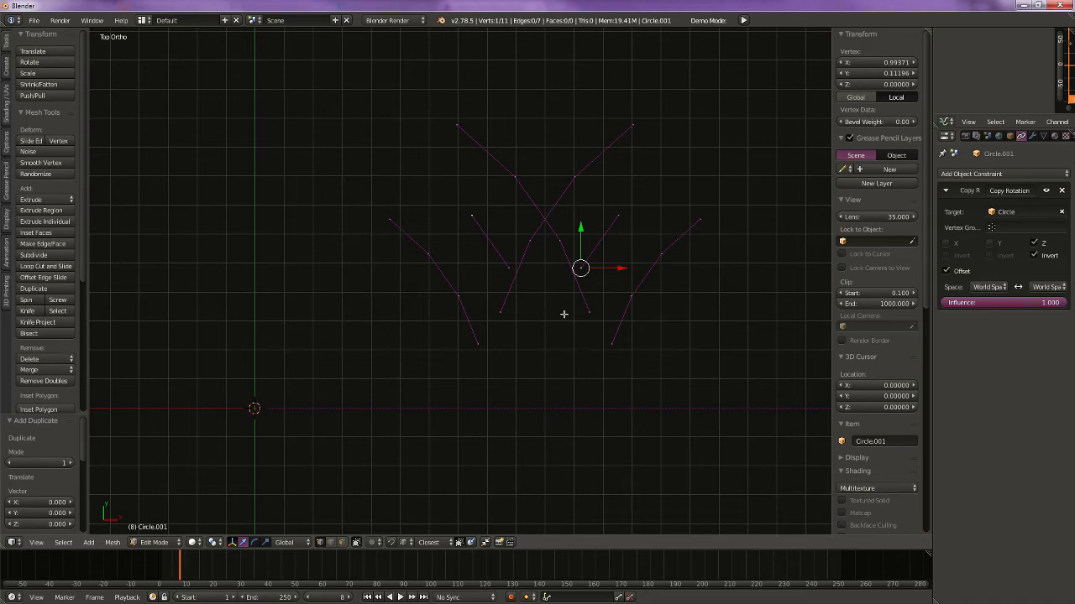
Step: Maximize the 3D view without side panels and snap the duplicated vertex onto the lower end of the opposite short segment
{"action": "key", "text": "ctrl+Up"}
{"action": "key", "text": "t"}
{"action": "key", "text": "n"}
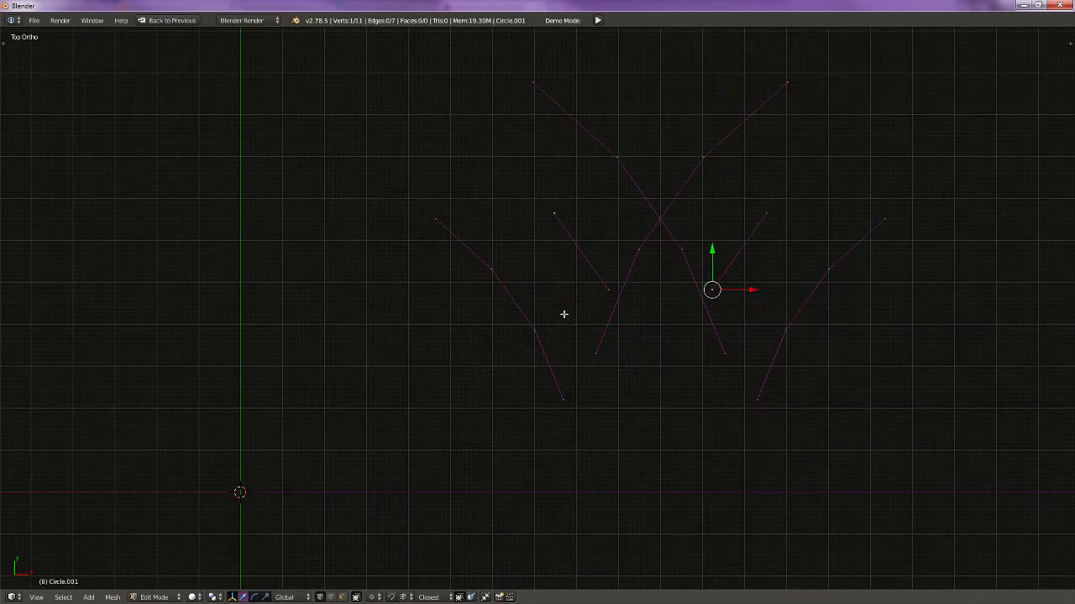
{"action": "middle_click_drag", "start_coordinate": [567, 312], "coordinate": [374, 317], "text": "shift"}
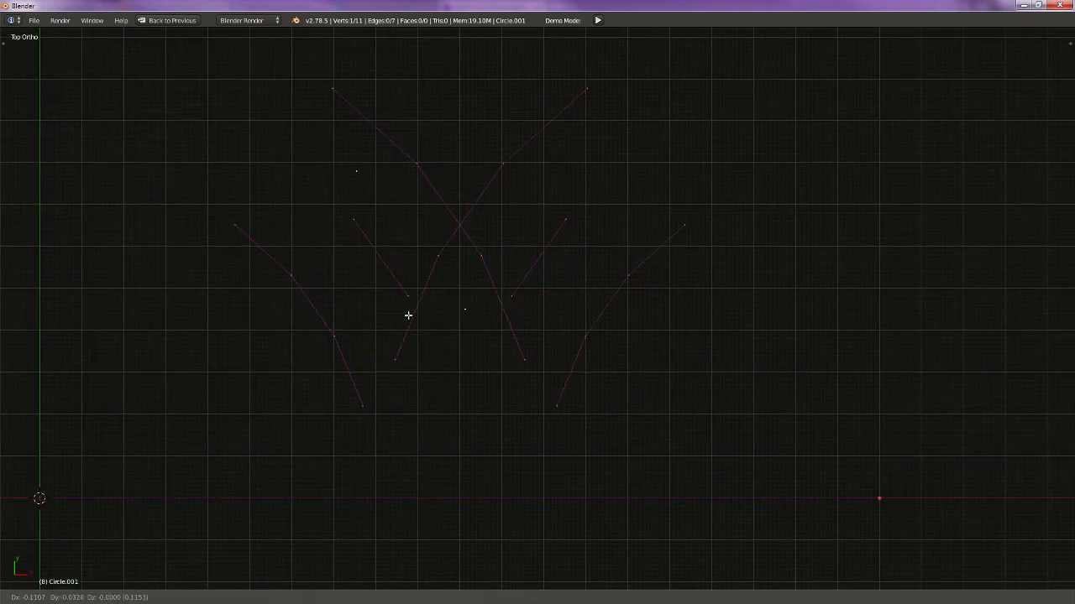
{"action": "right_click", "coordinate": [408, 297]}
Step: Trace the profile at frames 9, 10 and 11, extruding a vertex in each frame and snapping it to the opposite short segment's lower end
{"action": "key", "text": "Right"}
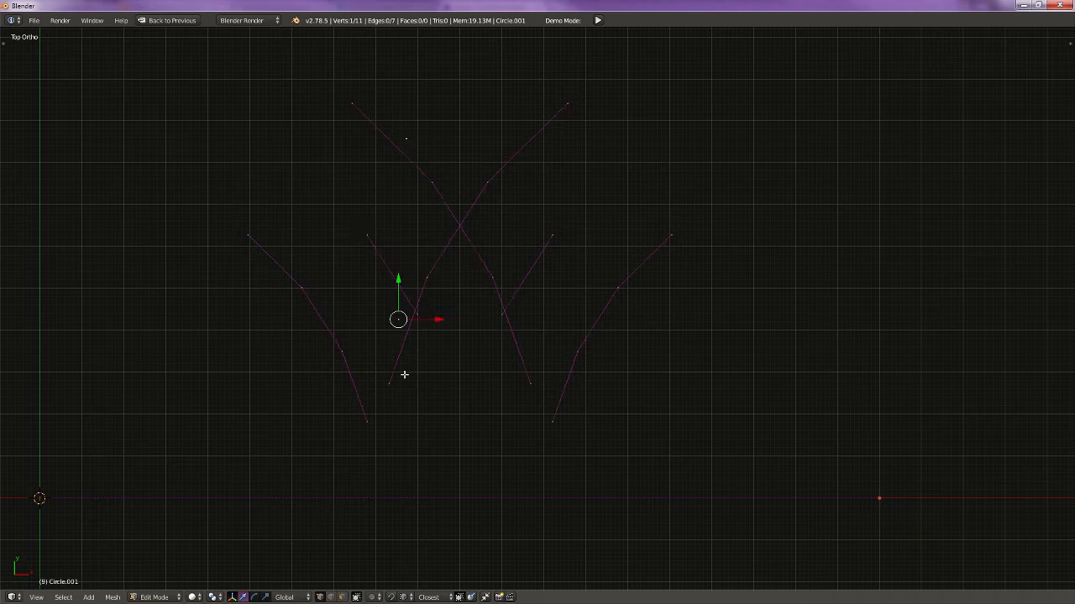
{"action": "key", "text": "e"}
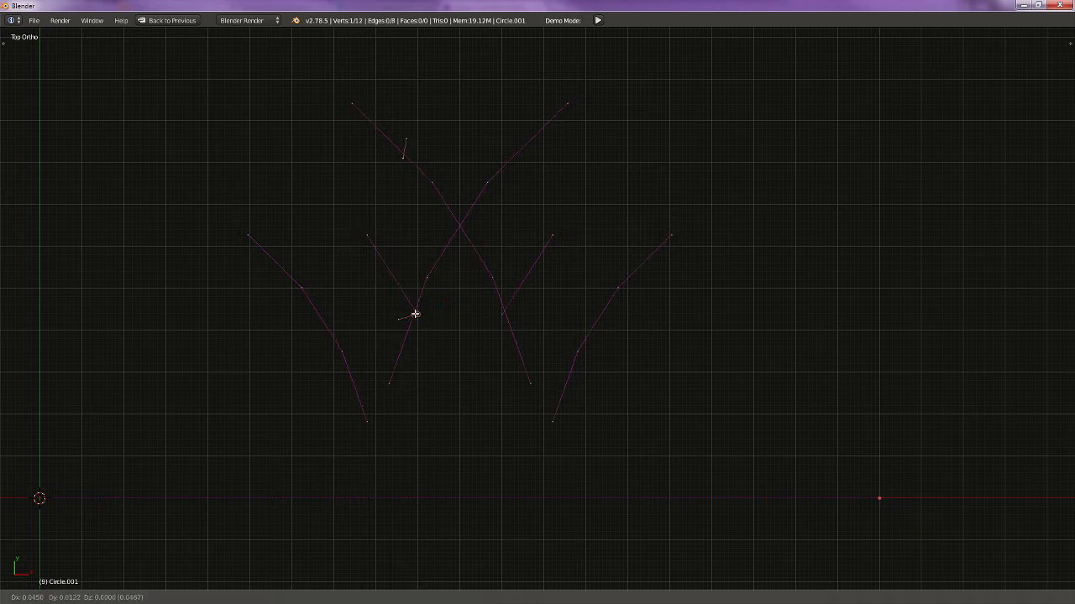
{"action": "left_click", "coordinate": [416, 313]}
{"action": "key", "text": "Right"}
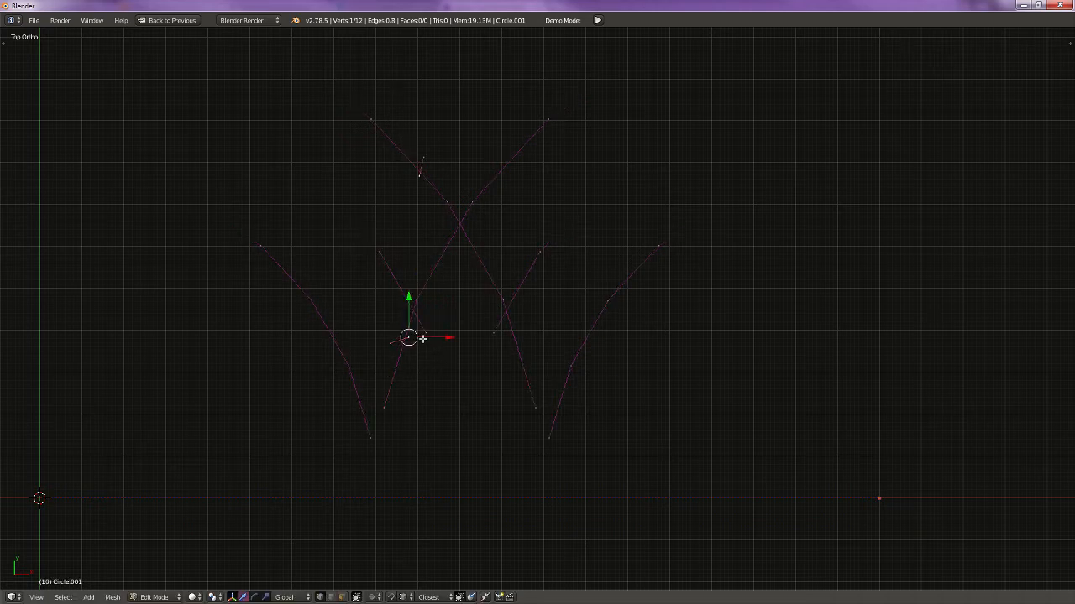
{"action": "key", "text": "e"}
{"action": "left_click", "coordinate": [422, 337]}
{"action": "key", "text": "Right"}
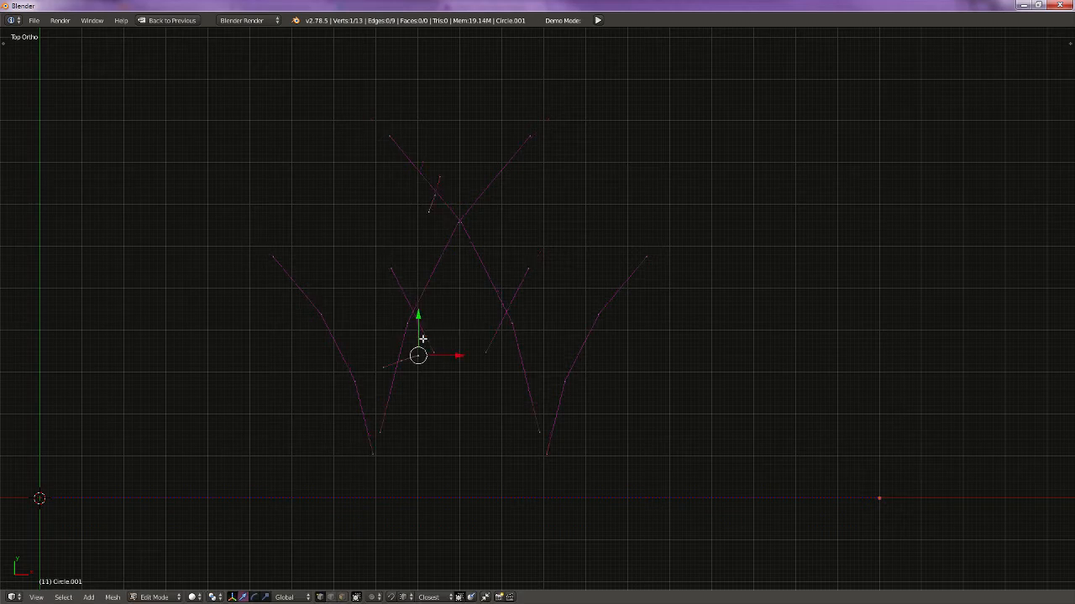
{"action": "key", "text": "e"}
{"action": "left_click", "coordinate": [433, 354]}
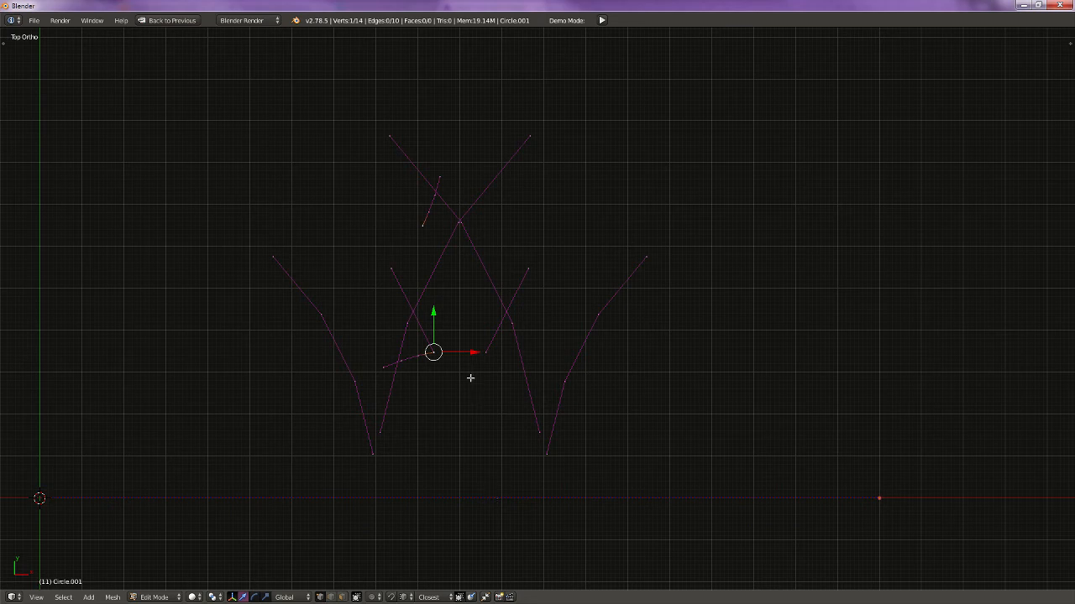
Step: Extend the traced profile through frames 12, 13 and 14 with one extruded vertex per frame, snapped to the opposite segment's lower end
{"action": "key", "text": "Right"}
{"action": "key", "text": "e"}
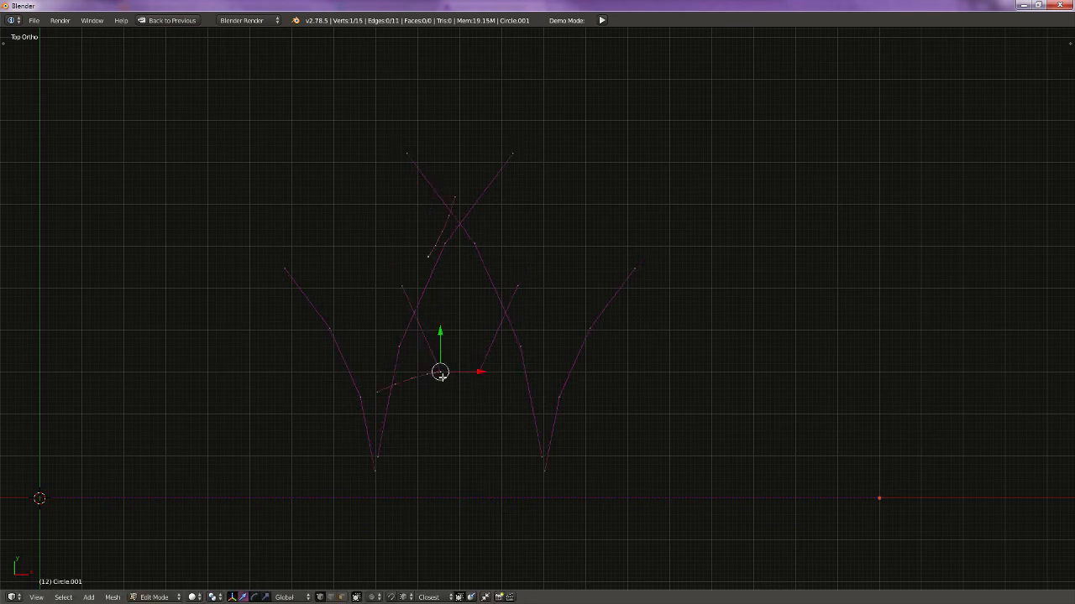
{"action": "left_click", "coordinate": [442, 378]}
{"action": "key", "text": "Right"}
{"action": "key", "text": "e"}
{"action": "left_click", "coordinate": [446, 397]}
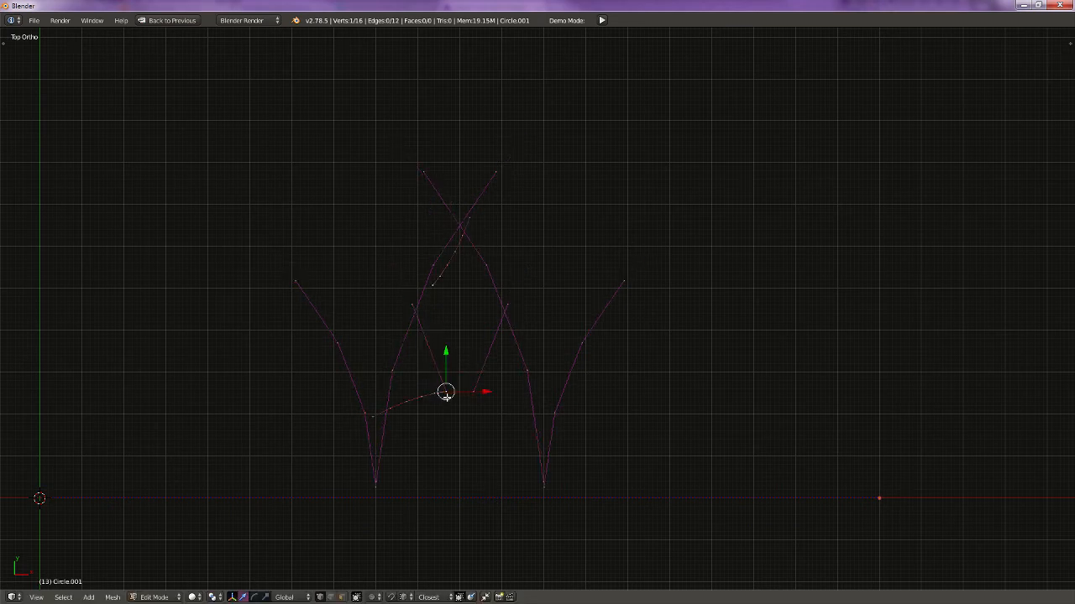
{"action": "key", "text": "Right"}
{"action": "key", "text": "e"}
{"action": "left_click", "coordinate": [453, 411]}
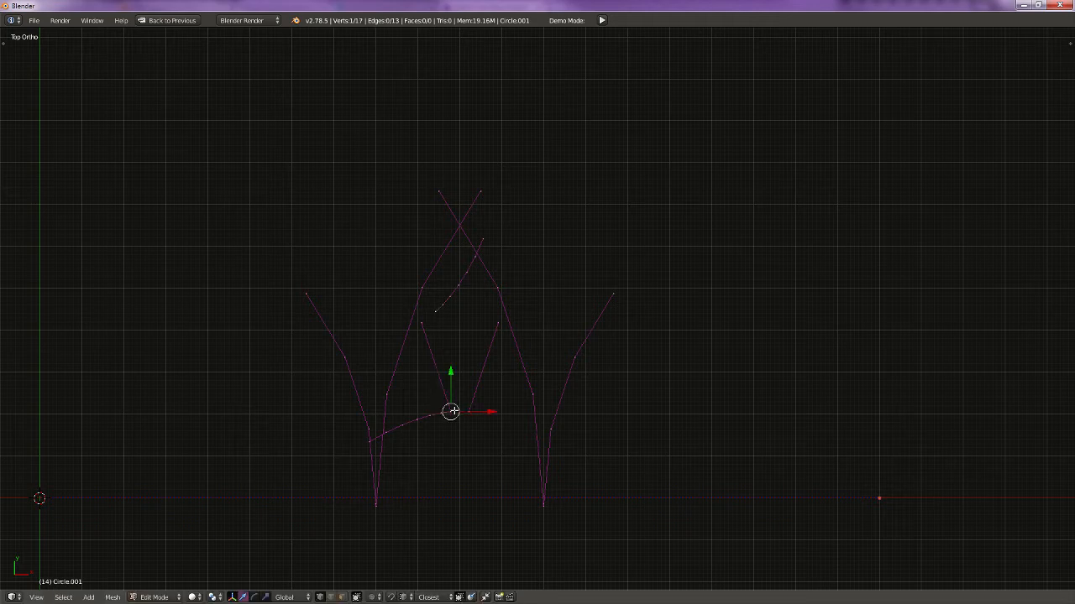
Step: Extrude traced vertices at frames 15 and 16, moving the frame 16 vertex onto the opposite short segment's lower end
{"action": "key", "text": "Right"}
{"action": "key", "text": "e"}
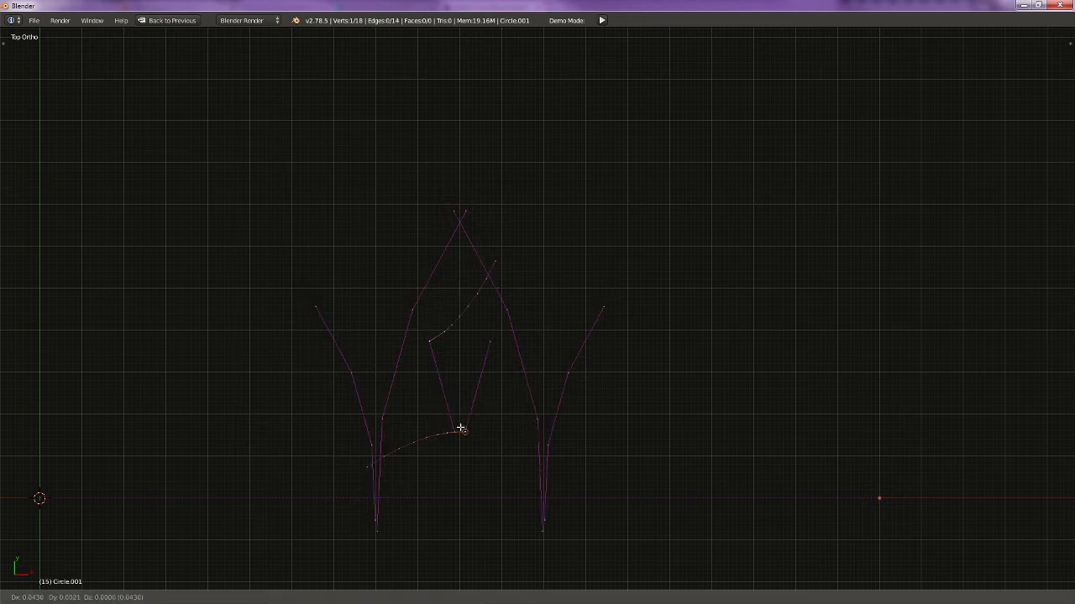
{"action": "left_click", "coordinate": [453, 431]}
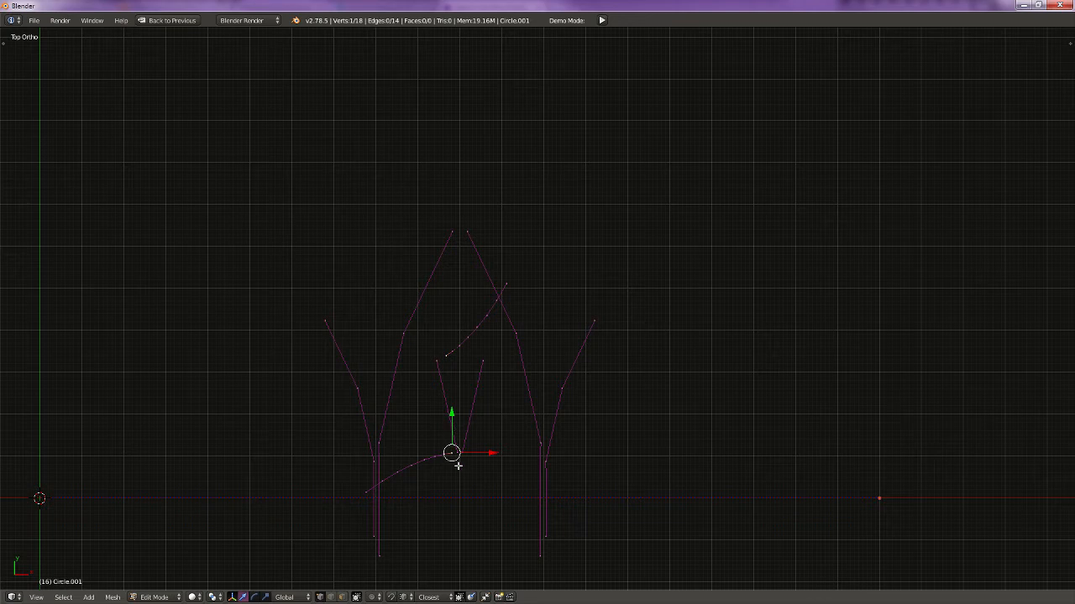
{"action": "key", "text": "e"}
{"action": "left_click", "coordinate": [461, 455]}
{"action": "scroll", "coordinate": [482, 546], "scroll_direction": "up", "scroll_amount": 3}
{"action": "middle_click_drag", "start_coordinate": [482, 547], "coordinate": [535, 294], "text": "shift"}
{"action": "scroll", "coordinate": [536, 293], "scroll_direction": "up", "scroll_amount": 2}
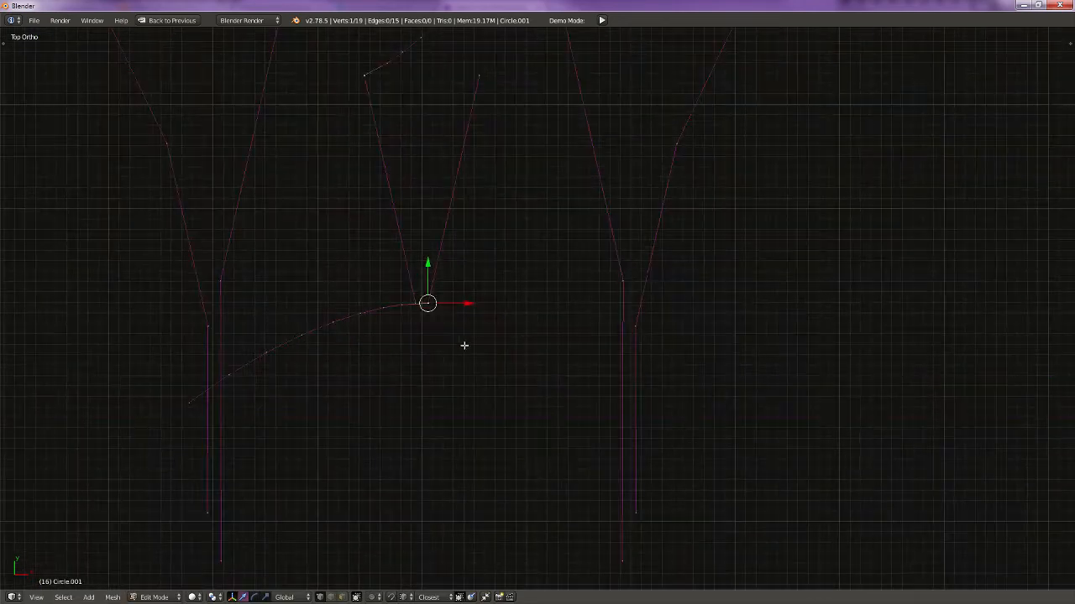
{"action": "key", "text": "g"}
{"action": "left_click", "coordinate": [417, 304]}
Step: Finish the traced curve by extruding snapped vertices at frames 17 and 18 to the point where the two short segments meet
{"action": "key", "text": "Right"}
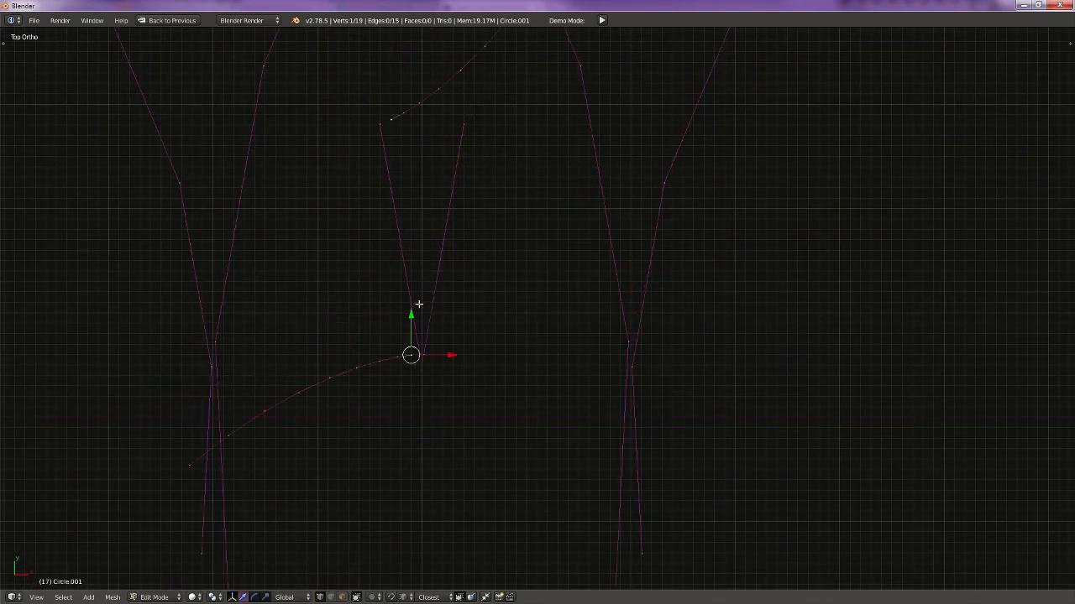
{"action": "key", "text": "e"}
{"action": "left_click", "coordinate": [419, 354]}
{"action": "key", "text": "Right"}
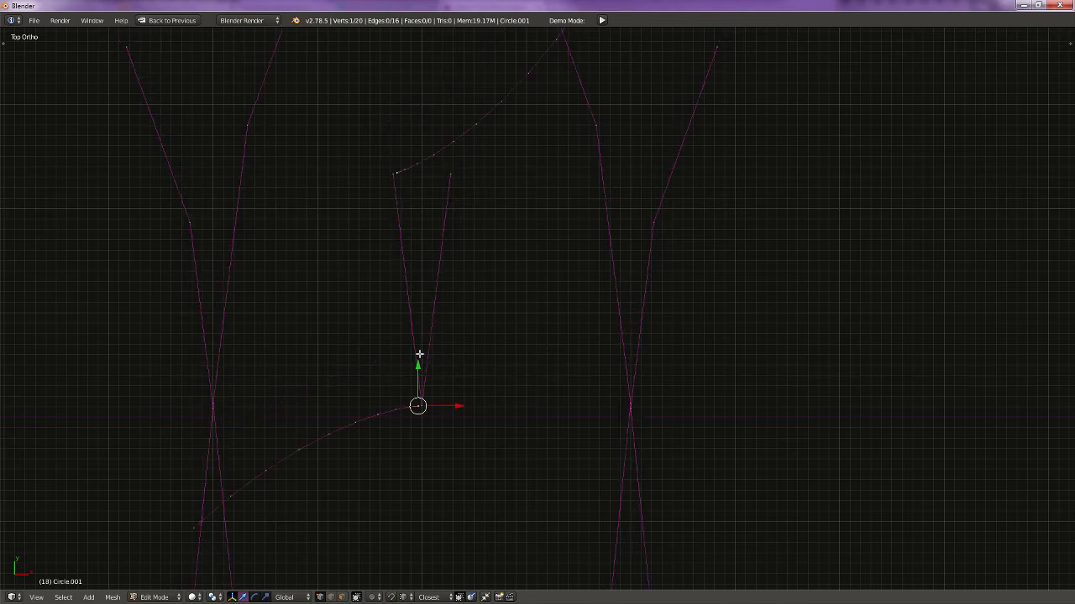
{"action": "key", "text": "e"}
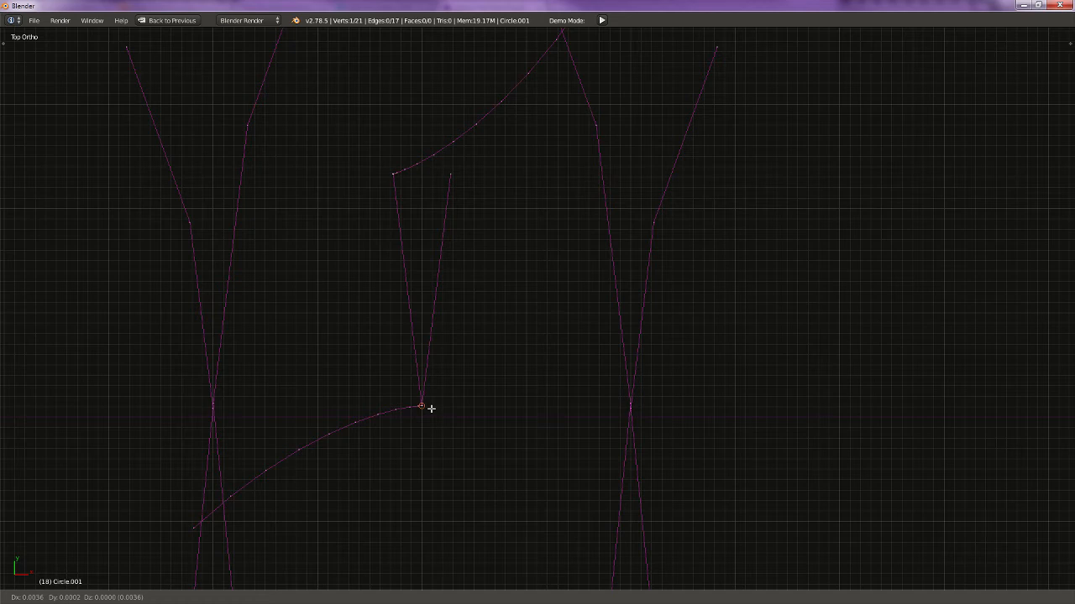
{"action": "left_click", "coordinate": [430, 408]}
Step: Examine where the traced curve joins the short segments' lower ends, comparing frames 16 to 19 around frame 18
{"action": "scroll", "coordinate": [446, 446], "scroll_direction": "up", "scroll_amount": 5}
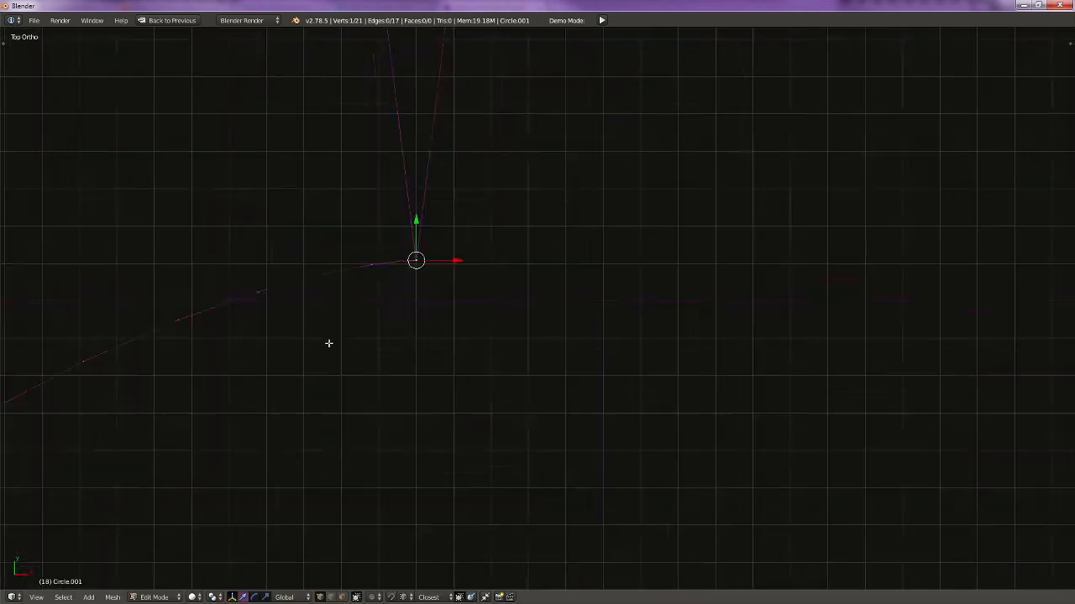
{"action": "scroll", "coordinate": [478, 333], "scroll_direction": "down", "scroll_amount": 3}
{"action": "key", "text": "Right"}
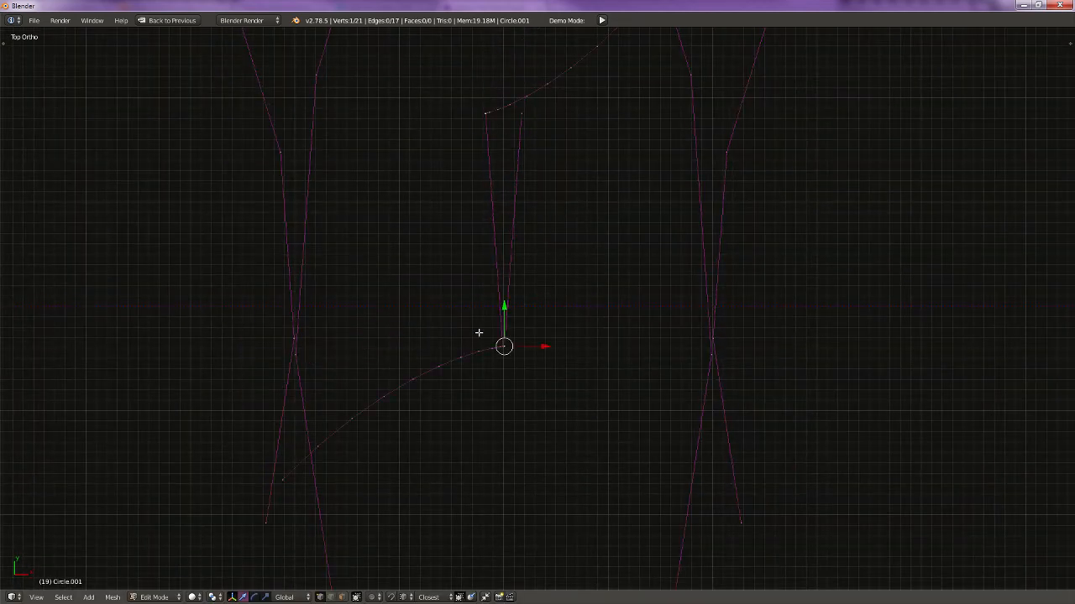
{"action": "key", "text": "Left"}
{"action": "key", "text": "Right"}
{"action": "key", "text": "Left"}
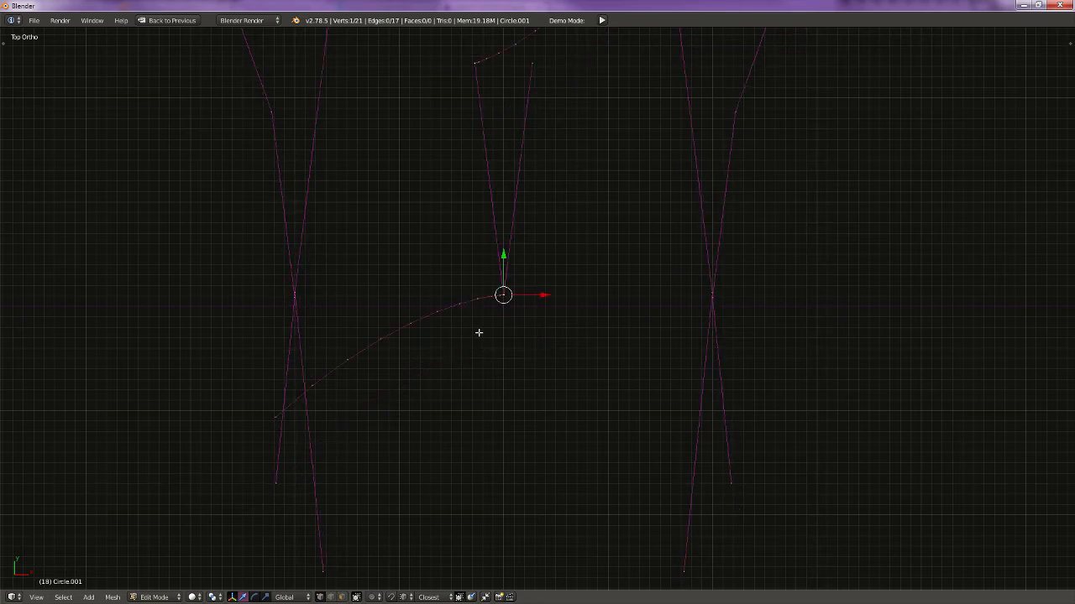
{"action": "key", "text": "Right"}
{"action": "key", "text": "Left"}
{"action": "key", "text": "Left"}
{"action": "key", "text": "Left"}
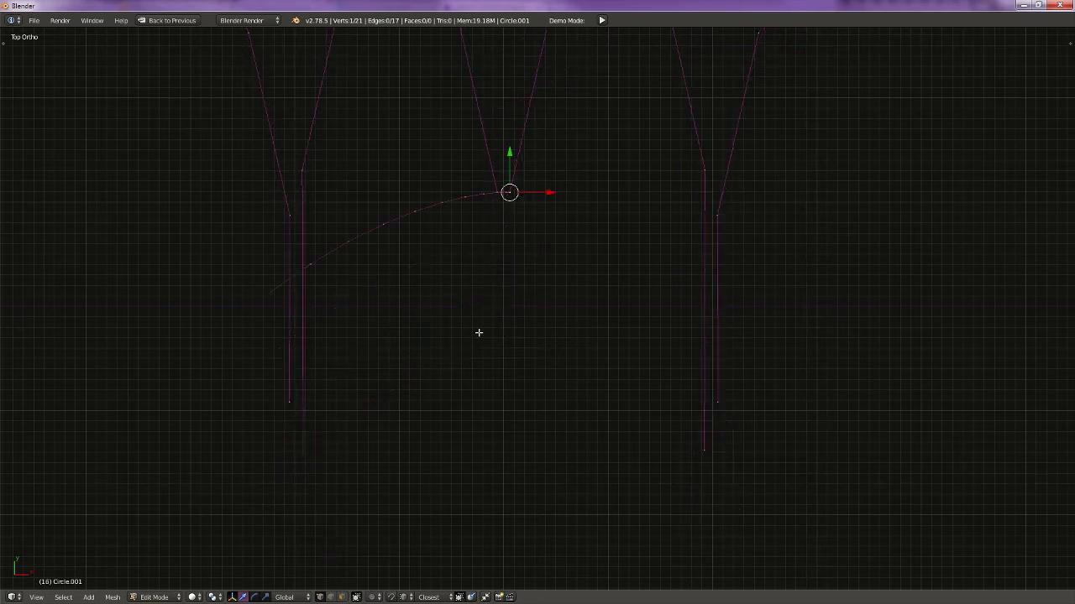
{"action": "key", "text": "Right"}
{"action": "key", "text": "Right"}
{"action": "key", "text": "Right"}
{"action": "key", "text": "Left"}
{"action": "key", "text": "Right"}
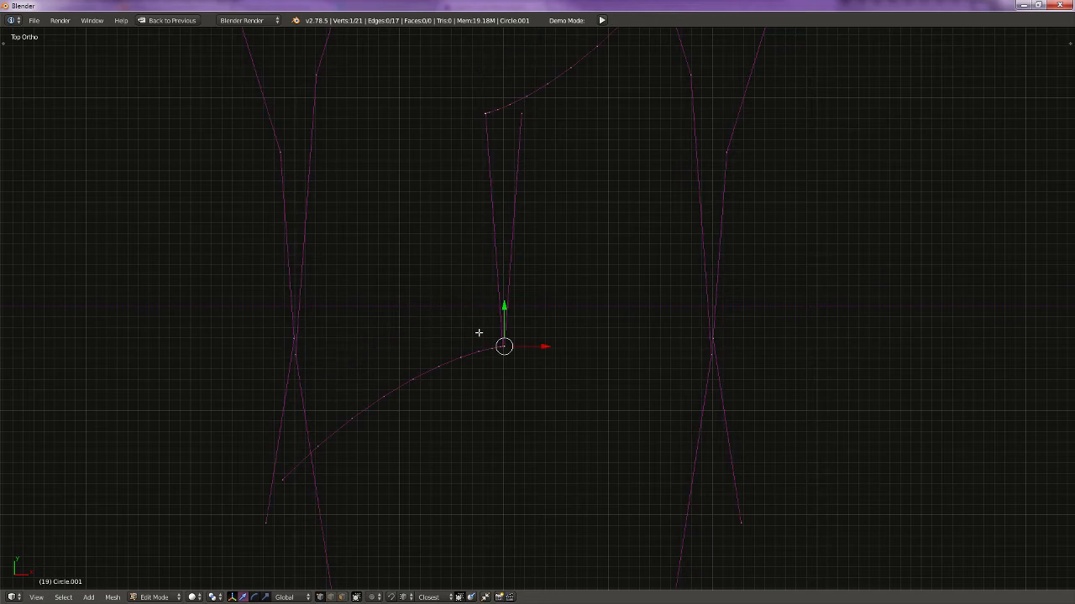
{"action": "key", "text": "Left"}
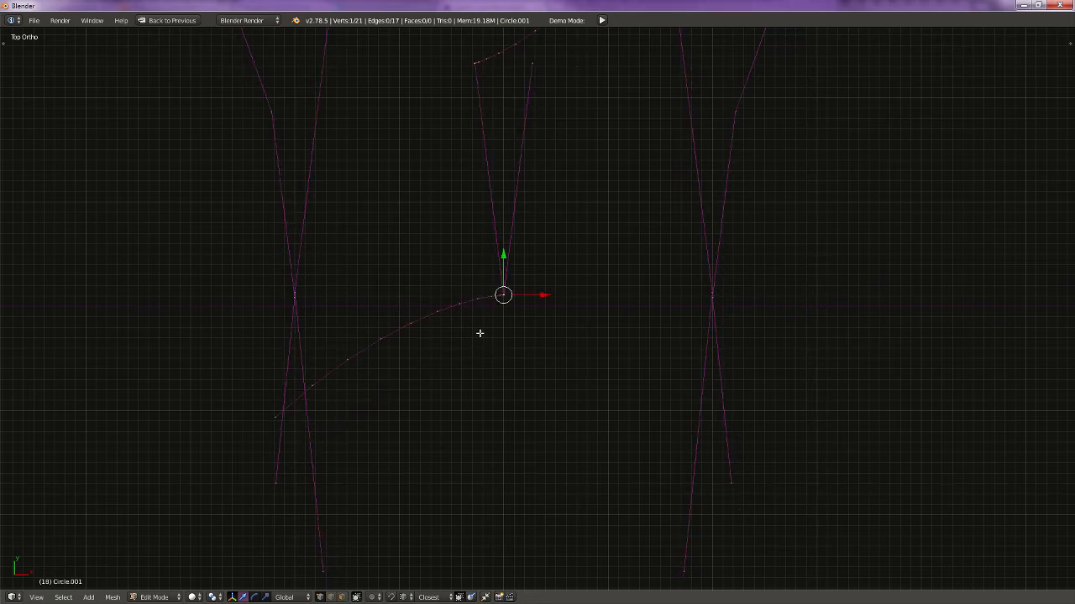
Step: Play the motion back and forth frame by frame between frames 18 and 3 to examine the traced curves against the segment ends, stopping at frame 7
{"action": "scroll", "coordinate": [479, 332], "scroll_direction": "down", "scroll_amount": 5}
{"action": "scroll", "coordinate": [480, 331], "scroll_direction": "up", "scroll_amount": 1}
{"action": "key", "text": "Left"}
{"action": "key", "text": "Left"}
{"action": "key", "text": "Left"}
{"action": "key", "text": "Left"}
{"action": "key", "text": "Left"}
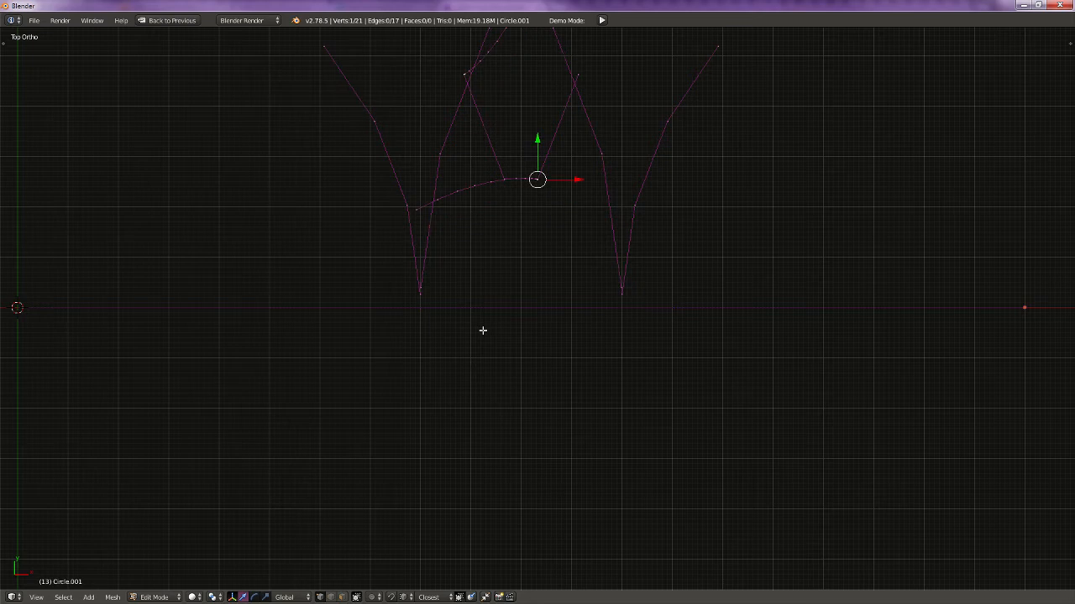
{"action": "key", "text": "Right"}
{"action": "key", "text": "Right"}
{"action": "key", "text": "Right"}
{"action": "key", "text": "Left"}
{"action": "key", "text": "Left"}
{"action": "key", "text": "Left"}
{"action": "key", "text": "Left"}
{"action": "key", "text": "Left"}
{"action": "key", "text": "Left"}
{"action": "key", "text": "Left"}
{"action": "key", "text": "Left"}
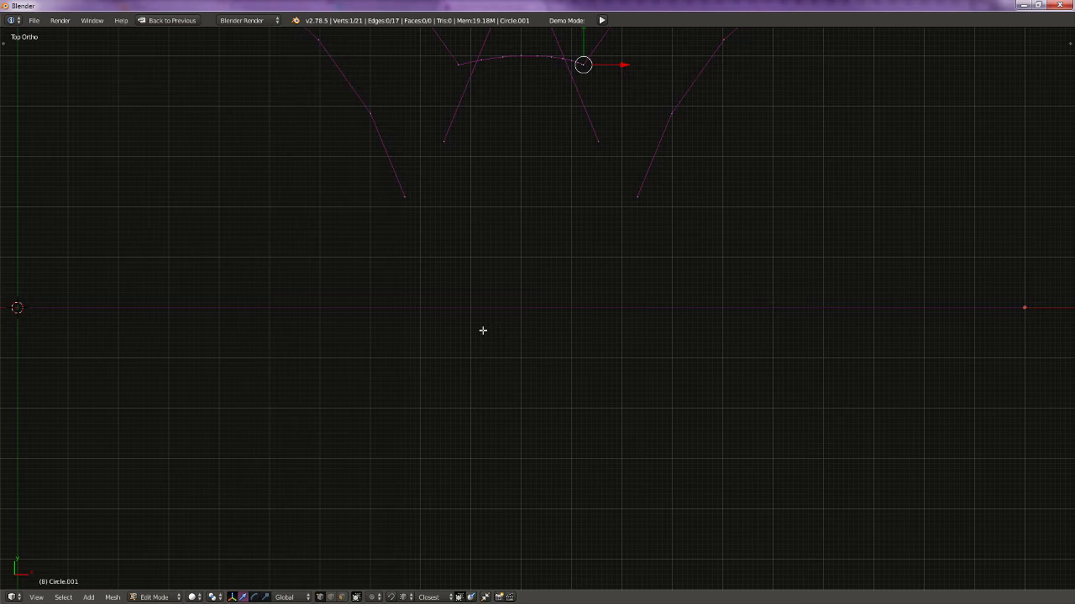
{"action": "key", "text": "Left"}
{"action": "key", "text": "Left"}
{"action": "scroll", "coordinate": [540, 184], "scroll_direction": "down", "scroll_amount": 3}
{"action": "middle_click_drag", "start_coordinate": [539, 184], "coordinate": [529, 331], "text": "shift"}
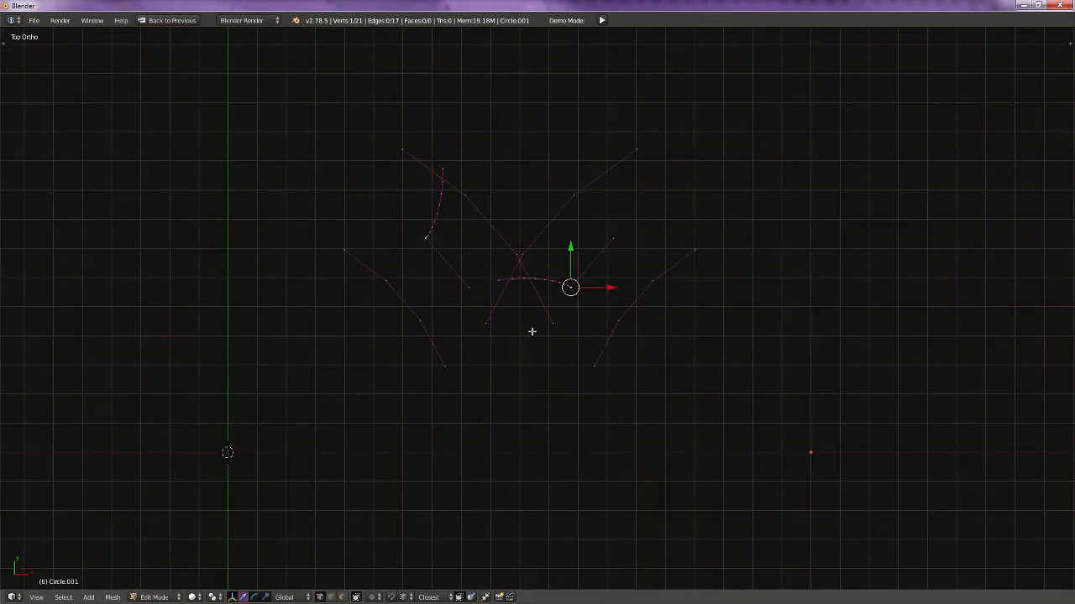
{"action": "key", "text": "Left"}
{"action": "key", "text": "Left"}
{"action": "key", "text": "Left"}
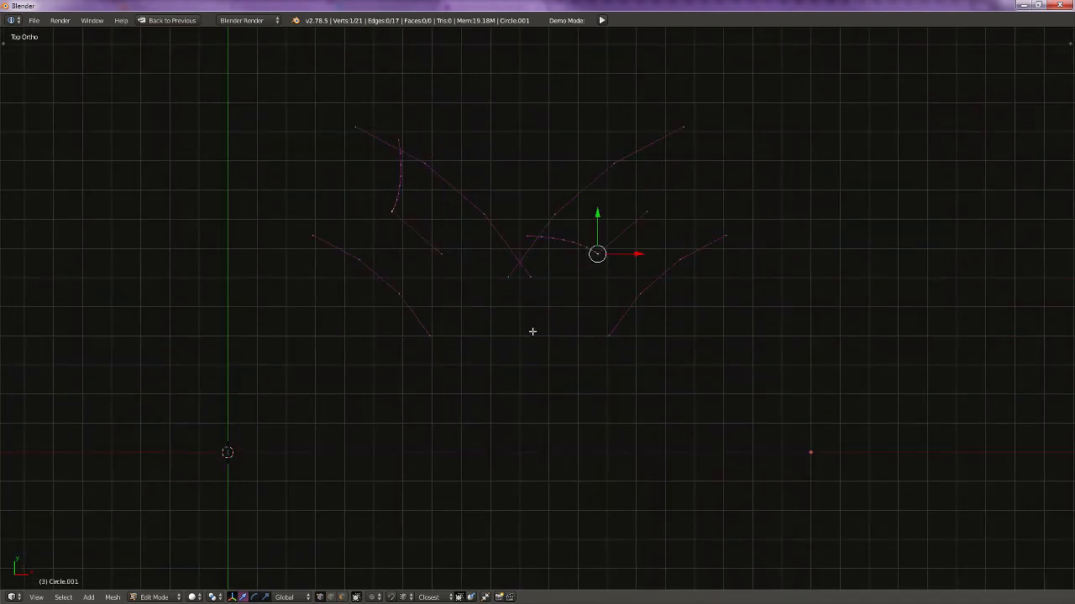
{"action": "key", "text": "Right"}
{"action": "key", "text": "Right"}
{"action": "key", "text": "Right"}
{"action": "key", "text": "Right"}
{"action": "key", "text": "Right"}
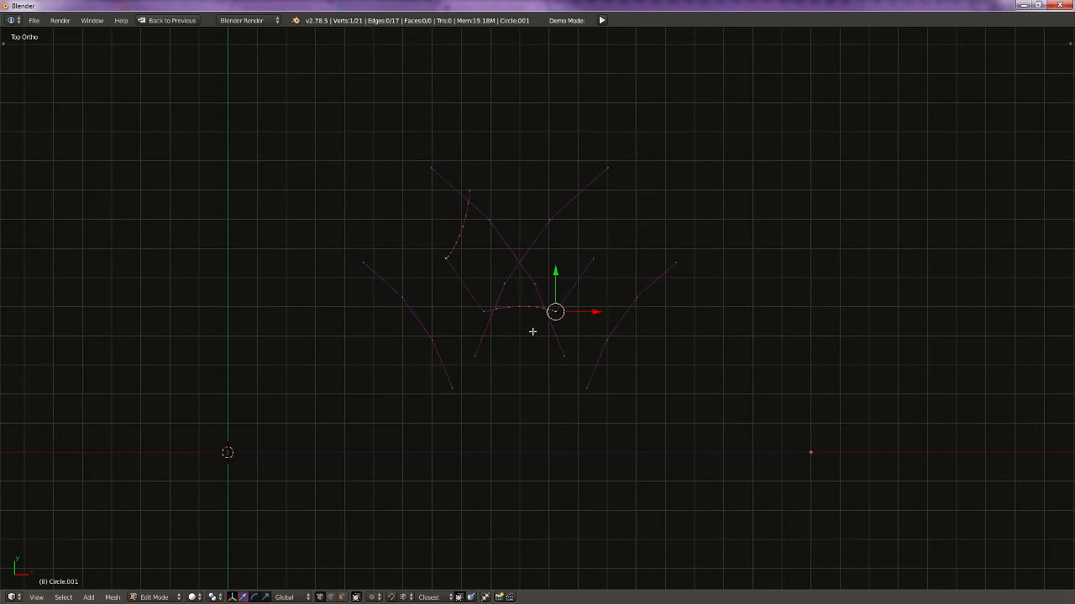
{"action": "key", "text": "Left"}
{"action": "scroll", "coordinate": [496, 358], "scroll_direction": "up", "scroll_amount": 2}
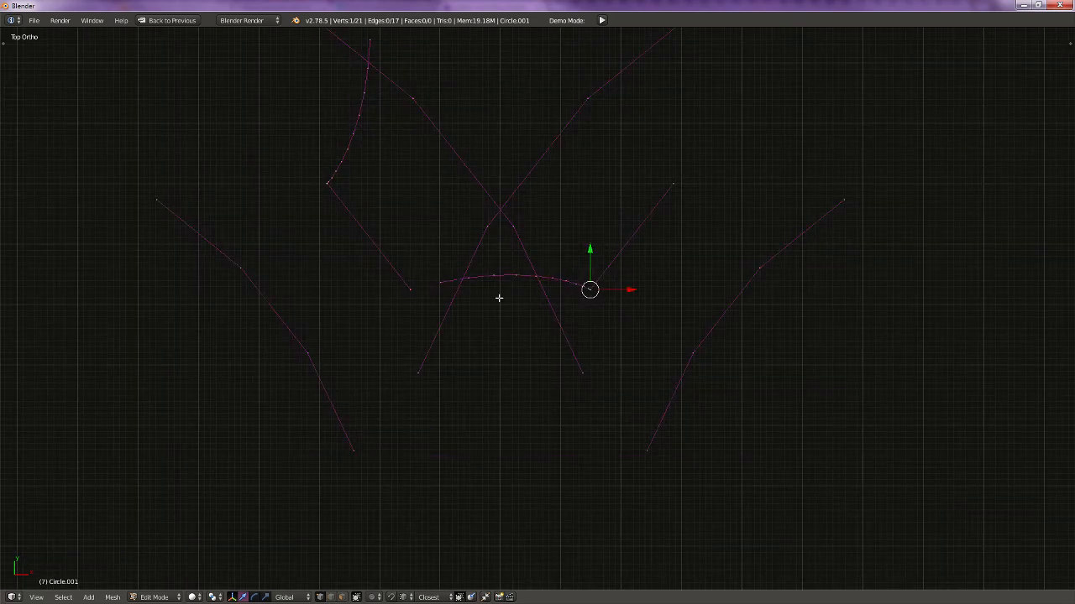
Step: Leave Circle.001's edit mode, enter edit mode on Circle instead, and advance to frame 8
{"action": "key", "text": "Tab"}
{"action": "right_click", "coordinate": [408, 289]}
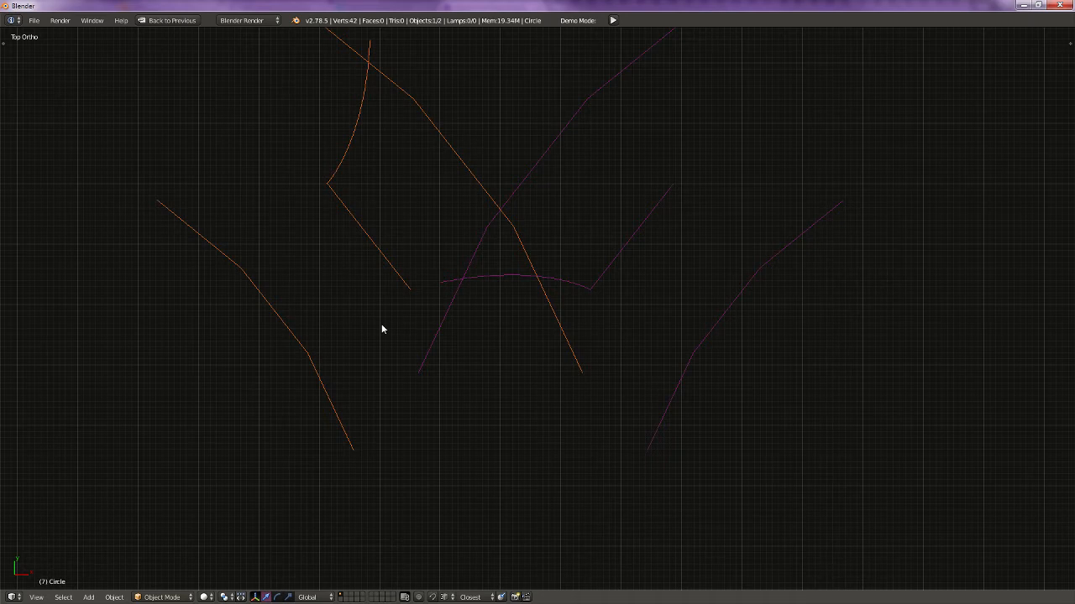
{"action": "key", "text": "Tab"}
{"action": "key", "text": "Right"}
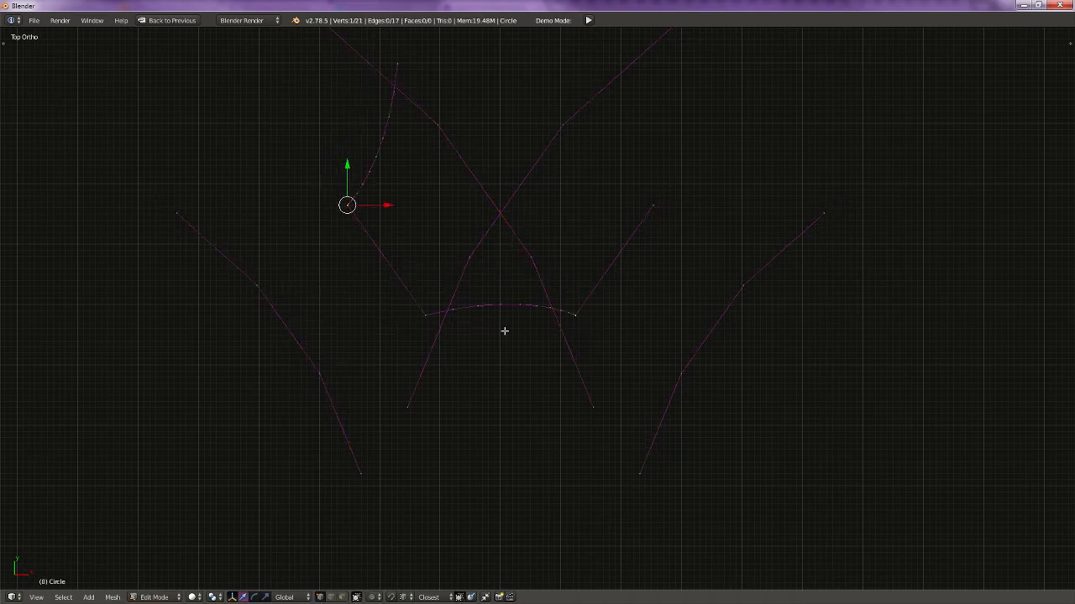
Step: Duplicate the lower end vertex of Circle's short middle segment and snap the copy onto the opposite short segment's lower end
{"action": "scroll", "coordinate": [504, 331], "scroll_direction": "up", "scroll_amount": 1}
{"action": "scroll", "coordinate": [328, 319], "scroll_direction": "up", "scroll_amount": 5}
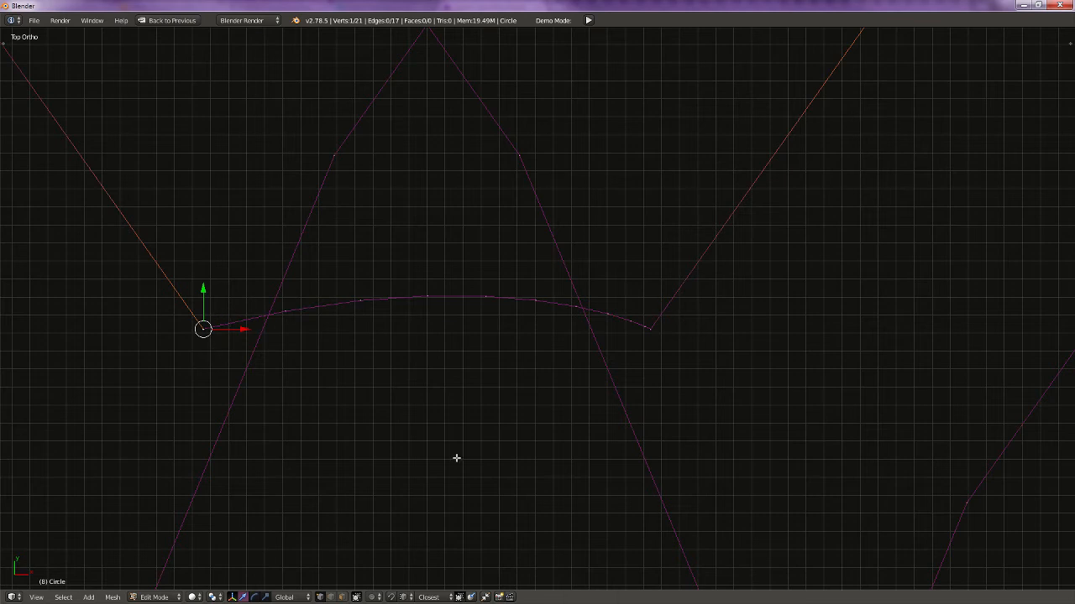
{"action": "scroll", "coordinate": [456, 458], "scroll_direction": "down", "scroll_amount": 6}
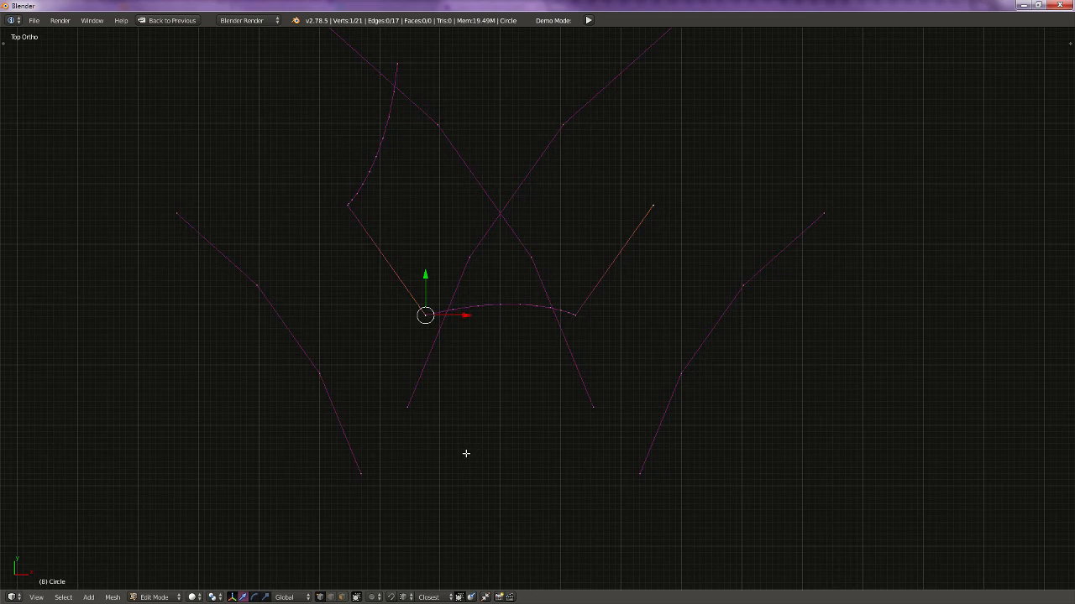
{"action": "scroll", "coordinate": [466, 453], "scroll_direction": "up", "scroll_amount": 3}
{"action": "scroll", "coordinate": [418, 432], "scroll_direction": "up", "scroll_amount": 3}
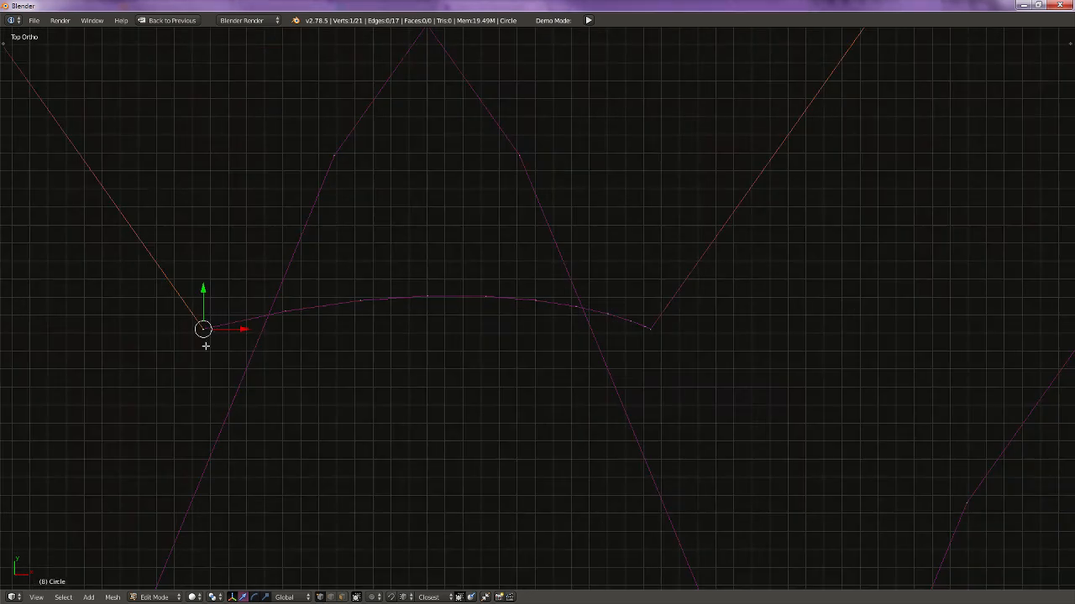
{"action": "scroll", "coordinate": [250, 345], "scroll_direction": "down", "scroll_amount": 6}
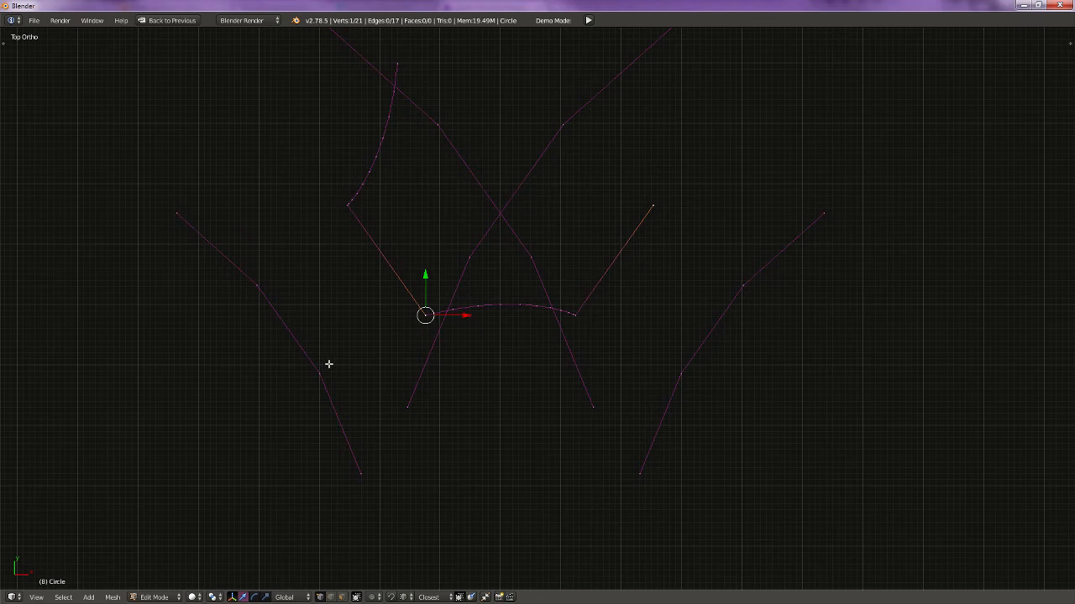
{"action": "scroll", "coordinate": [398, 341], "scroll_direction": "up", "scroll_amount": 3}
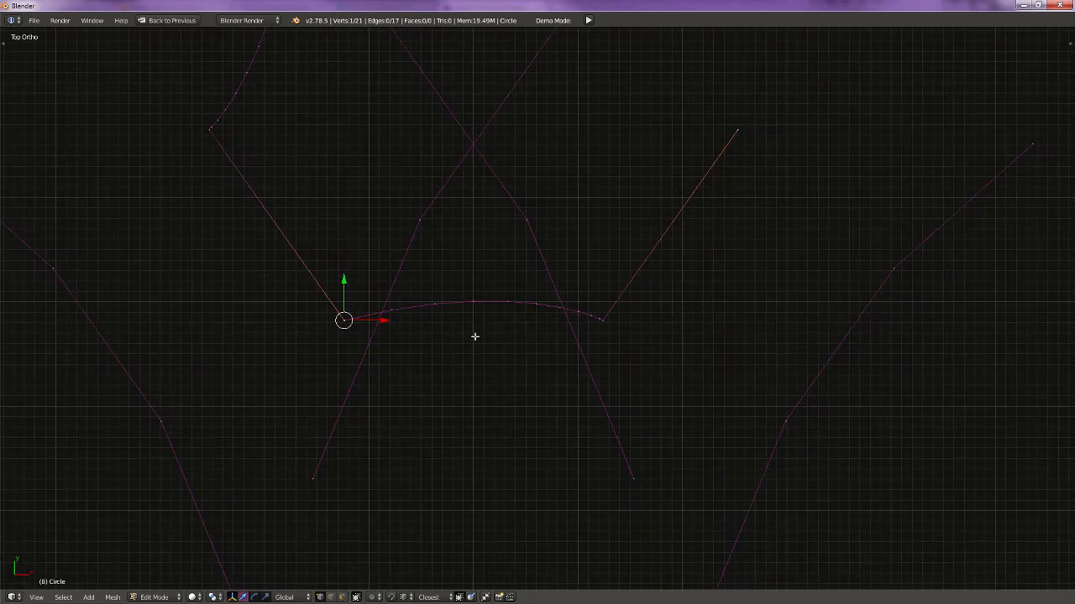
{"action": "key", "text": "shift+d"}
{"action": "left_click", "coordinate": [609, 324], "text": "ctrl"}
Step: Extend the traced curve on Circle by extruding a vertex onto the opposite short segment's lower end at each of frames 9 to 12
{"action": "key", "text": "Right"}
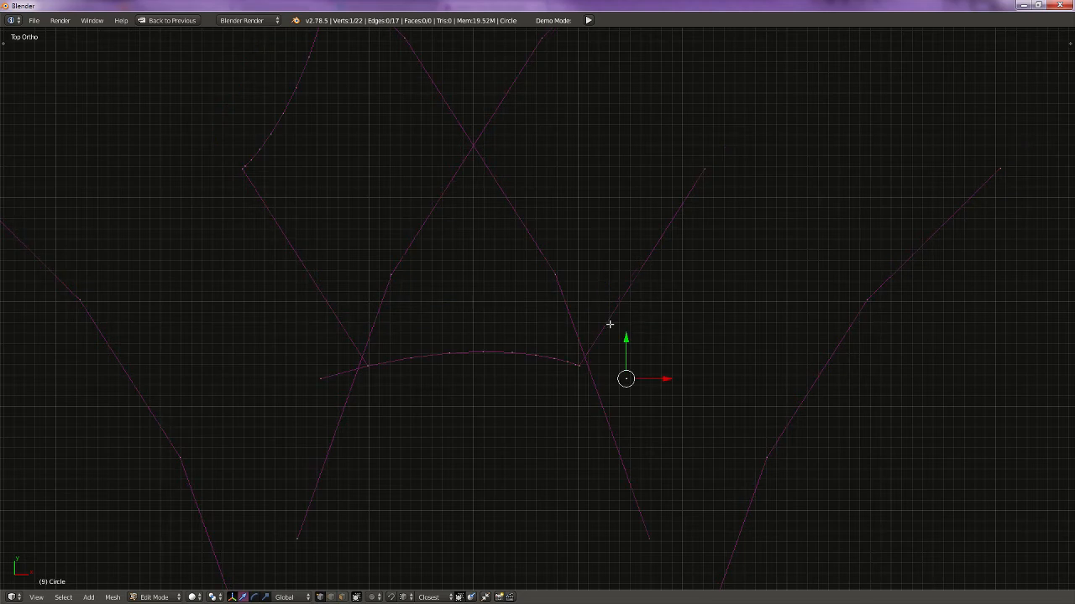
{"action": "key", "text": "e"}
{"action": "left_click", "coordinate": [583, 366], "text": "ctrl"}
{"action": "key", "text": "alt+a"}
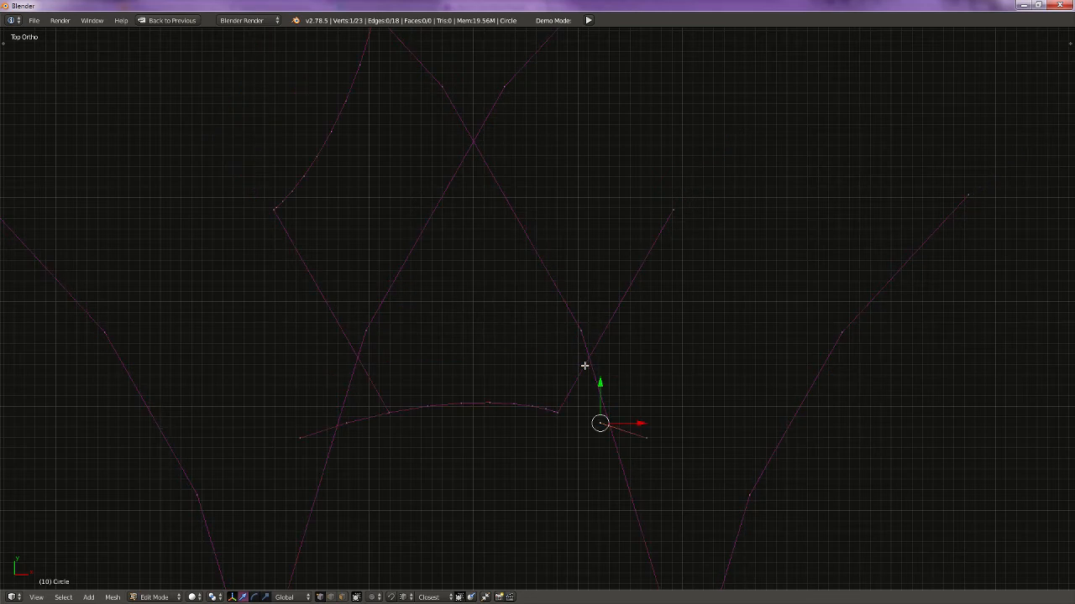
{"action": "key", "text": "e"}
{"action": "left_click", "coordinate": [563, 416], "text": "ctrl"}
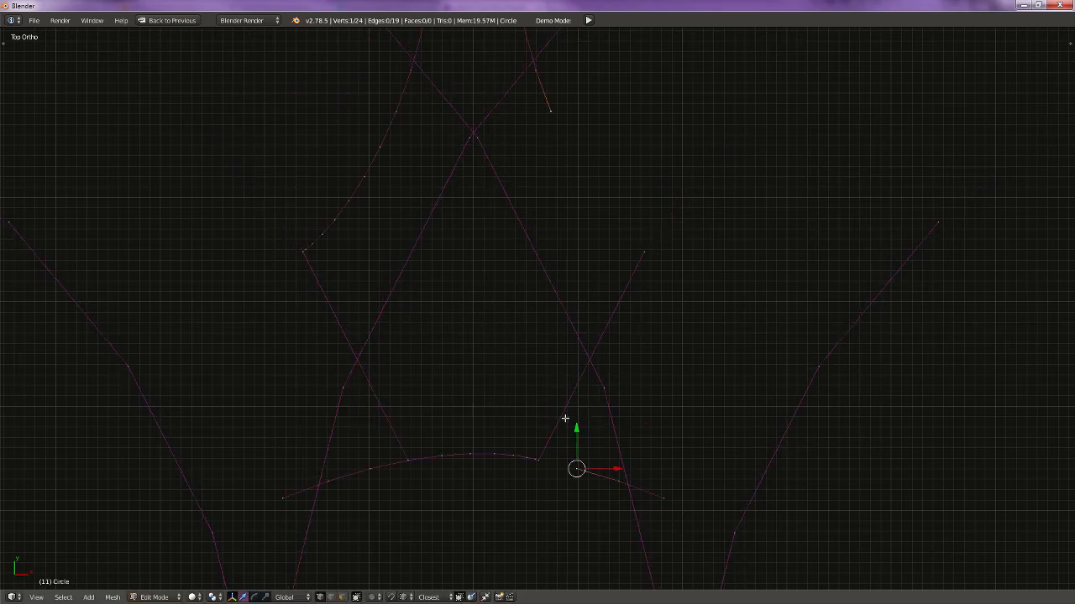
{"action": "key", "text": "e"}
{"action": "left_click", "coordinate": [546, 465], "text": "ctrl"}
{"action": "key", "text": "Right"}
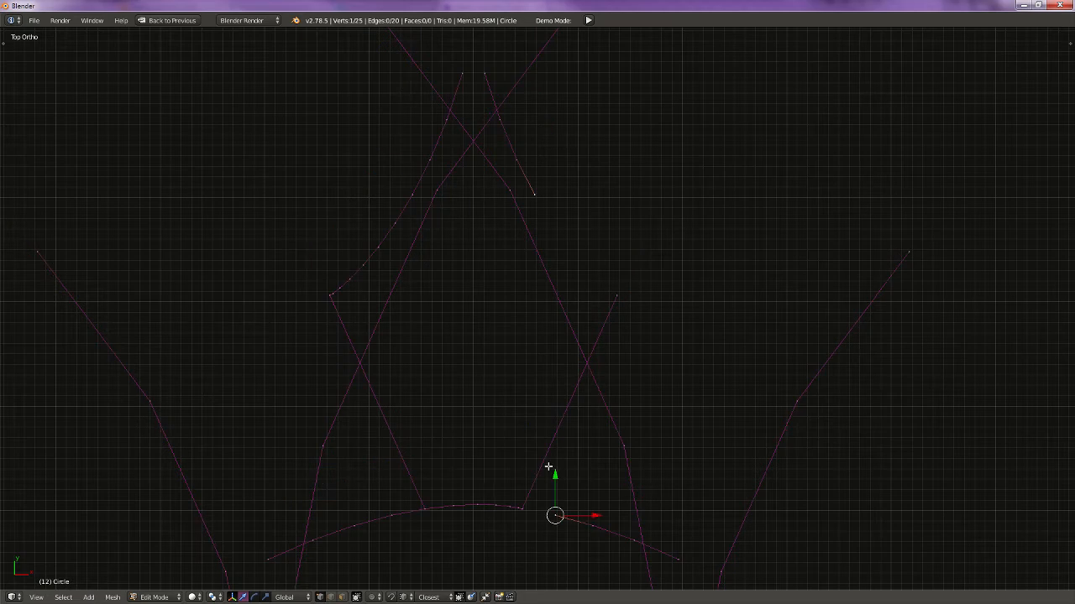
{"action": "key", "text": "e"}
{"action": "left_click", "coordinate": [524, 509]}
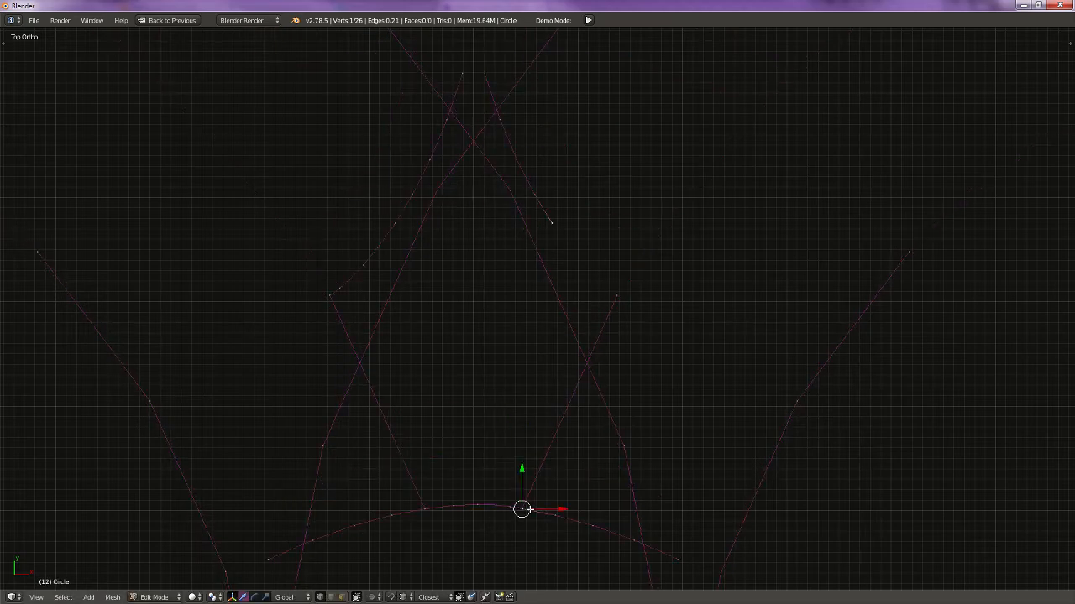
Step: Continue the traced curve across frames 13, 14 and 15, extruding one vertex per frame onto the opposite segment's lower end
{"action": "middle_click_drag", "start_coordinate": [530, 510], "coordinate": [587, 226], "text": "shift"}
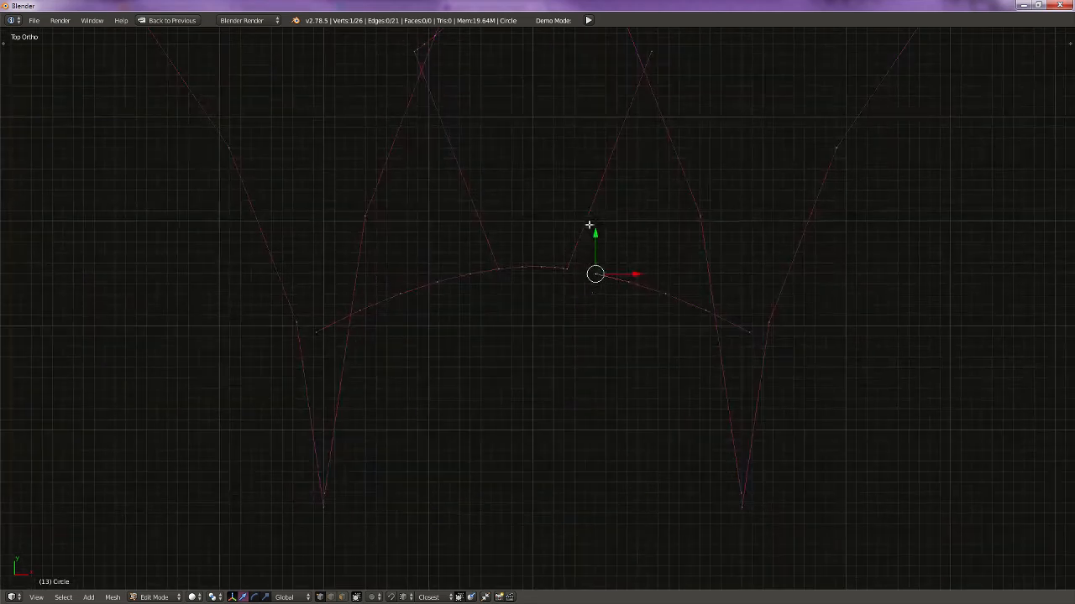
{"action": "key", "text": "e"}
{"action": "left_click", "coordinate": [574, 269], "text": "ctrl"}
{"action": "key", "text": "Right"}
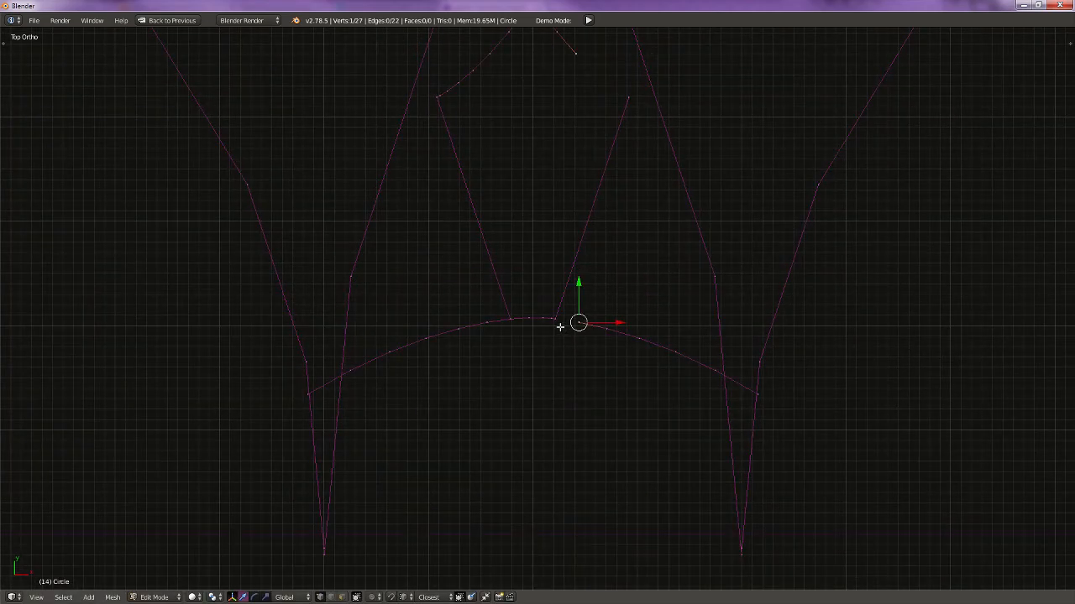
{"action": "key", "text": "e"}
{"action": "left_click", "coordinate": [559, 327], "text": "ctrl"}
{"action": "key", "text": "Right"}
{"action": "key", "text": "e"}
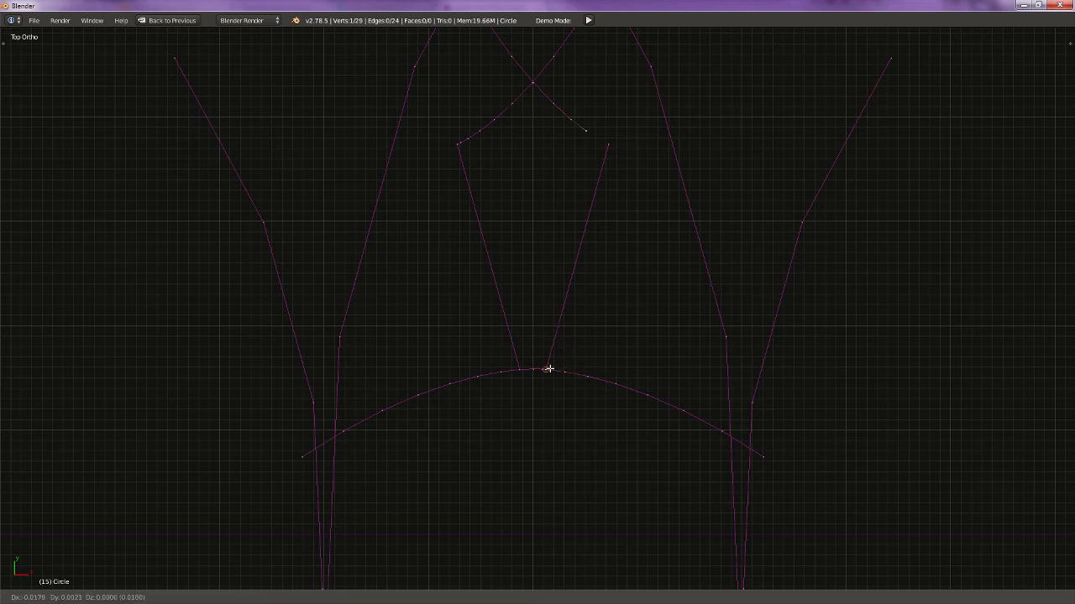
{"action": "left_click", "coordinate": [546, 368], "text": "ctrl"}
Step: Finish the traced curve with vertices extruded onto the opposite segment's lower end at frames 16, 17 and 18
{"action": "key", "text": "Right"}
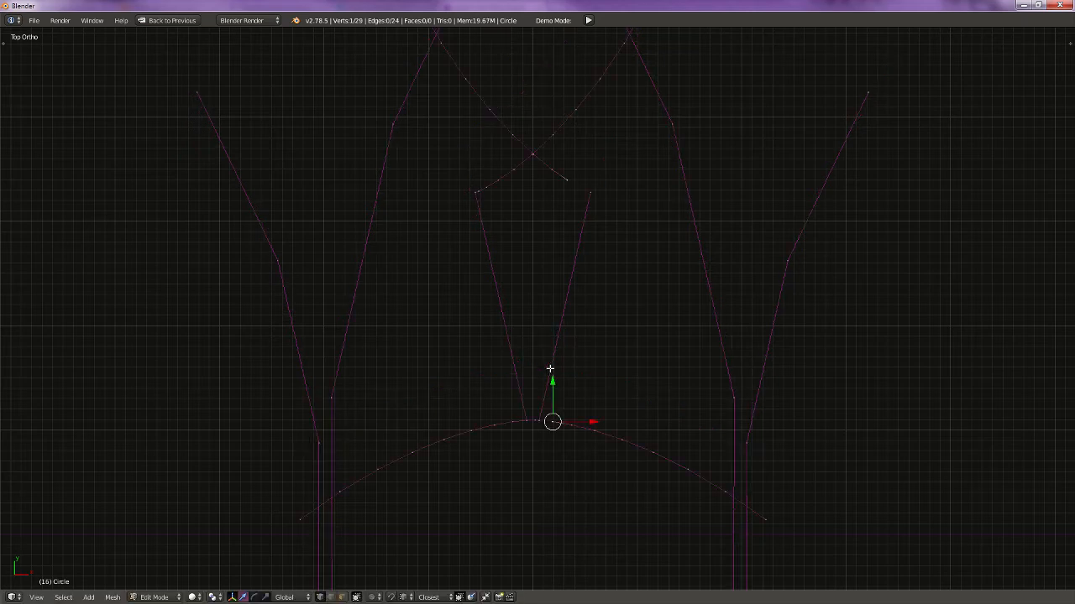
{"action": "key", "text": "e"}
{"action": "left_click", "coordinate": [541, 420], "text": "ctrl"}
{"action": "key", "text": "Right"}
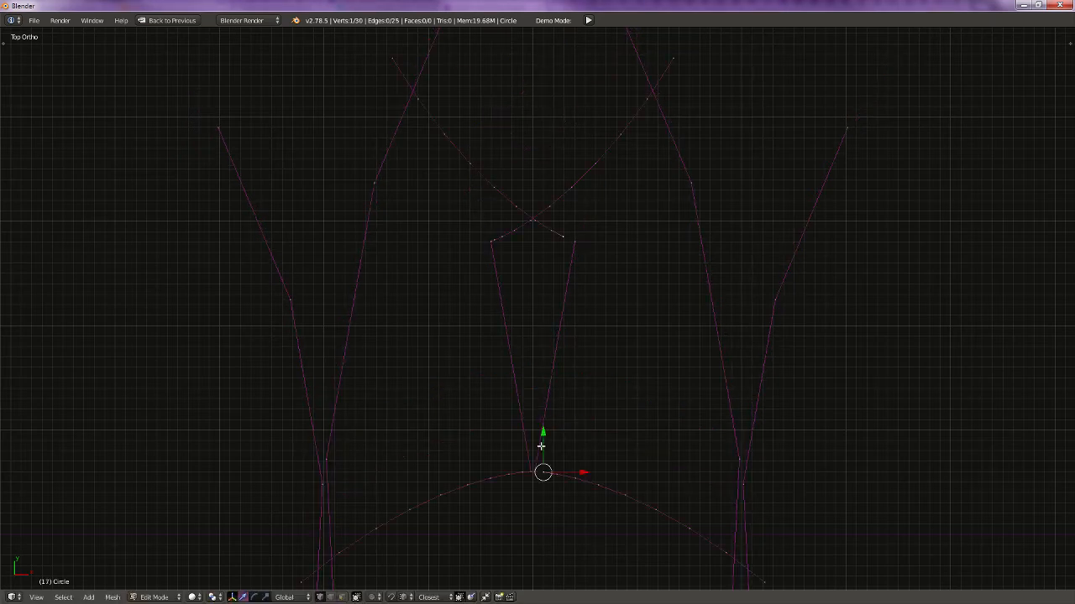
{"action": "key", "text": "e"}
{"action": "left_click", "coordinate": [536, 472], "text": "ctrl"}
{"action": "key", "text": "Right"}
{"action": "key", "text": "e"}
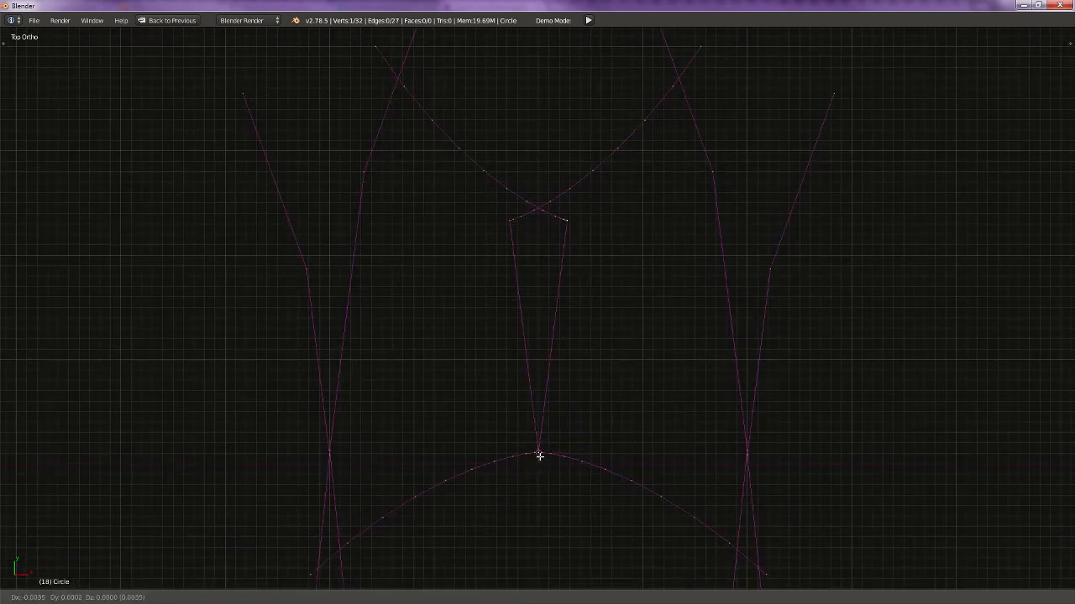
{"action": "left_click", "coordinate": [538, 455], "text": "ctrl"}
Step: Step the animation back to frame 0
{"action": "scroll", "coordinate": [552, 338], "scroll_direction": "down", "scroll_amount": 4}
{"action": "key", "text": "Left"}
{"action": "key", "text": "Left"}
{"action": "key", "text": "Left"}
{"action": "key", "text": "Left"}
{"action": "key", "text": "Left"}
{"action": "key", "text": "Left"}
{"action": "key", "text": "Left"}
{"action": "key", "text": "Left"}
{"action": "key", "text": "Left"}
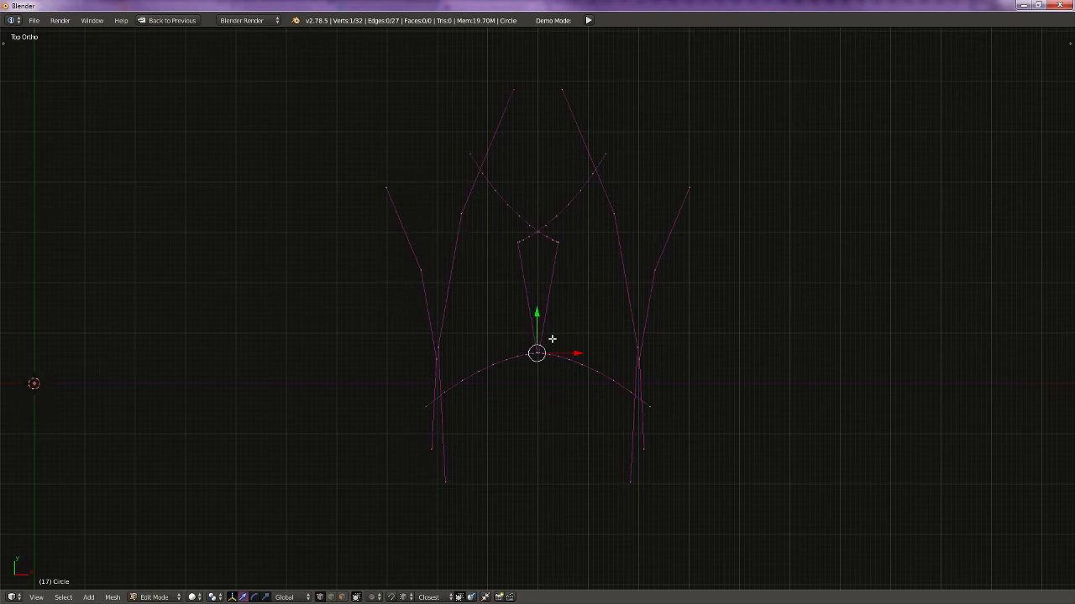
{"action": "key", "text": "Left"}
{"action": "key", "text": "Left"}
{"action": "key", "text": "Left"}
{"action": "key", "text": "Left"}
{"action": "key", "text": "Left"}
{"action": "key", "text": "Left"}
{"action": "key", "text": "Left"}
{"action": "key", "text": "Left"}
{"action": "key", "text": "Left"}
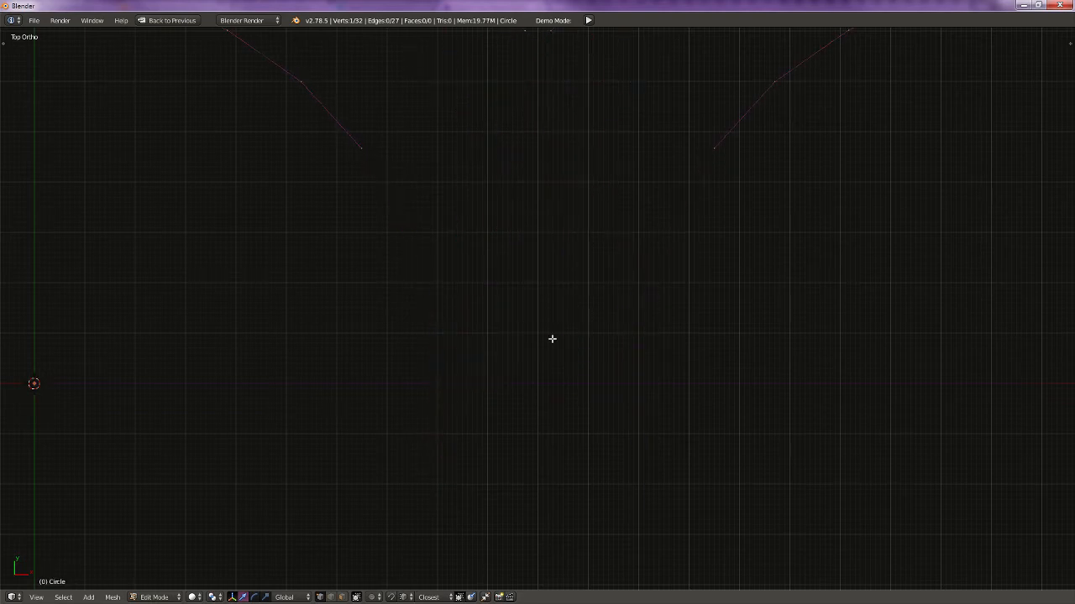
Step: Delete Circle's short middle edge between the two traced curves in edge selection mode, and return to vertex selection
{"action": "scroll", "coordinate": [623, 310], "scroll_direction": "down", "scroll_amount": 5}
{"action": "middle_click_drag", "start_coordinate": [585, 222], "coordinate": [582, 259], "text": "shift"}
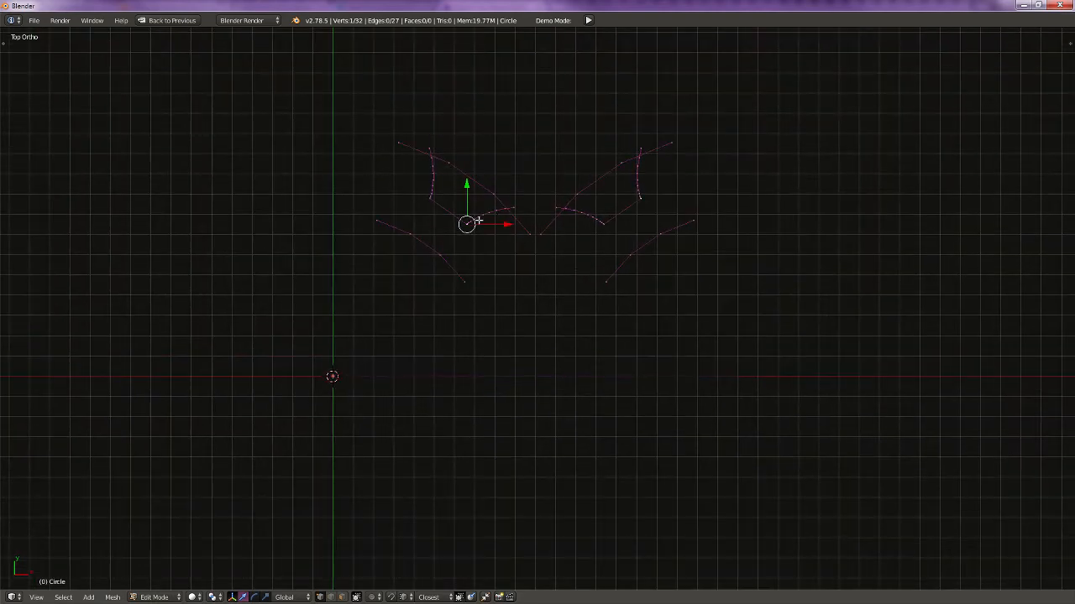
{"action": "left_click", "coordinate": [329, 597]}
{"action": "right_click", "coordinate": [445, 212]}
{"action": "key", "text": "x"}
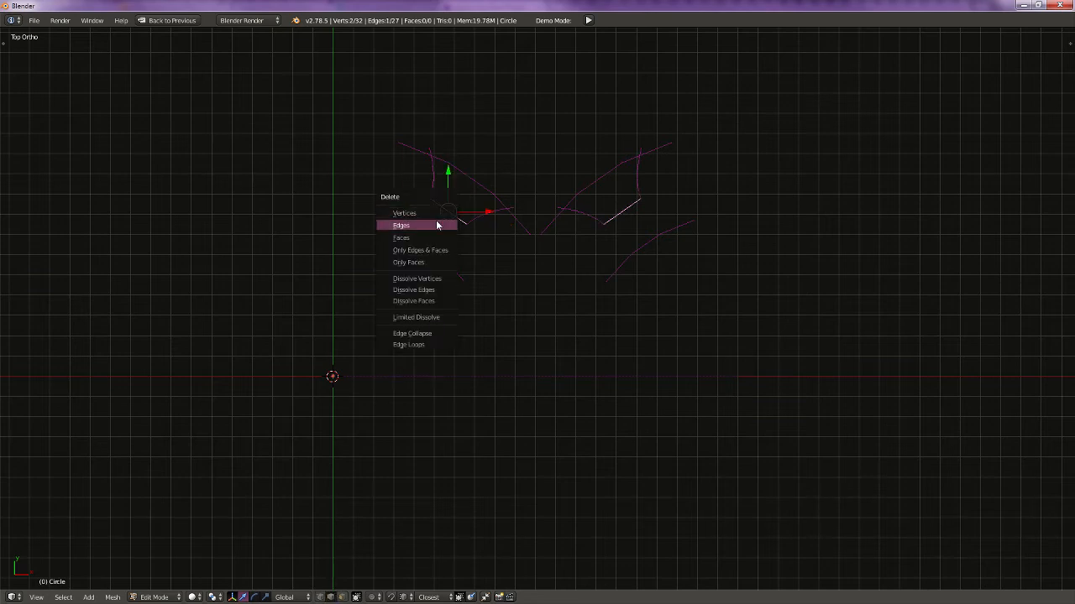
{"action": "left_click", "coordinate": [443, 220]}
{"action": "left_click", "coordinate": [321, 597]}
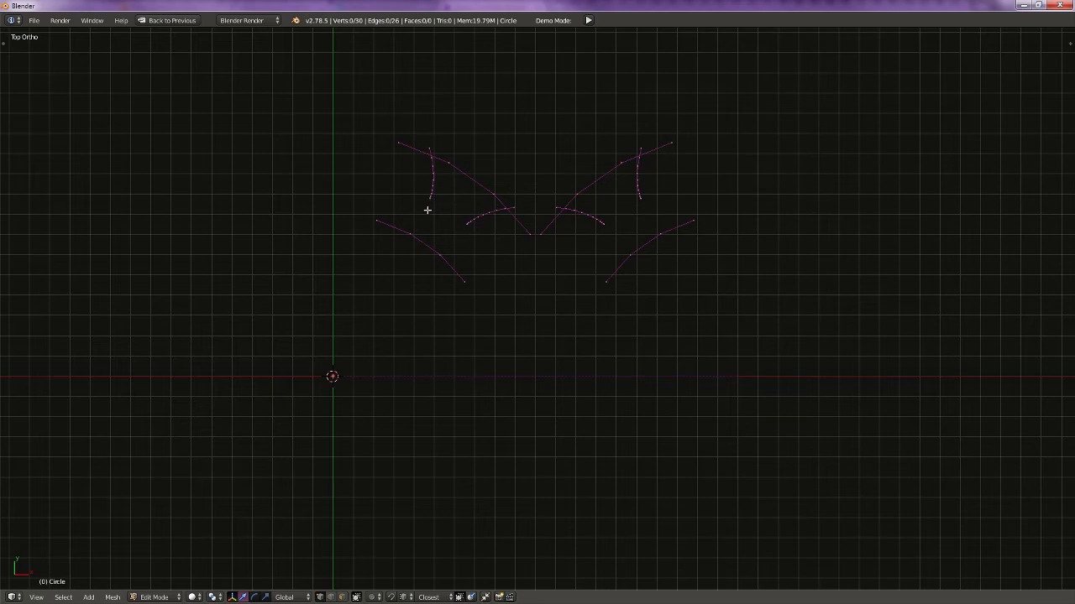
Step: Restore the full screen layout and add a Mirror modifier to Circle
{"action": "key", "text": "ctrl+Up"}
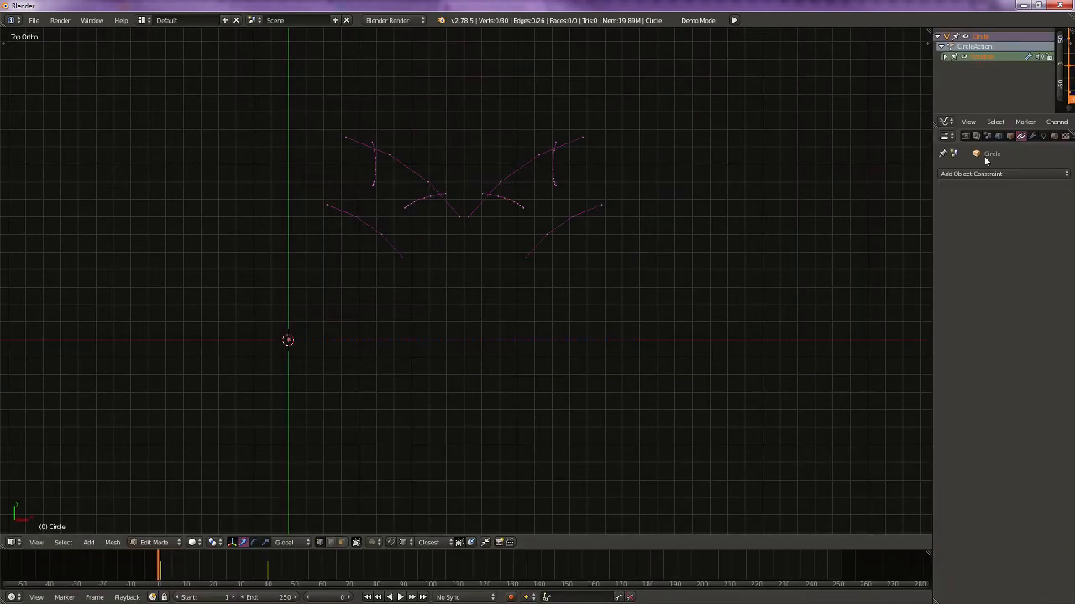
{"action": "left_click", "coordinate": [1032, 136]}
{"action": "left_click", "coordinate": [1006, 174]}
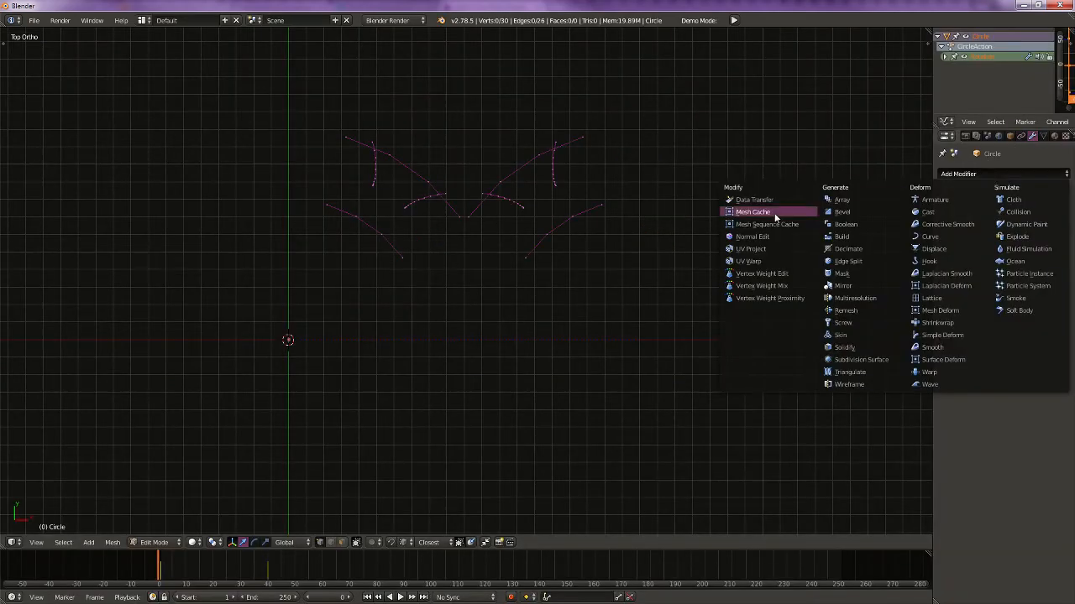
{"action": "left_click", "coordinate": [850, 286]}
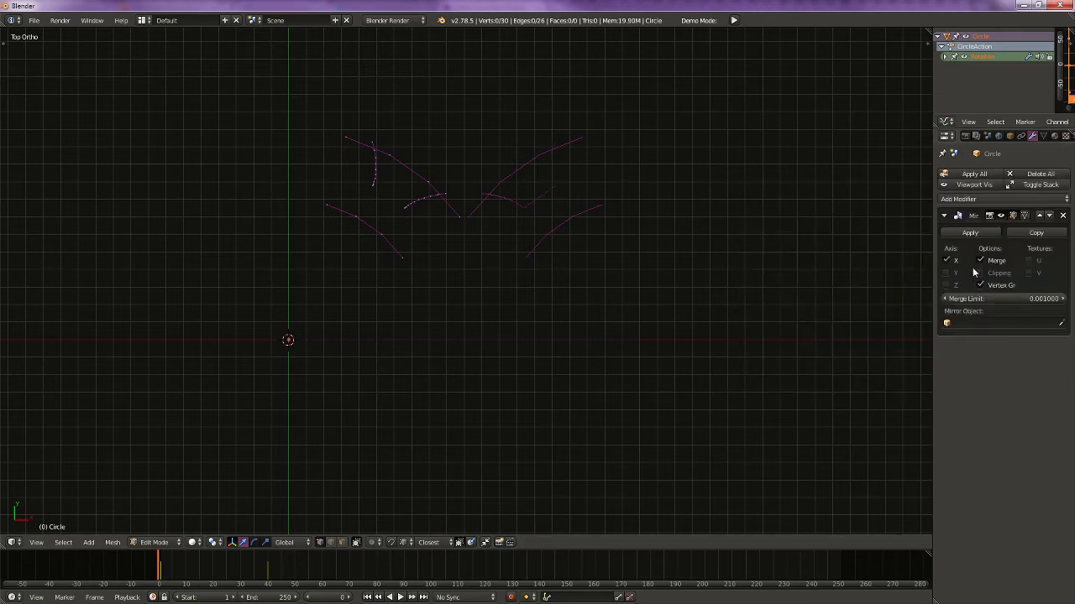
Step: Compare the Mirror modifier's axes, leaving edit mode to judge the result, and keep only the Y axis enabled
{"action": "left_click", "coordinate": [946, 261]}
{"action": "left_click", "coordinate": [946, 273]}
{"action": "left_click", "coordinate": [949, 273]}
{"action": "left_click", "coordinate": [949, 285]}
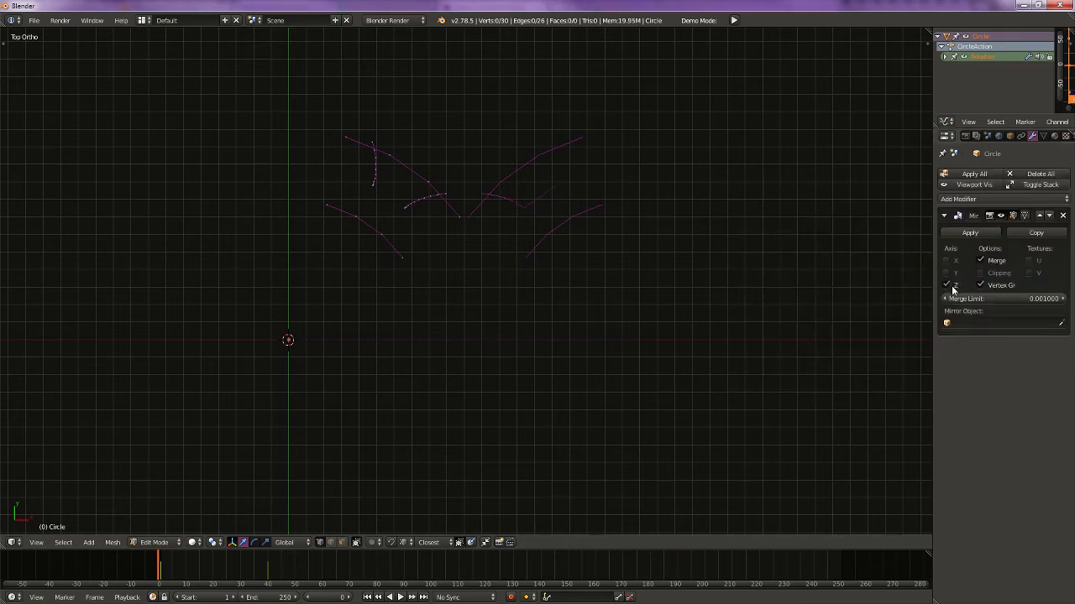
{"action": "key", "text": "Tab"}
{"action": "scroll", "coordinate": [671, 308], "scroll_direction": "down", "scroll_amount": 3}
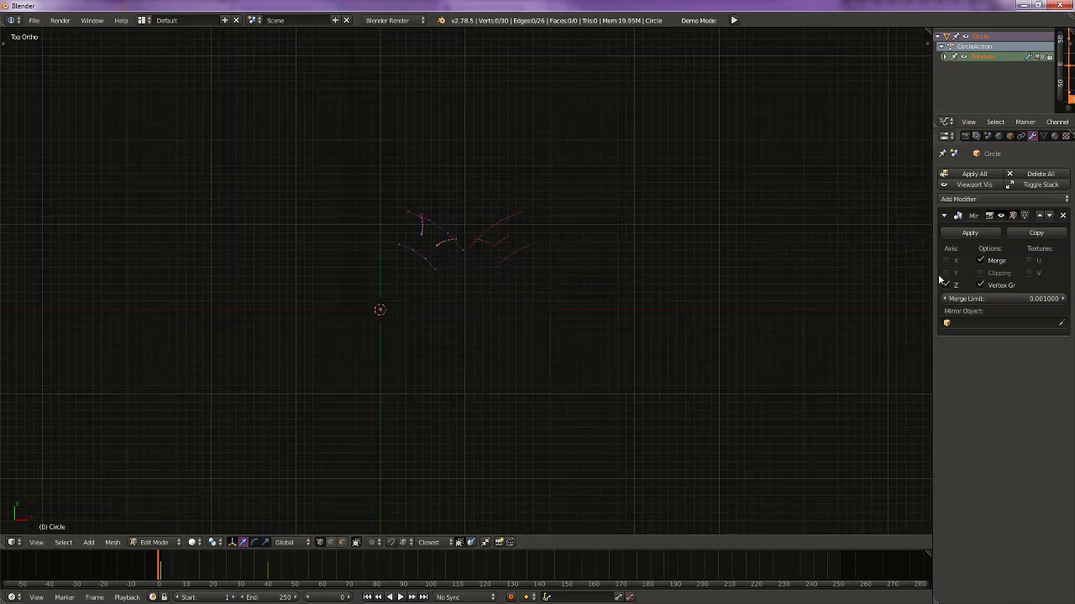
{"action": "left_click", "coordinate": [948, 286]}
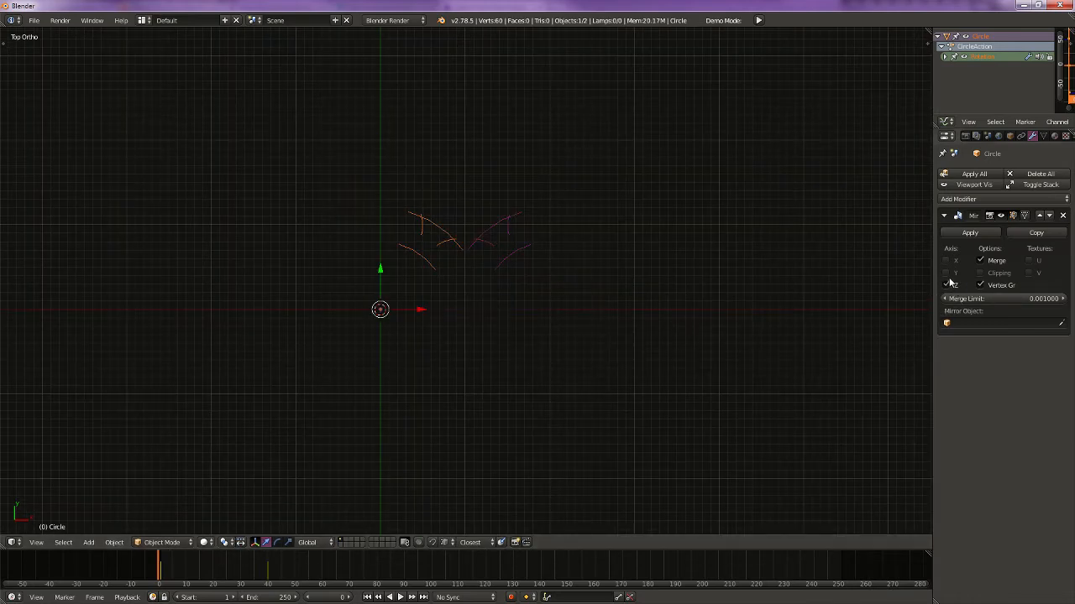
{"action": "left_click", "coordinate": [947, 273]}
{"action": "left_click", "coordinate": [947, 273]}
{"action": "left_click", "coordinate": [951, 262]}
{"action": "left_click", "coordinate": [951, 262]}
{"action": "left_click", "coordinate": [947, 273]}
{"action": "scroll", "coordinate": [477, 271], "scroll_direction": "up", "scroll_amount": 3}
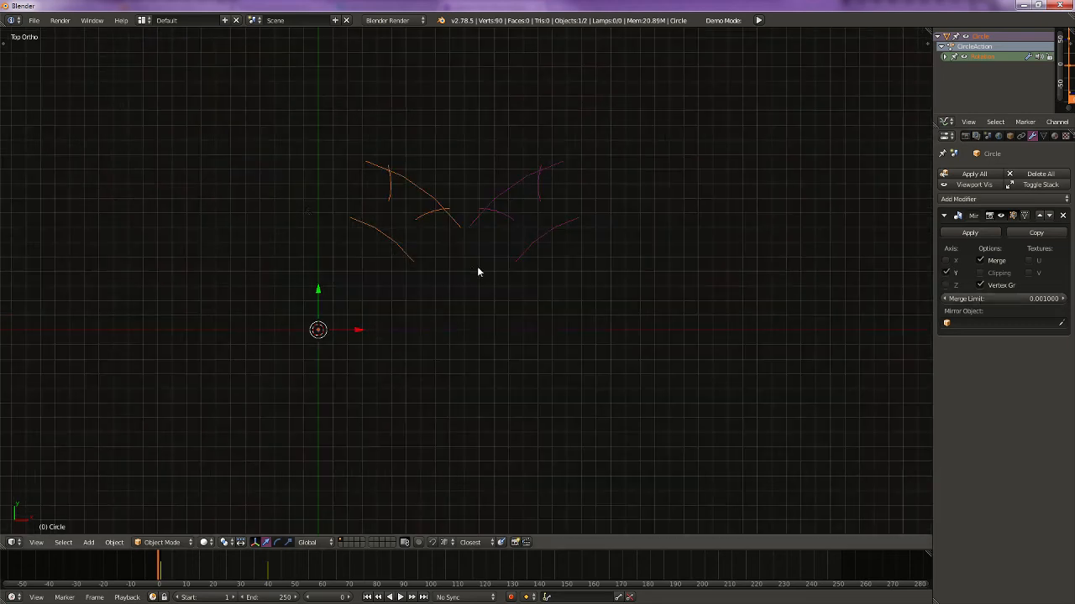
Step: Delete the near-vertical traced curve from Circle's mesh, check it in object mode, and return to edit mode
{"action": "key", "text": "Tab"}
{"action": "right_click", "coordinate": [388, 185]}
{"action": "key", "text": "x"}
{"action": "left_click", "coordinate": [399, 192]}
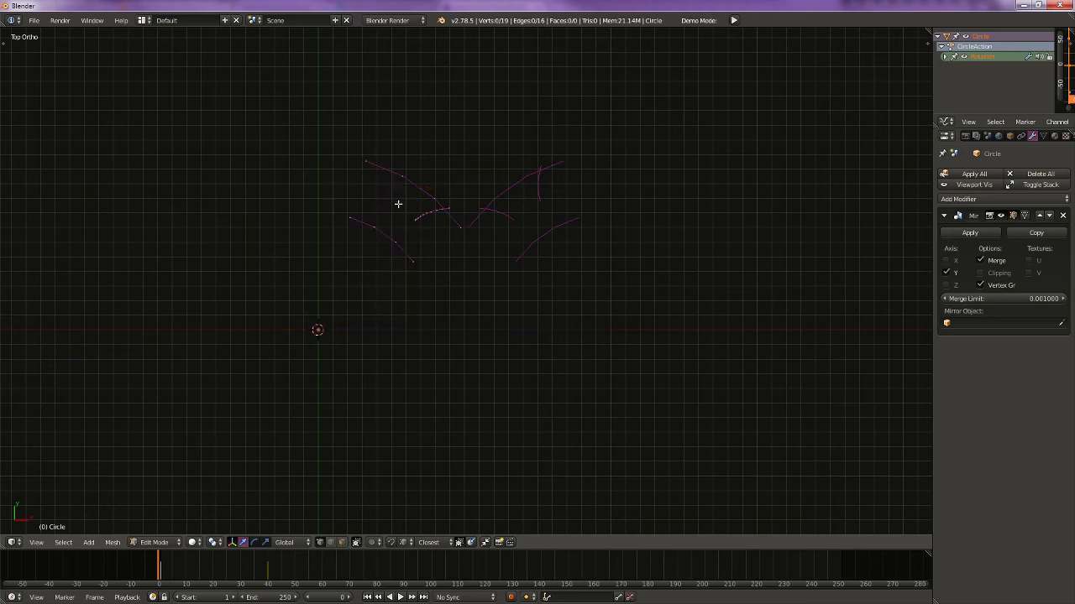
{"action": "key", "text": "Tab"}
{"action": "key", "text": "Tab"}
{"action": "scroll", "coordinate": [400, 188], "scroll_direction": "up", "scroll_amount": 2}
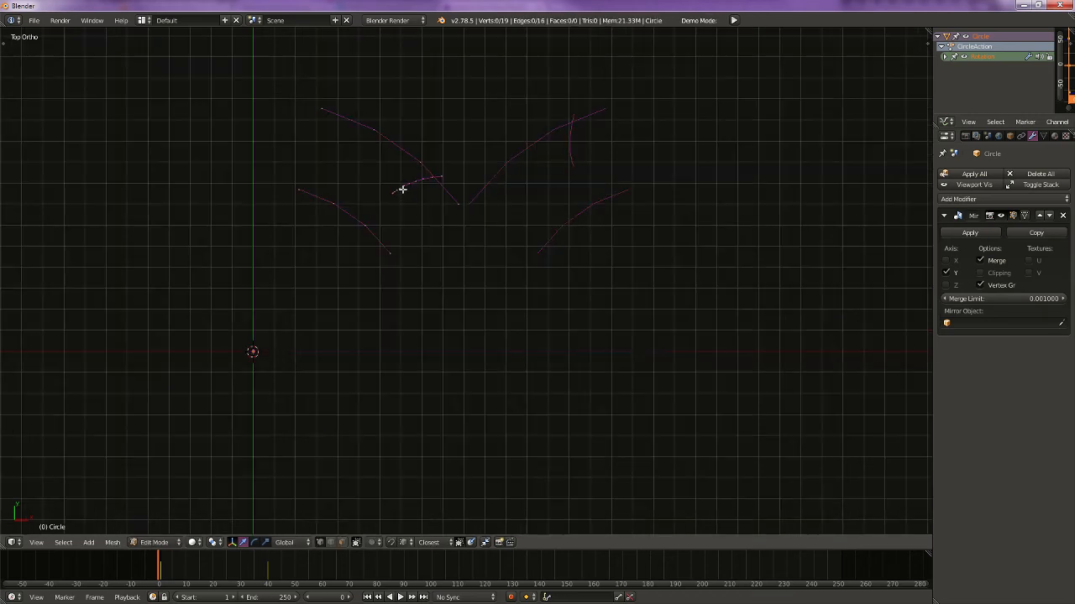
Step: Subdivide the middle edge of Circle's upper arc and the middle edge of its lower arc
{"action": "right_click", "coordinate": [407, 157]}
{"action": "right_click", "coordinate": [378, 132], "text": "shift"}
{"action": "key", "text": "w"}
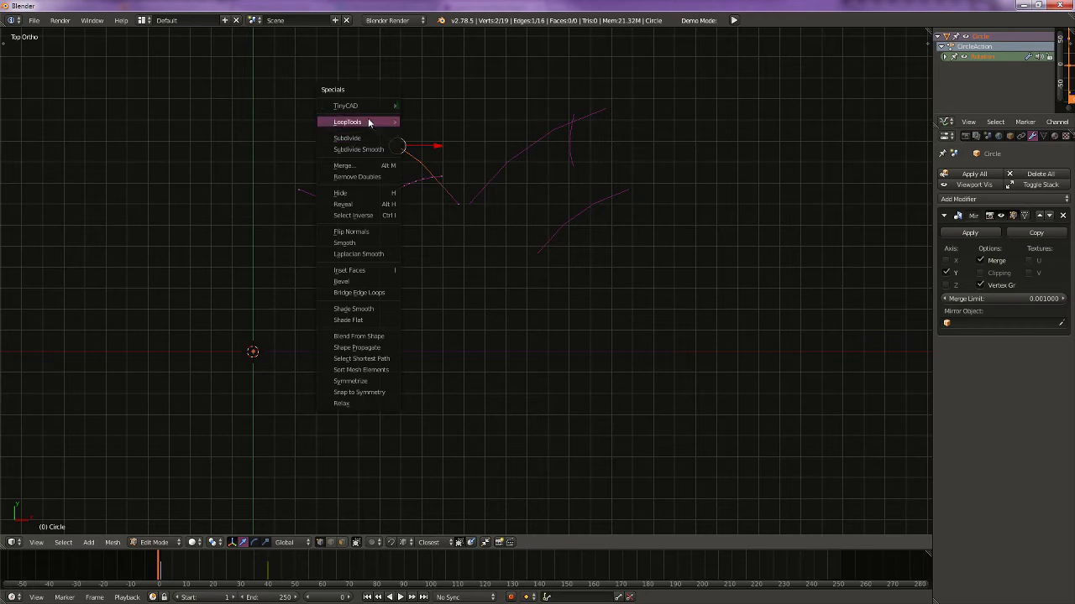
{"action": "left_click", "coordinate": [364, 122]}
{"action": "right_click", "coordinate": [364, 224]}
{"action": "right_click", "coordinate": [335, 202], "text": "shift"}
{"action": "key", "text": "w"}
{"action": "left_click", "coordinate": [335, 213]}
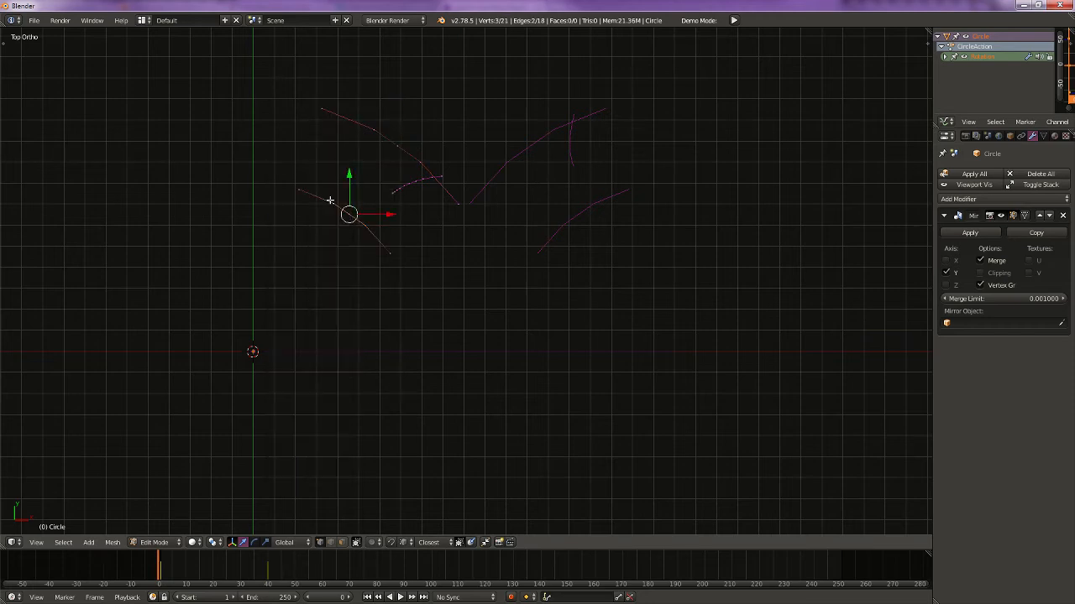
Step: Delete the outermost edge of Circle's lower arc and of its upper arc
{"action": "right_click", "coordinate": [334, 204]}
{"action": "right_click", "coordinate": [295, 193], "text": "shift"}
{"action": "key", "text": "x"}
{"action": "left_click", "coordinate": [295, 194]}
{"action": "right_click", "coordinate": [323, 108]}
{"action": "right_click", "coordinate": [376, 126], "text": "shift"}
{"action": "key", "text": "x"}
{"action": "left_click", "coordinate": [377, 125]}
Step: Delete the remaining outer vertex beyond the midpoint of each arc, and check the mirrored profile in object mode
{"action": "right_click", "coordinate": [374, 131]}
{"action": "key", "text": "x"}
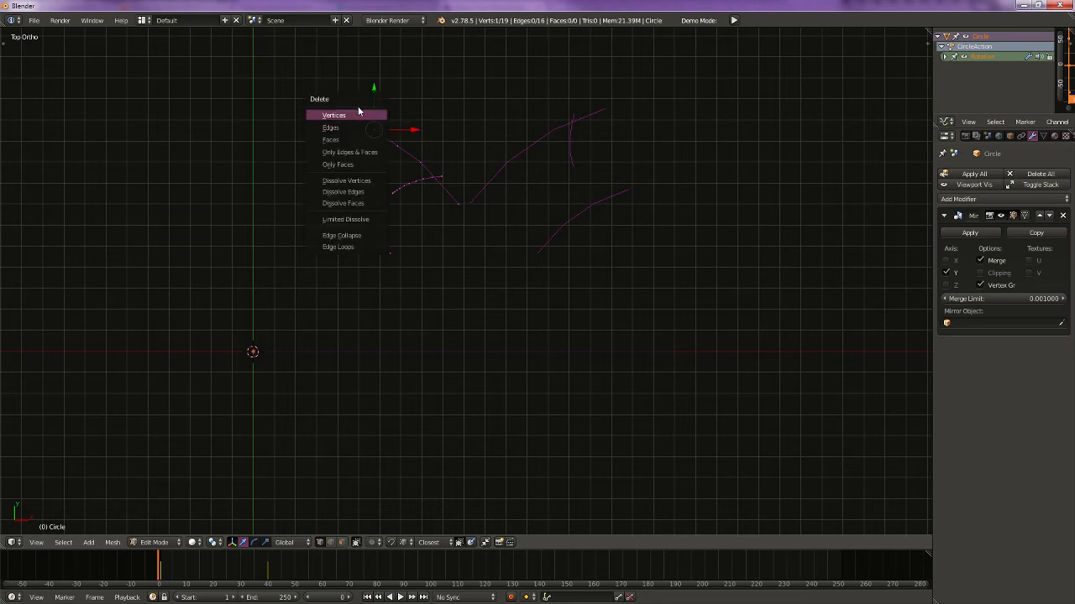
{"action": "left_click", "coordinate": [336, 119]}
{"action": "right_click", "coordinate": [332, 202]}
{"action": "key", "text": "x"}
{"action": "left_click", "coordinate": [331, 200]}
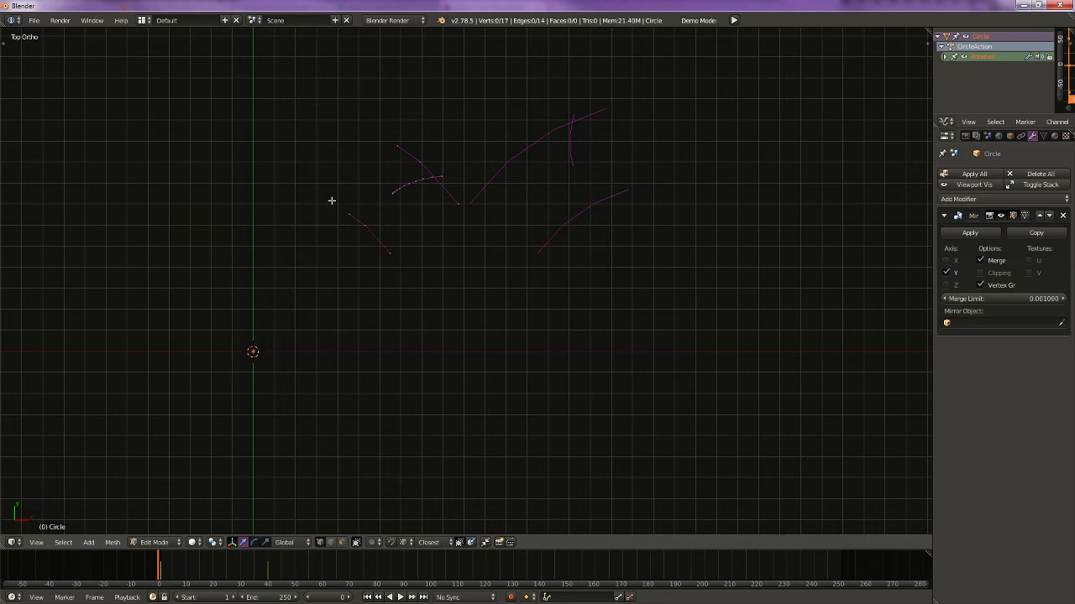
{"action": "key", "text": "Tab"}
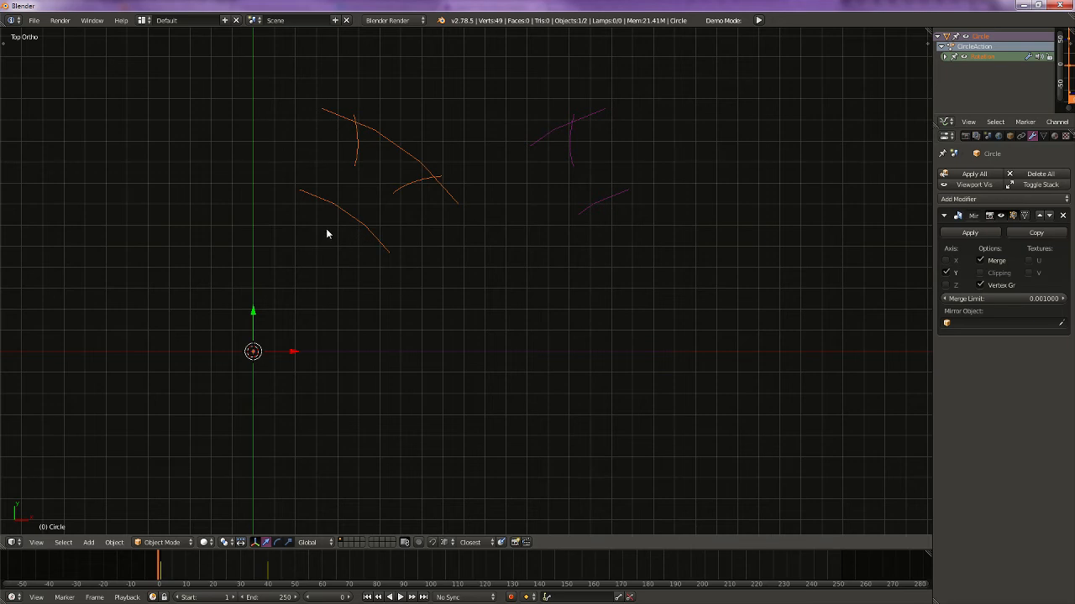
{"action": "key", "text": "Tab"}
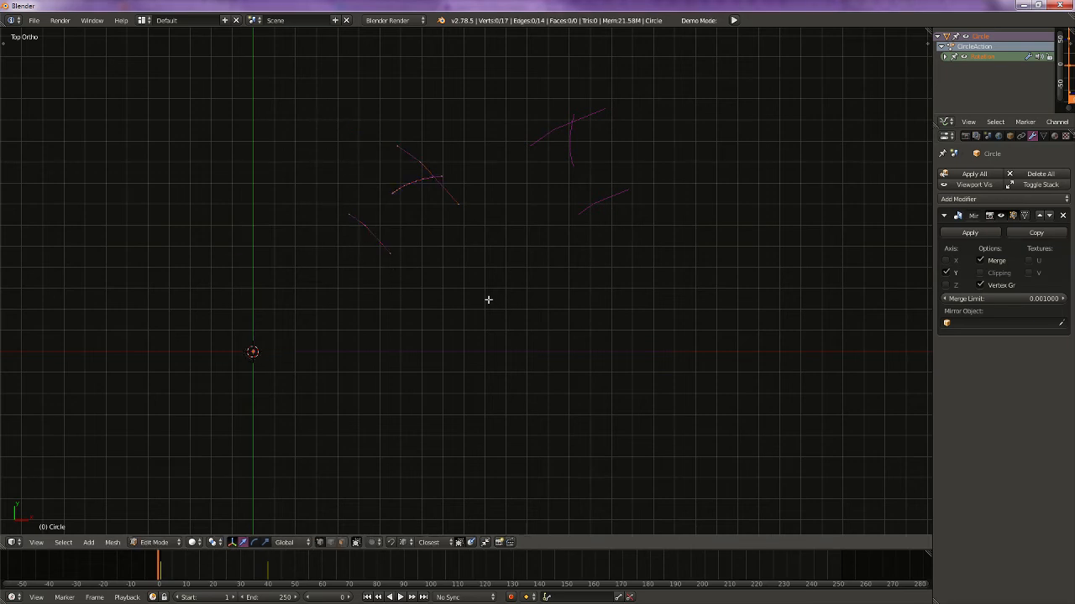
Step: At frame 1, leave edit mode and give Circle.001 a Mirror modifier with only the Y axis enabled
{"action": "key", "text": "Right"}
{"action": "key", "text": "Tab"}
{"action": "right_click", "coordinate": [587, 205]}
{"action": "left_click", "coordinate": [1007, 174]}
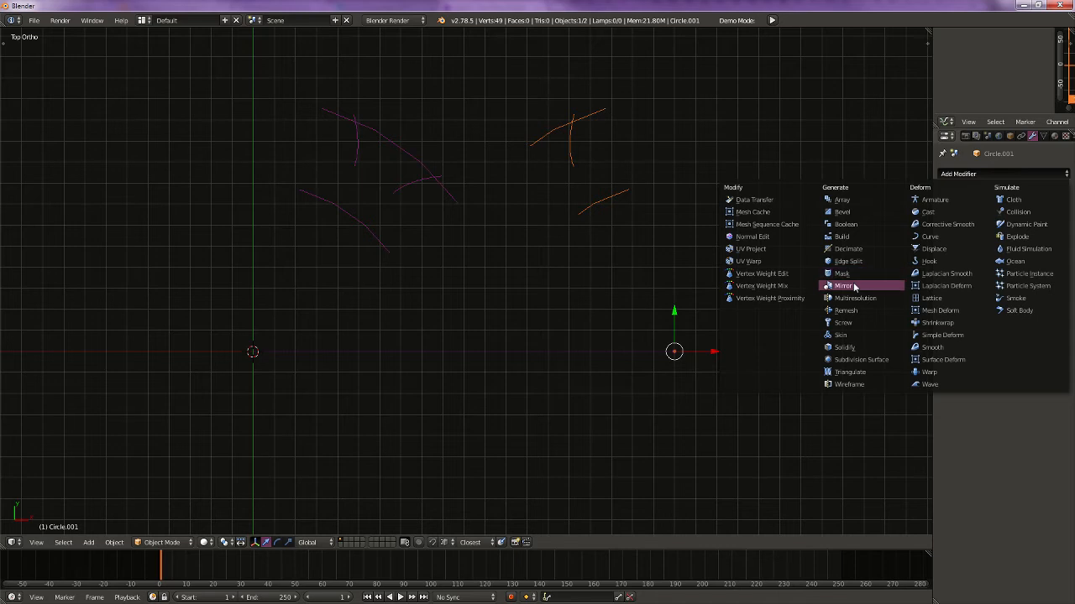
{"action": "left_click", "coordinate": [843, 286]}
{"action": "left_click", "coordinate": [946, 260]}
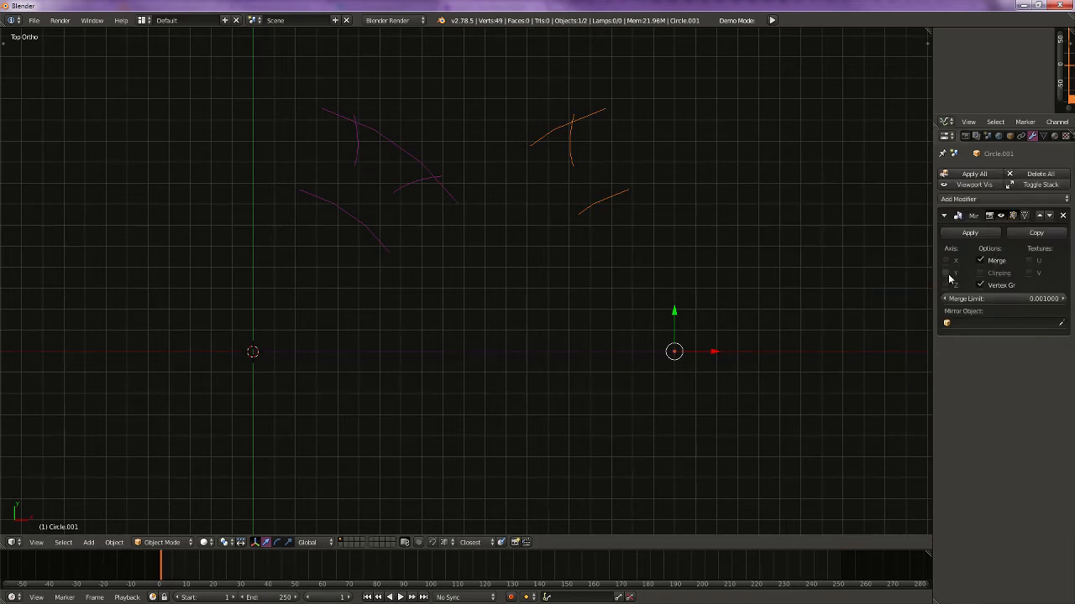
{"action": "left_click", "coordinate": [946, 273]}
Step: Step through frames 2 and 3 to examine how the two mirrored tooth profiles move against each other
{"action": "key", "text": "Right"}
{"action": "key", "text": "Right"}
{"action": "key", "text": "Right"}
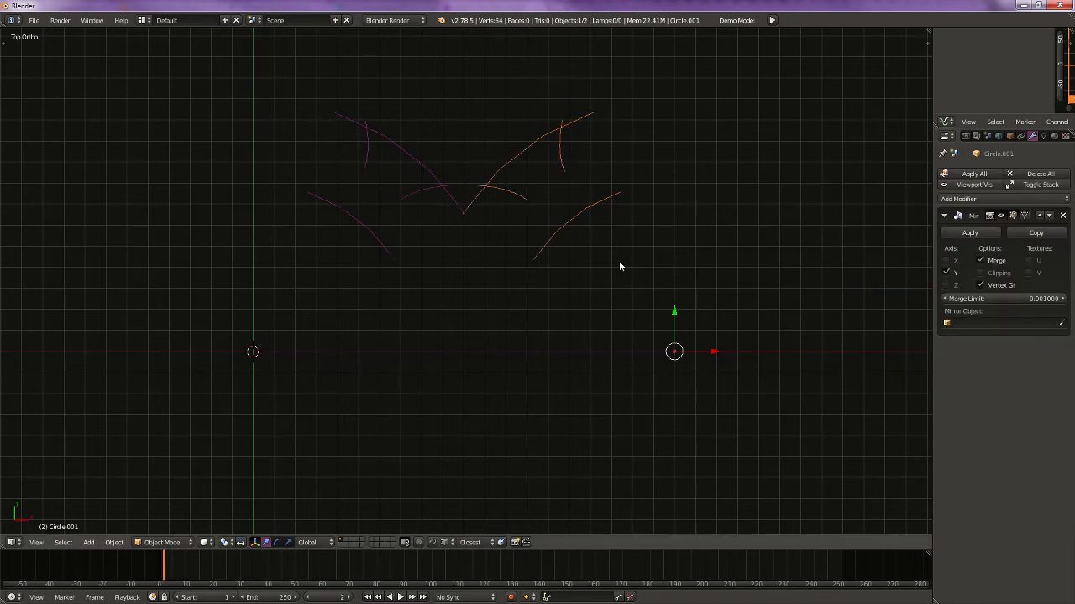
{"action": "key", "text": "Left"}
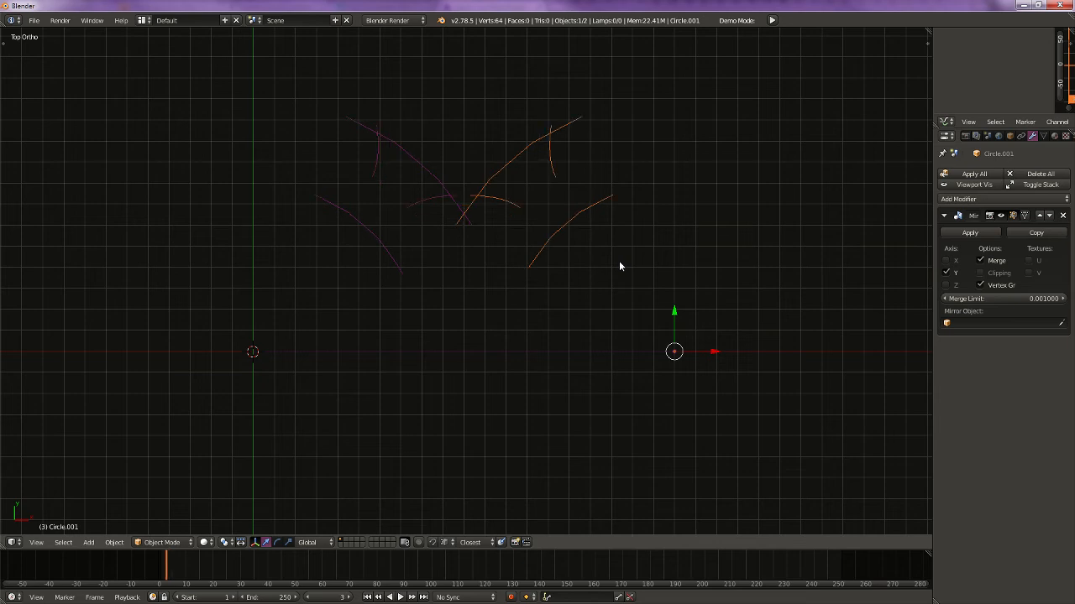
Step: Step forward to frame 15 and back to frame 2 to examine how the two mirrored tooth profiles cross
{"action": "key", "text": "Right"}
{"action": "key", "text": "Right"}
{"action": "key", "text": "Right"}
{"action": "key", "text": "Right"}
{"action": "key", "text": "Right"}
{"action": "key", "text": "Right"}
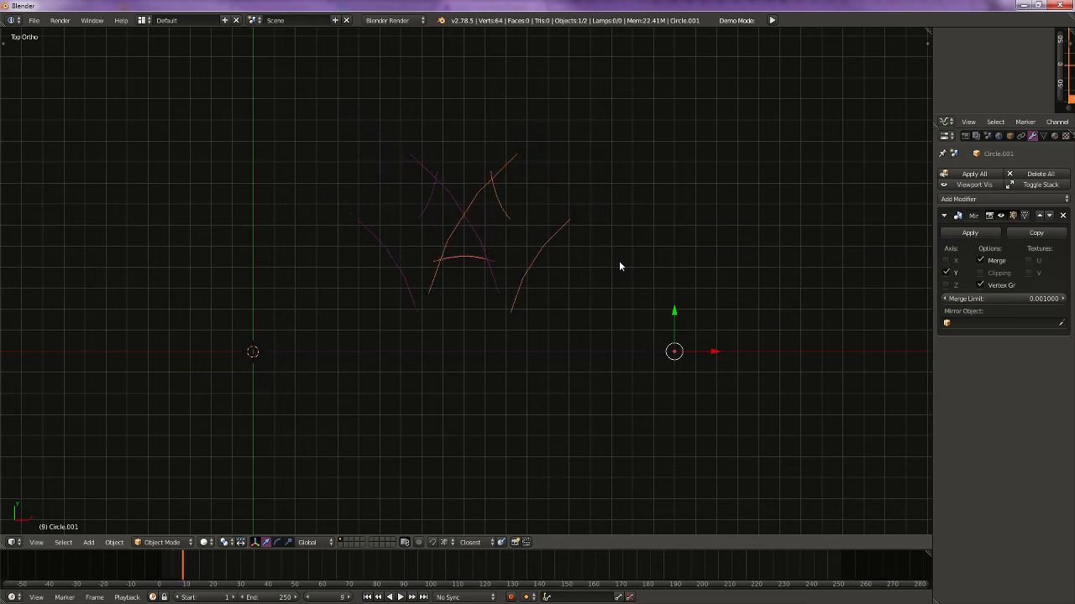
{"action": "key", "text": "Left"}
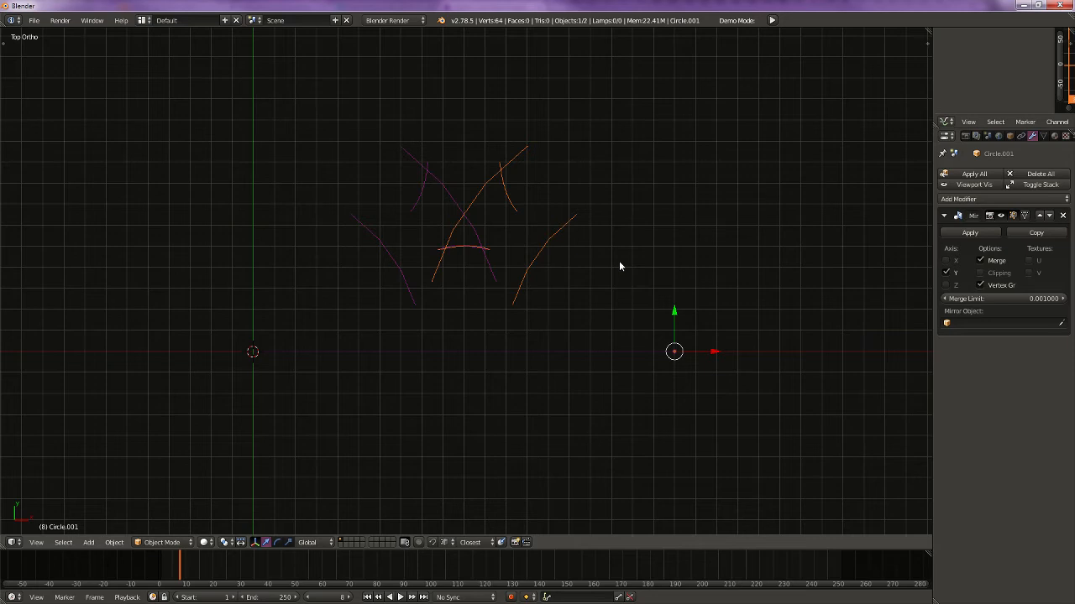
{"action": "key", "text": "Right"}
{"action": "key", "text": "Right"}
{"action": "key", "text": "Right"}
{"action": "key", "text": "Right"}
{"action": "key", "text": "Right"}
{"action": "key", "text": "Right"}
{"action": "key", "text": "Right"}
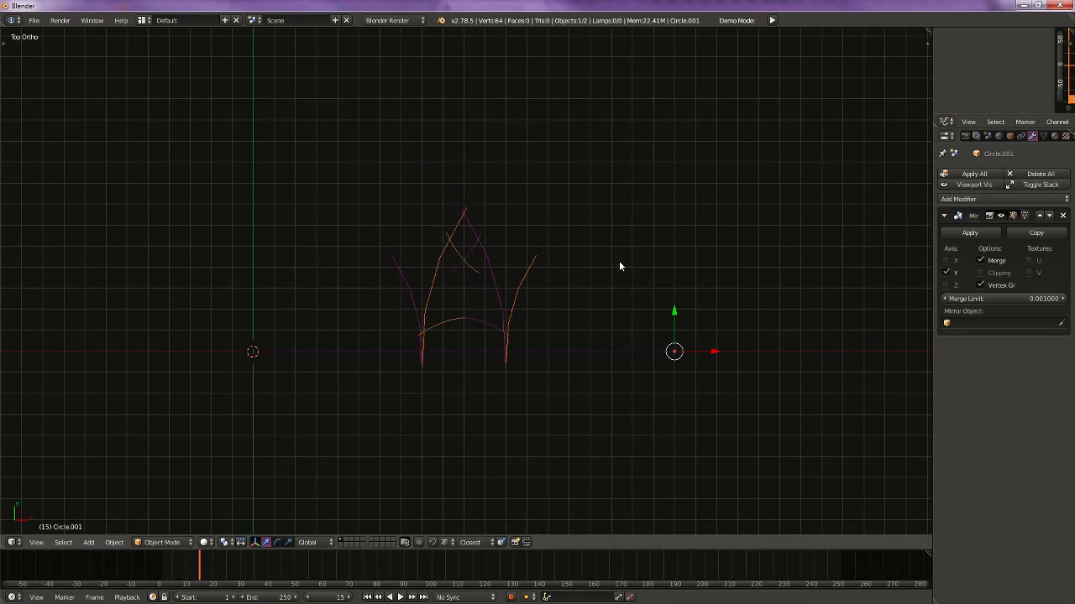
{"action": "key", "text": "Left"}
{"action": "key", "text": "Left"}
{"action": "key", "text": "Left"}
{"action": "key", "text": "Left"}
{"action": "key", "text": "Left"}
{"action": "key", "text": "Left"}
{"action": "key", "text": "Left"}
{"action": "key", "text": "Left"}
{"action": "key", "text": "Left"}
{"action": "key", "text": "Left"}
{"action": "key", "text": "Left"}
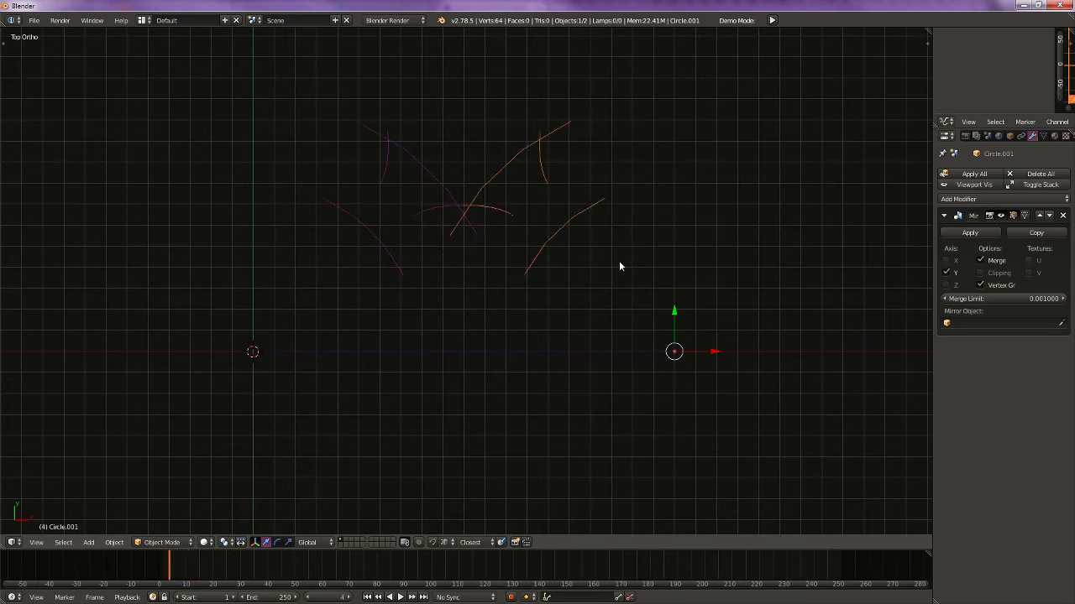
{"action": "key", "text": "Left"}
{"action": "key", "text": "Left"}
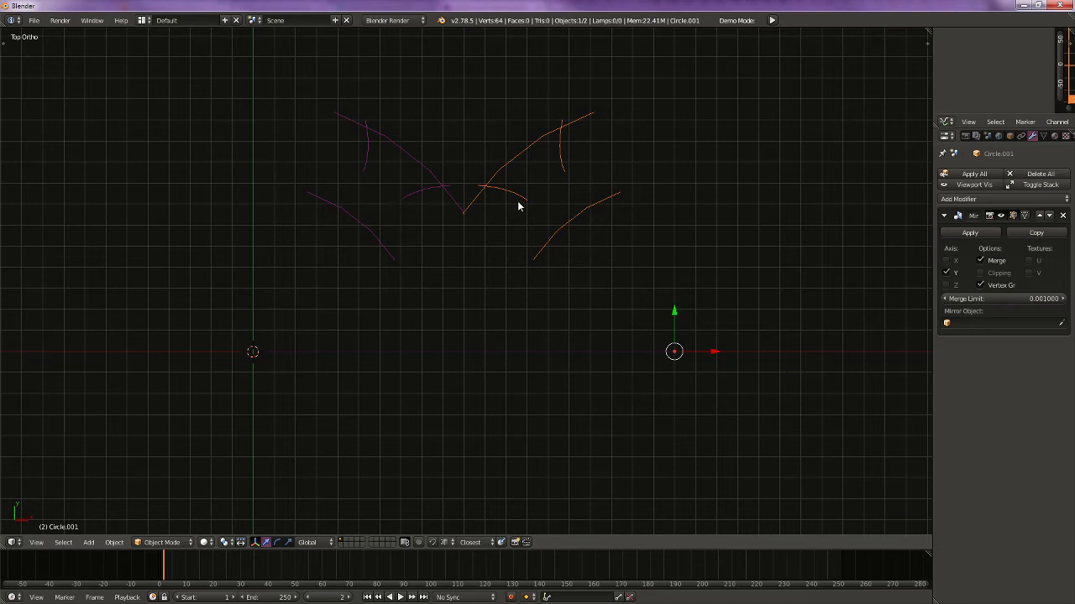
Step: Examine the overlap of the two short arcs up close around frame 8, comparing it with the earlier frames 2 and 3
{"action": "key", "text": "Right"}
{"action": "key", "text": "Right"}
{"action": "key", "text": "Right"}
{"action": "key", "text": "Right"}
{"action": "key", "text": "Right"}
{"action": "key", "text": "Right"}
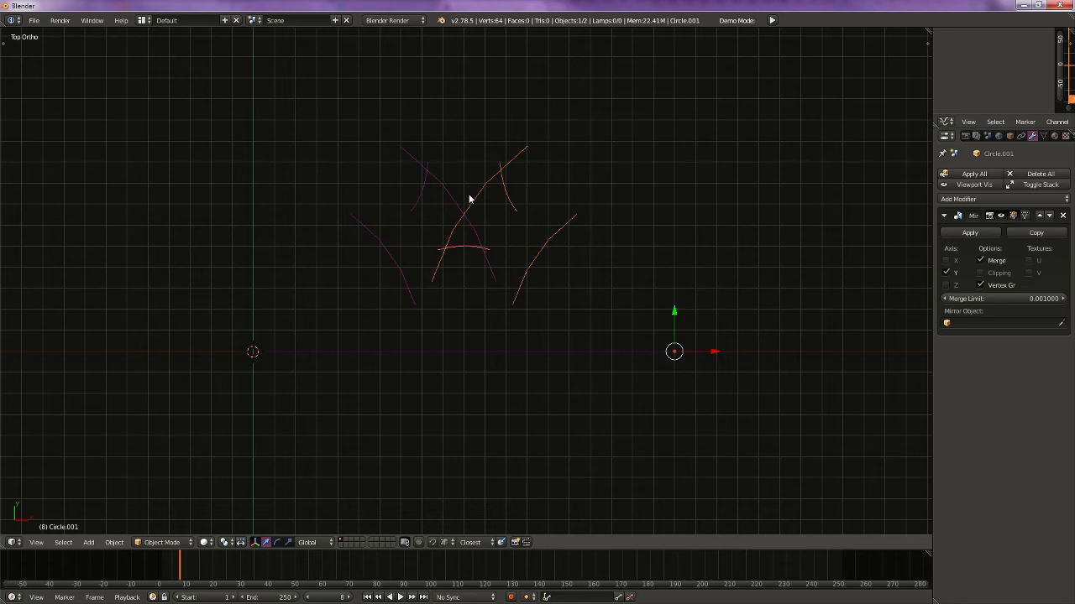
{"action": "scroll", "coordinate": [470, 199], "scroll_direction": "up", "scroll_amount": 8}
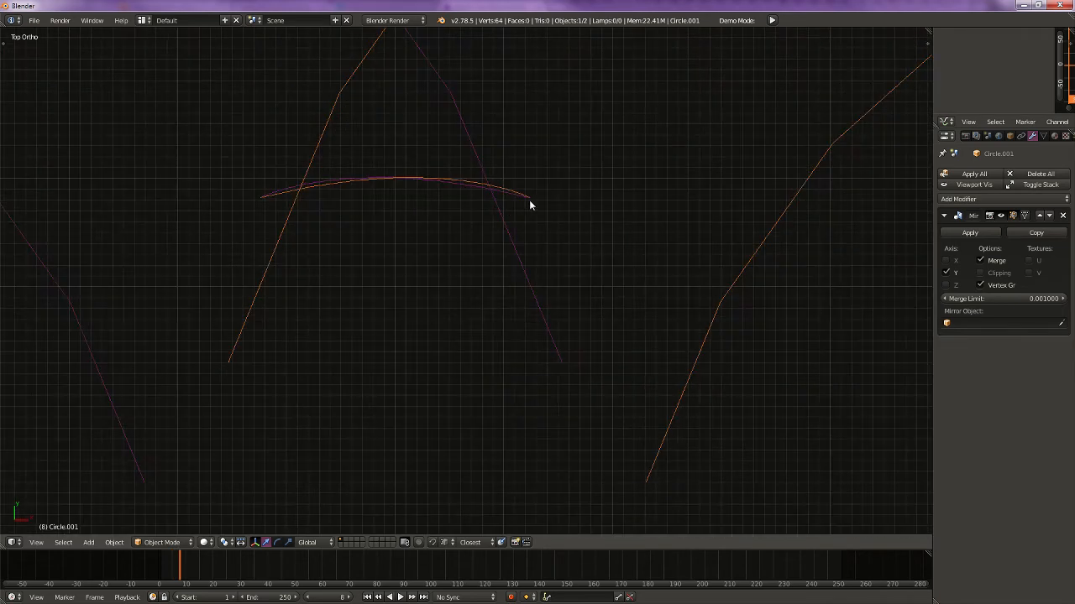
{"action": "key", "text": "Left"}
{"action": "key", "text": "Left"}
{"action": "key", "text": "Left"}
{"action": "key", "text": "Left"}
{"action": "key", "text": "Left"}
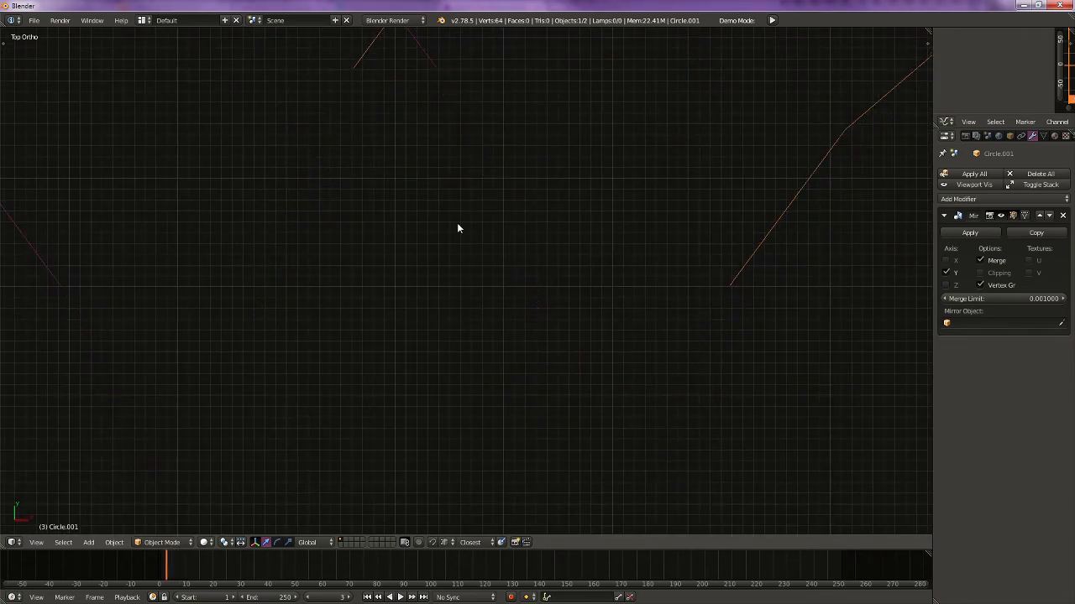
{"action": "scroll", "coordinate": [424, 184], "scroll_direction": "down", "scroll_amount": 8}
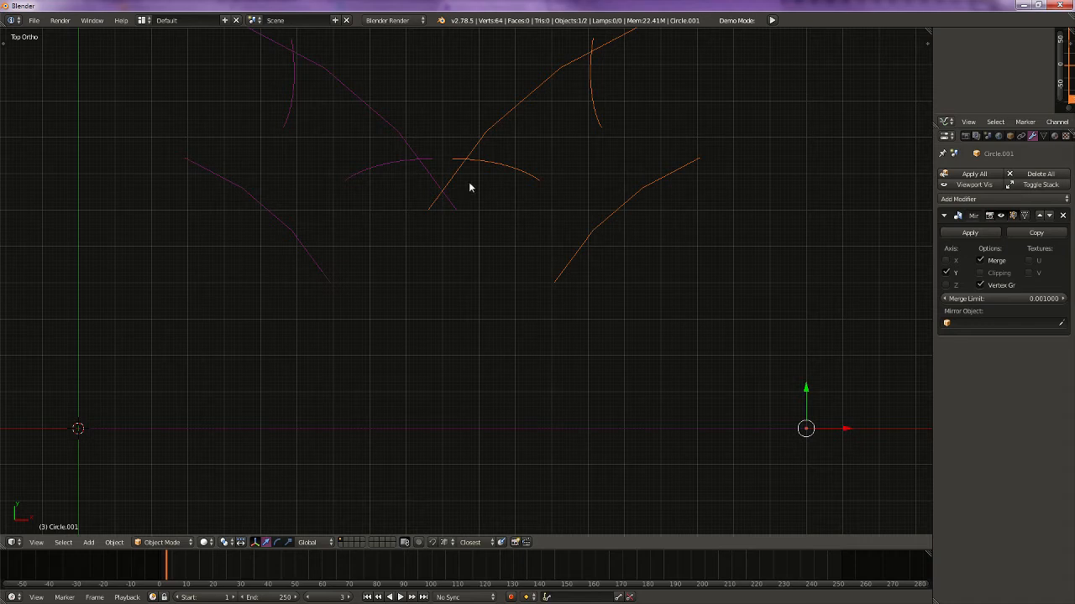
{"action": "key", "text": "Left"}
{"action": "key", "text": "Right"}
{"action": "key", "text": "Right"}
{"action": "key", "text": "Right"}
{"action": "key", "text": "Right"}
{"action": "key", "text": "Right"}
{"action": "key", "text": "Right"}
{"action": "scroll", "coordinate": [538, 220], "scroll_direction": "up", "scroll_amount": 5}
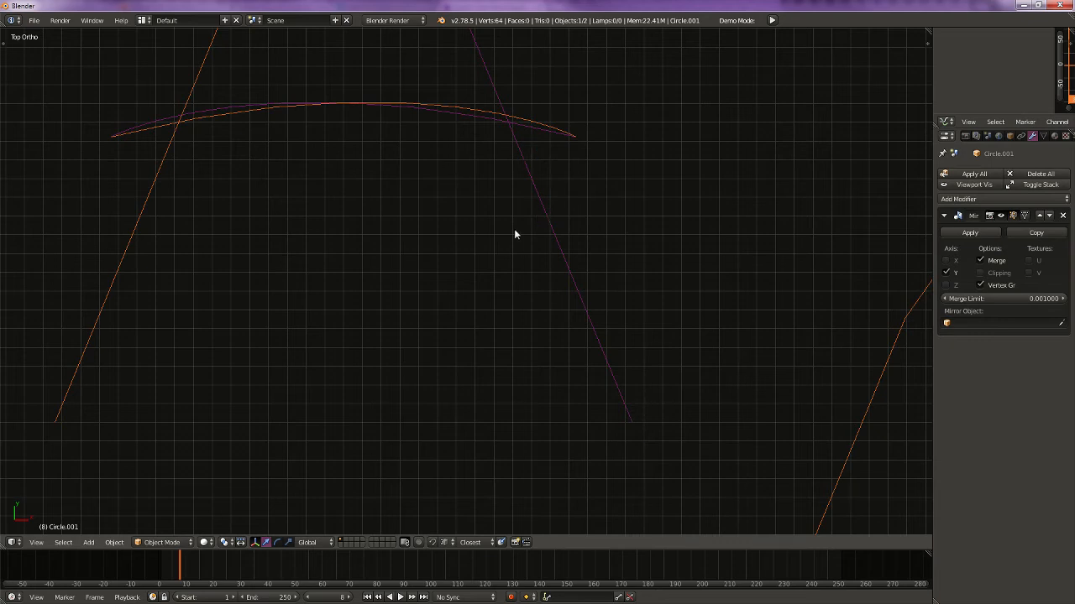
Step: Switch from Circle.001 to Circle in edit mode and select the end vertex of its short arc where both profiles overlap at frame 8
{"action": "key", "text": "Tab"}
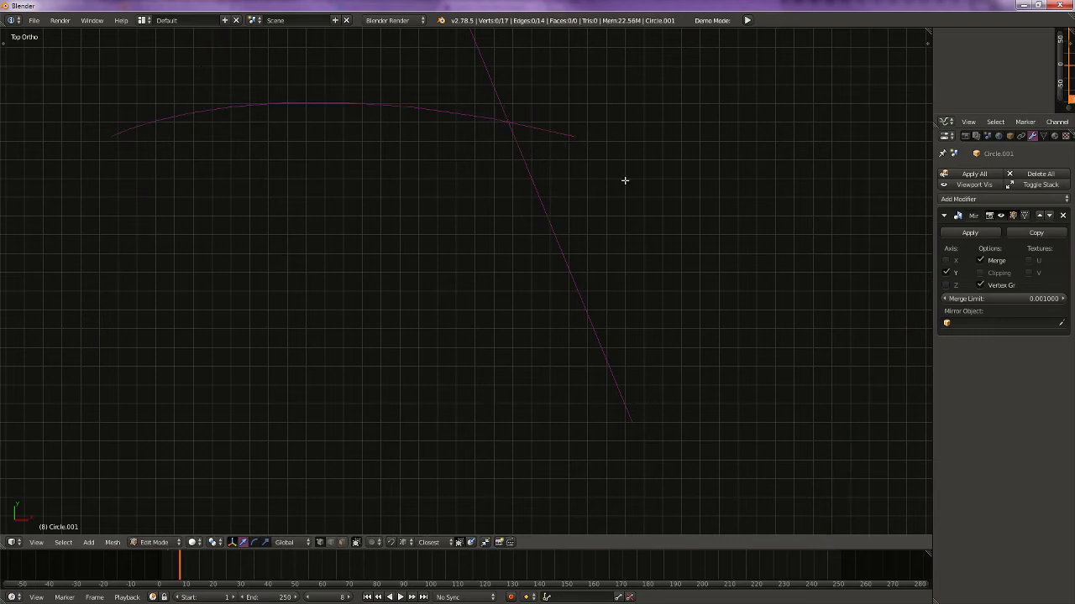
{"action": "key", "text": "Tab"}
{"action": "left_click", "coordinate": [434, 183]}
{"action": "scroll", "coordinate": [499, 134], "scroll_direction": "down", "scroll_amount": 4}
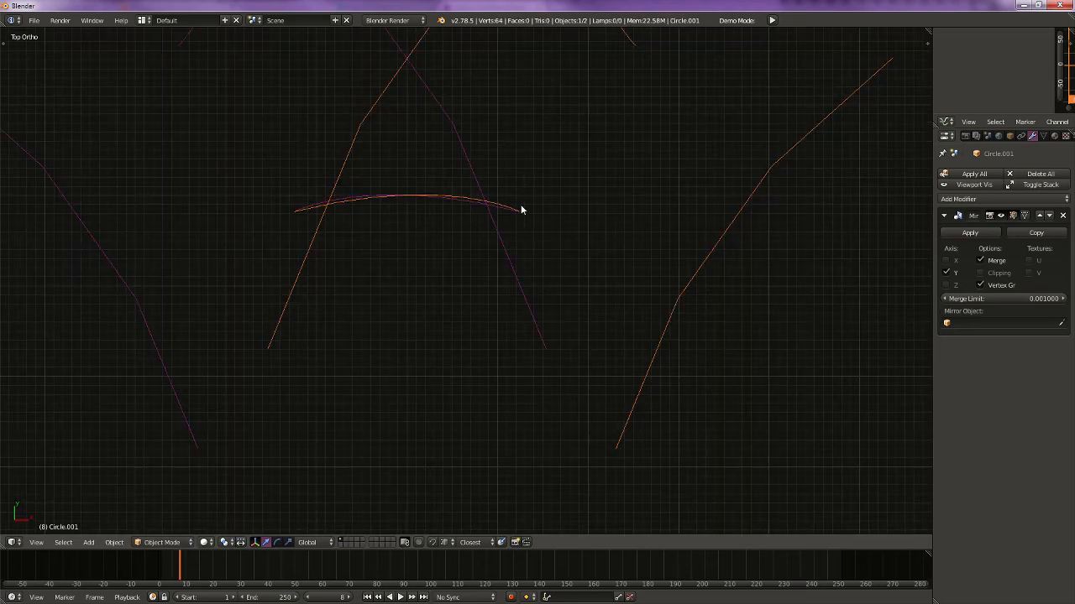
{"action": "key", "text": "Tab"}
{"action": "left_click", "coordinate": [658, 222]}
{"action": "scroll", "coordinate": [625, 181], "scroll_direction": "down", "scroll_amount": 3}
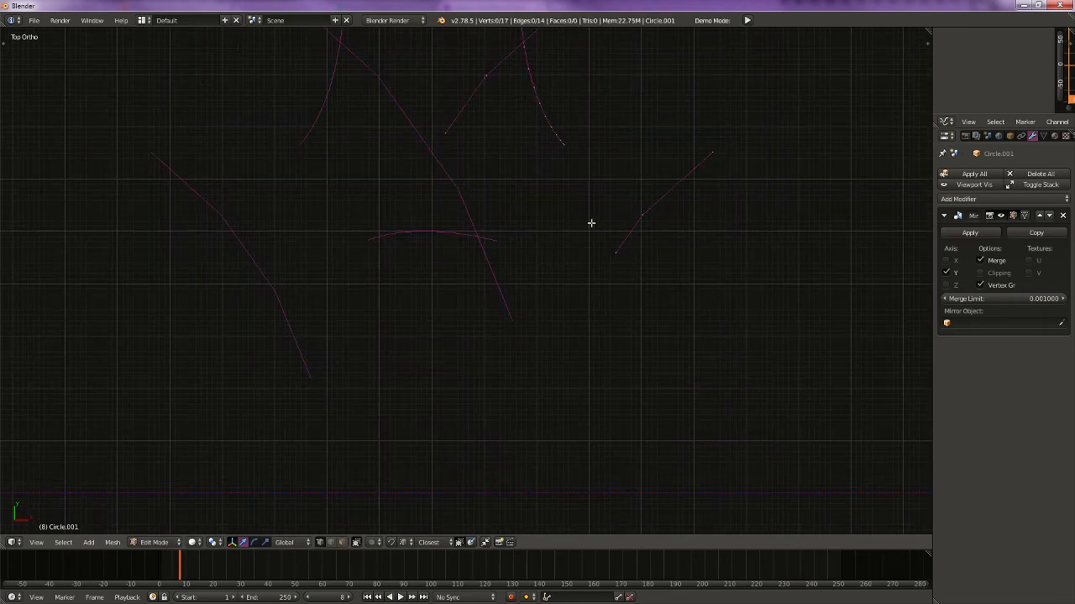
{"action": "key", "text": "Tab"}
{"action": "left_click", "coordinate": [486, 253]}
{"action": "right_click", "coordinate": [485, 253]}
{"action": "scroll", "coordinate": [540, 272], "scroll_direction": "up", "scroll_amount": 3}
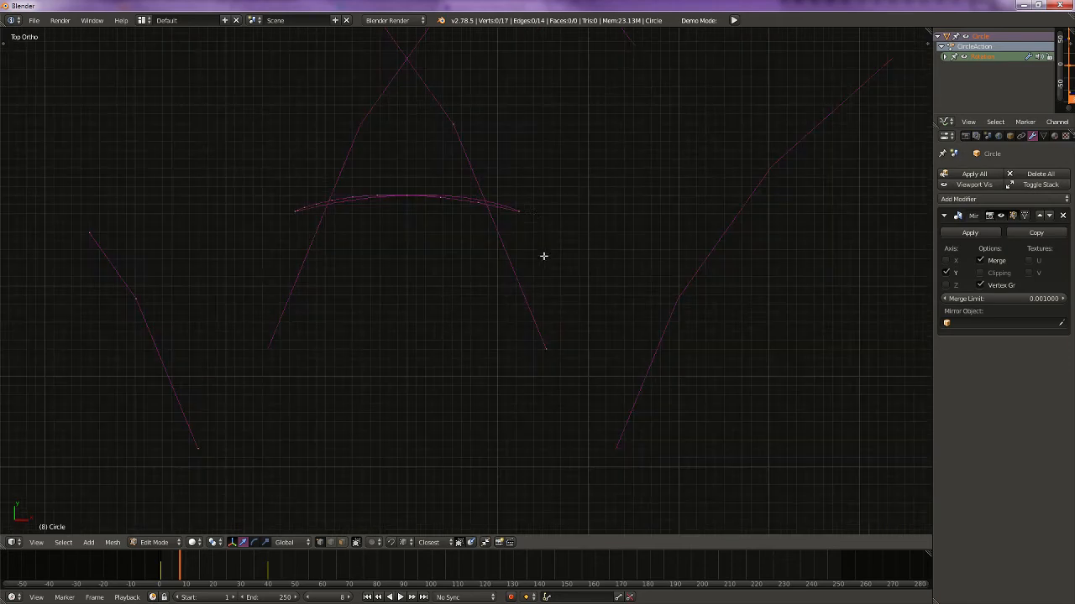
{"action": "right_click", "coordinate": [518, 209]}
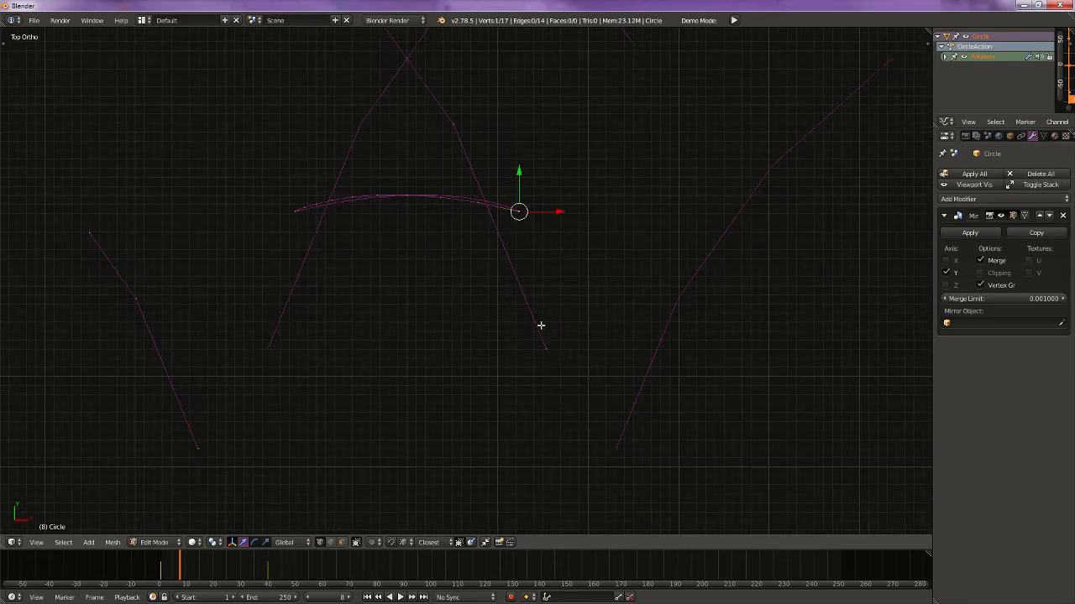
Step: Compare the selected arc end vertex's position at frames 8 and 9, and leave edit mode at frame 9
{"action": "key", "text": "Right"}
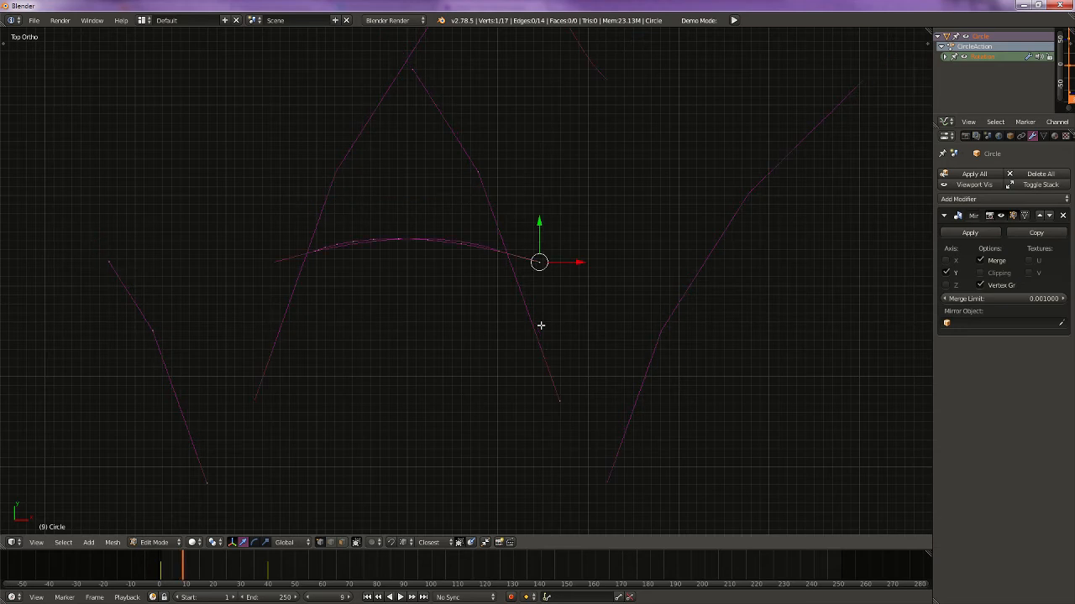
{"action": "key", "text": "Left"}
{"action": "key", "text": "Right"}
{"action": "key", "text": "Tab"}
Step: Try to apply the Mirror modifier on Circle.001
{"action": "right_click", "coordinate": [679, 307]}
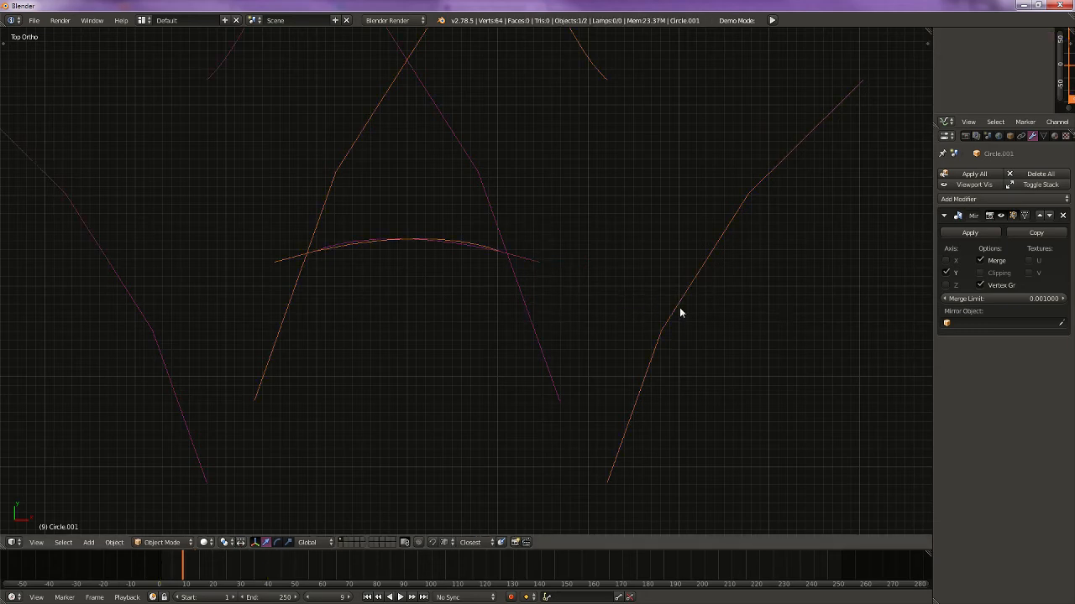
{"action": "scroll", "coordinate": [680, 312], "scroll_direction": "down", "scroll_amount": 5}
{"action": "left_click", "coordinate": [970, 232]}
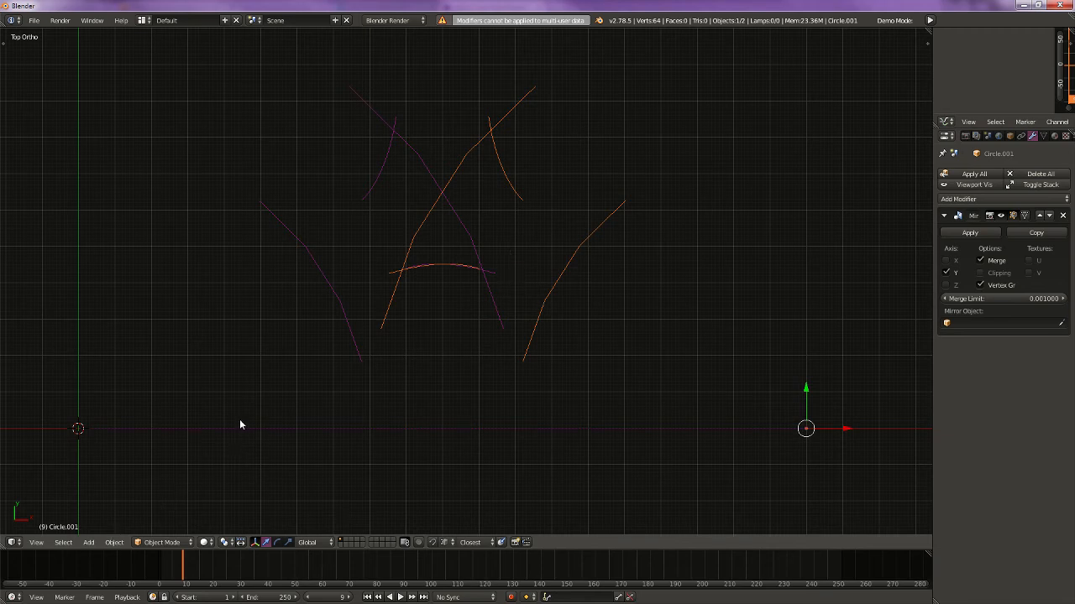
Step: Make Circle.001 single-user for Object & Data on the selected objects only, and apply Circle's Mirror modifier
{"action": "left_click", "coordinate": [115, 542]}
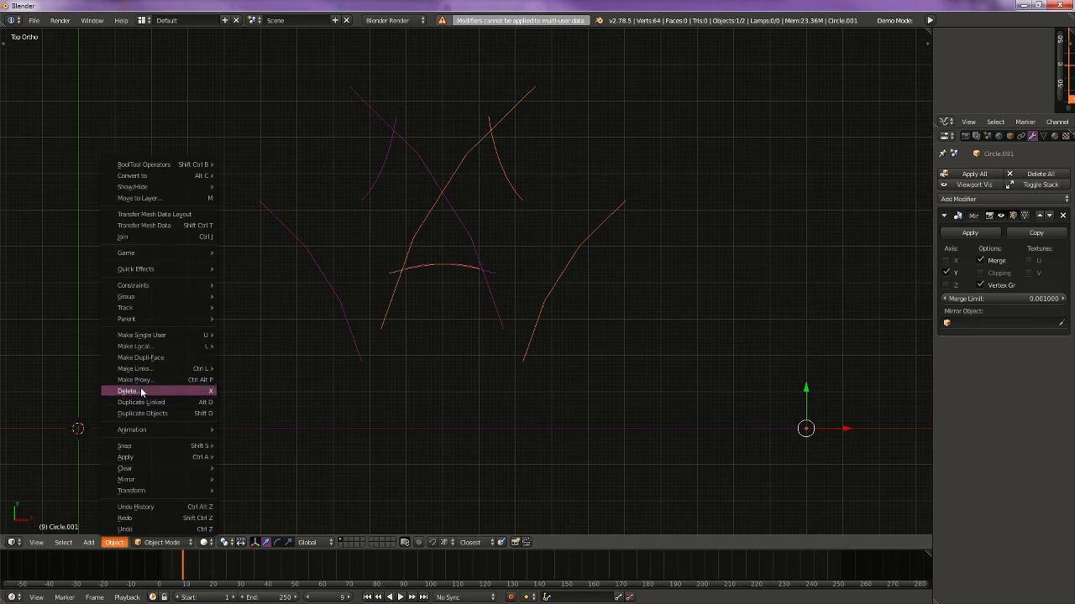
{"action": "mouse_move", "coordinate": [148, 345]}
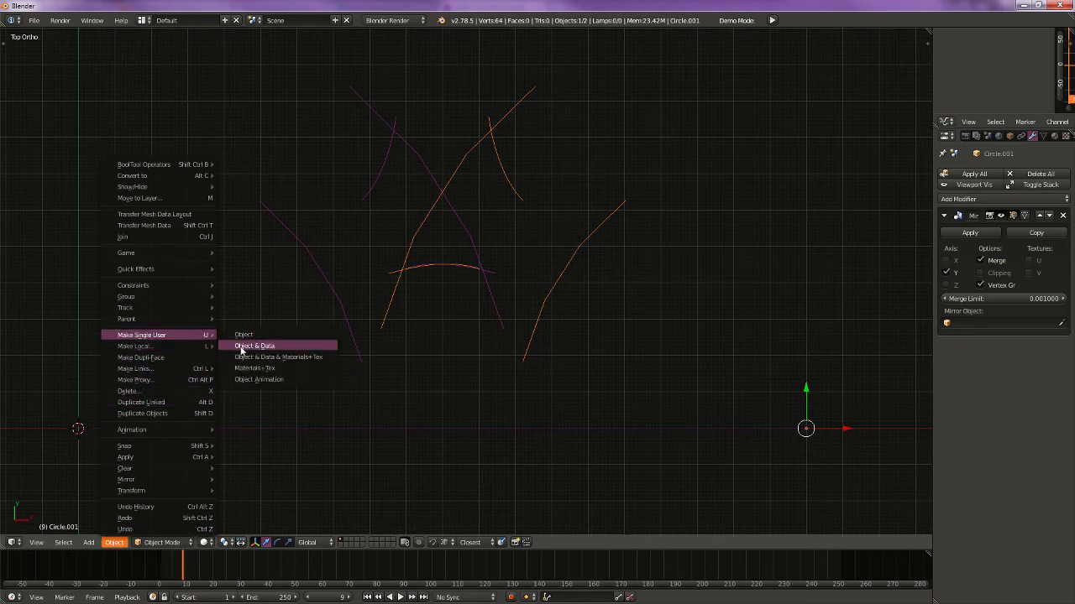
{"action": "left_click", "coordinate": [274, 351]}
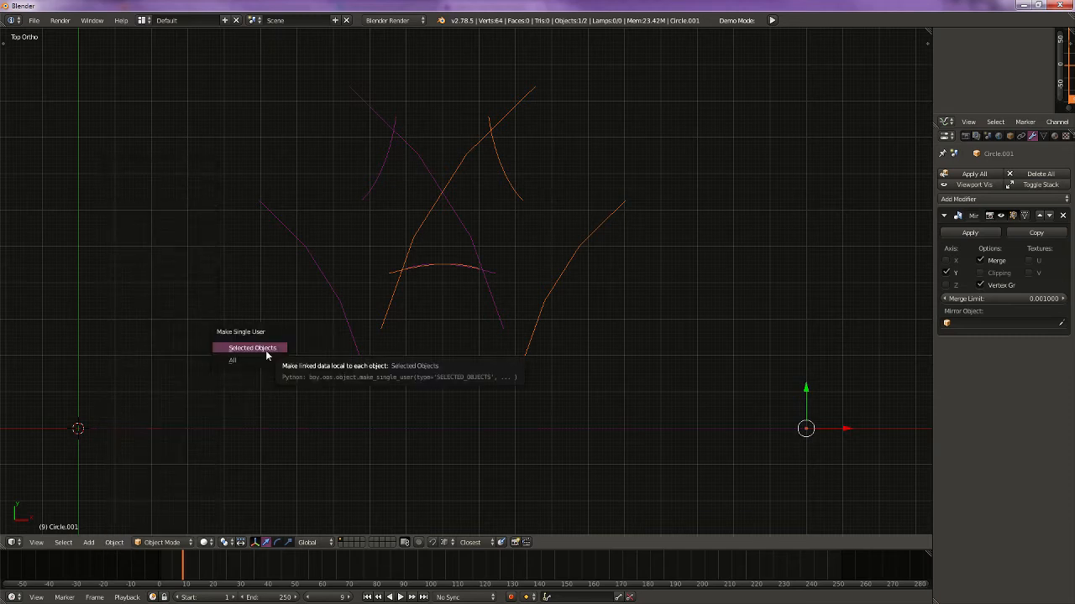
{"action": "left_click", "coordinate": [265, 350]}
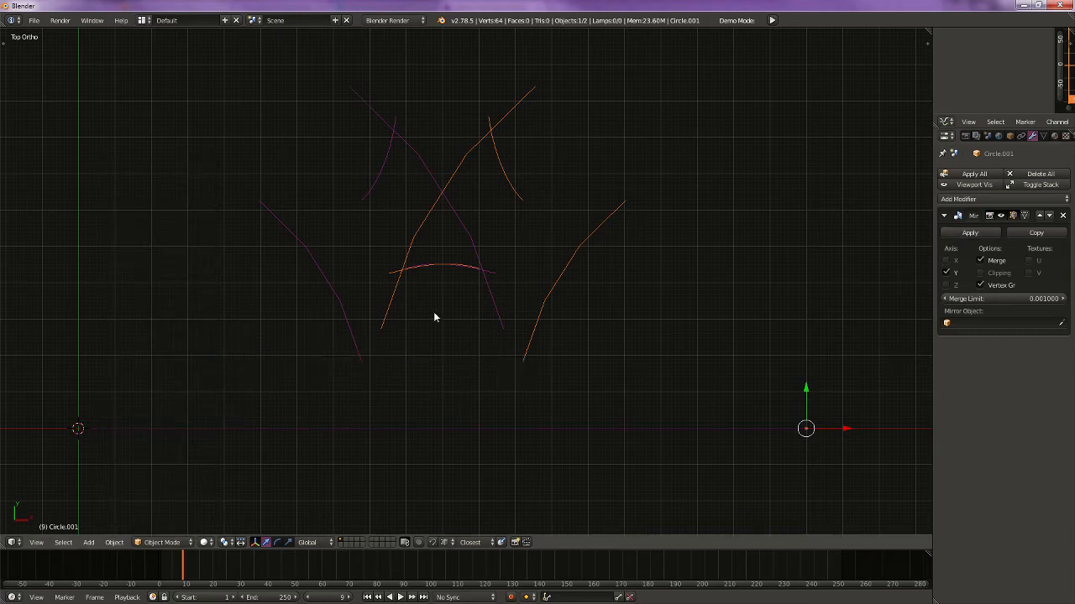
{"action": "right_click", "coordinate": [500, 314]}
{"action": "left_click", "coordinate": [970, 233]}
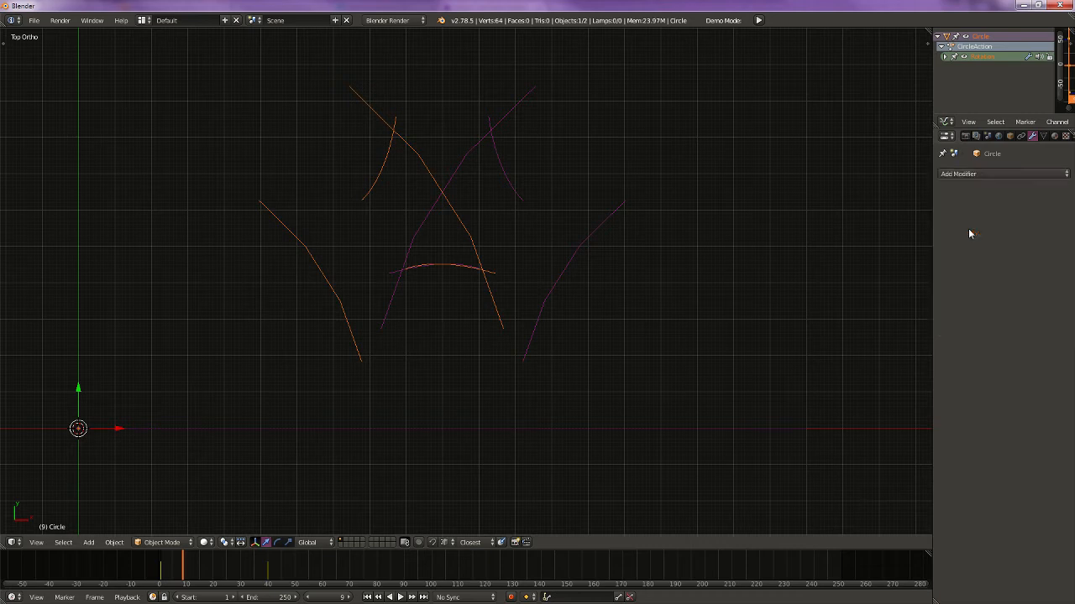
Step: Link Circle's object data to Circle.001 with Circle as the active object, and check the shared mesh in edit mode
{"action": "right_click", "coordinate": [538, 334]}
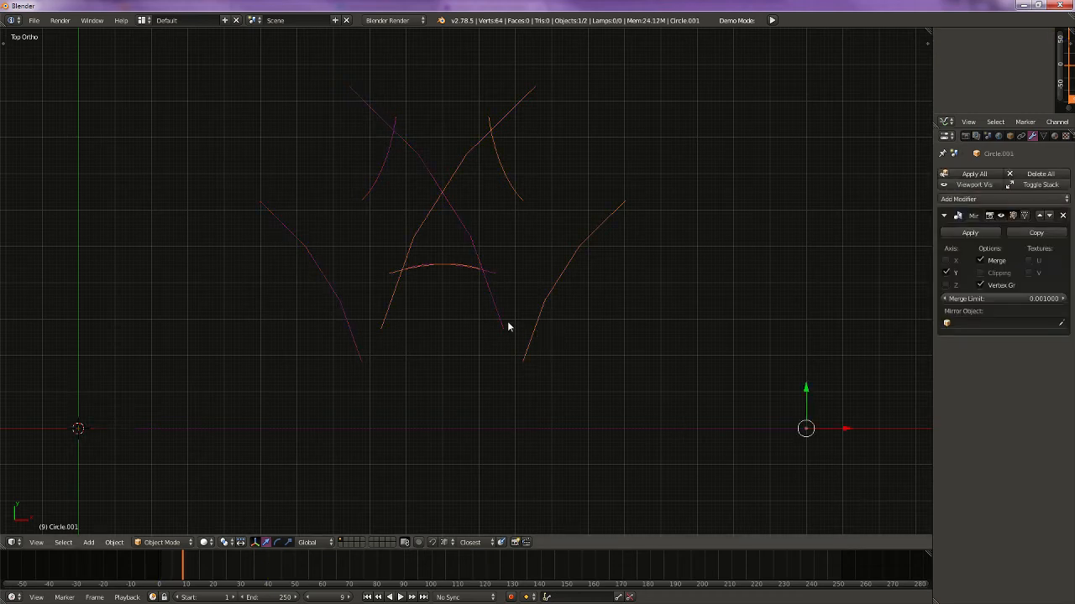
{"action": "right_click", "coordinate": [504, 319]}
{"action": "right_click", "coordinate": [544, 314]}
{"action": "right_click", "coordinate": [495, 297], "text": "shift"}
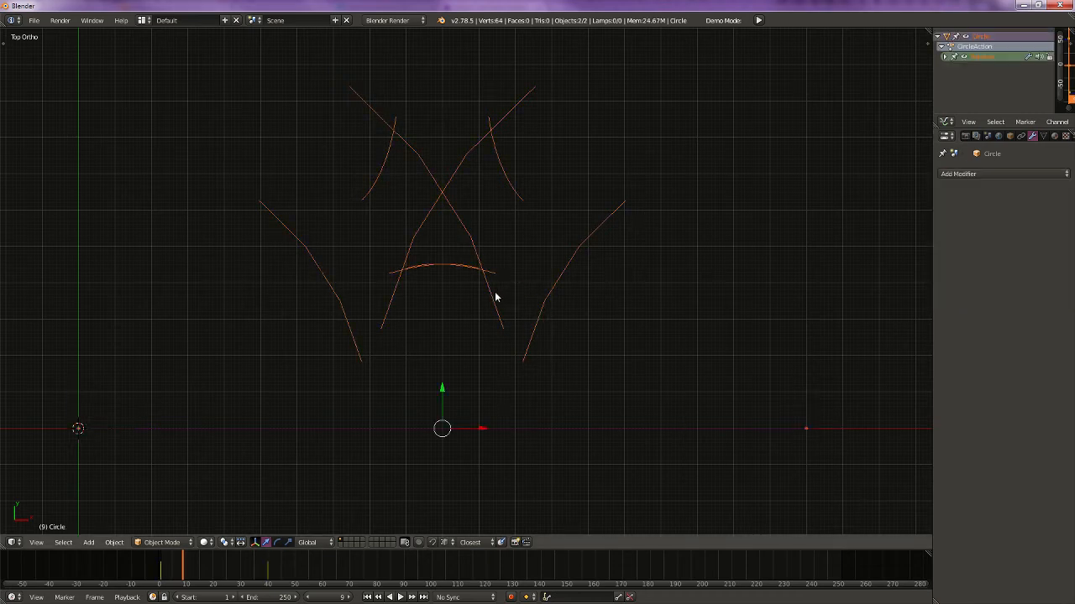
{"action": "left_click", "coordinate": [114, 542]}
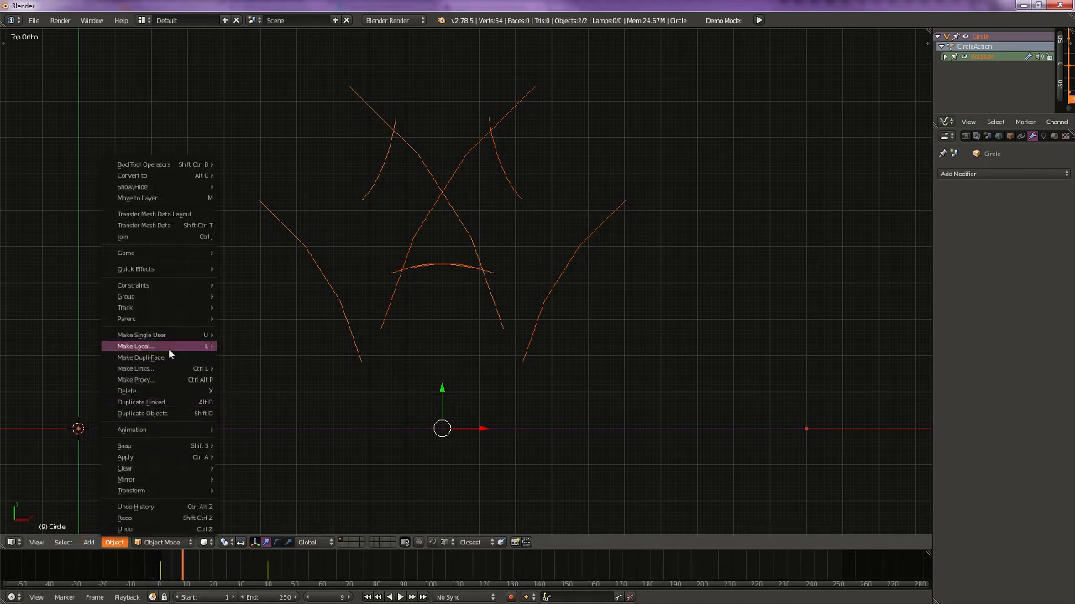
{"action": "mouse_move", "coordinate": [163, 369]}
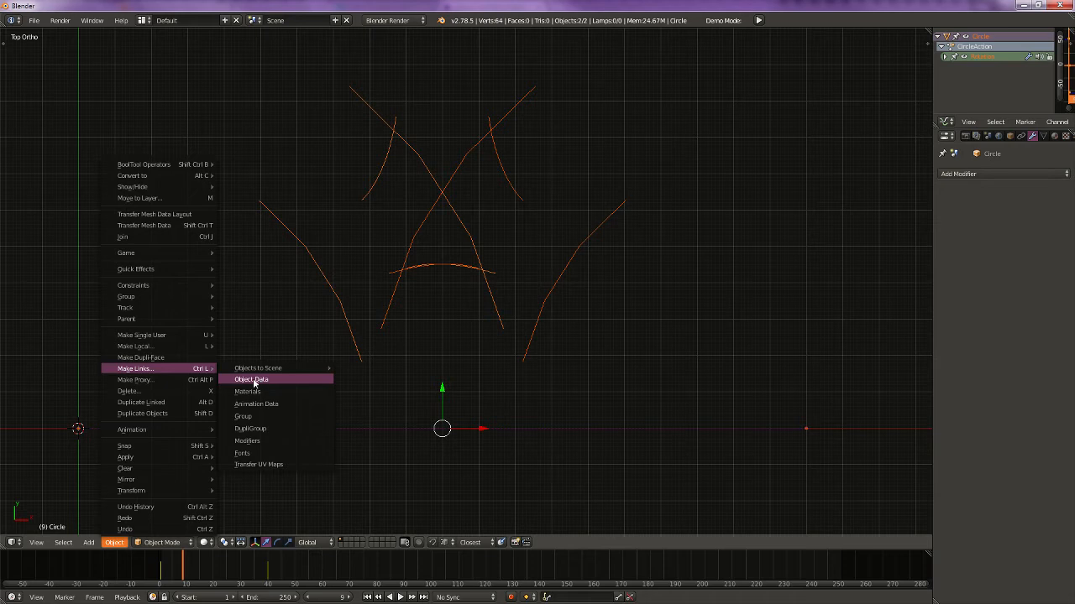
{"action": "left_click", "coordinate": [254, 380]}
{"action": "key", "text": "Tab"}
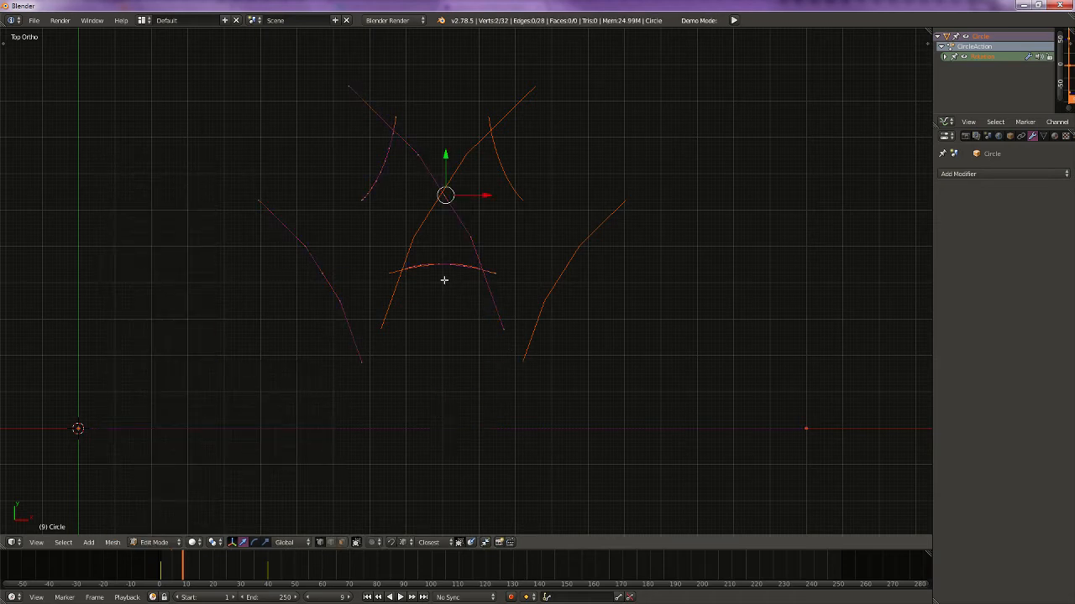
{"action": "key", "text": "Tab"}
Step: Remove the Mirror modifier from Circle.001 and put it into edit mode
{"action": "right_click", "coordinate": [537, 314]}
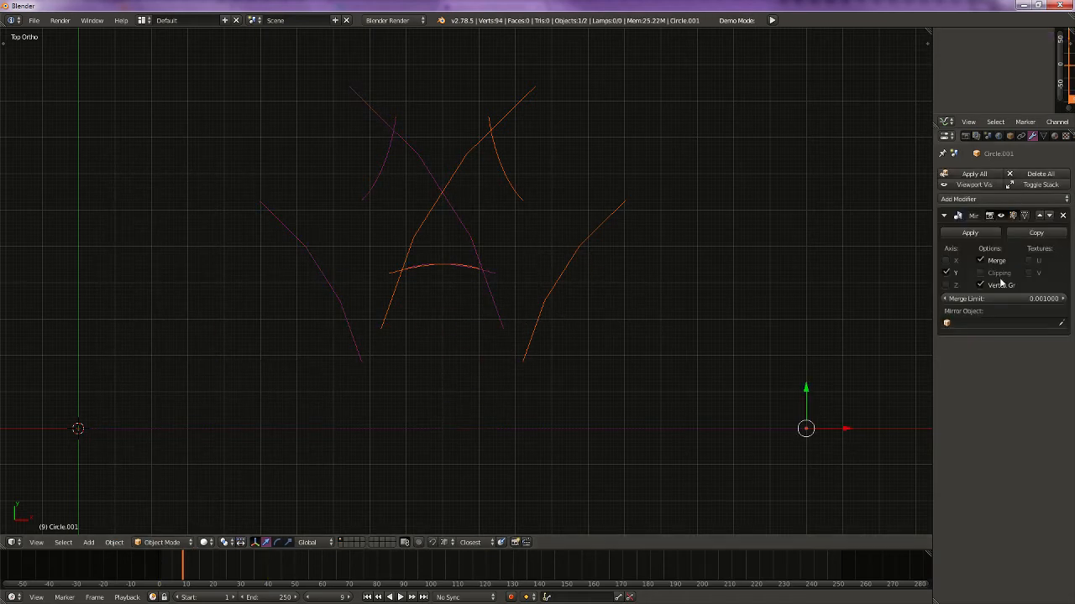
{"action": "left_click", "coordinate": [1062, 215]}
{"action": "key", "text": "ctrl+Tab"}
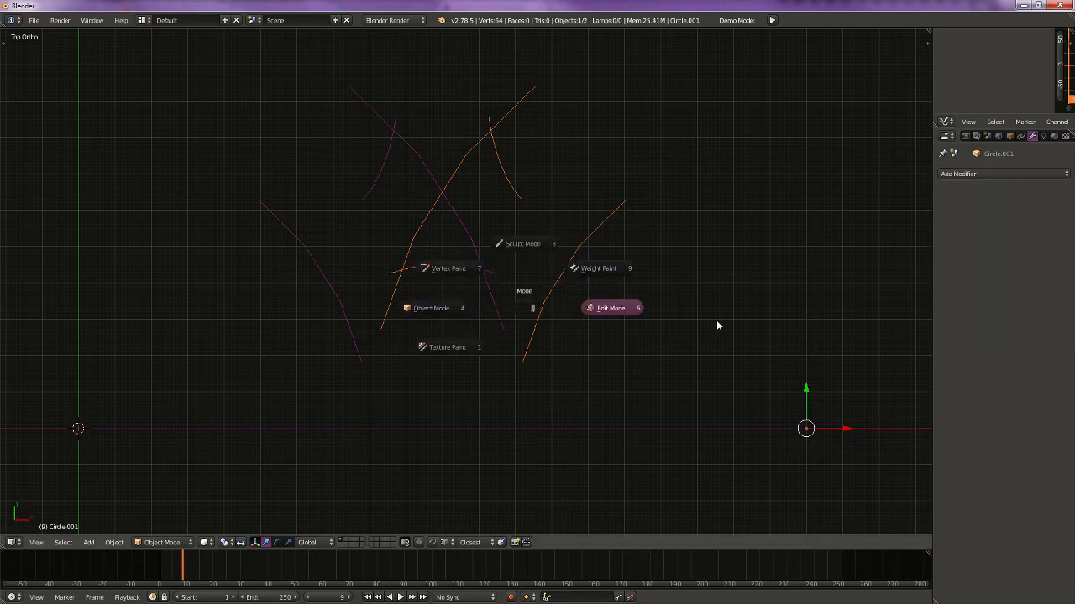
{"action": "left_click", "coordinate": [621, 312]}
Step: Try to move the short arc's end vertex in Circle.001 onto the mating gear's arc tip at frames 8 and 9, and undo it
{"action": "scroll", "coordinate": [536, 267], "scroll_direction": "up", "scroll_amount": 3}
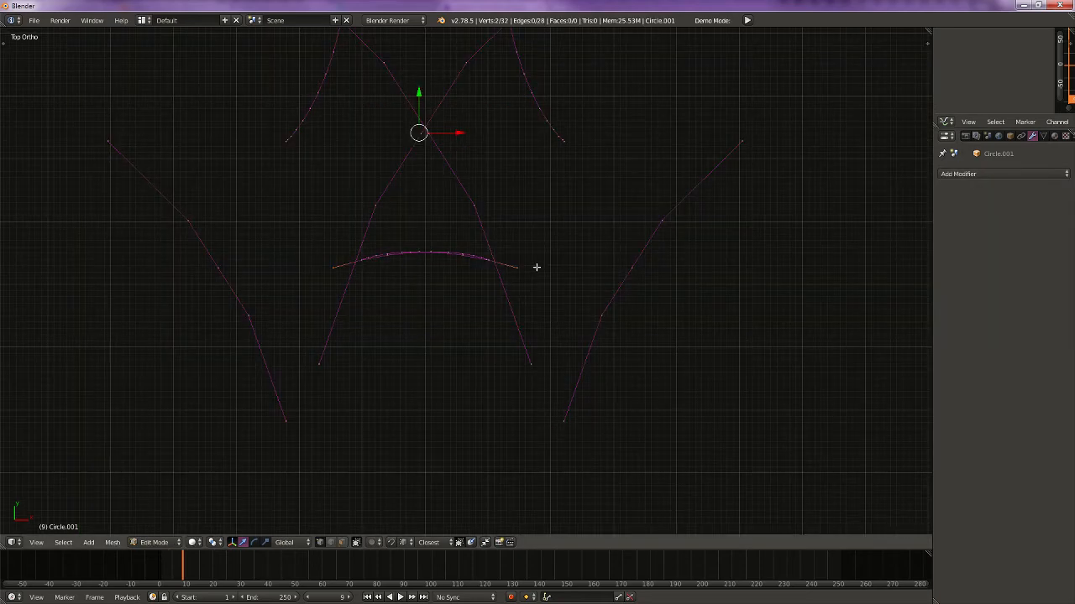
{"action": "scroll", "coordinate": [499, 281], "scroll_direction": "up", "scroll_amount": 4}
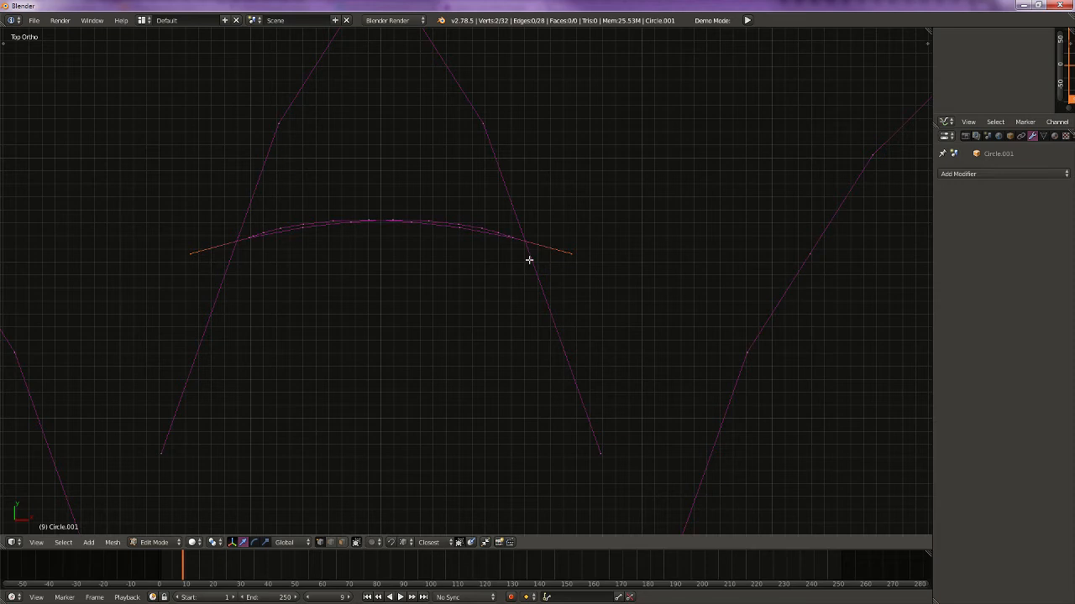
{"action": "key", "text": "Left"}
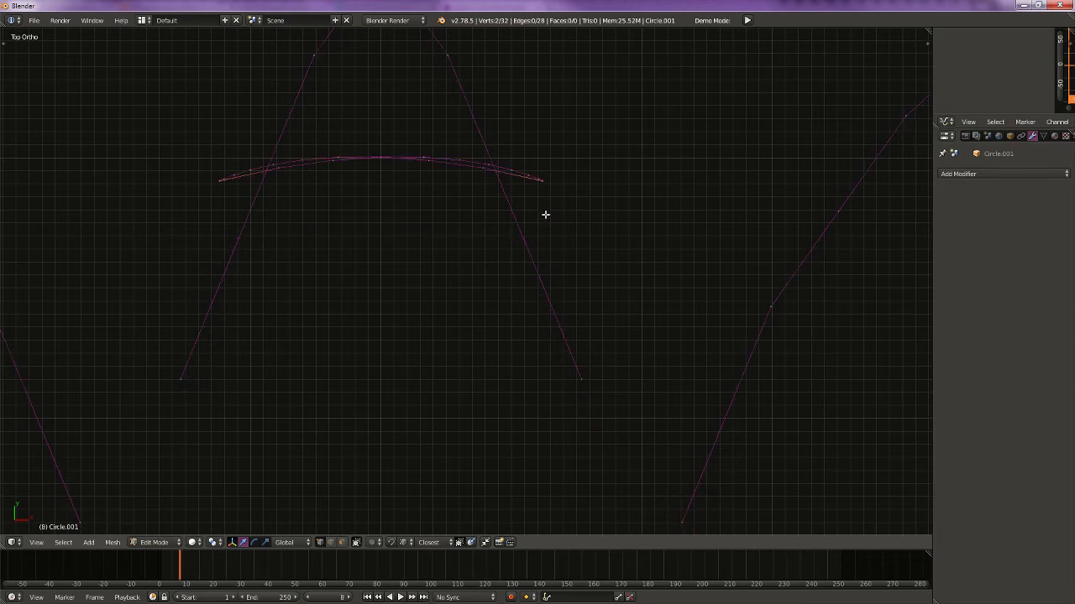
{"action": "right_click", "coordinate": [541, 178]}
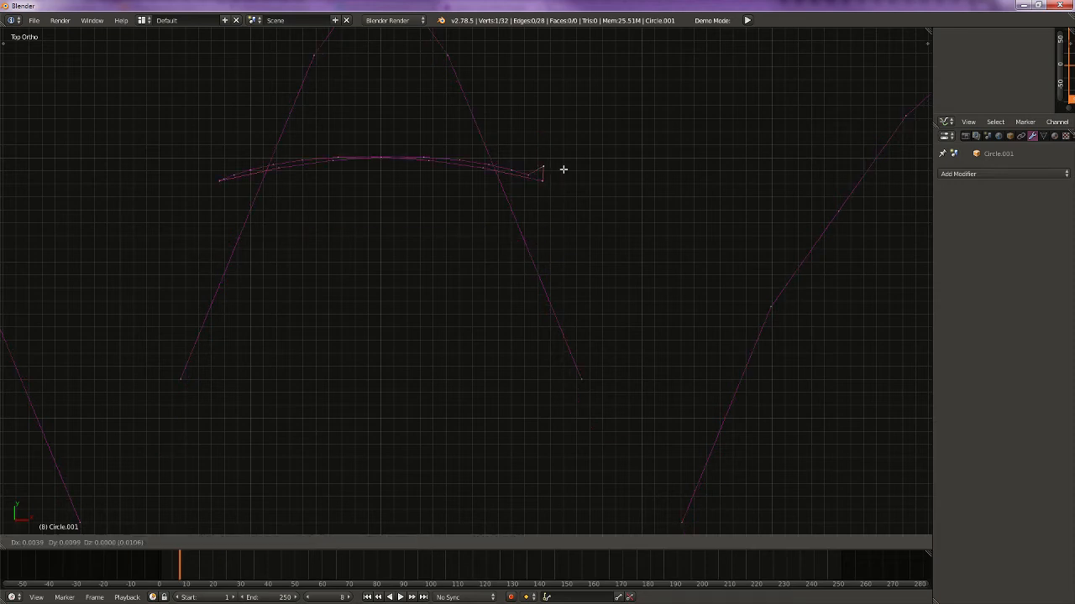
{"action": "key", "text": "Right"}
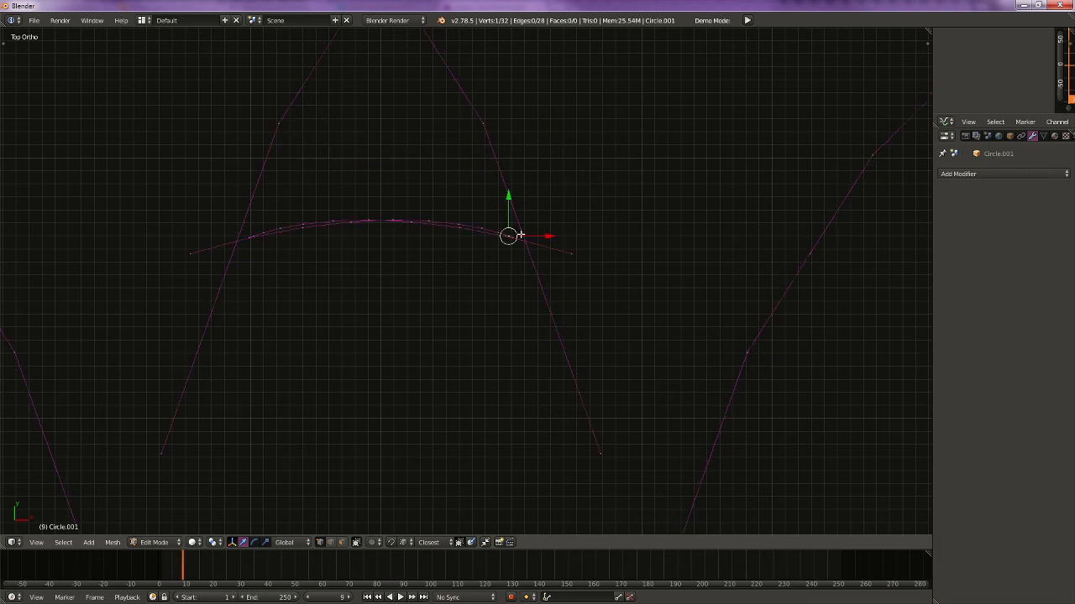
{"action": "key", "text": "g"}
{"action": "left_click", "coordinate": [570, 249]}
{"action": "right_click", "coordinate": [571, 253]}
{"action": "key", "text": "Right"}
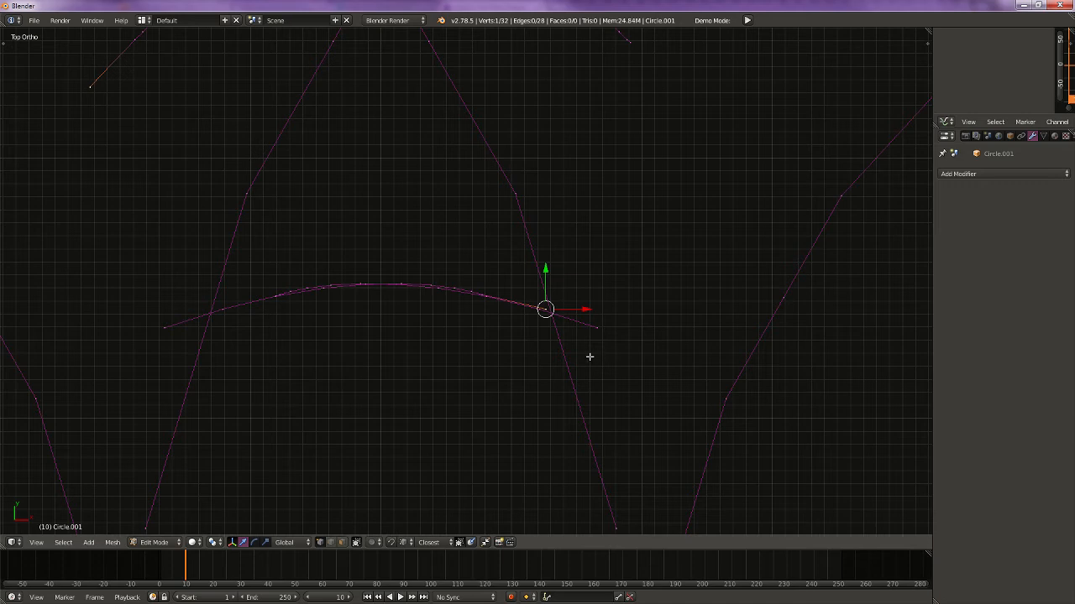
{"action": "key", "text": "ctrl+z"}
{"action": "key", "text": "Left"}
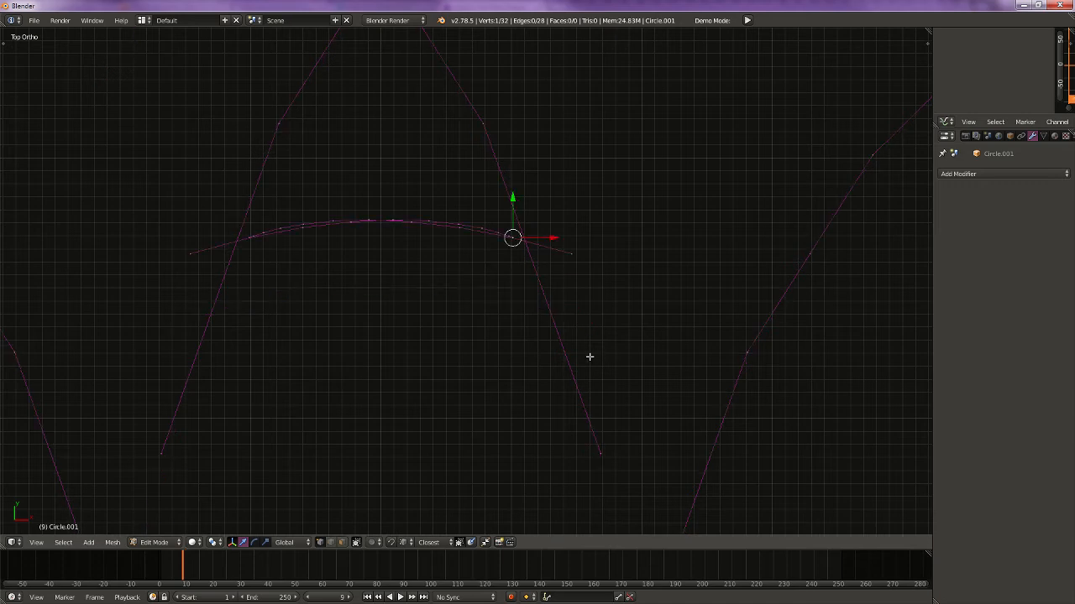
Step: Extrude the short arc's end vertex onto the mating gear's arc tip at frame 9 and again at frame 10
{"action": "key", "text": "e"}
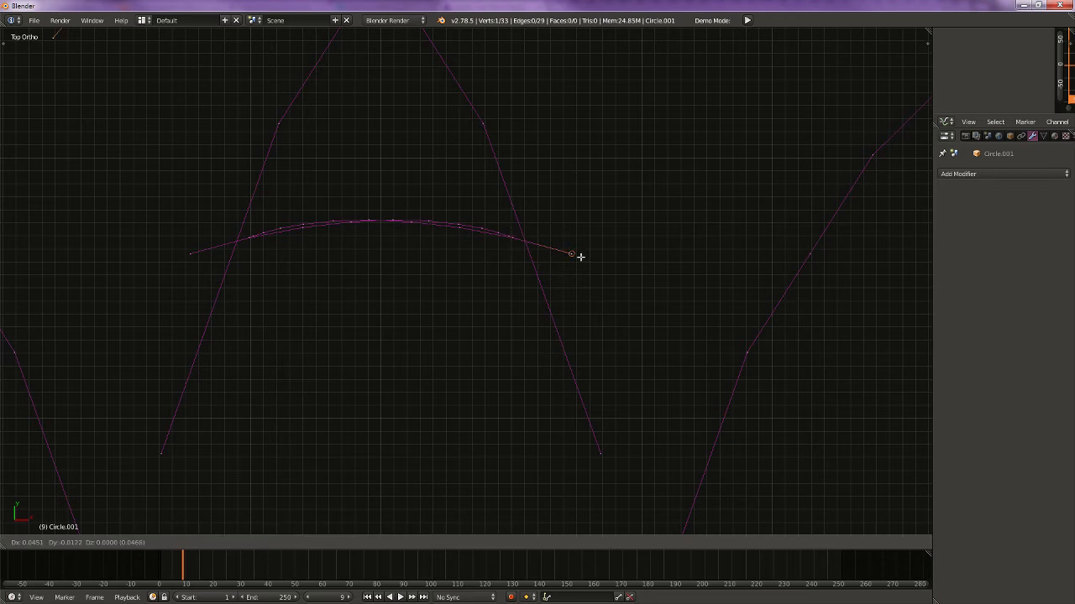
{"action": "left_click", "coordinate": [581, 254]}
{"action": "key", "text": "Right"}
{"action": "key", "text": "Left"}
{"action": "key", "text": "Left"}
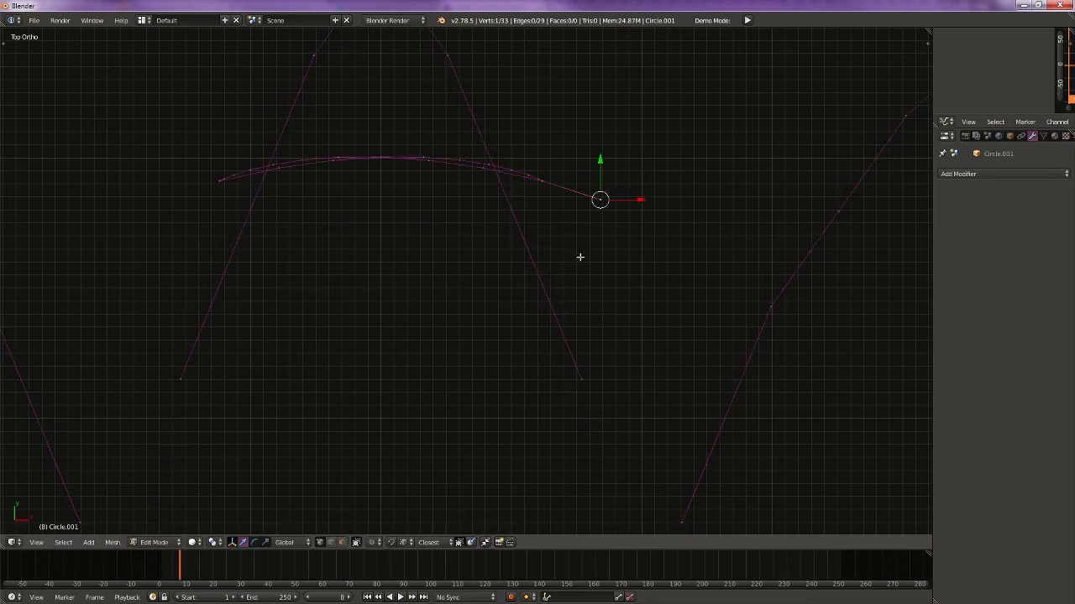
{"action": "key", "text": "Right"}
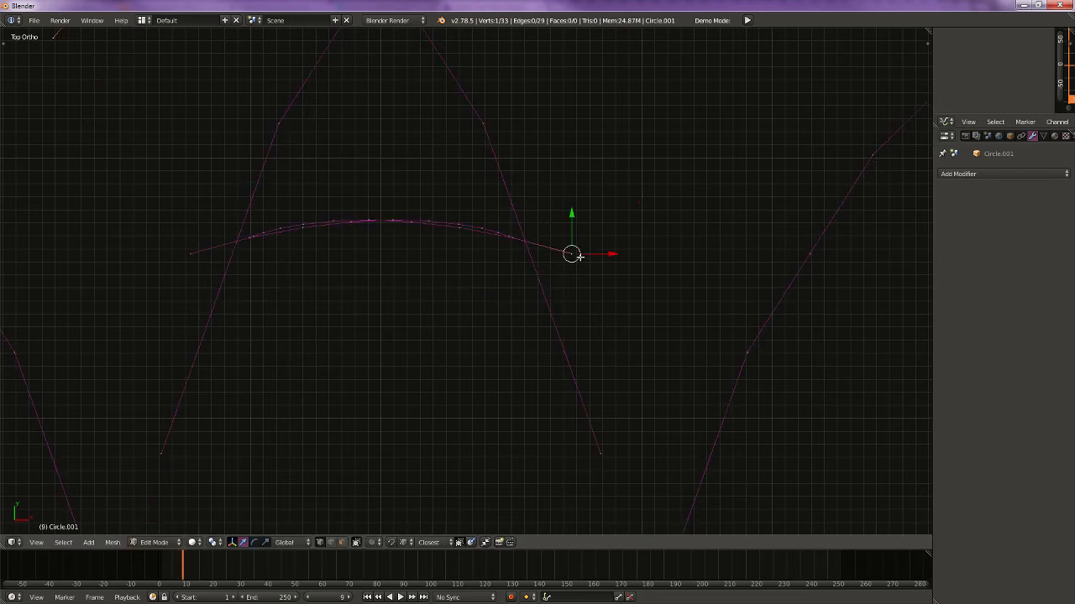
{"action": "key", "text": "Right"}
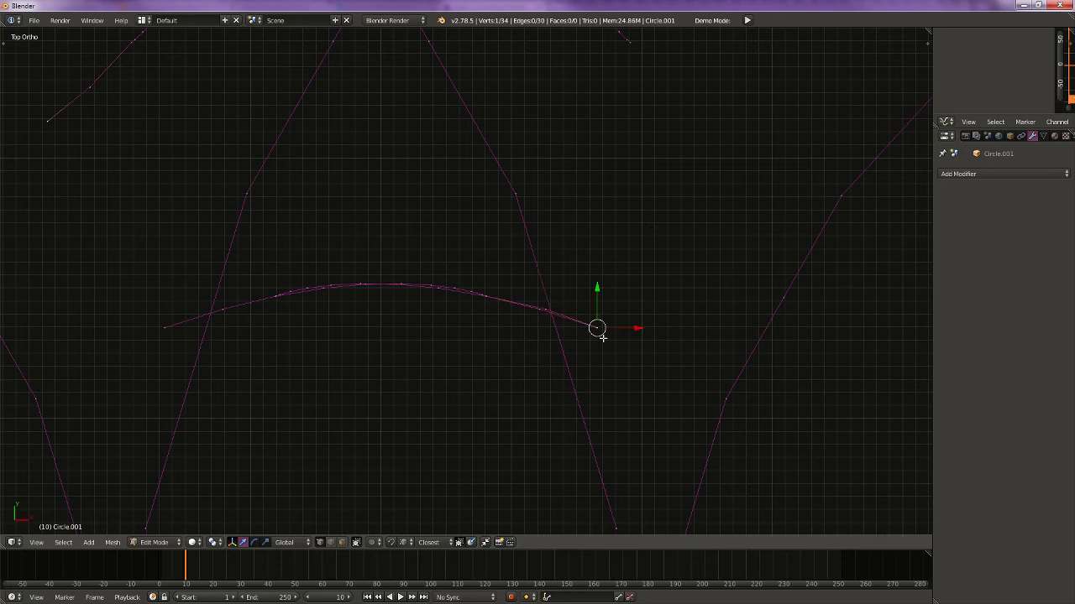
Step: Continue the traced curve with one vertex on the mating arc's tip at each of frames 11 to 14
{"action": "key", "text": "Right"}
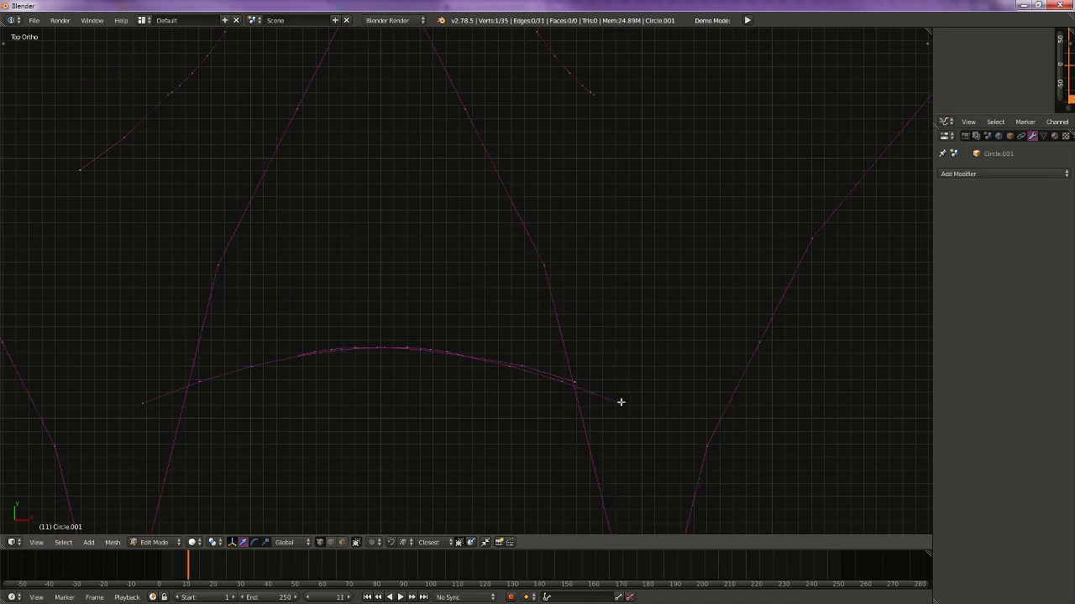
{"action": "left_click", "coordinate": [621, 403], "text": "ctrl"}
{"action": "key", "text": "Right"}
{"action": "left_click", "coordinate": [639, 479], "text": "ctrl"}
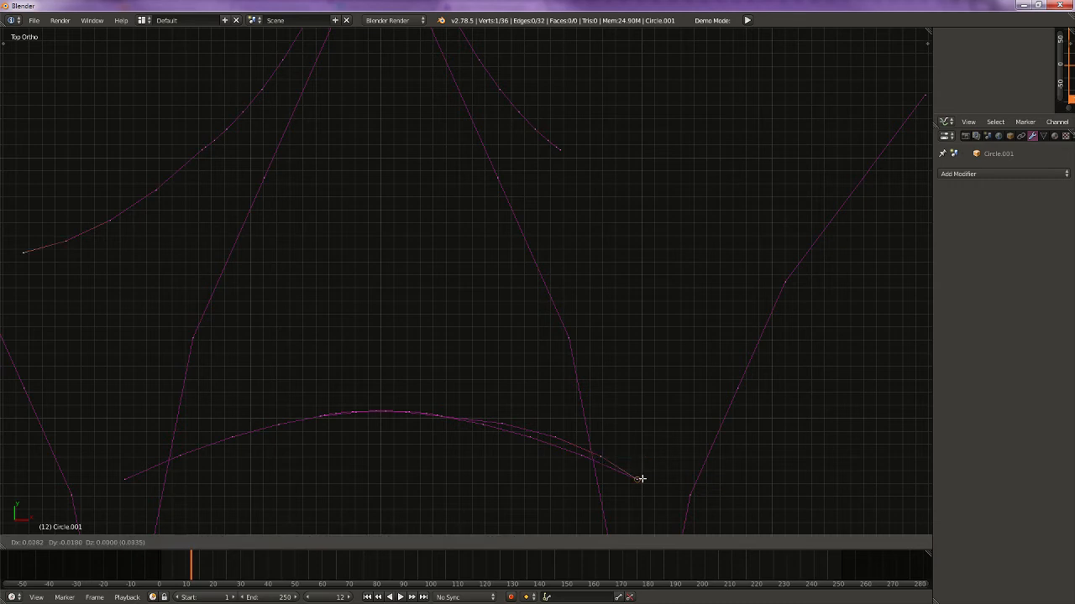
{"action": "key", "text": "Right"}
{"action": "key", "text": "Right"}
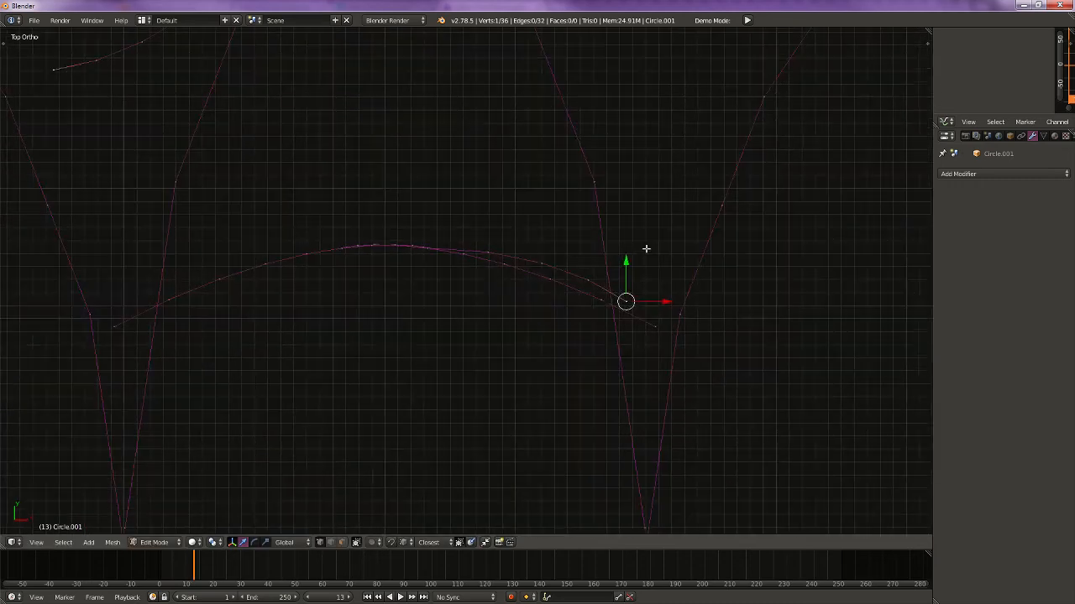
{"action": "left_click", "coordinate": [654, 327], "text": "ctrl"}
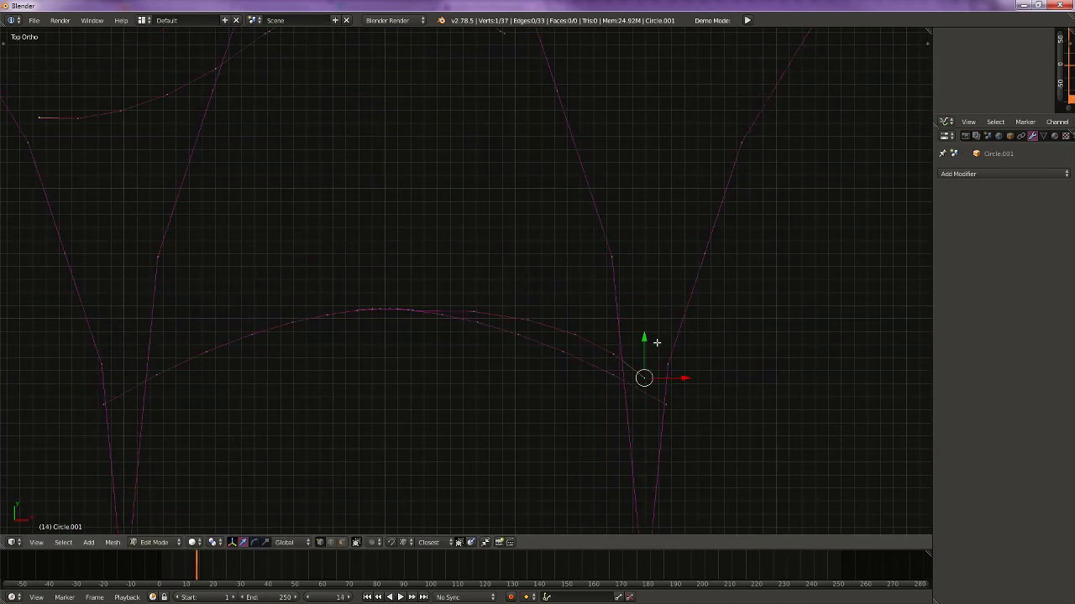
{"action": "left_click", "coordinate": [668, 401], "text": "ctrl"}
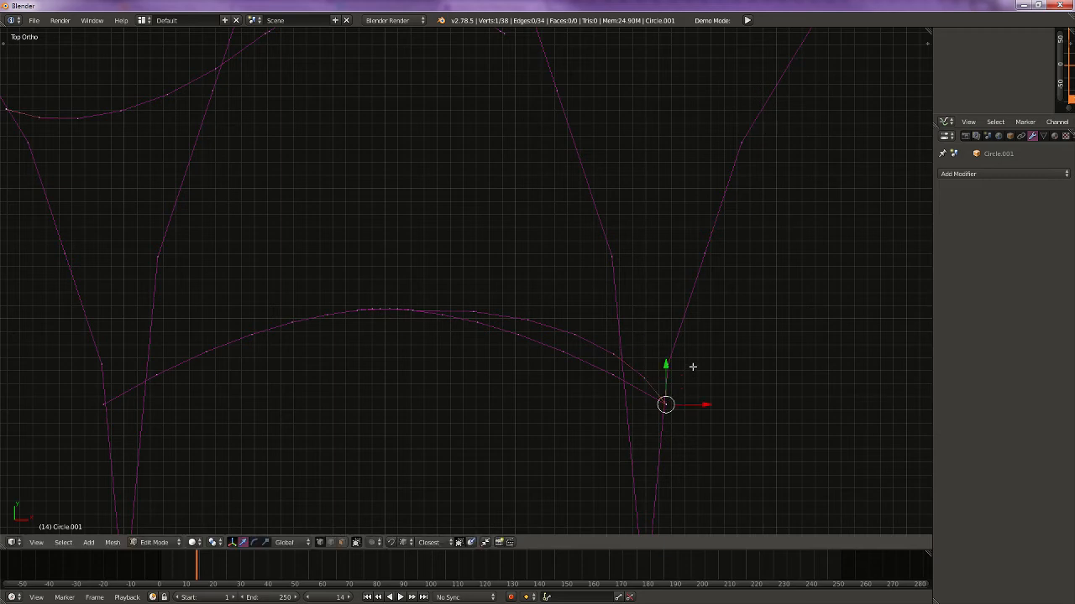
Step: Select the whole outer tooth flank and go back from frame 14 to frame 1, comparing it with the traced curve
{"action": "scroll", "coordinate": [683, 365], "scroll_direction": "down", "scroll_amount": 5}
{"action": "key", "text": "l"}
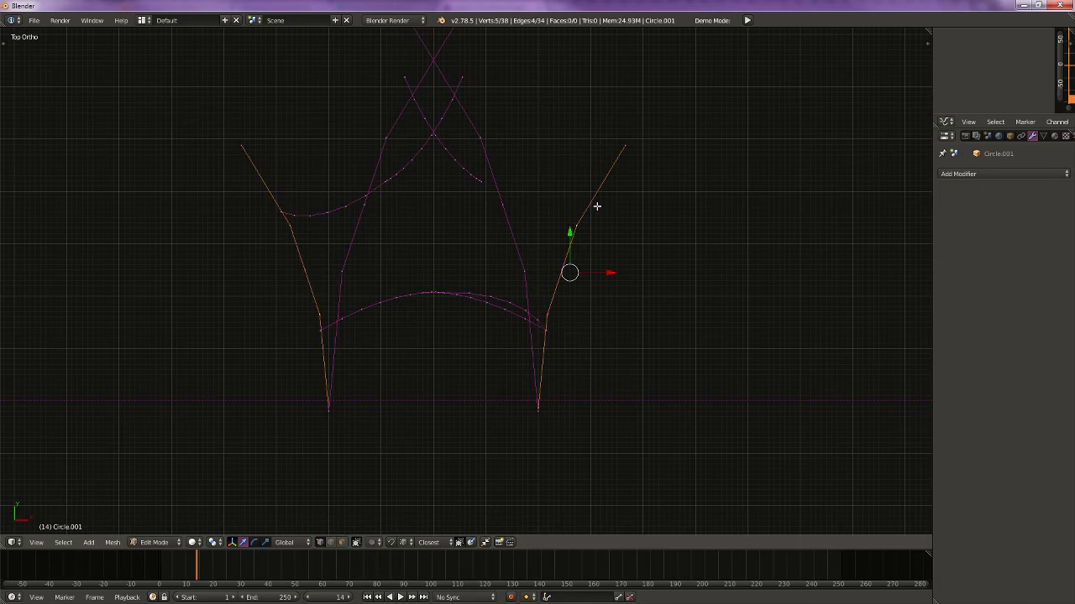
{"action": "scroll", "coordinate": [608, 304], "scroll_direction": "up", "scroll_amount": 1}
{"action": "key", "text": "Left"}
{"action": "key", "text": "Left"}
{"action": "key", "text": "Left"}
{"action": "key", "text": "Left"}
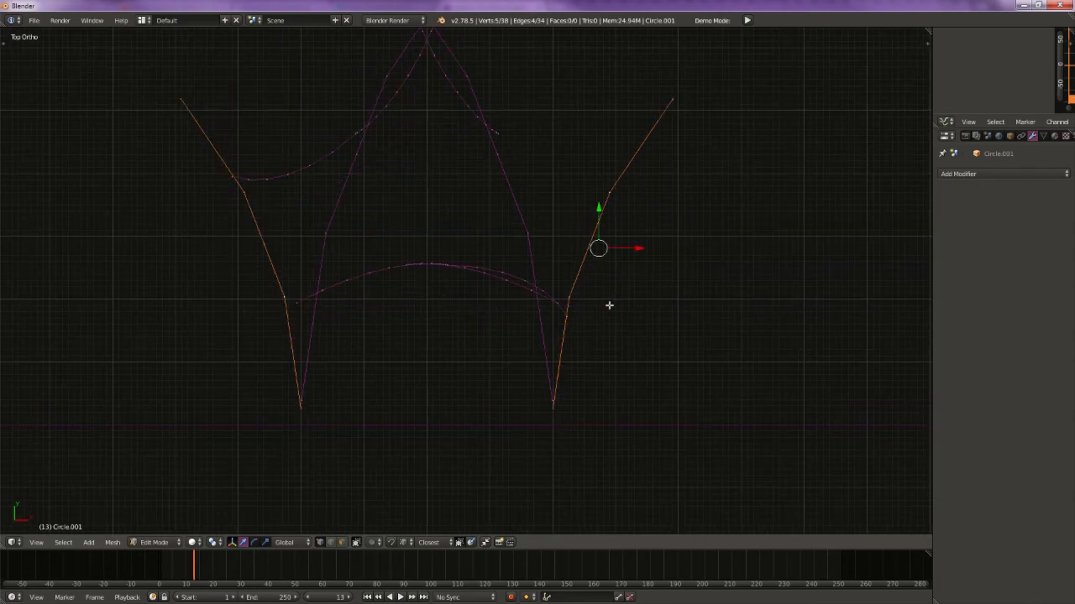
{"action": "key", "text": "Left"}
{"action": "key", "text": "Left"}
{"action": "key", "text": "Left"}
{"action": "key", "text": "Left"}
{"action": "key", "text": "Left"}
{"action": "scroll", "coordinate": [609, 305], "scroll_direction": "down", "scroll_amount": 2}
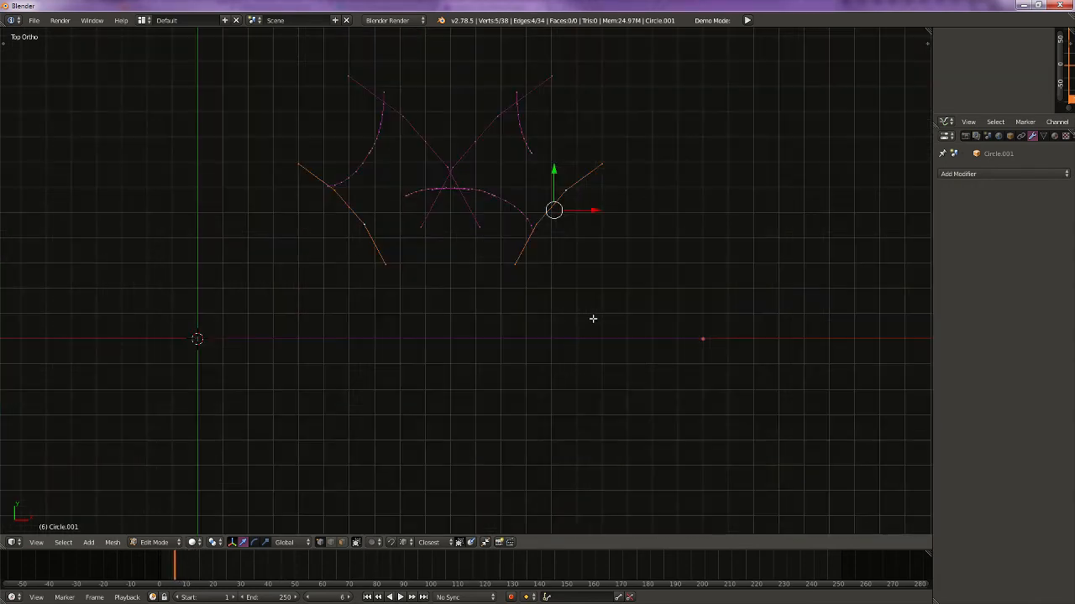
{"action": "key", "text": "Left"}
{"action": "key", "text": "Left"}
{"action": "key", "text": "Left"}
{"action": "key", "text": "Left"}
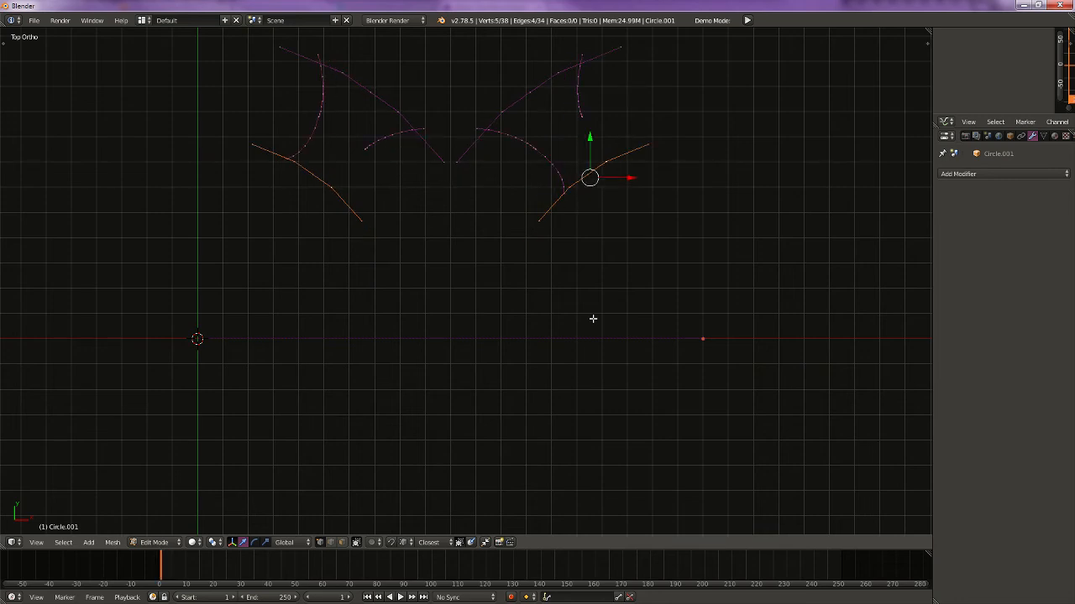
Step: Go forward through the early frames and back to frame 1, examining how the traced curve moves against the outer flank
{"action": "key", "text": "Right"}
{"action": "key", "text": "Right"}
{"action": "key", "text": "Right"}
{"action": "key", "text": "Right"}
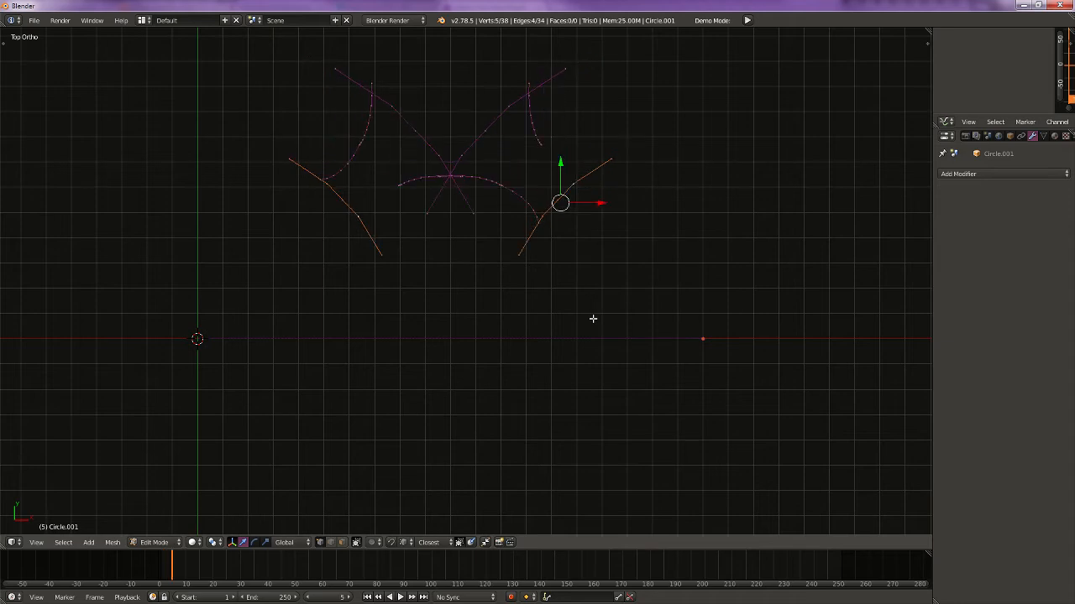
{"action": "key", "text": "Right"}
{"action": "key", "text": "Right"}
{"action": "key", "text": "Right"}
{"action": "key", "text": "Right"}
{"action": "key", "text": "Right"}
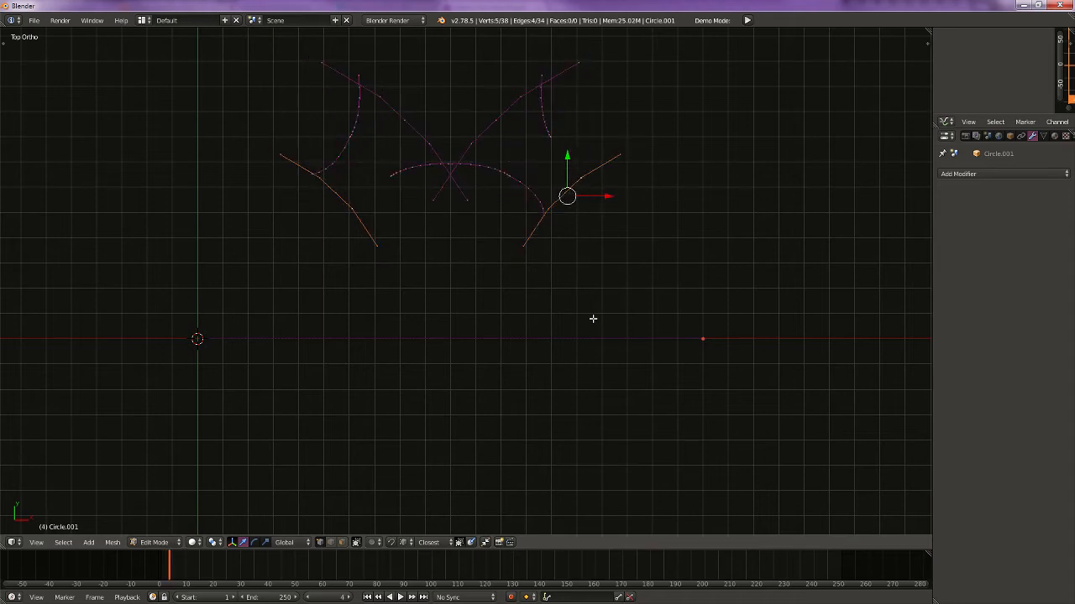
{"action": "key", "text": "Left"}
{"action": "key", "text": "Left"}
{"action": "key", "text": "Left"}
{"action": "key", "text": "Left"}
{"action": "key", "text": "Left"}
{"action": "key", "text": "Left"}
{"action": "key", "text": "Left"}
{"action": "key", "text": "Left"}
{"action": "key", "text": "Left"}
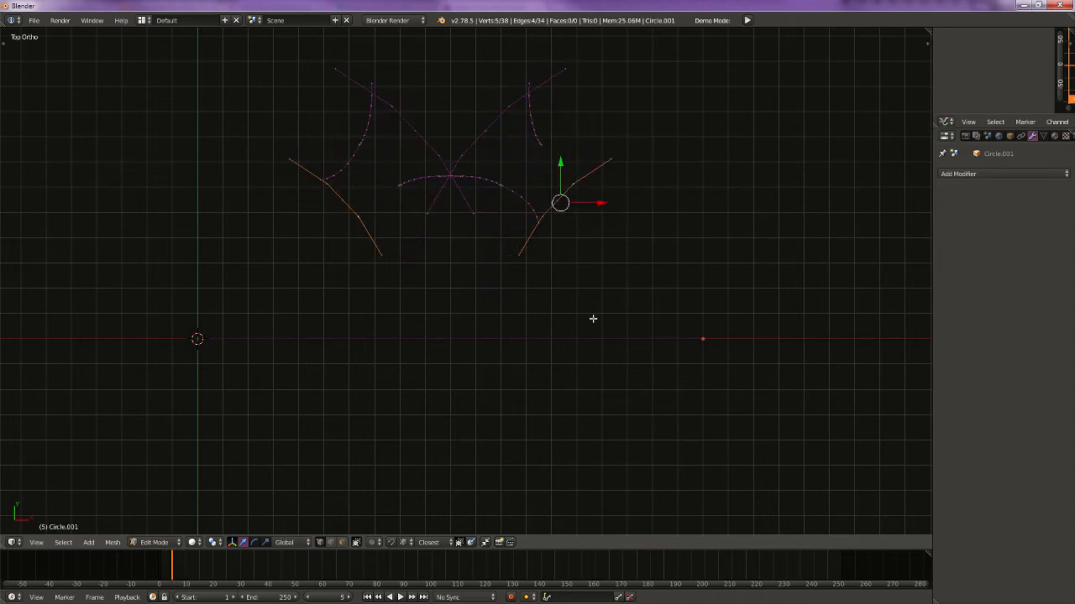
Step: Delete the newly traced vertices extending from the end of the short arc in Circle.001
{"action": "right_click", "coordinate": [555, 174]}
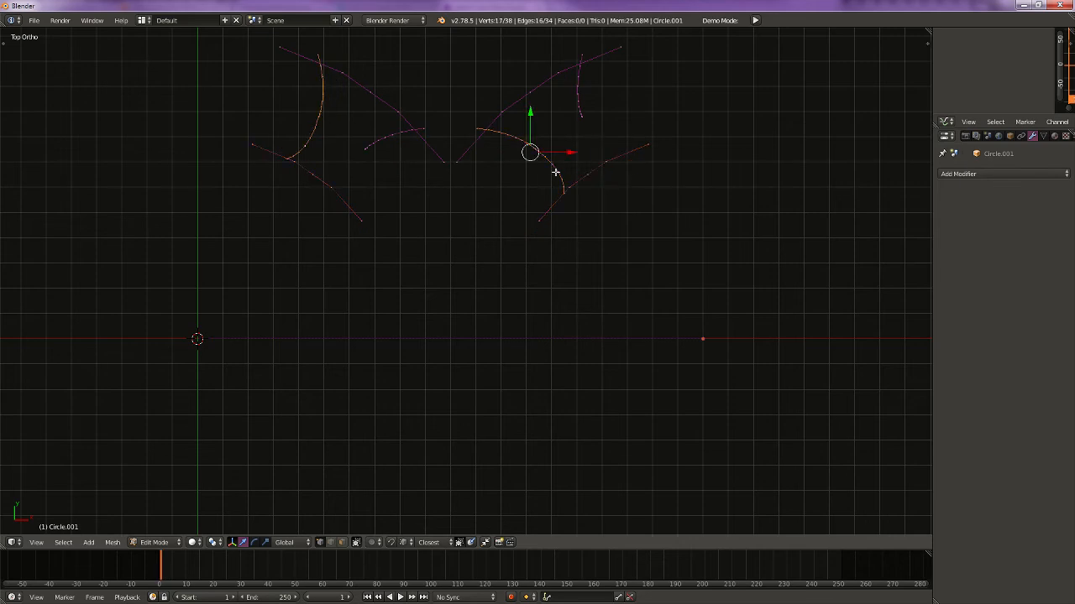
{"action": "right_click", "coordinate": [562, 199]}
{"action": "scroll", "coordinate": [562, 199], "scroll_direction": "up", "scroll_amount": 2}
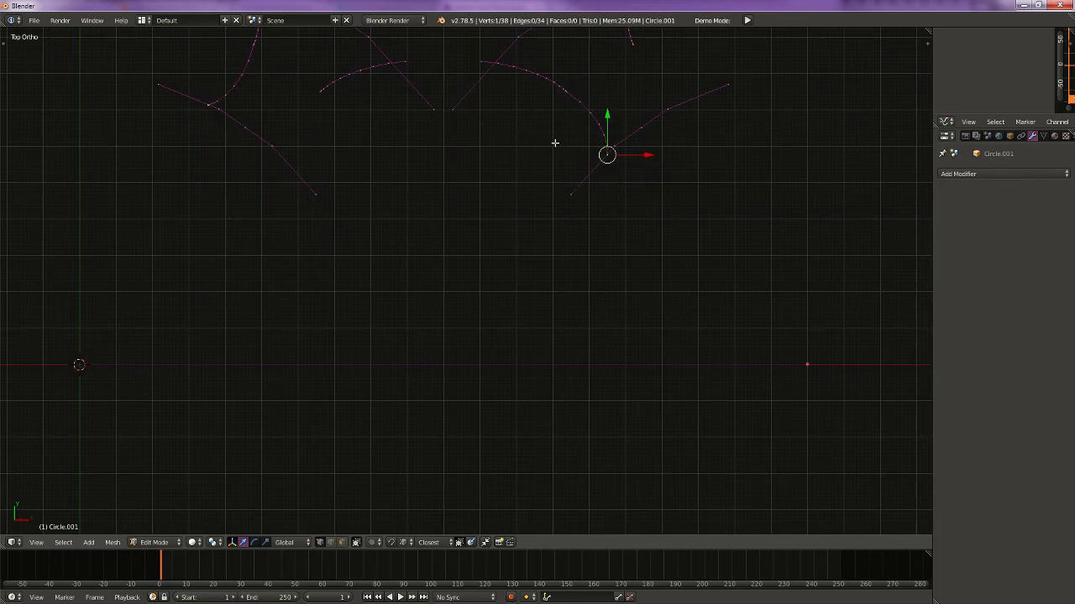
{"action": "right_click_drag", "start_coordinate": [611, 155], "coordinate": [579, 101]}
{"action": "right_click", "coordinate": [606, 156], "text": "shift"}
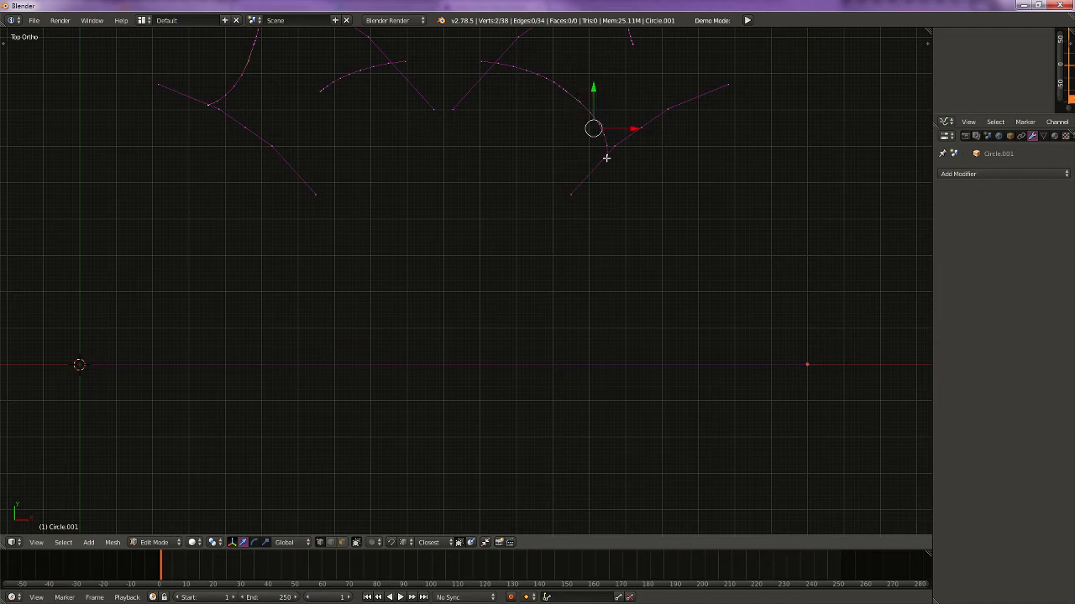
{"action": "key", "text": "x"}
{"action": "left_click", "coordinate": [610, 152]}
{"action": "right_click", "coordinate": [603, 120]}
{"action": "key", "text": "ctrl+l"}
{"action": "key", "text": "x"}
{"action": "left_click", "coordinate": [599, 124]}
{"action": "scroll", "coordinate": [559, 198], "scroll_direction": "down", "scroll_amount": 4}
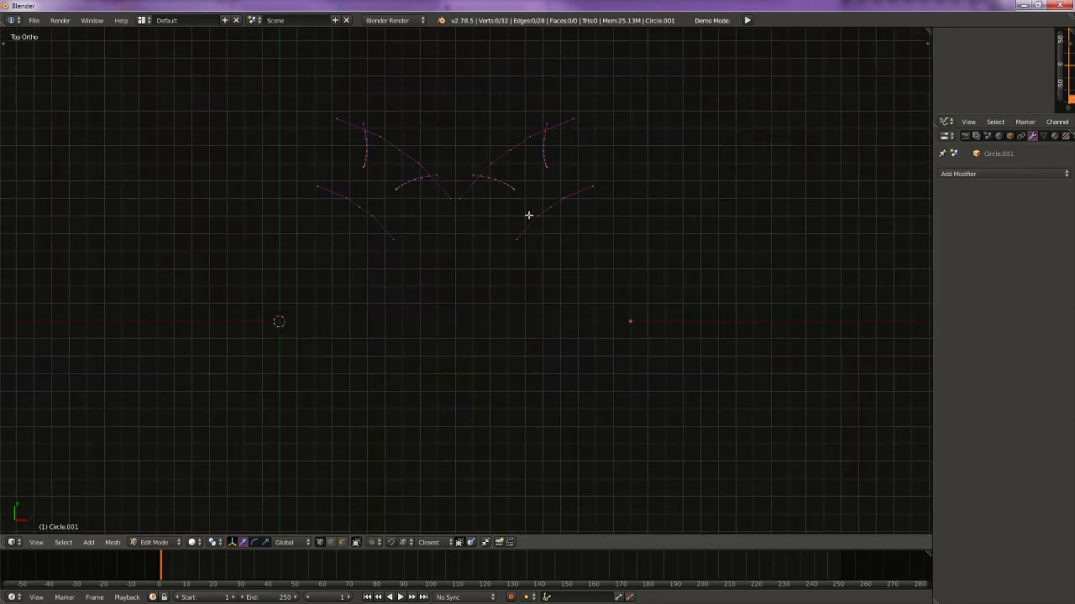
Step: Return to object mode and make Circle the selected gear
{"action": "key", "text": "Tab"}
{"action": "left_click", "coordinate": [418, 211]}
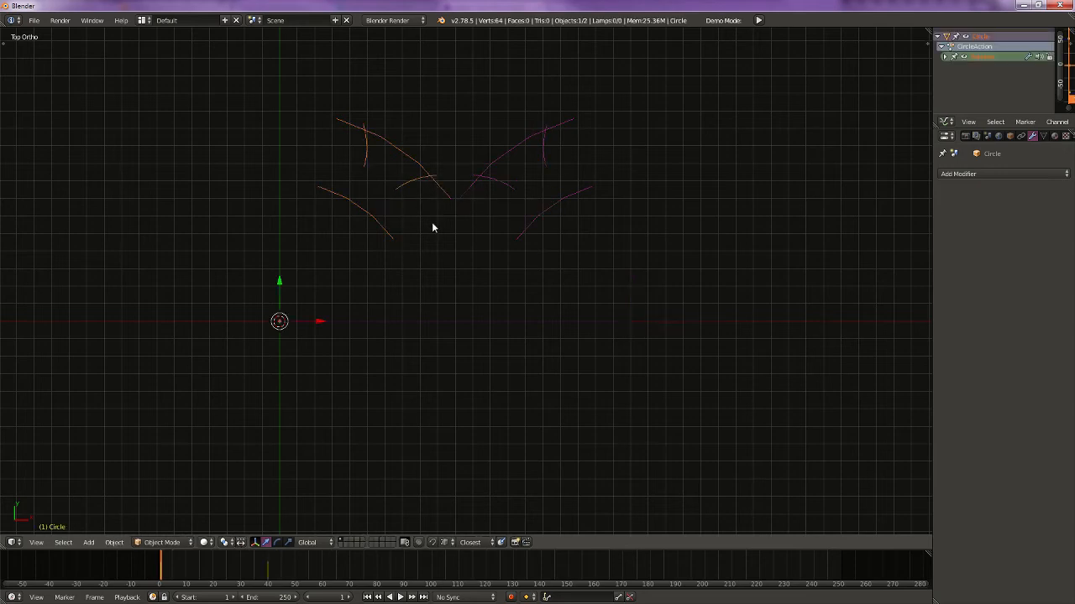
{"action": "right_click", "coordinate": [489, 213]}
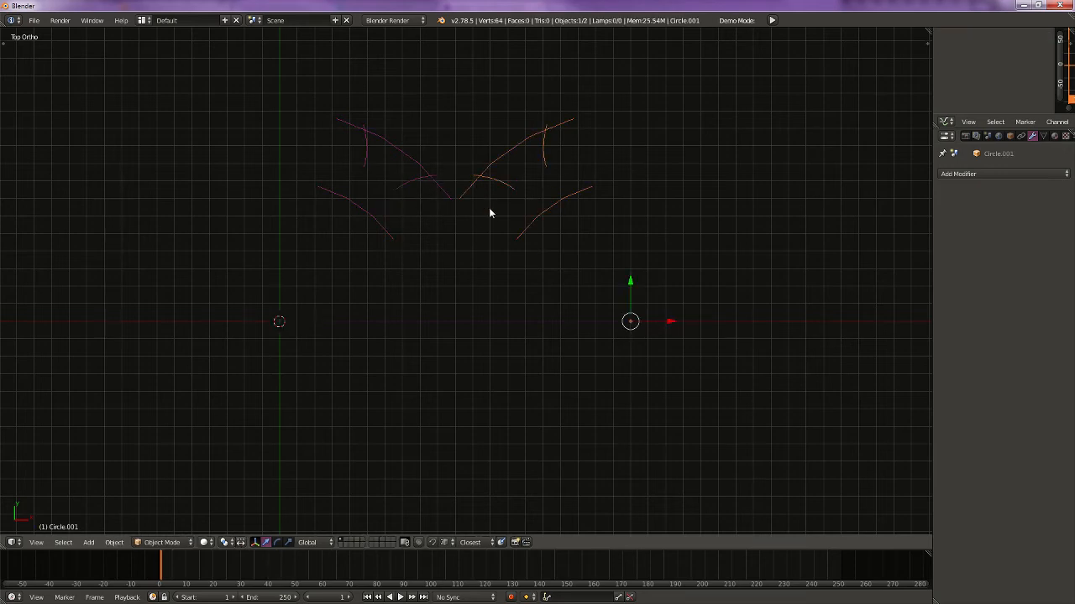
{"action": "right_click", "coordinate": [446, 191]}
Step: Try rotating Circle about its origin, cancel it, and try rotating Circle.001 about its own origin
{"action": "key", "text": "r"}
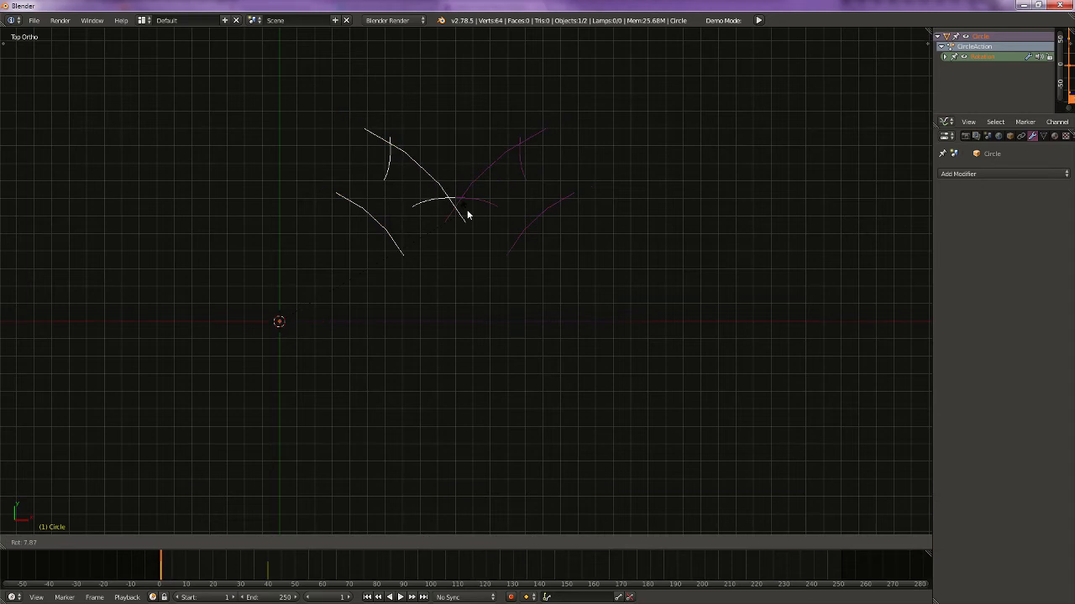
{"action": "key", "text": "Escape"}
{"action": "right_click", "coordinate": [491, 181]}
{"action": "key", "text": "r"}
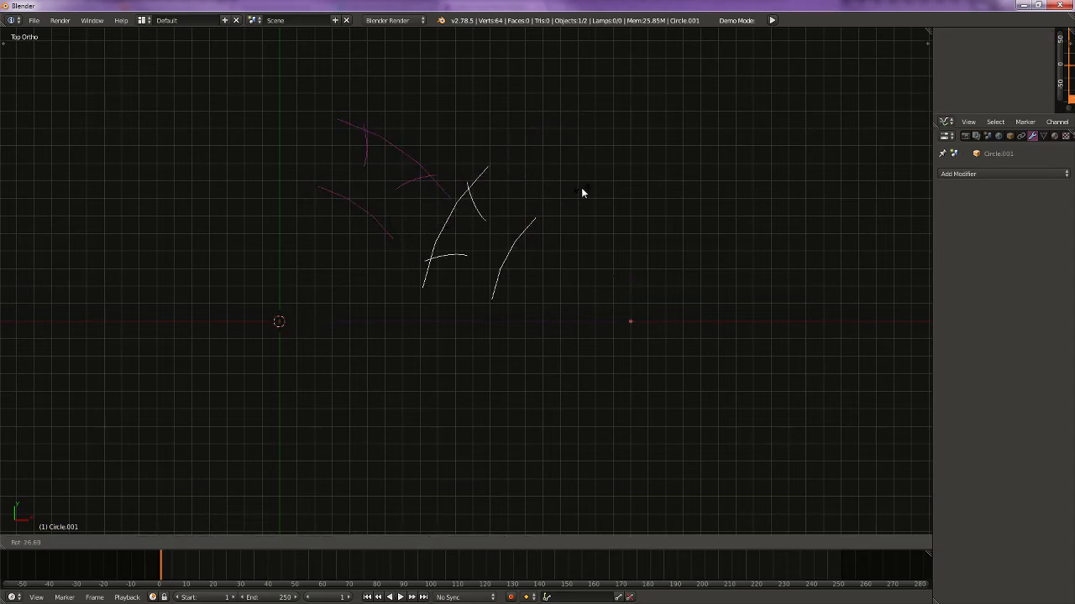
{"action": "left_click", "coordinate": [589, 191]}
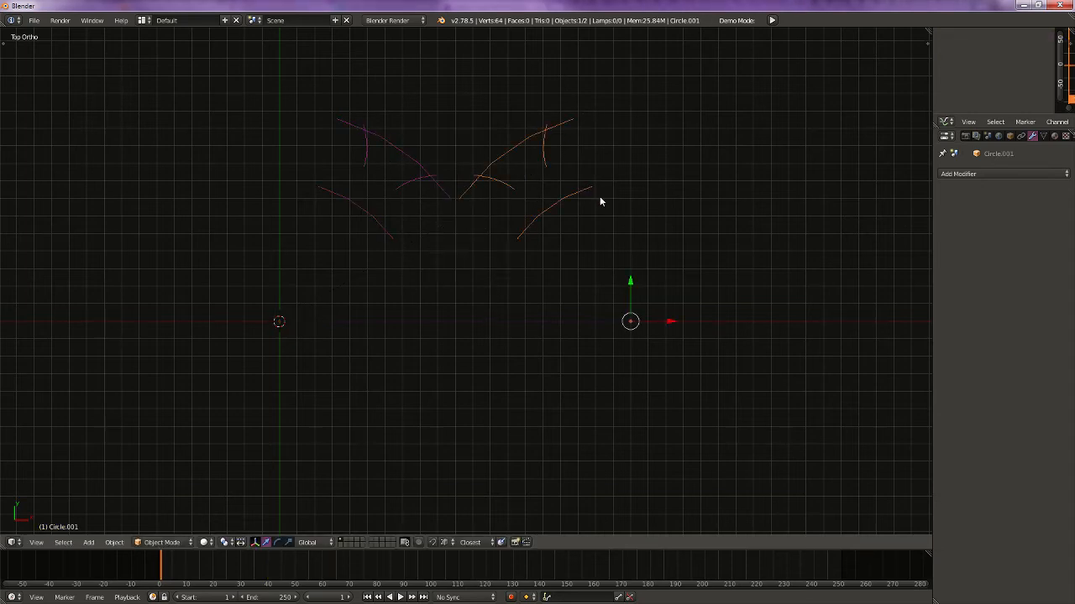
Step: Show Circle.001's transform properties and try to enter circle as its Z rotation
{"action": "key", "text": "t"}
{"action": "key", "text": "t"}
{"action": "key", "text": "n"}
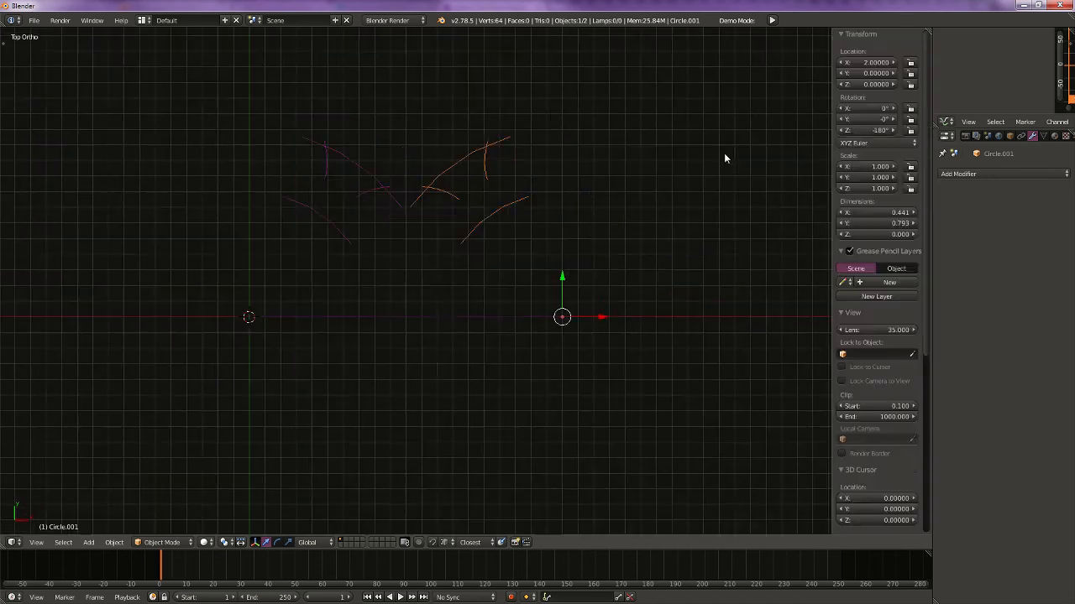
{"action": "left_click", "coordinate": [873, 129]}
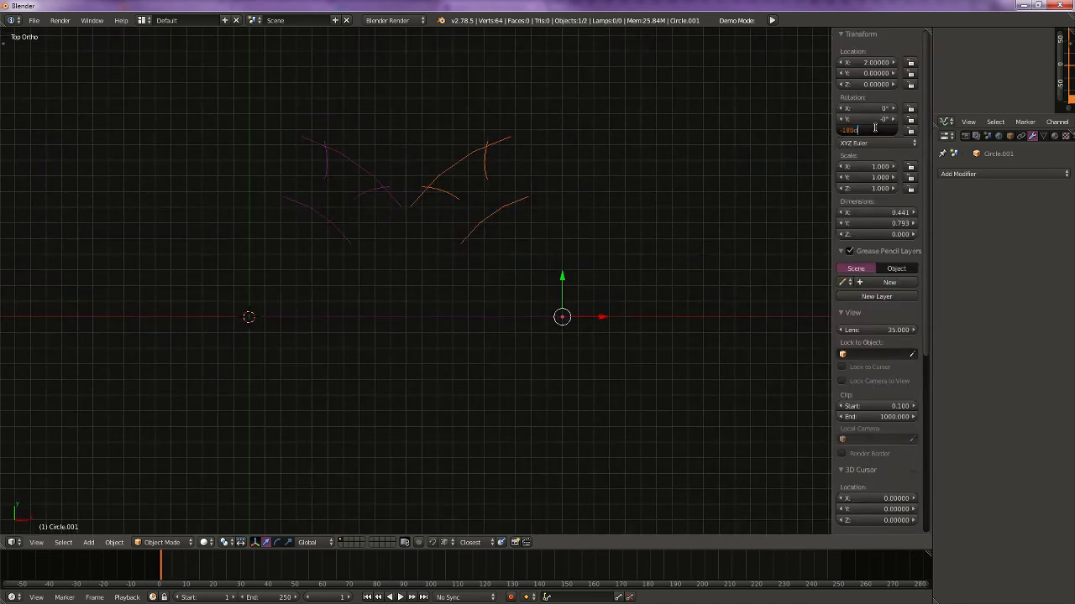
{"action": "type", "text": "circle"}
{"action": "key", "text": "Return"}
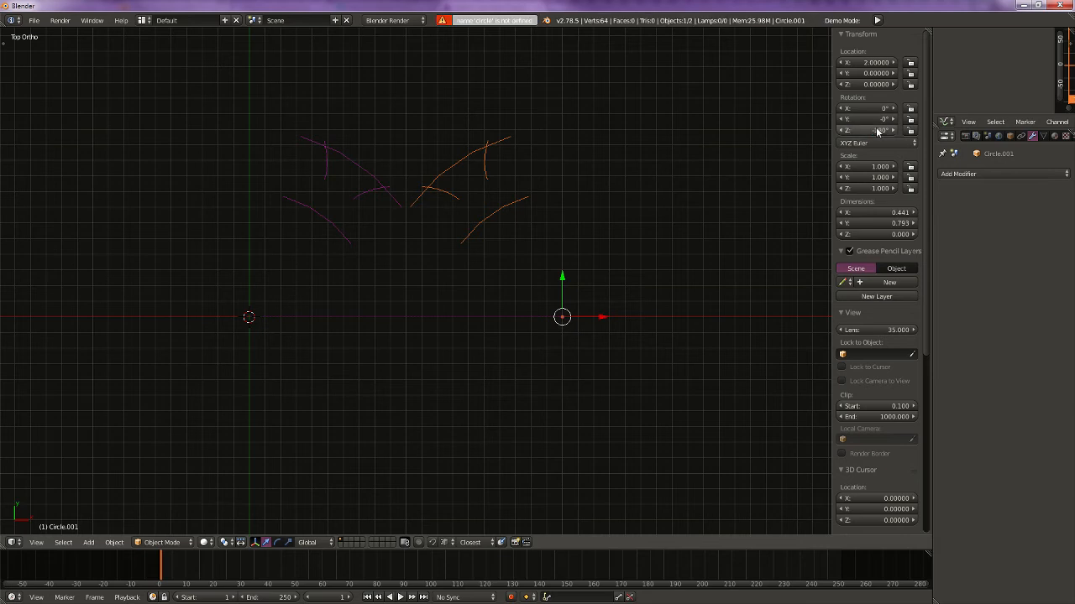
Step: Copy 12.857142857142857 from the calculator and subtract it from Circle.001's Z rotation, giving -192.857°
{"action": "key", "text": "alt+Tab"}
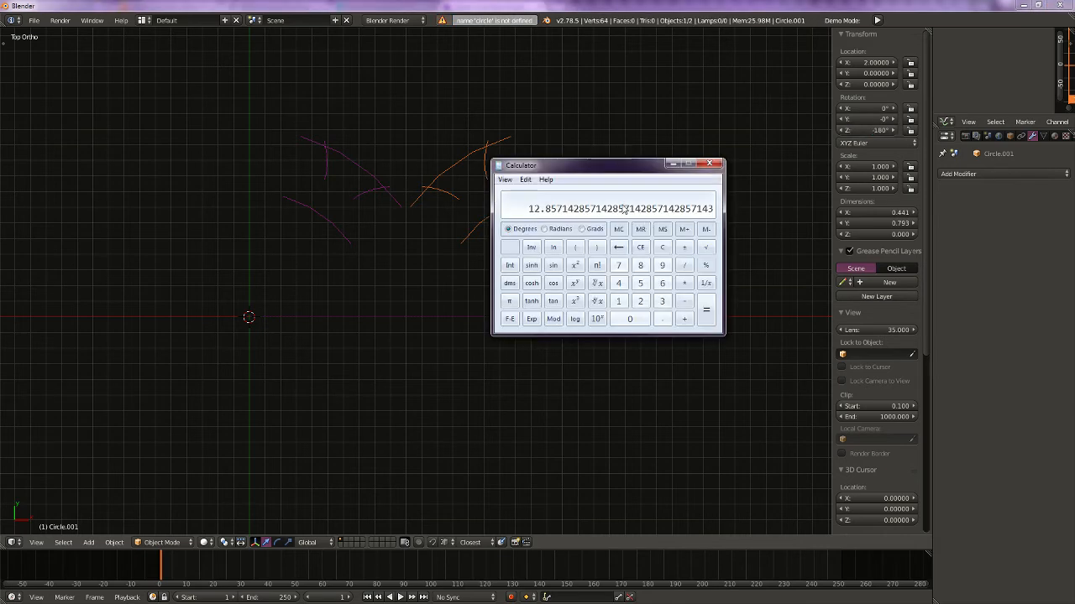
{"action": "left_click", "coordinate": [869, 132]}
{"action": "left_click", "coordinate": [869, 131]}
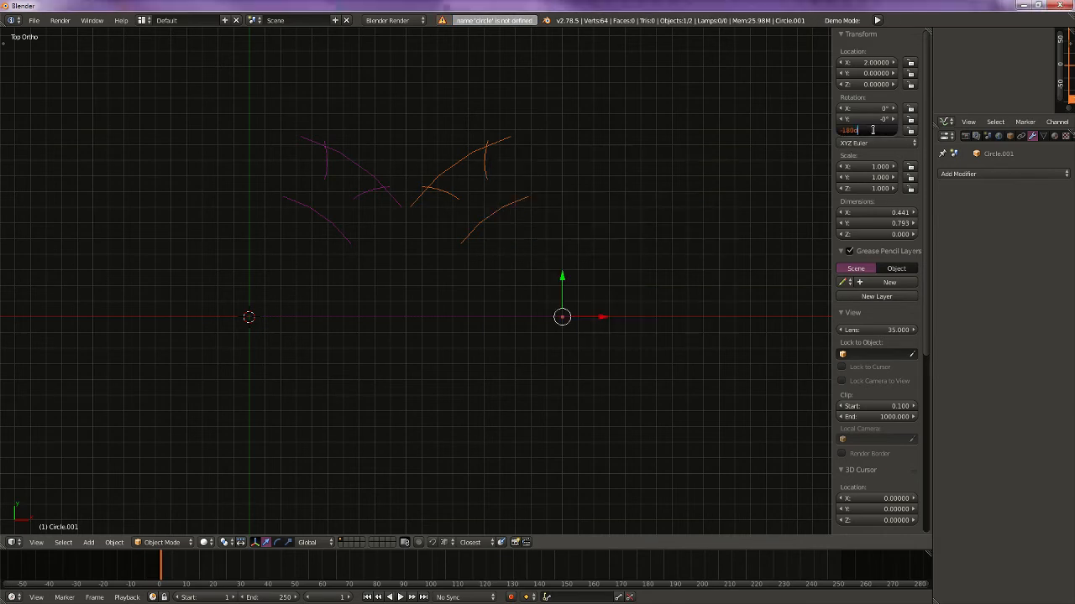
{"action": "type", "text": "-"}
{"action": "key", "text": "ctrl+v"}
{"action": "key", "text": "Return"}
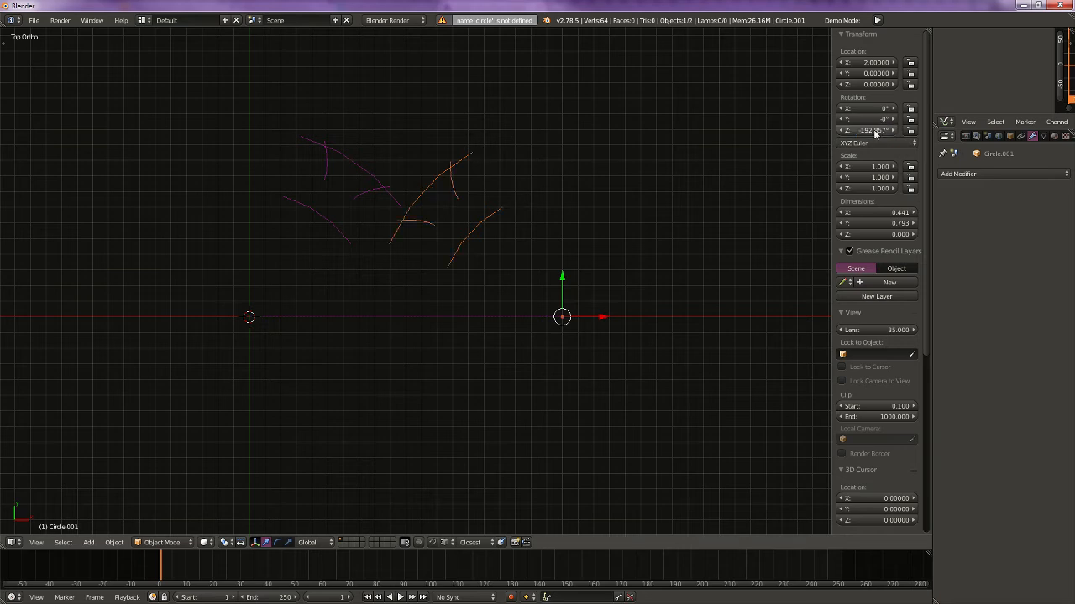
Step: Select Circle and try rotating it about its origin to compare its tooth curves with Circle.001
{"action": "right_click", "coordinate": [377, 198]}
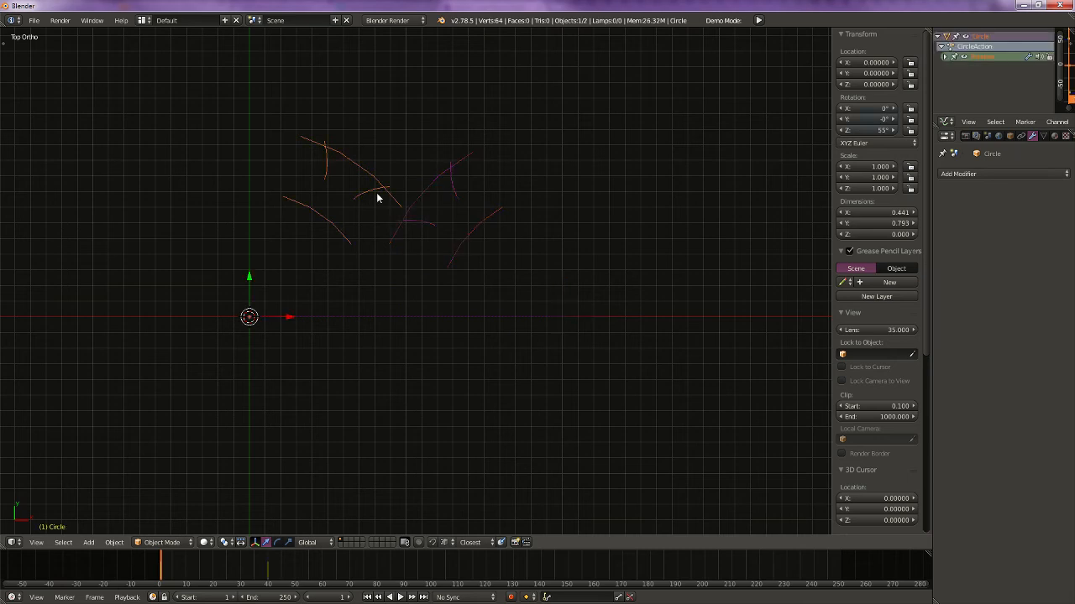
{"action": "key", "text": "r"}
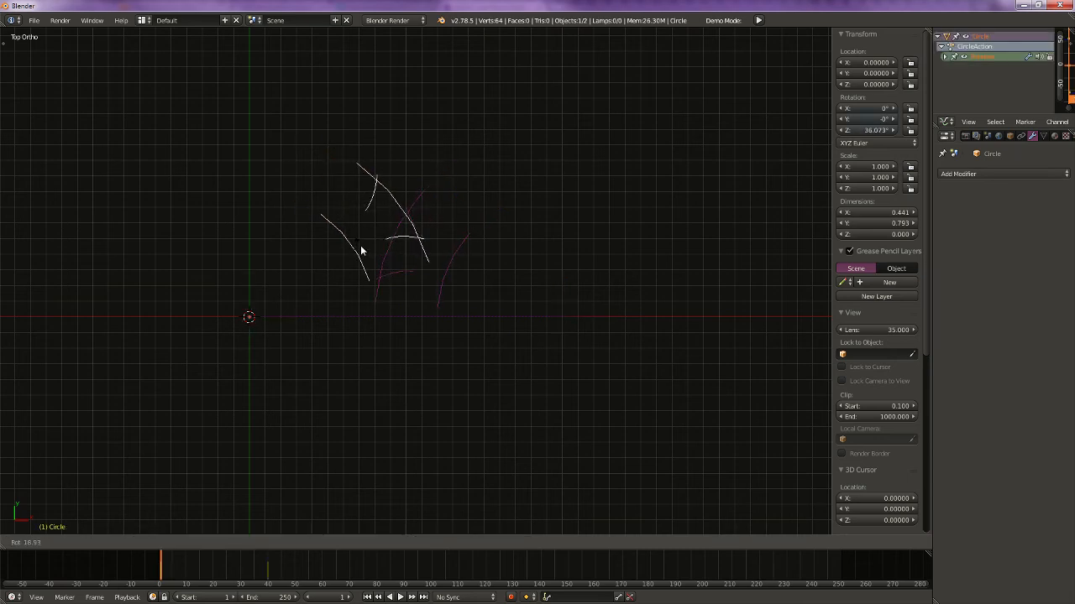
{"action": "right_click", "coordinate": [361, 246]}
{"action": "scroll", "coordinate": [435, 227], "scroll_direction": "up", "scroll_amount": 5}
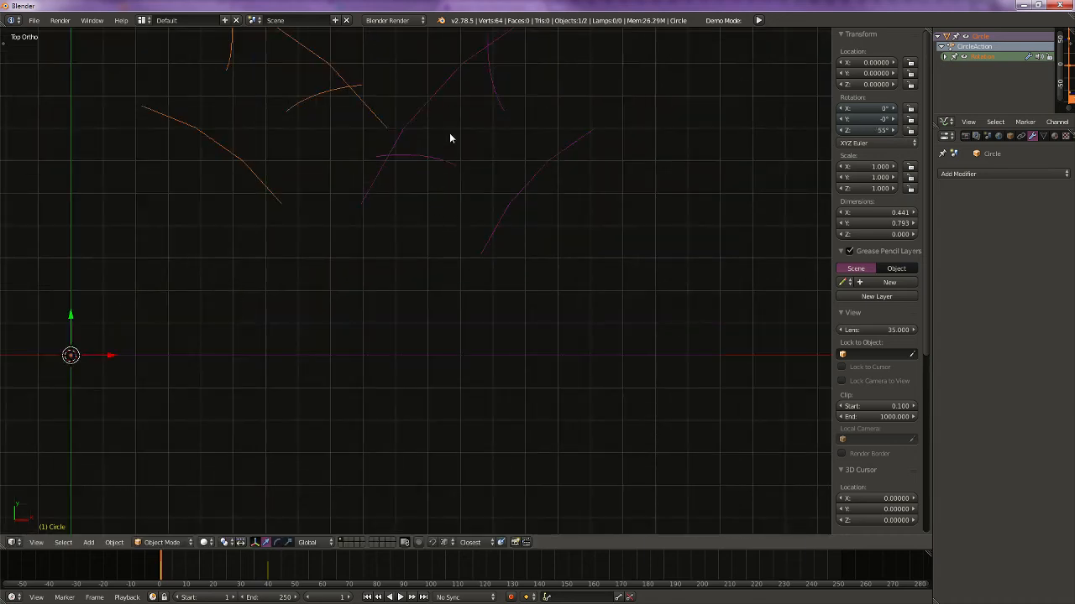
{"action": "middle_click_drag", "start_coordinate": [489, 101], "coordinate": [447, 285], "text": "shift"}
{"action": "key", "text": "r"}
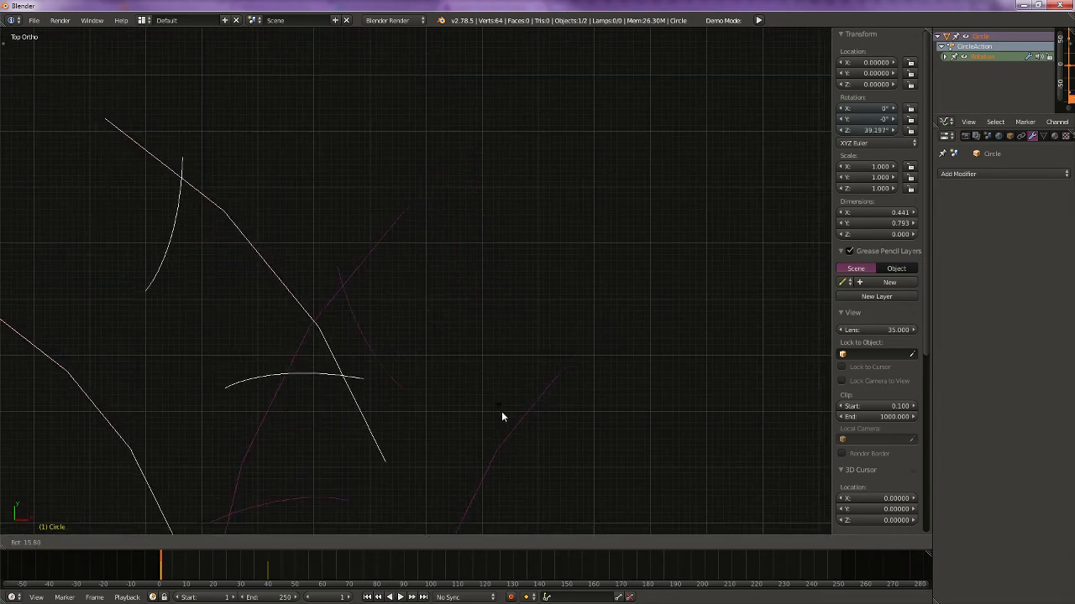
{"action": "left_click", "coordinate": [509, 441]}
Step: Play the animation to frame 8 and make Circle.001 the selected gear
{"action": "key", "text": "alt+a"}
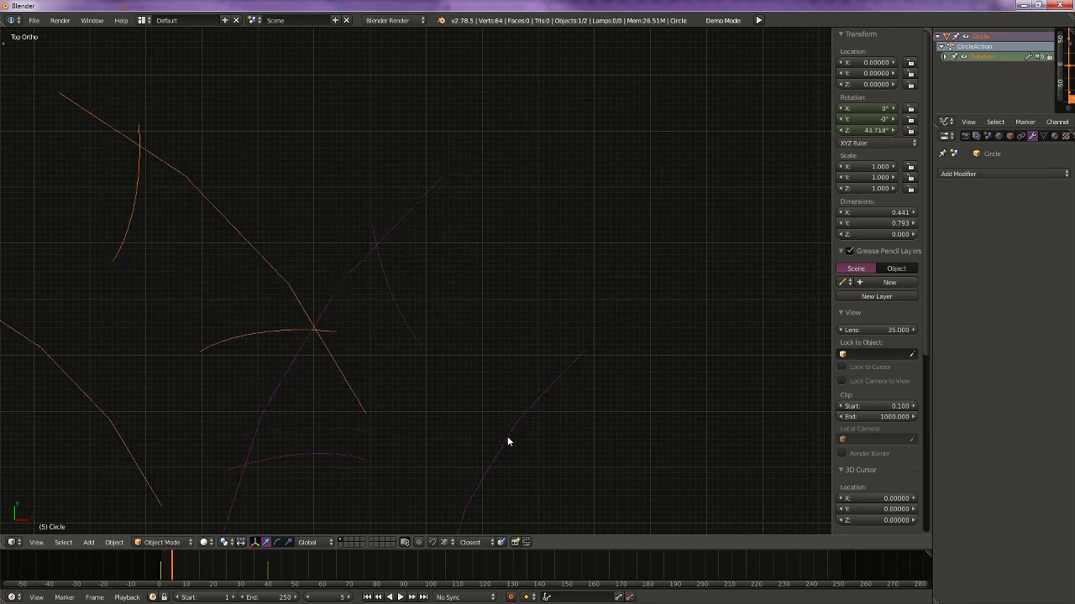
{"action": "right_click", "coordinate": [377, 421]}
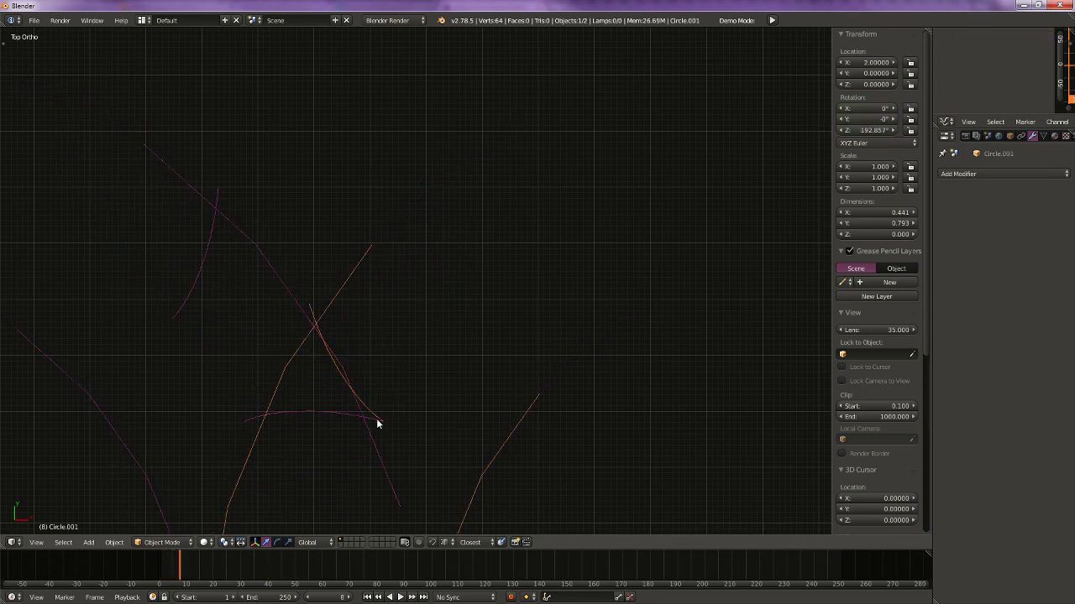
{"action": "middle_click_drag", "start_coordinate": [409, 458], "coordinate": [477, 195], "text": "shift"}
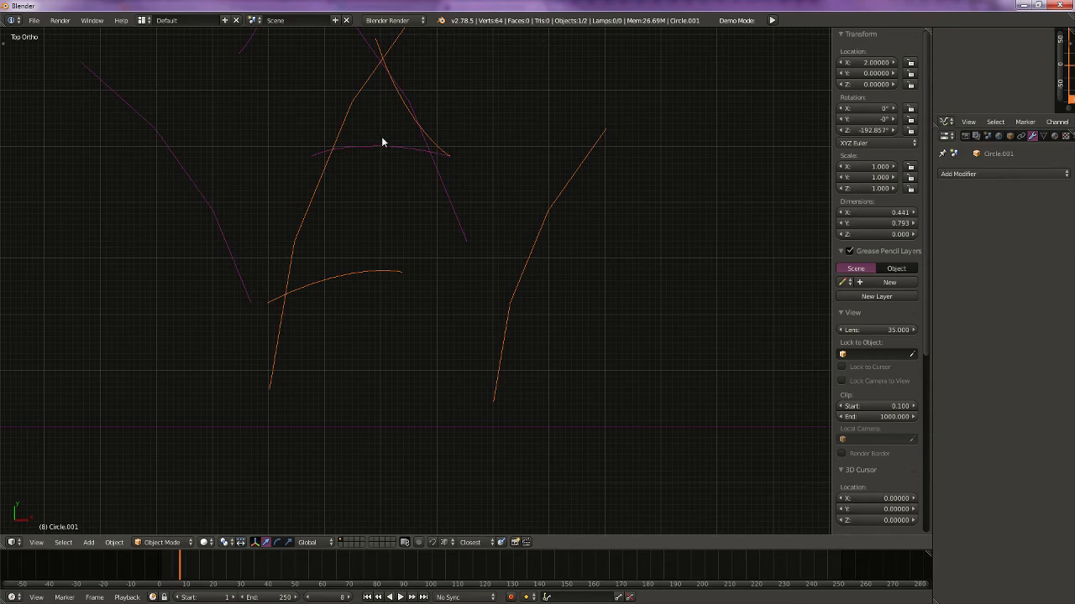
{"action": "middle_click_drag", "start_coordinate": [381, 141], "coordinate": [406, 234], "text": "shift"}
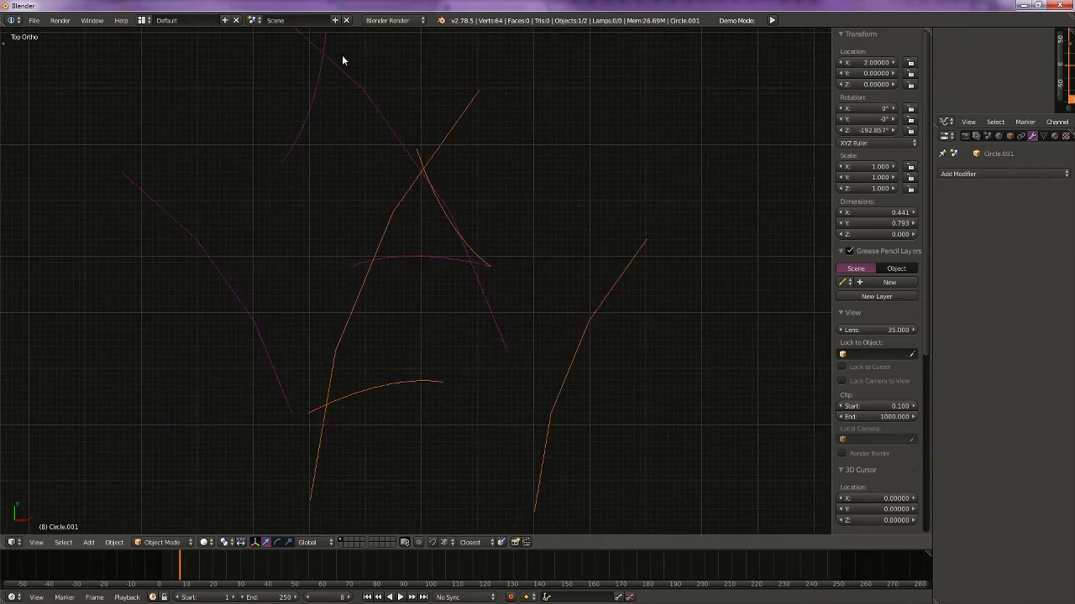
Step: Delete the middle vertex of the outer long tooth curve in Circle's mesh and return to object mode
{"action": "right_click", "coordinate": [364, 143]}
{"action": "key", "text": "Tab"}
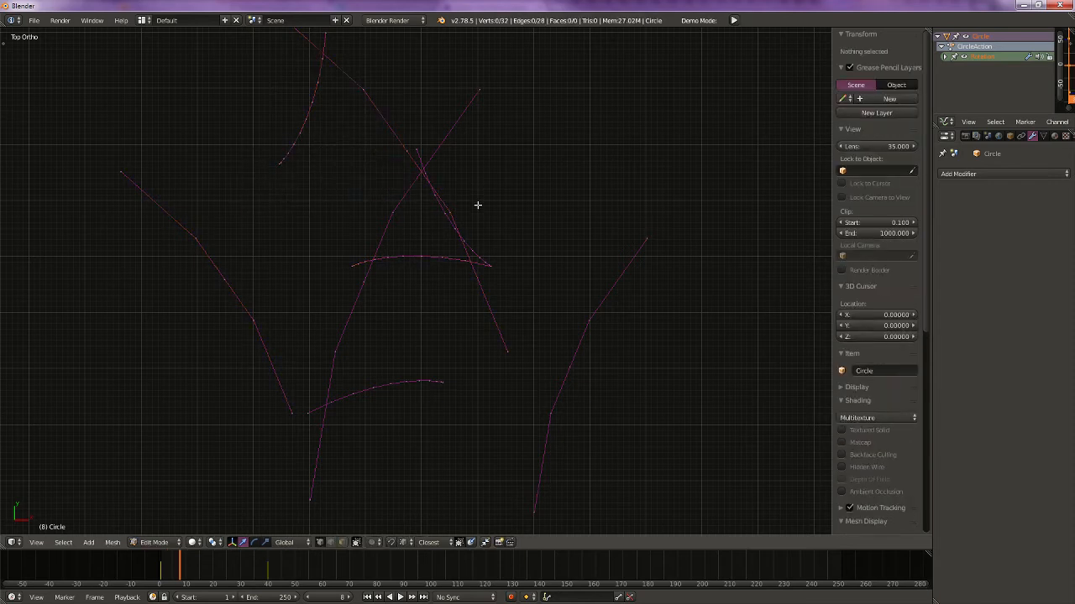
{"action": "scroll", "coordinate": [454, 228], "scroll_direction": "down", "scroll_amount": 1}
{"action": "right_click", "coordinate": [377, 120]}
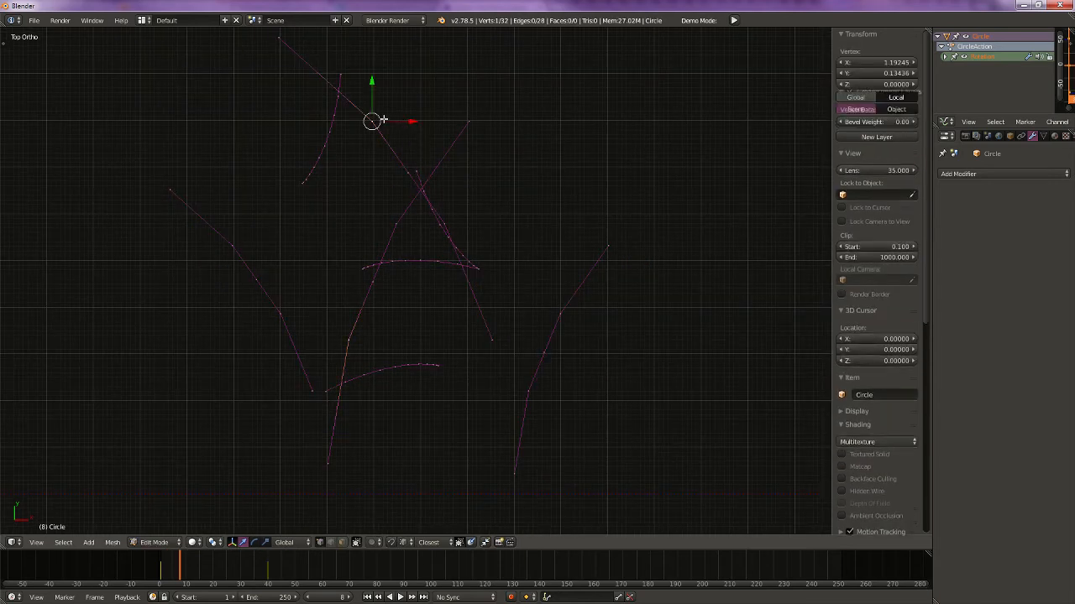
{"action": "scroll", "coordinate": [383, 119], "scroll_direction": "down", "scroll_amount": 2}
{"action": "right_click", "coordinate": [338, 119], "text": "ctrl"}
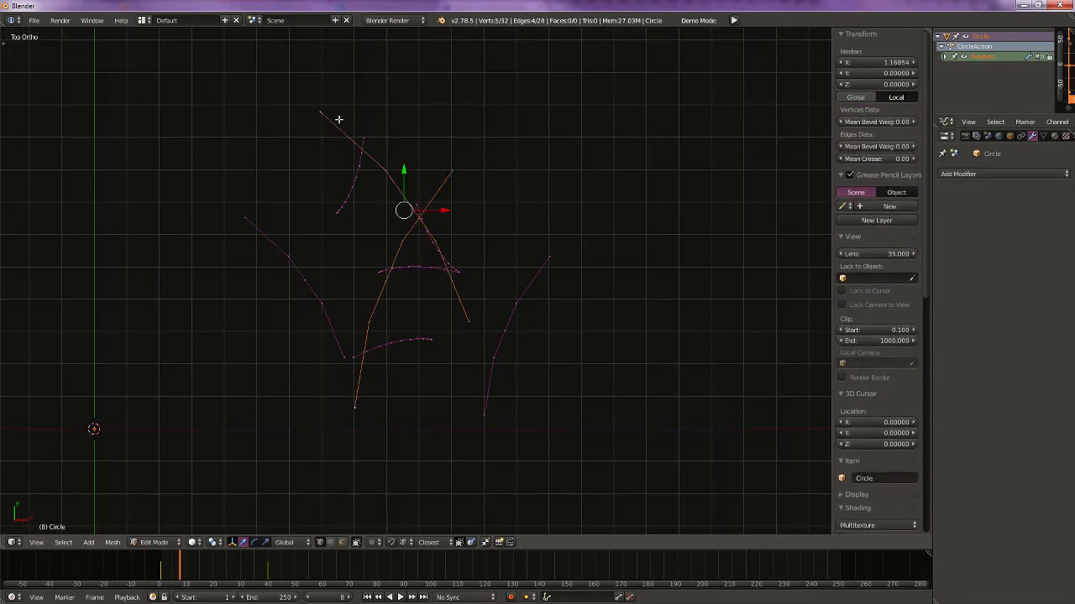
{"action": "right_click", "coordinate": [399, 240]}
{"action": "key", "text": "x"}
{"action": "left_click", "coordinate": [400, 257]}
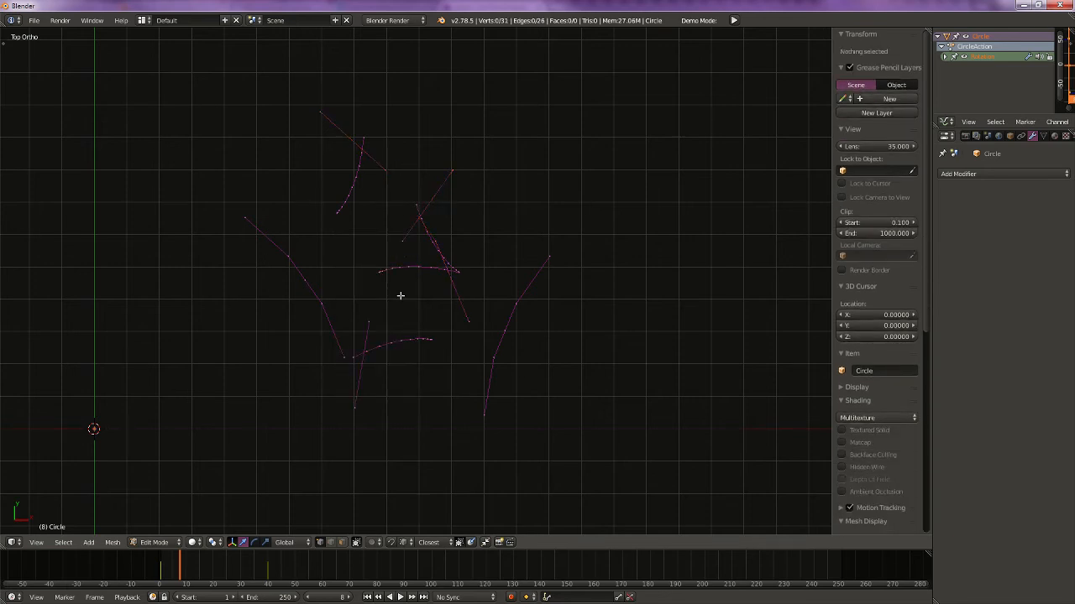
{"action": "scroll", "coordinate": [424, 284], "scroll_direction": "up", "scroll_amount": 2}
{"action": "key", "text": "Tab"}
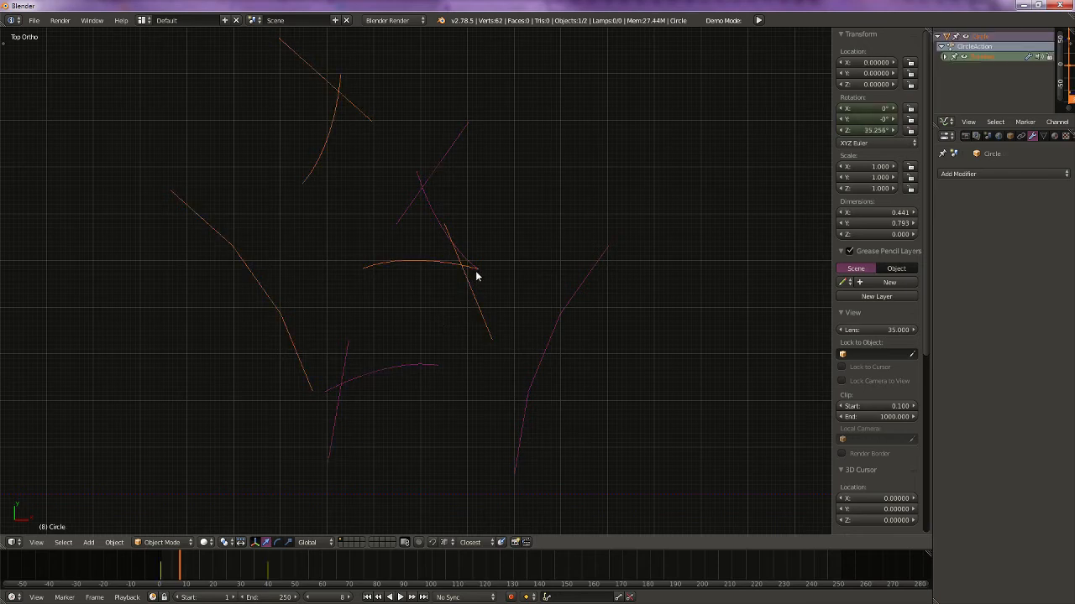
Step: Select the end vertex of Circle's nearly horizontal short arc and compare its position at frames 8 and 9
{"action": "key", "text": "Tab"}
{"action": "left_click", "coordinate": [508, 310]}
{"action": "scroll", "coordinate": [497, 372], "scroll_direction": "up", "scroll_amount": 5}
{"action": "right_click", "coordinate": [572, 248]}
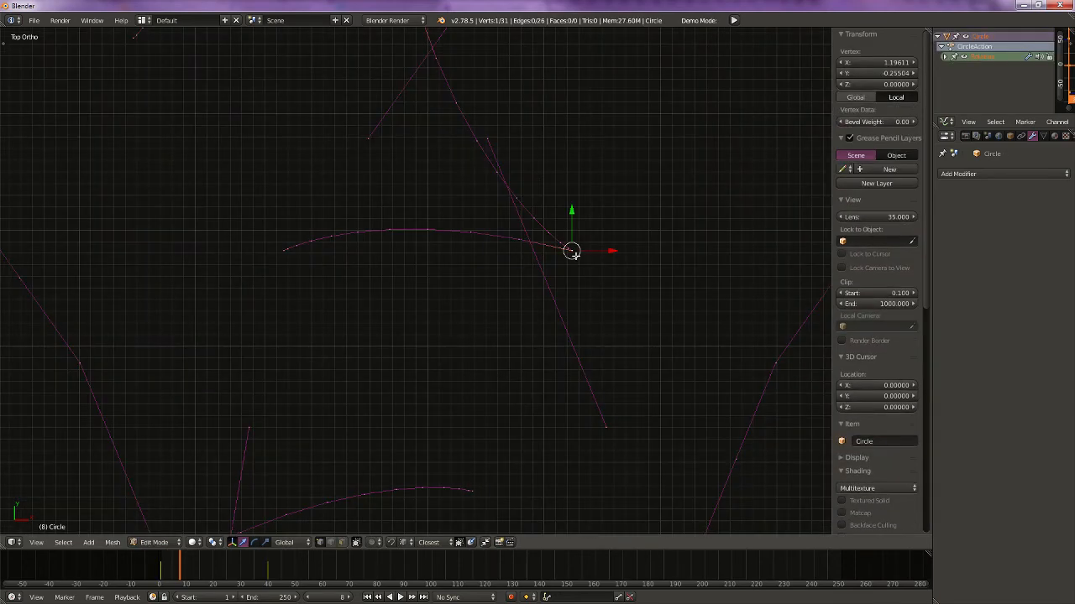
{"action": "mouse_move", "coordinate": [570, 326]}
{"action": "middle_mouse_down", "text": "shift"}
{"action": "mouse_move", "coordinate": [465, 333]}
{"action": "mouse_move", "coordinate": [461, 343]}
{"action": "middle_mouse_up", "text": "shift"}
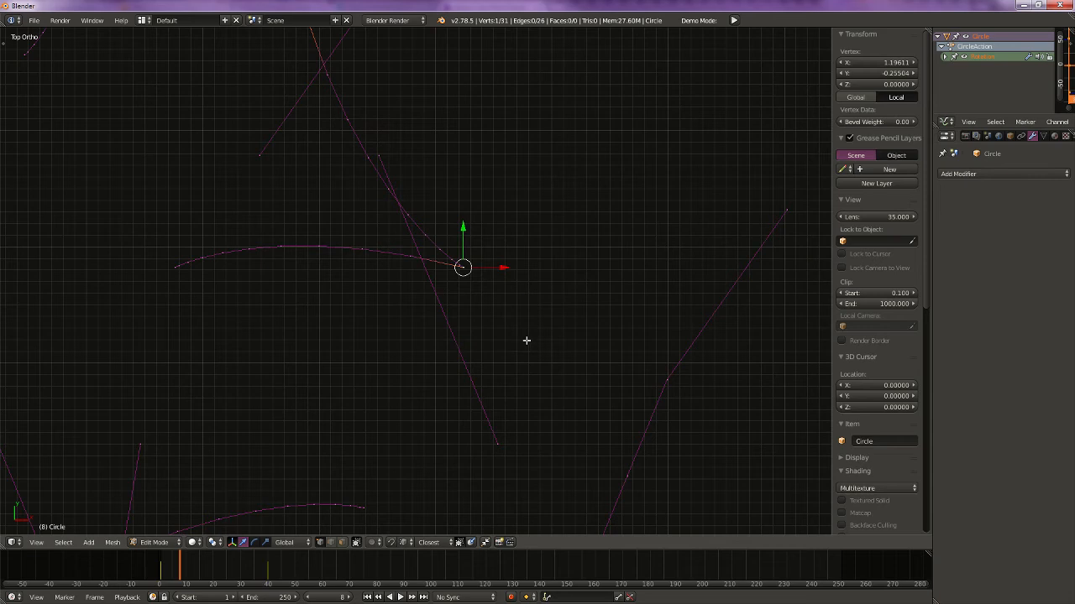
{"action": "key", "text": "Right"}
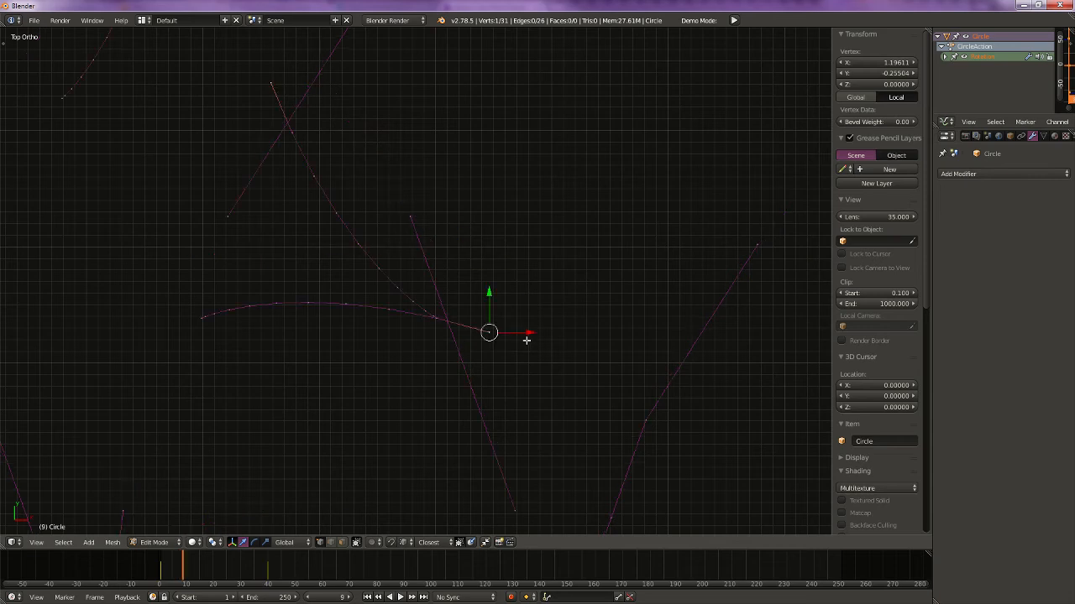
{"action": "key", "text": "Left"}
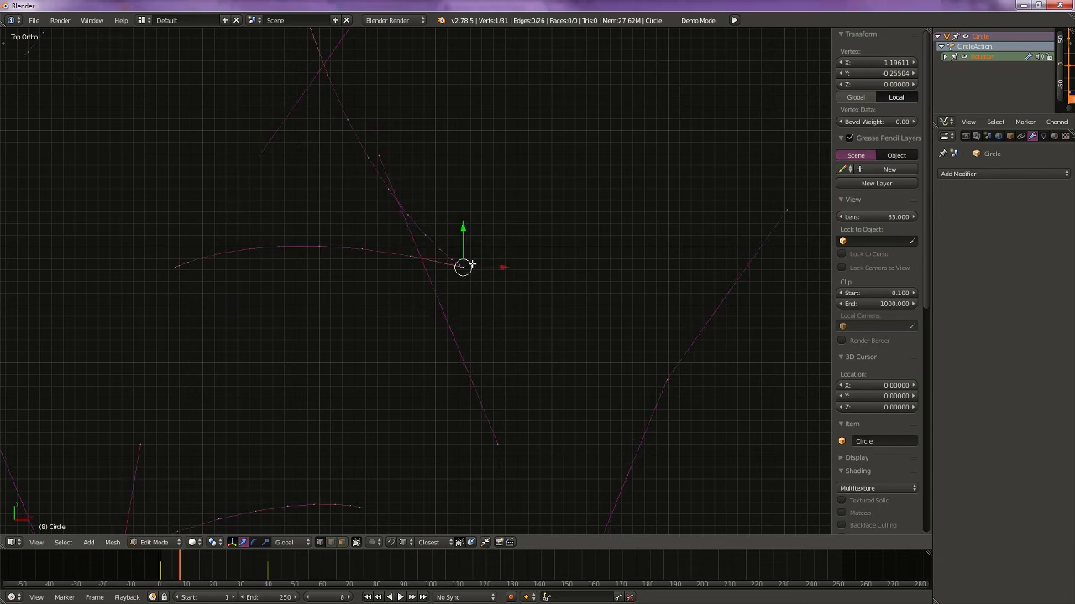
Step: Switch to editing Circle.001, select the end vertex of its short arc where the arcs meet, and advance to frame 9
{"action": "key", "text": "Tab"}
{"action": "right_click", "coordinate": [710, 319]}
{"action": "key", "text": "Tab"}
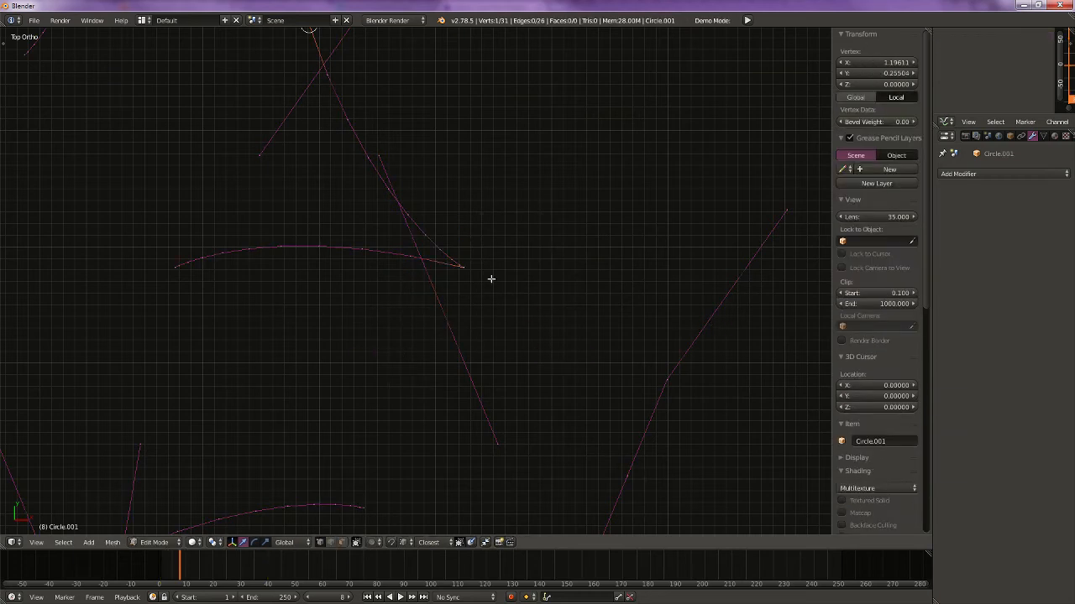
{"action": "right_click", "coordinate": [471, 266]}
{"action": "key", "text": "Right"}
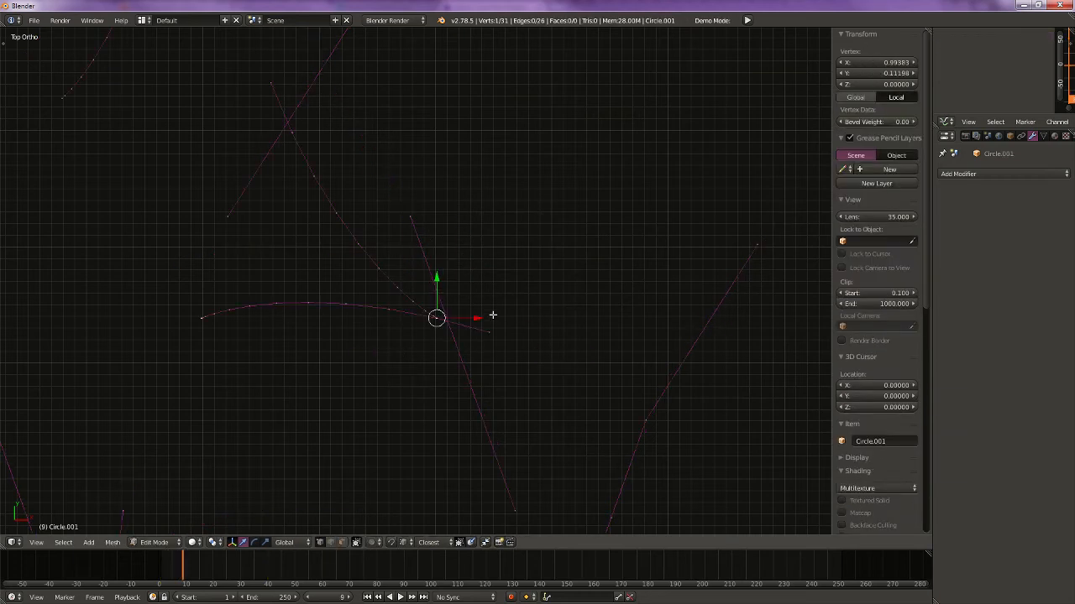
Step: Extend the traced tooth curve of Circle.001 with one extruded vertex at each of frames 9, 10 and 11, following the mating profile
{"action": "key", "text": "e"}
{"action": "right_click", "coordinate": [492, 295]}
{"action": "key", "text": "g"}
{"action": "left_click", "coordinate": [492, 329], "text": "ctrl"}
{"action": "key", "text": "Right"}
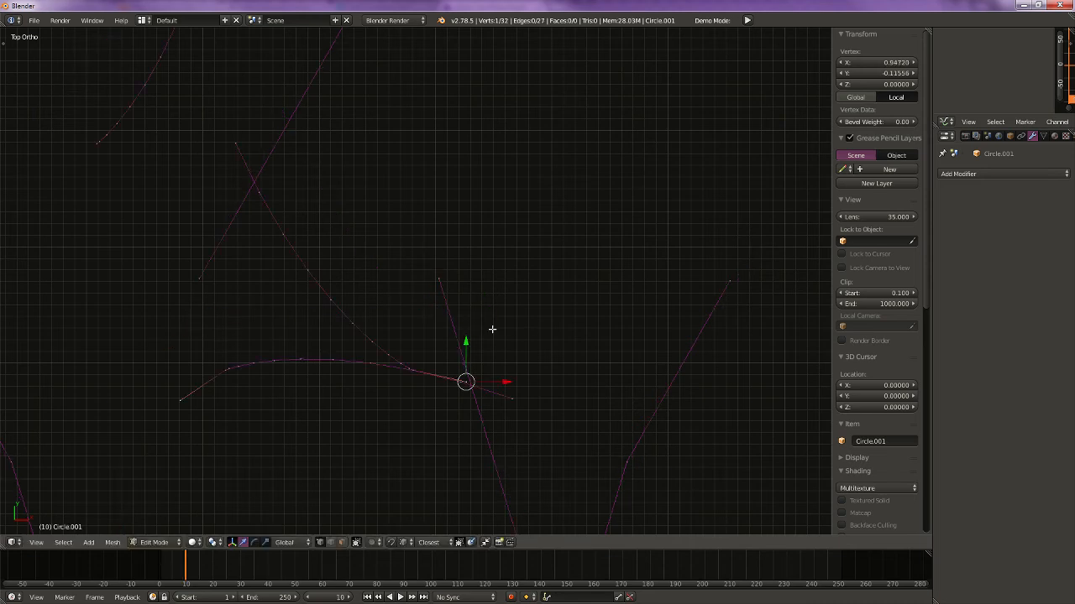
{"action": "key", "text": "e"}
{"action": "left_click", "coordinate": [527, 395], "text": "ctrl"}
{"action": "key", "text": "Right"}
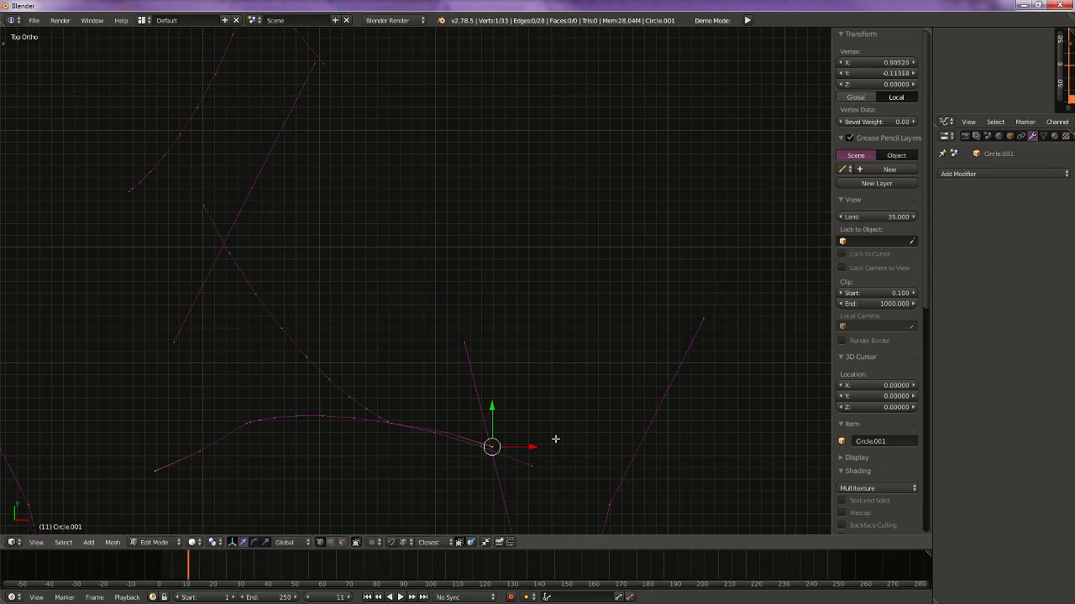
{"action": "middle_click_drag", "start_coordinate": [548, 495], "coordinate": [551, 325], "text": "shift"}
{"action": "key", "text": "e"}
{"action": "left_click", "coordinate": [537, 299], "text": "ctrl"}
{"action": "key", "text": "Right"}
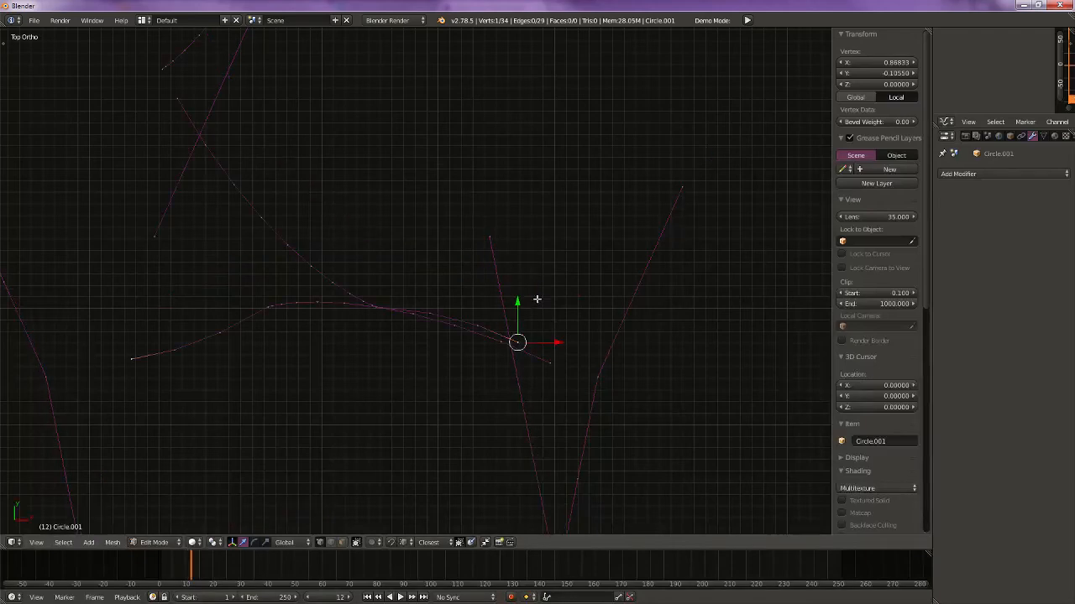
Step: Continue the traced curve with one extruded vertex per frame from frame 12 through frame 14, ending on the tooth's root line
{"action": "key", "text": "e"}
{"action": "left_click", "coordinate": [551, 370], "text": "ctrl"}
{"action": "key", "text": "Right"}
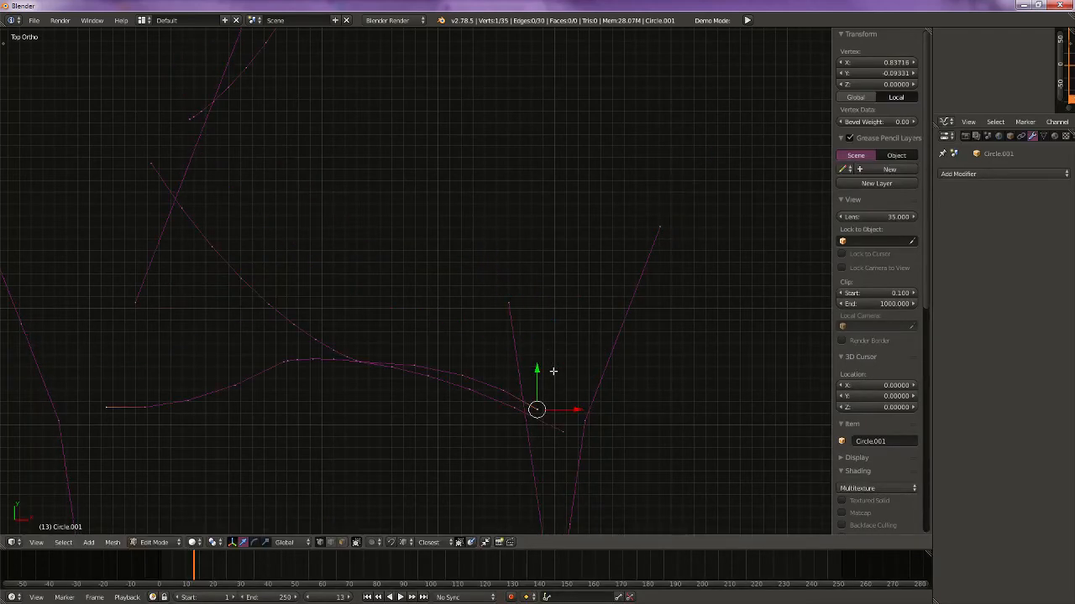
{"action": "key", "text": "Right"}
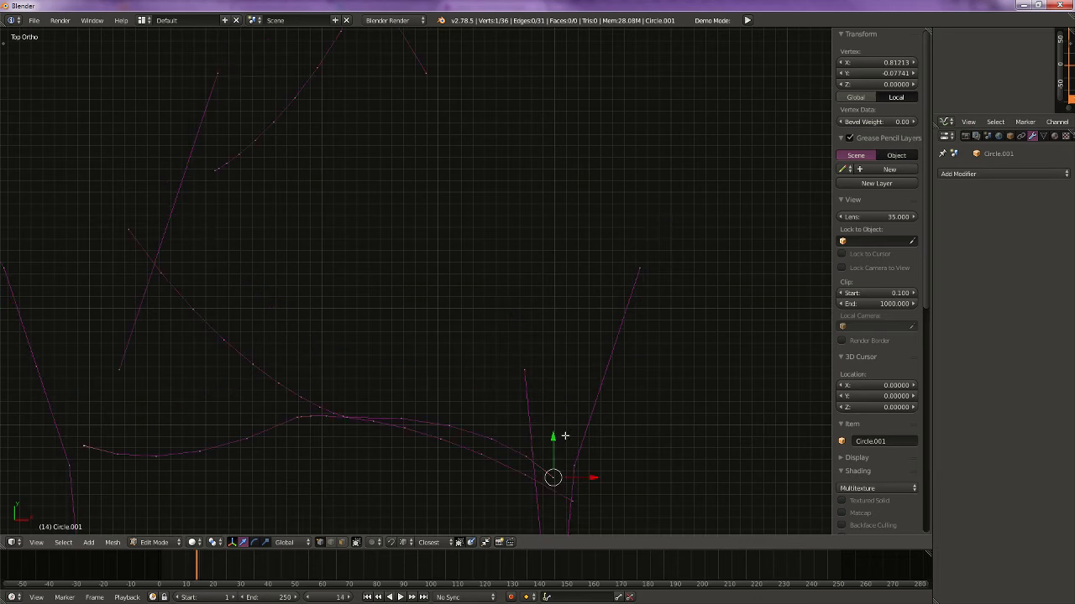
{"action": "middle_click_drag", "start_coordinate": [603, 486], "coordinate": [598, 289], "text": "shift"}
{"action": "key", "text": "e"}
{"action": "left_click", "coordinate": [572, 304], "text": "ctrl"}
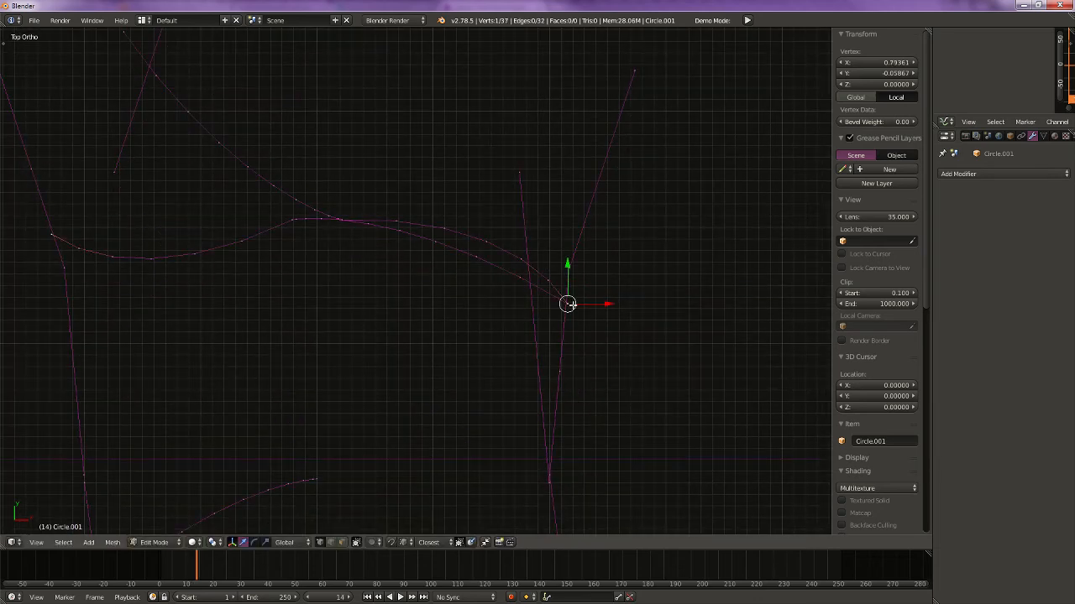
Step: Return to frame 4 and delete the unconnected short arc and the separate straight line from Circle.001
{"action": "scroll", "coordinate": [283, 257], "scroll_direction": "down", "scroll_amount": 6}
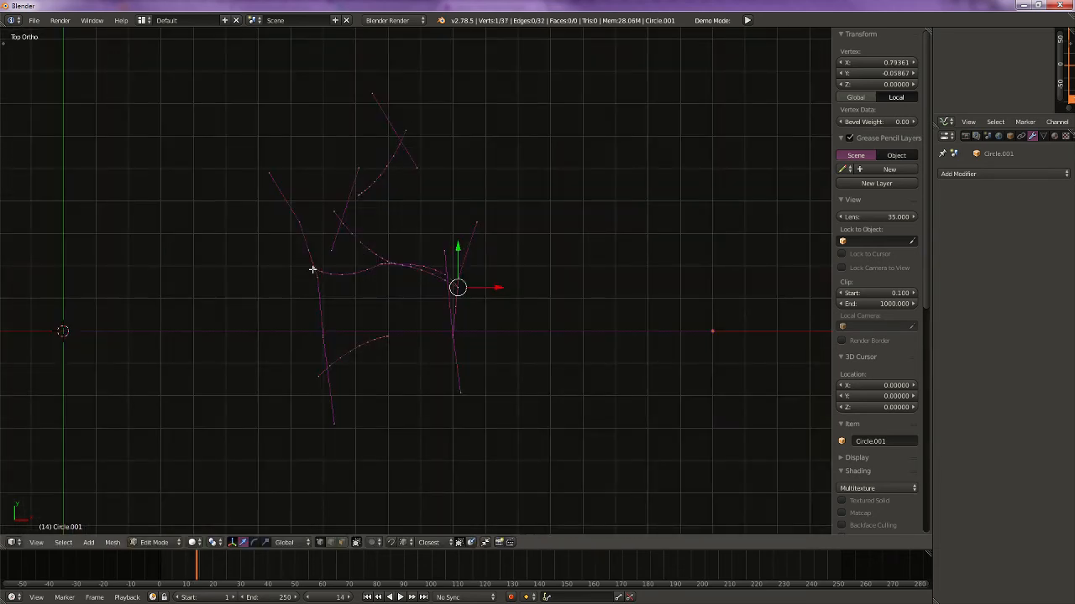
{"action": "key", "text": "Left"}
{"action": "key", "text": "Left"}
{"action": "key", "text": "Left"}
{"action": "key", "text": "Left"}
{"action": "key", "text": "Left"}
{"action": "key", "text": "Left"}
{"action": "key", "text": "Left"}
{"action": "key", "text": "Left"}
{"action": "key", "text": "Left"}
{"action": "key", "text": "Left"}
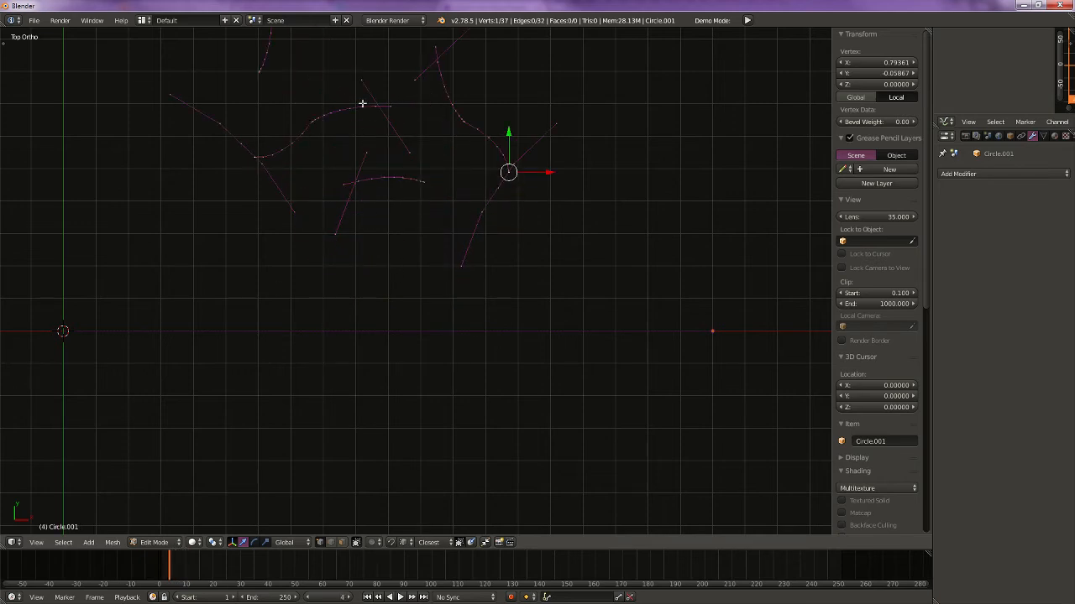
{"action": "scroll", "coordinate": [381, 122], "scroll_direction": "down", "scroll_amount": 4}
{"action": "key", "text": "l"}
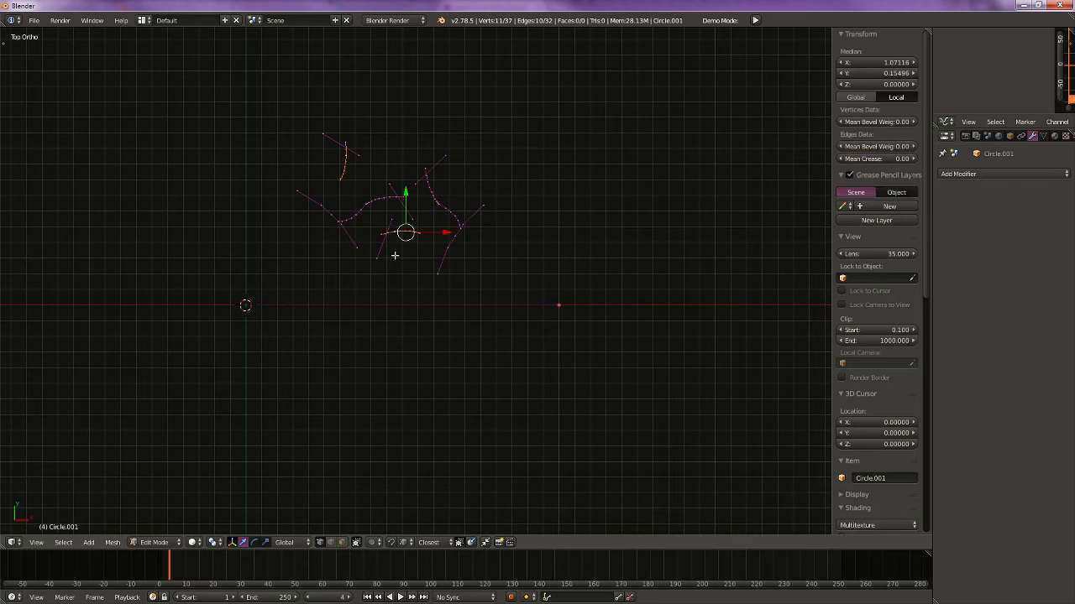
{"action": "key", "text": "x"}
{"action": "left_click", "coordinate": [394, 255]}
{"action": "key", "text": "l"}
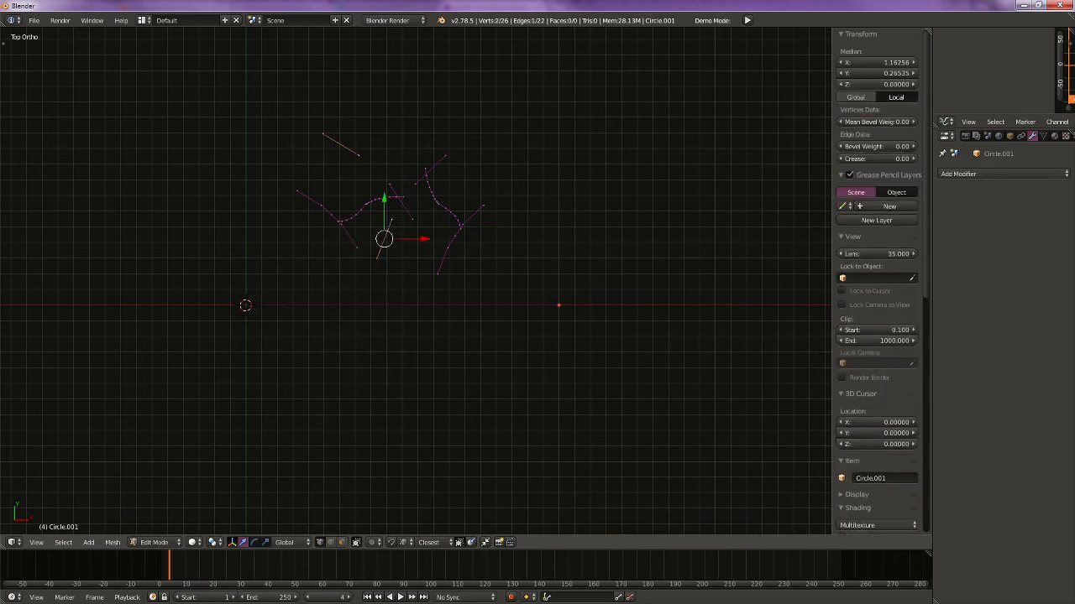
{"action": "key", "text": "x"}
{"action": "left_click", "coordinate": [401, 231]}
Step: In the Circle object, create the TinyCAD bisector (BIX) of the curve's last edge and the straight edge crossing it
{"action": "scroll", "coordinate": [411, 212], "scroll_direction": "up", "scroll_amount": 1}
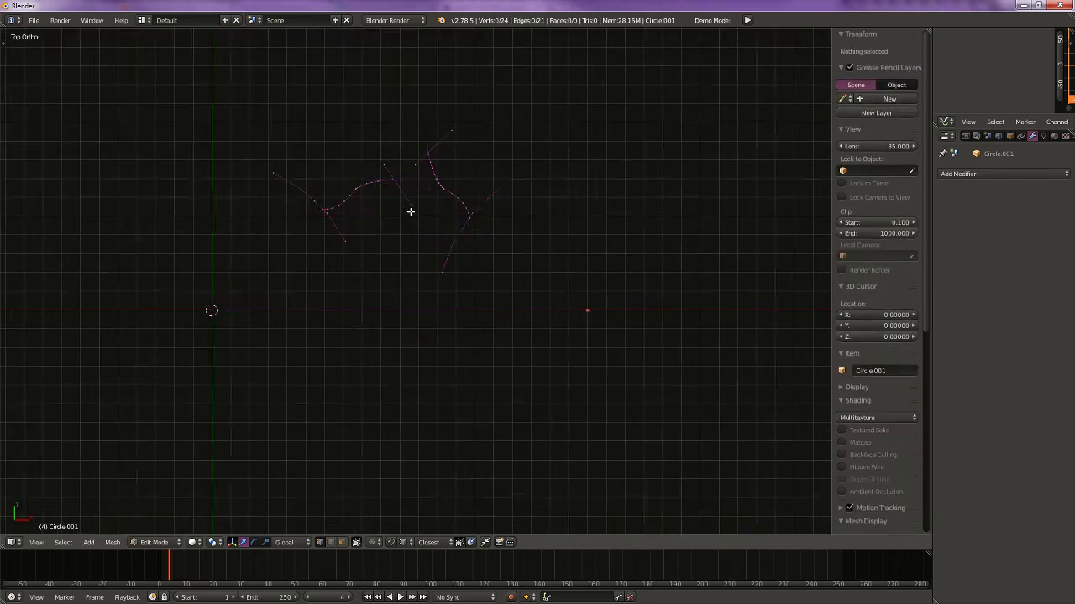
{"action": "scroll", "coordinate": [411, 211], "scroll_direction": "up", "scroll_amount": 8}
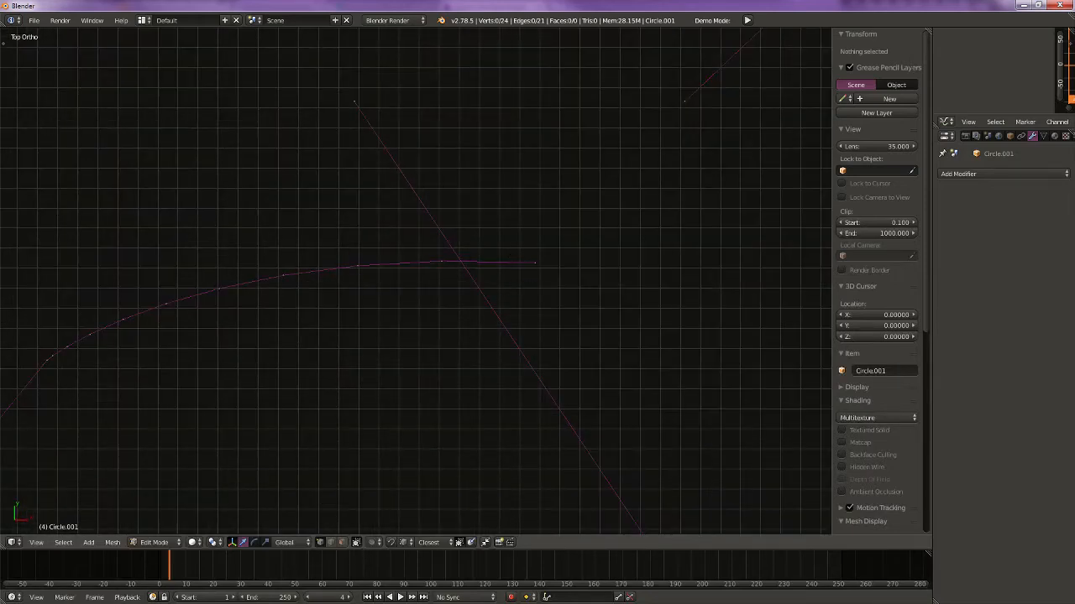
{"action": "scroll", "coordinate": [546, 277], "scroll_direction": "down", "scroll_amount": 3}
{"action": "key", "text": "Tab"}
{"action": "right_click", "coordinate": [455, 293]}
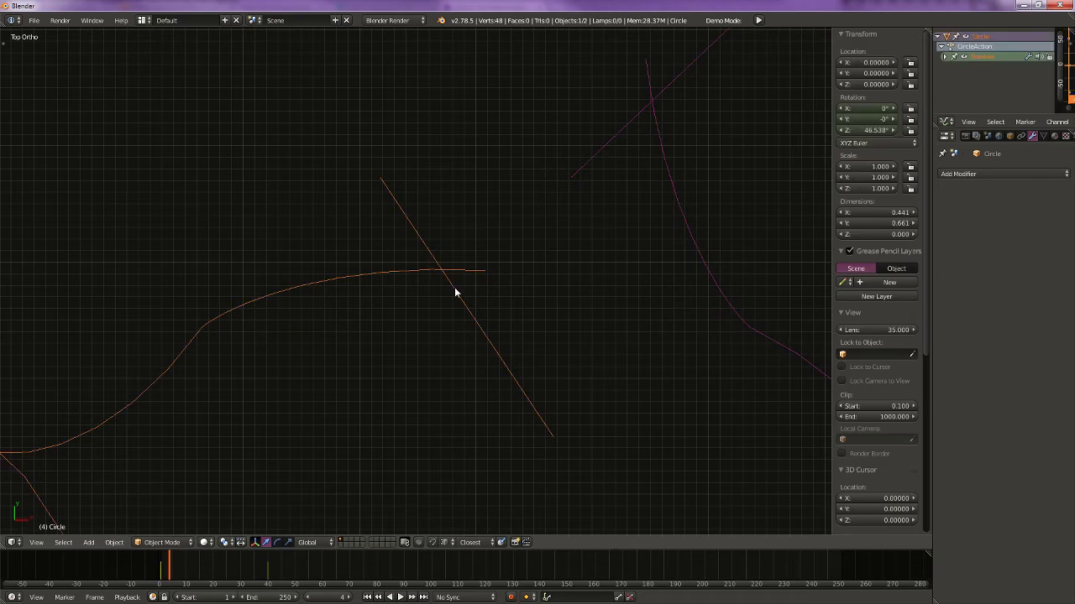
{"action": "key", "text": "Tab"}
{"action": "scroll", "coordinate": [521, 278], "scroll_direction": "up", "scroll_amount": 1}
{"action": "right_click", "coordinate": [499, 267]}
{"action": "right_click", "coordinate": [434, 268], "text": "shift"}
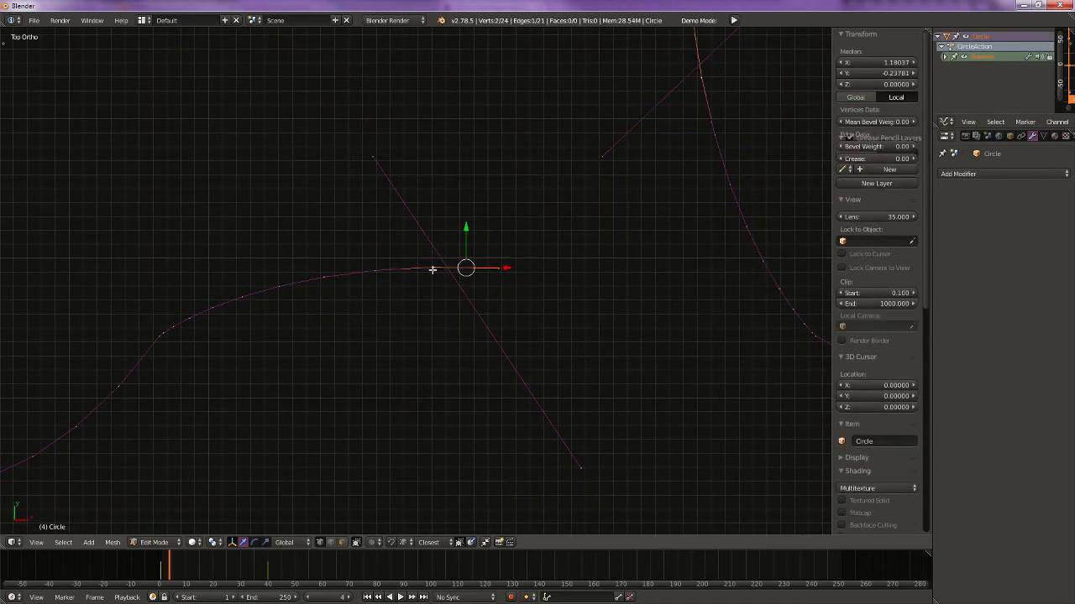
{"action": "right_click", "coordinate": [374, 158], "text": "shift"}
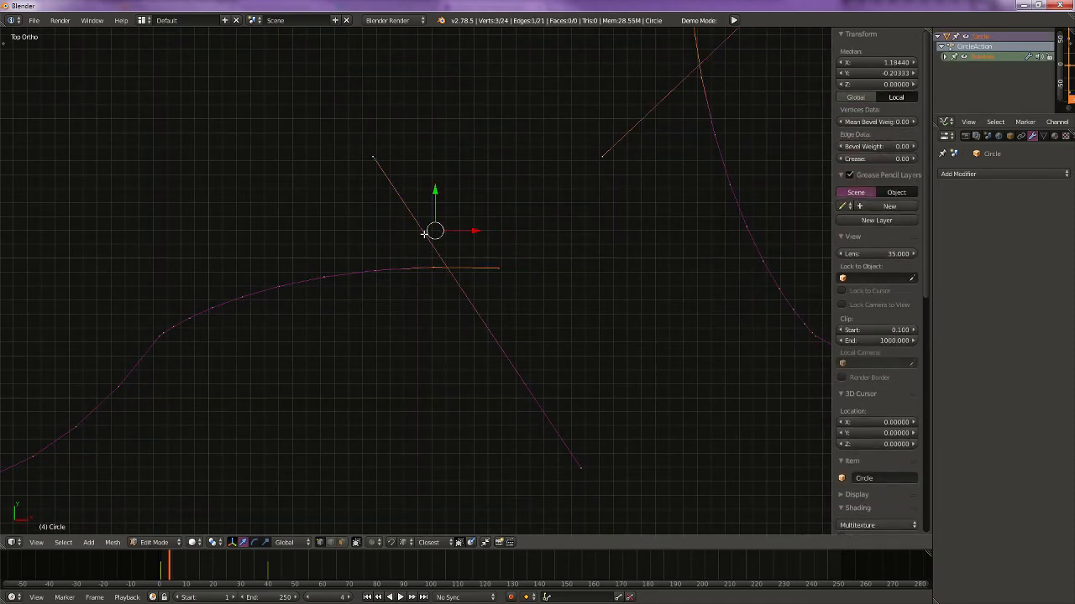
{"action": "right_click", "coordinate": [580, 467], "text": "shift"}
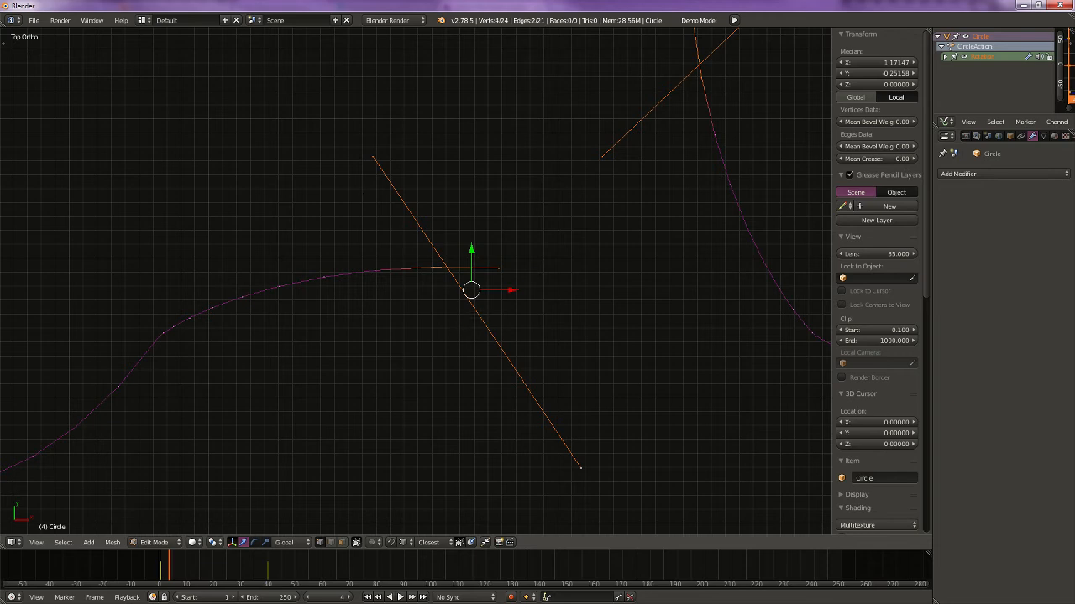
{"action": "key", "text": "w"}
{"action": "mouse_move", "coordinate": [326, 157]}
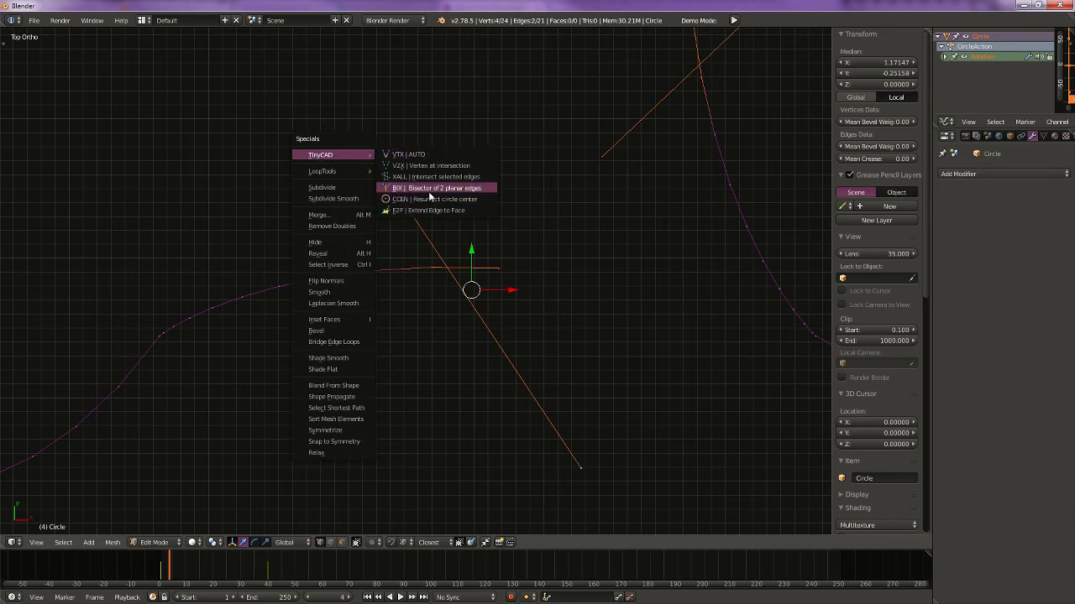
{"action": "left_click", "coordinate": [475, 192]}
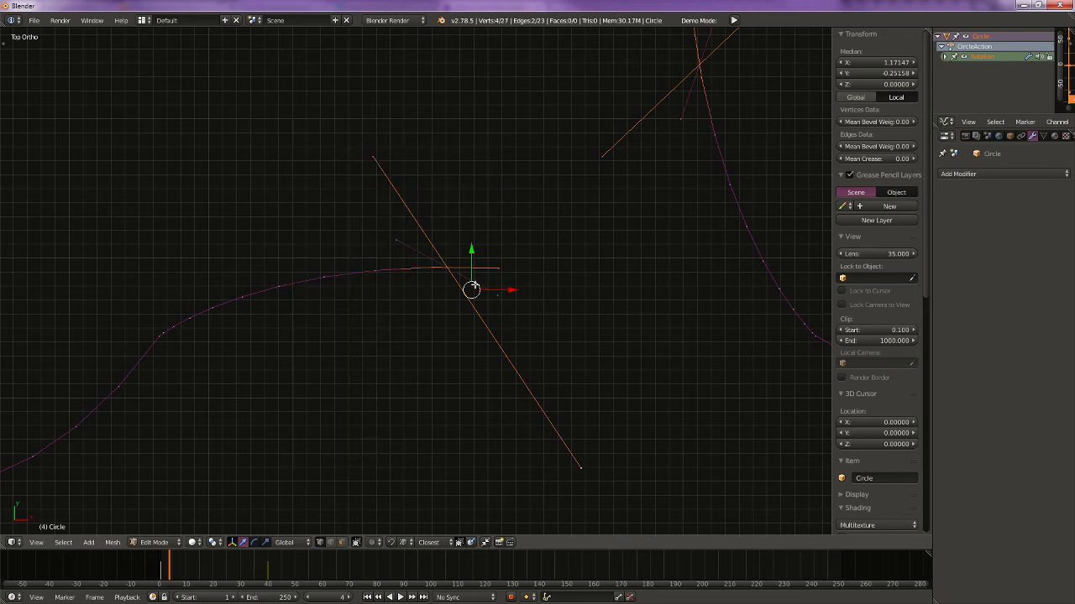
Step: Delete the bisector's outer vertices, keeping its centre vertex at the crossing, and test that vertex by moving it without keeping the move
{"action": "key", "text": "x"}
{"action": "left_click", "coordinate": [404, 293]}
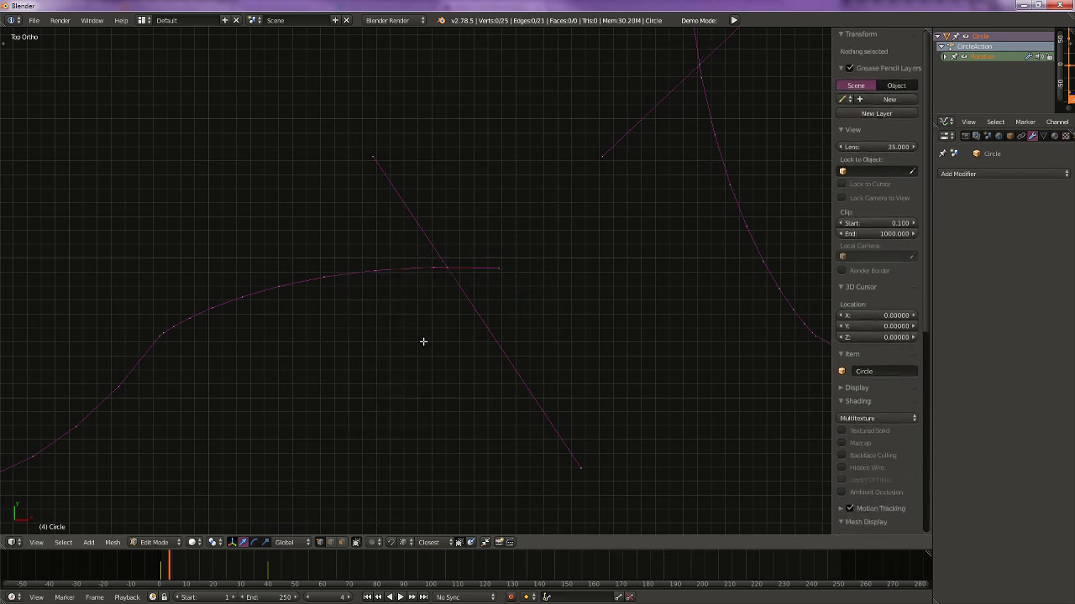
{"action": "right_click", "coordinate": [445, 263]}
{"action": "key", "text": "ctrl+space"}
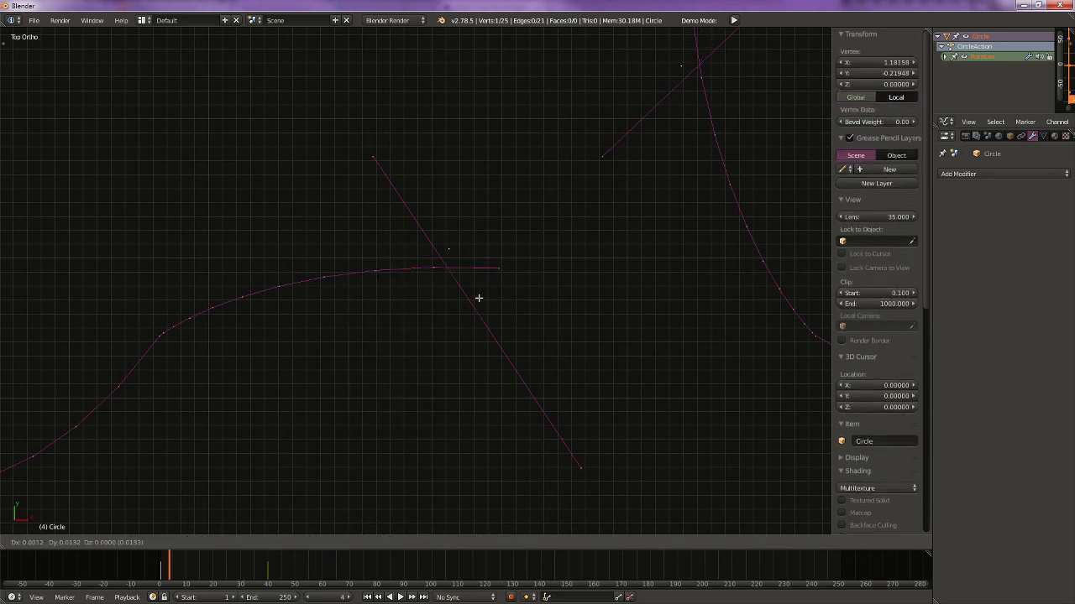
{"action": "key", "text": "ctrl+space"}
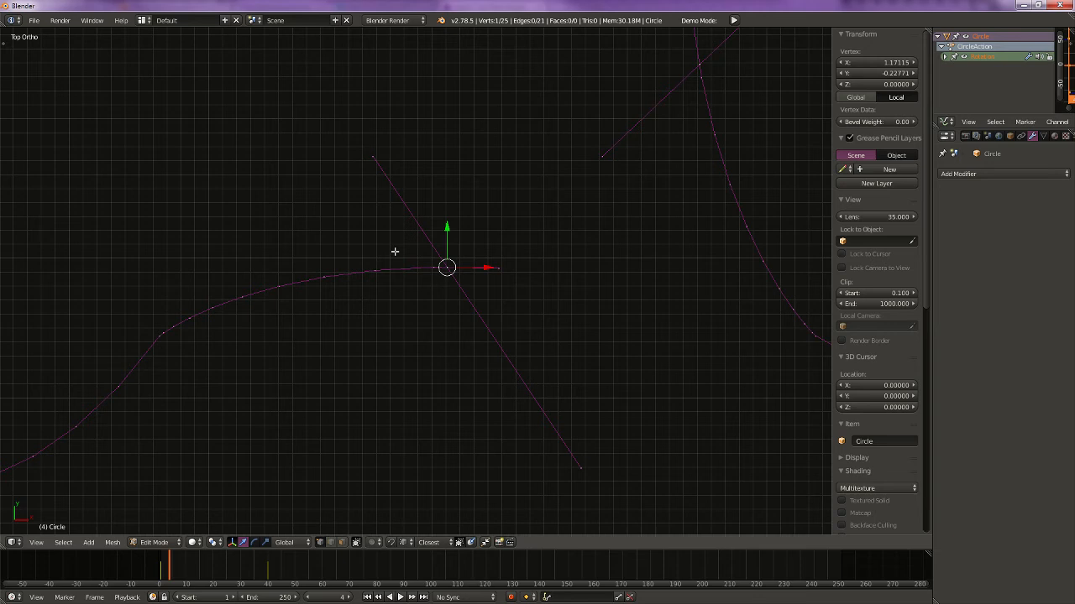
Step: Delete the curve's end vertex past the crossing and the straight line's upper end vertex
{"action": "right_click", "coordinate": [496, 270]}
{"action": "key", "text": "x"}
{"action": "left_click", "coordinate": [504, 295]}
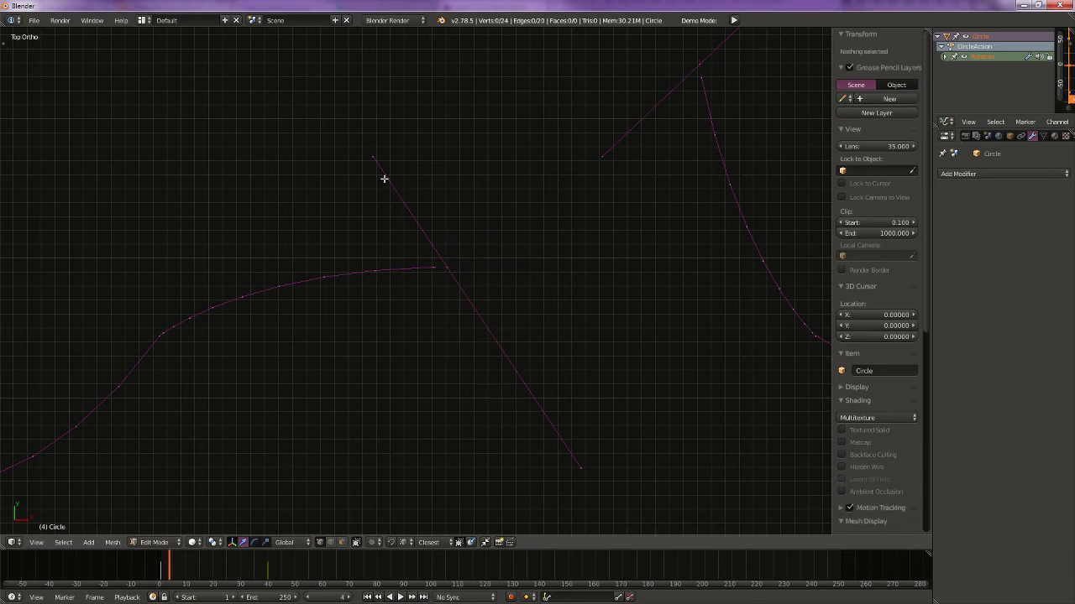
{"action": "right_click", "coordinate": [380, 173]}
{"action": "key", "text": "x"}
{"action": "left_click", "coordinate": [378, 172]}
Step: Connect the intersection vertex with edges to the curve's end and to the straight line's remaining lower vertex
{"action": "right_click", "coordinate": [445, 263]}
{"action": "right_click", "coordinate": [436, 263], "text": "shift"}
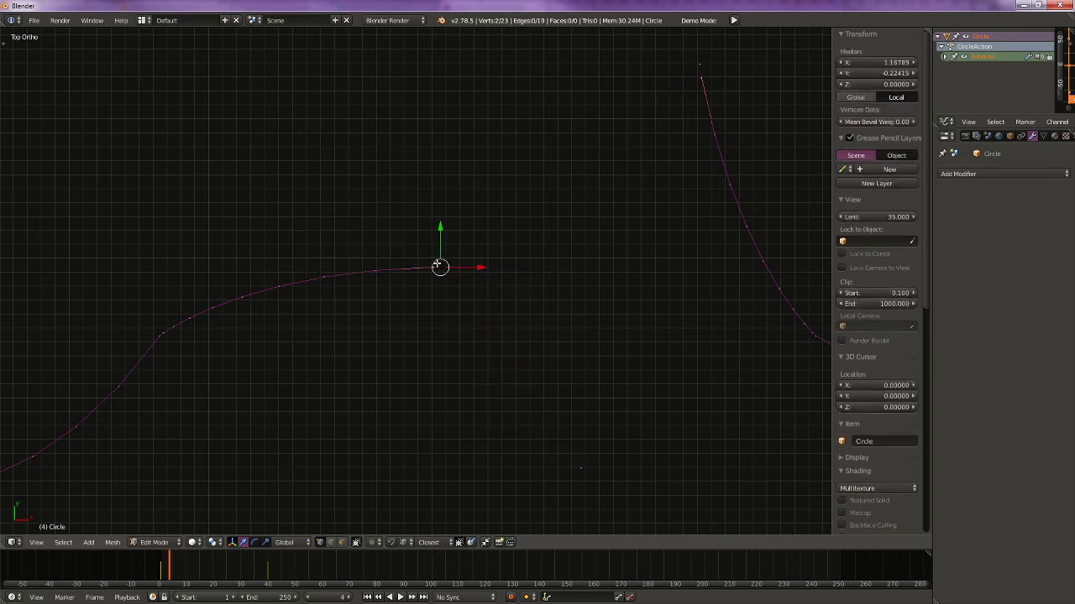
{"action": "key", "text": "f"}
{"action": "right_click", "coordinate": [458, 269]}
{"action": "right_click", "coordinate": [582, 450], "text": "shift"}
{"action": "key", "text": "f"}
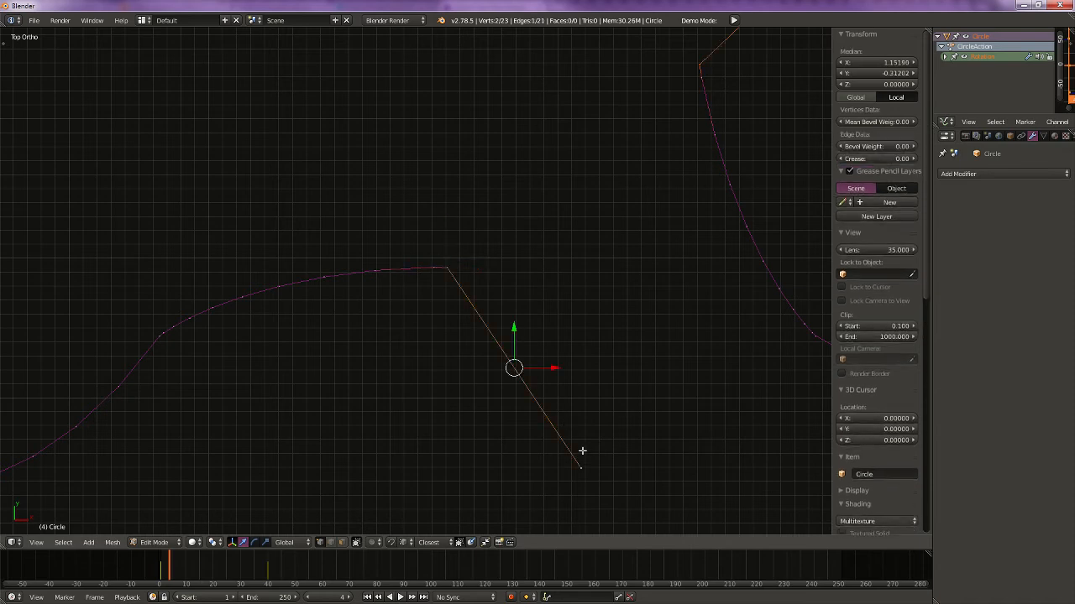
{"action": "key", "text": "a"}
Step: Delete the two vertices of the surplus straight branch below the curve's other end
{"action": "scroll", "coordinate": [554, 453], "scroll_direction": "down", "scroll_amount": 6}
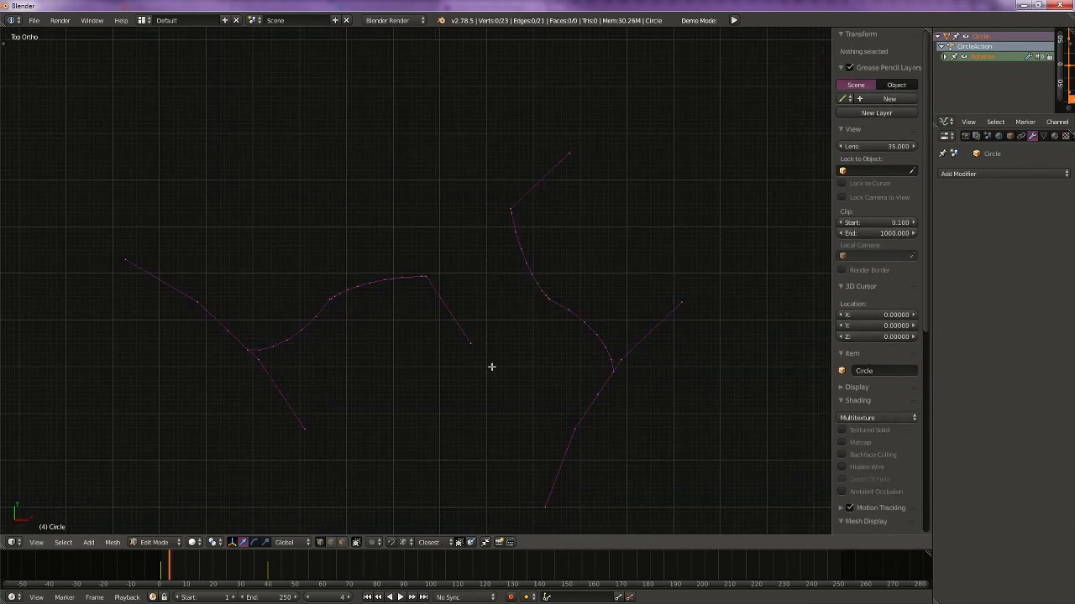
{"action": "scroll", "coordinate": [491, 367], "scroll_direction": "down", "scroll_amount": 4}
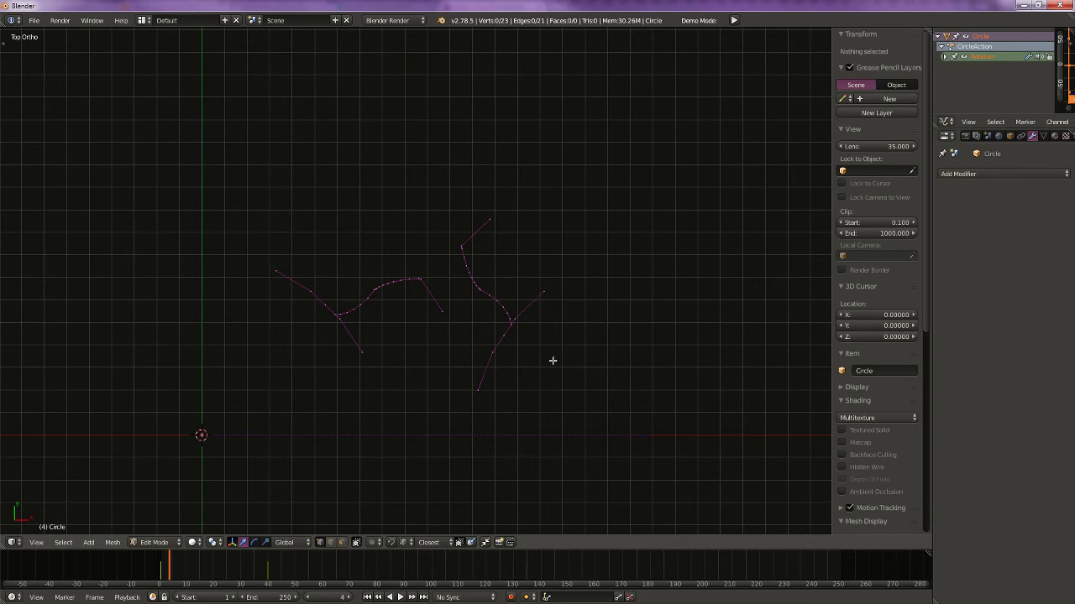
{"action": "right_click", "coordinate": [324, 301]}
{"action": "right_click", "coordinate": [314, 289], "text": "shift"}
{"action": "right_click", "coordinate": [275, 267], "text": "shift"}
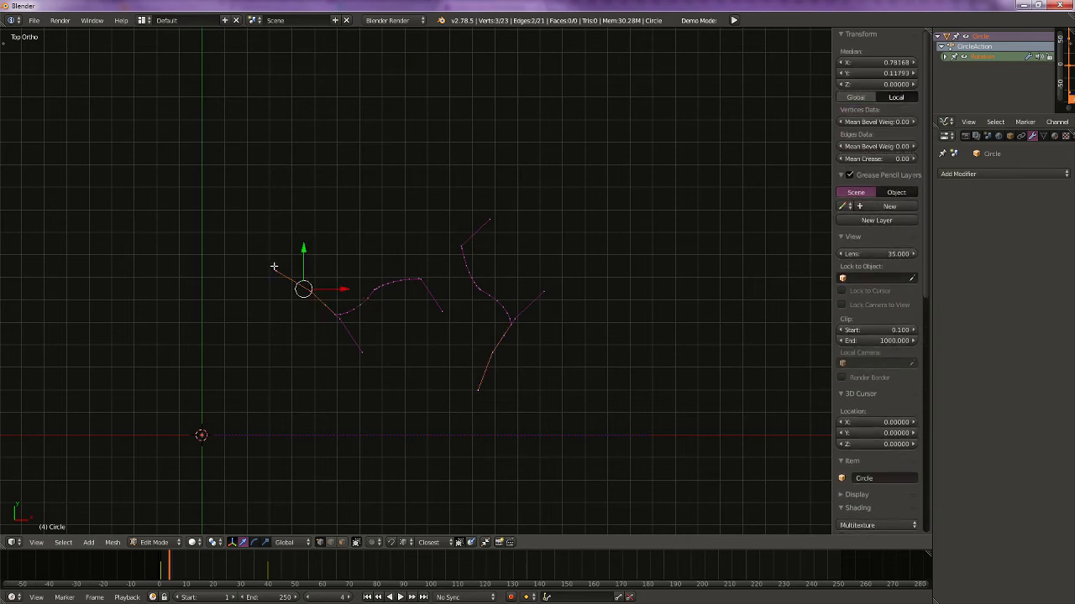
{"action": "scroll", "coordinate": [334, 363], "scroll_direction": "up", "scroll_amount": 4}
{"action": "scroll", "coordinate": [288, 359], "scroll_direction": "up", "scroll_amount": 3}
{"action": "right_click", "coordinate": [412, 344]}
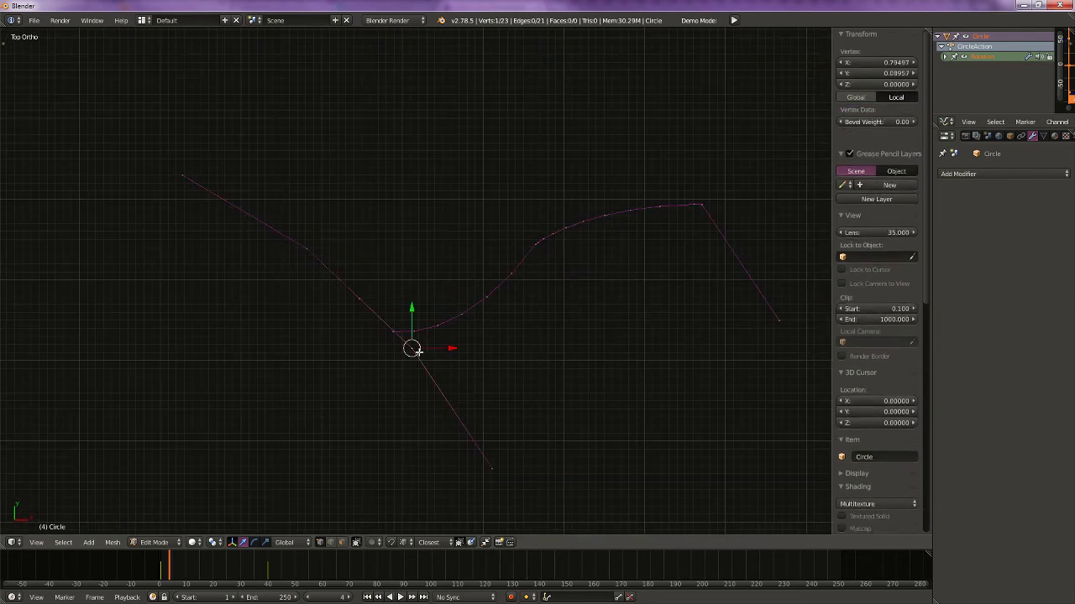
{"action": "key", "text": "x"}
{"action": "left_click", "coordinate": [403, 355]}
{"action": "right_click", "coordinate": [491, 468]}
{"action": "key", "text": "x"}
{"action": "left_click", "coordinate": [470, 458]}
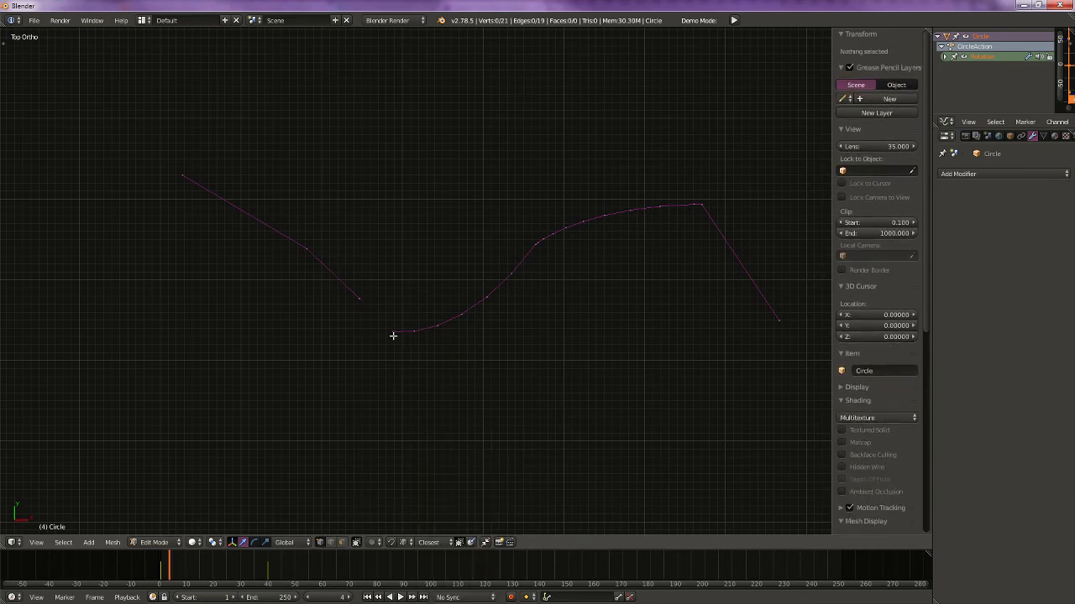
Step: Join the curve's open end to the nearest vertex of the adjacent tooth line with an edge, and return to Object Mode
{"action": "right_click", "coordinate": [392, 332]}
{"action": "right_click", "coordinate": [359, 299], "text": "shift"}
{"action": "key", "text": "f"}
{"action": "key", "text": "a"}
{"action": "scroll", "coordinate": [378, 370], "scroll_direction": "down", "scroll_amount": 6}
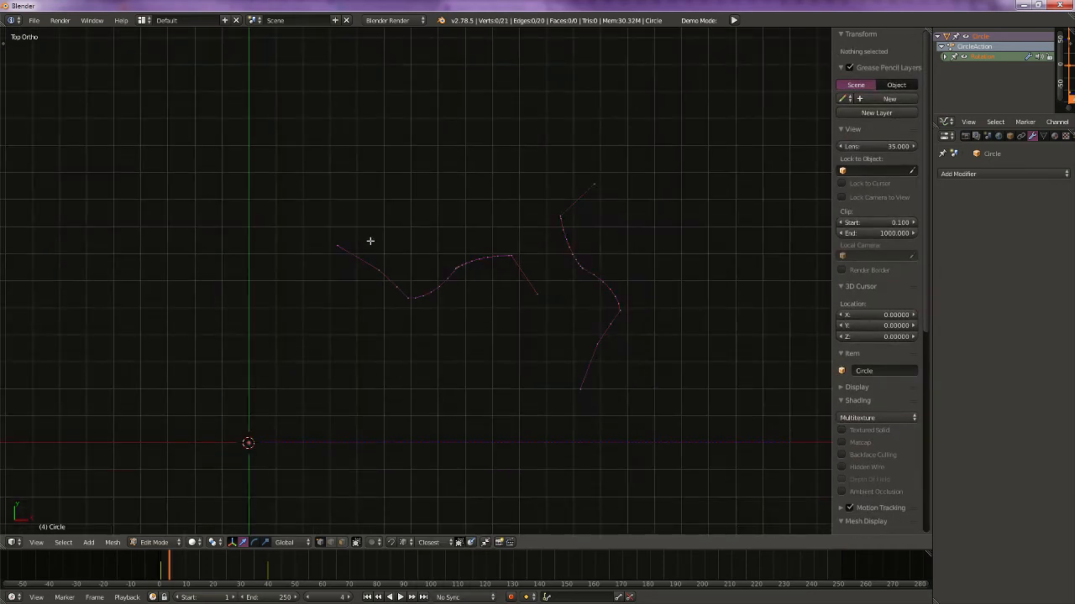
{"action": "scroll", "coordinate": [547, 389], "scroll_direction": "down", "scroll_amount": 2}
{"action": "key", "text": "Tab"}
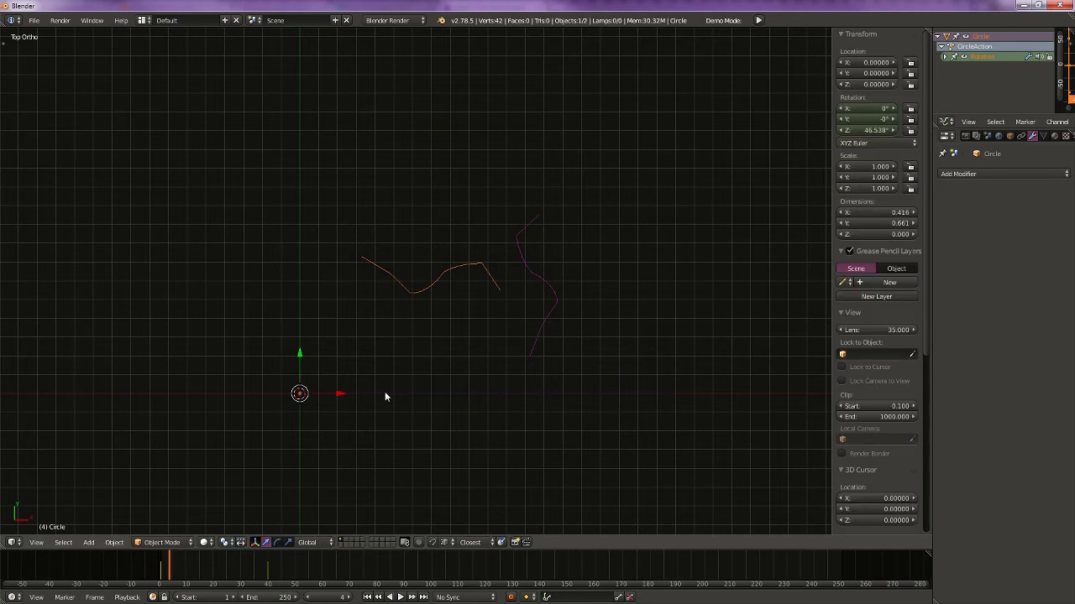
Step: Play the rotation animation and step through frames 5 to 14 to examine how the two tooth profiles mesh
{"action": "key", "text": "alt+a"}
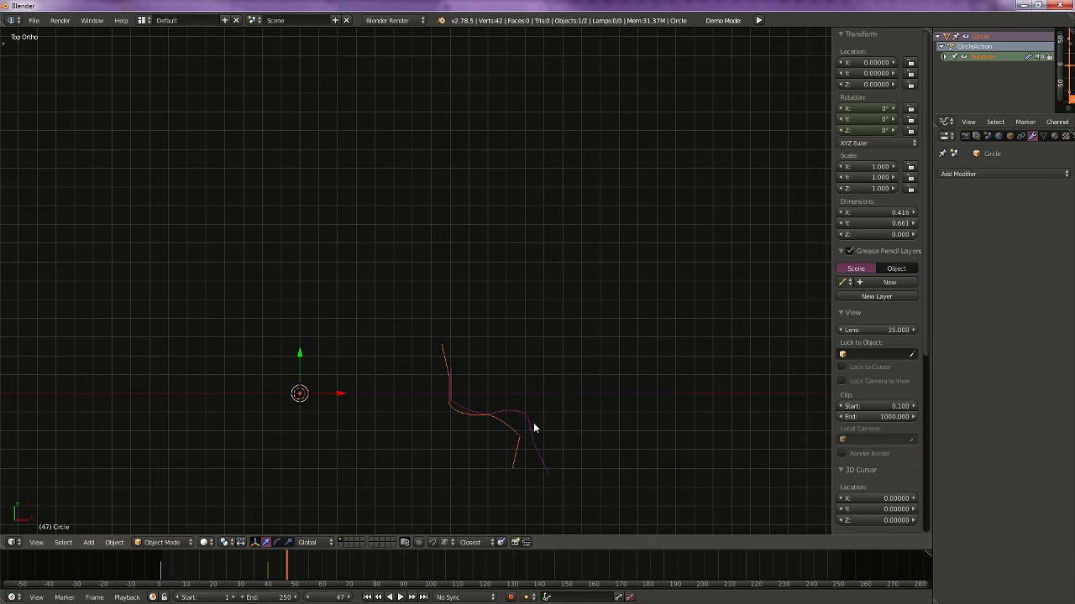
{"action": "key", "text": "Left"}
{"action": "key", "text": "Right"}
{"action": "left_click_drag", "start_coordinate": [267, 578], "coordinate": [172, 569]}
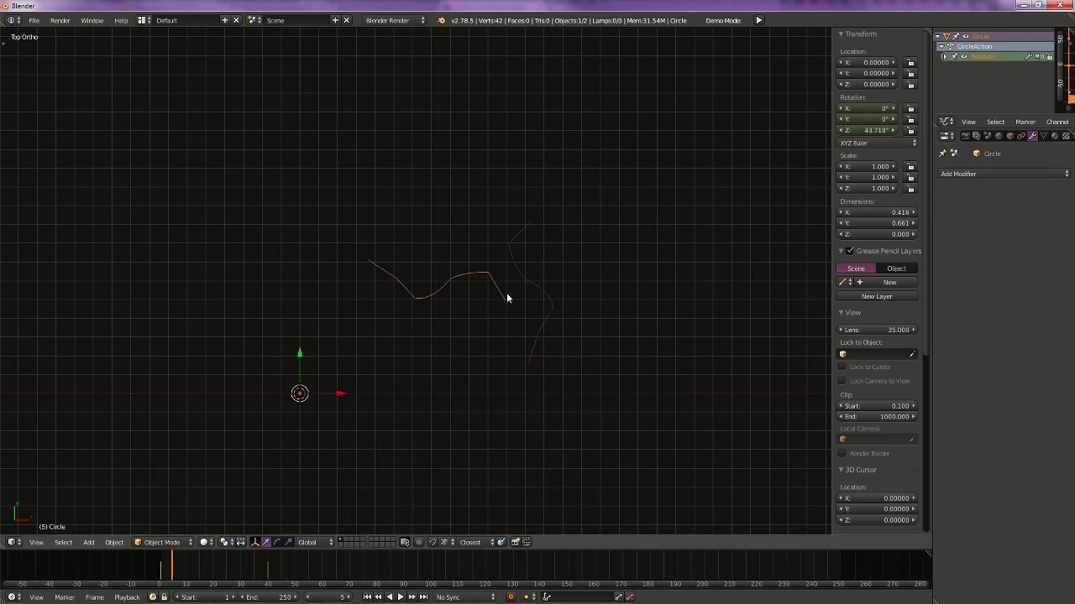
{"action": "key", "text": "Right"}
{"action": "key", "text": "Right"}
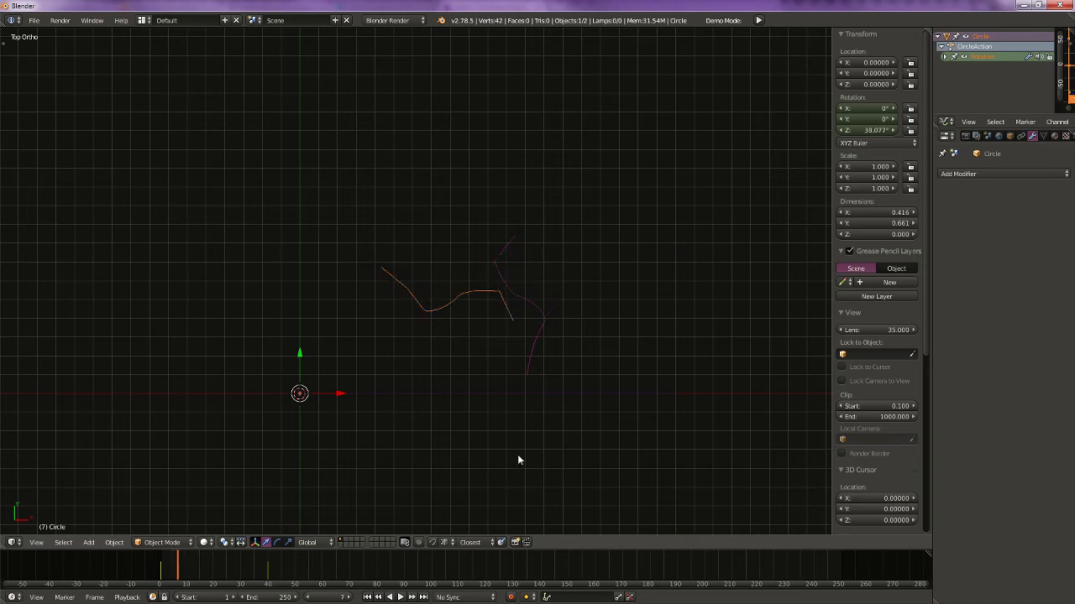
{"action": "key", "text": "Right"}
{"action": "key", "text": "Right"}
{"action": "key", "text": "Right"}
{"action": "key", "text": "Right"}
{"action": "key", "text": "Right"}
{"action": "key", "text": "Right"}
{"action": "key", "text": "Right"}
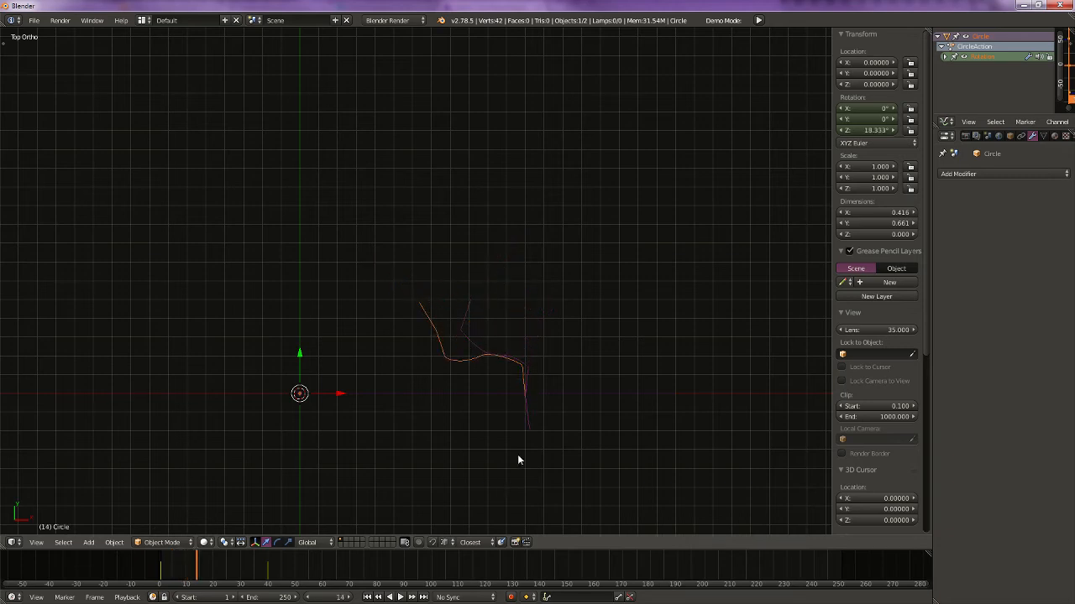
Step: Step the rotation animation forward to frame 25 and back to frame 7 to examine how the two tooth profiles mesh
{"action": "key", "text": "Right"}
{"action": "key", "text": "Right"}
{"action": "key", "text": "Right"}
{"action": "key", "text": "Right"}
{"action": "key", "text": "Right"}
{"action": "key", "text": "Right"}
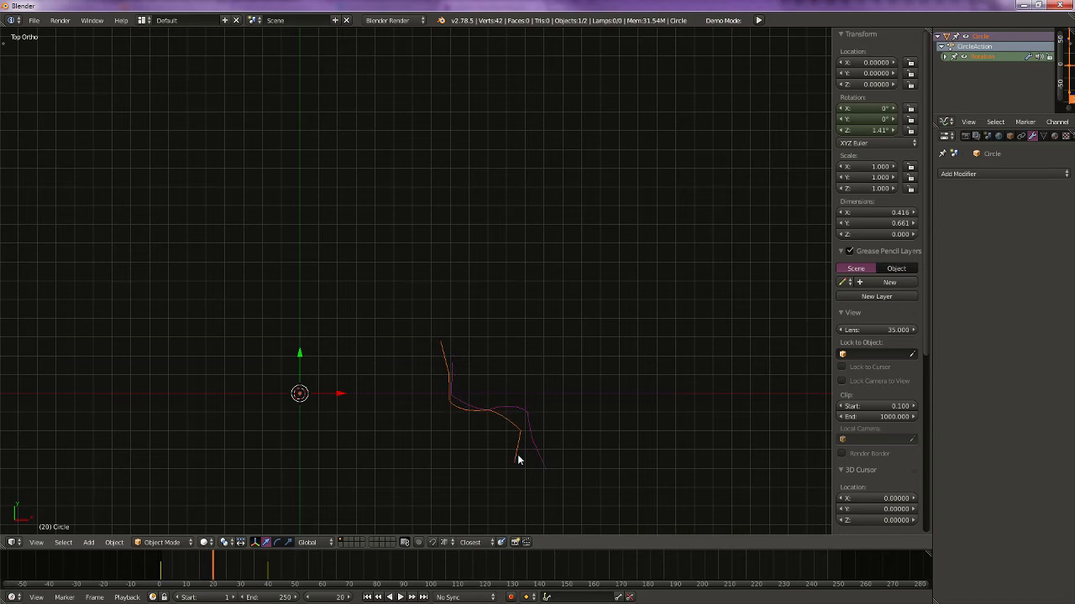
{"action": "key", "text": "Right"}
{"action": "key", "text": "Right"}
{"action": "key", "text": "Right"}
{"action": "key", "text": "Right"}
{"action": "key", "text": "Right"}
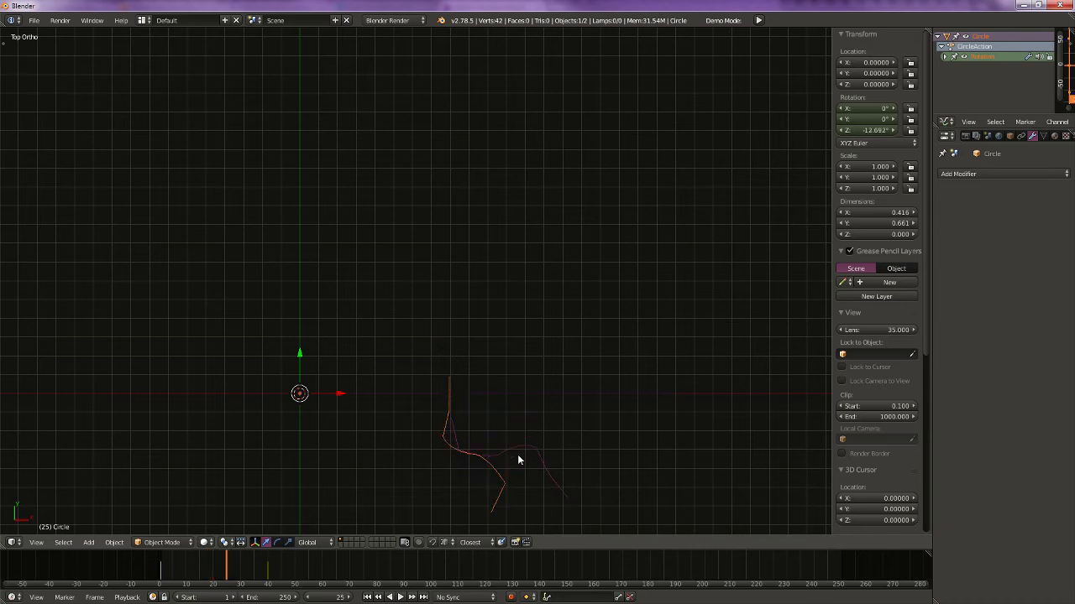
{"action": "key", "text": "Left"}
{"action": "key", "text": "Left"}
{"action": "key", "text": "Left"}
{"action": "key", "text": "Left"}
{"action": "key", "text": "Left"}
{"action": "key", "text": "Left"}
{"action": "key", "text": "Left"}
{"action": "key", "text": "Left"}
{"action": "key", "text": "Left"}
{"action": "key", "text": "Left"}
{"action": "key", "text": "Left"}
{"action": "key", "text": "Left"}
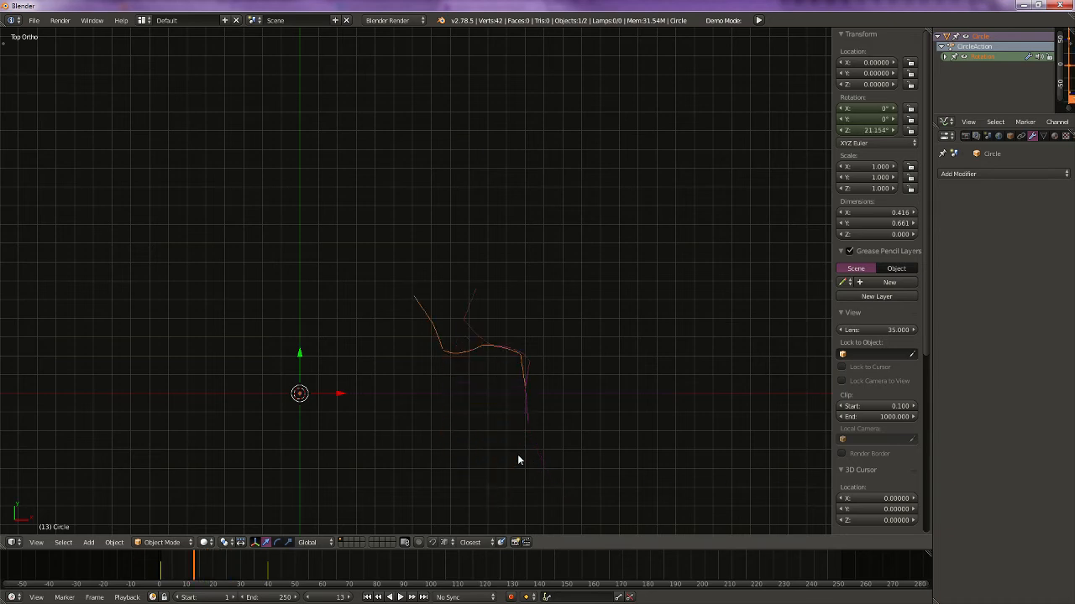
{"action": "key", "text": "Left"}
{"action": "key", "text": "Left"}
{"action": "key", "text": "Left"}
{"action": "key", "text": "Left"}
{"action": "key", "text": "Left"}
{"action": "key", "text": "Left"}
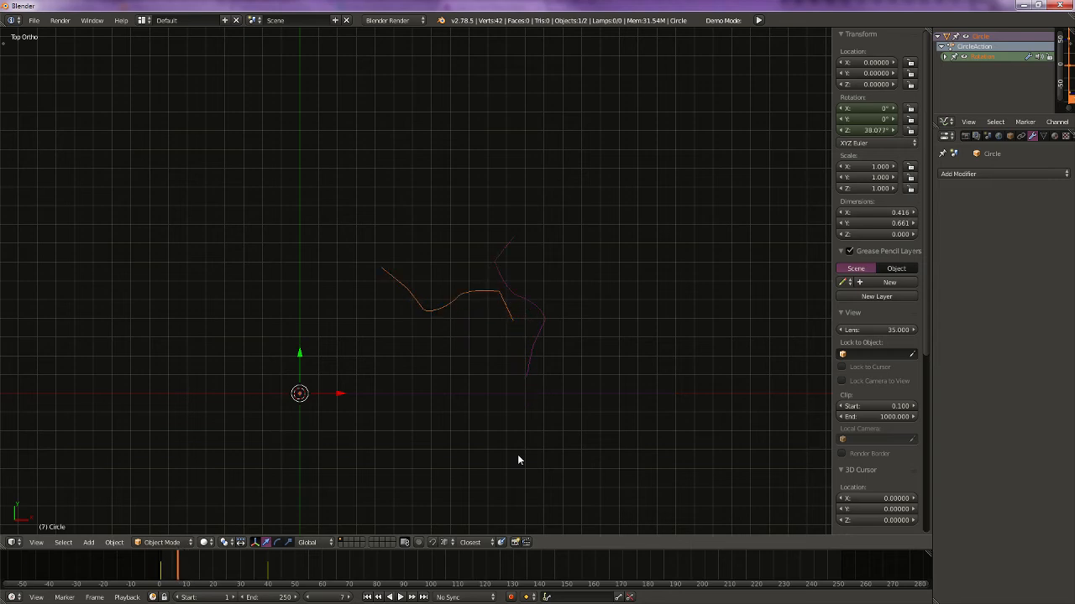
Step: Step through the whole rotation between frames 0 and 41 to examine where the tooth profiles meet and separate
{"action": "scroll", "coordinate": [517, 454], "scroll_direction": "down", "scroll_amount": 2}
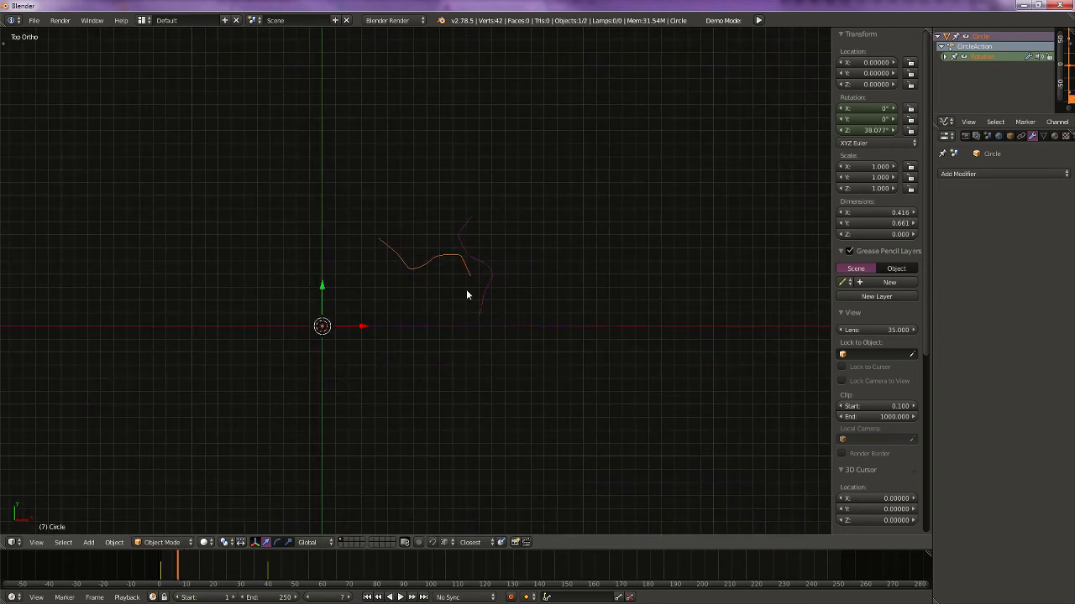
{"action": "key", "text": "Right"}
{"action": "key", "text": "Right"}
{"action": "key", "text": "Right"}
{"action": "key", "text": "Right"}
{"action": "key", "text": "Right"}
{"action": "key", "text": "Right"}
{"action": "key", "text": "Right"}
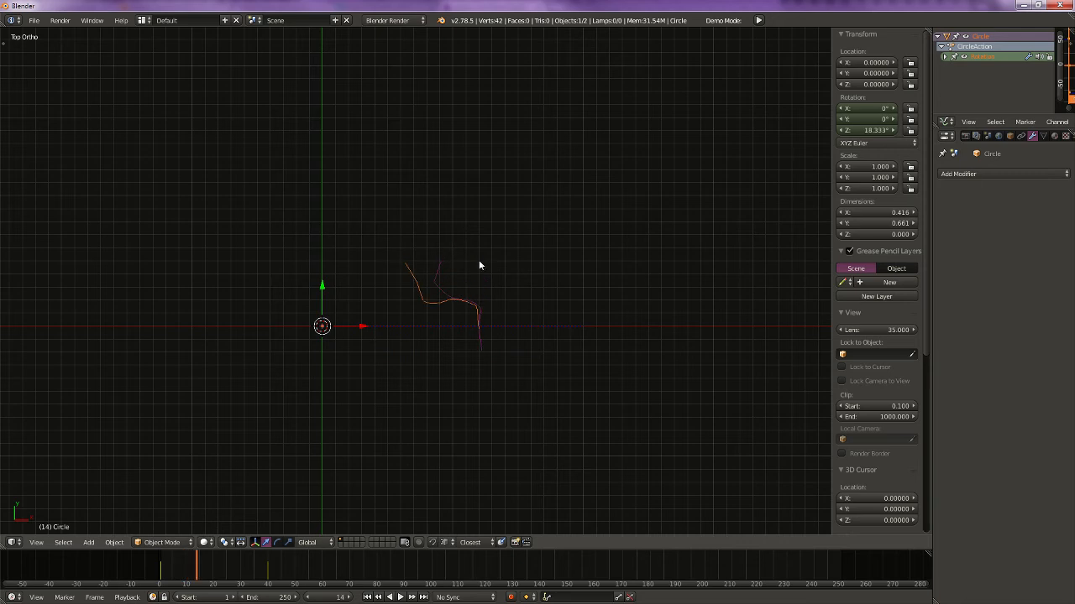
{"action": "key", "text": "Left"}
{"action": "key", "text": "Left"}
{"action": "key", "text": "Left"}
{"action": "key", "text": "Left"}
{"action": "key", "text": "Left"}
{"action": "key", "text": "Left"}
{"action": "key", "text": "Left"}
{"action": "key", "text": "Left"}
{"action": "key", "text": "Left"}
{"action": "key", "text": "Left"}
{"action": "key", "text": "Left"}
{"action": "key", "text": "Left"}
{"action": "key", "text": "Left"}
{"action": "key", "text": "Left"}
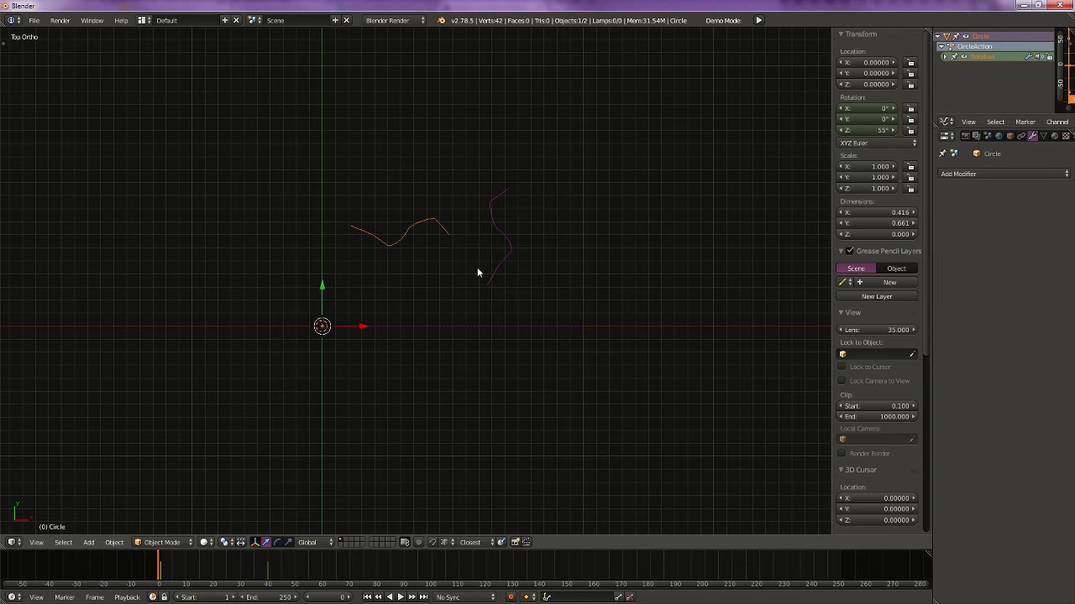
{"action": "key", "text": "Right"}
{"action": "key", "text": "Right"}
{"action": "key", "text": "Right"}
{"action": "key", "text": "Right"}
{"action": "key", "text": "Right"}
{"action": "key", "text": "Right"}
{"action": "key", "text": "Right"}
{"action": "key", "text": "Right"}
{"action": "key", "text": "Right"}
{"action": "key", "text": "Right"}
{"action": "key", "text": "Right"}
{"action": "key", "text": "Right"}
{"action": "key", "text": "Right"}
{"action": "key", "text": "Right"}
{"action": "key", "text": "Right"}
{"action": "key", "text": "Right"}
{"action": "key", "text": "Right"}
{"action": "key", "text": "Right"}
{"action": "key", "text": "Right"}
{"action": "key", "text": "Right"}
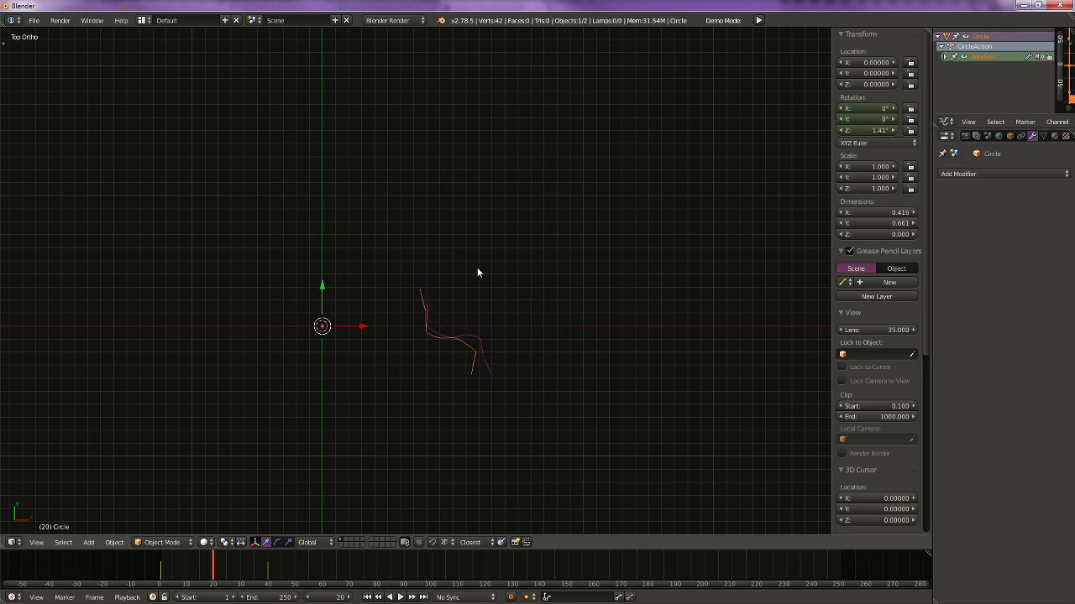
{"action": "key", "text": "Right"}
{"action": "key", "text": "Right"}
{"action": "key", "text": "Right"}
{"action": "key", "text": "Right"}
{"action": "key", "text": "Right"}
{"action": "key", "text": "Right"}
{"action": "key", "text": "Right"}
{"action": "key", "text": "Right"}
{"action": "key", "text": "Right"}
{"action": "key", "text": "Right"}
{"action": "key", "text": "Right"}
{"action": "key", "text": "Right"}
{"action": "key", "text": "Right"}
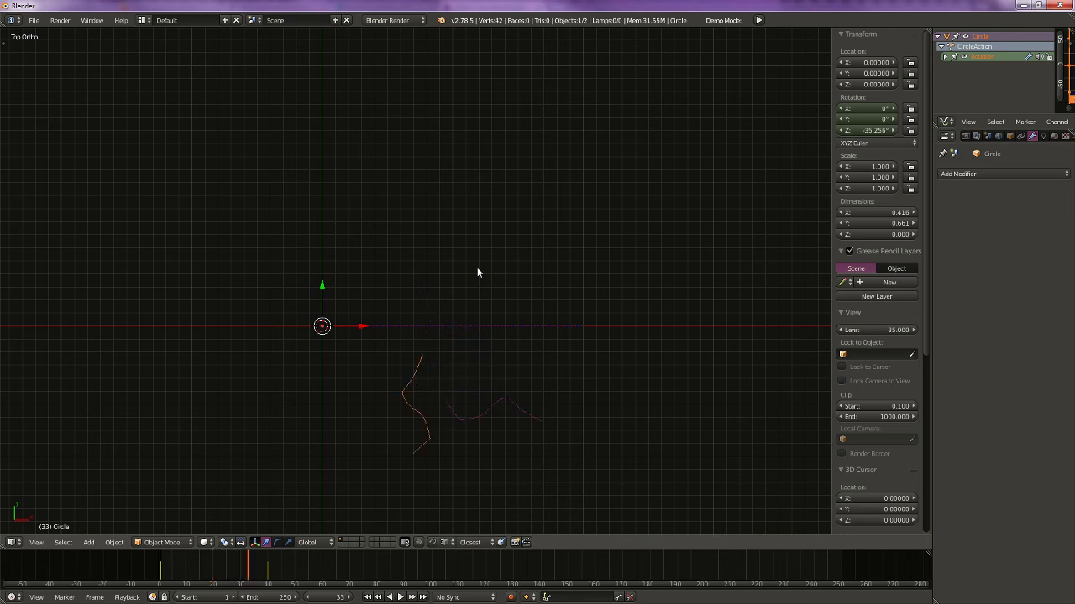
{"action": "key", "text": "Right"}
{"action": "key", "text": "Right"}
{"action": "key", "text": "Right"}
{"action": "key", "text": "Right"}
{"action": "key", "text": "Right"}
{"action": "key", "text": "Right"}
{"action": "key", "text": "Right"}
{"action": "key", "text": "Right"}
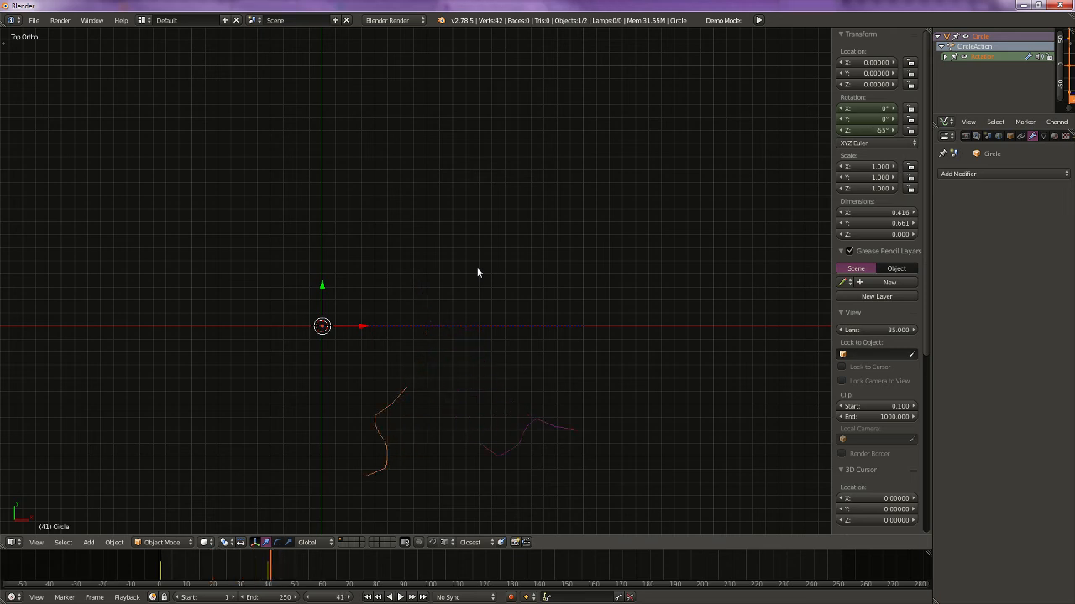
Step: Delete the tooth profile's rotation keyframes at frame 40 and at frame 1
{"action": "key", "text": "Left"}
{"action": "key", "text": "Left"}
{"action": "key", "text": "alt+i"}
{"action": "left_click", "coordinate": [477, 268]}
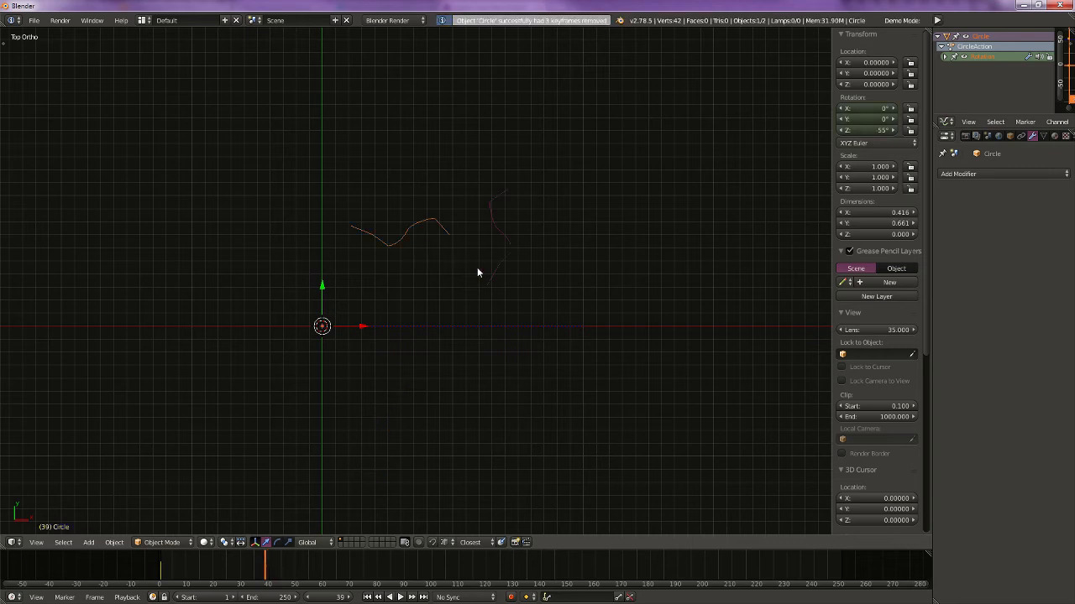
{"action": "key", "text": "Left"}
{"action": "key", "text": "Left"}
{"action": "key", "text": "Left"}
{"action": "key", "text": "Left"}
{"action": "key", "text": "Left"}
{"action": "key", "text": "Left"}
{"action": "key", "text": "Left"}
{"action": "key", "text": "Left"}
{"action": "key", "text": "Left"}
{"action": "key", "text": "Left"}
{"action": "key", "text": "Left"}
{"action": "key", "text": "Left"}
{"action": "key", "text": "Left"}
{"action": "key", "text": "Left"}
{"action": "key", "text": "Left"}
{"action": "key", "text": "Left"}
{"action": "key", "text": "Left"}
{"action": "key", "text": "Left"}
{"action": "key", "text": "Left"}
{"action": "key", "text": "Left"}
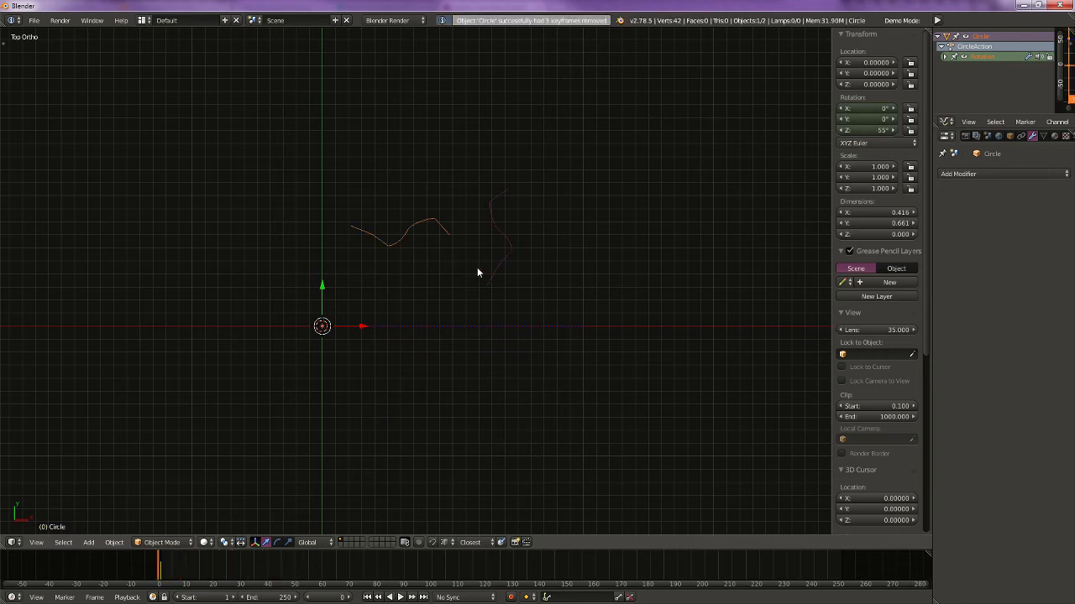
{"action": "key", "text": "Right"}
{"action": "key", "text": "alt+i"}
{"action": "left_click", "coordinate": [476, 268]}
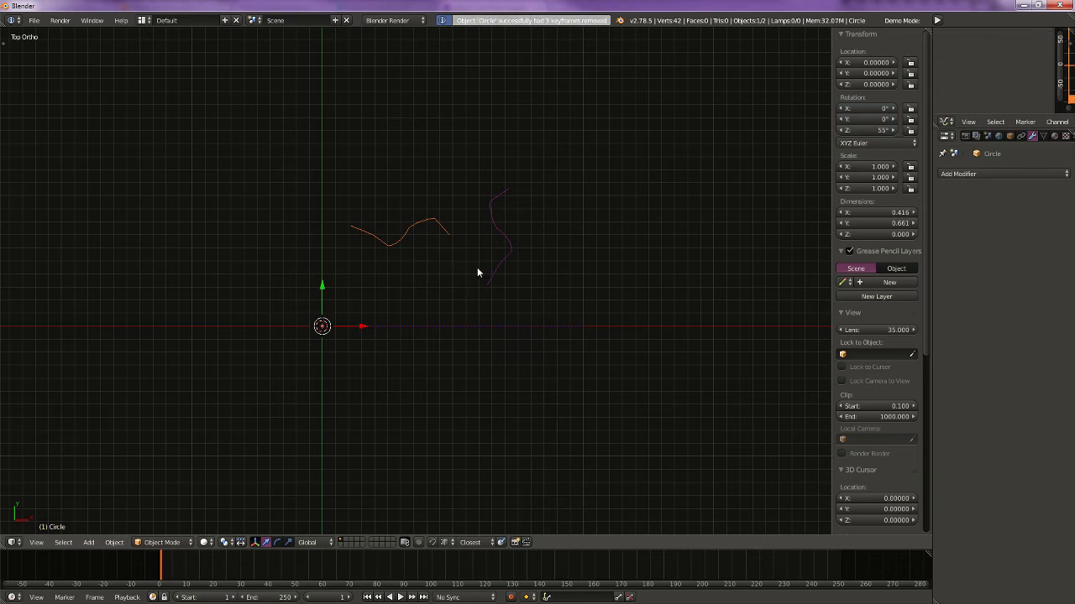
Step: Clear the tooth profile's rotation and set its Z rotation to 12.857°
{"action": "key", "text": "alt+r"}
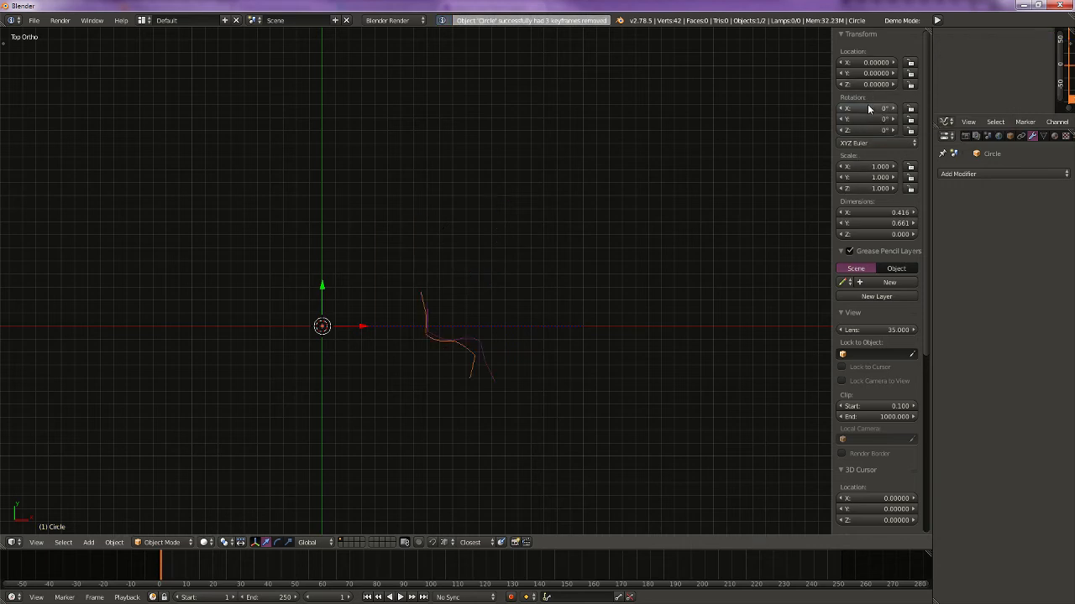
{"action": "left_click", "coordinate": [865, 131]}
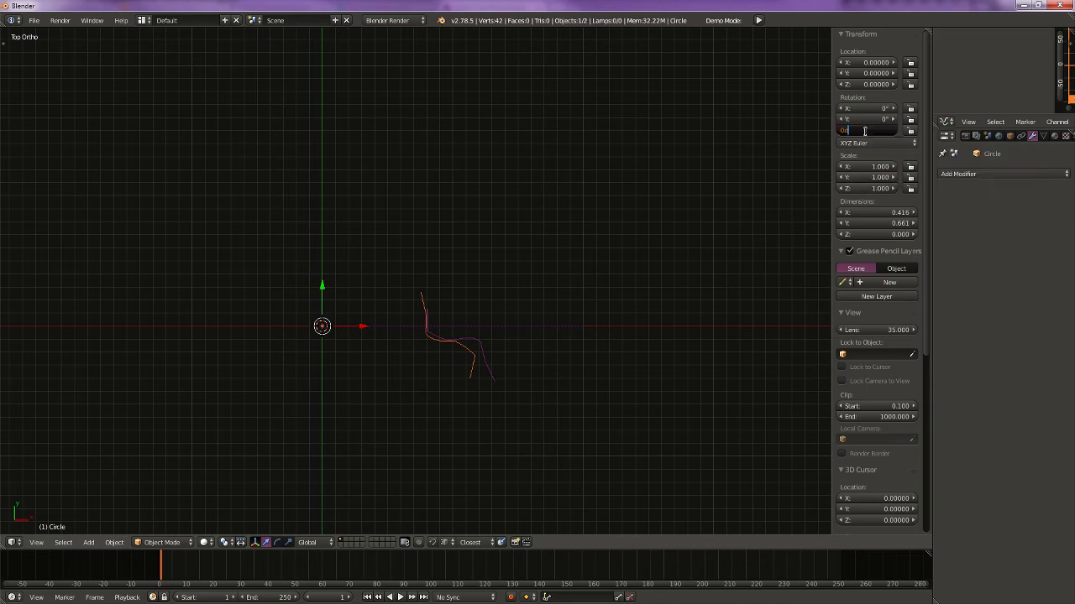
{"action": "key", "text": "BackSpace"}
{"action": "key", "text": "BackSpace"}
{"action": "key", "text": "ctrl+v"}
{"action": "key", "text": "Return"}
{"action": "scroll", "coordinate": [558, 269], "scroll_direction": "up", "scroll_amount": 3}
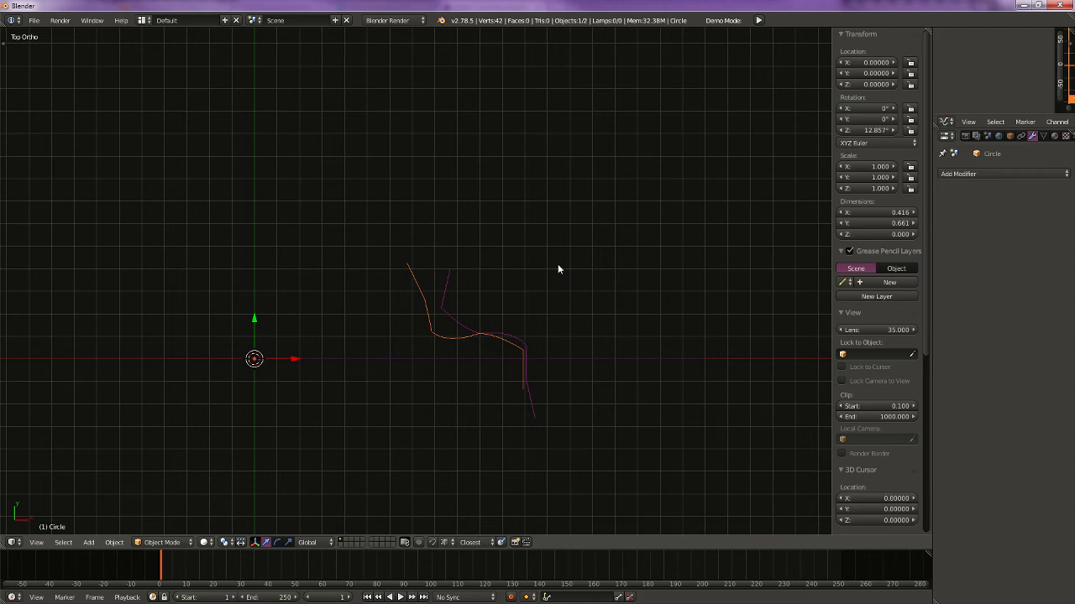
Step: Try a Z rotation of 6.429° on the tooth profile, and set it back to 12.857°
{"action": "left_click", "coordinate": [874, 130]}
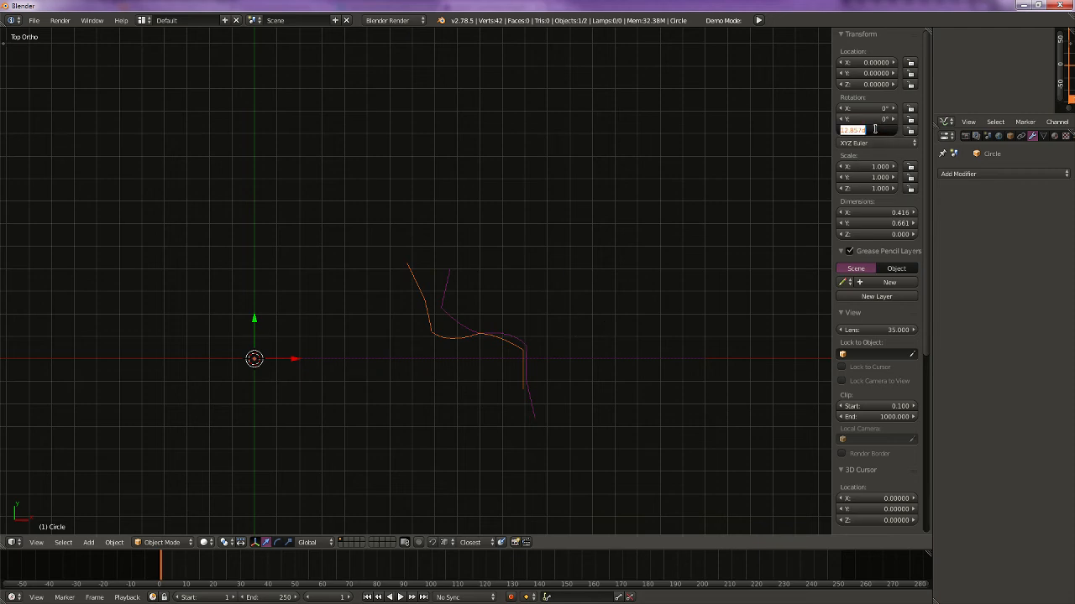
{"action": "key", "text": "ctrl+v"}
{"action": "key", "text": "Return"}
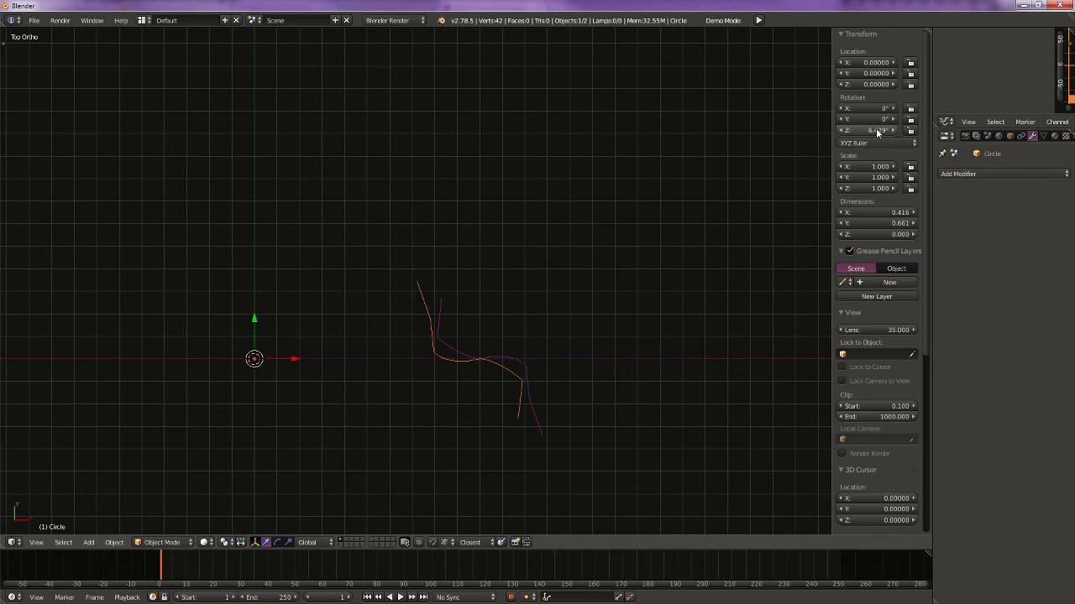
{"action": "left_click", "coordinate": [877, 133]}
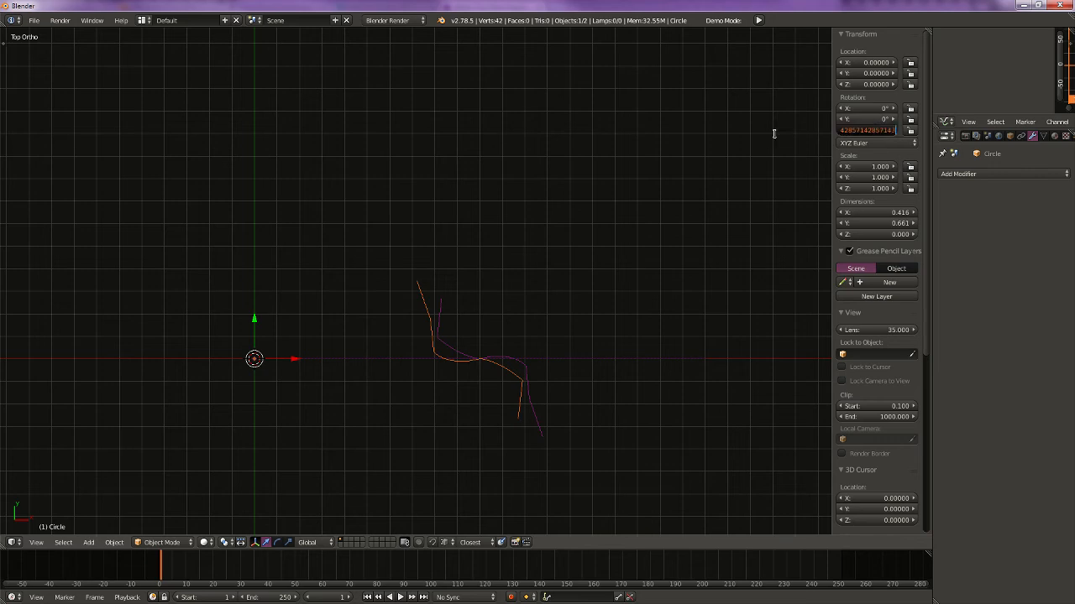
{"action": "key", "text": "Return"}
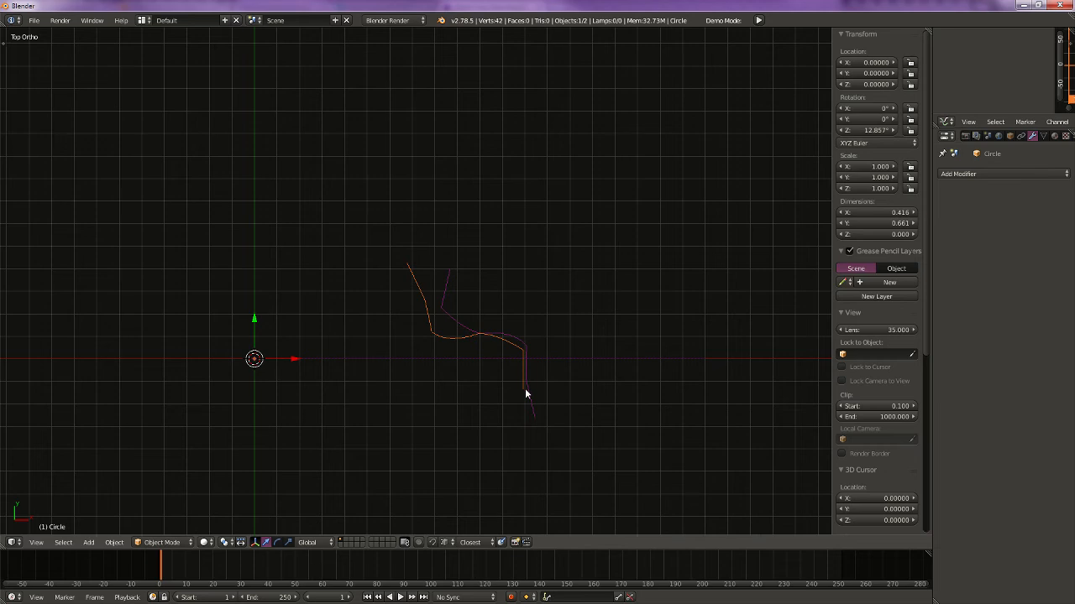
{"action": "scroll", "coordinate": [525, 387], "scroll_direction": "down", "scroll_amount": 4}
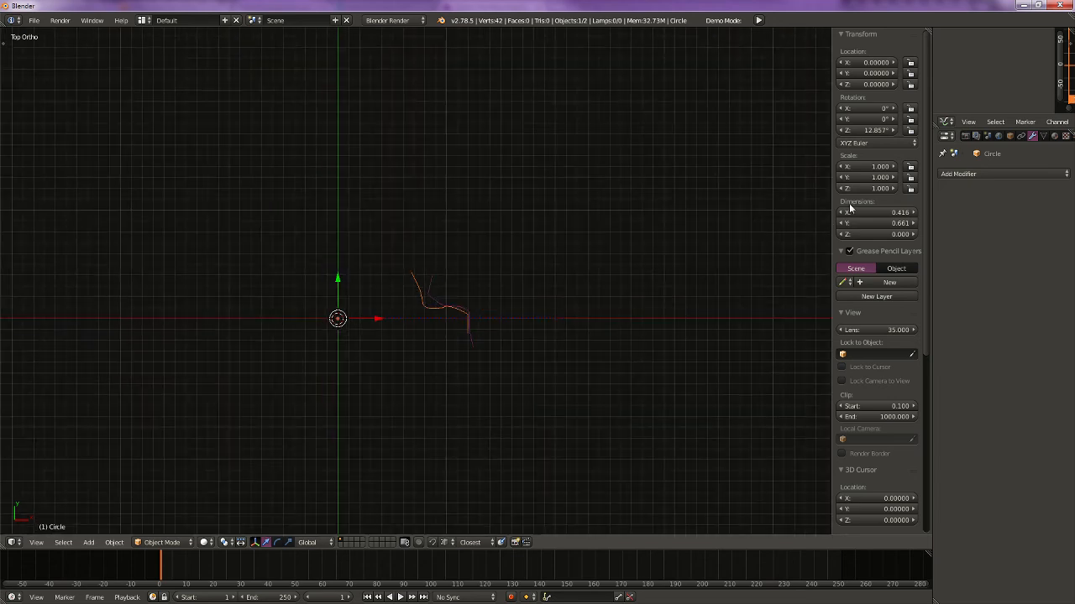
{"action": "scroll", "coordinate": [515, 297], "scroll_direction": "up", "scroll_amount": 3}
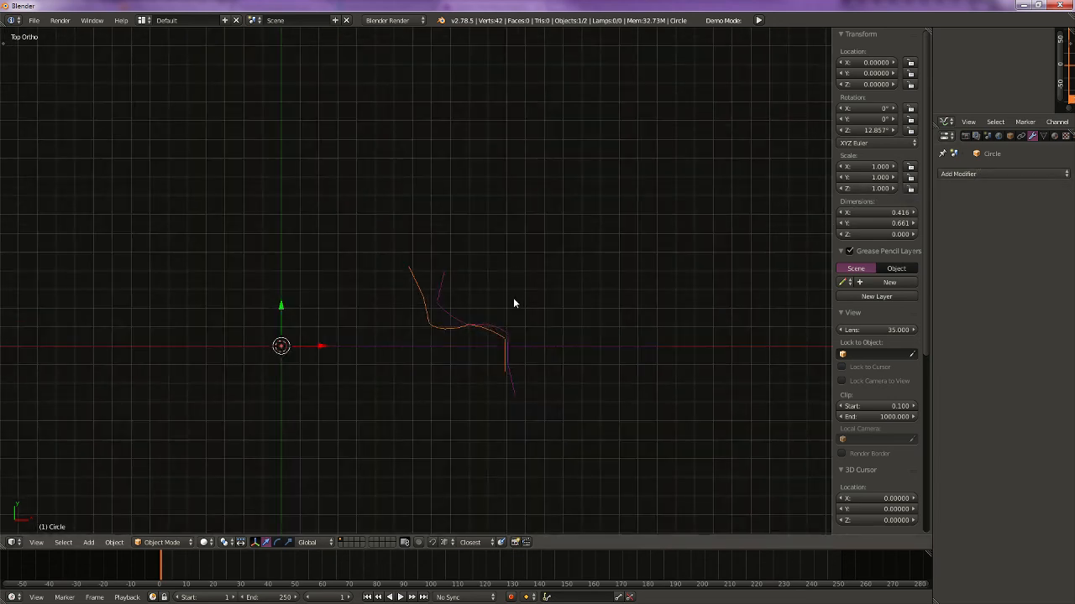
{"action": "key", "text": "Left"}
{"action": "key", "text": "Right"}
{"action": "key", "text": "Right"}
{"action": "key", "text": "Right"}
{"action": "key", "text": "Left"}
{"action": "key", "text": "Left"}
{"action": "key", "text": "Left"}
{"action": "key", "text": "Right"}
{"action": "key", "text": "Right"}
{"action": "key", "text": "Right"}
Step: Try rotating the tooth profile freehand and clearing its rotation, and undo the clearing
{"action": "left_click", "coordinate": [979, 173]}
{"action": "key", "text": "r"}
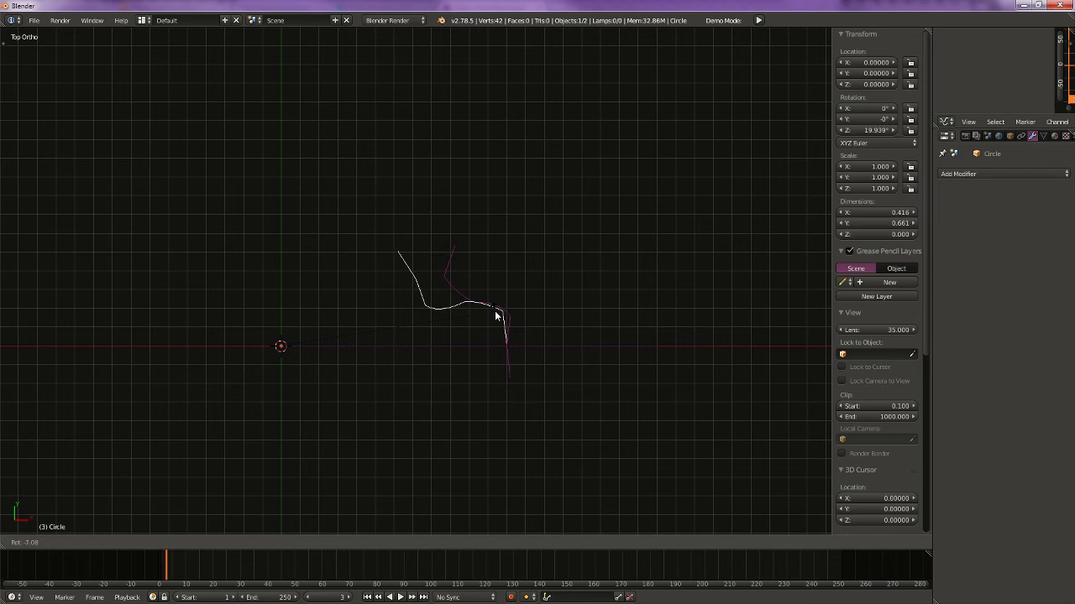
{"action": "key", "text": "Escape"}
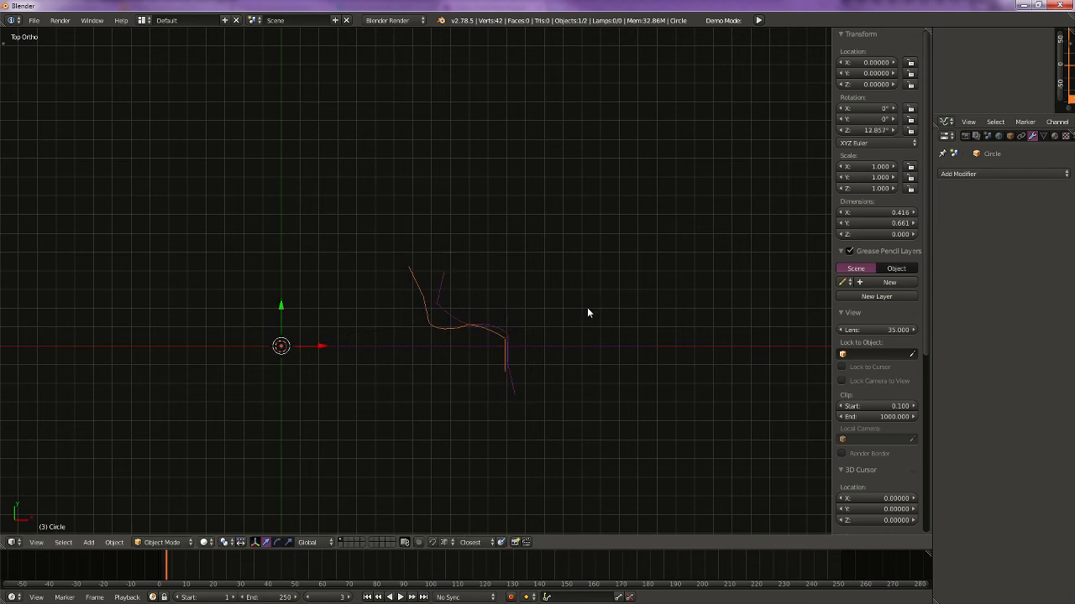
{"action": "key", "text": "alt+r"}
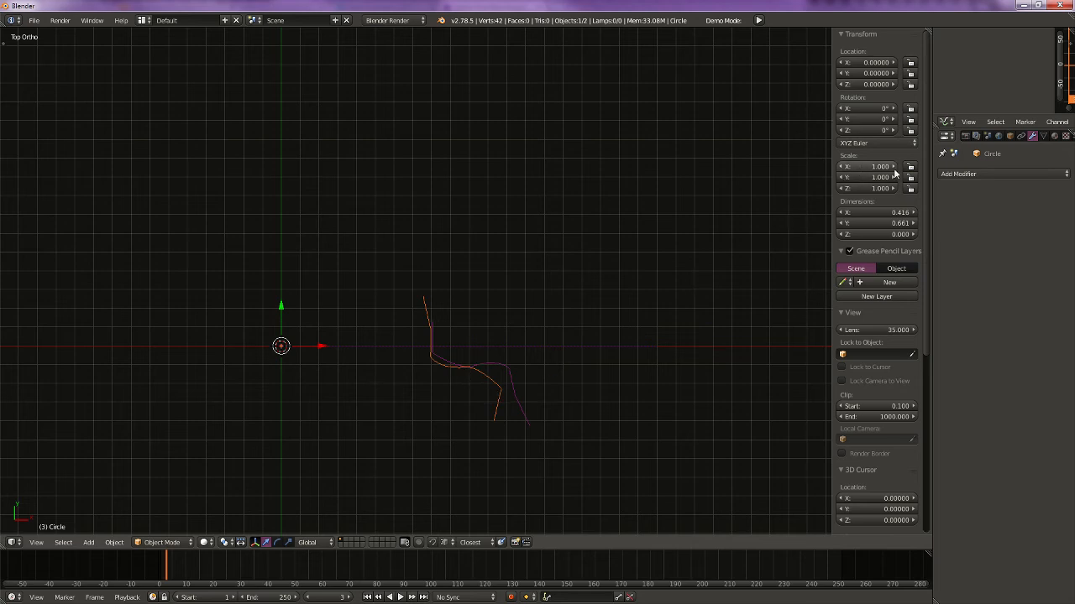
{"action": "key", "text": "ctrl+z"}
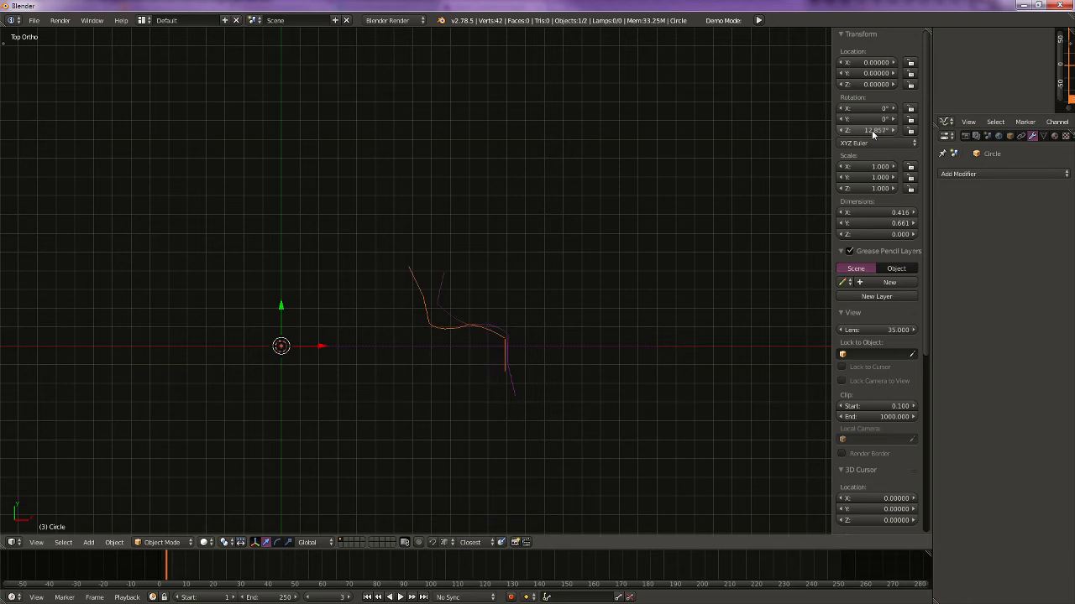
{"action": "key", "text": "ctrl+z"}
Step: Set the tooth profile's Z rotation to 360/56 degrees and add 12.857° to it for a total of 19.286°
{"action": "left_click", "coordinate": [871, 130]}
{"action": "type", "text": "360/56"}
{"action": "key", "text": "Return"}
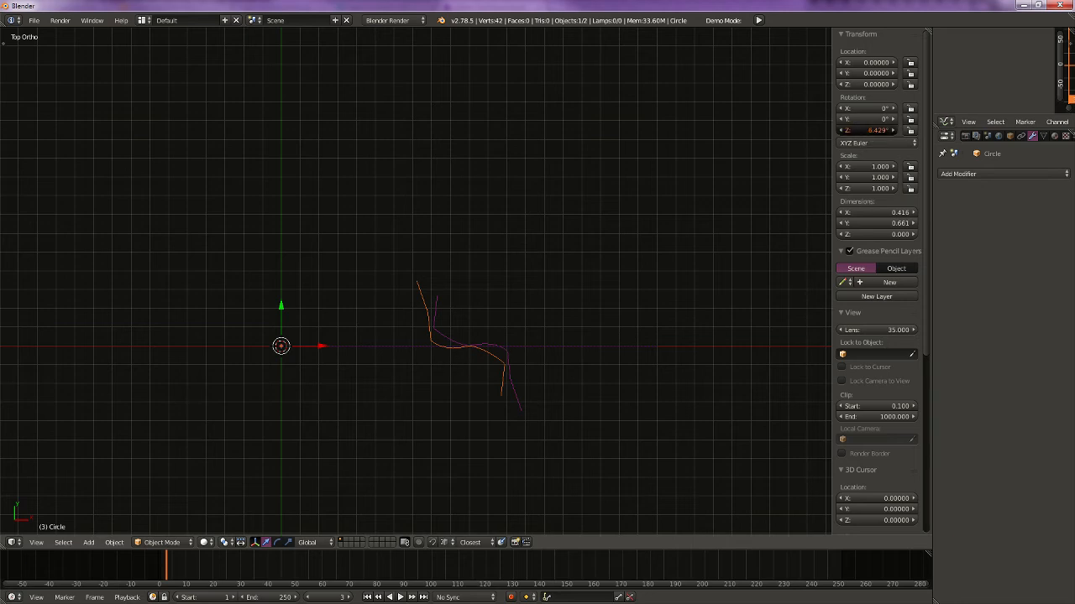
{"action": "left_click", "coordinate": [868, 129]}
{"action": "type", "text": "+"}
{"action": "key", "text": "ctrl+v"}
{"action": "key", "text": "Return"}
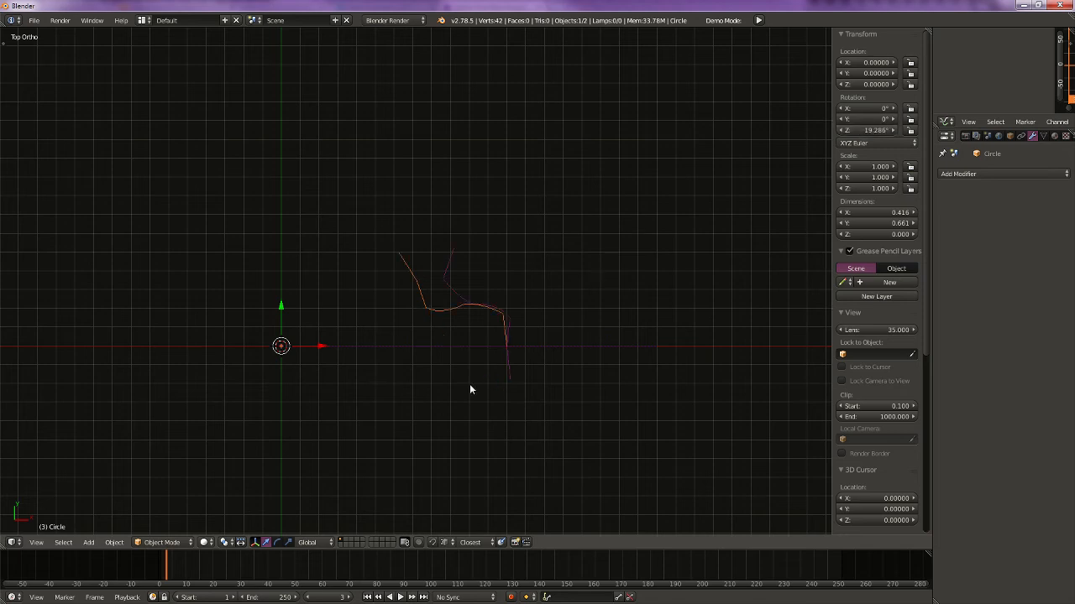
Step: Add a Mirror modifier to the tooth profile
{"action": "left_click", "coordinate": [963, 174]}
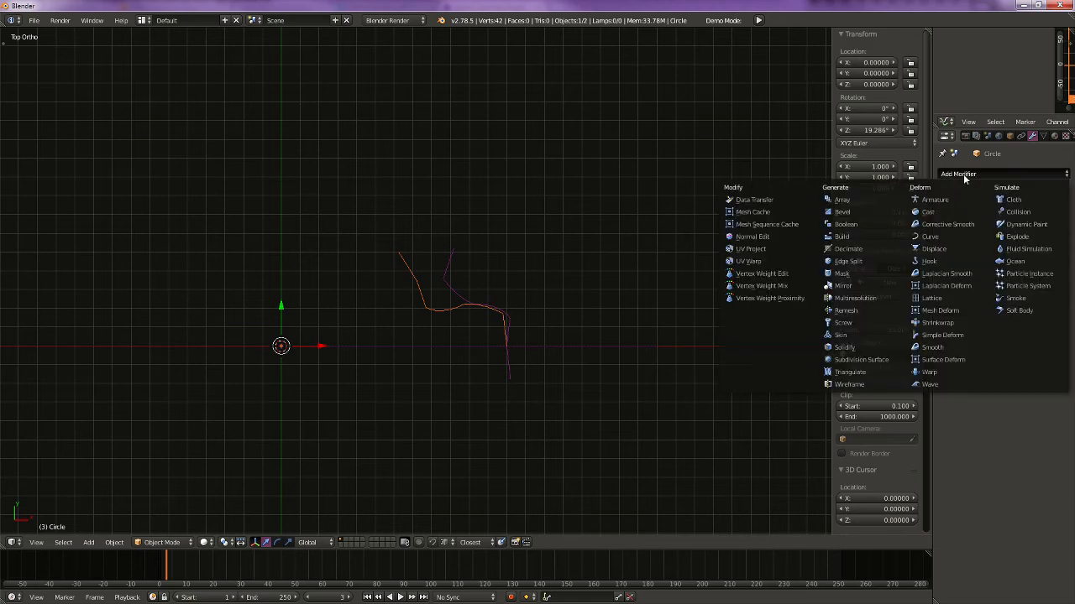
{"action": "left_click", "coordinate": [869, 289]}
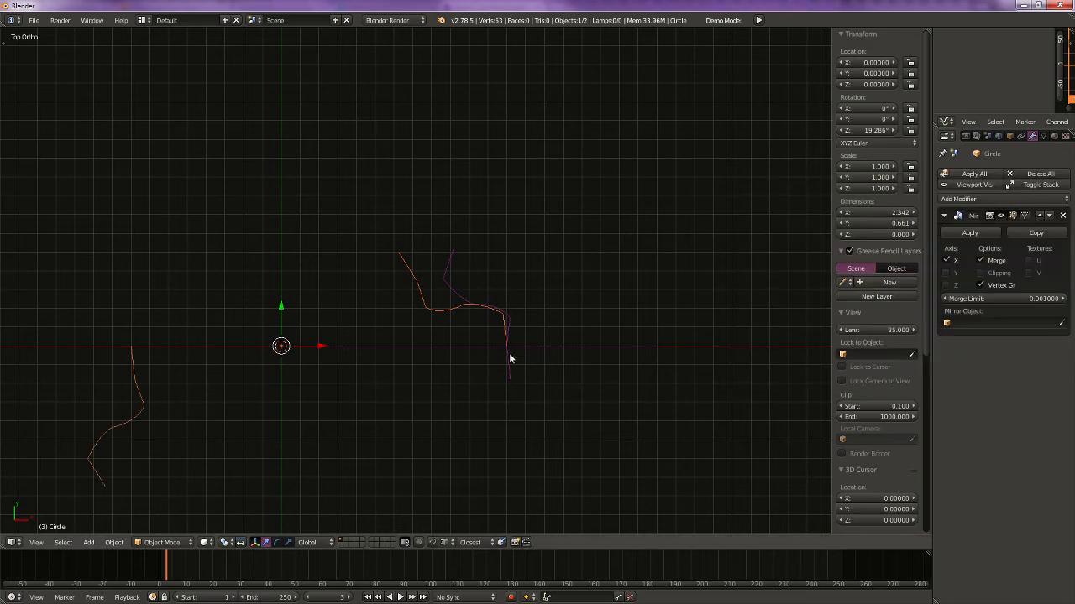
Step: Try to apply the rotation of the selected tooth profile
{"action": "key", "text": "shift+a"}
{"action": "key", "text": "Escape"}
{"action": "key", "text": "ctrl+a"}
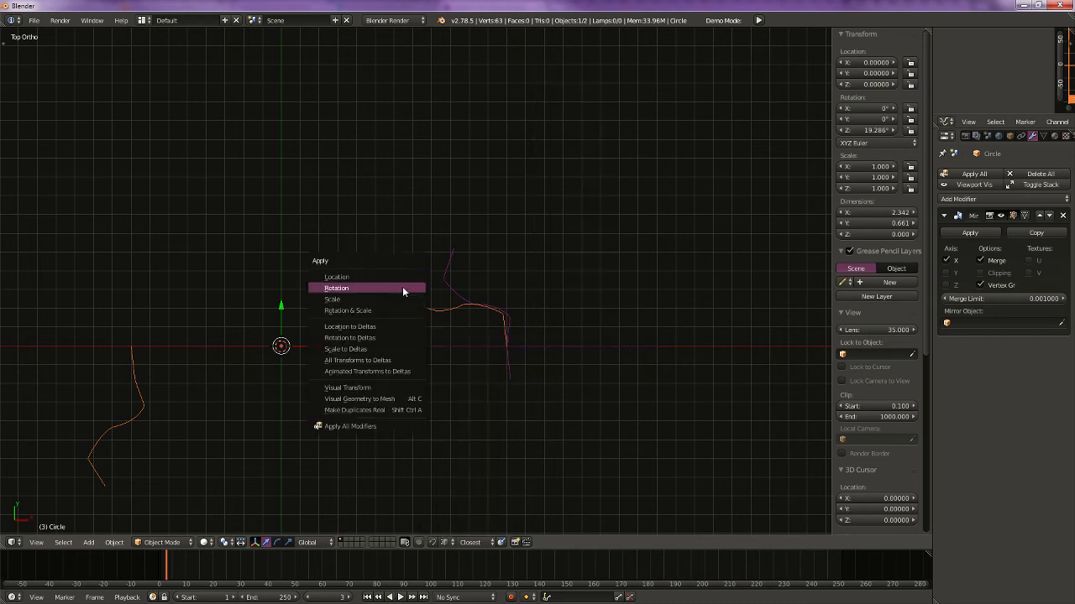
{"action": "left_click", "coordinate": [376, 288]}
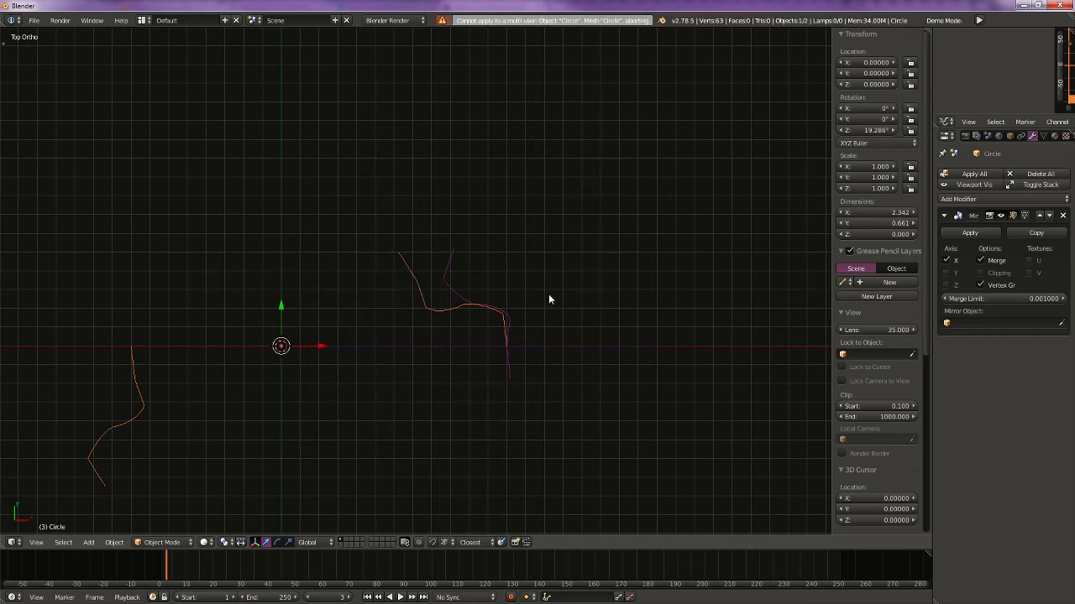
Step: Delete the other gear's overlapping tooth profile, and apply the rotation of the remaining profile
{"action": "right_click", "coordinate": [507, 321]}
{"action": "left_click", "coordinate": [521, 322]}
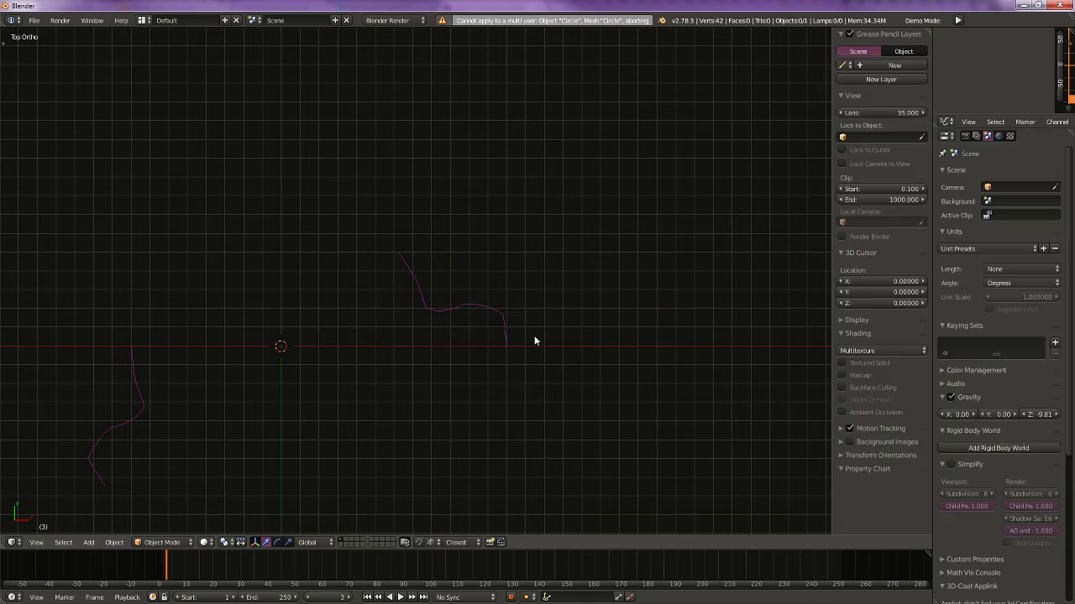
{"action": "right_click", "coordinate": [470, 313]}
{"action": "key", "text": "ctrl+a"}
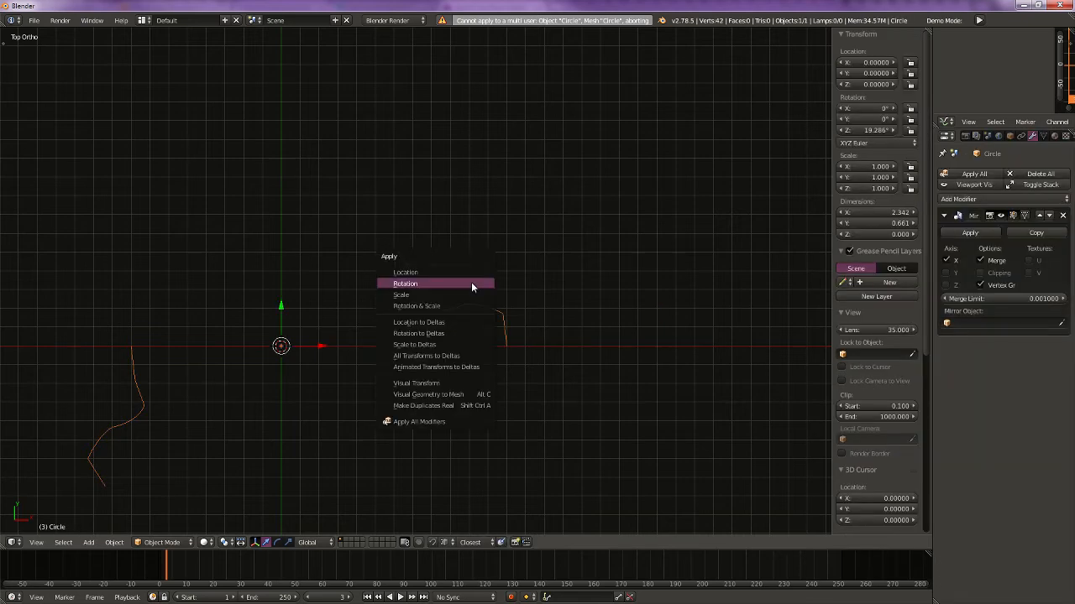
{"action": "left_click", "coordinate": [471, 282]}
Step: Switch the Mirror modifier's axis from X to Y, and apply the modifier to the tooth profile
{"action": "left_click", "coordinate": [947, 273]}
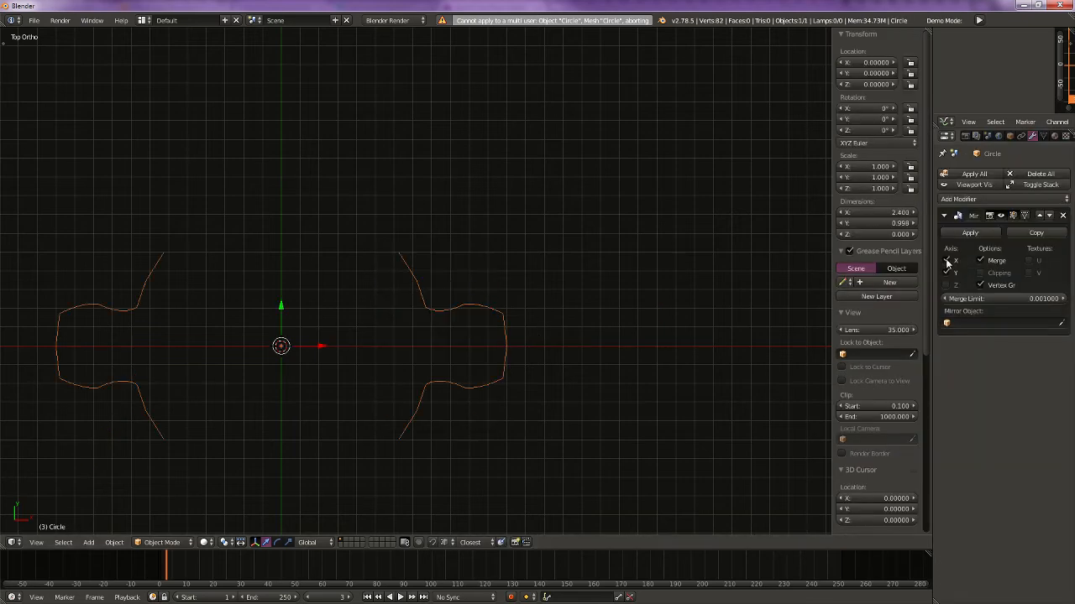
{"action": "left_click", "coordinate": [946, 261]}
{"action": "scroll", "coordinate": [507, 426], "scroll_direction": "down", "scroll_amount": 2}
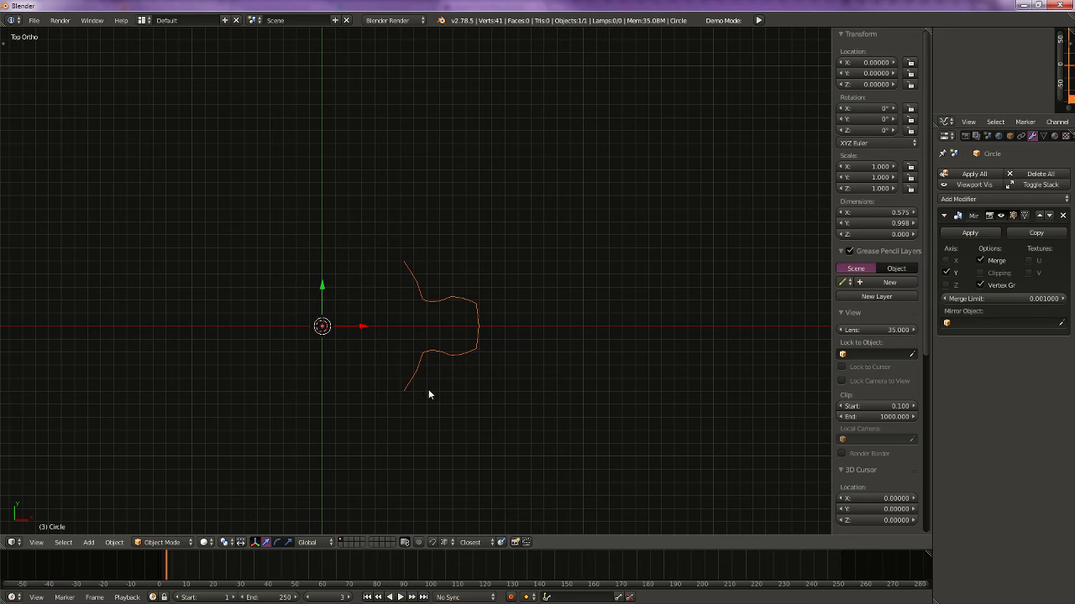
{"action": "scroll", "coordinate": [456, 360], "scroll_direction": "down", "scroll_amount": 2}
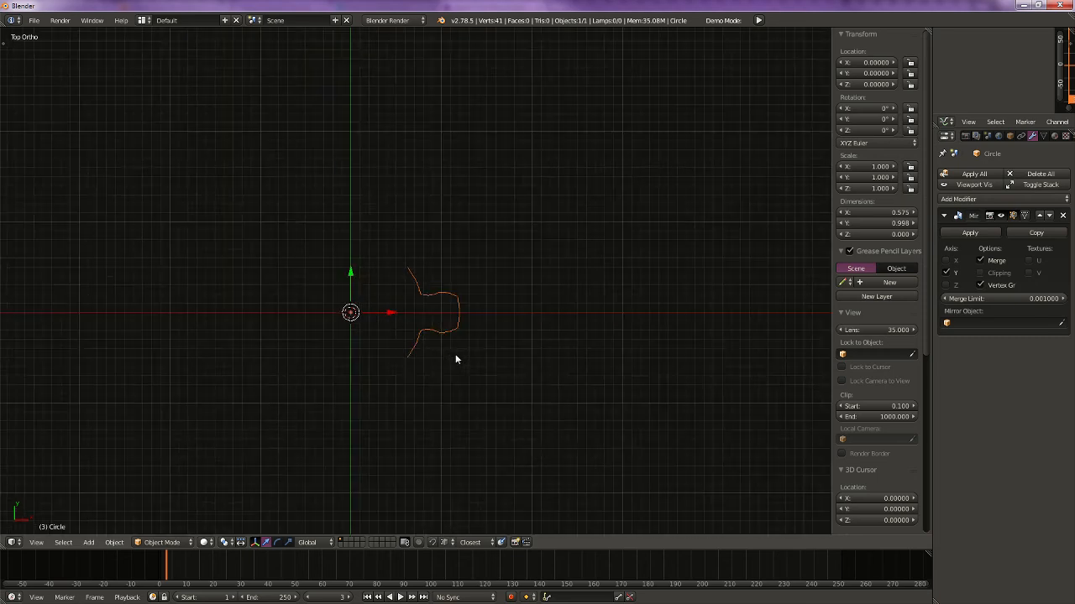
{"action": "left_click", "coordinate": [970, 233]}
Step: Remove doubles from all vertices of the mirrored tooth profile, and return to Object Mode
{"action": "key", "text": "a"}
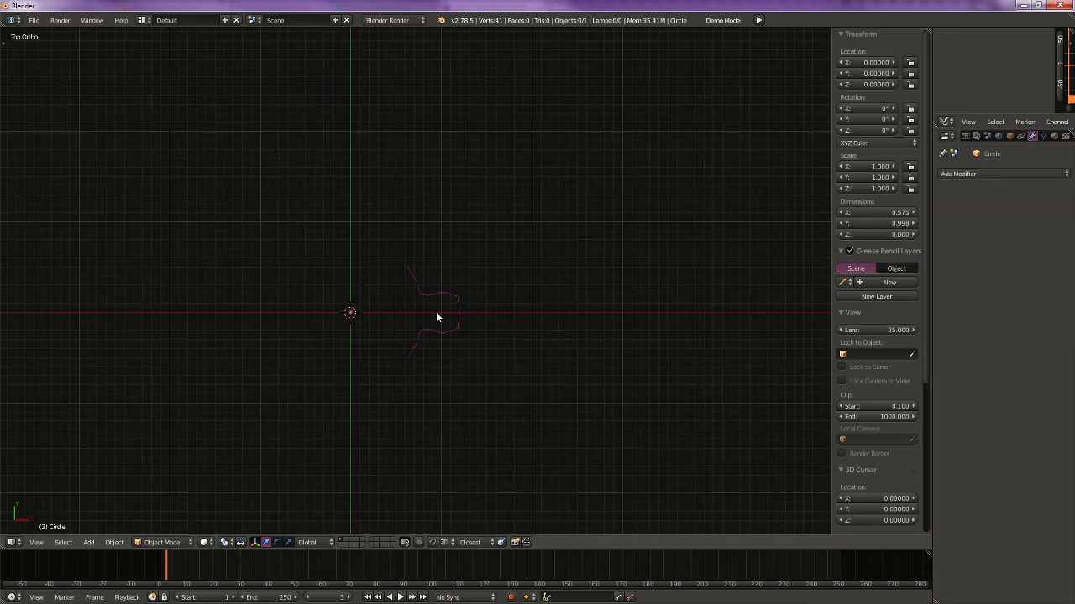
{"action": "key", "text": "Tab"}
{"action": "key", "text": "a"}
{"action": "key", "text": "w"}
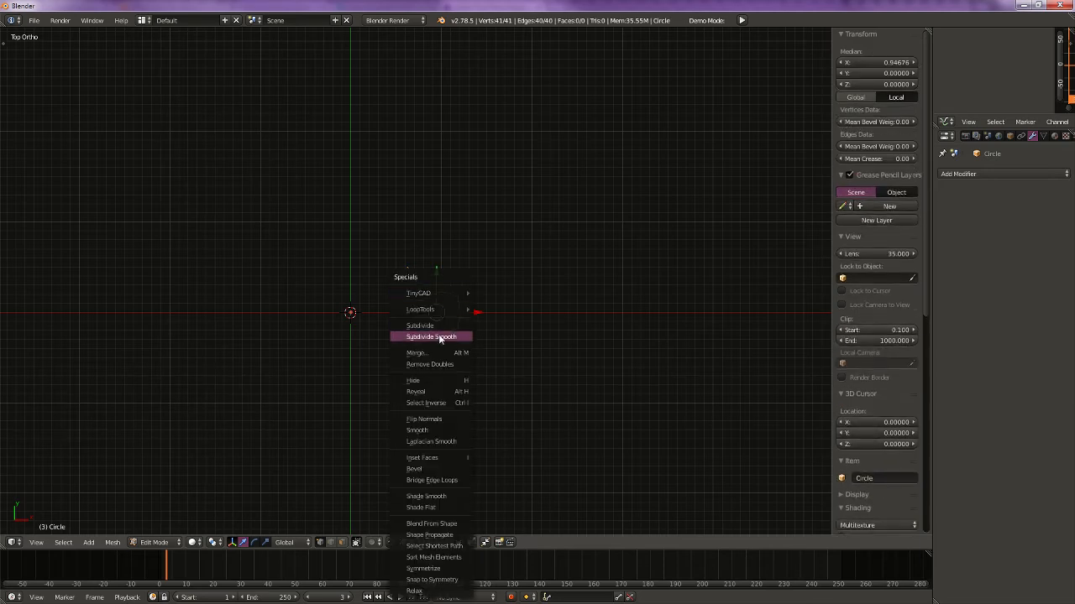
{"action": "left_click", "coordinate": [433, 365]}
{"action": "key", "text": "Tab"}
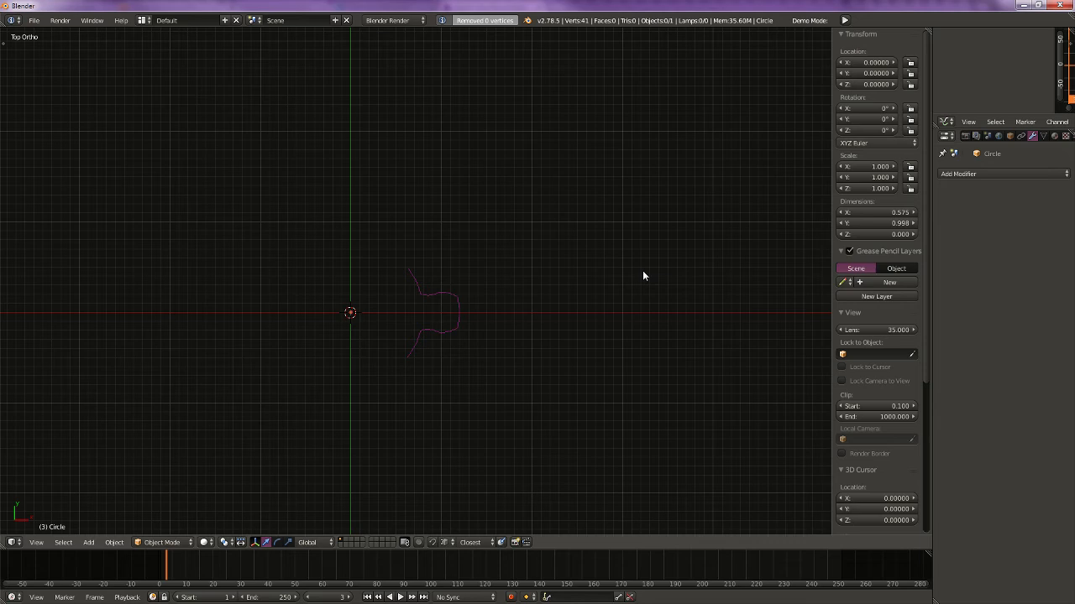
Step: Add an Array modifier to the tooth profile with Relative Offset disabled
{"action": "left_click", "coordinate": [965, 174]}
{"action": "left_click", "coordinate": [848, 203]}
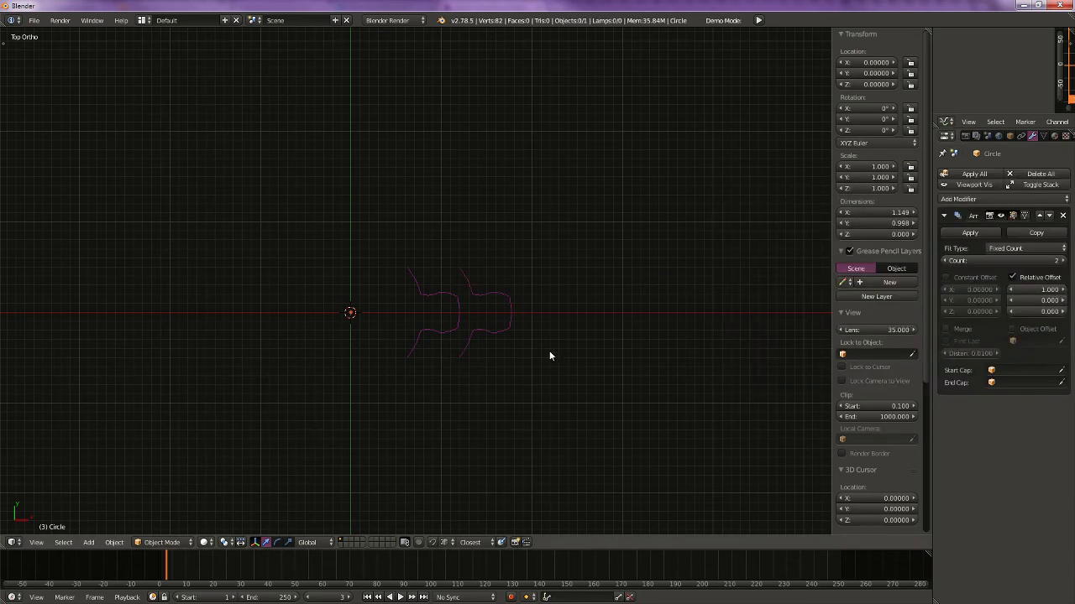
{"action": "left_click", "coordinate": [1033, 278]}
Step: Add a plain-axes empty at the origin
{"action": "key", "text": "shift+a"}
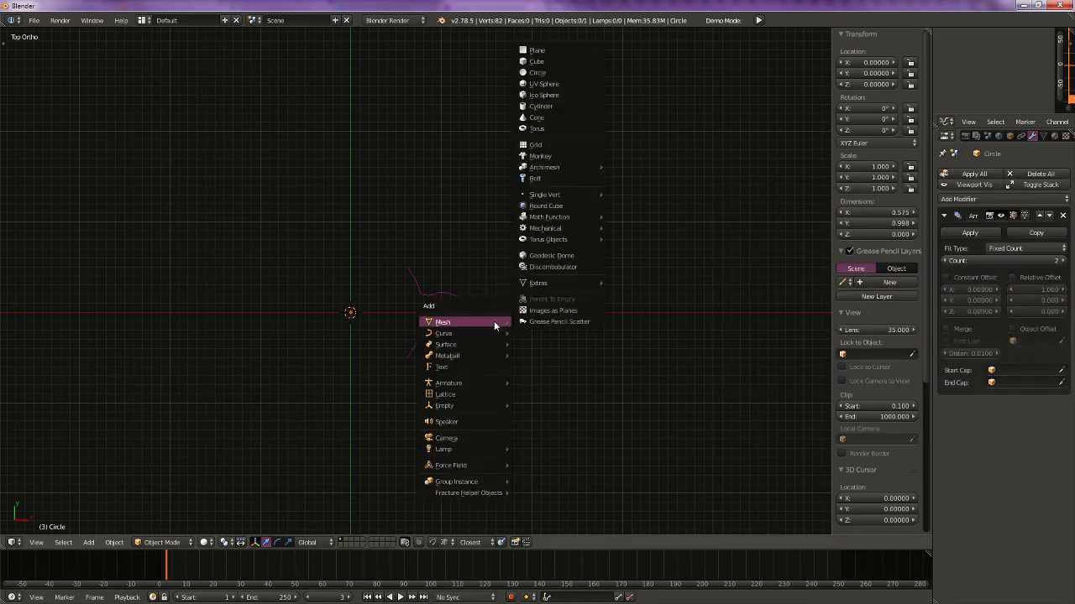
{"action": "mouse_move", "coordinate": [475, 406]}
{"action": "left_click", "coordinate": [527, 405]}
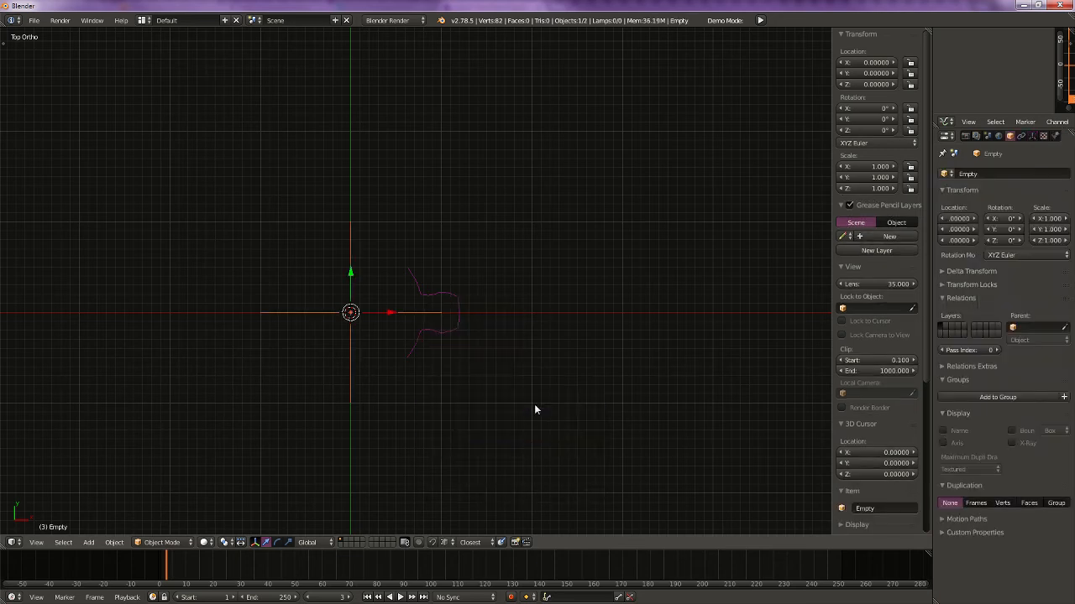
{"action": "left_click", "coordinate": [1032, 135]}
Step: Enable Object Offset in the tooth profile's Array modifier with Empty as the offset object, keeping Relative Offset disabled
{"action": "right_click", "coordinate": [458, 314]}
{"action": "left_click", "coordinate": [1024, 345]}
{"action": "left_click", "coordinate": [1022, 331]}
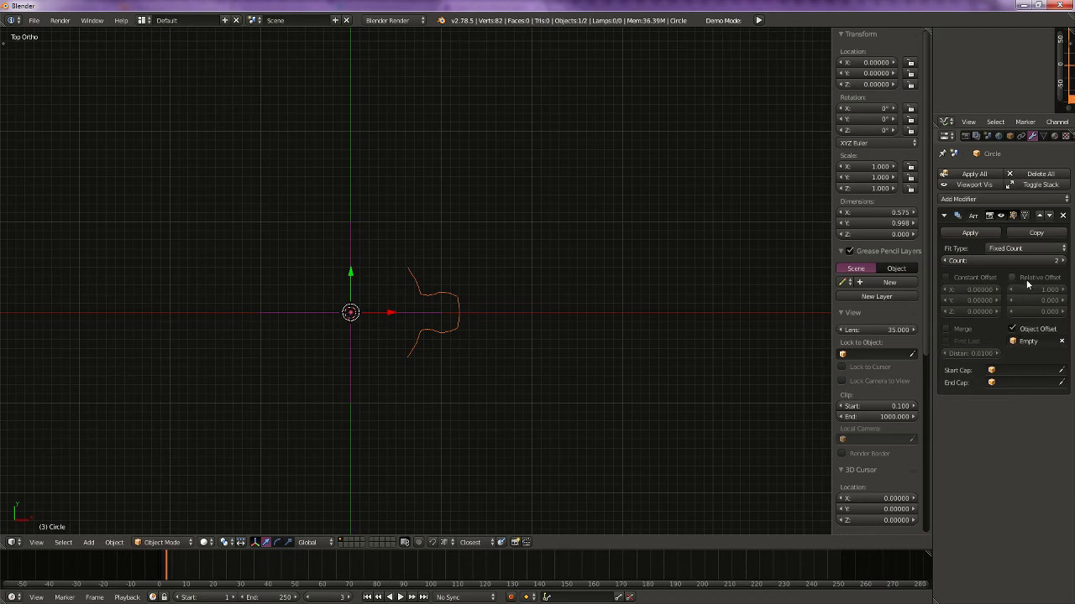
{"action": "left_click", "coordinate": [1027, 278]}
{"action": "left_click", "coordinate": [1026, 277]}
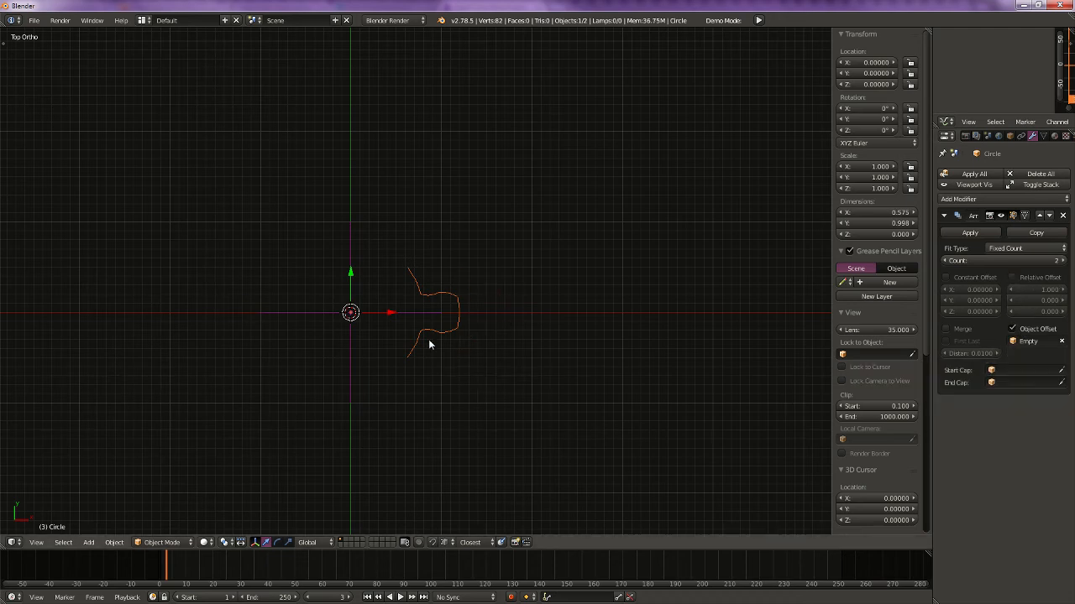
Step: Set the empty's Z rotation to the calculator's 12.857° value, and multiply it by 2 for 25.714°
{"action": "right_click", "coordinate": [409, 315]}
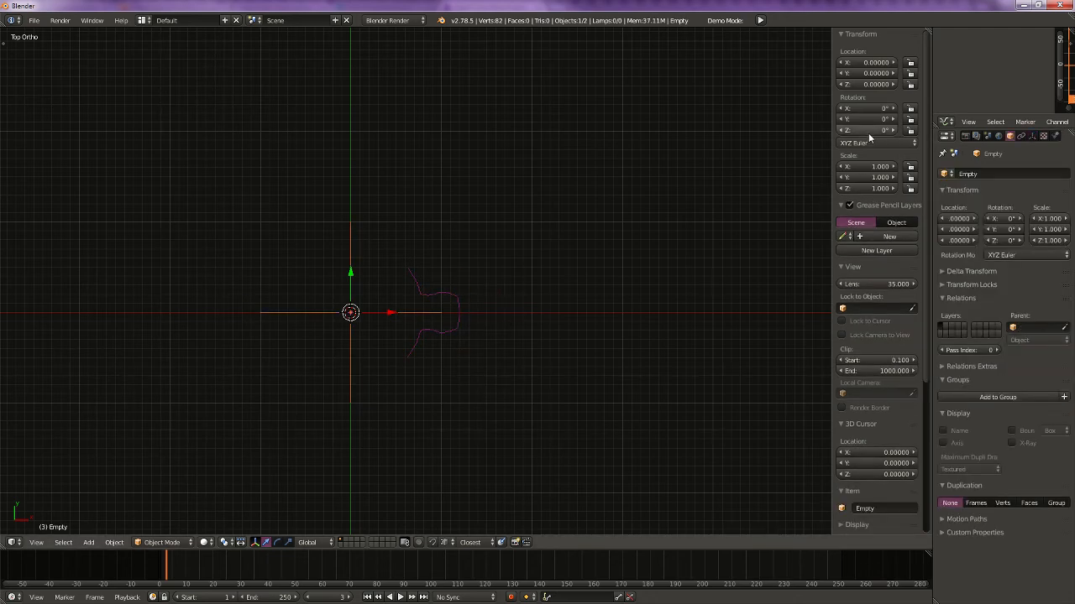
{"action": "key", "text": "ctrl+v"}
{"action": "key", "text": "alt+Tab"}
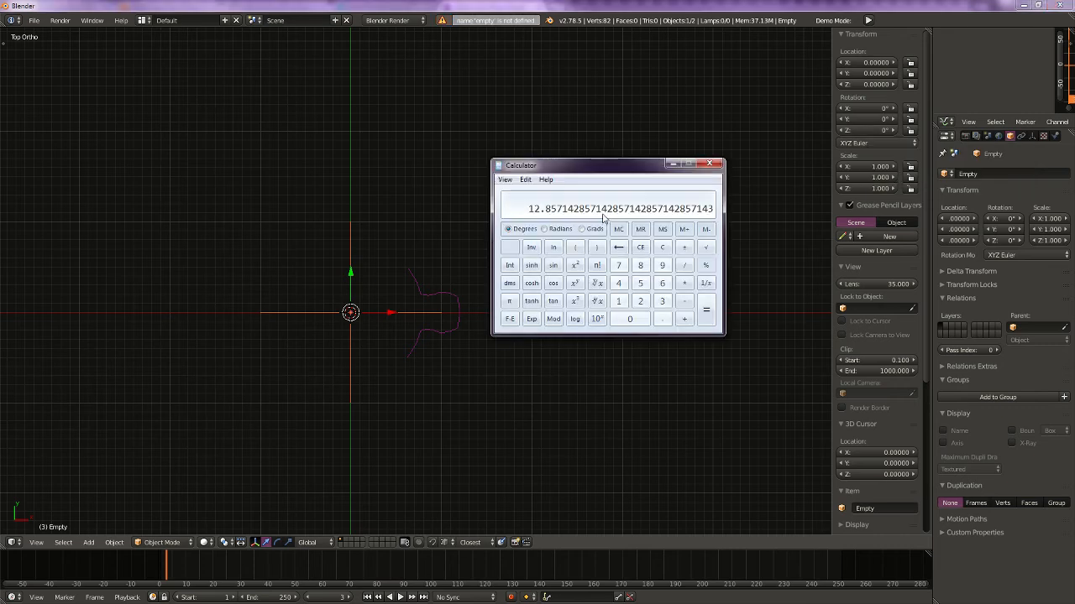
{"action": "key", "text": "alt+Tab"}
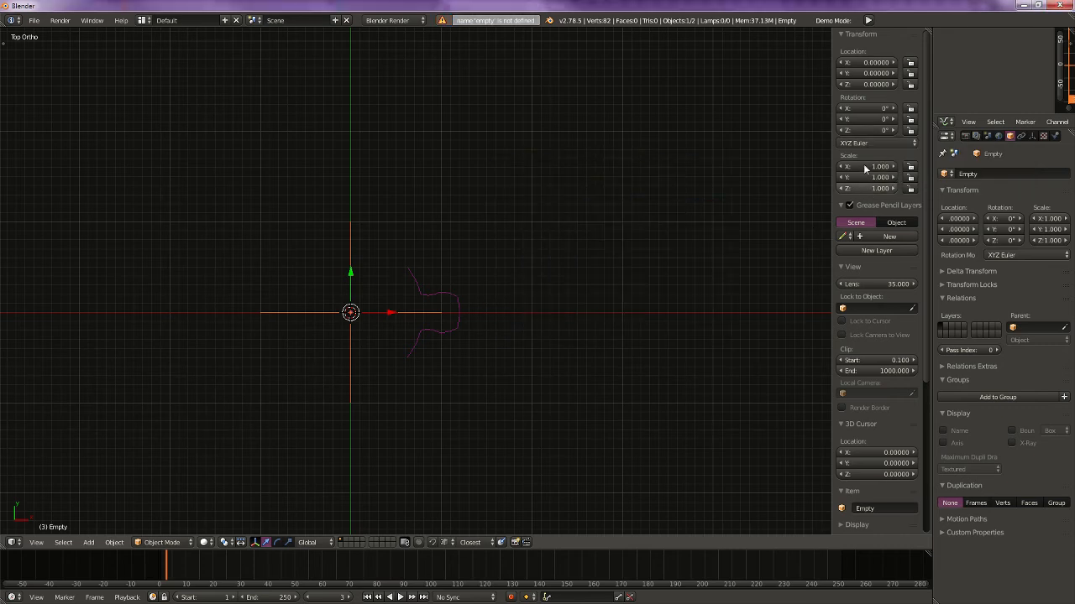
{"action": "key", "text": "ctrl+v"}
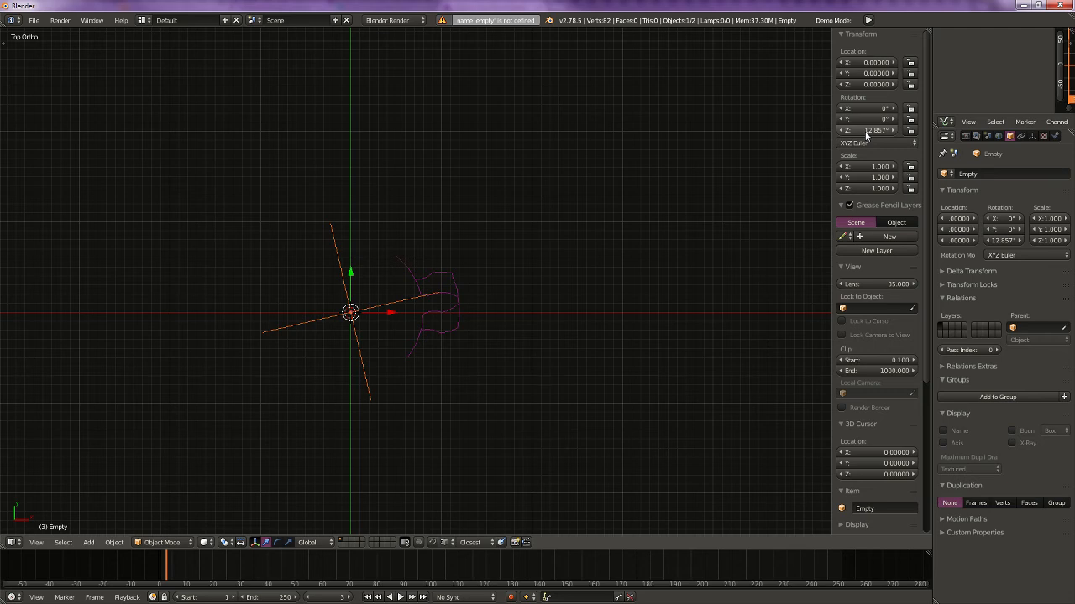
{"action": "left_click", "coordinate": [868, 130]}
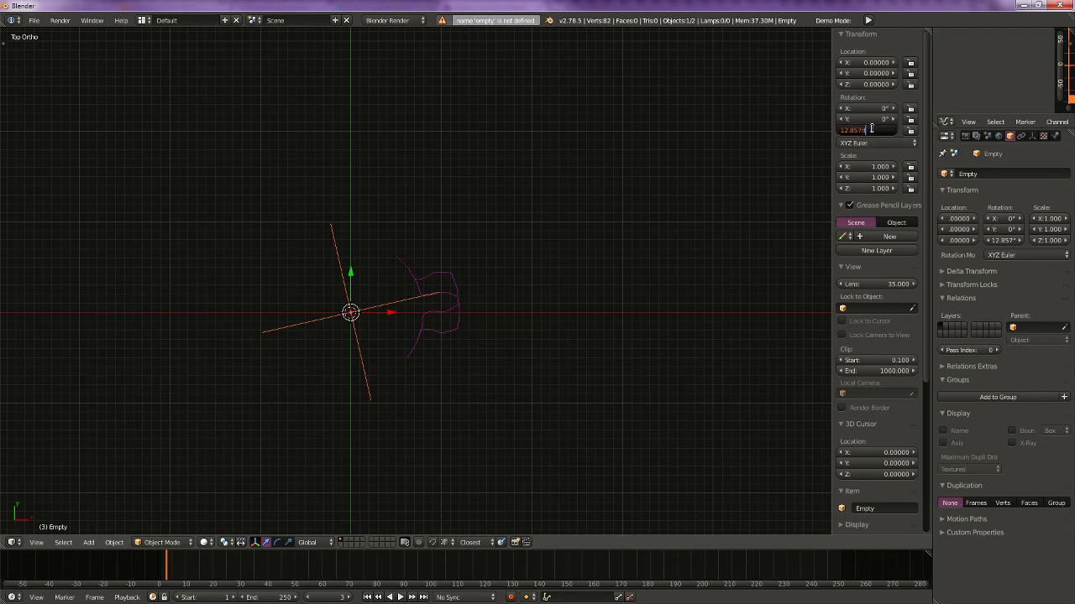
{"action": "type", "text": "*2"}
{"action": "key", "text": "Return"}
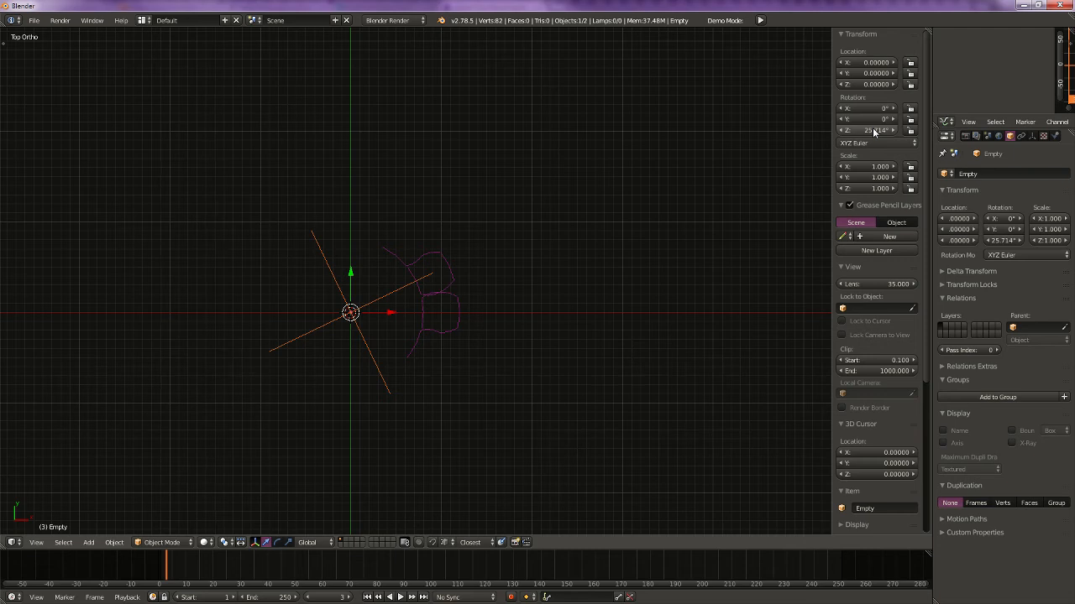
Step: Set the tooth profile's Array modifier count to 28
{"action": "right_click", "coordinate": [423, 328]}
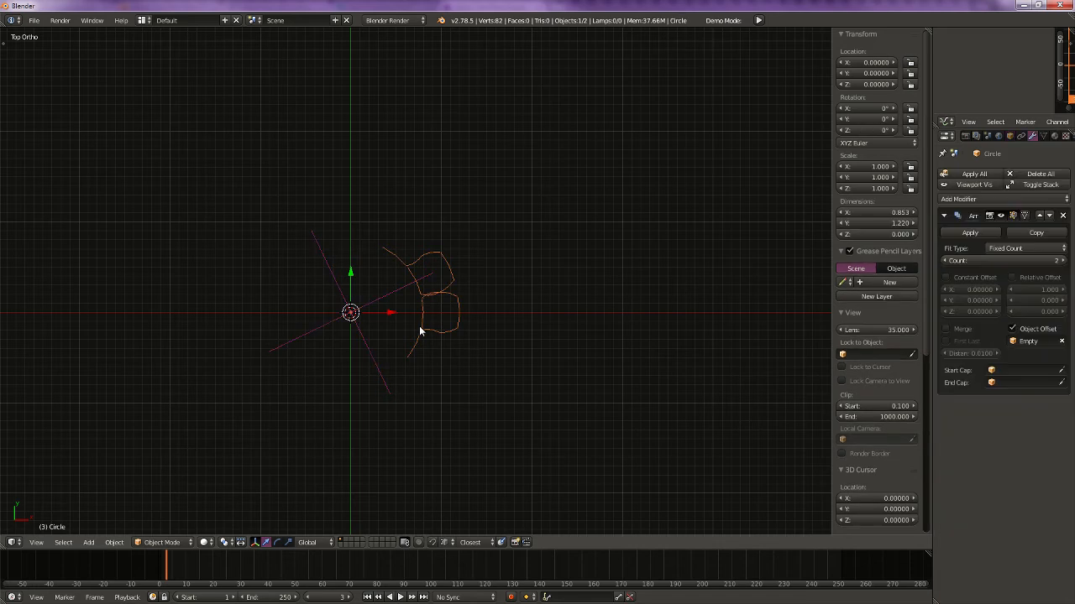
{"action": "left_click", "coordinate": [1010, 259]}
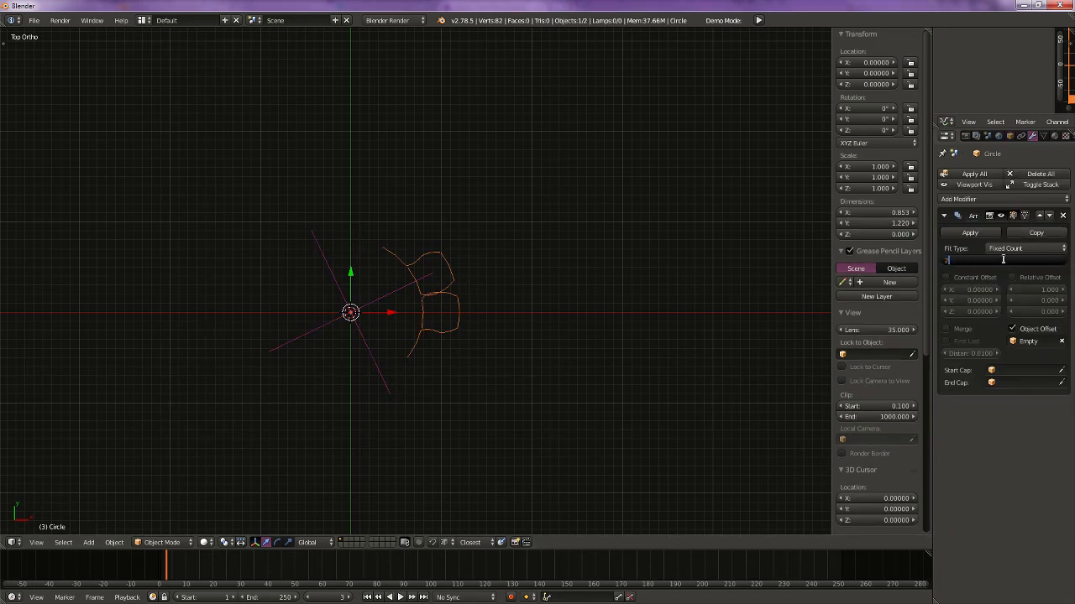
{"action": "key", "text": "Return"}
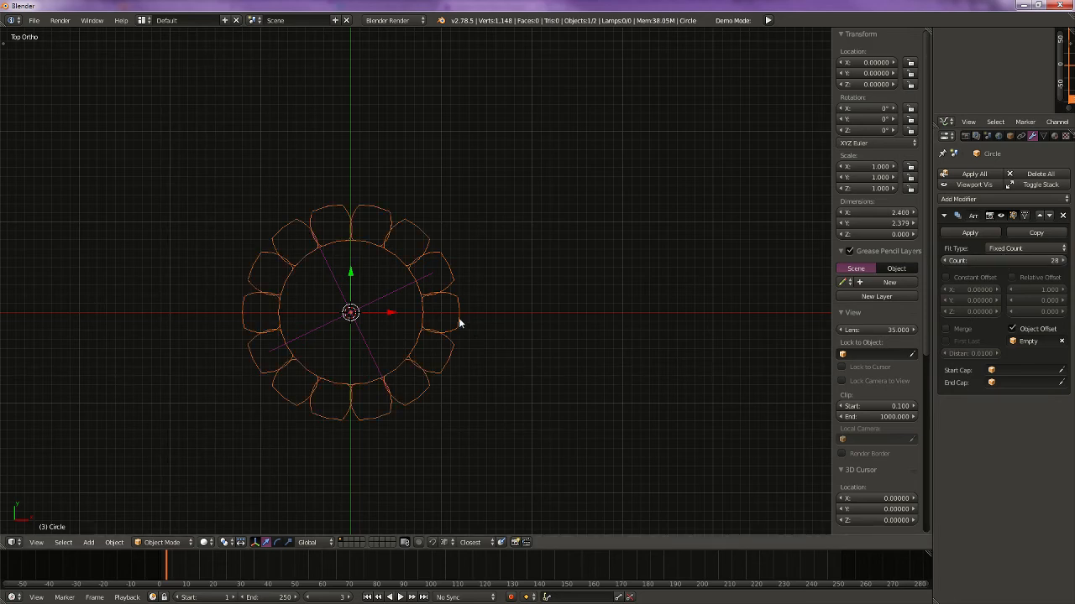
Step: Delete the half of the tooth profile below the X axis in Edit Mode, and return to Object Mode
{"action": "scroll", "coordinate": [378, 409], "scroll_direction": "up", "scroll_amount": 4}
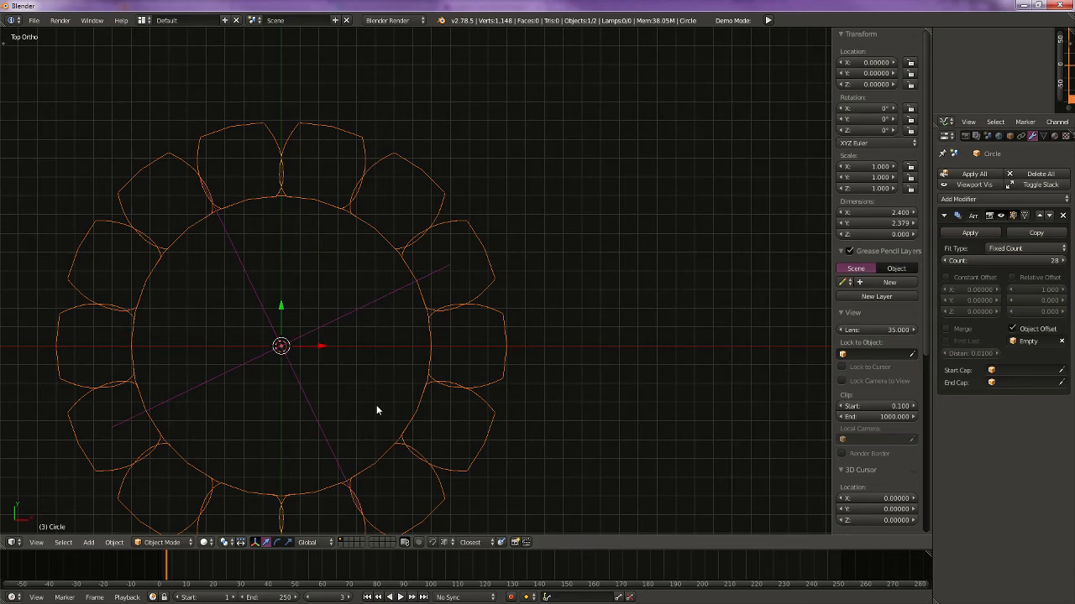
{"action": "key", "text": "Tab"}
{"action": "left_click", "coordinate": [525, 327]}
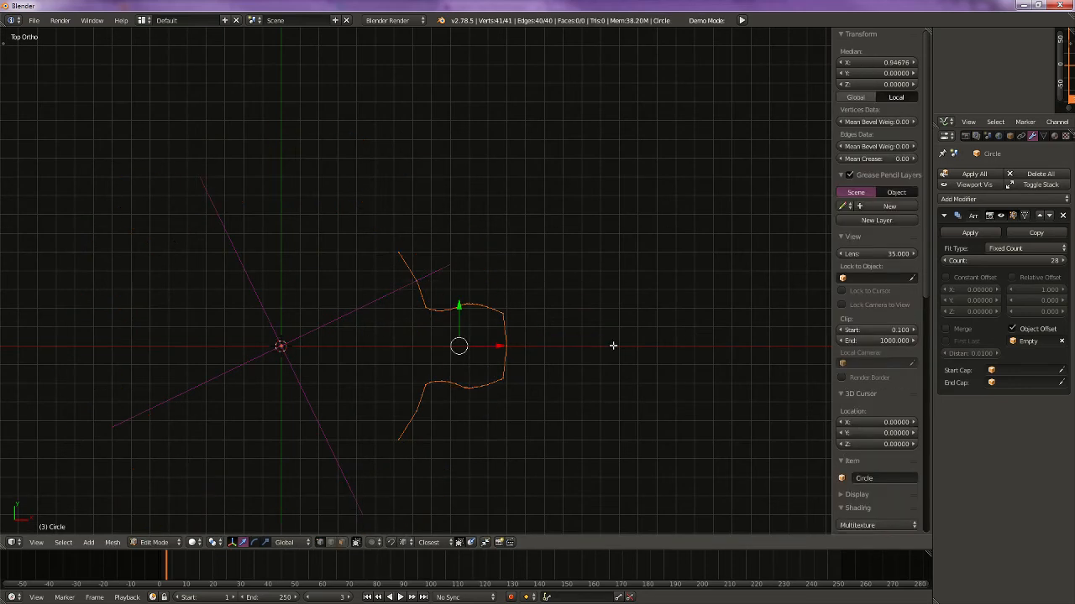
{"action": "right_click", "coordinate": [525, 361]}
{"action": "right_click", "coordinate": [507, 369]}
{"action": "key", "text": "a"}
{"action": "key", "text": "a"}
{"action": "right_click", "coordinate": [516, 382]}
{"action": "key", "text": "a"}
{"action": "key", "text": "a"}
{"action": "right_click", "coordinate": [408, 444]}
{"action": "right_click", "coordinate": [516, 372], "text": "ctrl"}
{"action": "key", "text": "x"}
{"action": "left_click", "coordinate": [516, 373]}
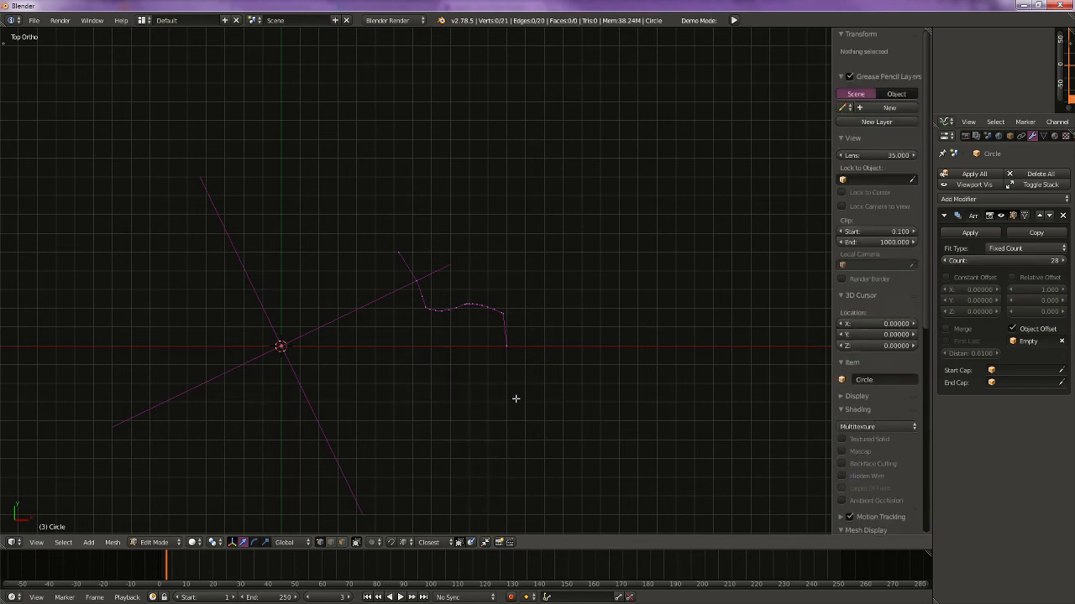
{"action": "scroll", "coordinate": [517, 405], "scroll_direction": "up", "scroll_amount": 3}
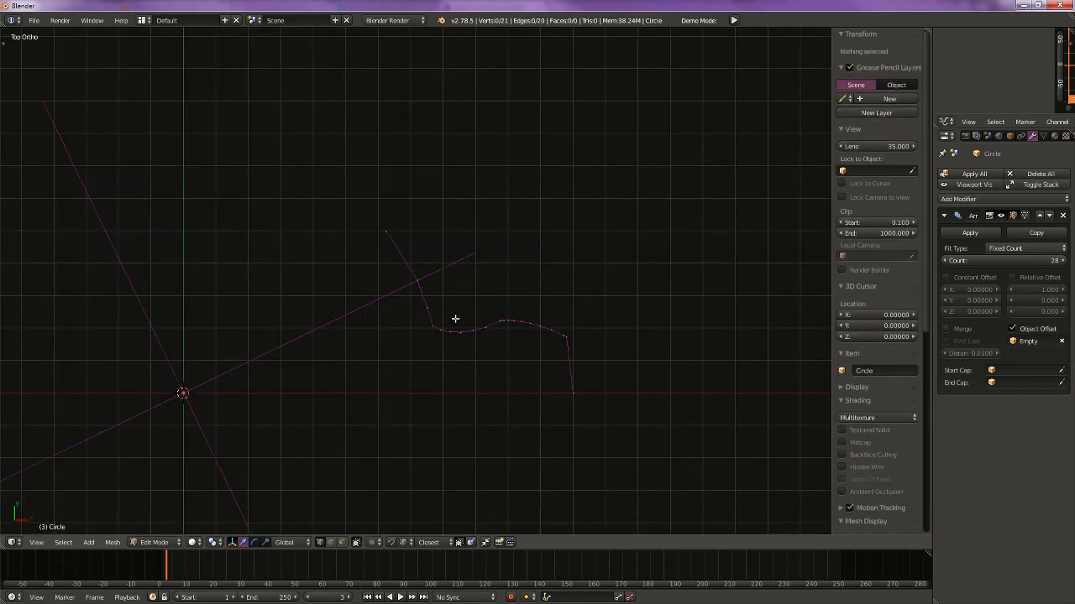
{"action": "key", "text": "Tab"}
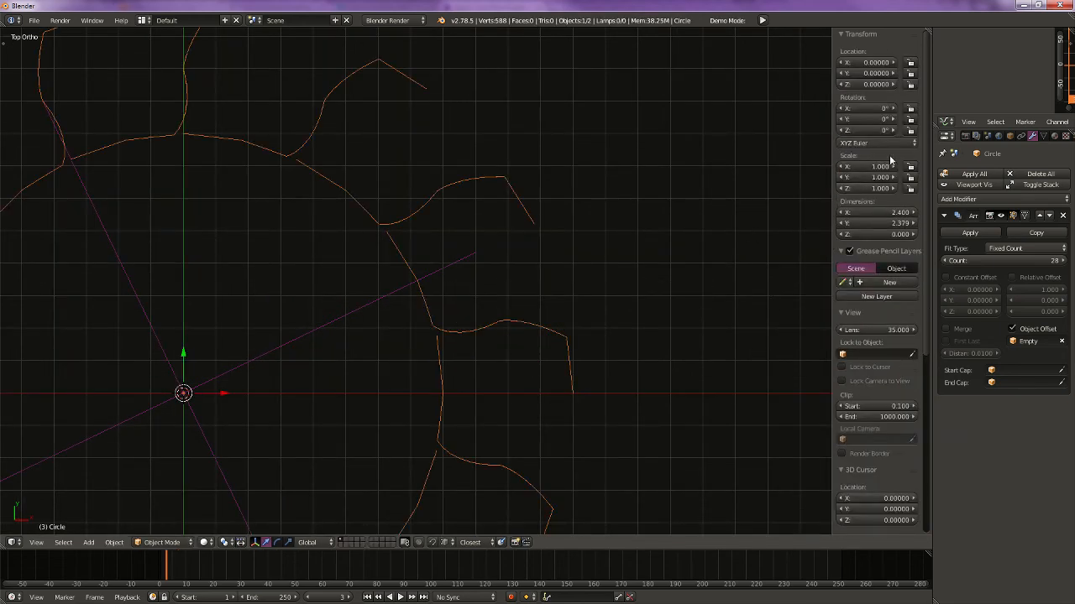
Step: Set the half tooth profile's Z rotation to 12.857°, and halve it to 6.429°
{"action": "left_click_drag", "start_coordinate": [864, 131], "coordinate": [878, 131]}
{"action": "key", "text": "Escape"}
{"action": "left_click", "coordinate": [863, 130]}
{"action": "left_click", "coordinate": [864, 130]}
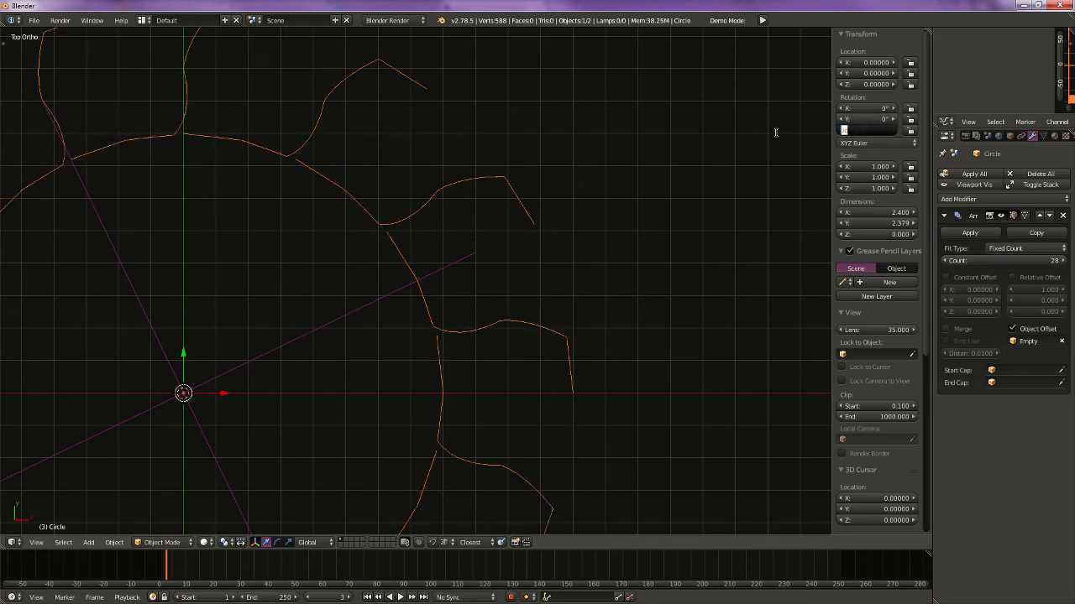
{"action": "key", "text": "ctrl+v"}
{"action": "key", "text": "Return"}
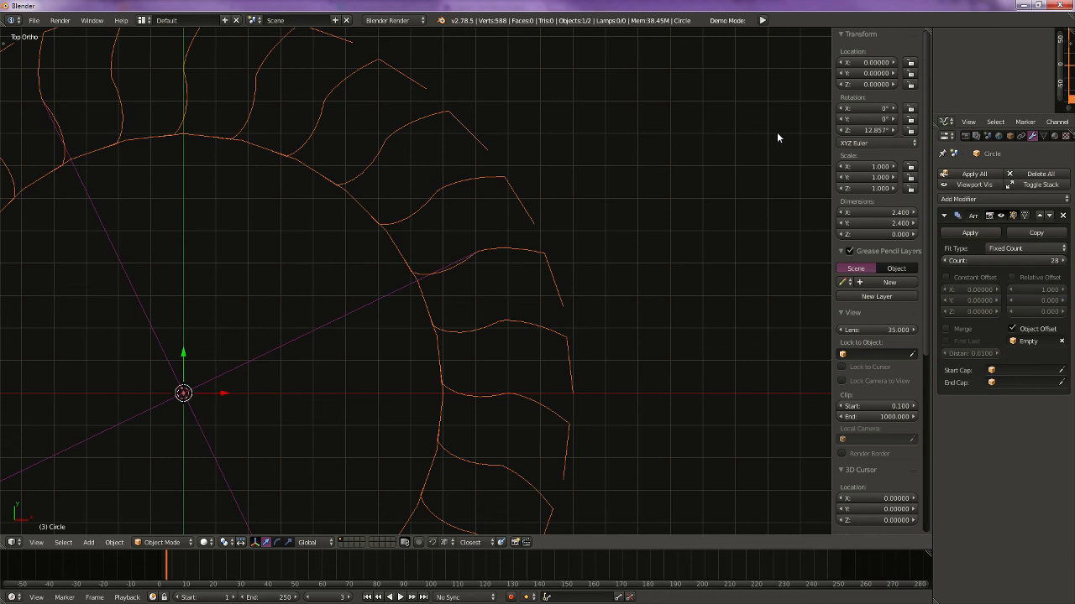
{"action": "left_click", "coordinate": [871, 130]}
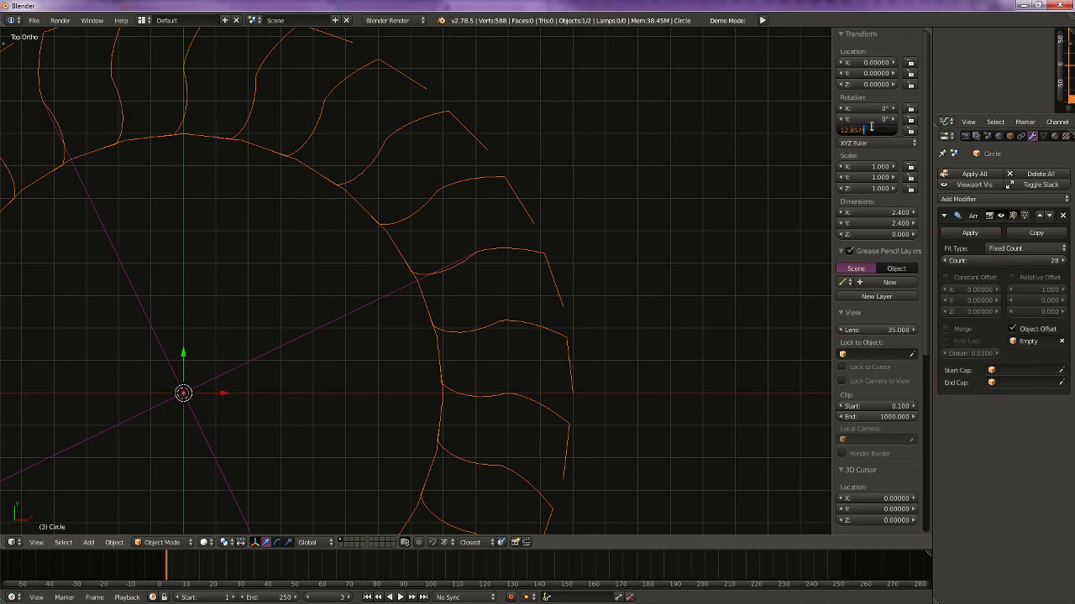
{"action": "key", "text": "Return"}
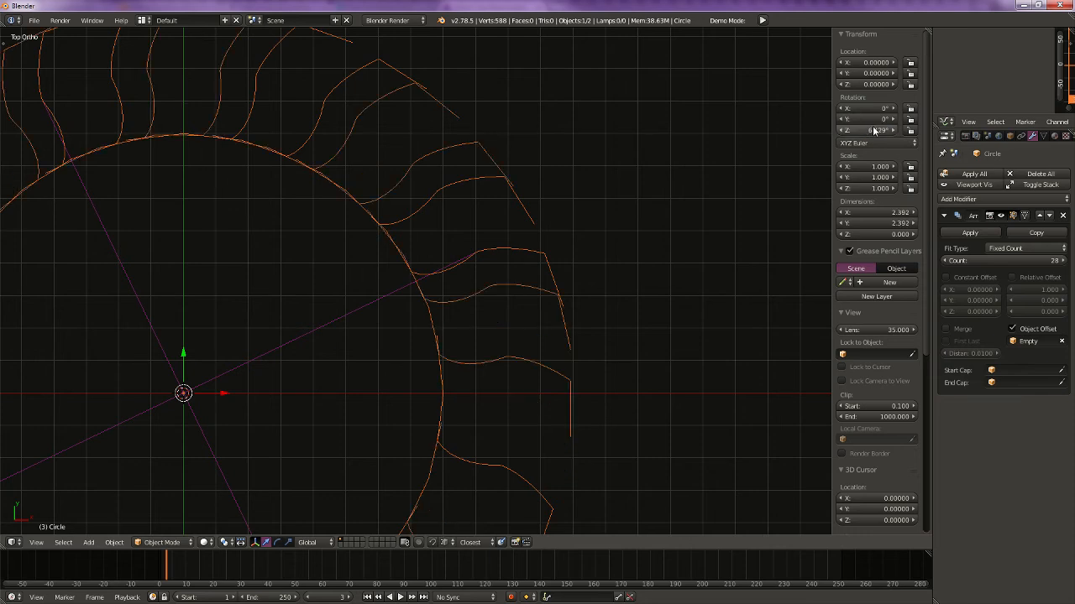
Step: Hide the Array modifier in the viewport and add a Mirror modifier that mirrors the half tooth across the Y axis only
{"action": "left_click", "coordinate": [990, 200]}
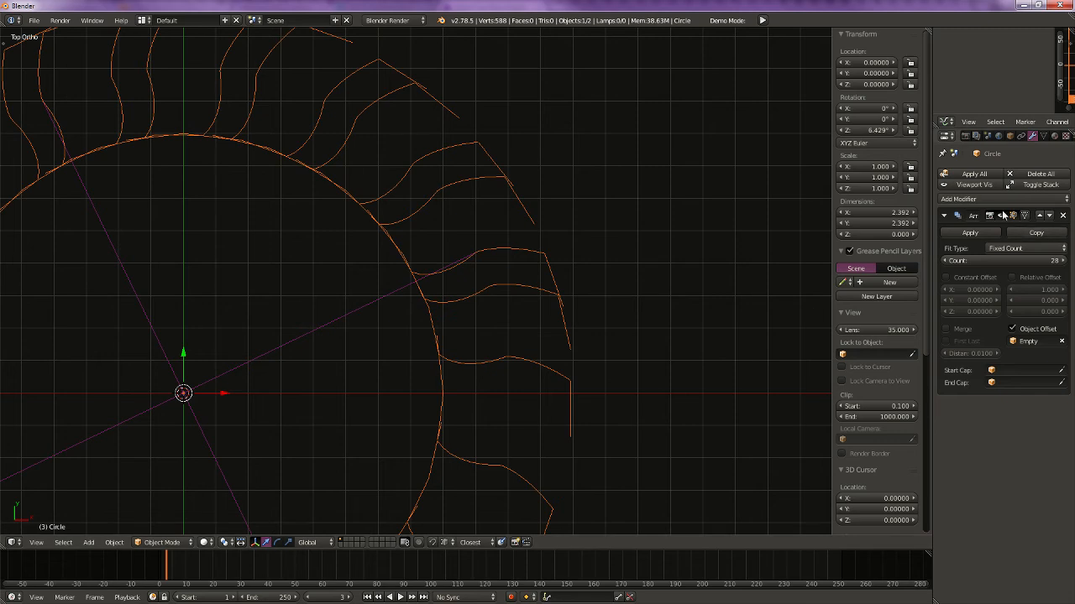
{"action": "left_click", "coordinate": [1000, 216]}
{"action": "left_click", "coordinate": [977, 200]}
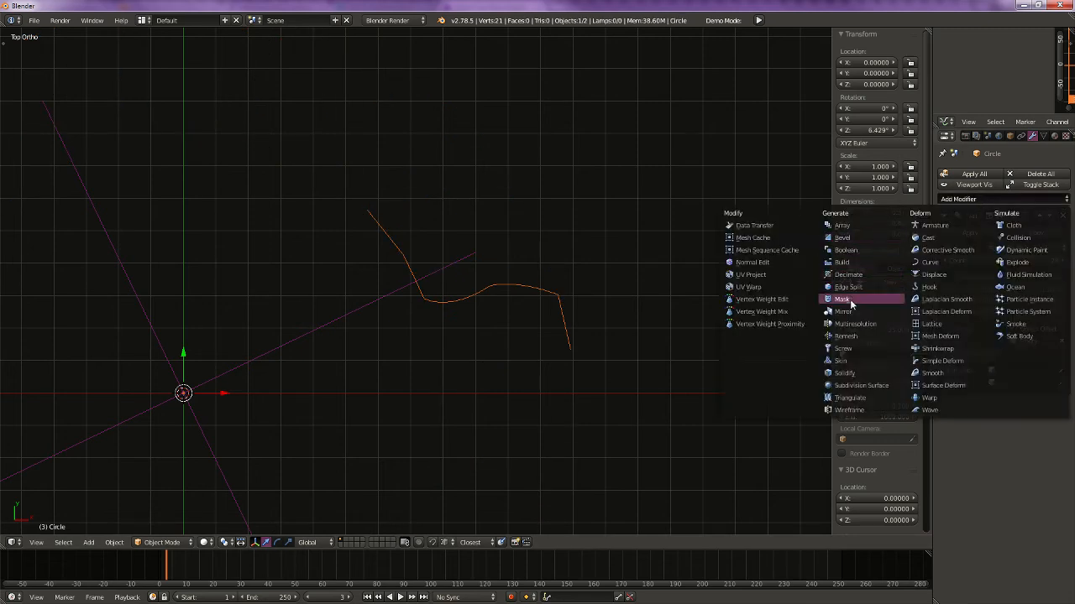
{"action": "left_click", "coordinate": [842, 311]}
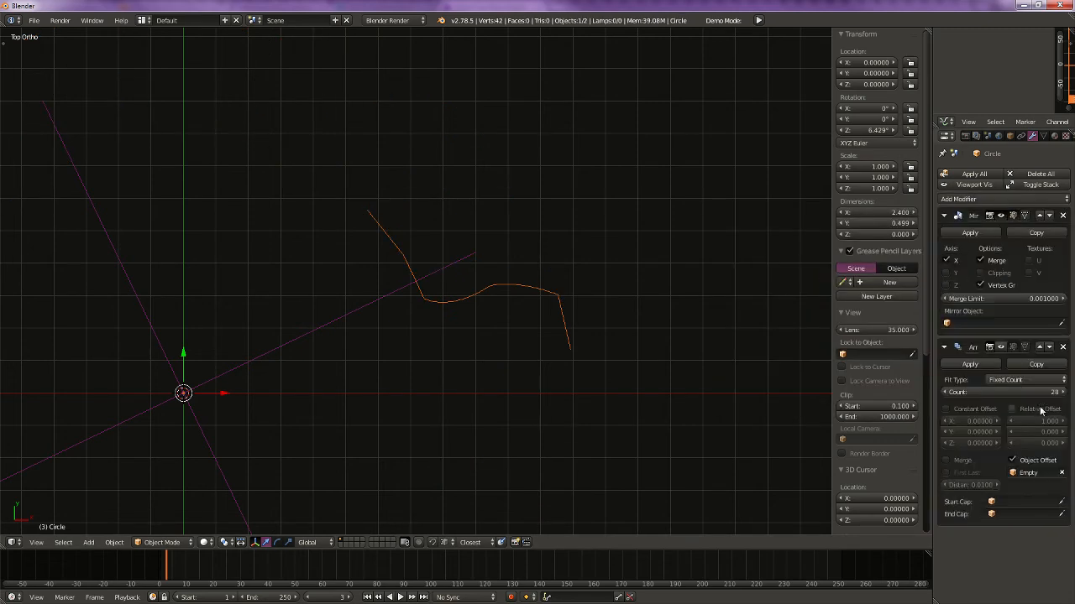
{"action": "left_click", "coordinate": [947, 273]}
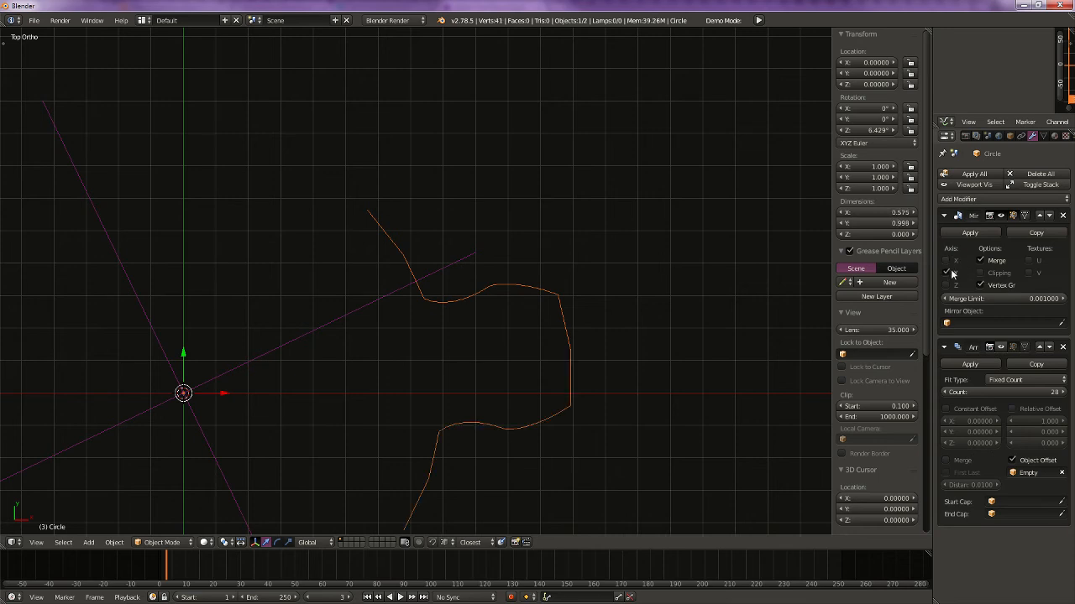
Step: Apply the half tooth profile's rotation
{"action": "key", "text": "shift+a"}
{"action": "mouse_move", "coordinate": [564, 353]}
{"action": "key", "text": "Escape"}
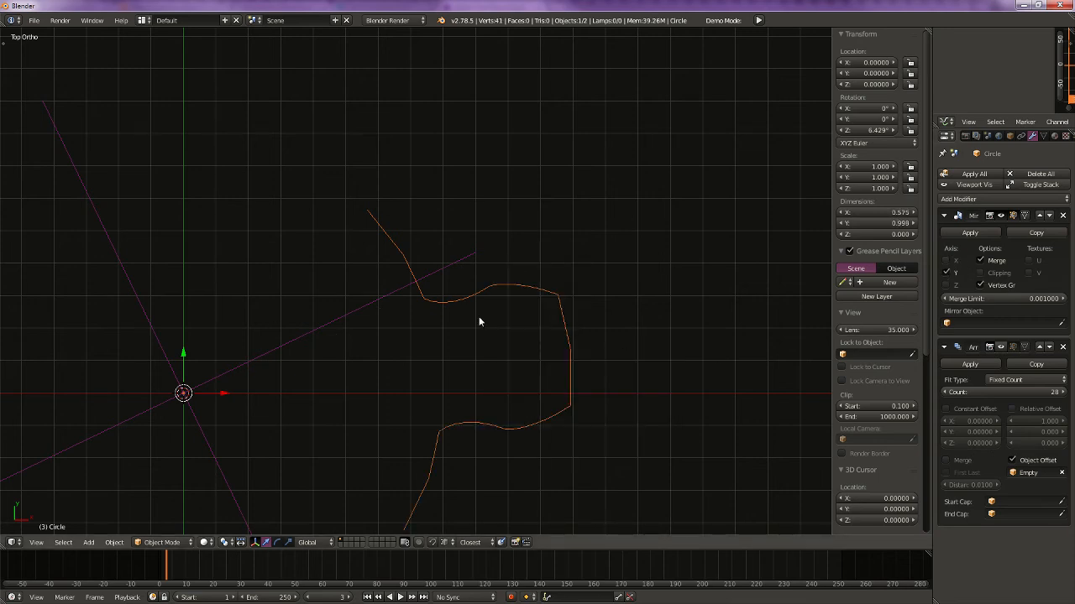
{"action": "key", "text": "ctrl+a"}
{"action": "left_click", "coordinate": [478, 318]}
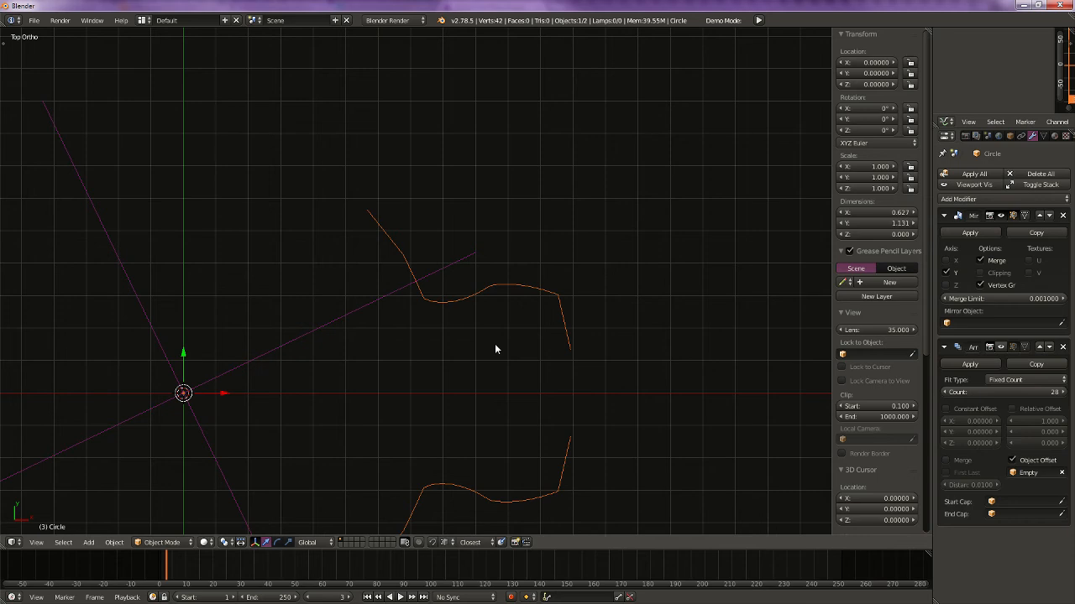
Step: Set the half tooth profile's Z rotation to -12.857° and apply the rotation
{"action": "left_click", "coordinate": [868, 131]}
{"action": "key", "text": "ctrl+v"}
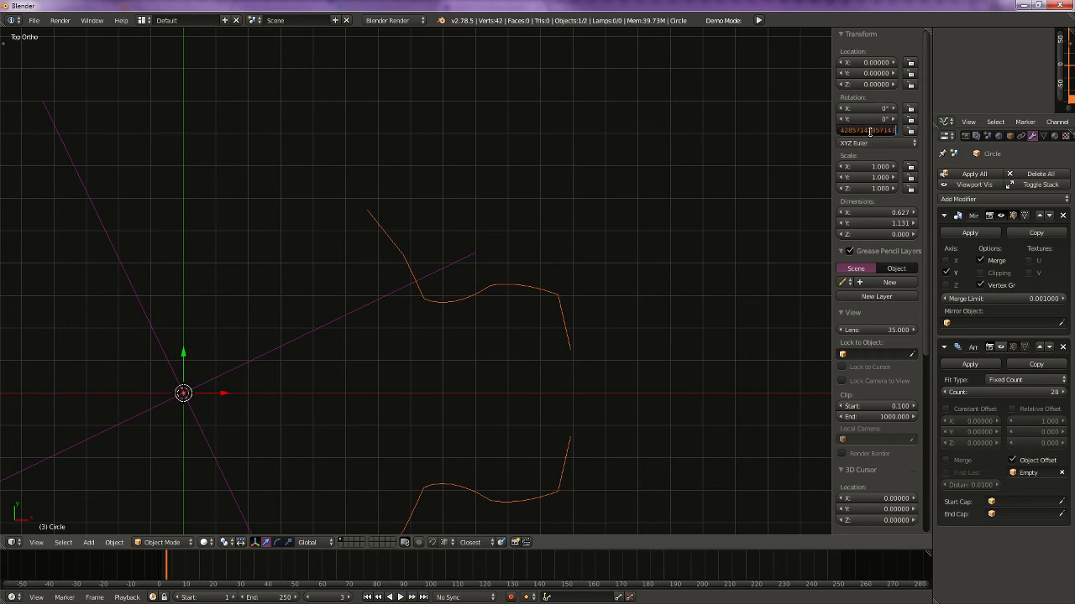
{"action": "key", "text": "Return"}
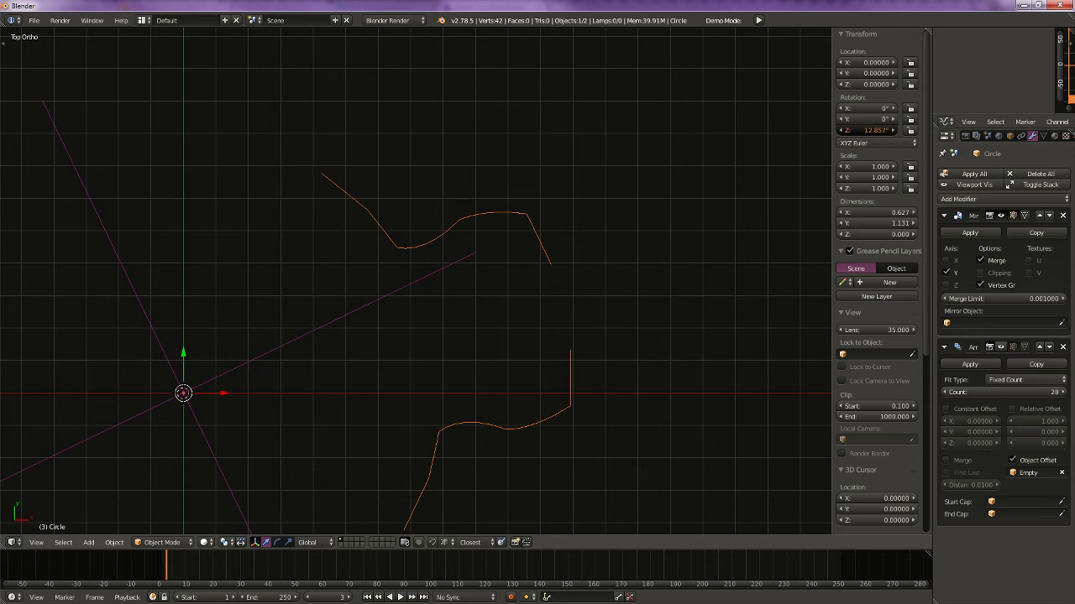
{"action": "left_click", "coordinate": [871, 131]}
{"action": "key", "text": "Return"}
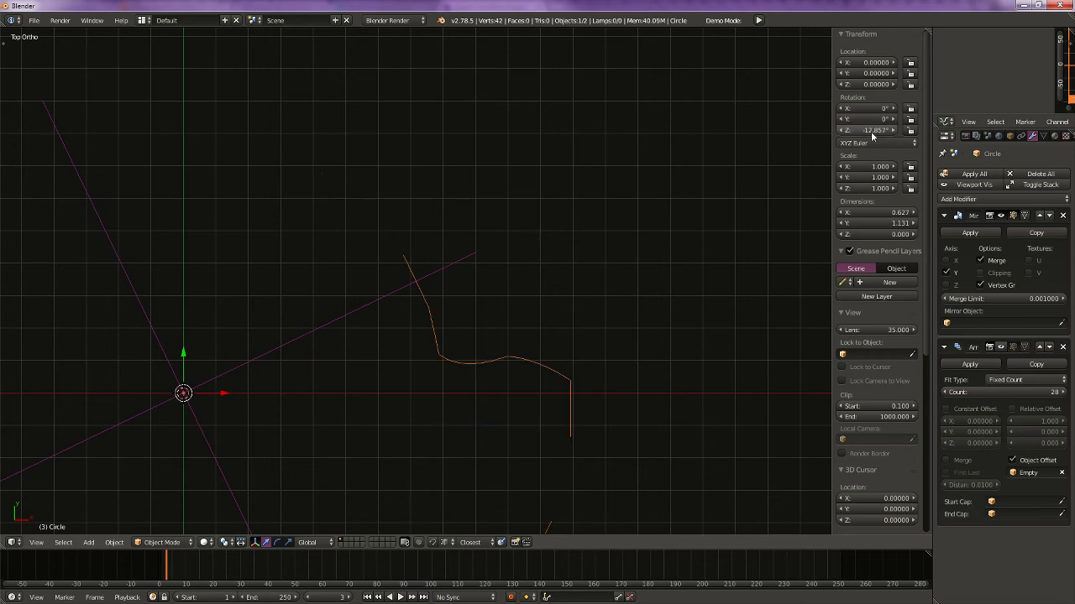
{"action": "key", "text": "ctrl+a"}
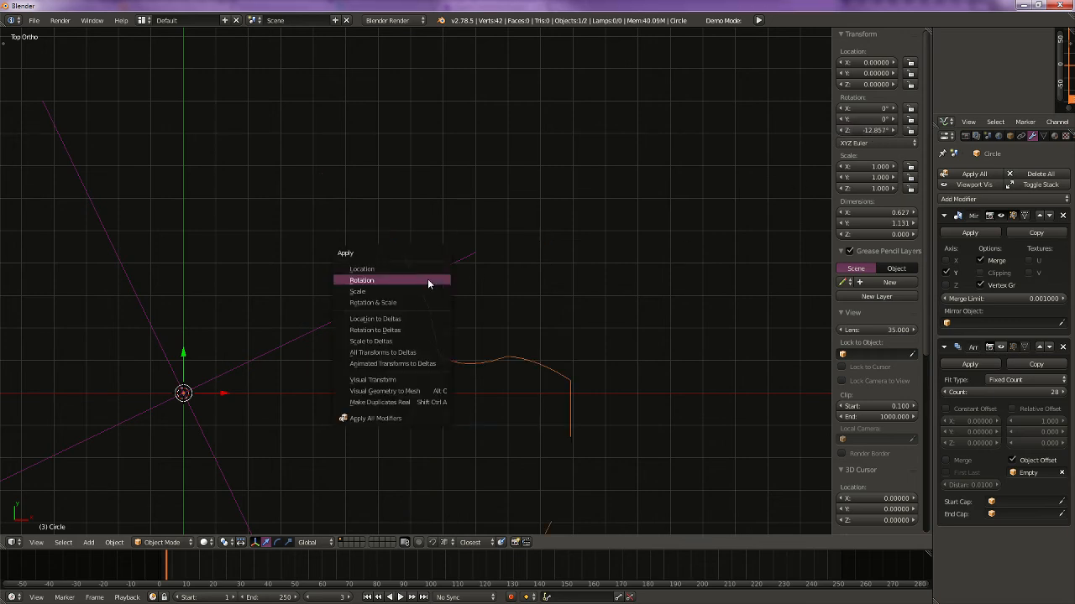
{"action": "left_click", "coordinate": [427, 280]}
{"action": "scroll", "coordinate": [563, 403], "scroll_direction": "down", "scroll_amount": 1}
{"action": "middle_click_drag", "start_coordinate": [471, 451], "coordinate": [480, 345], "text": "shift"}
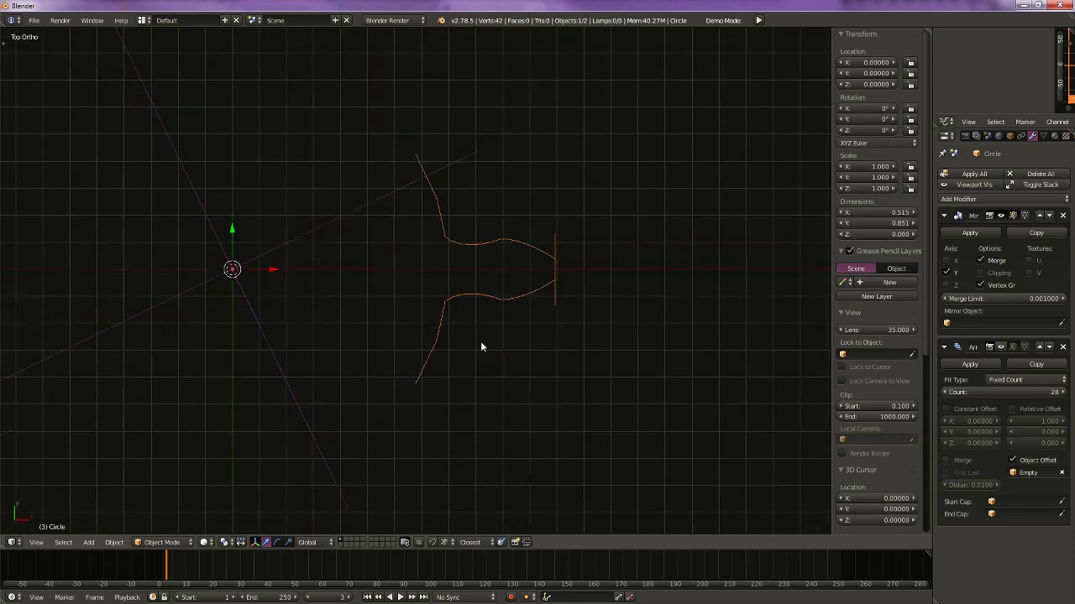
Step: In Edit Mode, snap the half profile's end vertex at the tooth tip to the 3D cursor at the origin
{"action": "scroll", "coordinate": [480, 341], "scroll_direction": "up", "scroll_amount": 3}
{"action": "key", "text": "Tab"}
{"action": "left_click", "coordinate": [727, 327]}
{"action": "right_click", "coordinate": [652, 322]}
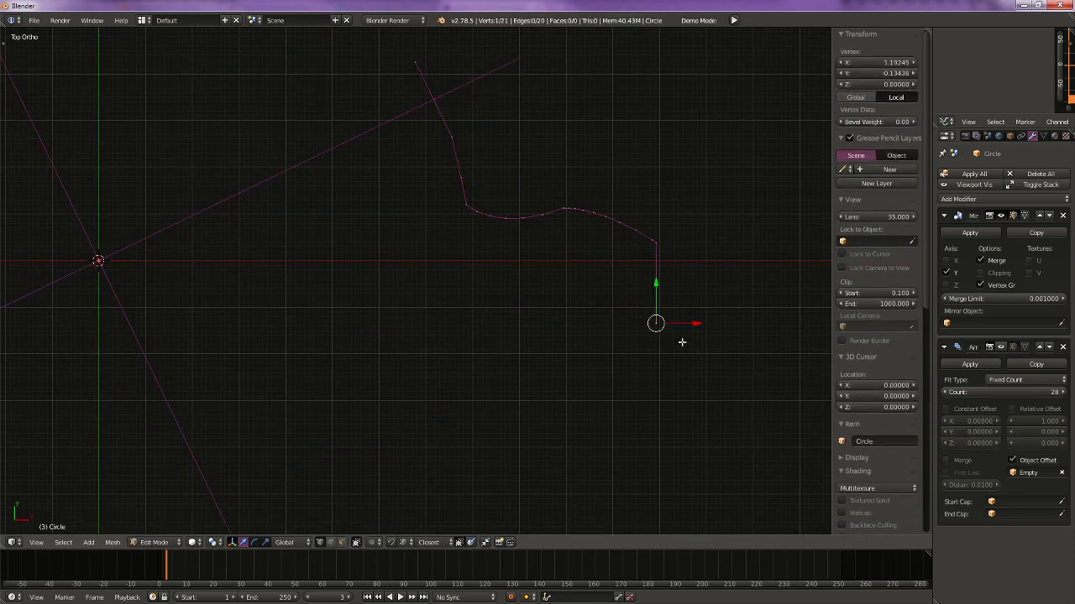
{"action": "left_click_drag", "start_coordinate": [657, 298], "coordinate": [657, 236]}
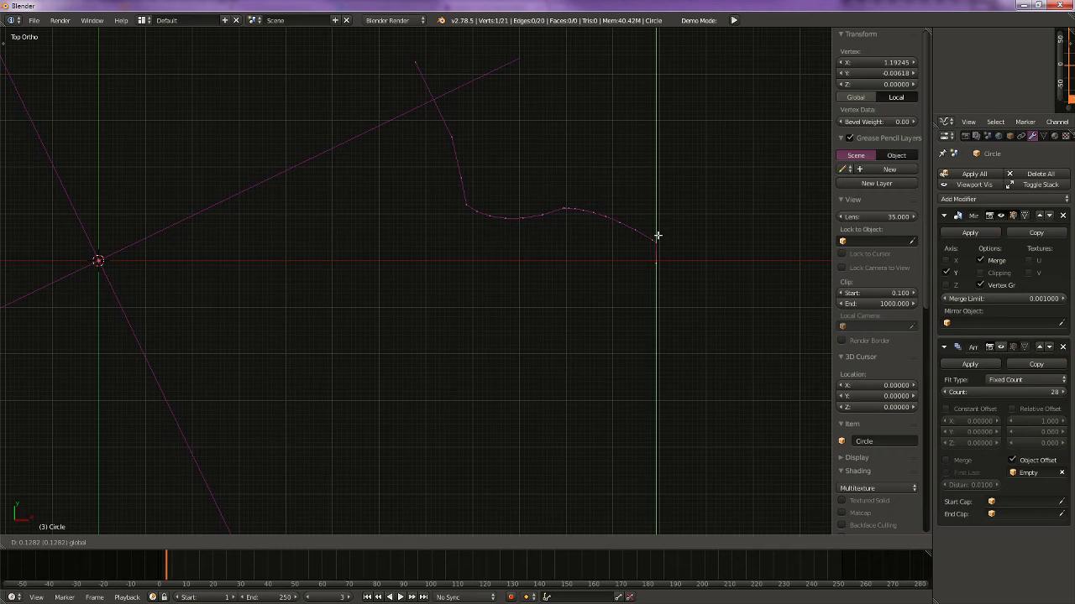
{"action": "right_click", "coordinate": [657, 236]}
{"action": "key", "text": "shift+s"}
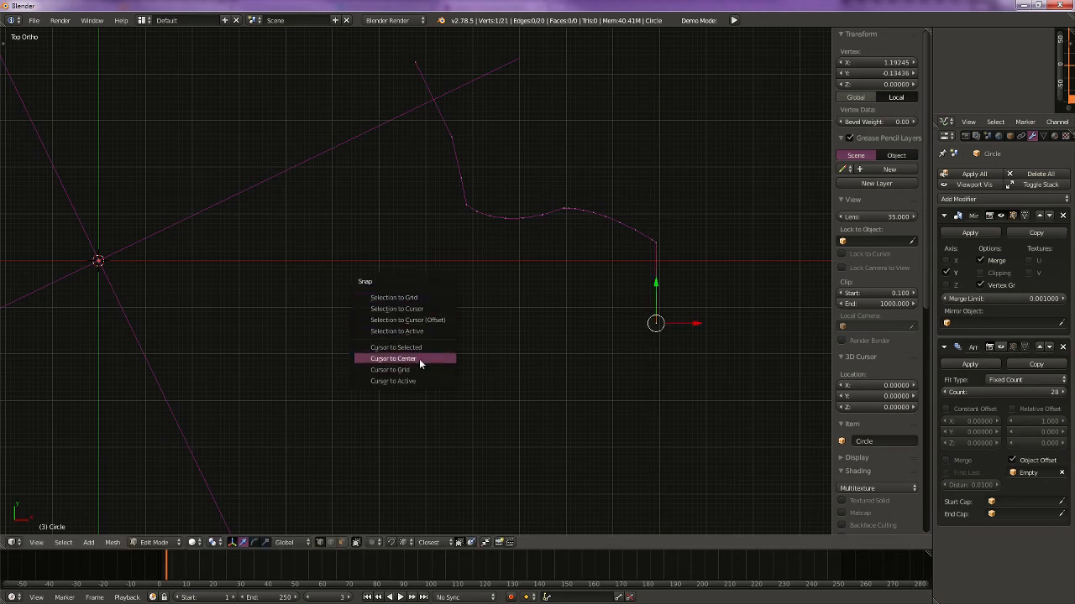
{"action": "left_click", "coordinate": [419, 308]}
{"action": "key", "text": "g"}
{"action": "key", "text": "x"}
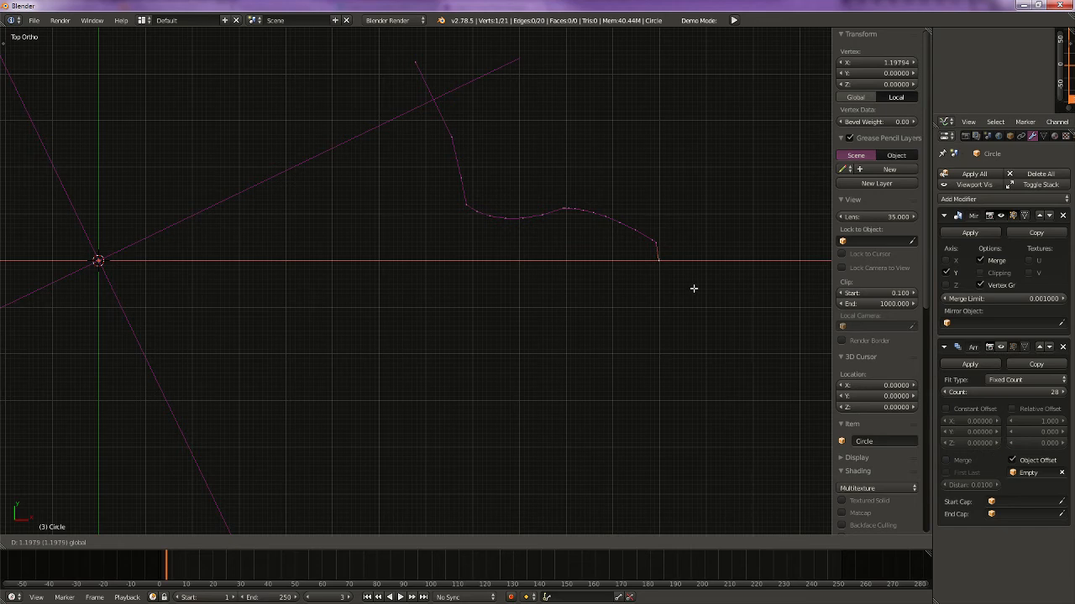
{"action": "key", "text": "Escape"}
Step: Change the snap element to Increment and move the vertex from the origin along X to 1.2
{"action": "left_click", "coordinate": [404, 543]}
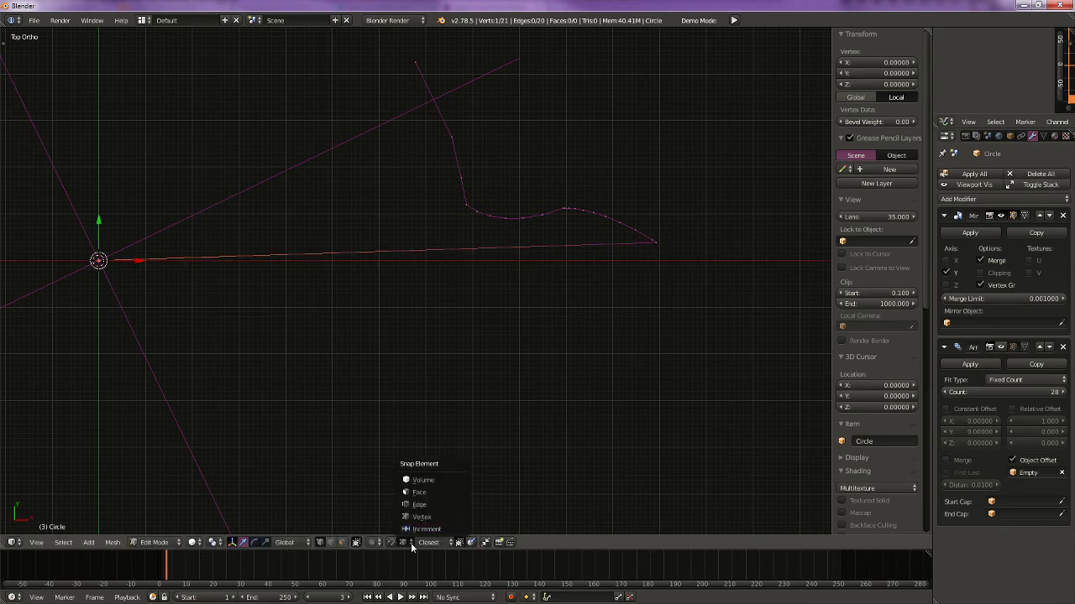
{"action": "left_click", "coordinate": [414, 529]}
{"action": "scroll", "coordinate": [354, 360], "scroll_direction": "down", "scroll_amount": 5}
{"action": "key", "text": "g"}
{"action": "key", "text": "x"}
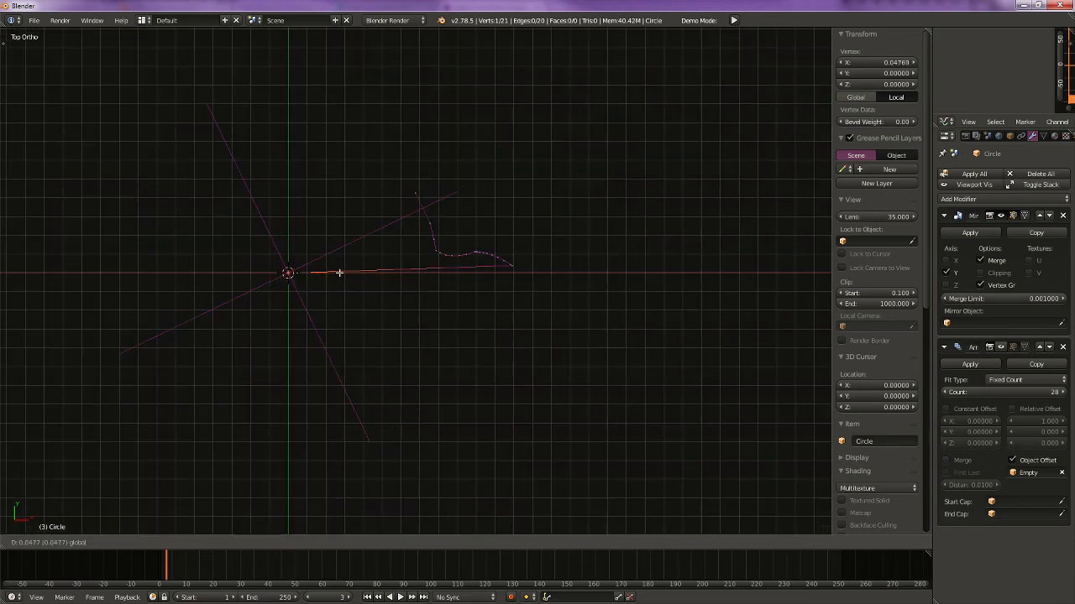
{"action": "left_click", "coordinate": [554, 296]}
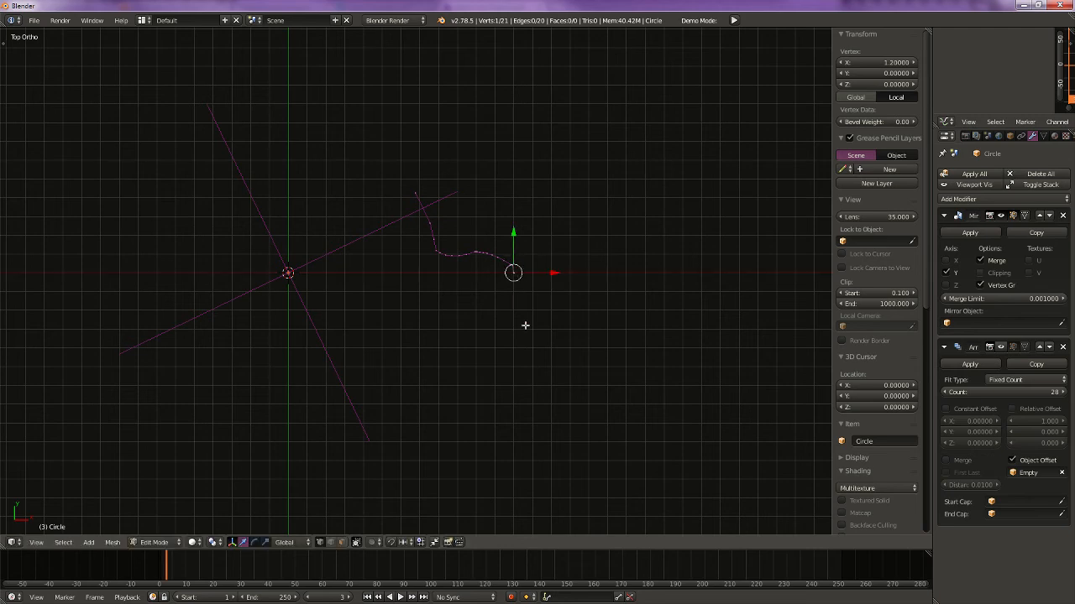
Step: Return to Object Mode and apply the Mirror modifier to the tooth profile
{"action": "scroll", "coordinate": [524, 335], "scroll_direction": "up", "scroll_amount": 6}
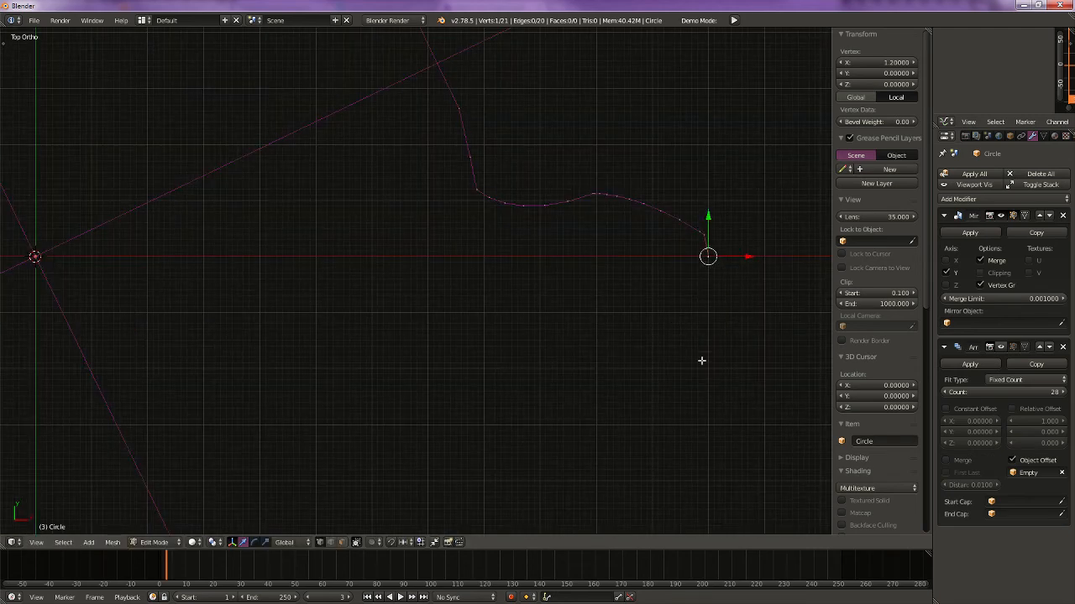
{"action": "key", "text": "a"}
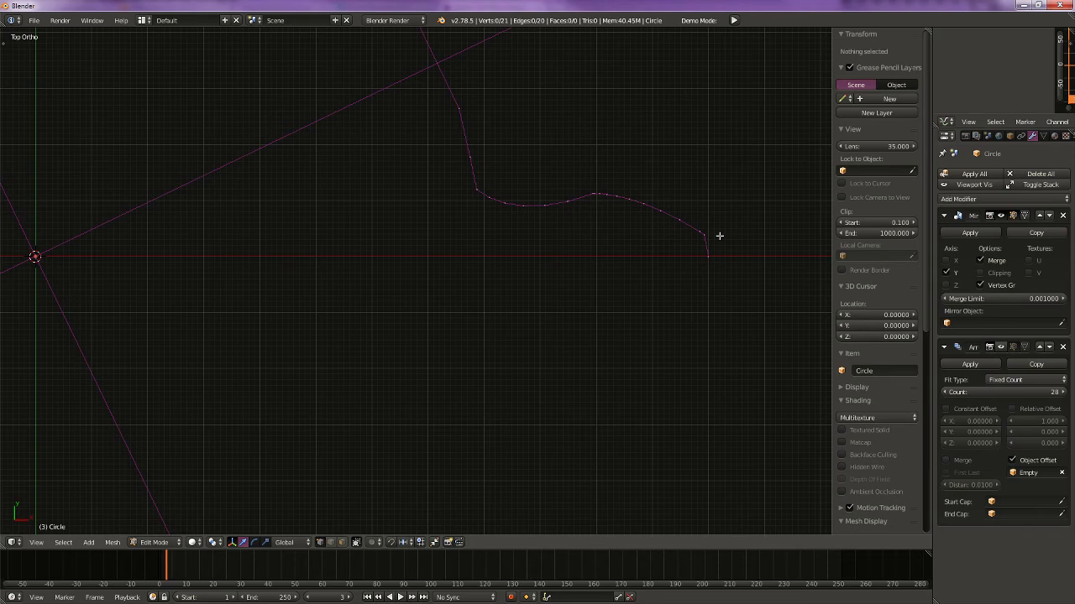
{"action": "key", "text": "Tab"}
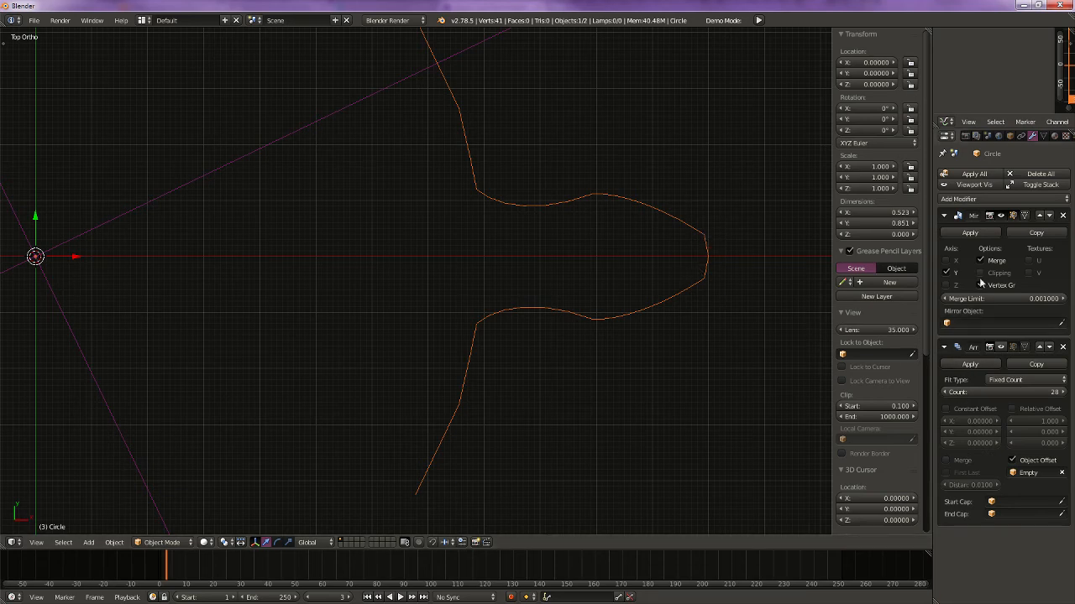
{"action": "left_click", "coordinate": [970, 233]}
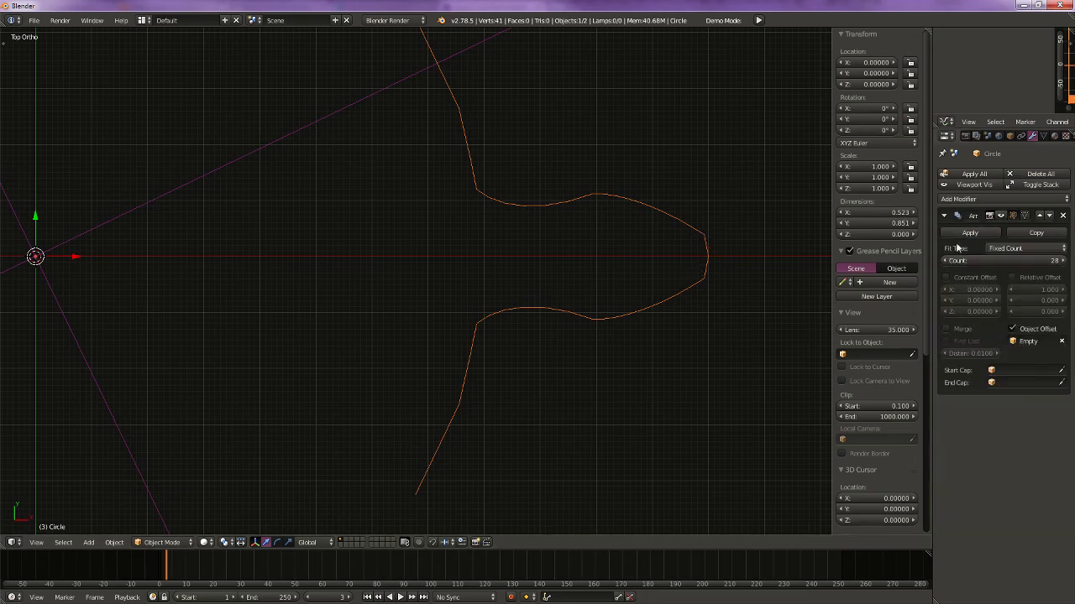
Step: Show the Array modifier in the viewport again and delete the two outermost root vertices at the tooth profile's lower end
{"action": "left_click", "coordinate": [1001, 216]}
{"action": "scroll", "coordinate": [559, 392], "scroll_direction": "down", "scroll_amount": 3}
{"action": "key", "text": "Tab"}
{"action": "left_click", "coordinate": [540, 415]}
{"action": "scroll", "coordinate": [497, 411], "scroll_direction": "up", "scroll_amount": 2}
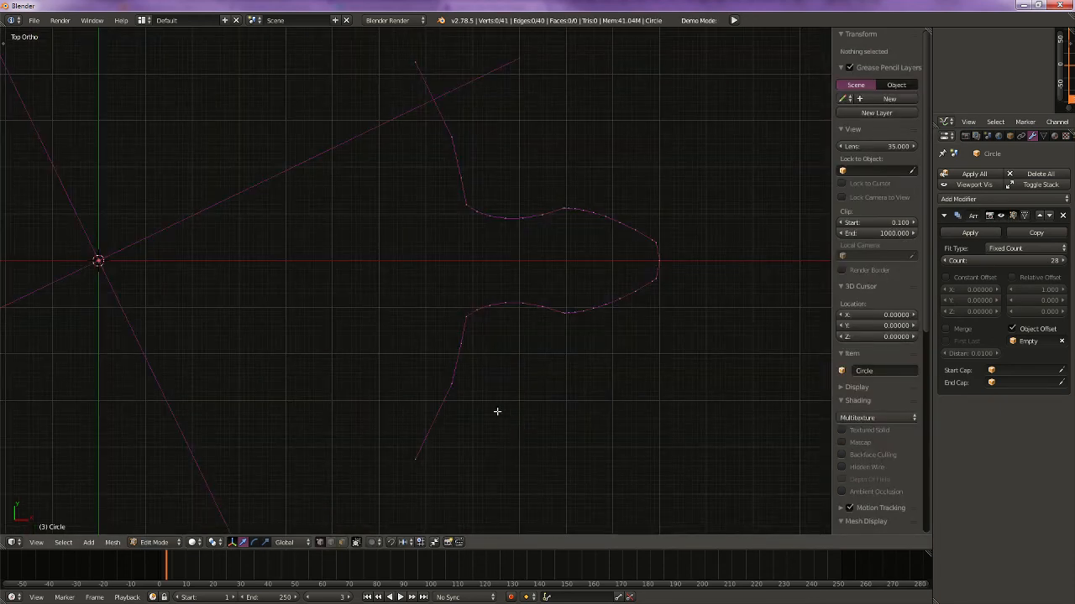
{"action": "right_click", "coordinate": [454, 383]}
{"action": "right_click", "coordinate": [416, 459]}
{"action": "key", "text": "x"}
{"action": "key", "text": "Tab"}
{"action": "key", "text": "Tab"}
{"action": "right_click", "coordinate": [459, 388]}
{"action": "key", "text": "Tab"}
{"action": "scroll", "coordinate": [470, 431], "scroll_direction": "up", "scroll_amount": 3}
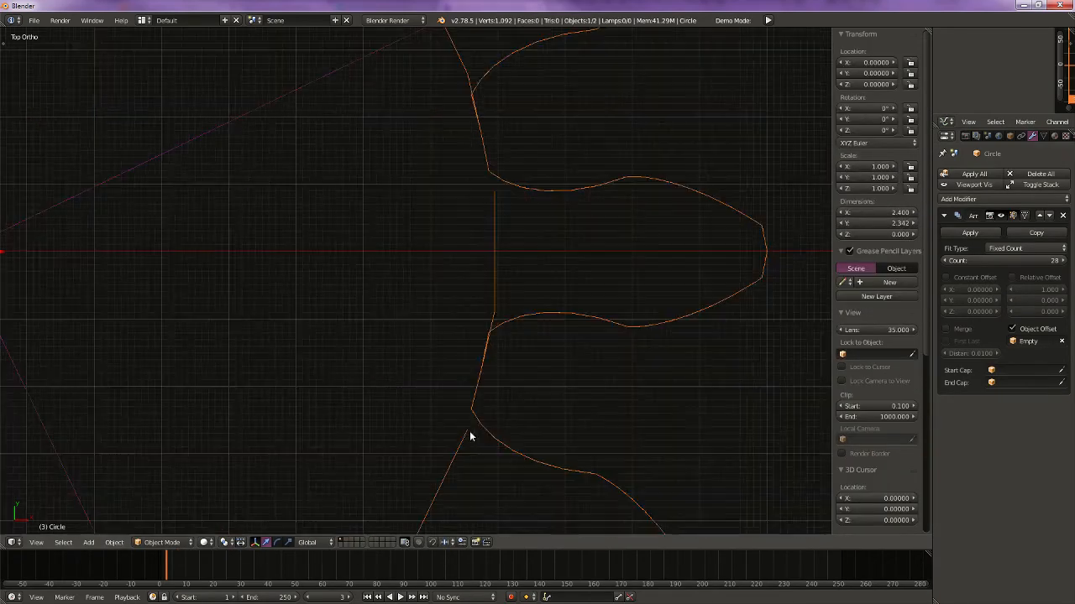
Step: Delete the two outermost root vertices at the tooth profile's upper end and return to Object Mode
{"action": "scroll", "coordinate": [472, 432], "scroll_direction": "down", "scroll_amount": 2}
{"action": "key", "text": "Tab"}
{"action": "scroll", "coordinate": [454, 122], "scroll_direction": "down", "scroll_amount": 1}
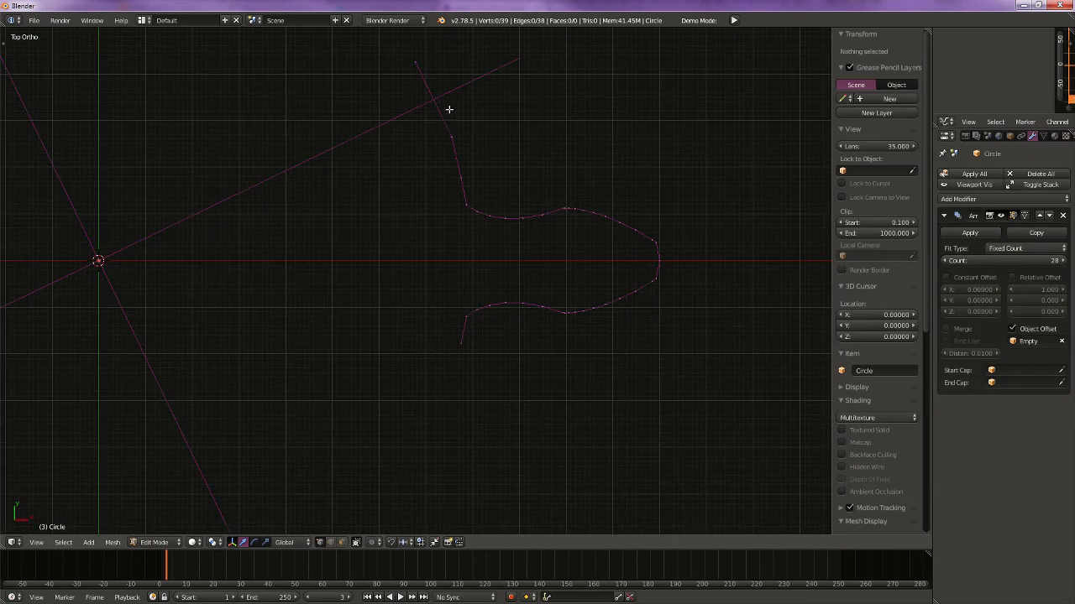
{"action": "right_click", "coordinate": [455, 137]}
{"action": "right_click", "coordinate": [416, 62], "text": "shift"}
{"action": "key", "text": "x"}
{"action": "key", "text": "Tab"}
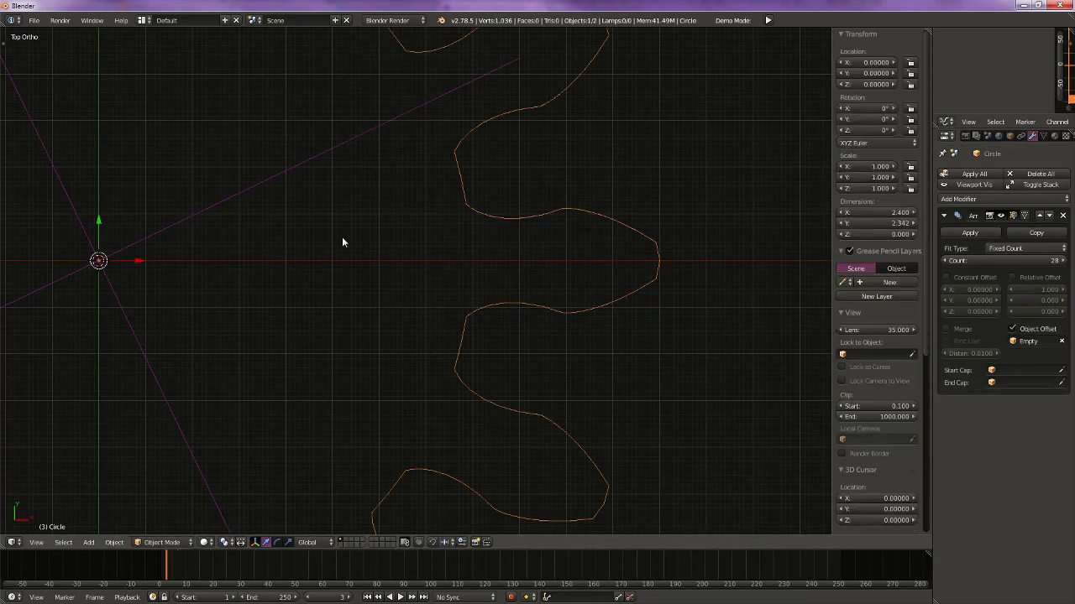
Step: In Edit Mode, create the first faces across the tooth tip between its opposite corner vertices
{"action": "scroll", "coordinate": [440, 409], "scroll_direction": "up", "scroll_amount": 3}
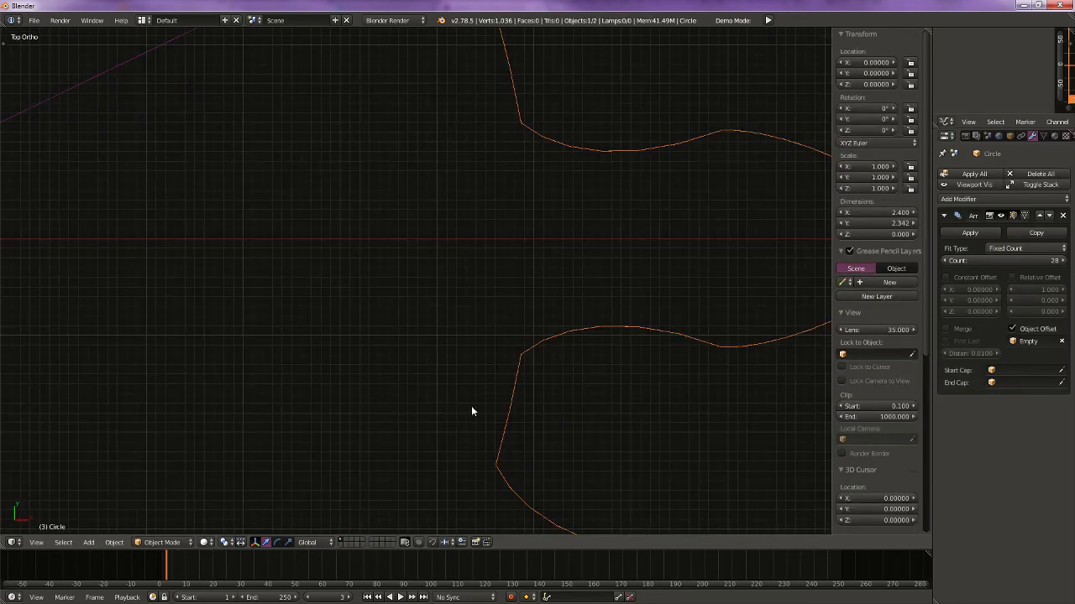
{"action": "scroll", "coordinate": [389, 324], "scroll_direction": "down", "scroll_amount": 4}
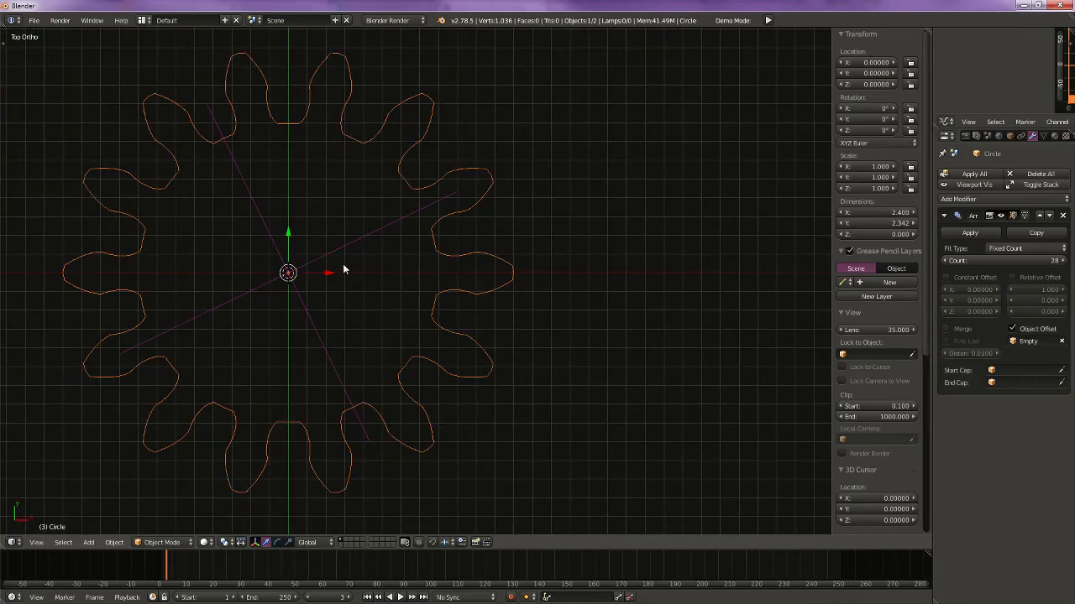
{"action": "scroll", "coordinate": [343, 269], "scroll_direction": "down", "scroll_amount": 1}
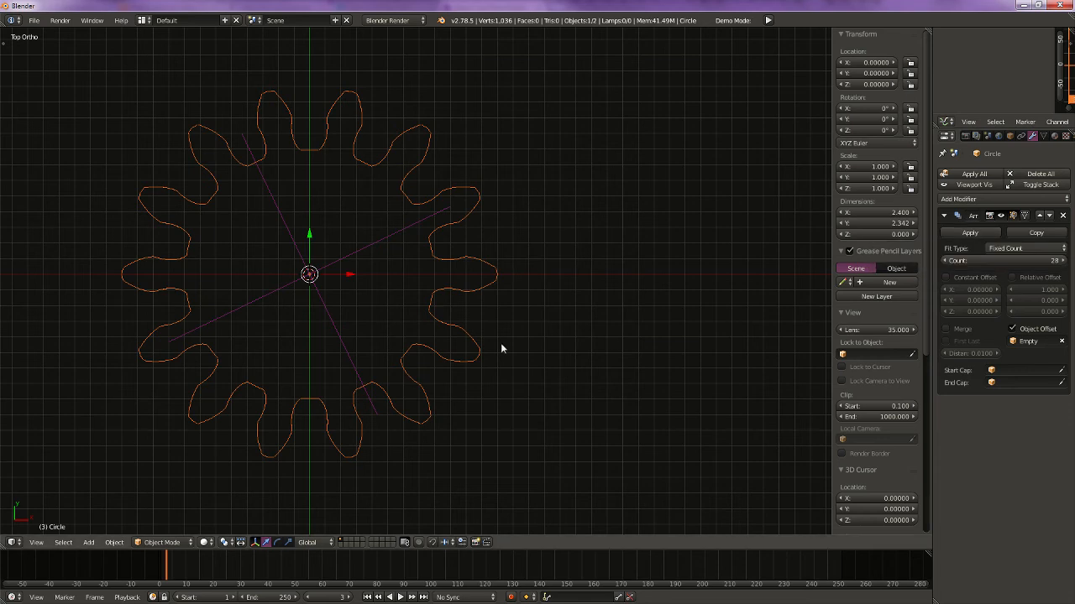
{"action": "key", "text": "Tab"}
{"action": "scroll", "coordinate": [552, 345], "scroll_direction": "up", "scroll_amount": 6}
{"action": "key", "text": "f"}
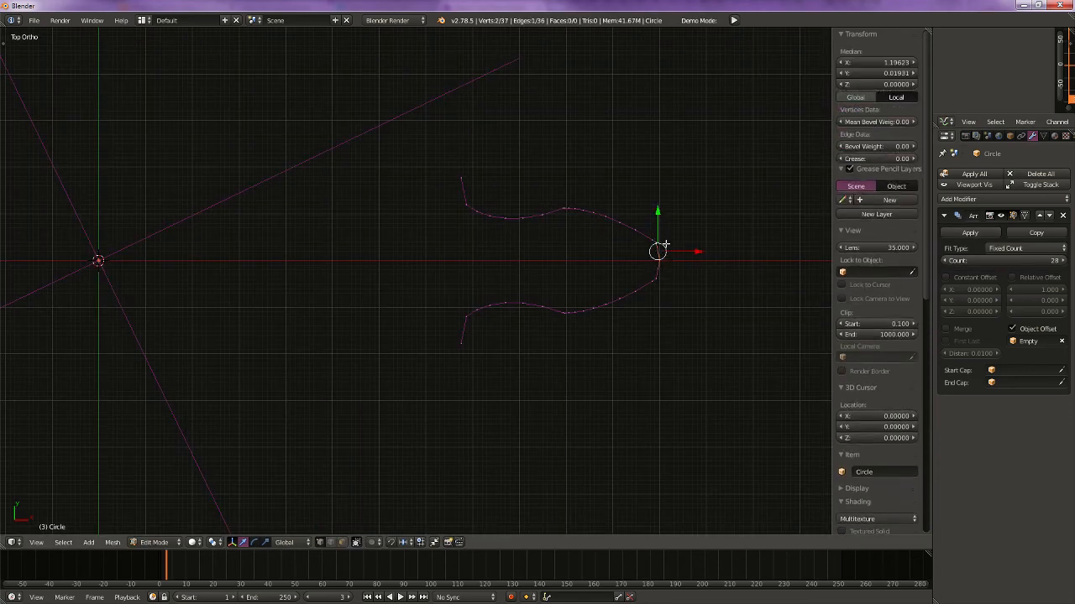
{"action": "right_click", "coordinate": [662, 278]}
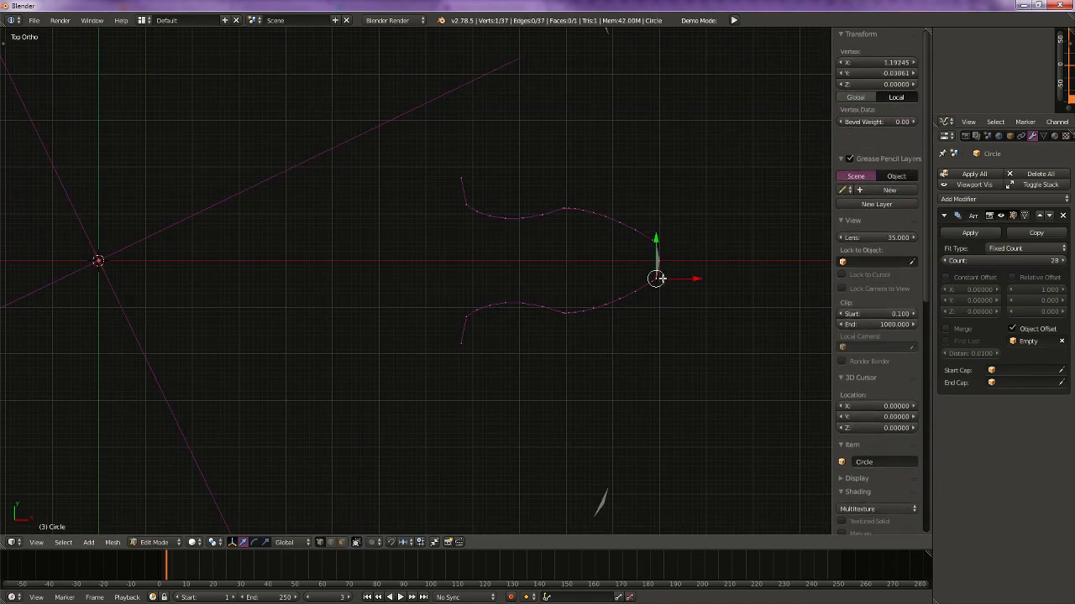
{"action": "right_click", "coordinate": [660, 241], "text": "shift"}
{"action": "scroll", "coordinate": [676, 331], "scroll_direction": "up", "scroll_amount": 3}
{"action": "key", "text": "f"}
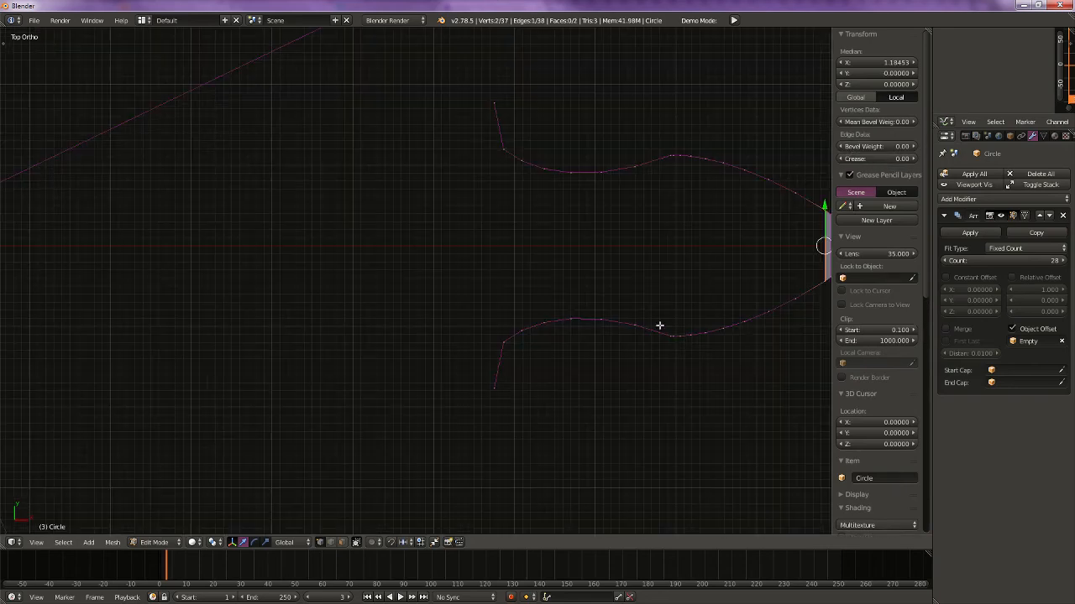
Step: Fill the rest of the tooth with successive faces between its two flanks, from the tip down to the root
{"action": "middle_click_drag", "start_coordinate": [659, 325], "coordinate": [524, 323], "text": "shift"}
{"action": "key", "text": "f"}
{"action": "key", "text": "f"}
{"action": "key", "text": "f"}
{"action": "key", "text": "f"}
{"action": "key", "text": "f"}
{"action": "key", "text": "f"}
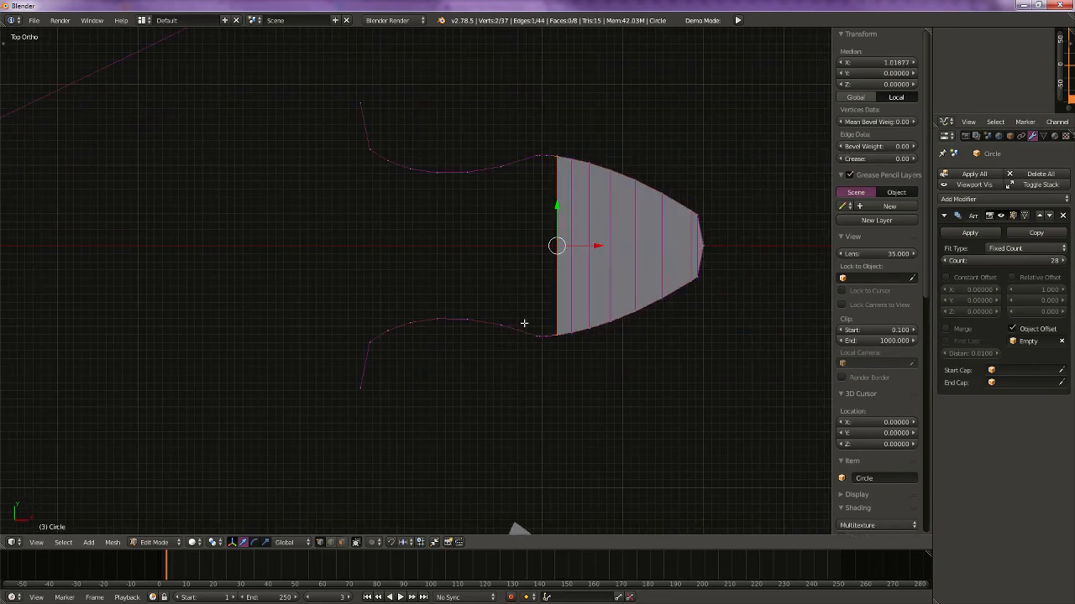
{"action": "key", "text": "f"}
{"action": "key", "text": "f"}
{"action": "key", "text": "f"}
{"action": "key", "text": "f"}
{"action": "key", "text": "f"}
{"action": "key", "text": "f"}
{"action": "key", "text": "f"}
{"action": "key", "text": "f"}
{"action": "key", "text": "f"}
{"action": "key", "text": "f"}
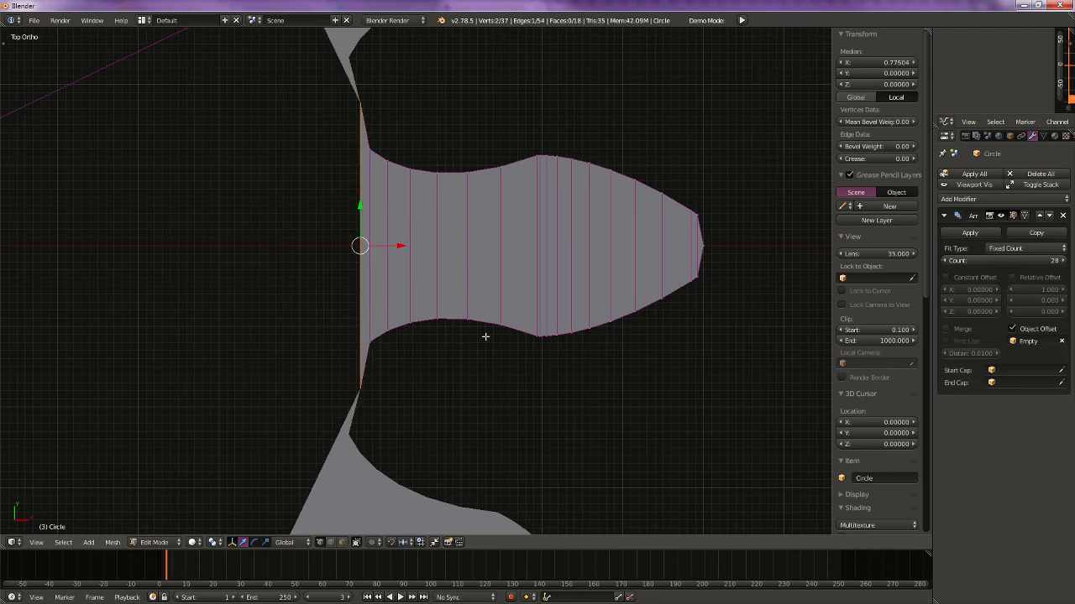
{"action": "scroll", "coordinate": [387, 360], "scroll_direction": "down", "scroll_amount": 5}
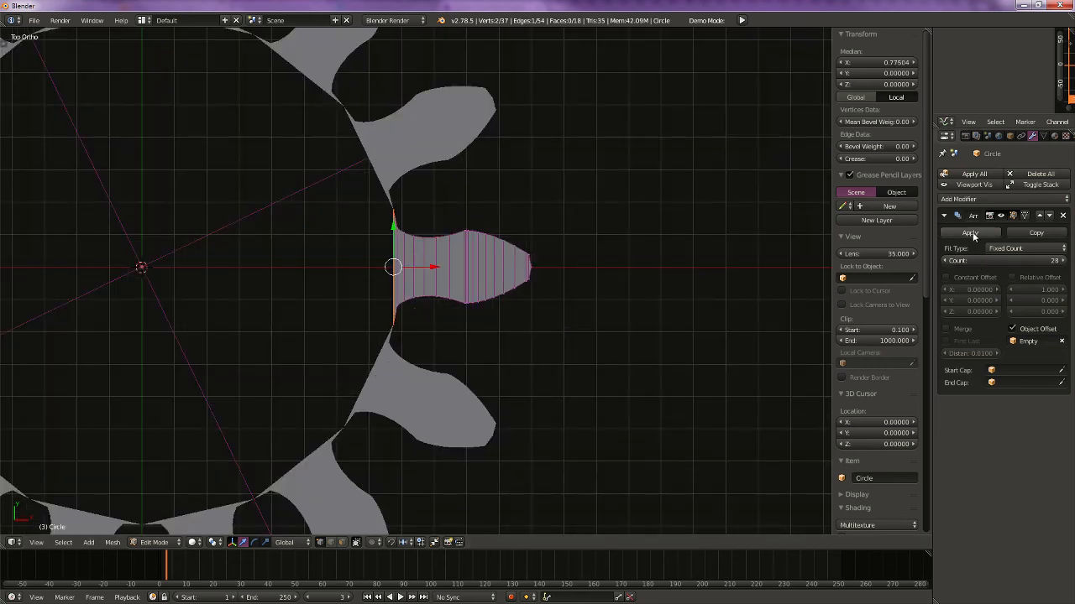
Step: Enable Merge on the tooth's Array modifier and apply the modifier in Object Mode
{"action": "left_click", "coordinate": [946, 329]}
{"action": "key", "text": "Tab"}
{"action": "left_click", "coordinate": [943, 235]}
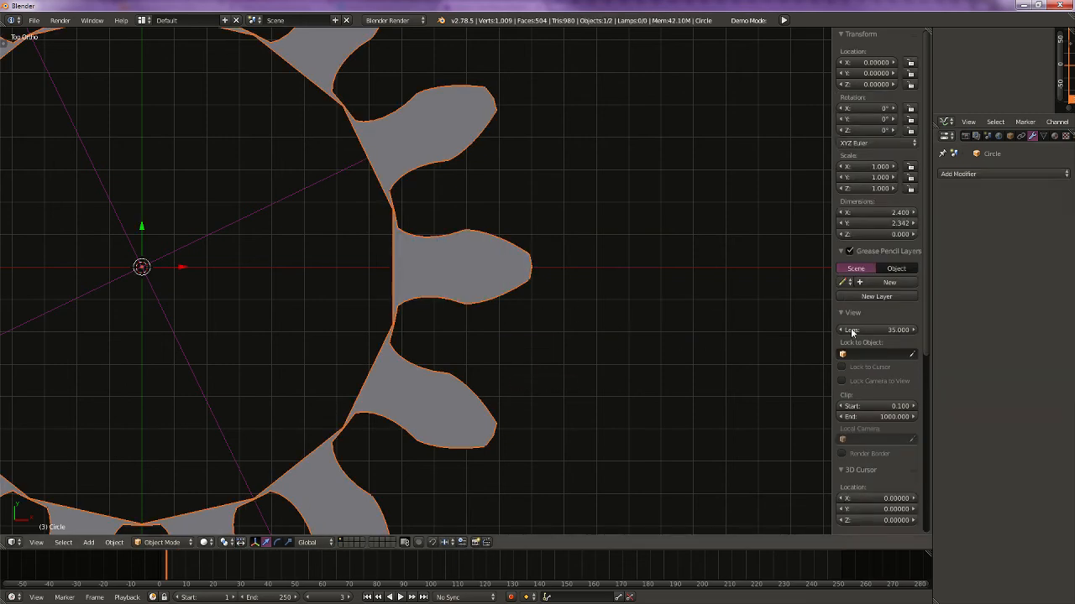
Step: In Edit Mode, extrude the gear's inner root edges and scale them inward to form a rim
{"action": "key", "text": "Tab"}
{"action": "middle_click_drag", "start_coordinate": [397, 302], "coordinate": [487, 288], "text": "shift"}
{"action": "key", "text": "e"}
{"action": "right_click", "coordinate": [487, 288]}
{"action": "key", "text": "s"}
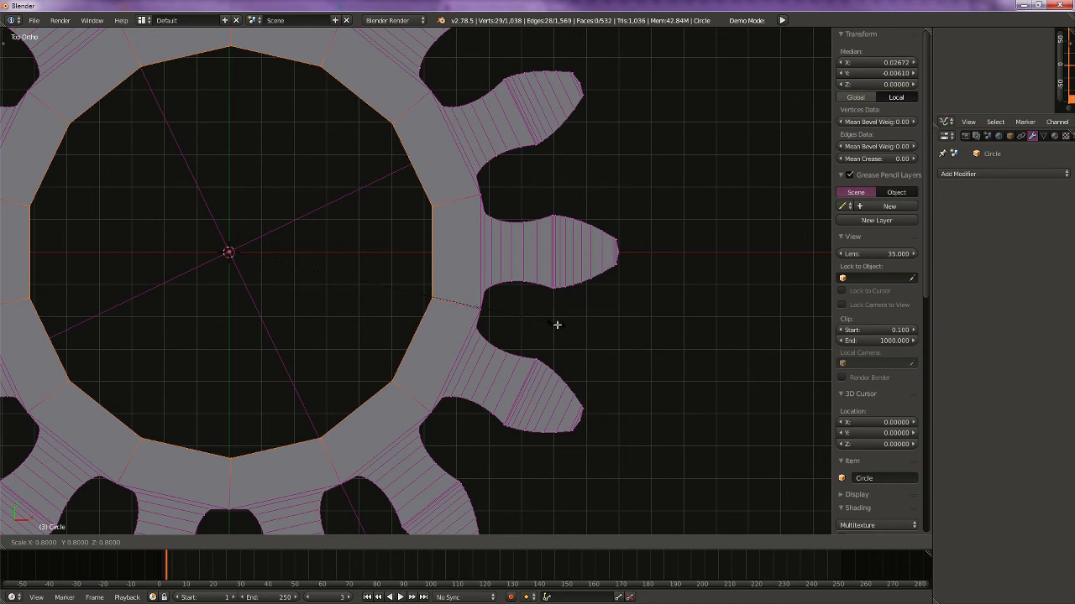
{"action": "left_click", "coordinate": [590, 334]}
Step: Select the whole gear mesh, remove its doubled vertices and deselect everything
{"action": "key", "text": "a"}
{"action": "key", "text": "w"}
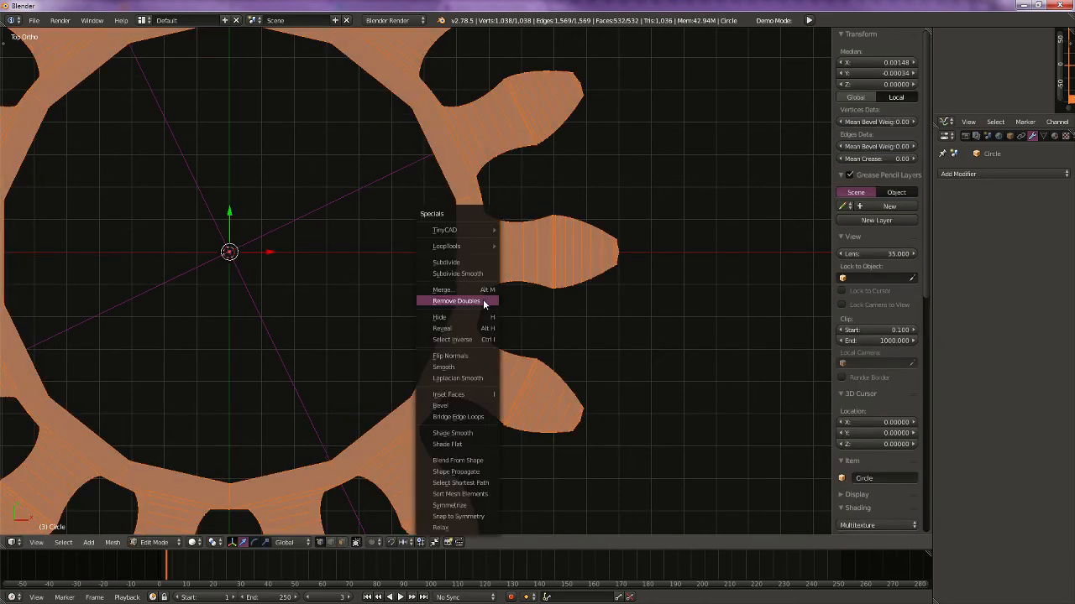
{"action": "left_click", "coordinate": [483, 302]}
{"action": "scroll", "coordinate": [435, 311], "scroll_direction": "down", "scroll_amount": 1}
{"action": "scroll", "coordinate": [436, 310], "scroll_direction": "down", "scroll_amount": 2}
{"action": "key", "text": "a"}
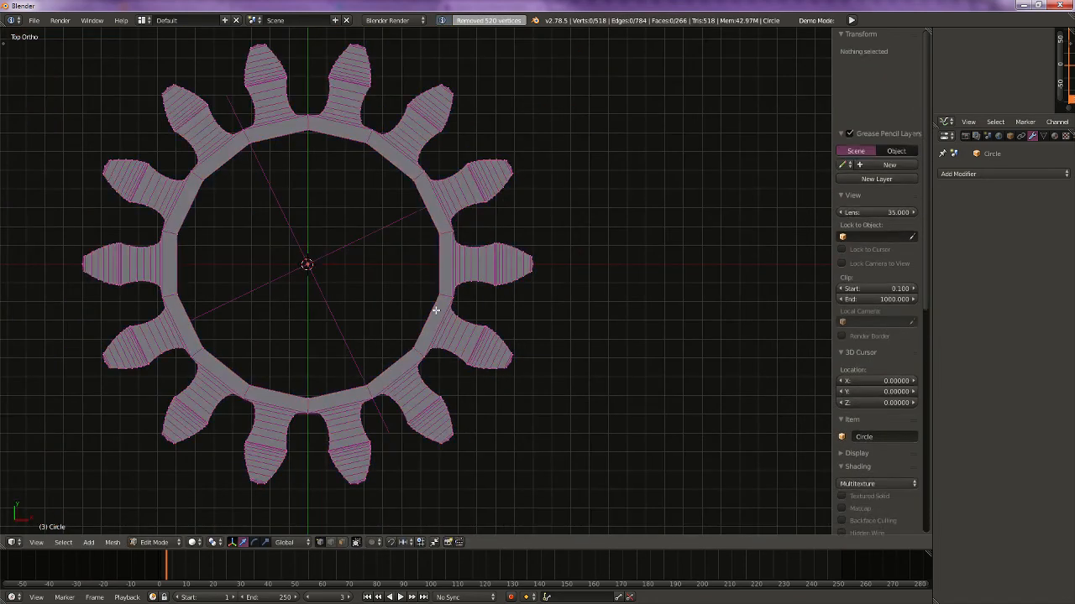
Step: Extrude the whole gear mesh 0.1 downward in the front view and return to Object Mode
{"action": "key", "text": "a"}
{"action": "key", "text": "KP_1"}
{"action": "type", "text": "e-.1"}
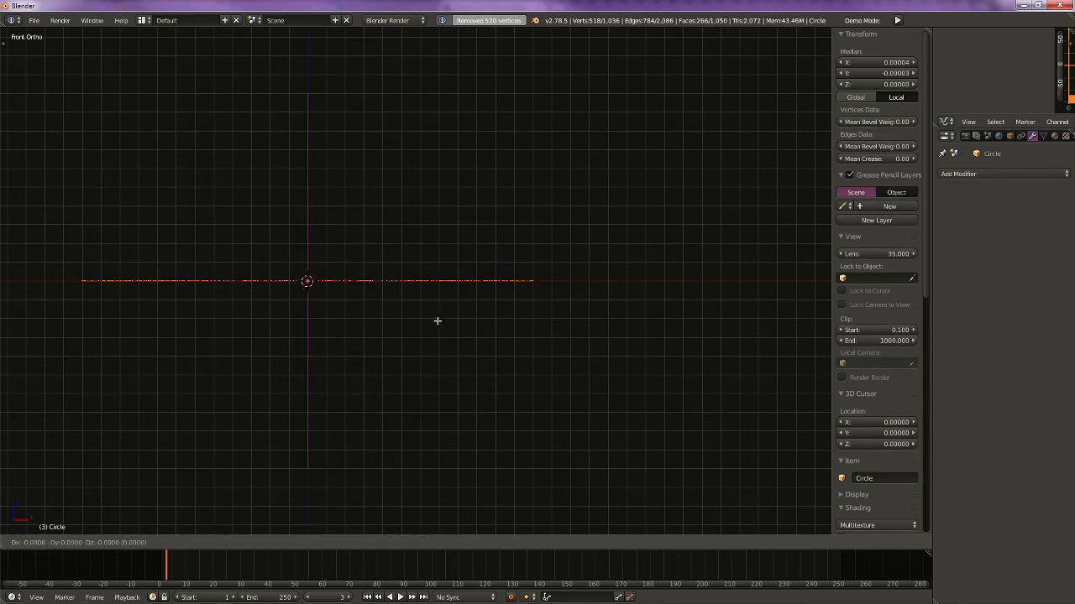
{"action": "key", "text": "Return"}
{"action": "key", "text": "a"}
{"action": "key", "text": "a"}
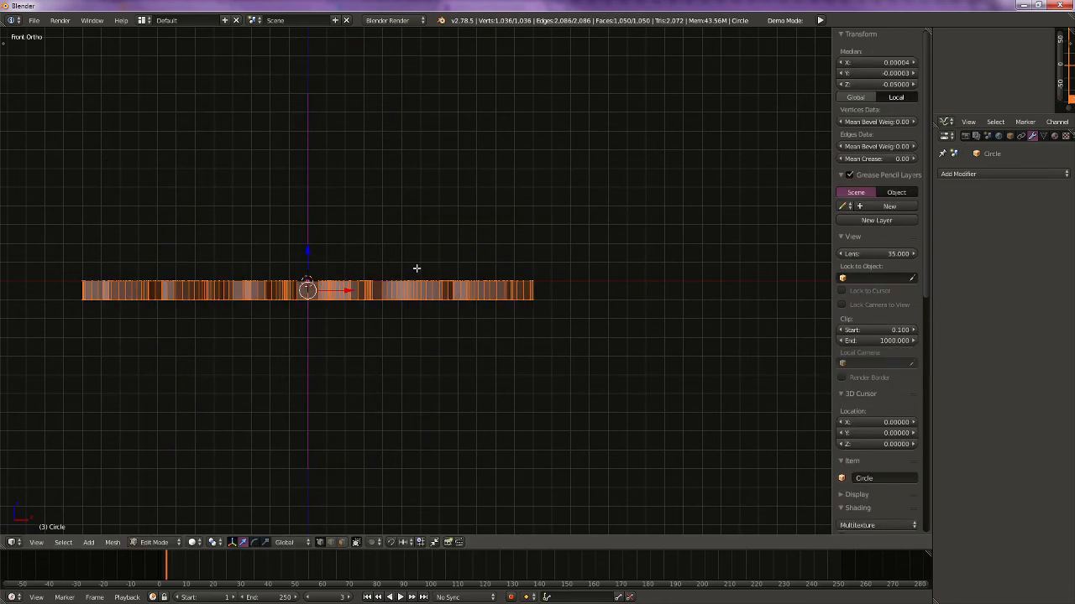
{"action": "middle_click_drag", "start_coordinate": [379, 223], "coordinate": [413, 371]}
{"action": "mouse_move", "coordinate": [376, 345]}
{"action": "middle_mouse_down"}
{"action": "mouse_move", "coordinate": [391, 299]}
{"action": "mouse_move", "coordinate": [345, 314]}
{"action": "middle_mouse_up"}
{"action": "key", "text": "z"}
{"action": "left_click", "coordinate": [268, 351]}
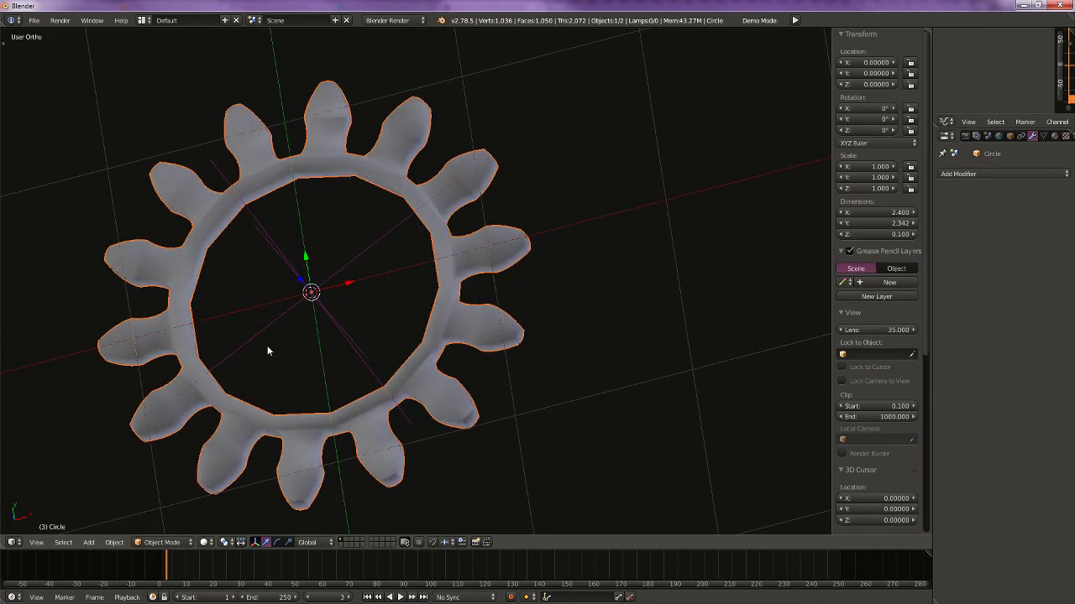
Step: Try a Bevel modifier on the gear with one and two segments, and remove the modifier
{"action": "left_click", "coordinate": [1001, 173]}
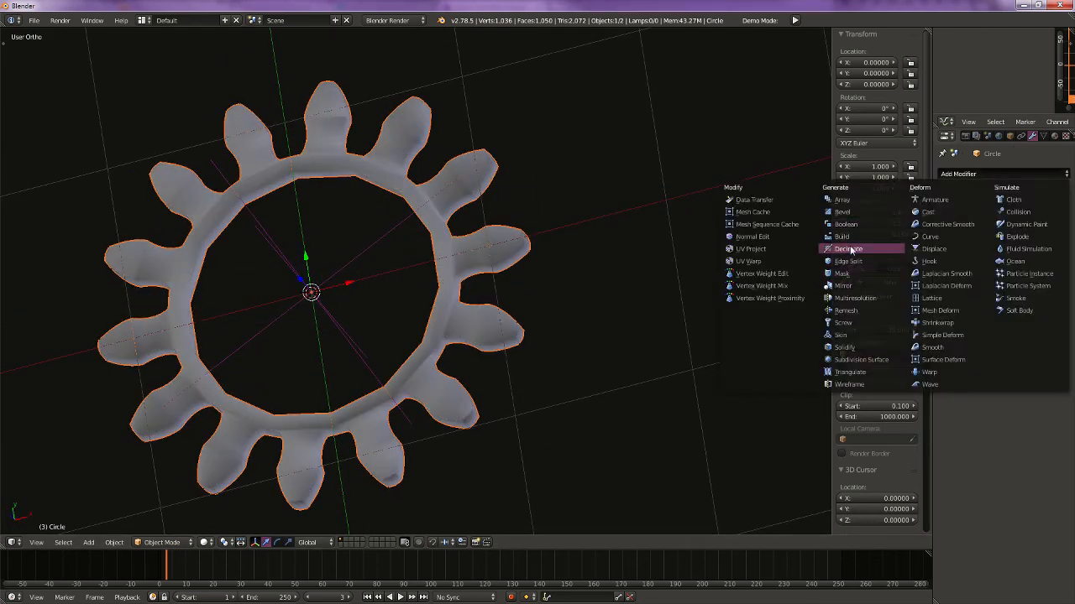
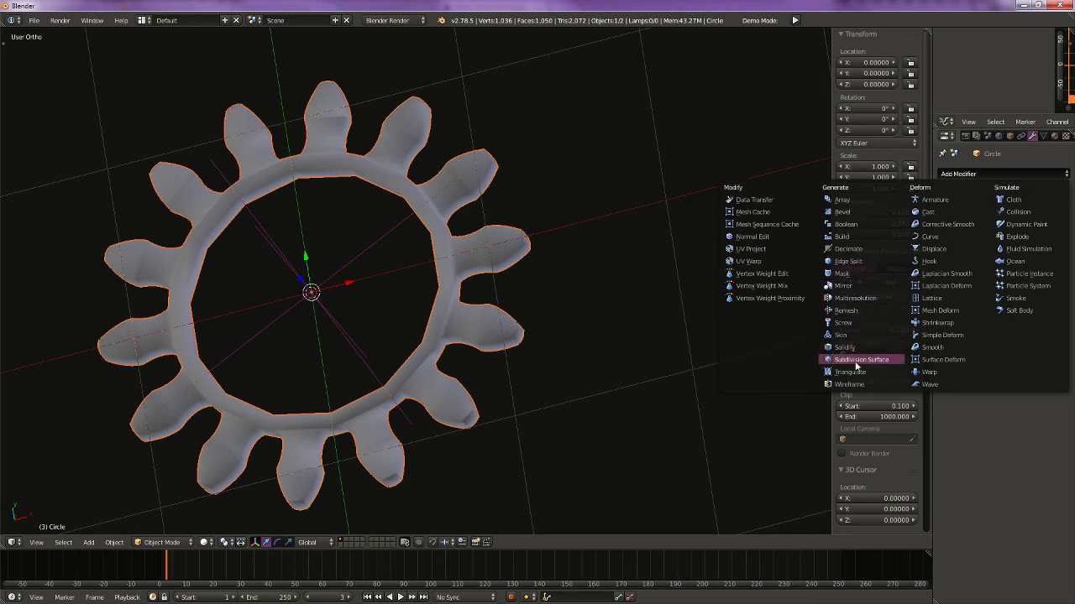
{"action": "left_click", "coordinate": [852, 215]}
{"action": "scroll", "coordinate": [674, 301], "scroll_direction": "up", "scroll_amount": 6}
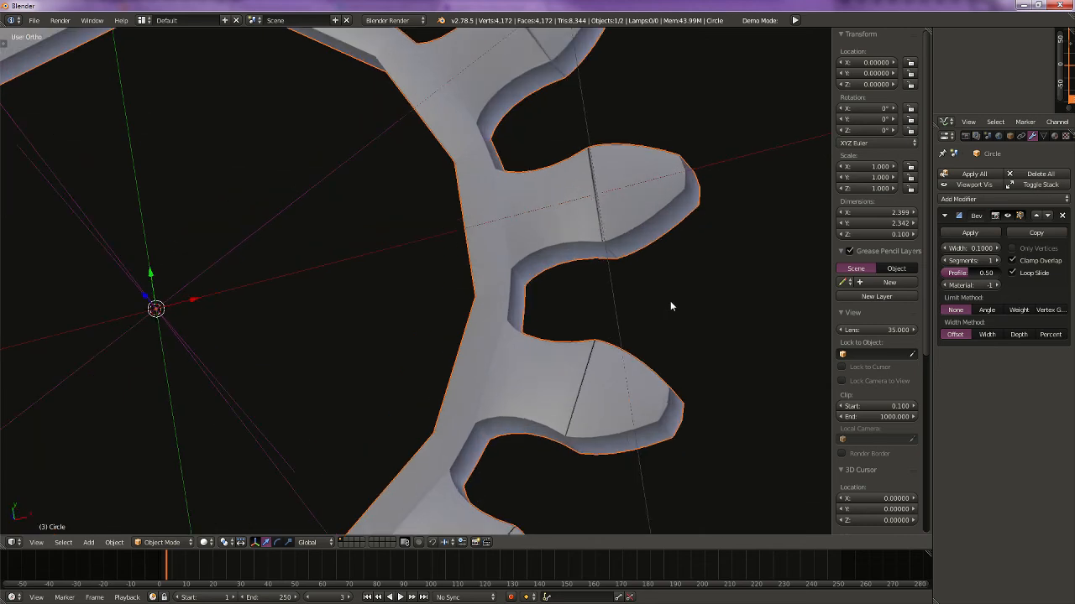
{"action": "left_click", "coordinate": [995, 261]}
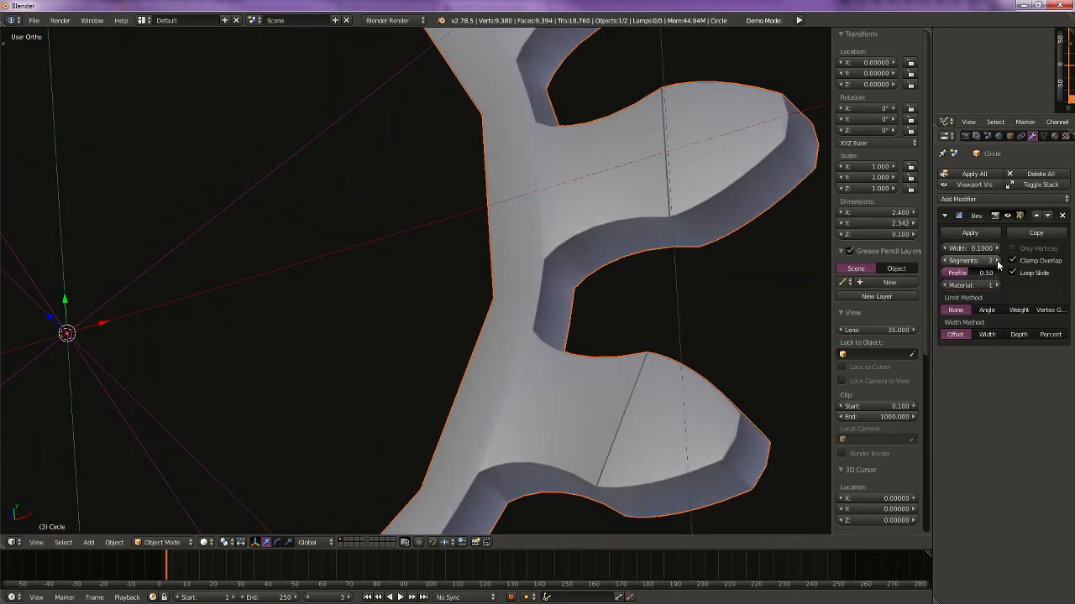
{"action": "left_click", "coordinate": [950, 261]}
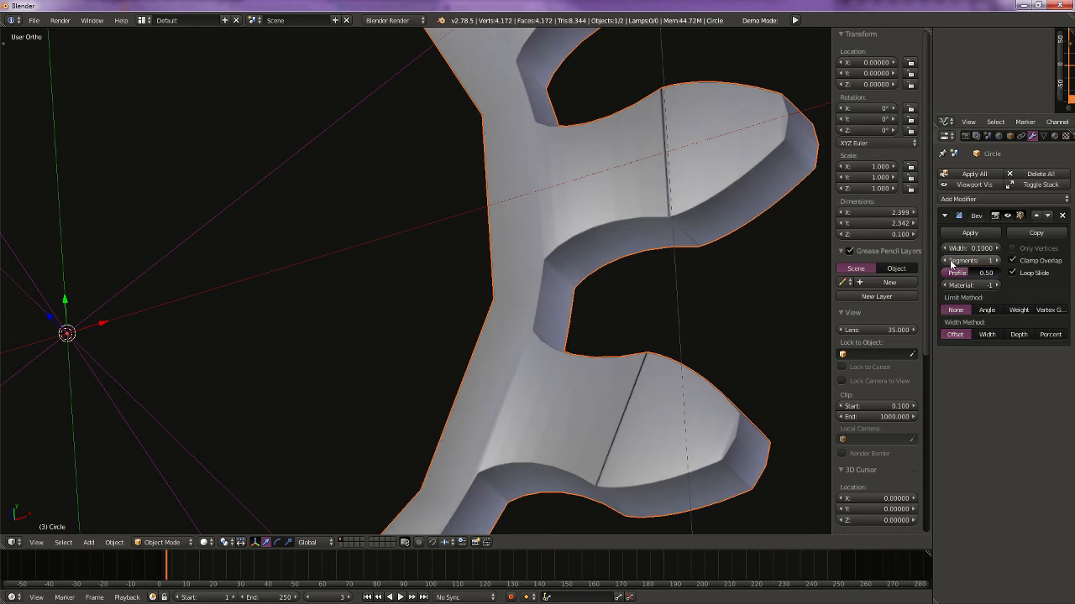
{"action": "left_click", "coordinate": [1063, 216]}
{"action": "left_click", "coordinate": [971, 173]}
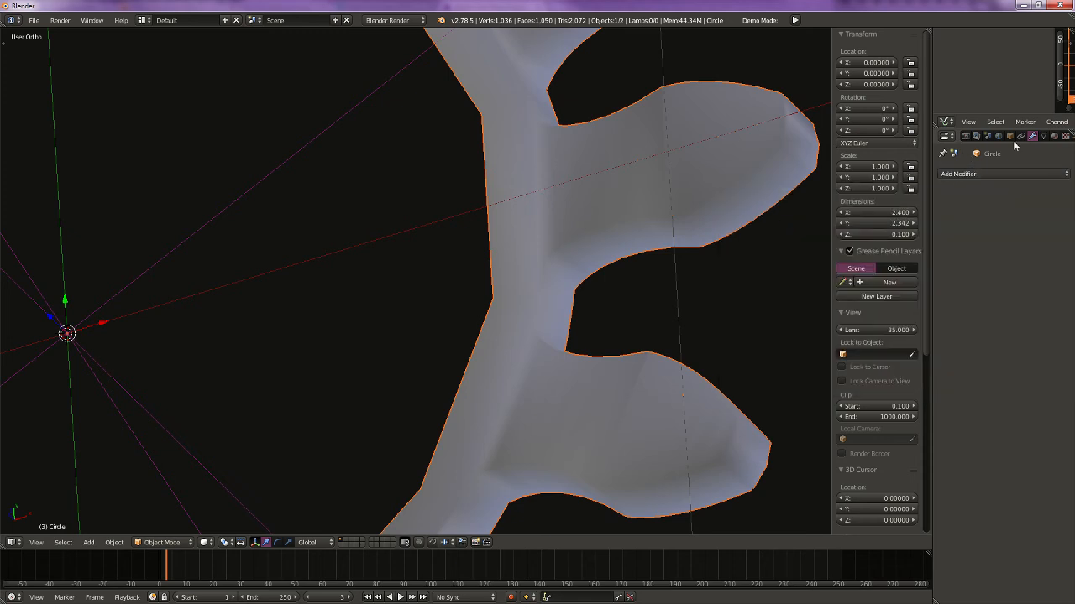
Step: Add an Edge Split modifier to the gear and set its split angle to 14.1°
{"action": "left_click", "coordinate": [998, 175]}
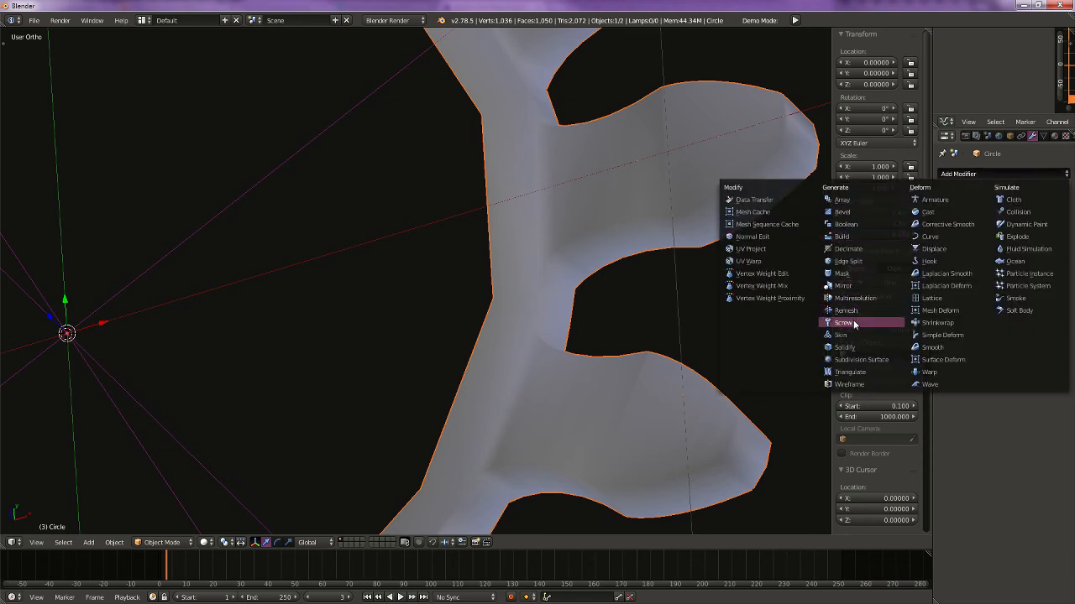
{"action": "left_click", "coordinate": [850, 262]}
{"action": "middle_click_drag", "start_coordinate": [785, 328], "coordinate": [636, 319]}
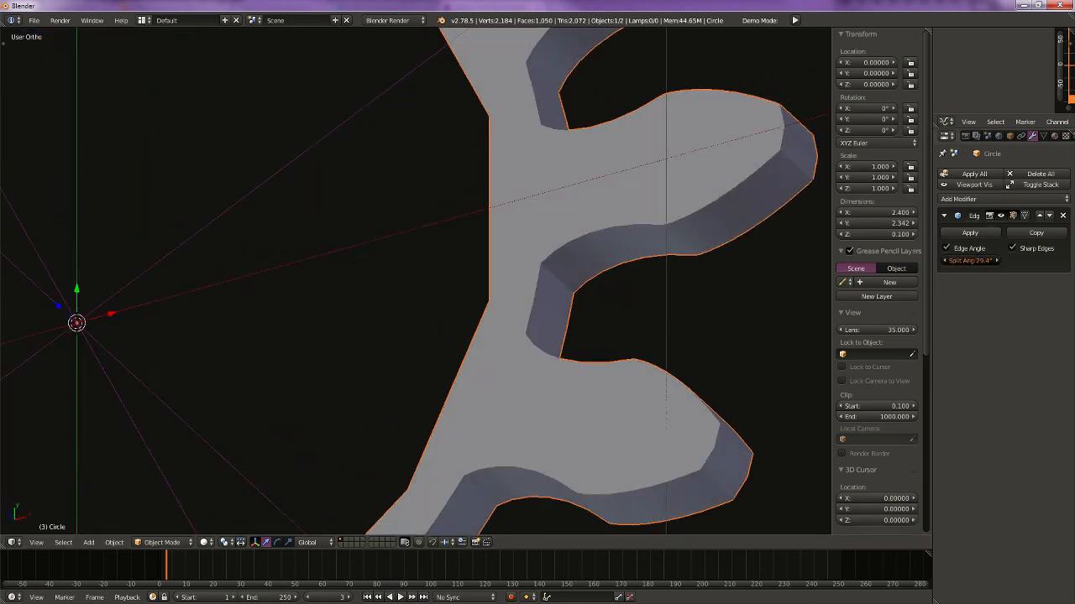
{"action": "mouse_move", "coordinate": [969, 261]}
{"action": "left_mouse_down"}
{"action": "mouse_move", "coordinate": [987, 260]}
{"action": "mouse_move", "coordinate": [957, 261]}
{"action": "mouse_move", "coordinate": [967, 260]}
{"action": "left_mouse_up"}
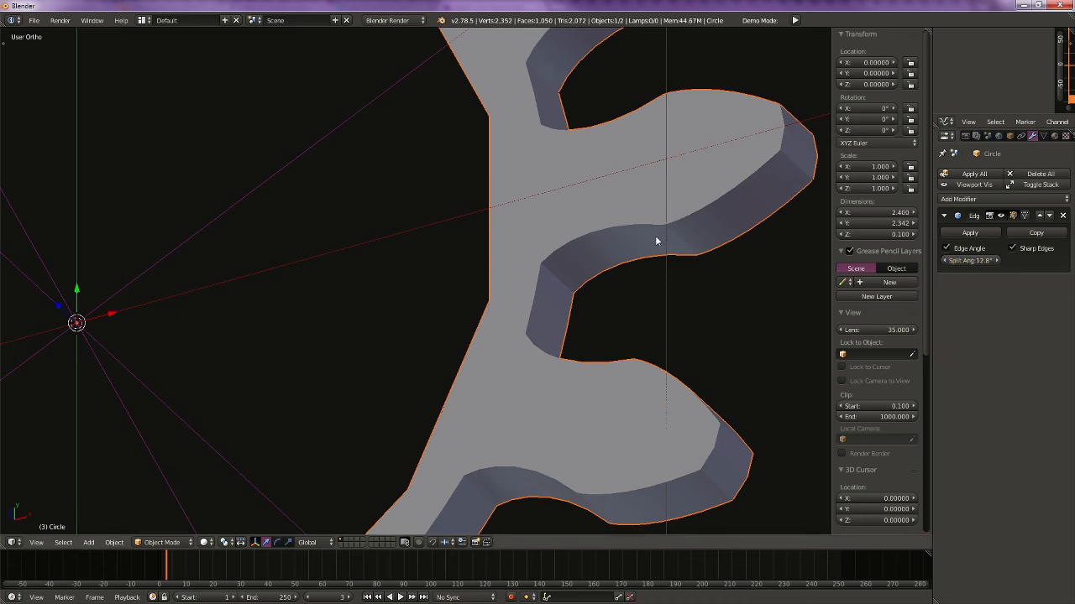
{"action": "middle_click_drag", "start_coordinate": [488, 253], "coordinate": [195, 258], "text": "shift"}
{"action": "middle_click_drag", "start_coordinate": [194, 259], "coordinate": [259, 217]}
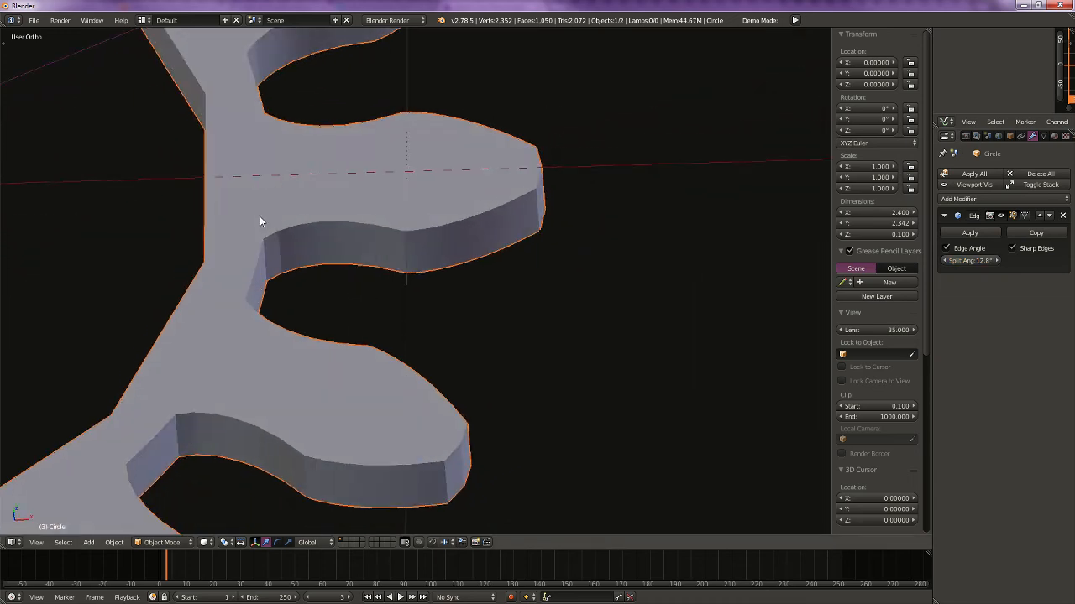
{"action": "scroll", "coordinate": [359, 229], "scroll_direction": "up", "scroll_amount": 3}
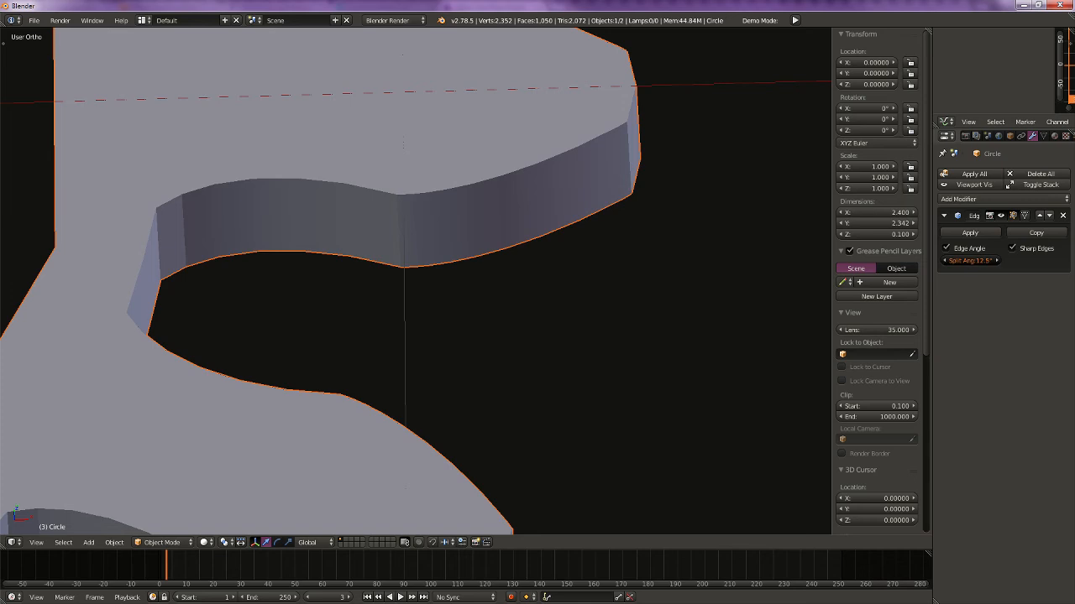
{"action": "left_click_drag", "start_coordinate": [970, 260], "coordinate": [972, 260]}
Step: Examine the shading of the tooth flanks, tips and rim from several angles
{"action": "middle_click_drag", "start_coordinate": [511, 277], "coordinate": [295, 315]}
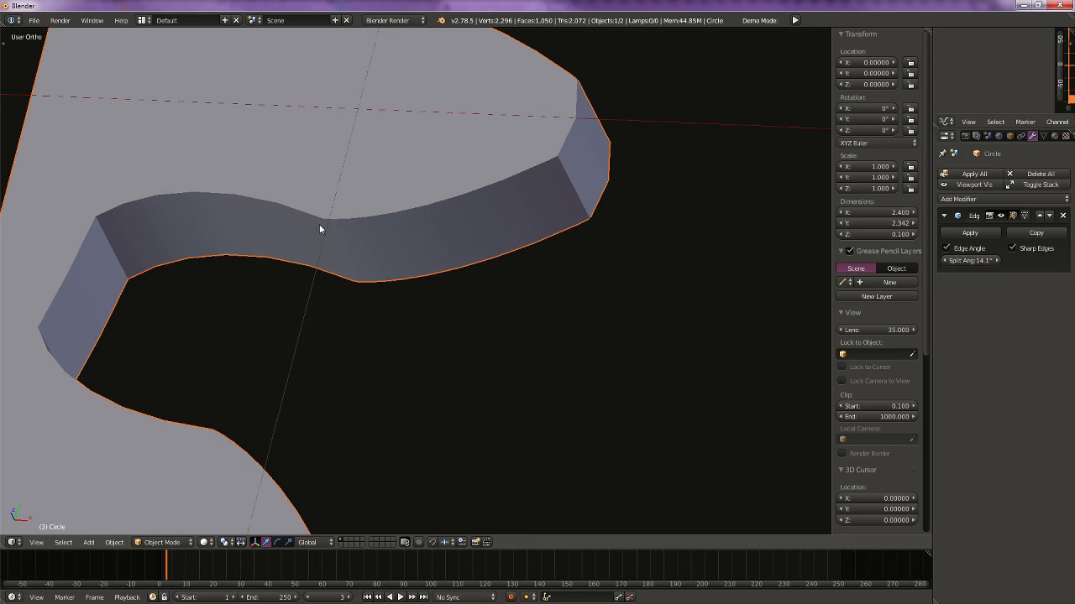
{"action": "middle_click_drag", "start_coordinate": [354, 267], "coordinate": [489, 280]}
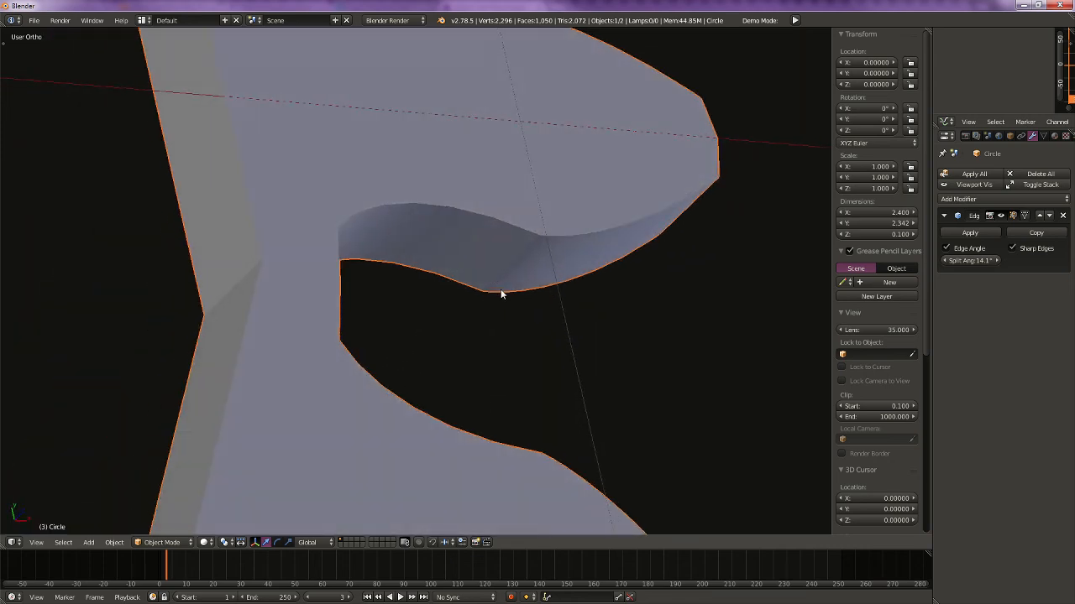
{"action": "middle_click_drag", "start_coordinate": [537, 240], "coordinate": [531, 266]}
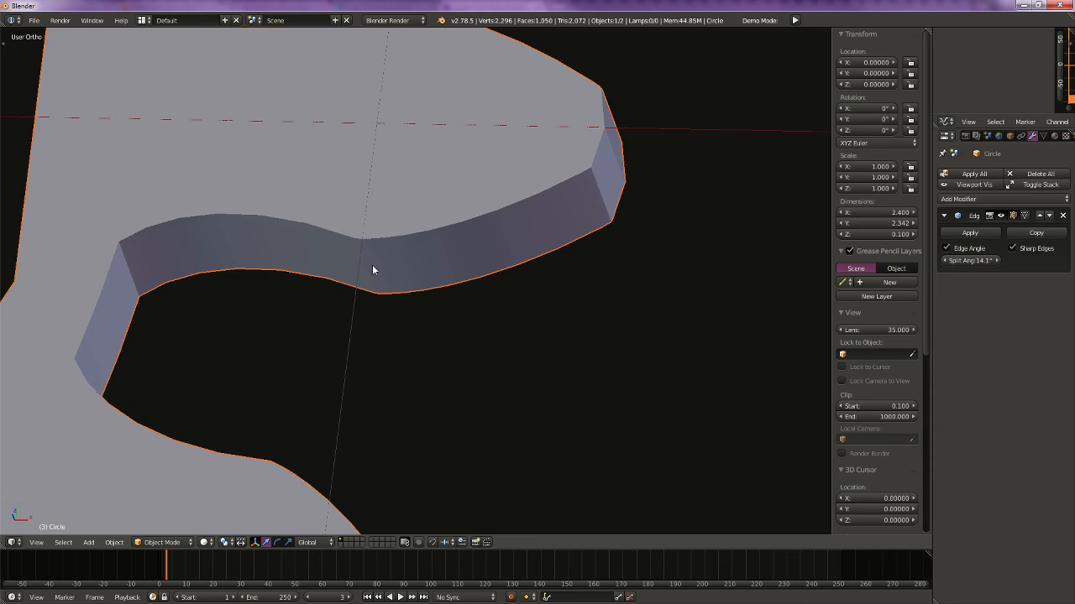
{"action": "middle_click_drag", "start_coordinate": [585, 198], "coordinate": [566, 235]}
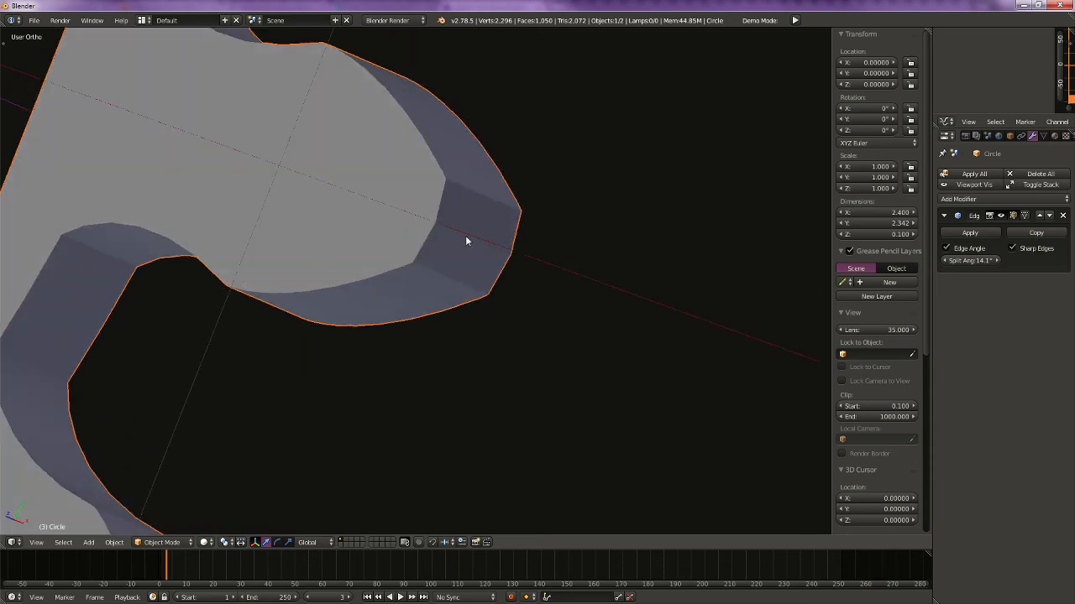
{"action": "scroll", "coordinate": [466, 241], "scroll_direction": "down", "scroll_amount": 5}
{"action": "middle_click_drag", "start_coordinate": [406, 117], "coordinate": [481, 169]}
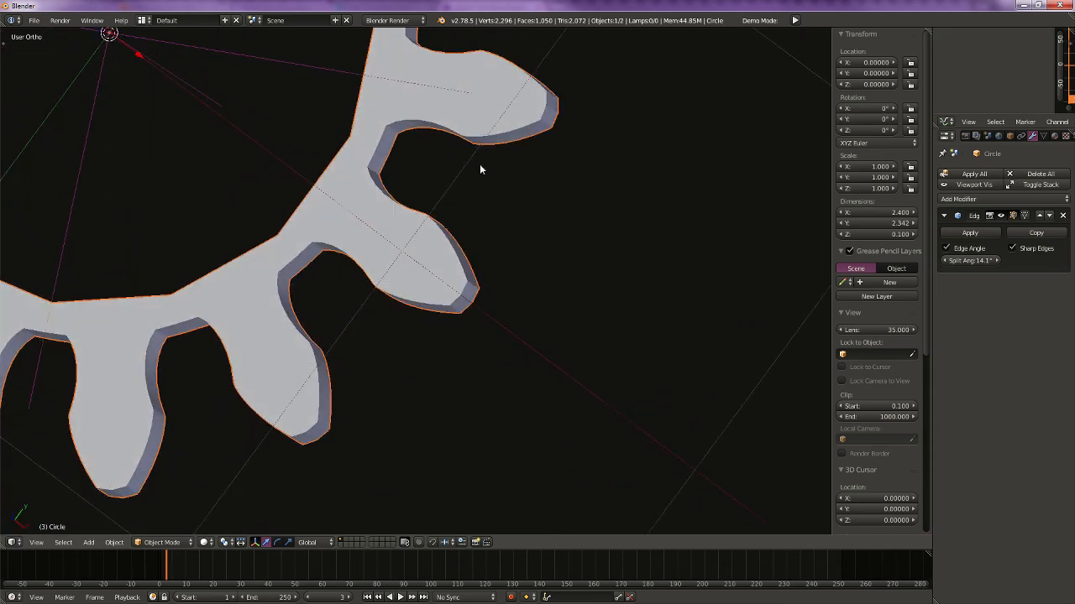
{"action": "middle_click_drag", "start_coordinate": [409, 373], "coordinate": [433, 214]}
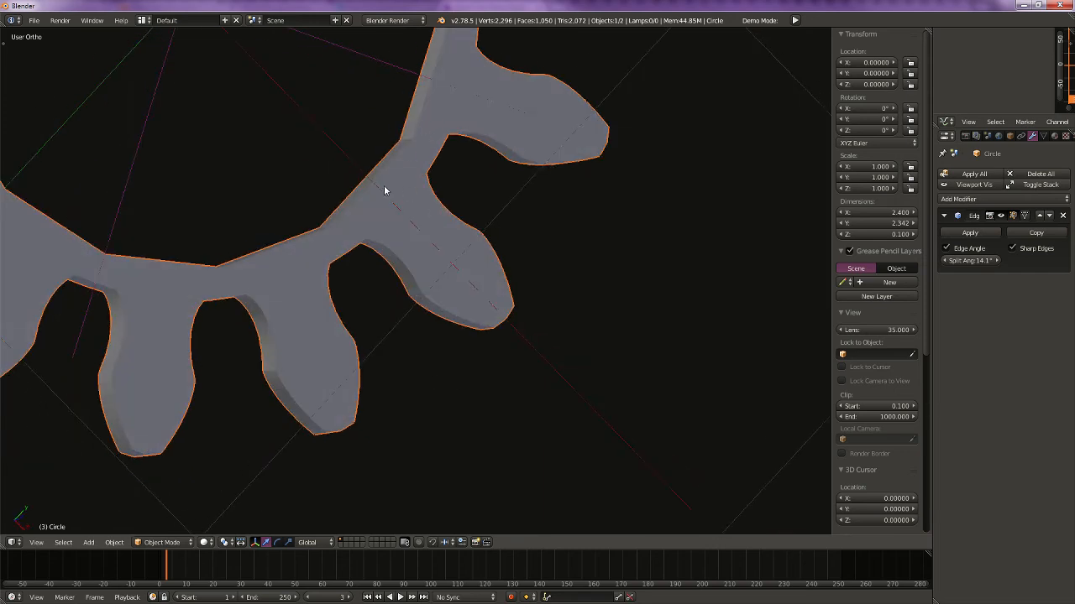
Step: Check the gear's inner rim edge loop in Edit Mode from the top view and return to Object Mode
{"action": "key", "text": "KP_7"}
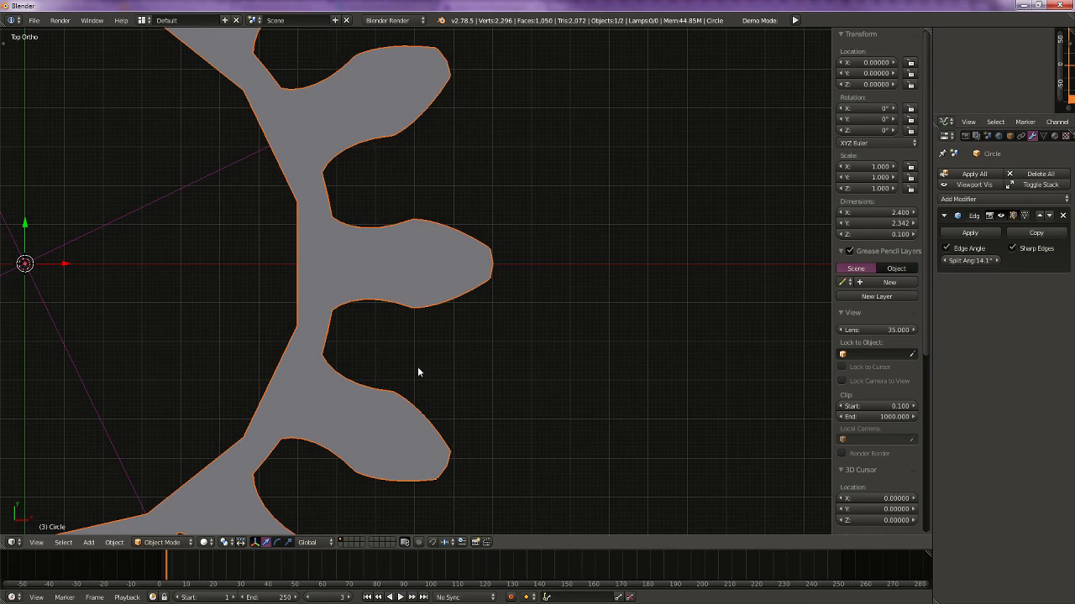
{"action": "scroll", "coordinate": [418, 369], "scroll_direction": "down", "scroll_amount": 2}
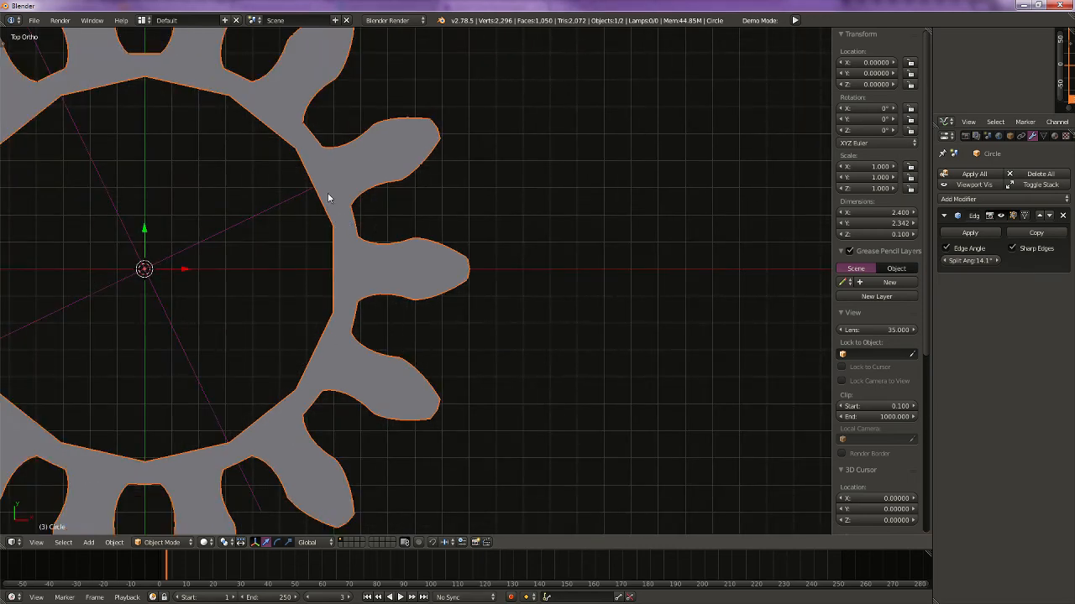
{"action": "middle_click_drag", "start_coordinate": [281, 234], "coordinate": [516, 276], "text": "shift"}
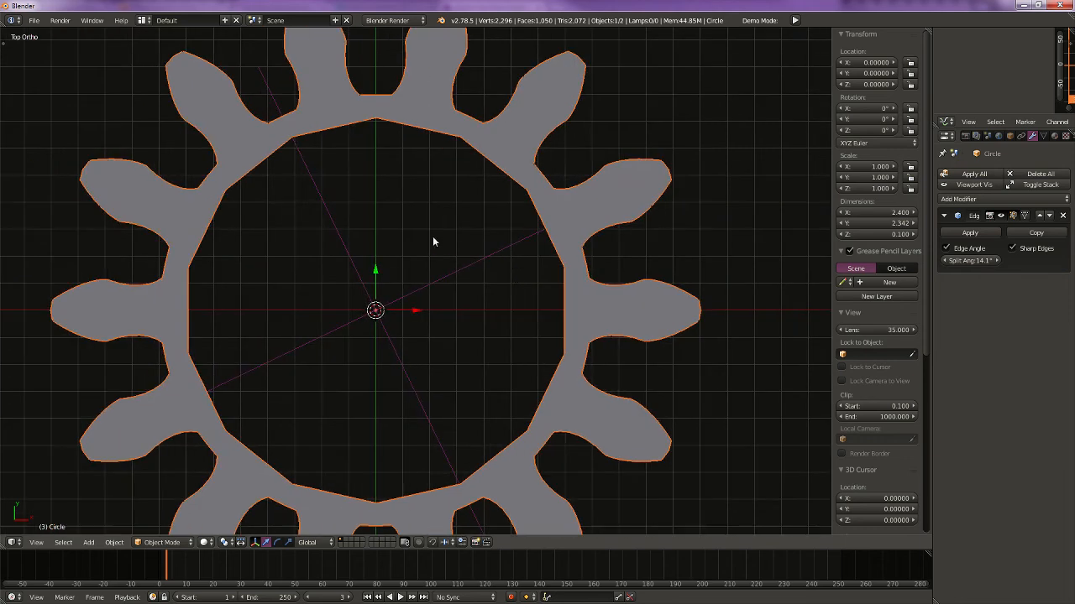
{"action": "key", "text": "Tab"}
{"action": "right_click", "coordinate": [498, 163], "text": "alt"}
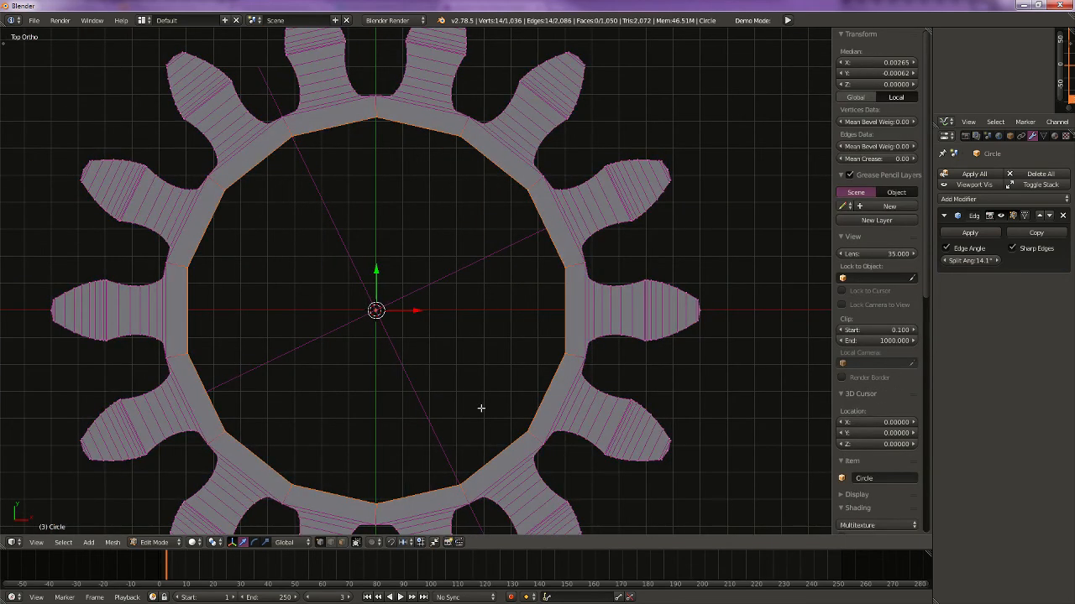
{"action": "middle_click_drag", "start_coordinate": [462, 329], "coordinate": [470, 259]}
{"action": "key", "text": "KP_7"}
{"action": "key", "text": "Tab"}
Step: Delete the empty at the gear's center
{"action": "scroll", "coordinate": [473, 350], "scroll_direction": "down", "scroll_amount": 4}
{"action": "right_click", "coordinate": [388, 316]}
{"action": "key", "text": "x"}
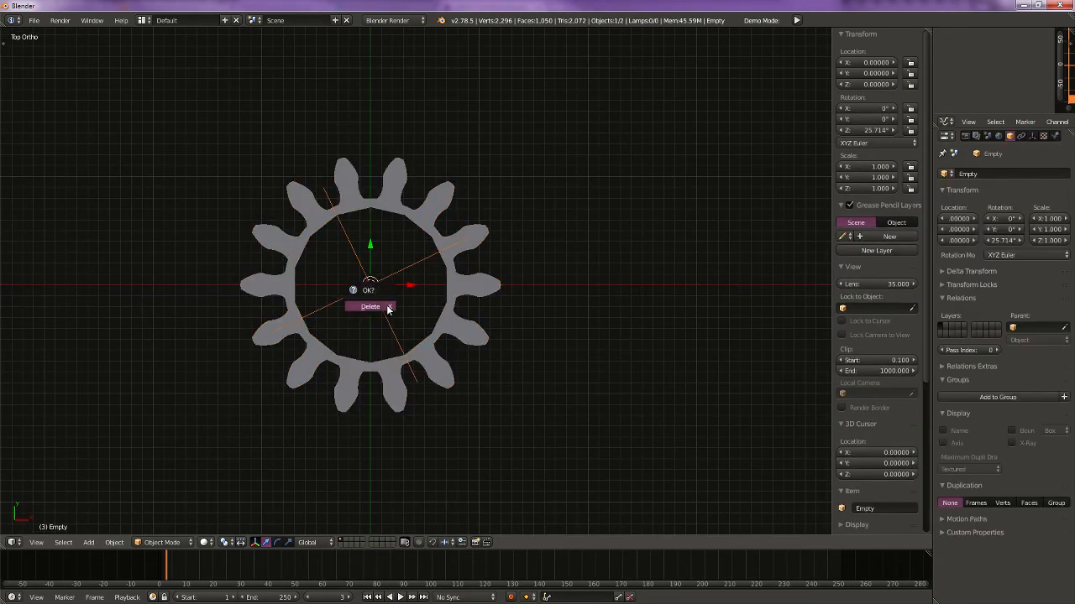
{"action": "left_click", "coordinate": [387, 308]}
Step: Duplicate the gear and place the copy 2 units away along the X axis
{"action": "right_click", "coordinate": [449, 282]}
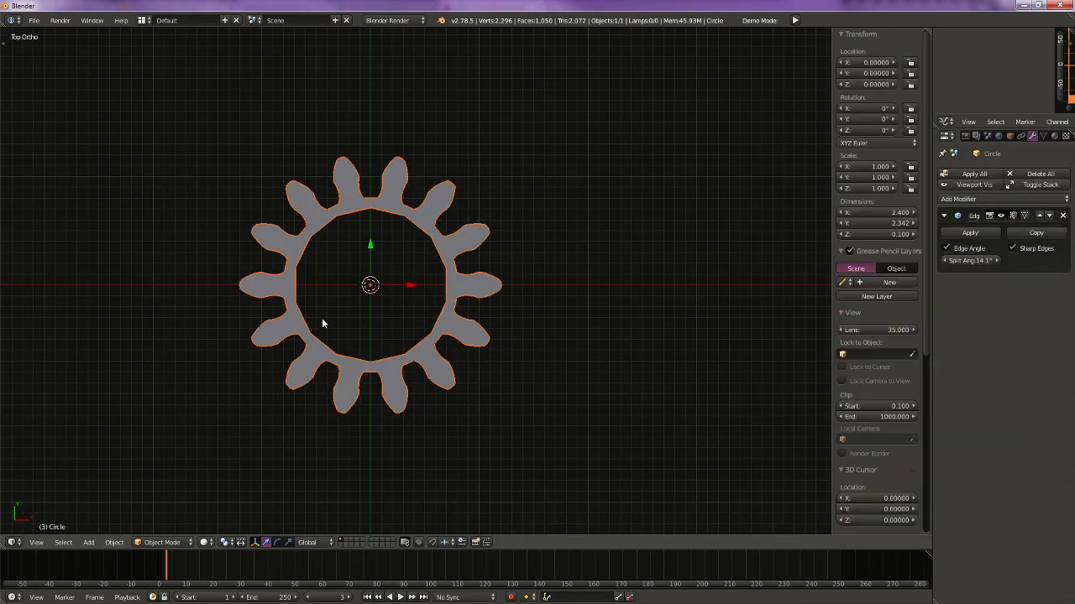
{"action": "key", "text": "shift+d"}
{"action": "key", "text": "Return"}
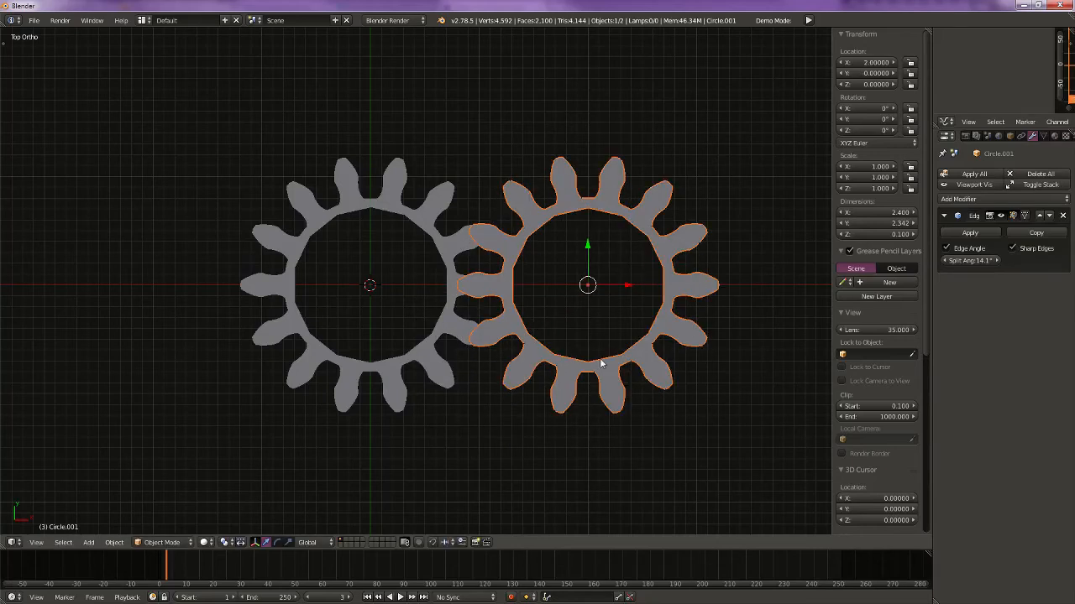
Step: Set the duplicated gear's Z rotation to 12.857° and select the original gear
{"action": "scroll", "coordinate": [711, 436], "scroll_direction": "up", "scroll_amount": 3}
{"action": "key", "text": "r"}
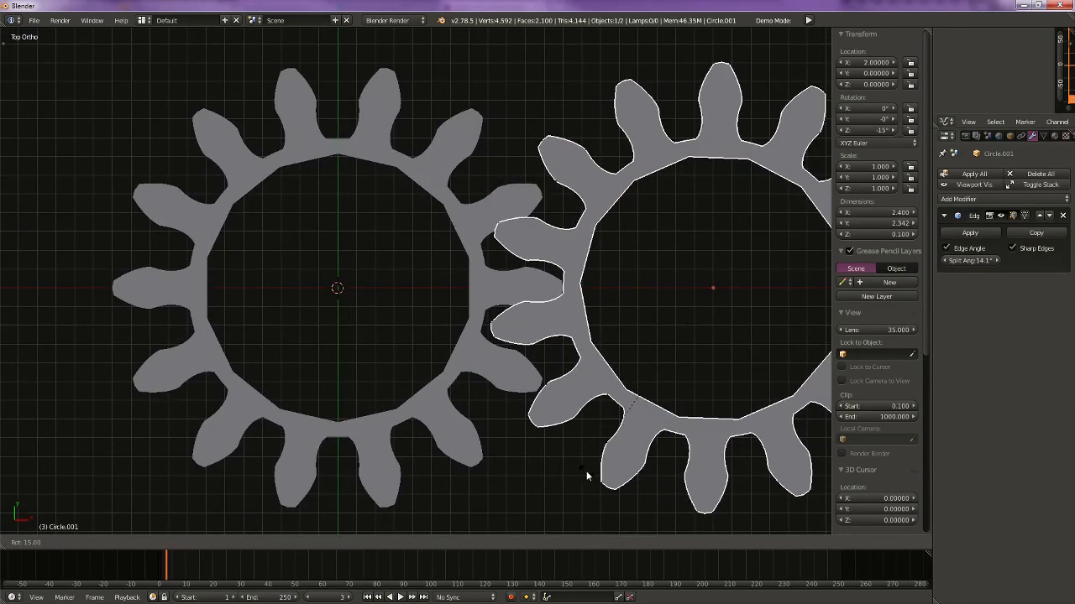
{"action": "right_click", "coordinate": [587, 472]}
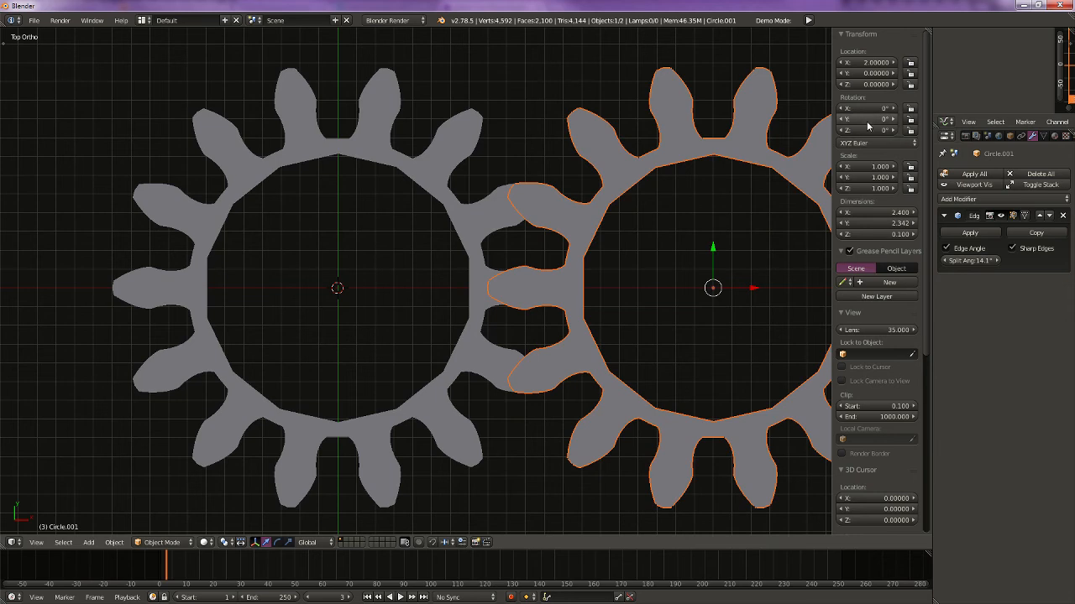
{"action": "type", "text": "12.857"}
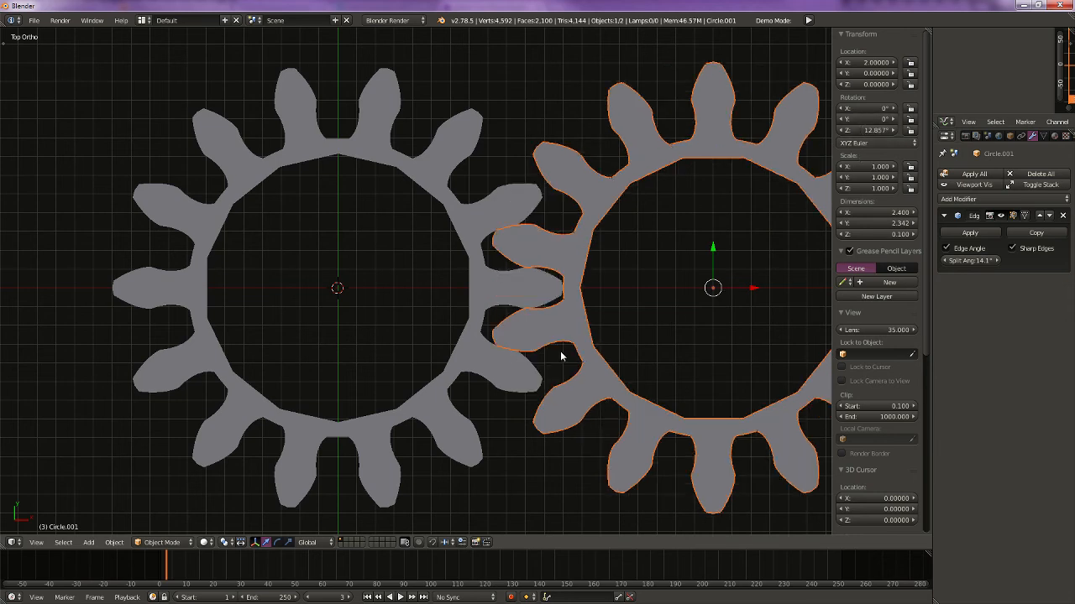
{"action": "right_click", "coordinate": [508, 299]}
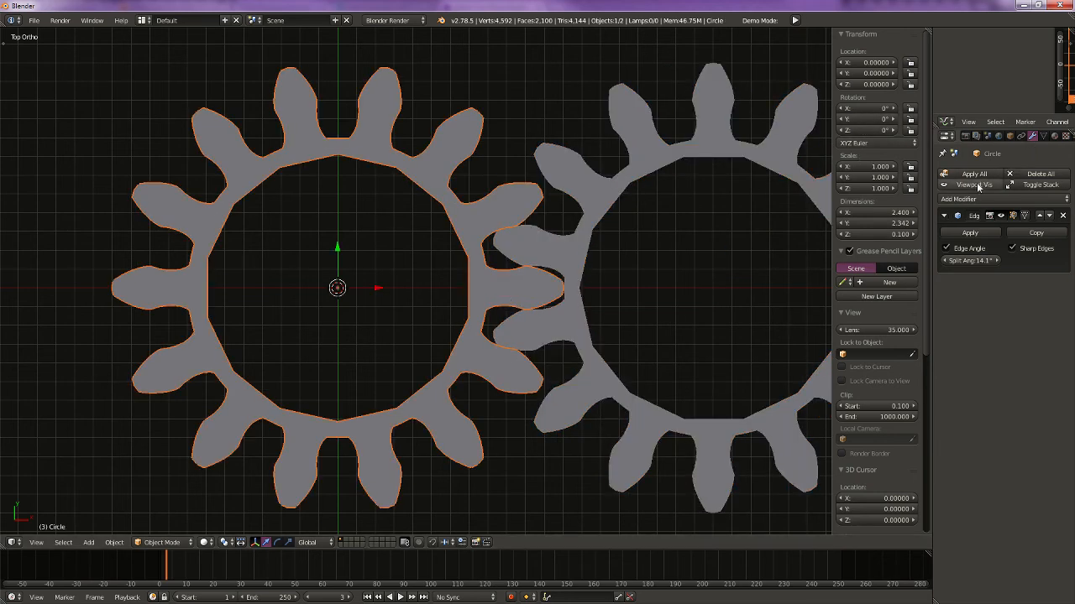
Step: Add a Copy Rotation constraint to the original gear and set its target to the duplicated gear, Circle.001
{"action": "left_click", "coordinate": [1022, 136]}
{"action": "left_click", "coordinate": [1003, 174]}
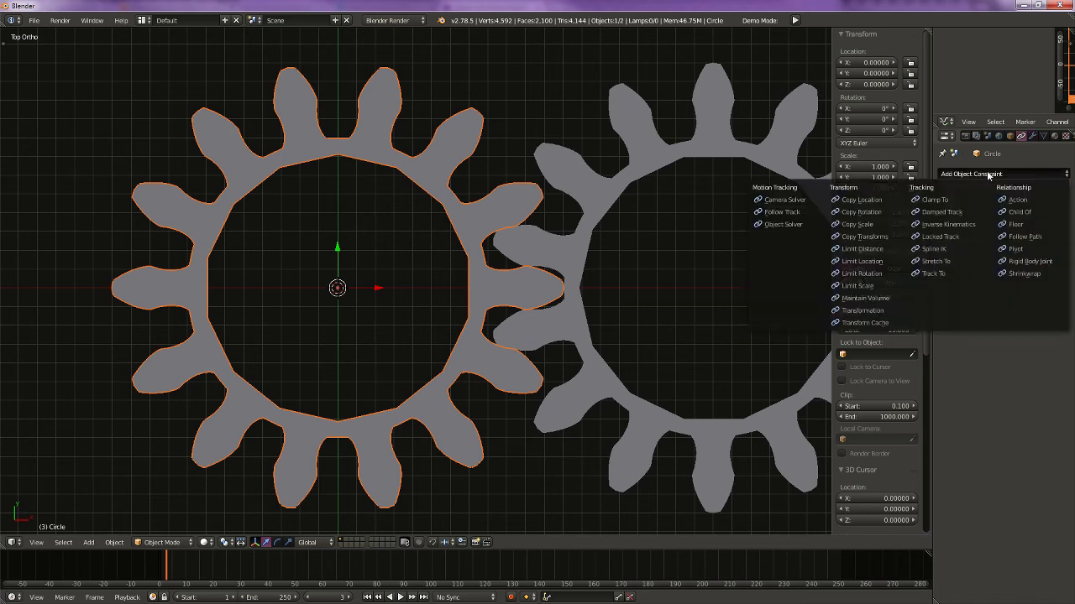
{"action": "left_click", "coordinate": [871, 211]}
{"action": "right_click", "coordinate": [538, 319]}
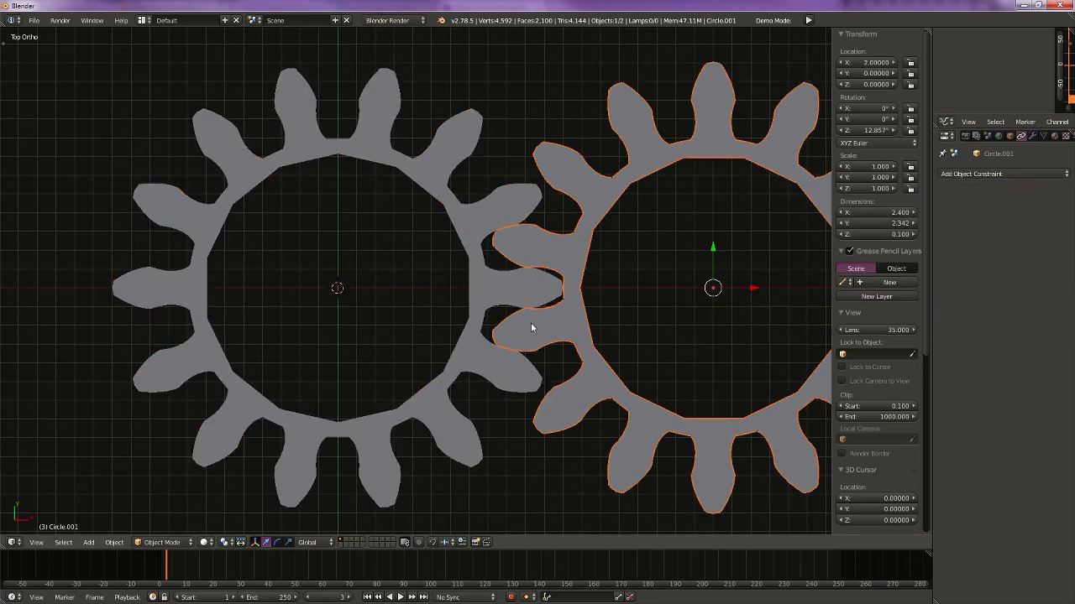
{"action": "right_click", "coordinate": [502, 321]}
{"action": "right_click", "coordinate": [508, 323]}
{"action": "left_click", "coordinate": [1010, 137]}
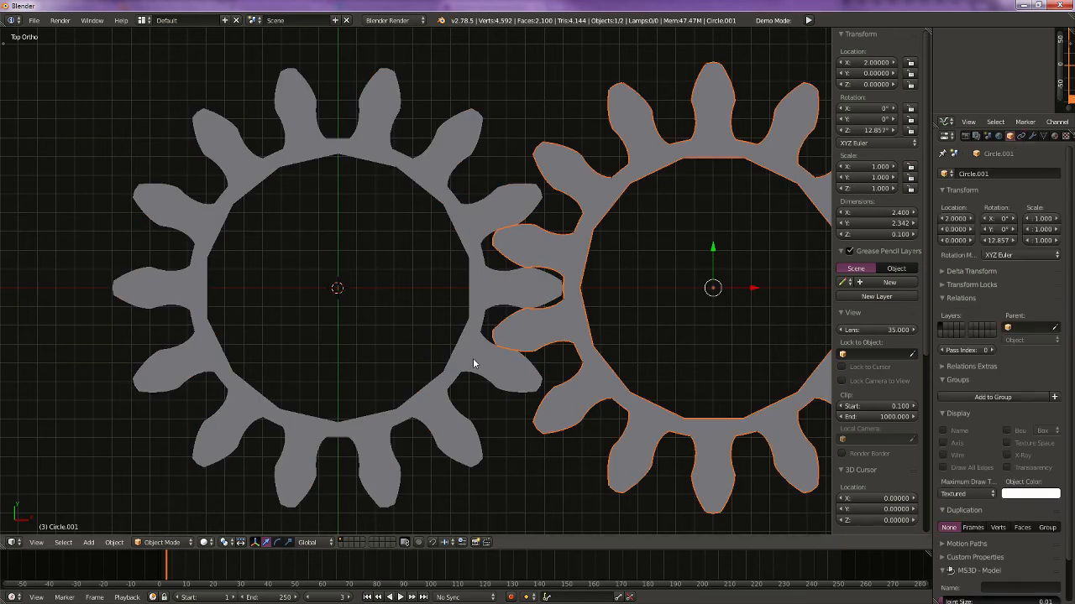
{"action": "right_click", "coordinate": [473, 357]}
{"action": "left_click", "coordinate": [1020, 136]}
{"action": "left_click", "coordinate": [1010, 212]}
{"action": "left_click", "coordinate": [1005, 228]}
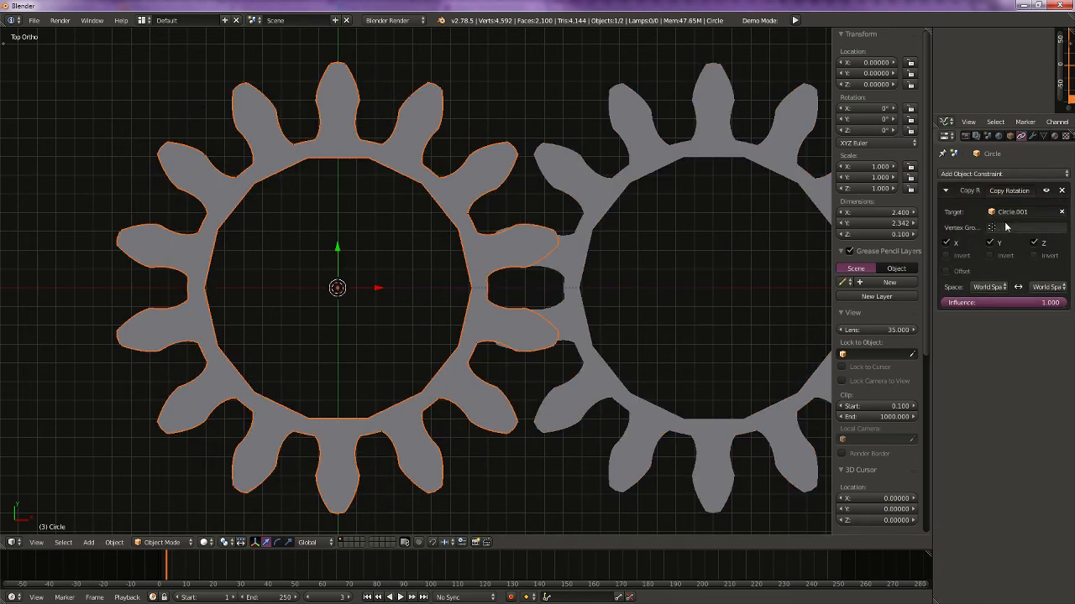
Step: Exclude the X axis from the Copy Rotation constraint, invert its Z rotation and enable Offset
{"action": "left_click", "coordinate": [946, 242]}
{"action": "left_click", "coordinate": [1035, 255]}
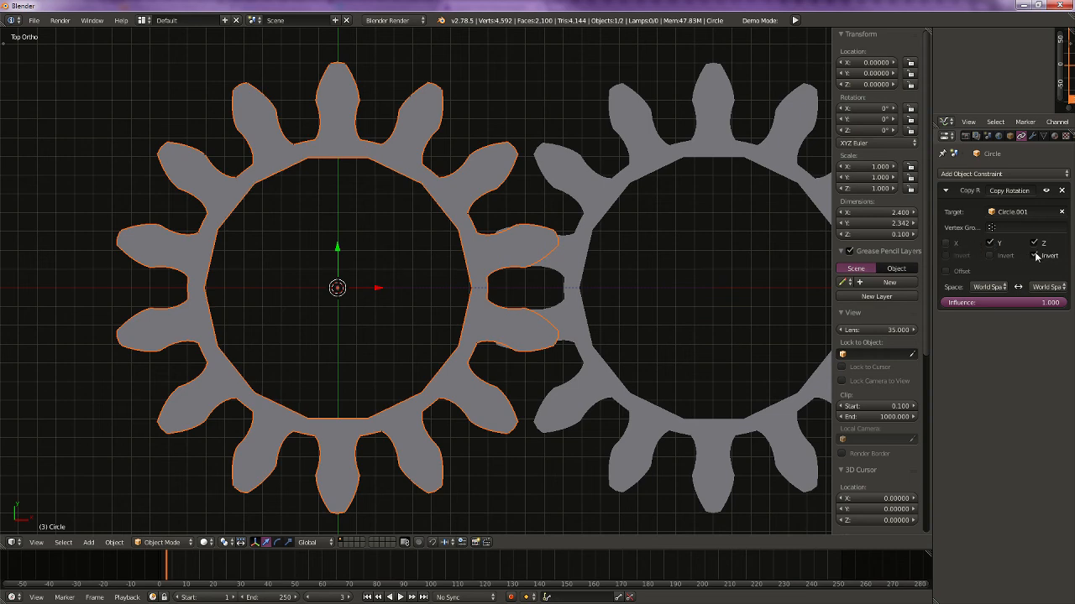
{"action": "left_click", "coordinate": [956, 271]}
Step: Clear the duplicated gear's rotation and set the original gear's Z rotation to the calculator's value of 12.857°
{"action": "right_click", "coordinate": [565, 333]}
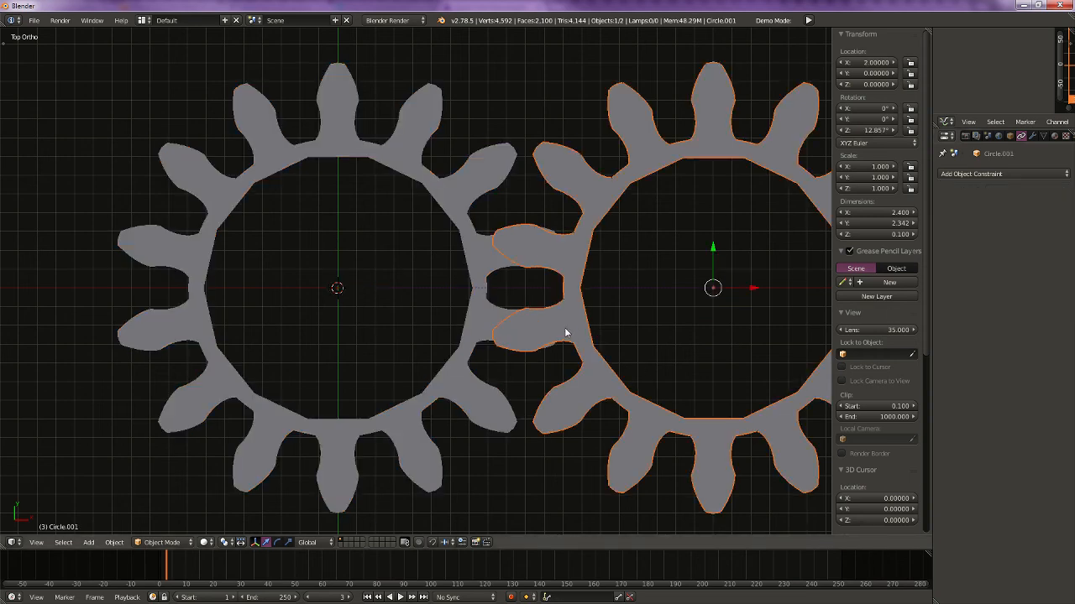
{"action": "key", "text": "alt+r"}
{"action": "right_click", "coordinate": [476, 315]}
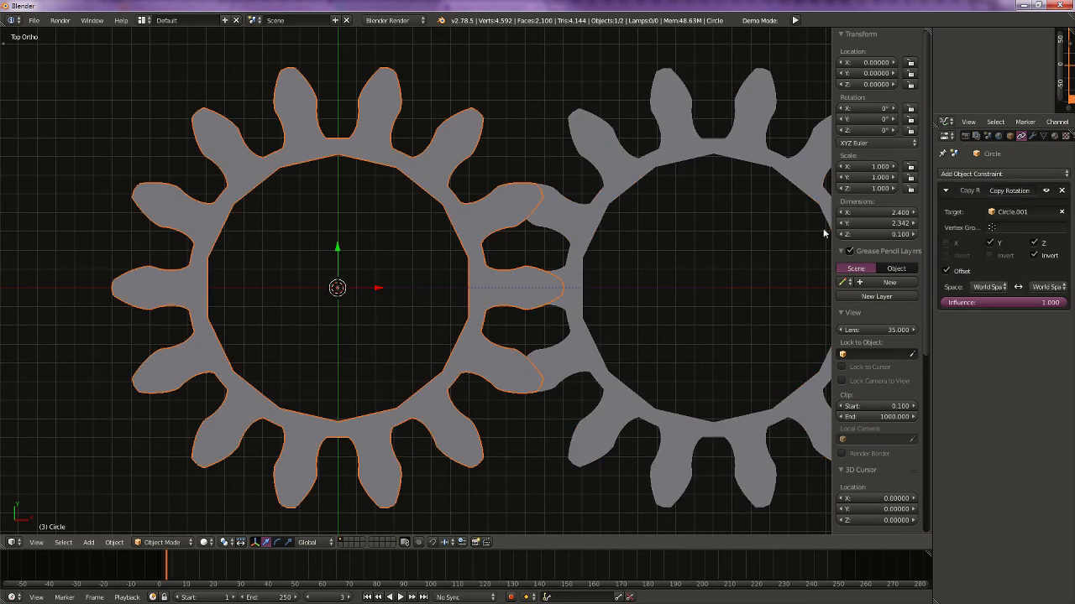
{"action": "key", "text": "ctrl+v"}
{"action": "key", "text": "alt+Tab"}
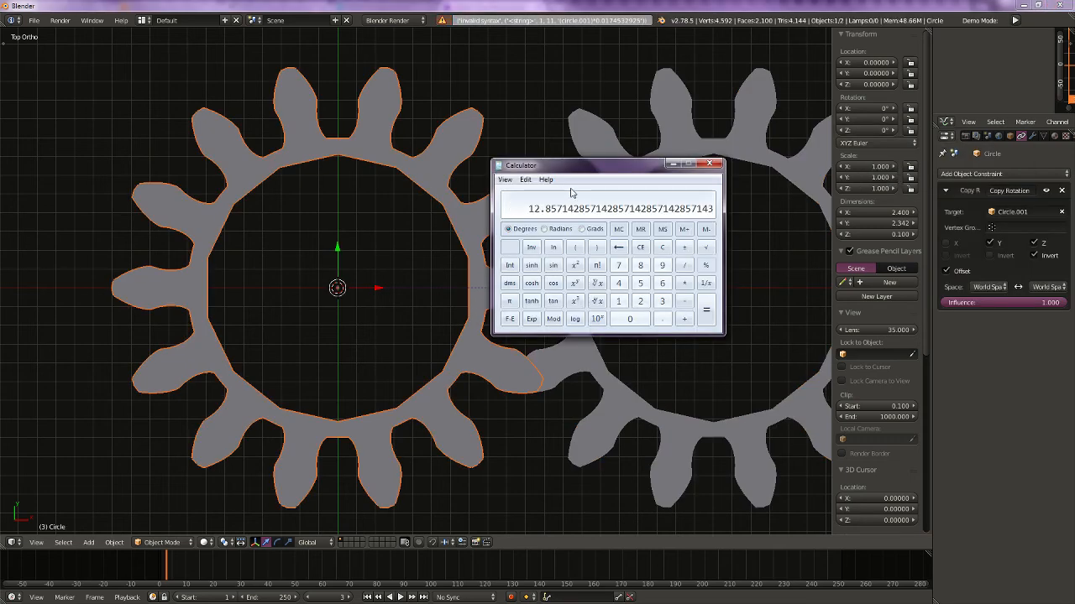
{"action": "key", "text": "ctrl+c"}
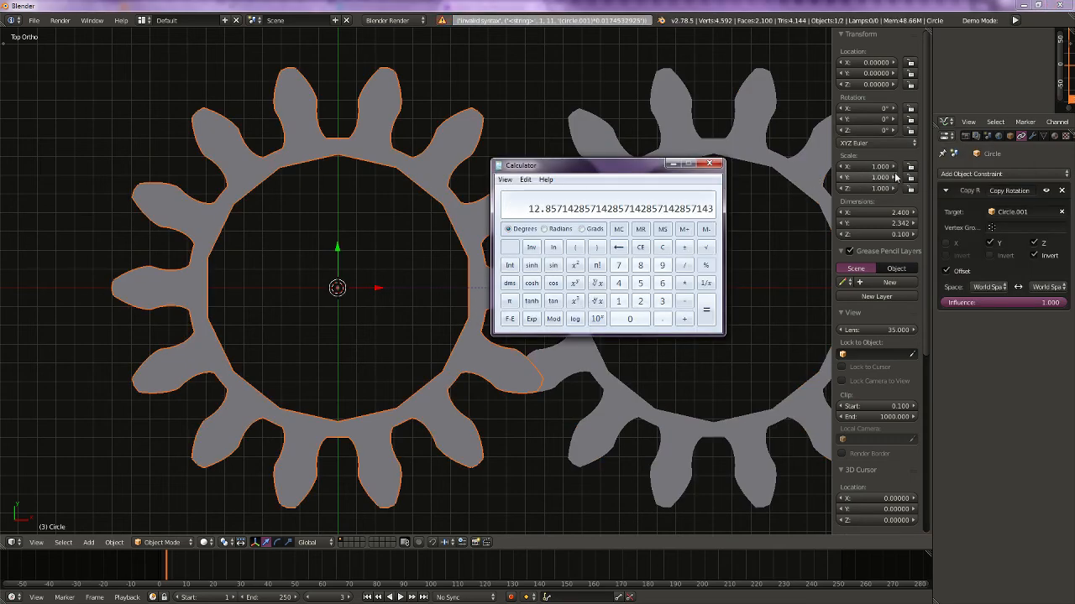
{"action": "key", "text": "alt+Tab"}
{"action": "key", "text": "ctrl+v"}
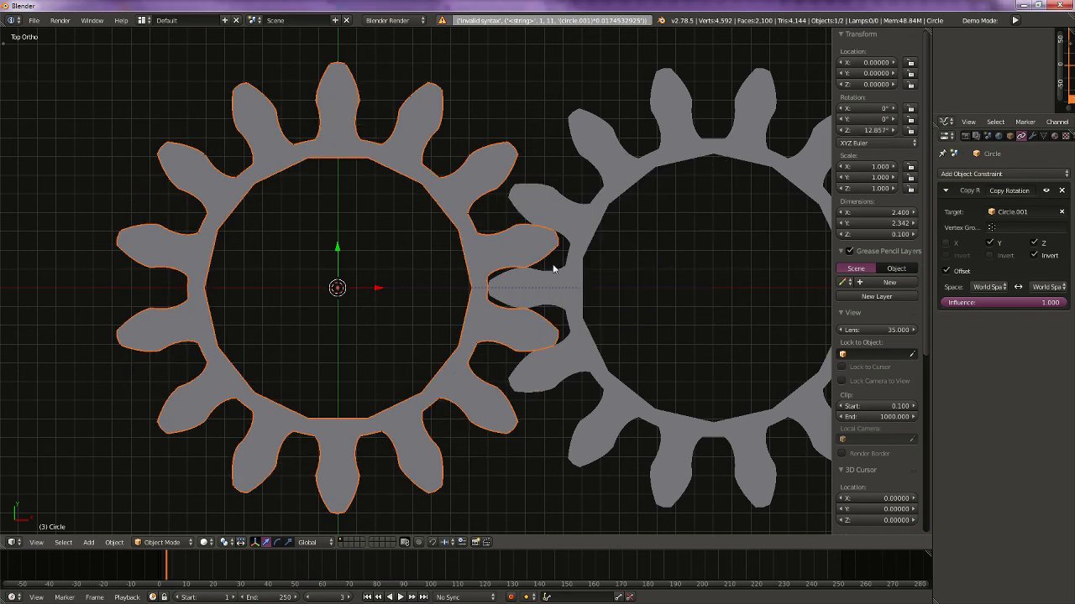
Step: Rotate the duplicated gear back and forth and examine up close how its teeth mesh with the original gear
{"action": "right_click", "coordinate": [504, 294]}
{"action": "key", "text": "r"}
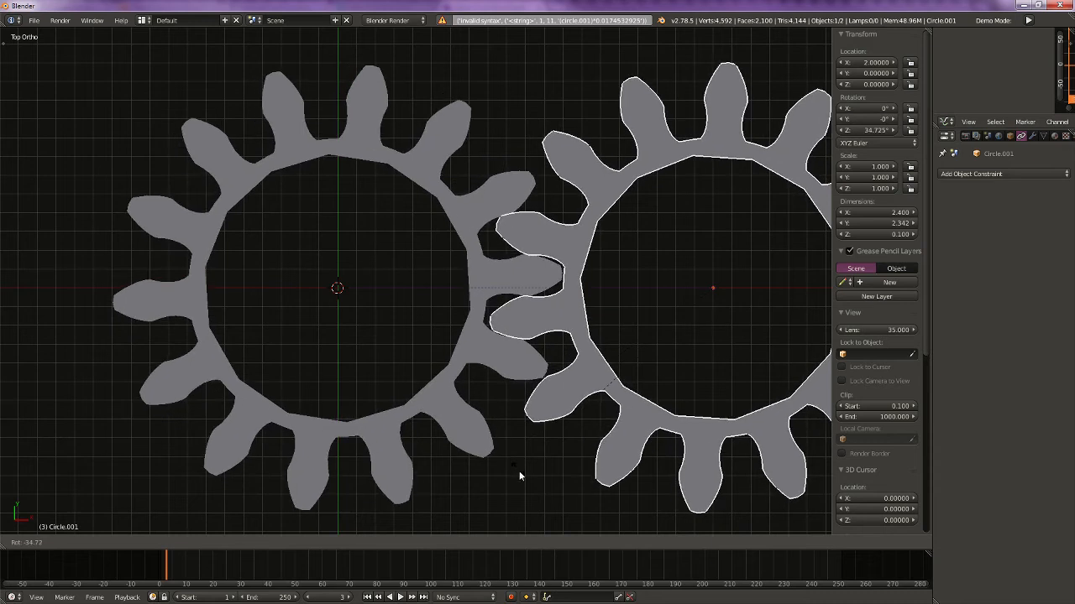
{"action": "right_click", "coordinate": [550, 526]}
{"action": "scroll", "coordinate": [551, 533], "scroll_direction": "up", "scroll_amount": 10}
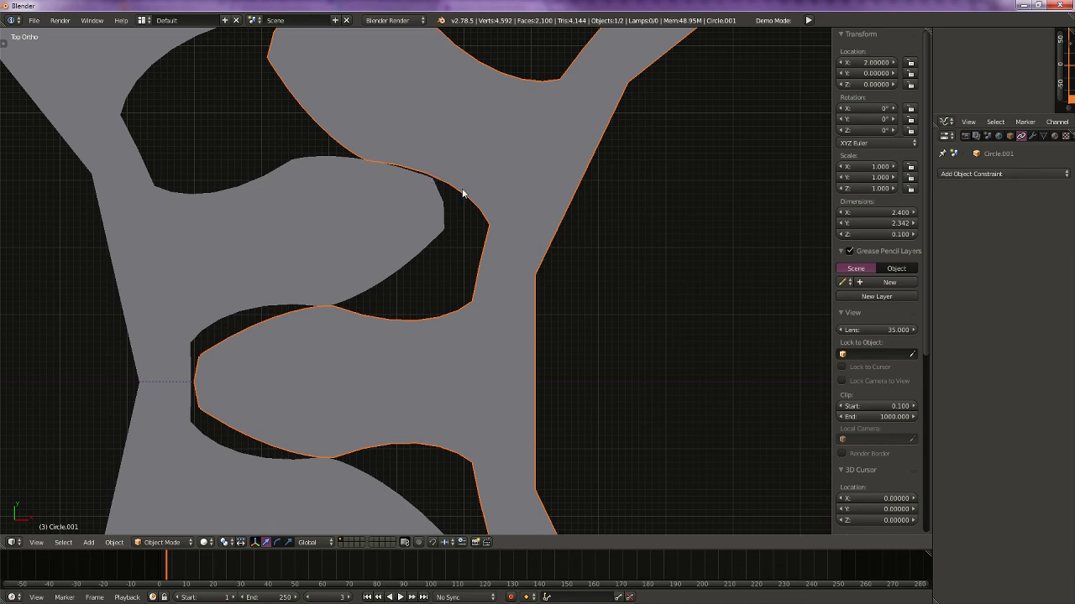
{"action": "key", "text": "r"}
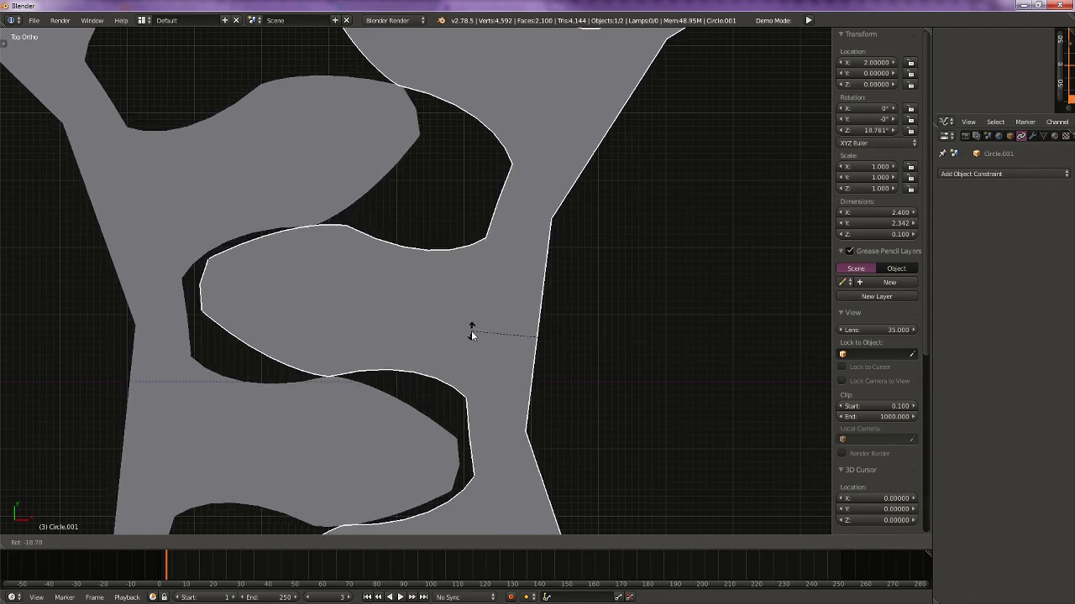
{"action": "left_click", "coordinate": [472, 304]}
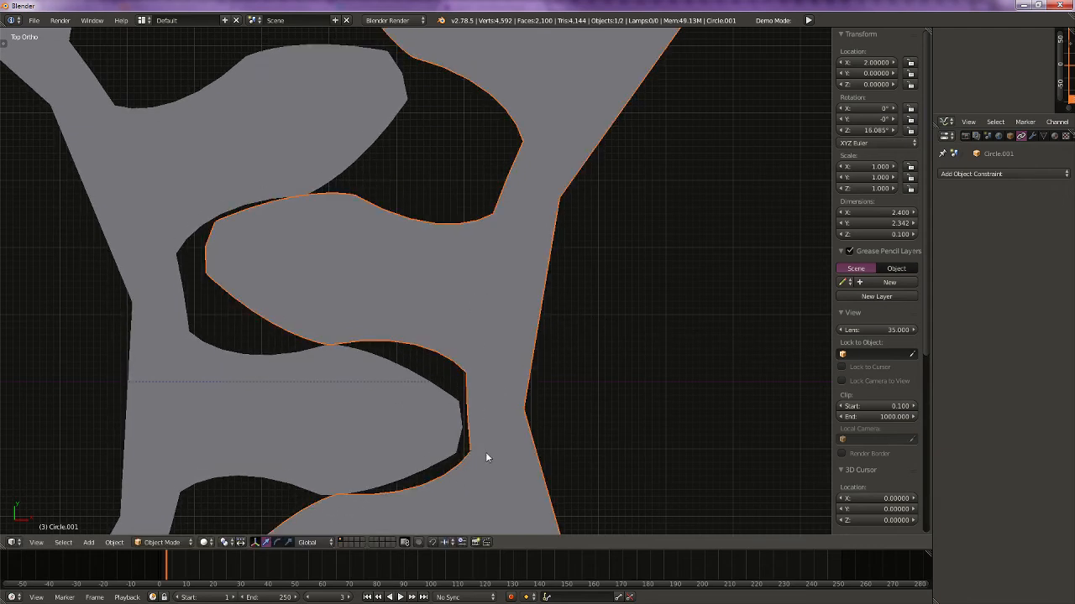
{"action": "key", "text": "r"}
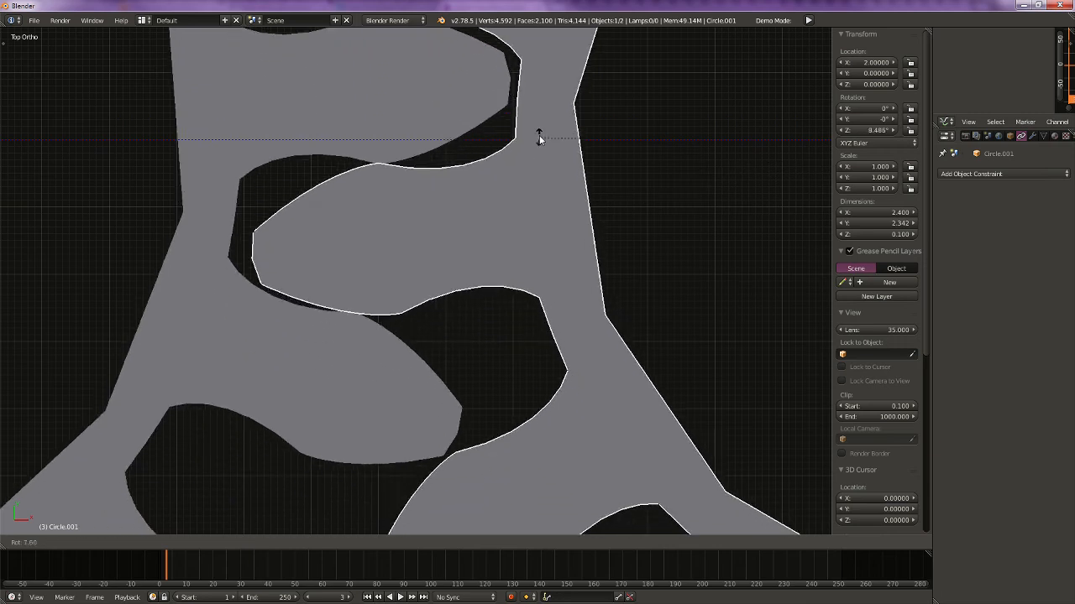
{"action": "left_click", "coordinate": [507, 317]}
{"action": "scroll", "coordinate": [503, 318], "scroll_direction": "down", "scroll_amount": 4}
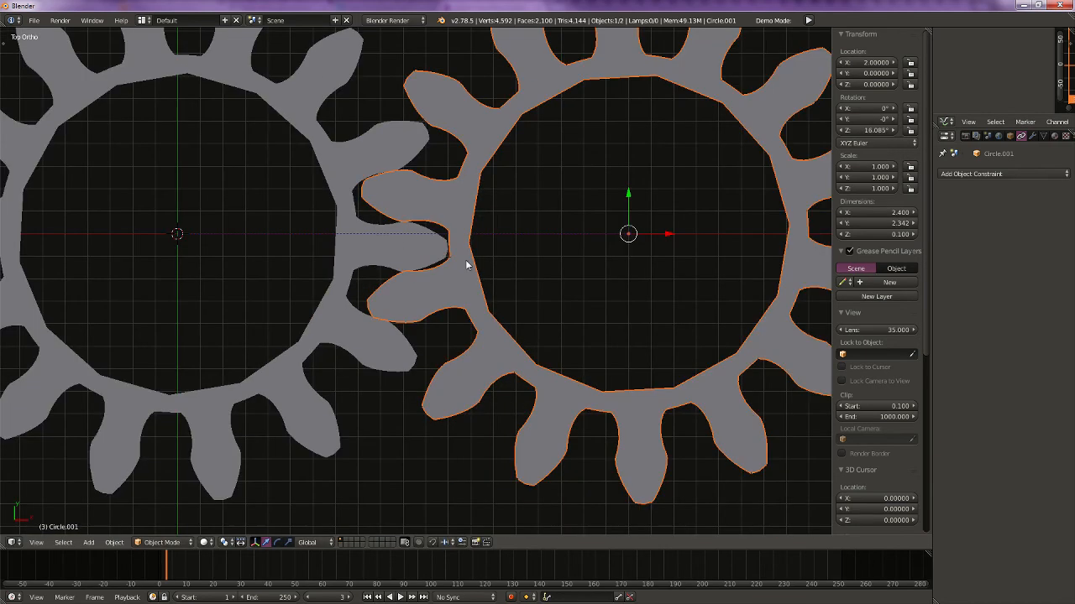
{"action": "key", "text": "r"}
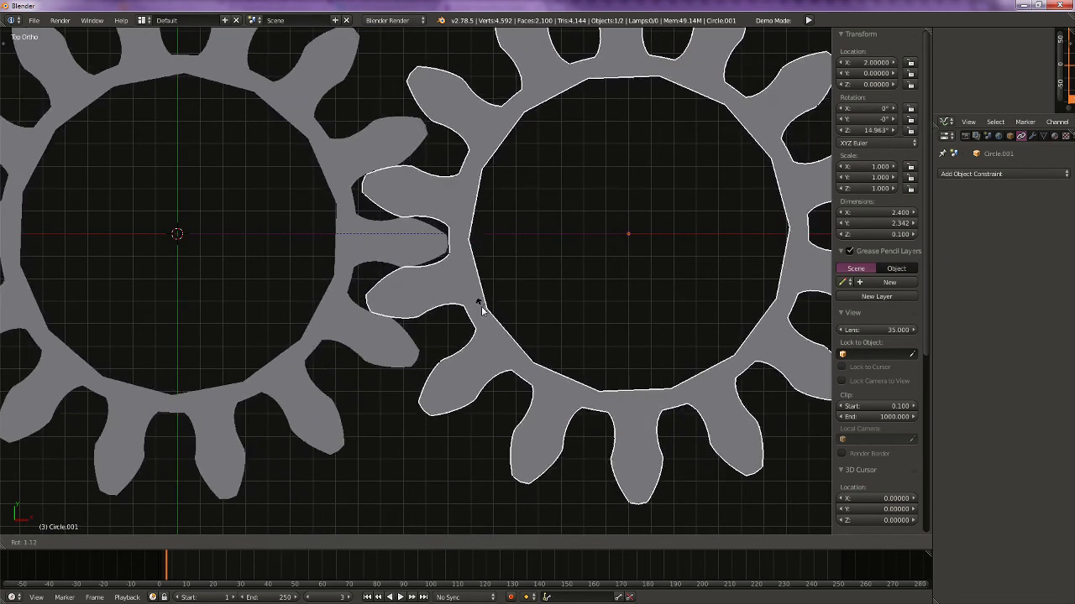
{"action": "right_click", "coordinate": [482, 311]}
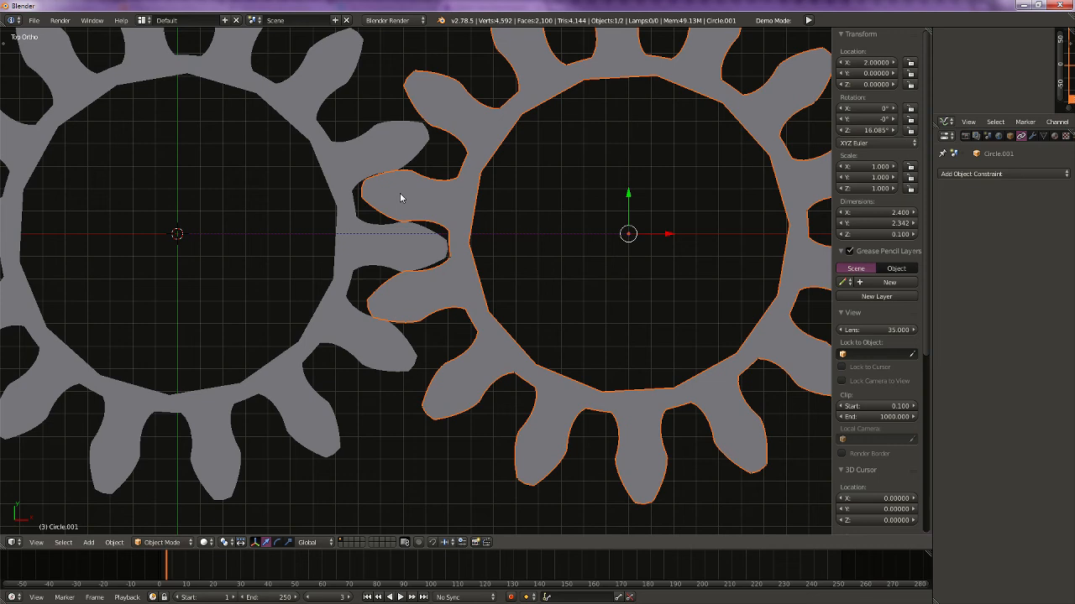
Step: Delete the duplicated gear and select the original gear
{"action": "key", "text": "x"}
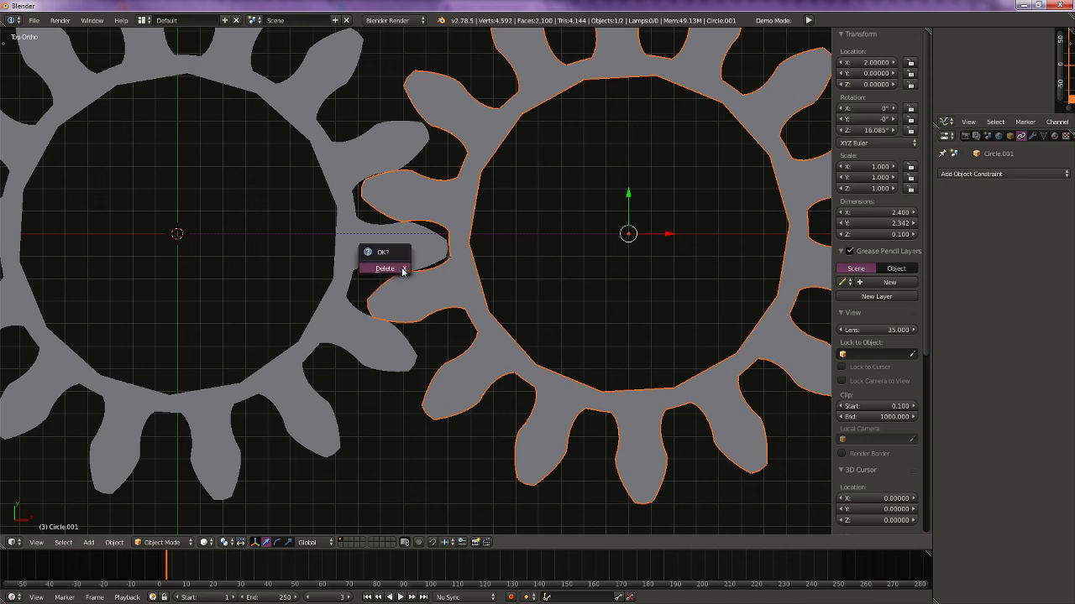
{"action": "left_click", "coordinate": [375, 268]}
{"action": "right_click", "coordinate": [368, 274]}
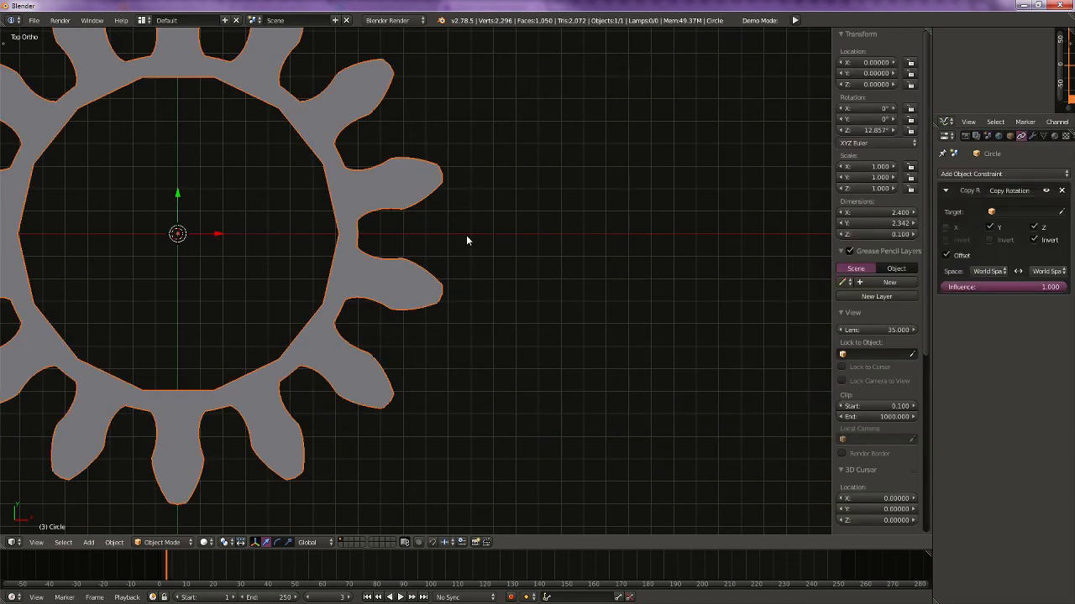
Step: Enter Edit Mode and select the top face of the tooth just above the X axis by its two side edge loops
{"action": "left_click", "coordinate": [1032, 136]}
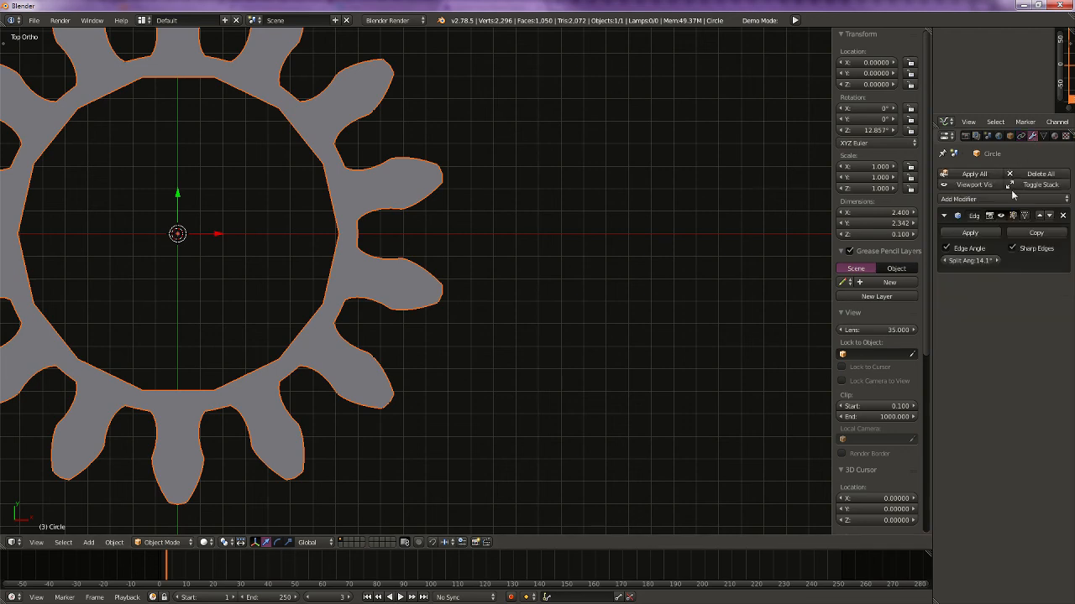
{"action": "scroll", "coordinate": [312, 213], "scroll_direction": "up", "scroll_amount": 3}
{"action": "key", "text": "Tab"}
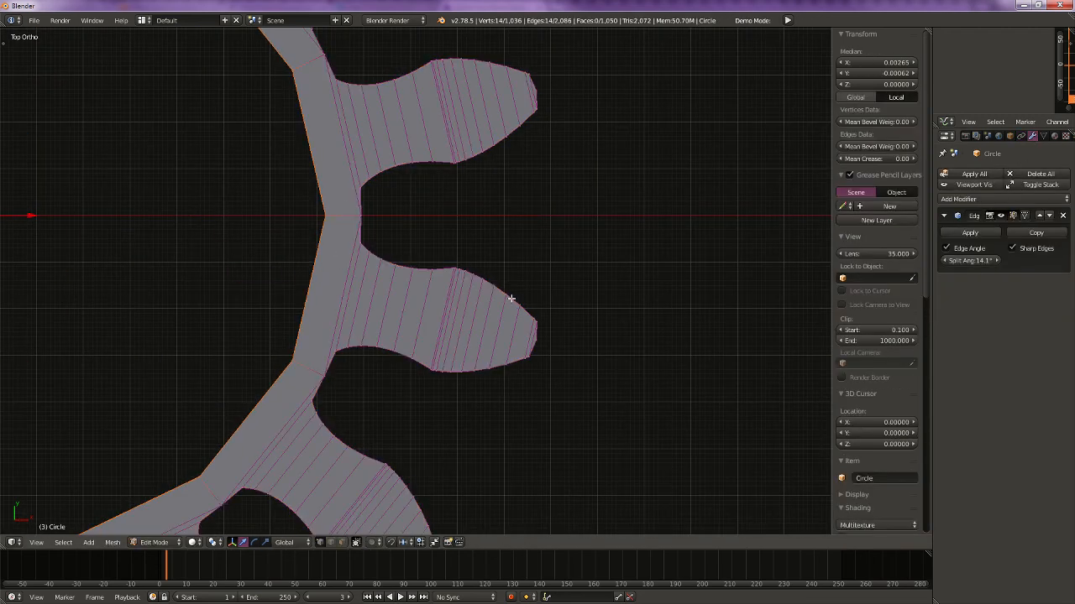
{"action": "scroll", "coordinate": [423, 298], "scroll_direction": "down", "scroll_amount": 2}
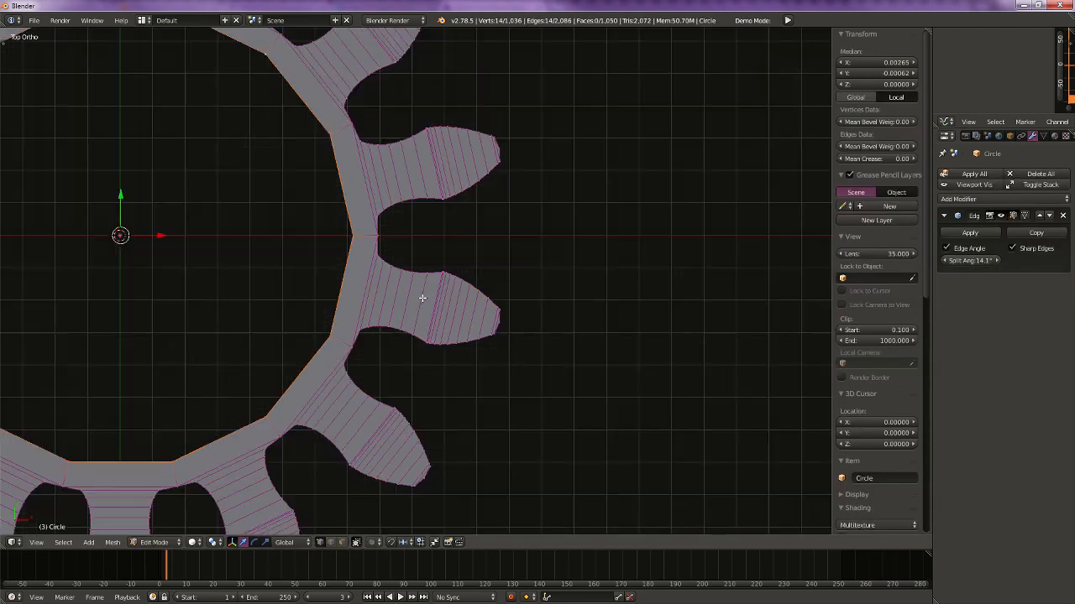
{"action": "right_click", "coordinate": [408, 199], "text": "alt"}
{"action": "middle_click_drag", "start_coordinate": [421, 231], "coordinate": [382, 228]}
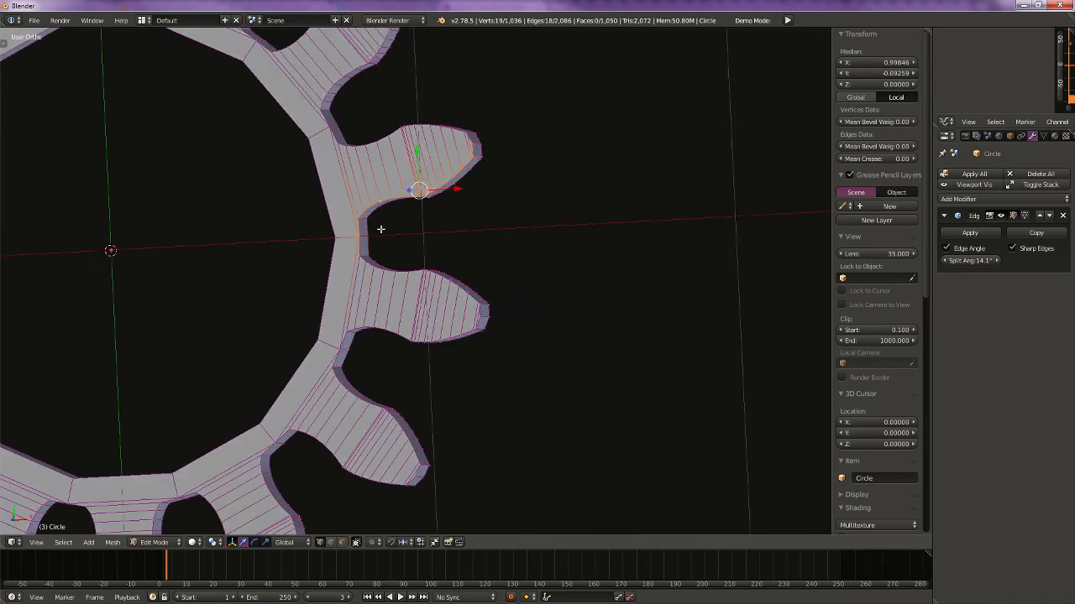
{"action": "right_click", "coordinate": [382, 137], "text": "alt+shift"}
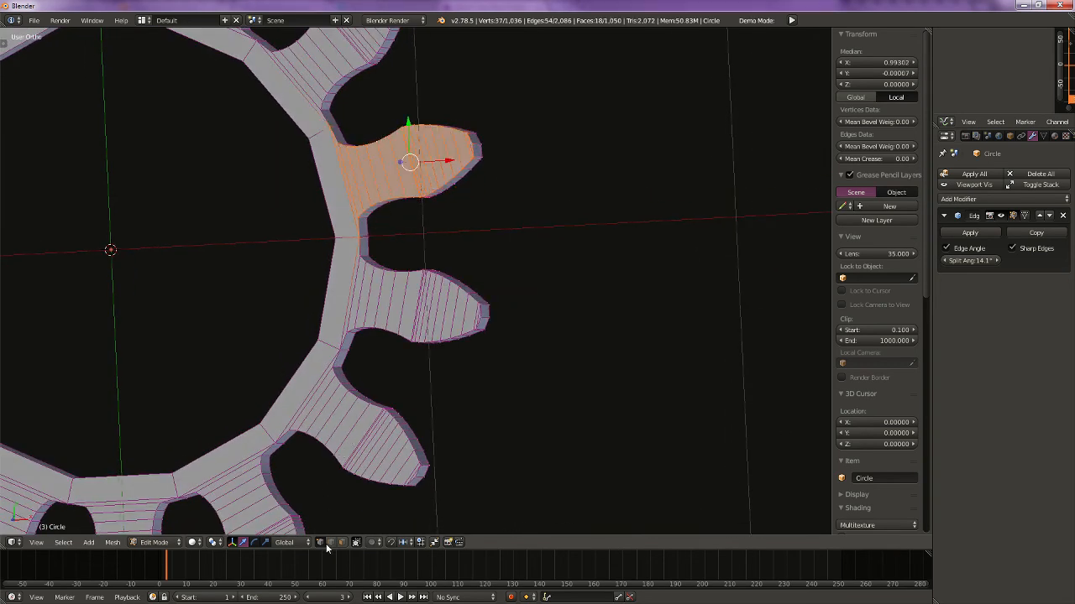
Step: Select only the two side edge loops of that tooth in edge select mode and try moving them
{"action": "right_click", "coordinate": [388, 199], "text": "alt"}
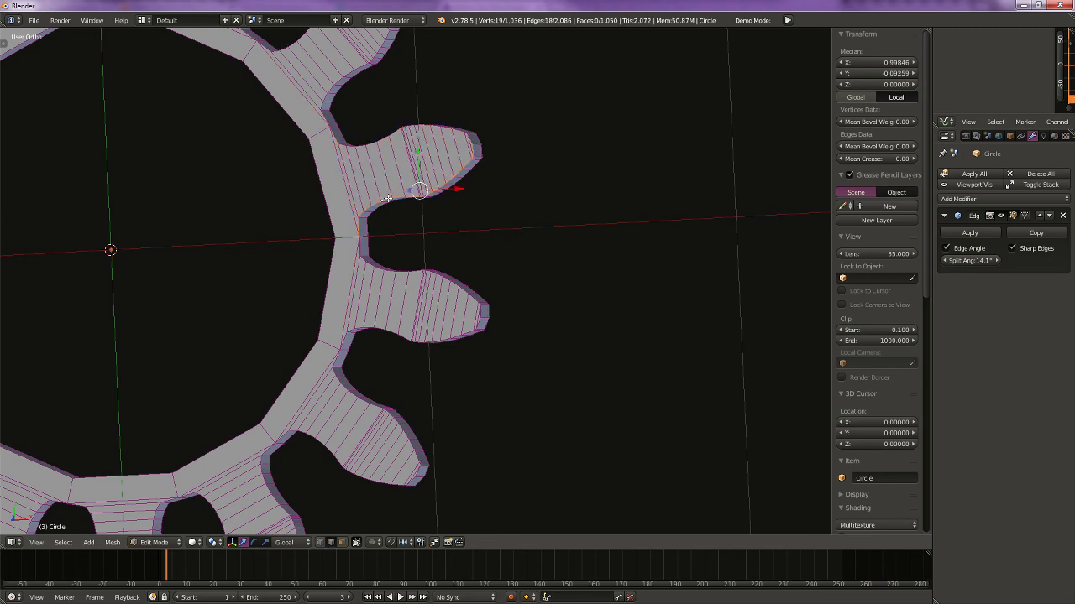
{"action": "right_click", "coordinate": [371, 144], "text": "alt+shift"}
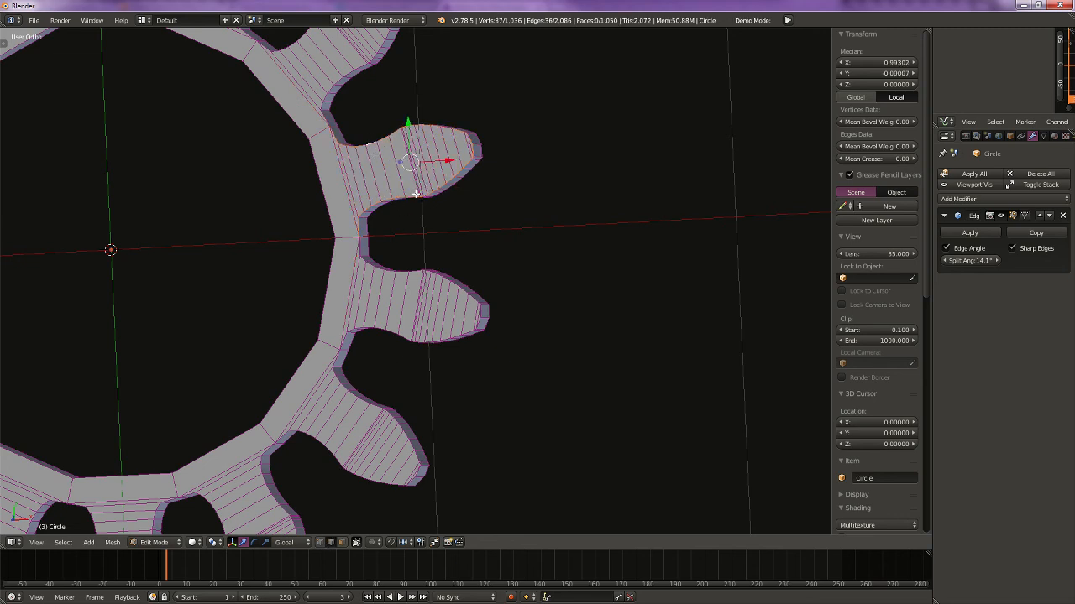
{"action": "middle_click_drag", "start_coordinate": [437, 185], "coordinate": [443, 158]}
{"action": "key", "text": "g"}
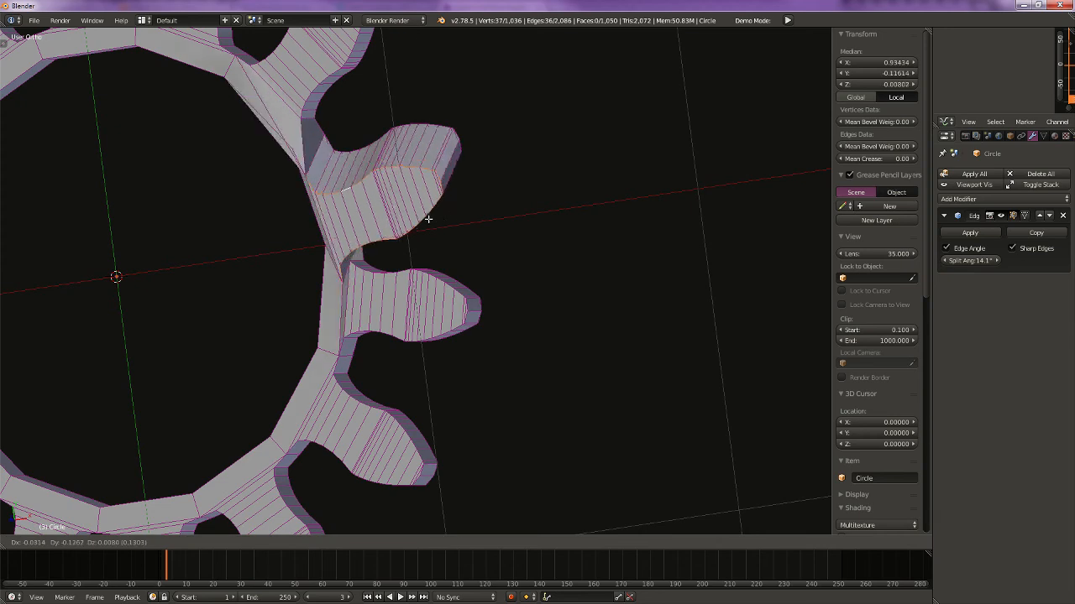
{"action": "right_click", "coordinate": [464, 163]}
Step: Try to delete all geometry outside the two edge loops, and undo back to the tooth face selection in vertex select mode
{"action": "key", "text": "ctrl+i"}
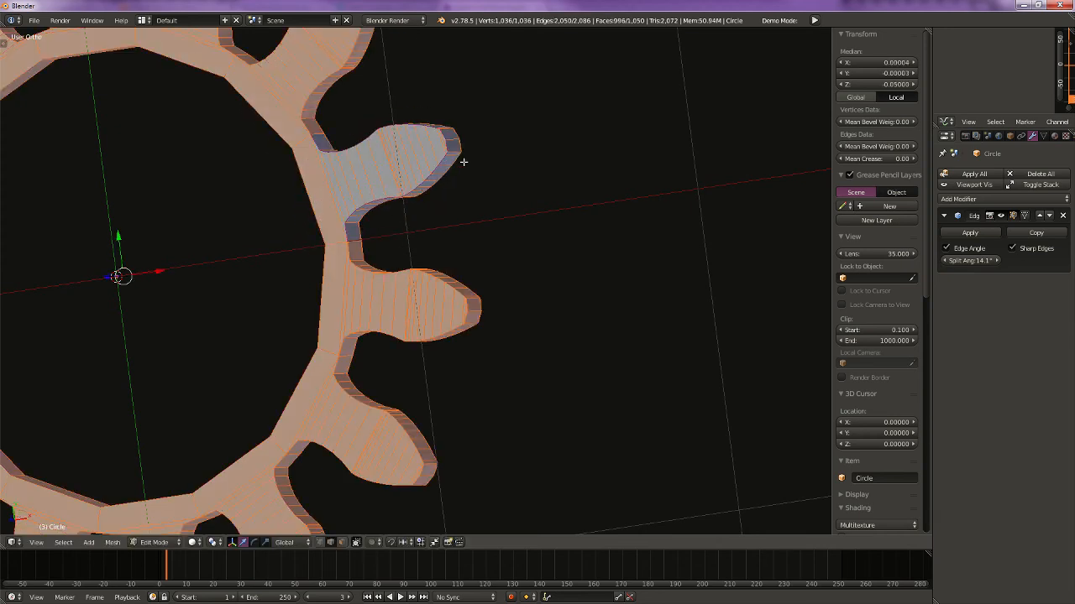
{"action": "key", "text": "x"}
{"action": "left_click", "coordinate": [463, 162]}
{"action": "key", "text": "ctrl+z"}
{"action": "left_click", "coordinate": [320, 544]}
{"action": "key", "text": "ctrl+z"}
{"action": "key", "text": "ctrl+z"}
{"action": "left_click", "coordinate": [320, 542]}
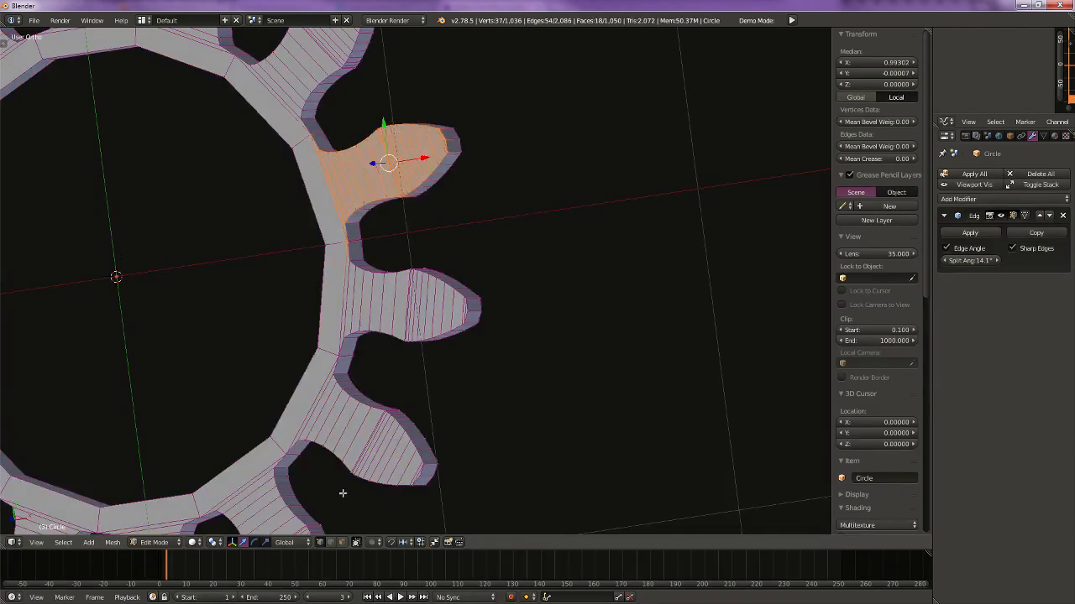
Step: Invert the selection and delete all gear geometry except the tooth's top face
{"action": "key", "text": "ctrl+i"}
{"action": "key", "text": "x"}
{"action": "left_click", "coordinate": [363, 453]}
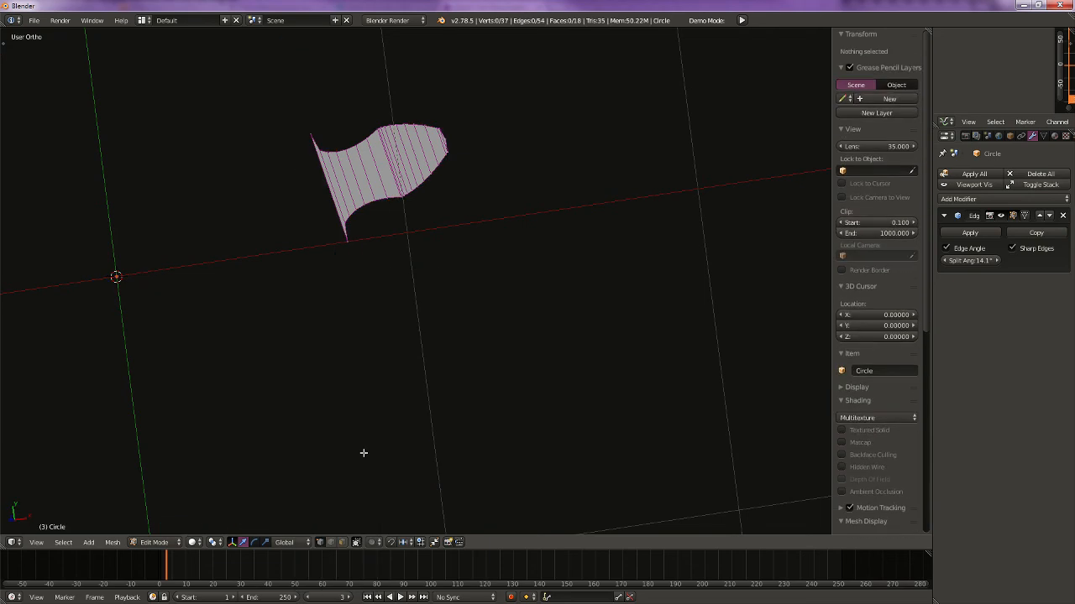
Step: Select the edges running across the remaining tooth face from the top view in edge select mode
{"action": "key", "text": "KP_7"}
{"action": "middle_click_drag", "start_coordinate": [427, 185], "coordinate": [459, 330], "text": "shift"}
{"action": "scroll", "coordinate": [436, 377], "scroll_direction": "up", "scroll_amount": 2}
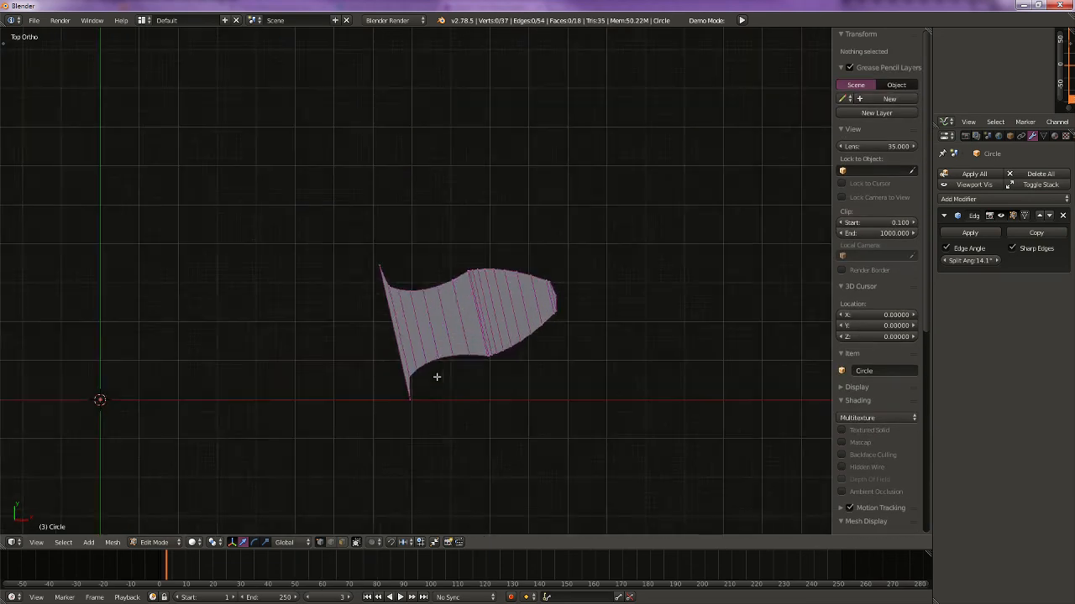
{"action": "left_click", "coordinate": [331, 544]}
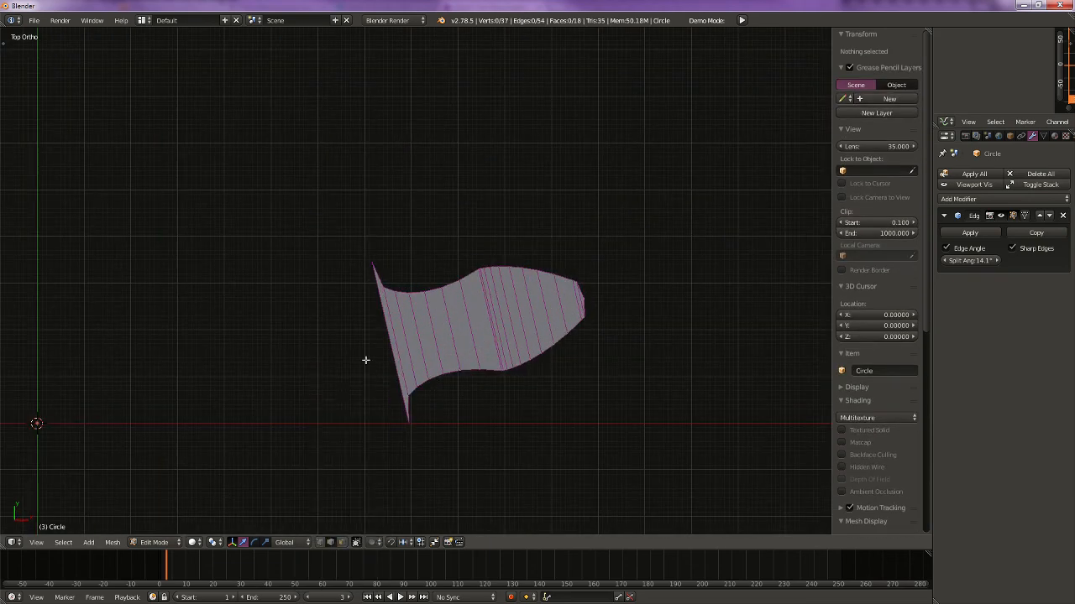
{"action": "key", "text": "a"}
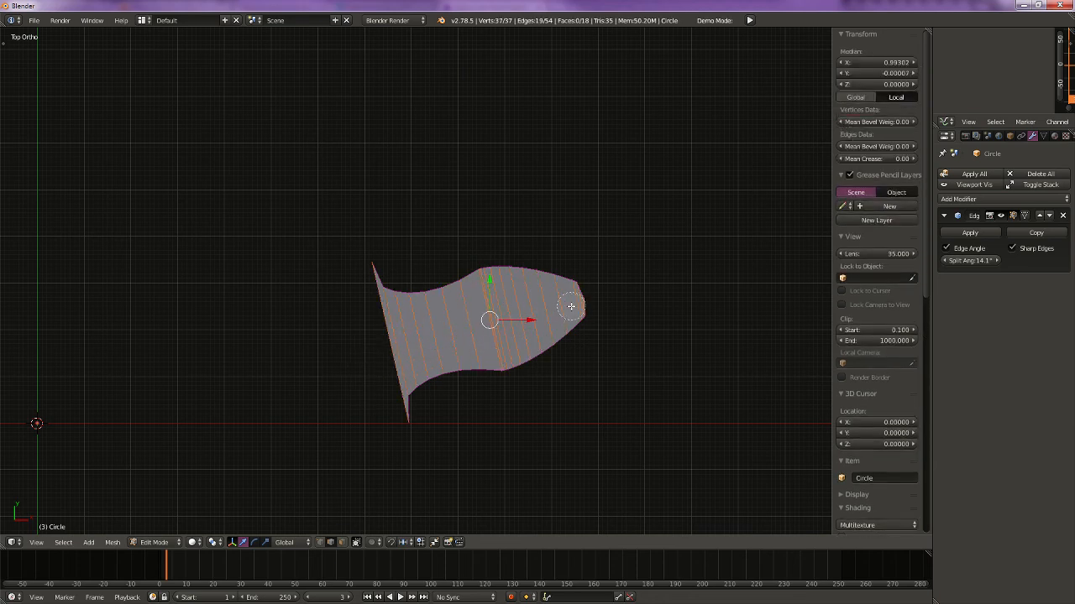
{"action": "scroll", "coordinate": [679, 425], "scroll_direction": "up", "scroll_amount": 2}
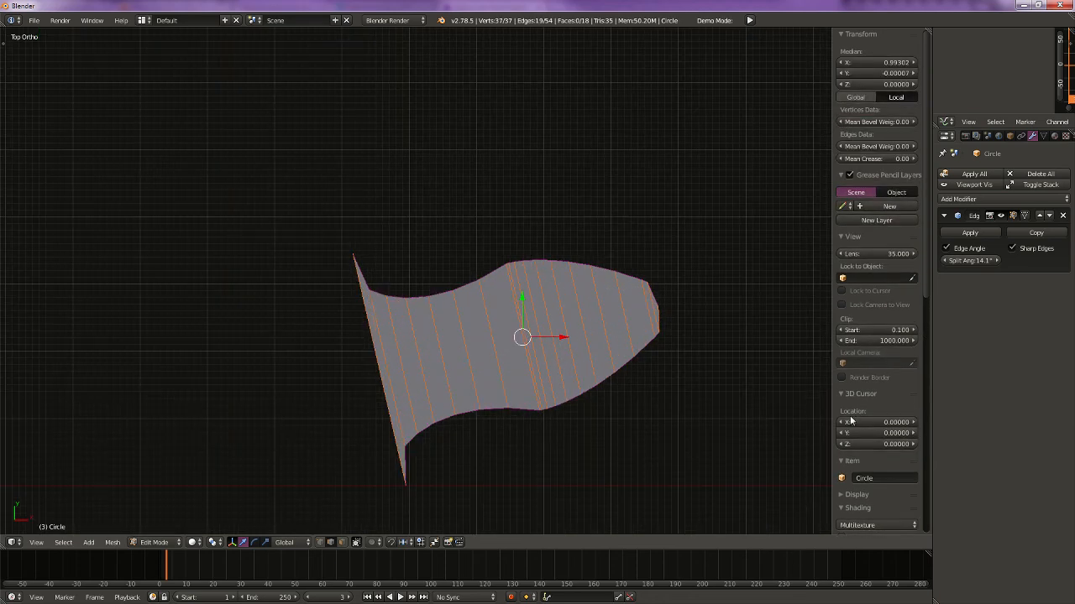
Step: Delete the selected cross edges and the faces so only the tooth's outline remains, and return to object mode
{"action": "key", "text": "x"}
{"action": "left_click", "coordinate": [655, 326]}
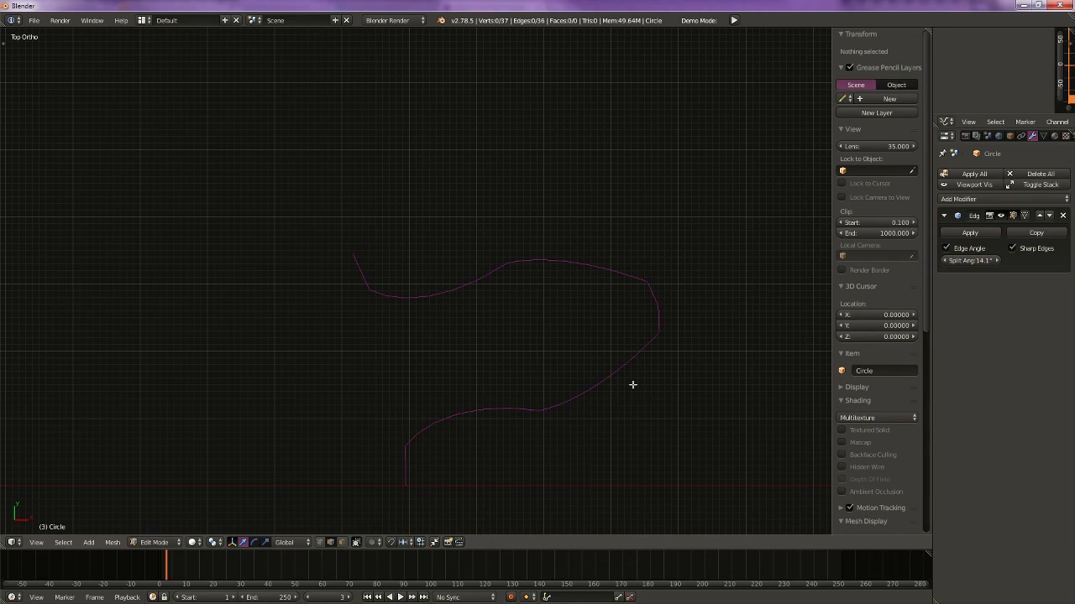
{"action": "middle_click_drag", "start_coordinate": [633, 385], "coordinate": [568, 320], "text": "shift"}
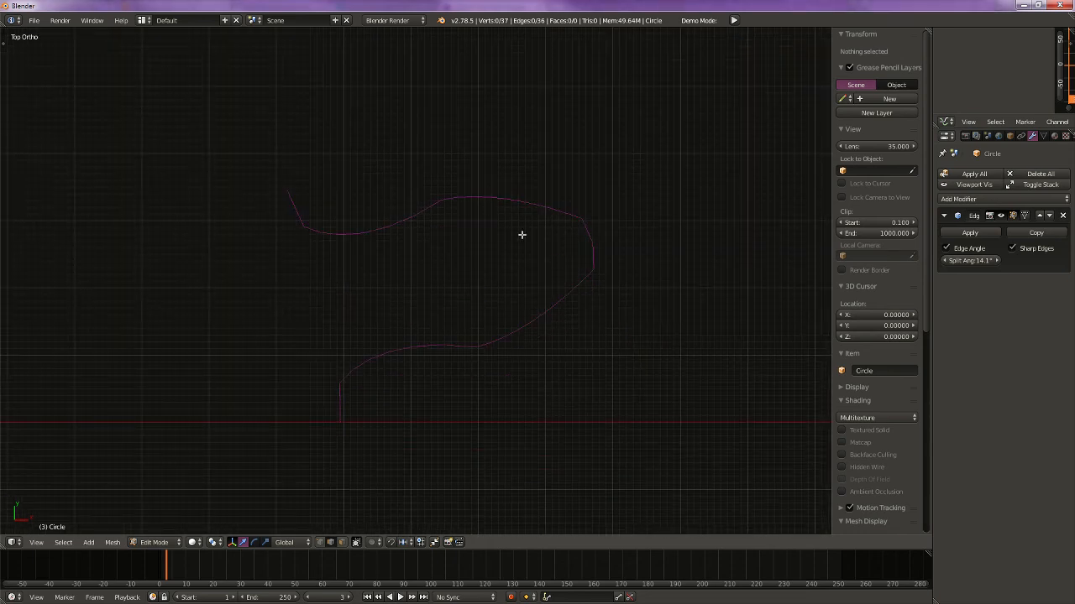
{"action": "key", "text": "Tab"}
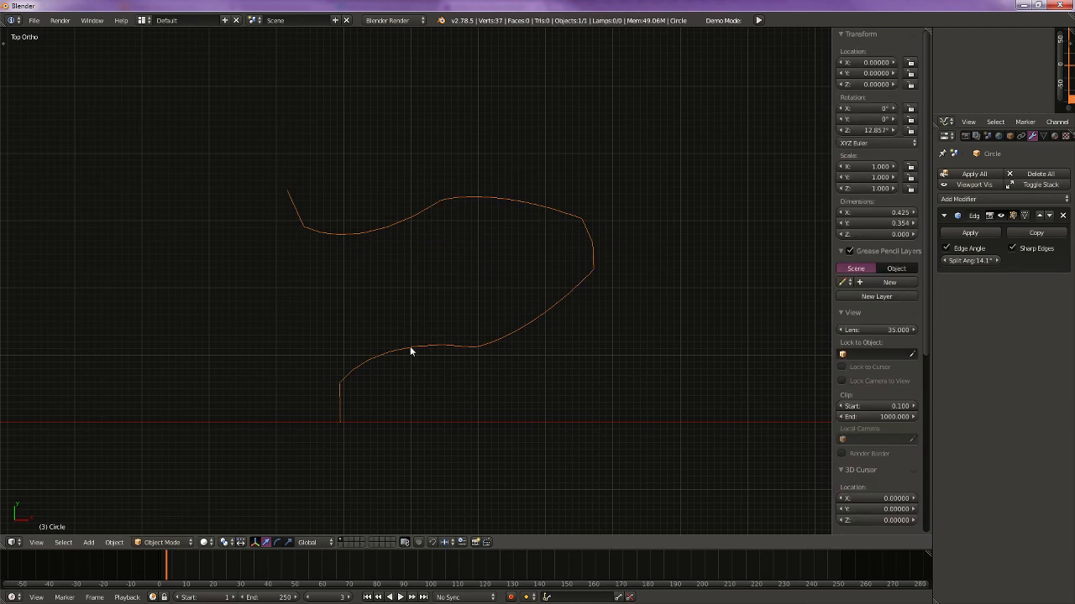
Step: Show the tooth outline's points in vertex select mode and clear the selection
{"action": "middle_click_drag", "start_coordinate": [422, 378], "coordinate": [451, 293]}
{"action": "scroll", "coordinate": [290, 303], "scroll_direction": "up", "scroll_amount": 4}
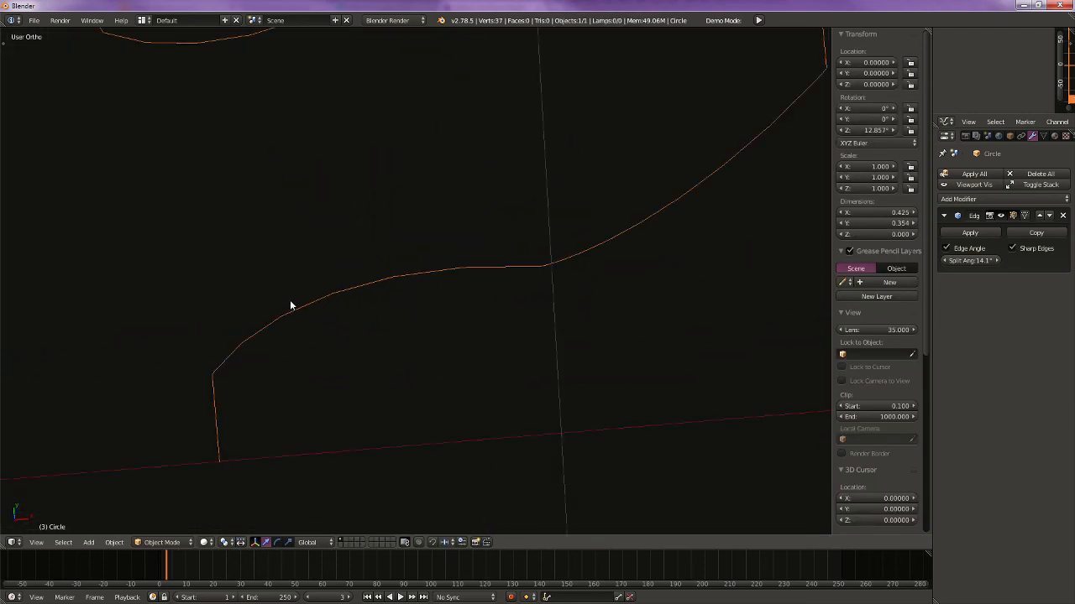
{"action": "key", "text": "Tab"}
{"action": "right_click", "coordinate": [378, 281]}
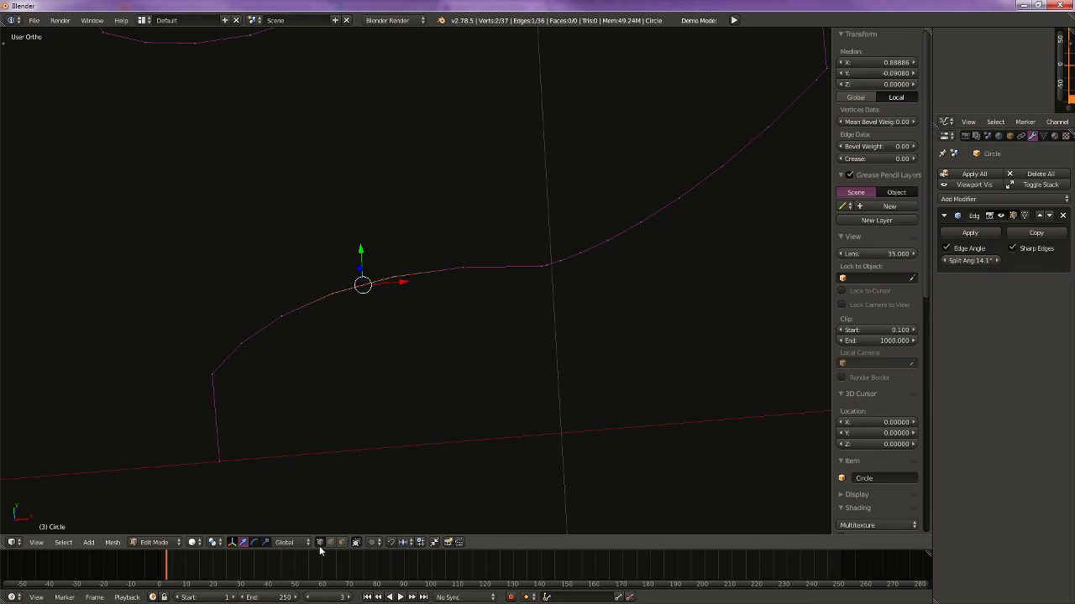
{"action": "scroll", "coordinate": [456, 298], "scroll_direction": "down", "scroll_amount": 1}
{"action": "middle_click_drag", "start_coordinate": [539, 250], "coordinate": [521, 359], "text": "shift"}
{"action": "scroll", "coordinate": [520, 364], "scroll_direction": "down", "scroll_amount": 1}
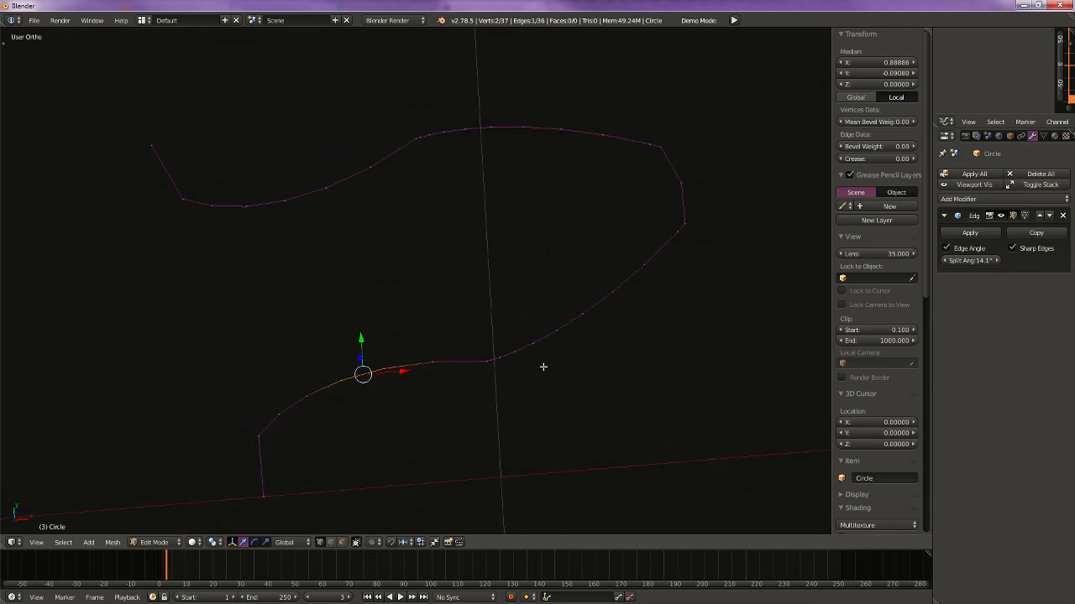
{"action": "key", "text": "a"}
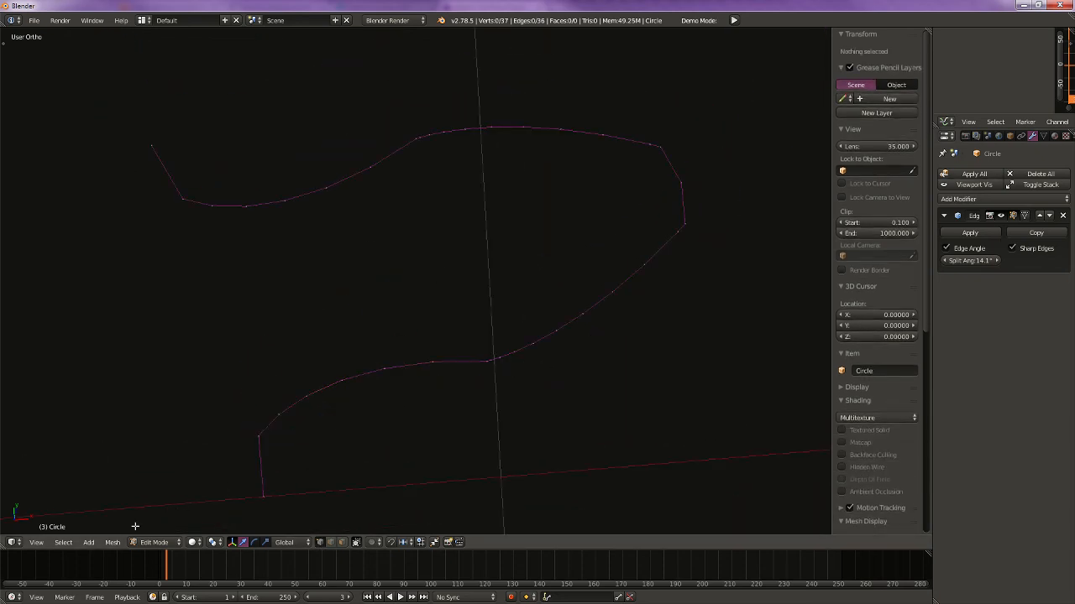
Step: Convert the tooth outline from a mesh to a curve in object mode
{"action": "left_click", "coordinate": [112, 541]}
{"action": "key", "text": "Tab"}
{"action": "left_click", "coordinate": [113, 542]}
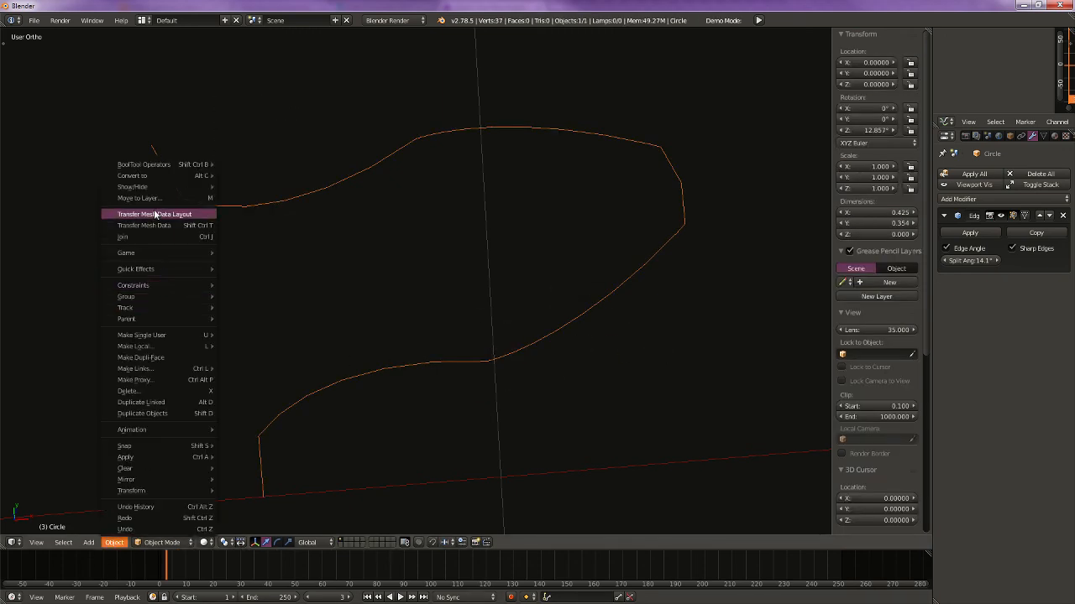
{"action": "mouse_move", "coordinate": [151, 177]}
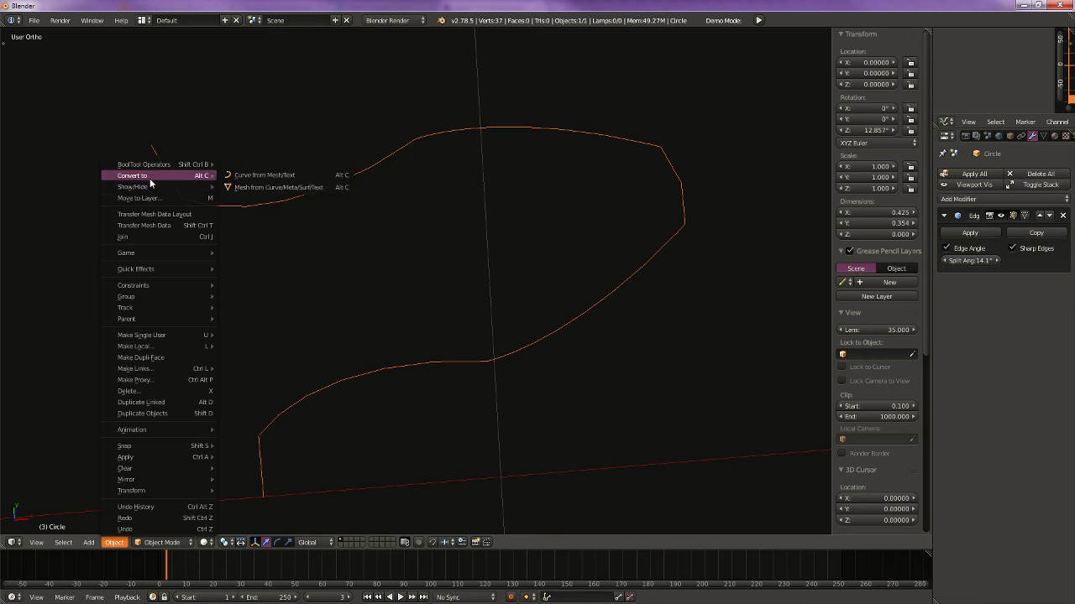
{"action": "left_click", "coordinate": [265, 175]}
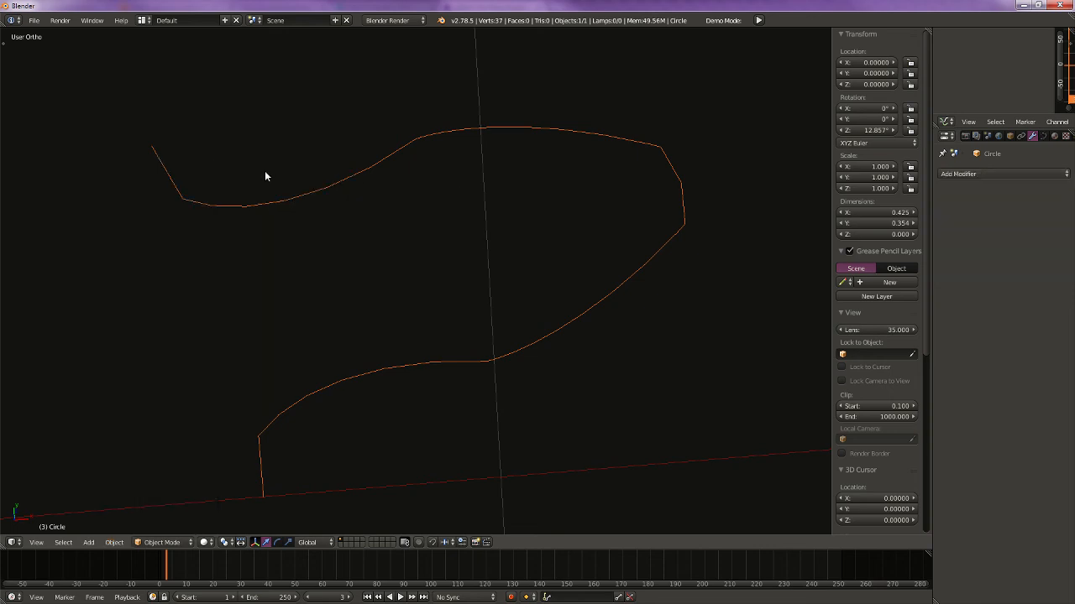
{"action": "scroll", "coordinate": [395, 342], "scroll_direction": "down", "scroll_amount": 1}
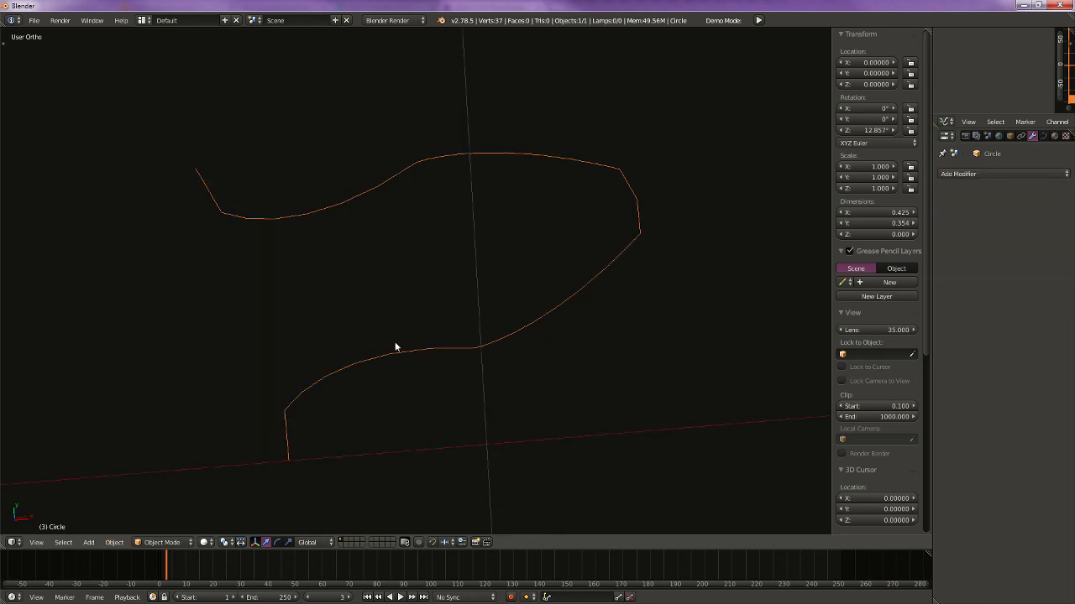
Step: Enter edit mode on the converted curve and search the available operators for "curve" commands
{"action": "key", "text": "Tab"}
{"action": "left_click", "coordinate": [518, 311]}
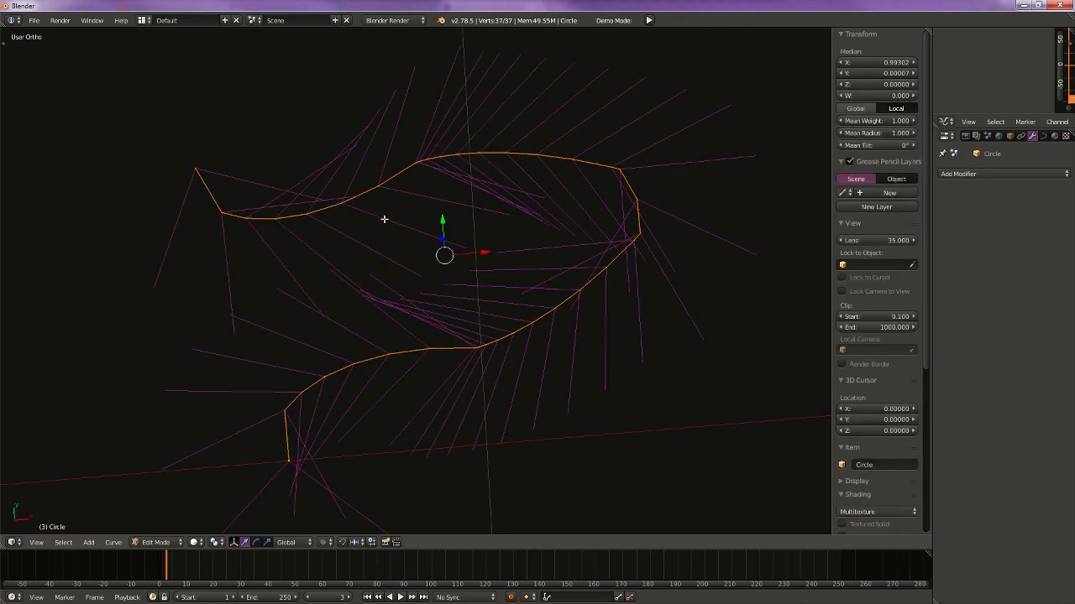
{"action": "key", "text": "space"}
{"action": "left_click", "coordinate": [564, 275]}
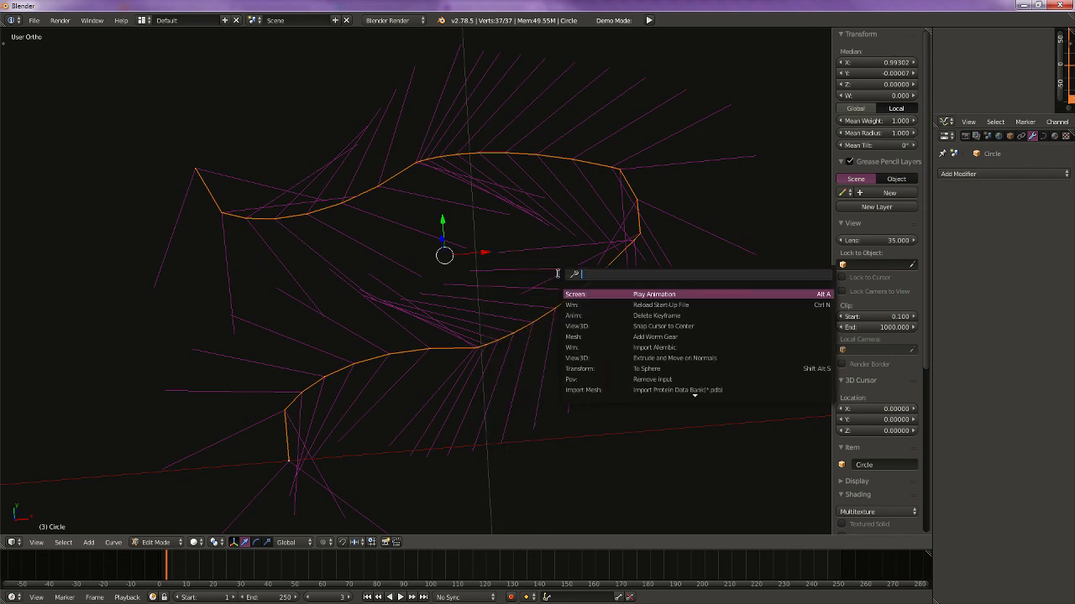
{"action": "type", "text": "curve"}
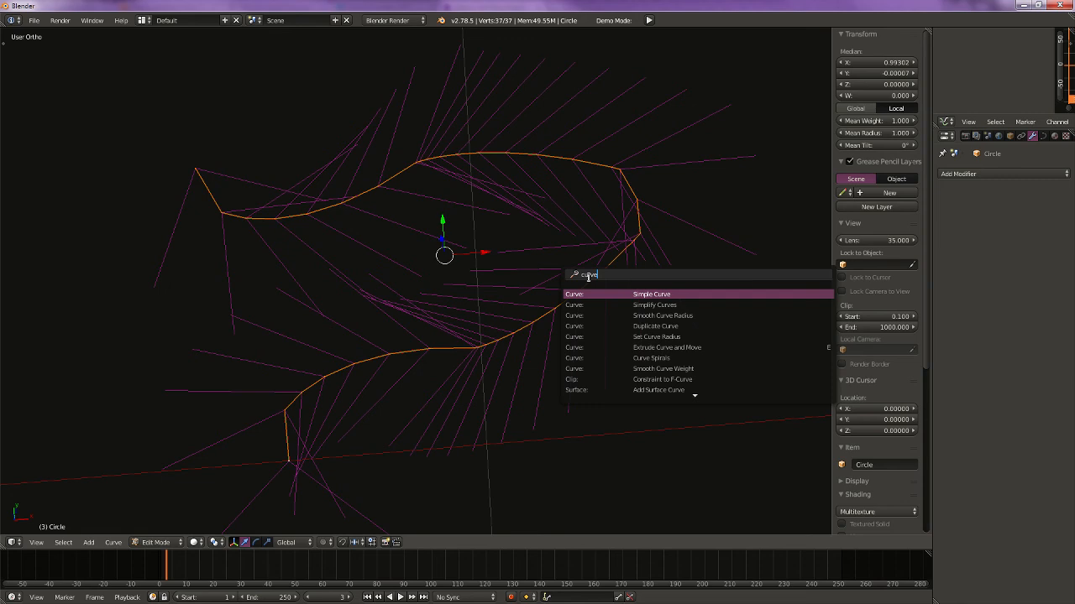
{"action": "scroll", "coordinate": [736, 413], "scroll_direction": "down", "scroll_amount": 4}
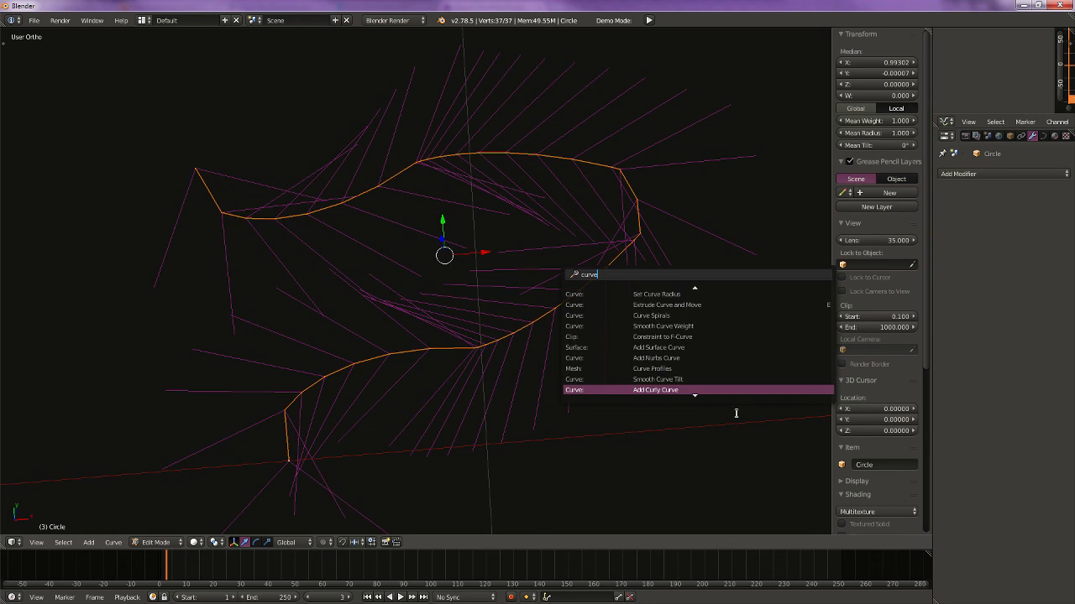
{"action": "scroll", "coordinate": [736, 413], "scroll_direction": "down", "scroll_amount": 2}
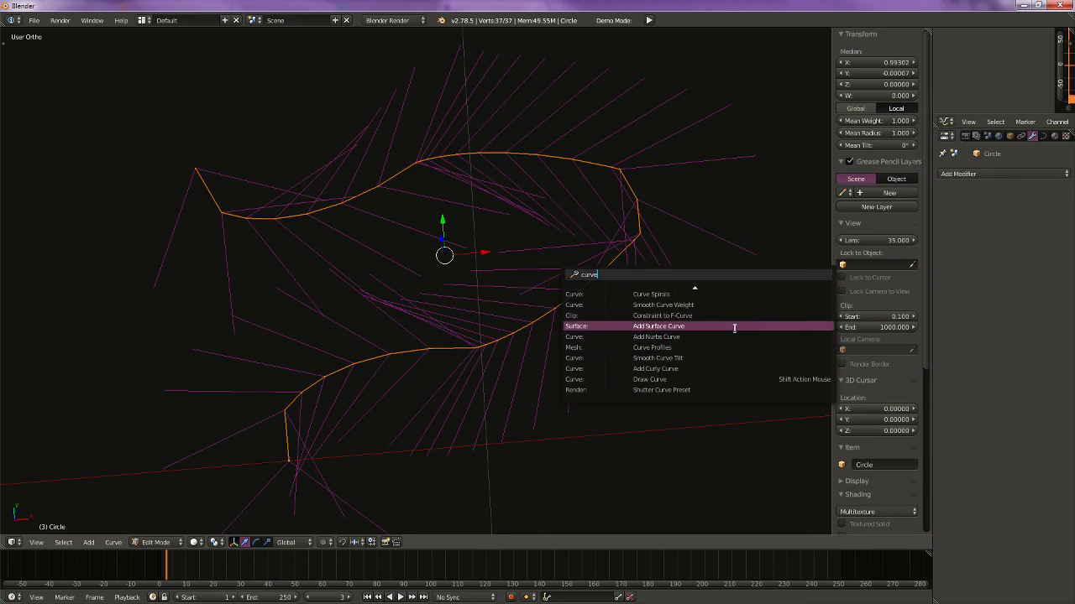
{"action": "scroll", "coordinate": [728, 315], "scroll_direction": "up", "scroll_amount": 5}
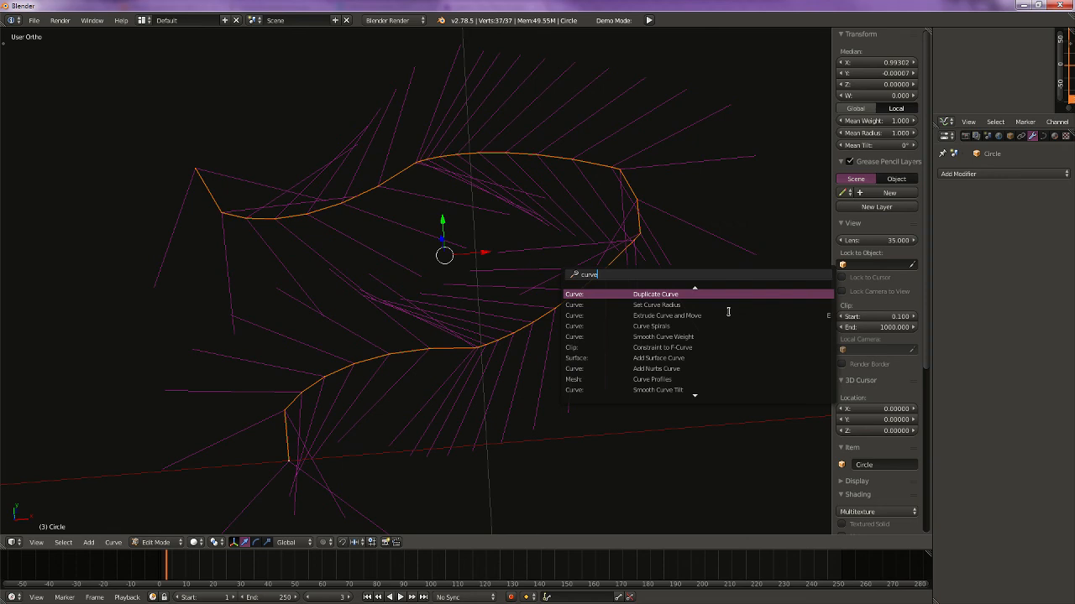
{"action": "key", "text": "BackSpace"}
{"action": "key", "text": "BackSpace"}
{"action": "key", "text": "BackSpace"}
{"action": "key", "text": "BackSpace"}
{"action": "key", "text": "BackSpace"}
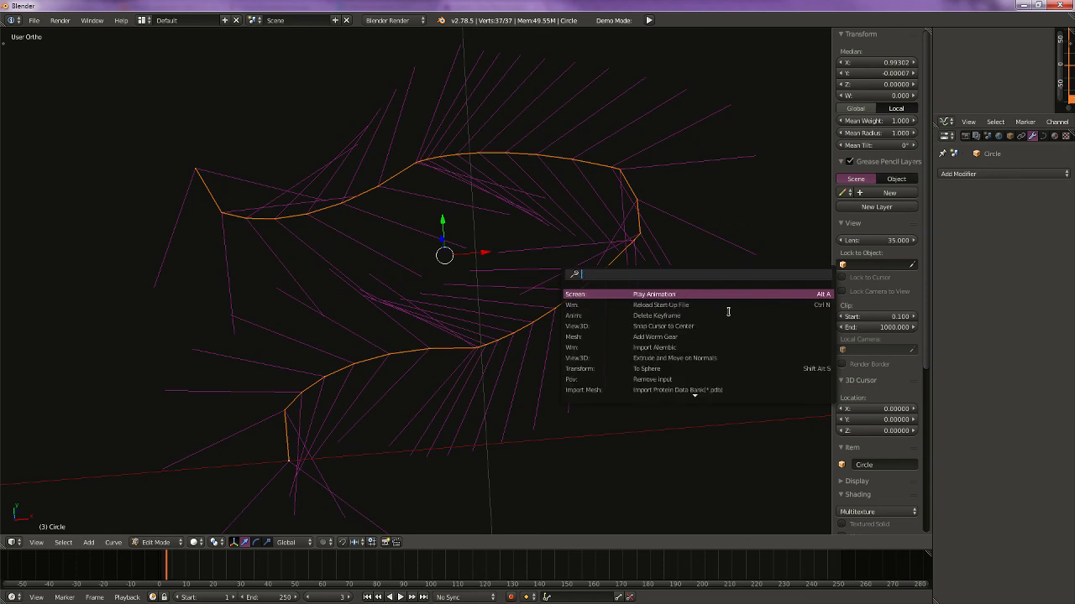
Step: Find the Set Handle Type operator and apply the Vector type to all the outline's curve points
{"action": "type", "text": "hand"}
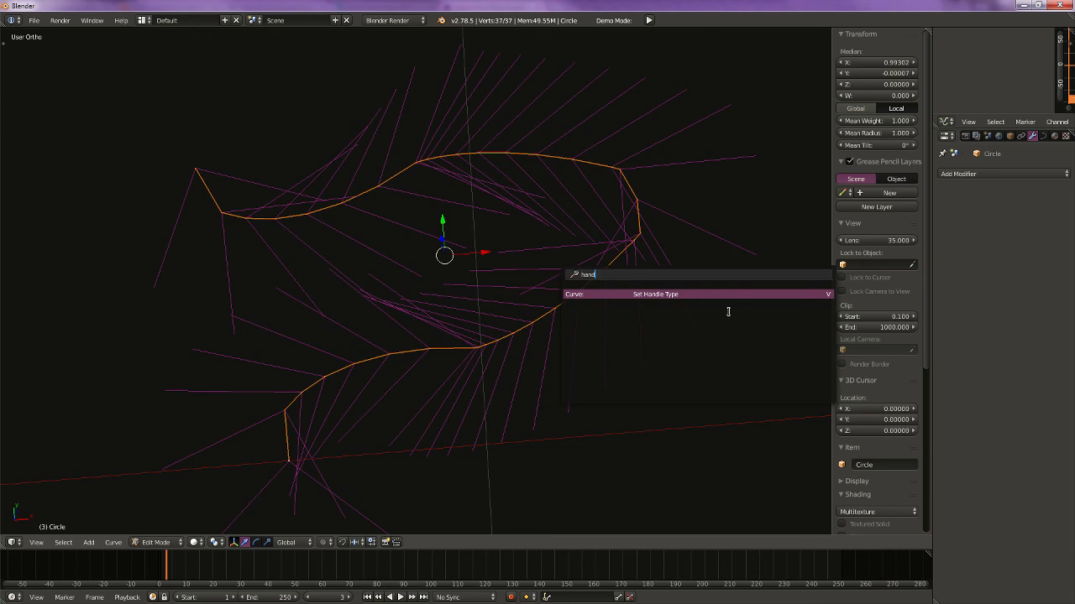
{"action": "key", "text": "Return"}
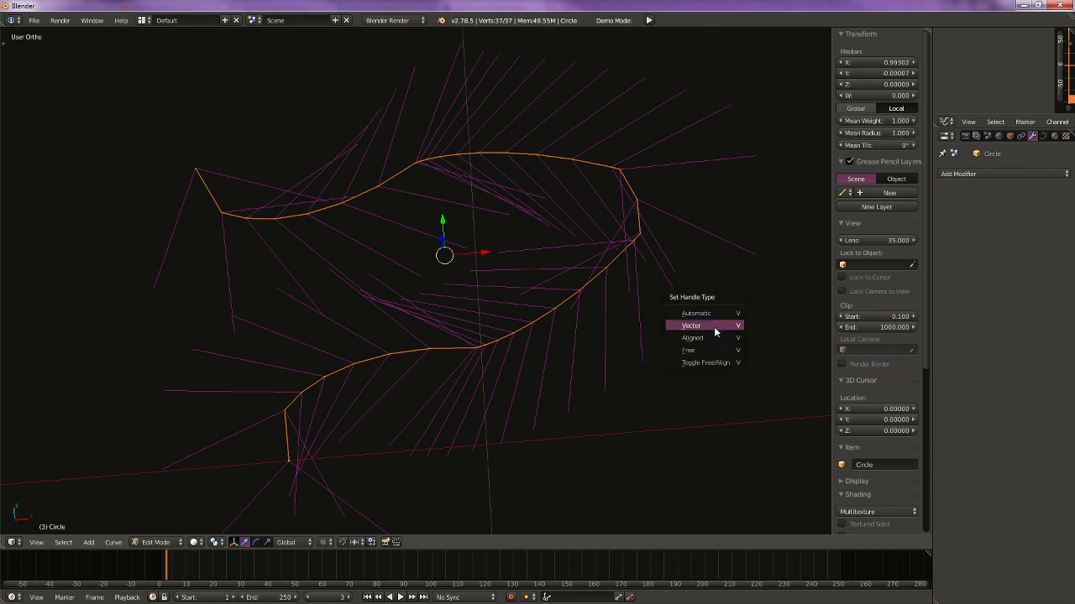
{"action": "left_click", "coordinate": [715, 331]}
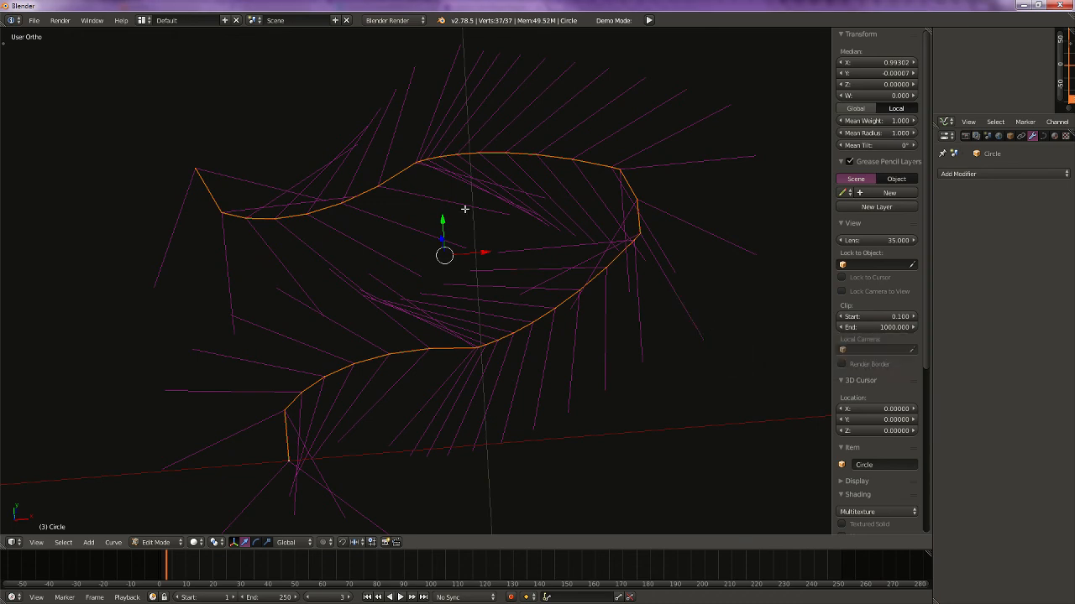
Step: Try changing the outline's spline type to Bezier with the Set Spline Type operator
{"action": "key", "text": "space"}
{"action": "type", "text": "Set Handle Typty"}
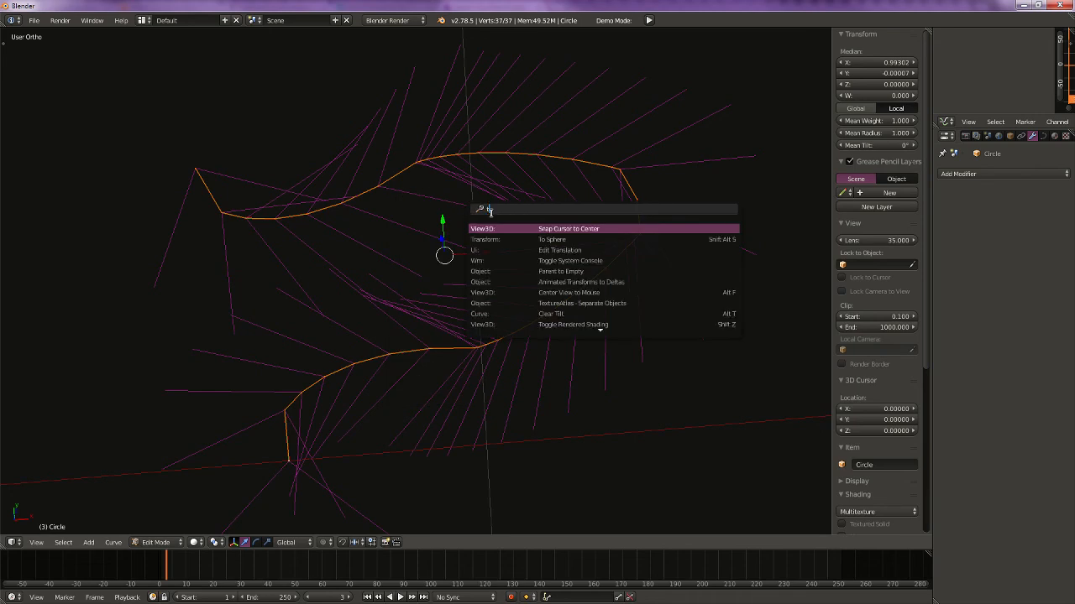
{"action": "key", "text": "Down"}
{"action": "key", "text": "Down"}
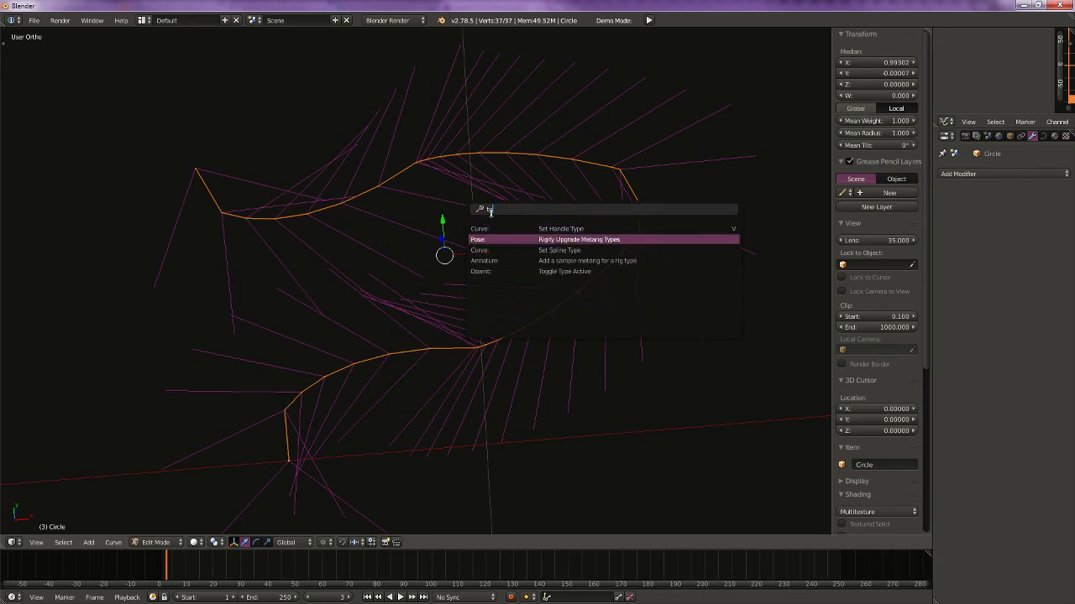
{"action": "key", "text": "Down"}
{"action": "key", "text": "Up"}
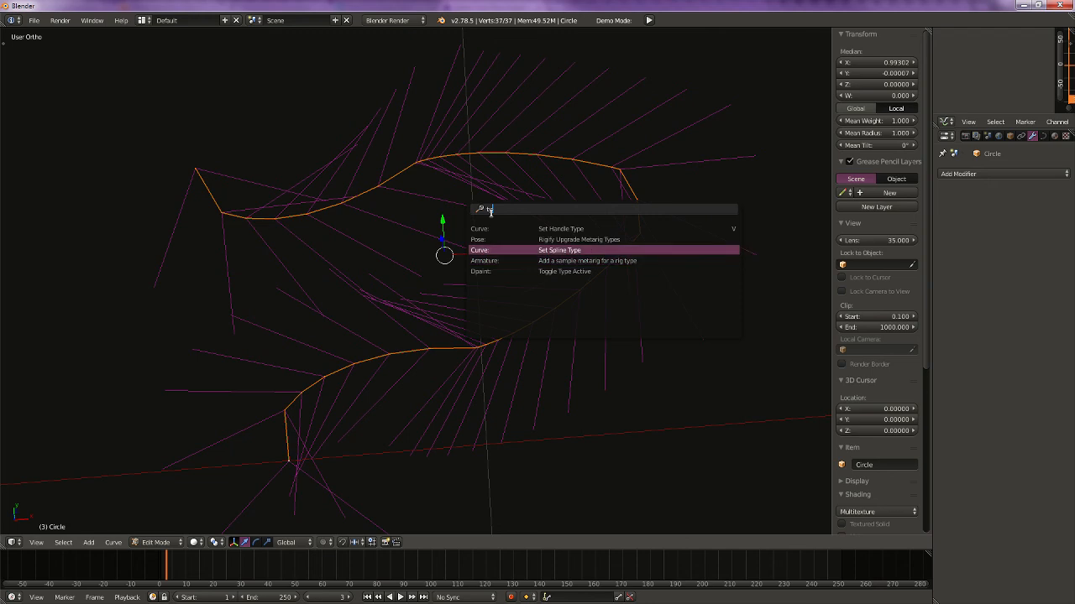
{"action": "key", "text": "Return"}
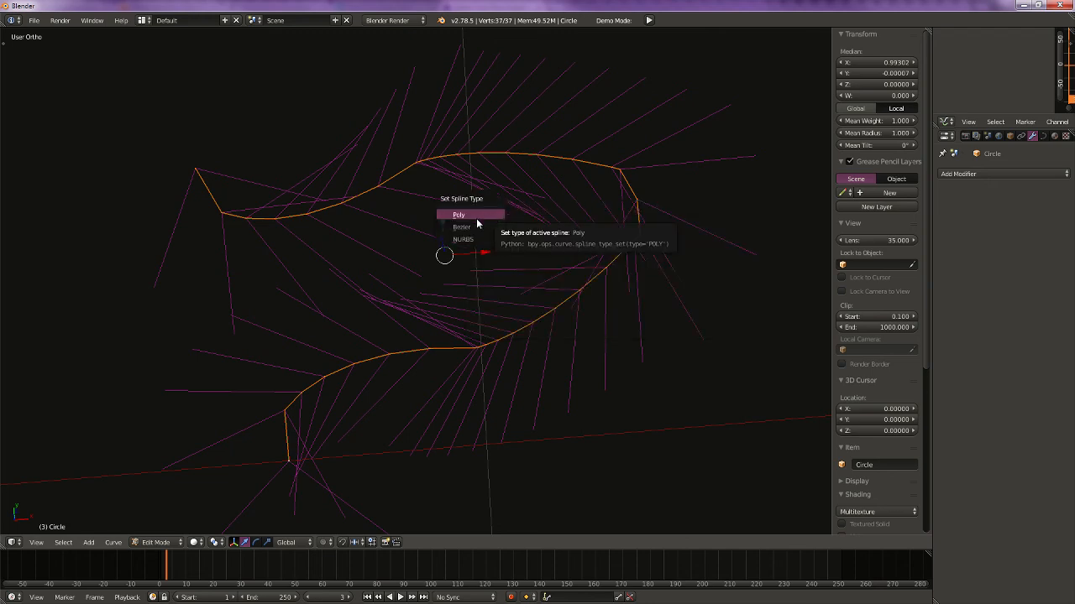
{"action": "left_click", "coordinate": [467, 227]}
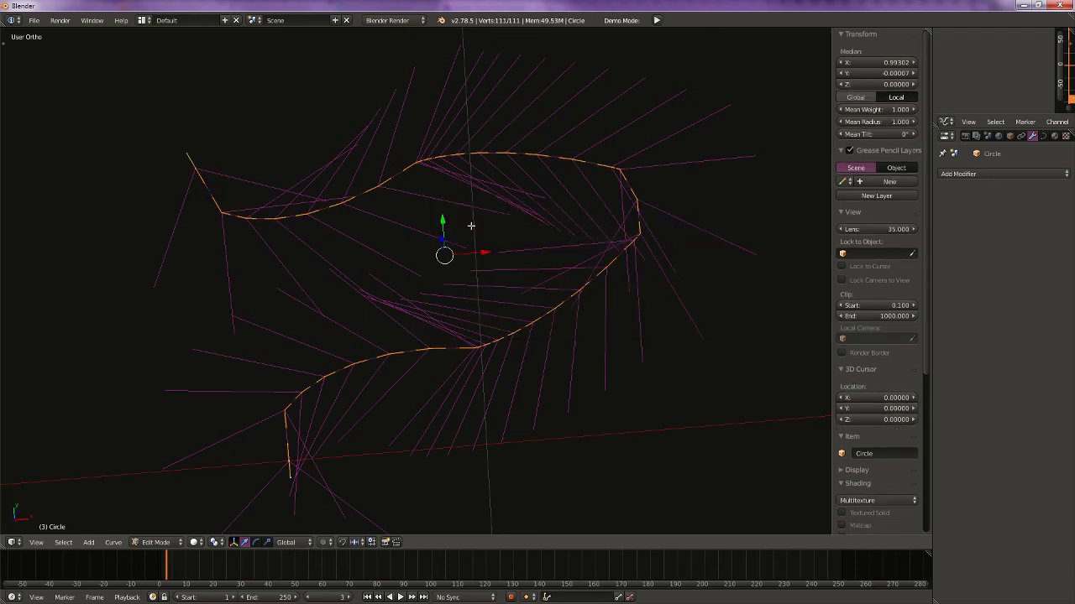
Step: Examine the smoothness of the converted tooth outline in both edit mode and object mode
{"action": "scroll", "coordinate": [416, 391], "scroll_direction": "up", "scroll_amount": 6}
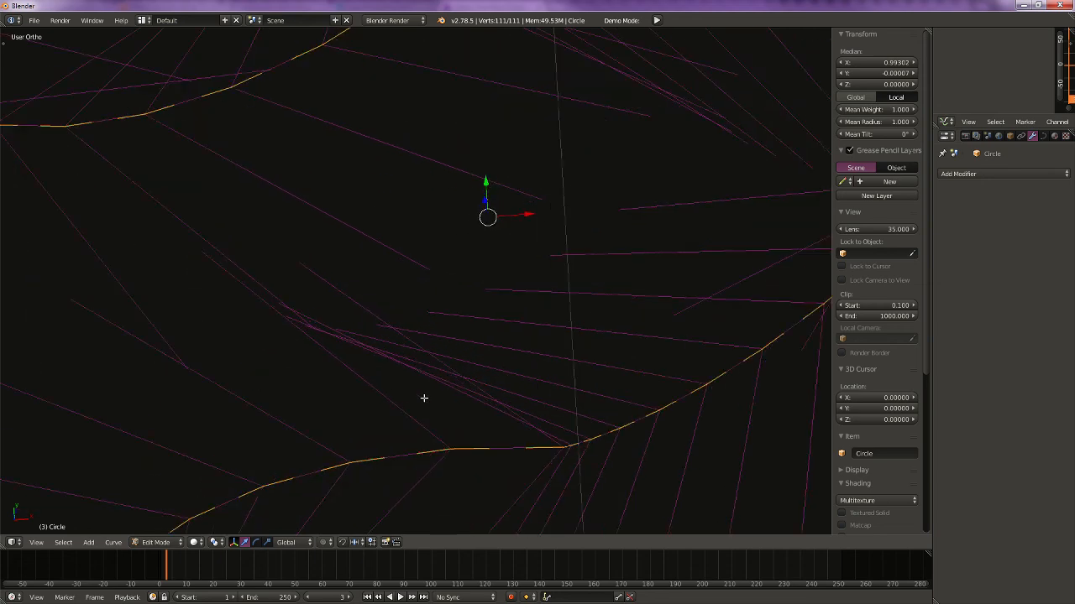
{"action": "key", "text": "Tab"}
{"action": "scroll", "coordinate": [399, 383], "scroll_direction": "down", "scroll_amount": 3}
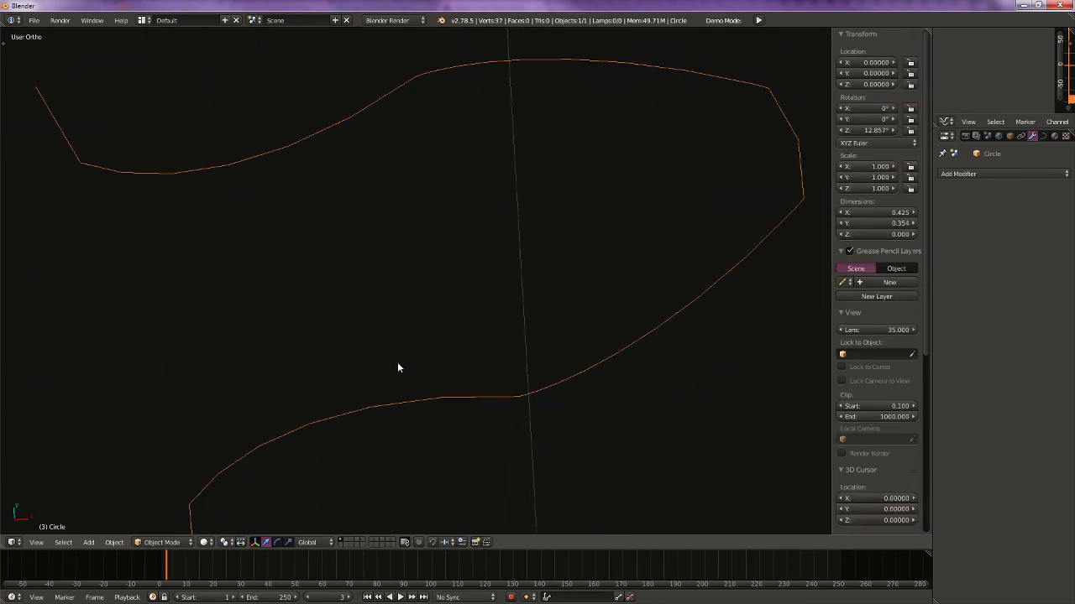
{"action": "scroll", "coordinate": [398, 367], "scroll_direction": "down", "scroll_amount": 1}
{"action": "key", "text": "Tab"}
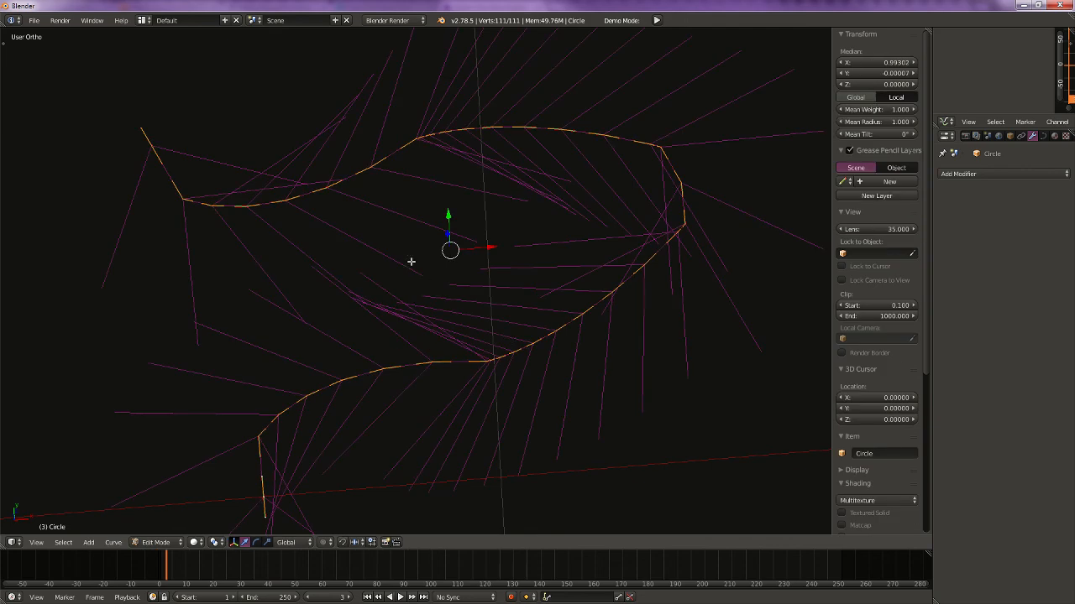
{"action": "key", "text": "Tab"}
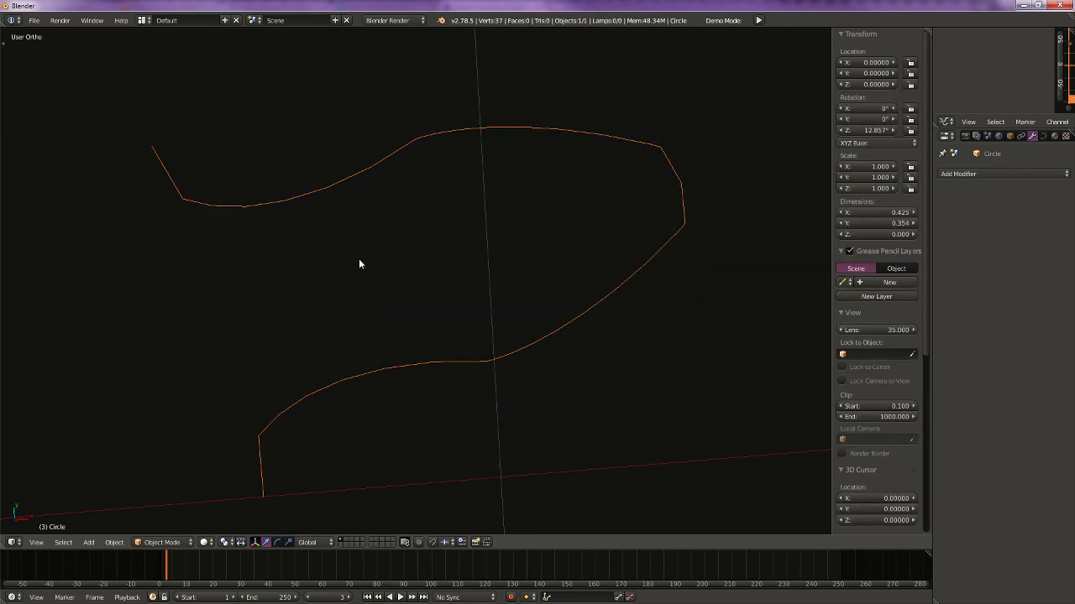
{"action": "middle_click_drag", "start_coordinate": [357, 235], "coordinate": [391, 209]}
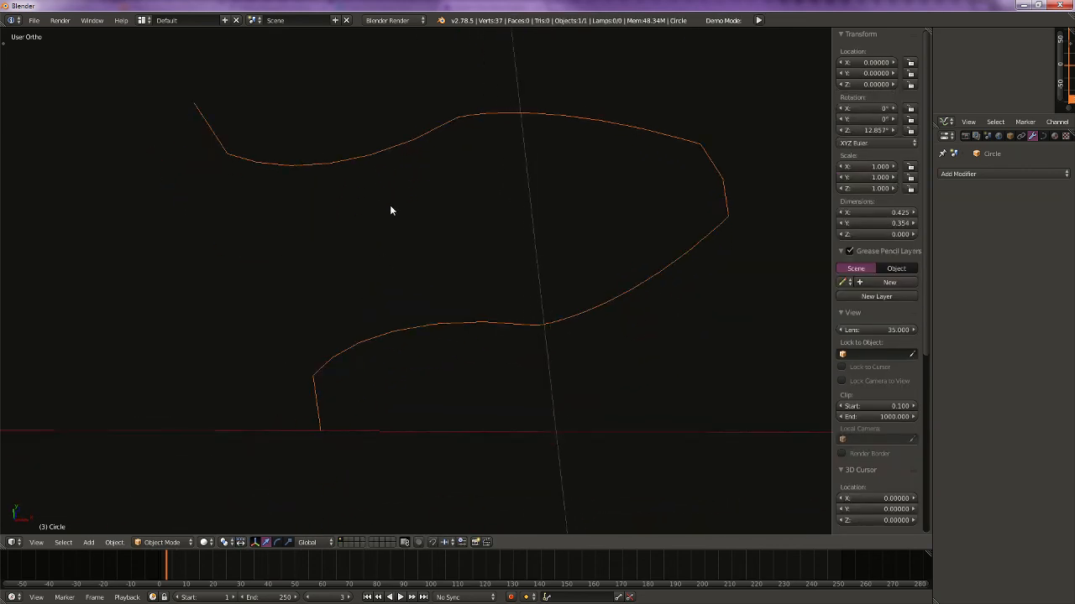
{"action": "scroll", "coordinate": [397, 227], "scroll_direction": "up", "scroll_amount": 3}
{"action": "key", "text": "Tab"}
{"action": "key", "text": "Escape"}
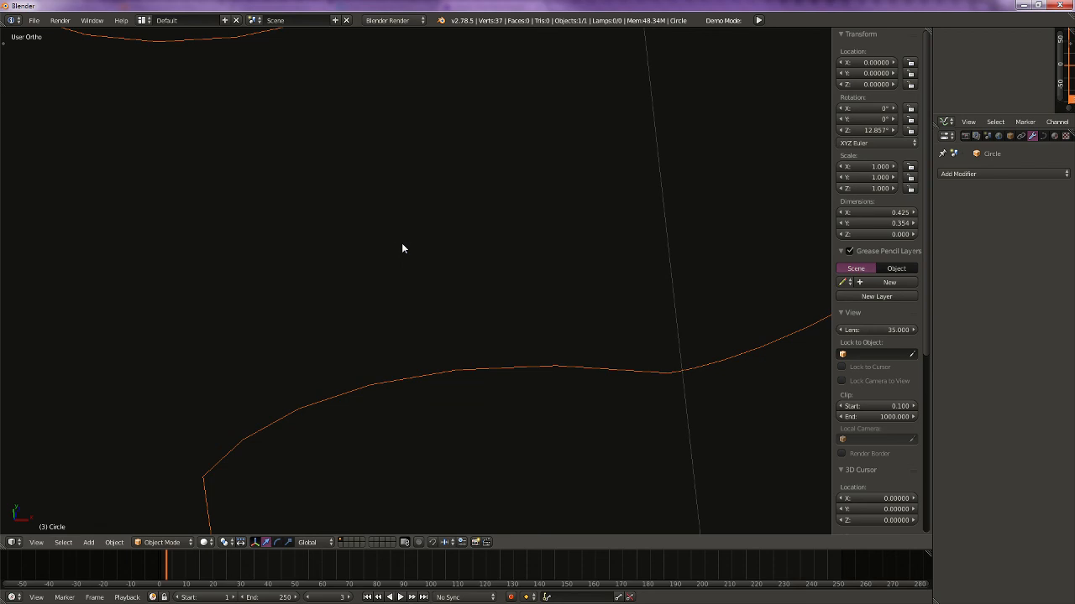
{"action": "key", "text": "space"}
{"action": "left_click", "coordinate": [402, 245]}
{"action": "left_click", "coordinate": [466, 244]}
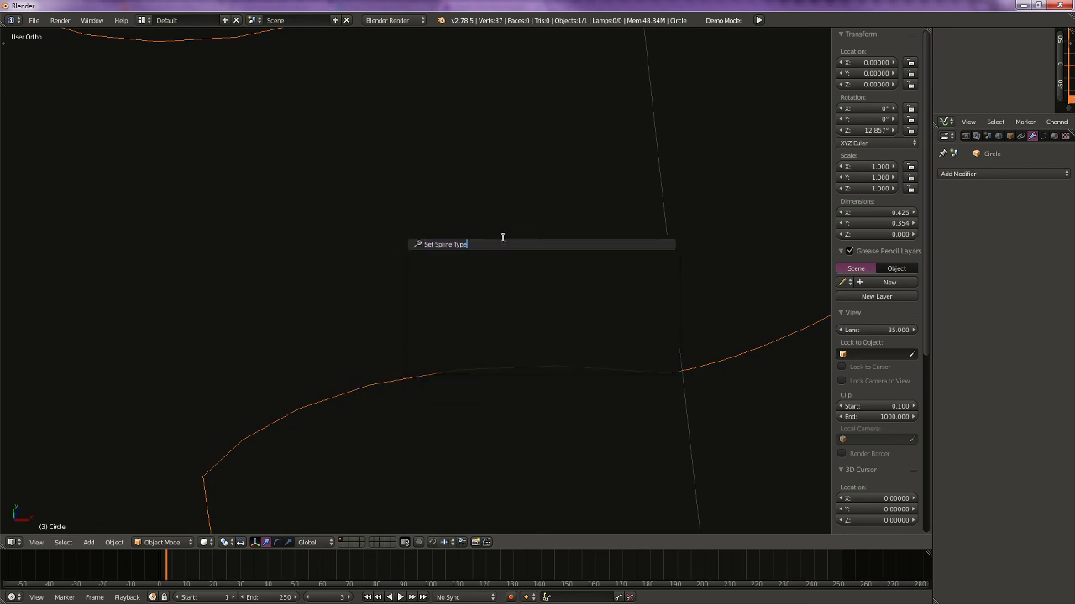
Step: Set the outline curve's spline type to NURBS in edit mode
{"action": "key", "text": "Tab"}
{"action": "key", "text": "space"}
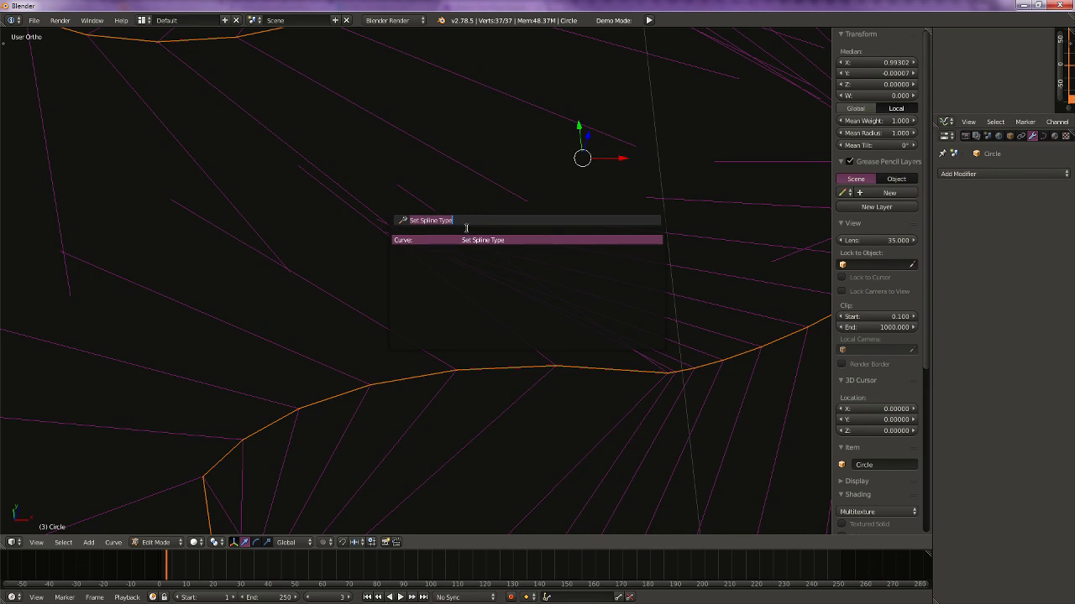
{"action": "left_click", "coordinate": [458, 239]}
{"action": "left_click", "coordinate": [447, 260]}
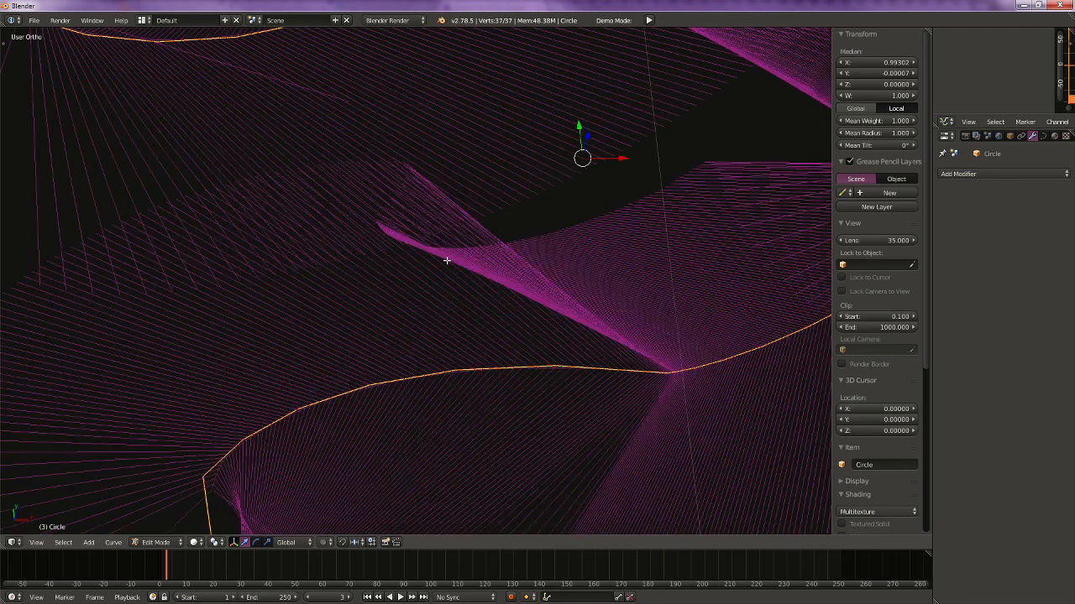
Step: Undo the NURBS conversion and set the tooth outline's spline type to Bezier with the Set Spline Type operator
{"action": "scroll", "coordinate": [447, 259], "scroll_direction": "down", "scroll_amount": 3}
{"action": "scroll", "coordinate": [447, 259], "scroll_direction": "up", "scroll_amount": 1}
{"action": "key", "text": "ctrl+z"}
{"action": "key", "text": "space"}
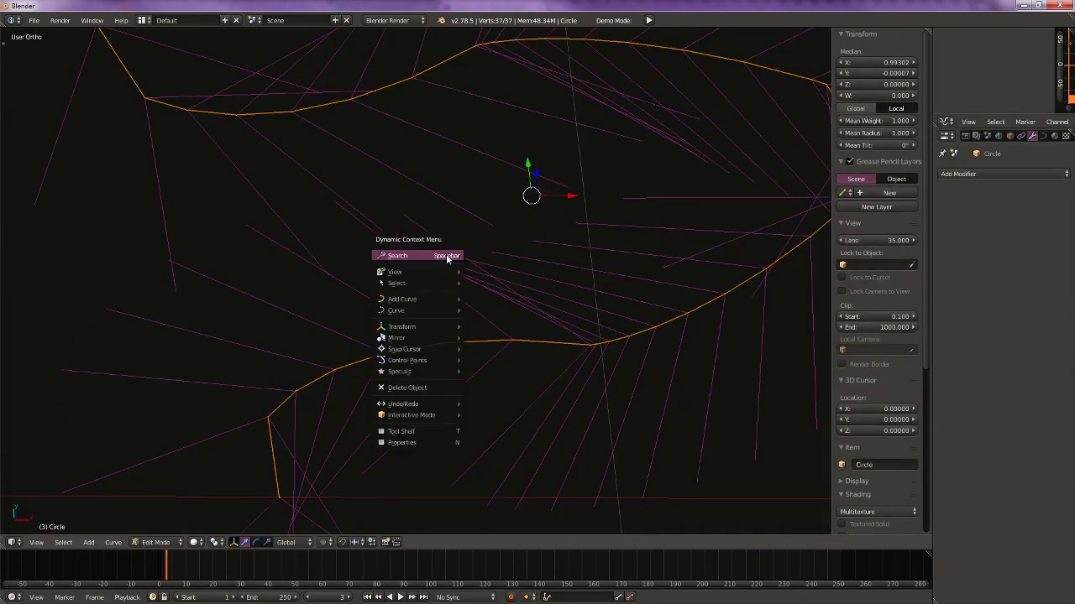
{"action": "left_click", "coordinate": [447, 256]}
{"action": "left_click", "coordinate": [504, 274]}
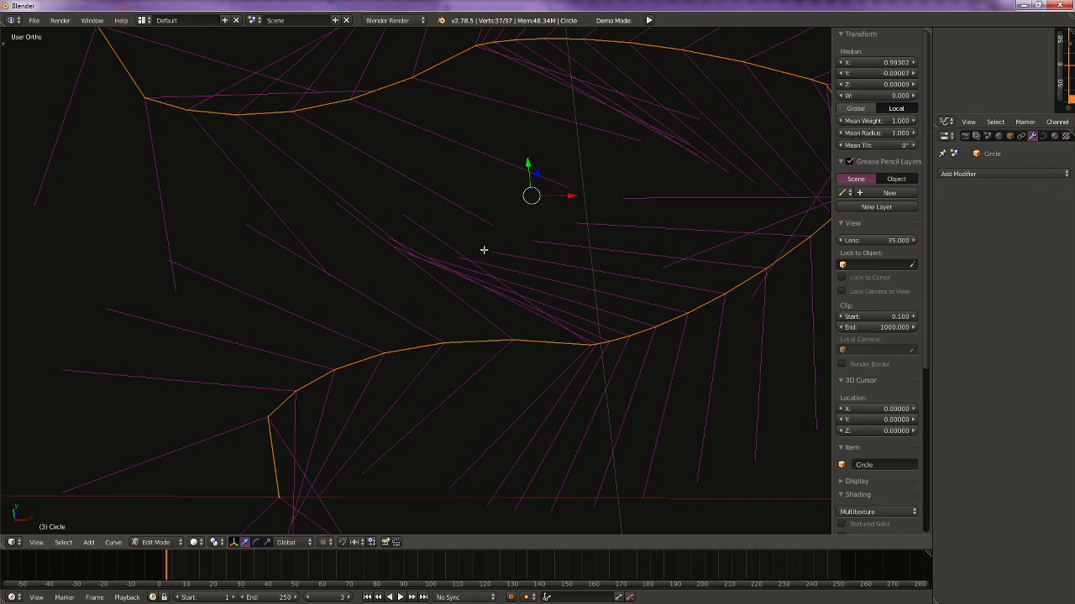
{"action": "key", "text": "space"}
{"action": "left_click", "coordinate": [483, 249]}
{"action": "left_click", "coordinate": [496, 268]}
{"action": "left_click", "coordinate": [487, 282]}
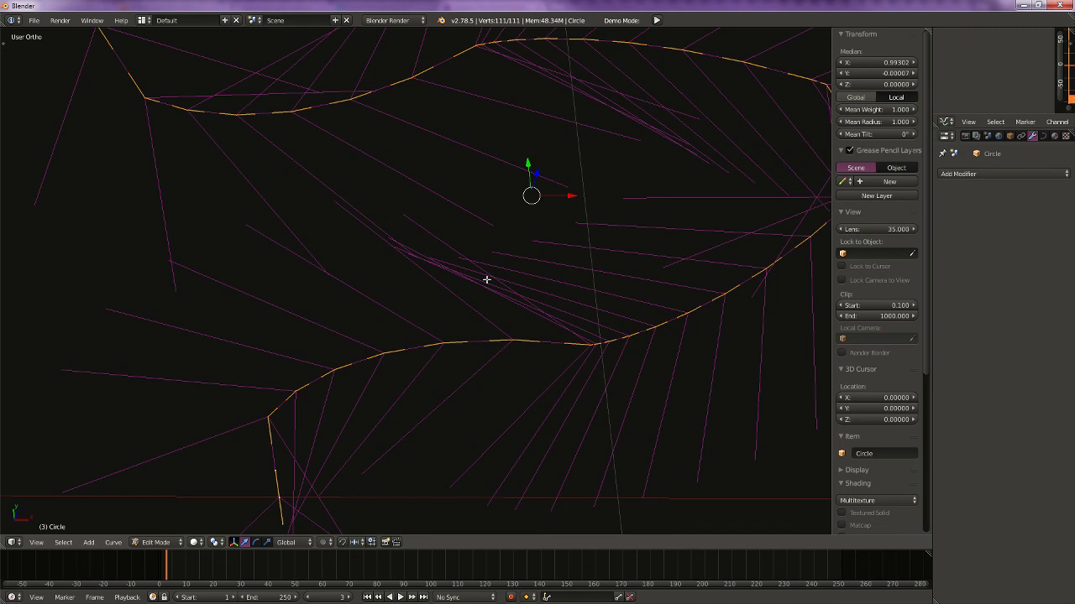
{"action": "scroll", "coordinate": [365, 324], "scroll_direction": "down", "scroll_amount": 3}
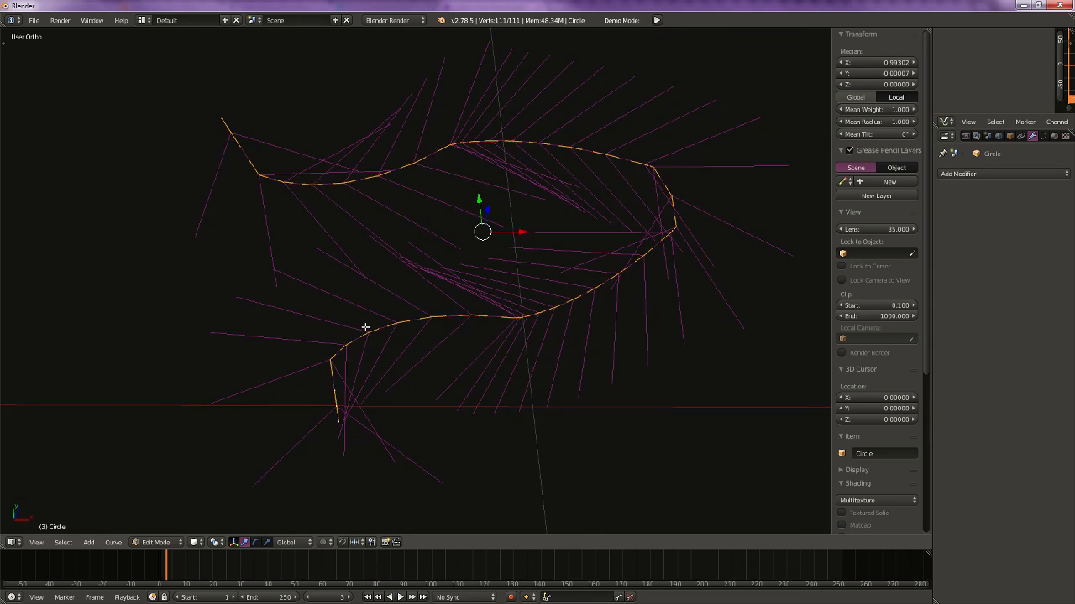
{"action": "scroll", "coordinate": [364, 327], "scroll_direction": "up", "scroll_amount": 1}
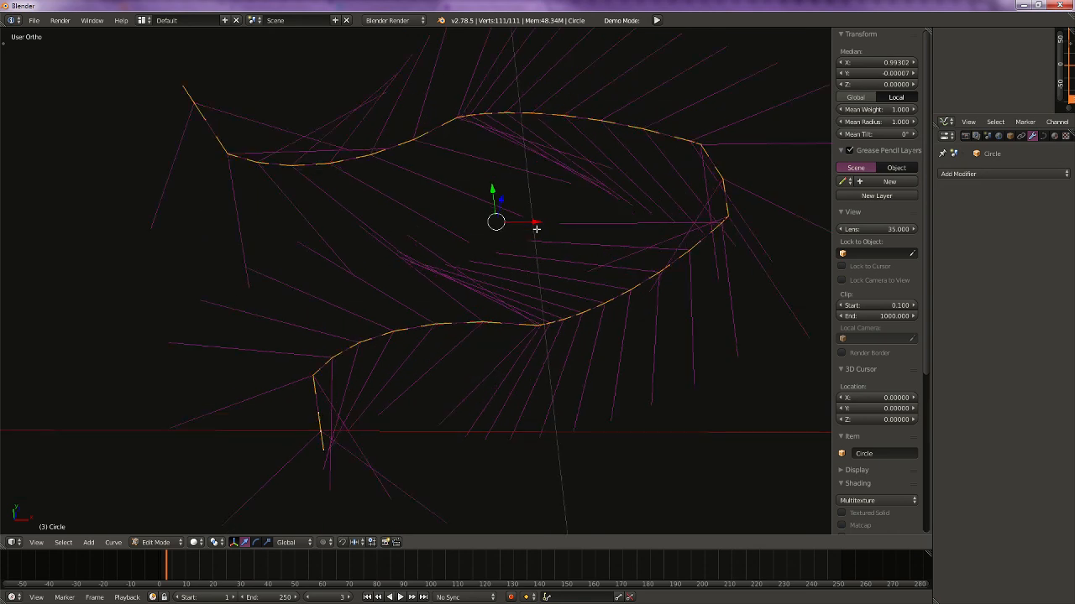
Step: Show the curve's data properties and dissolve the five intermediate control points along the lower-left root arc of the tooth outline
{"action": "left_click", "coordinate": [1043, 136]}
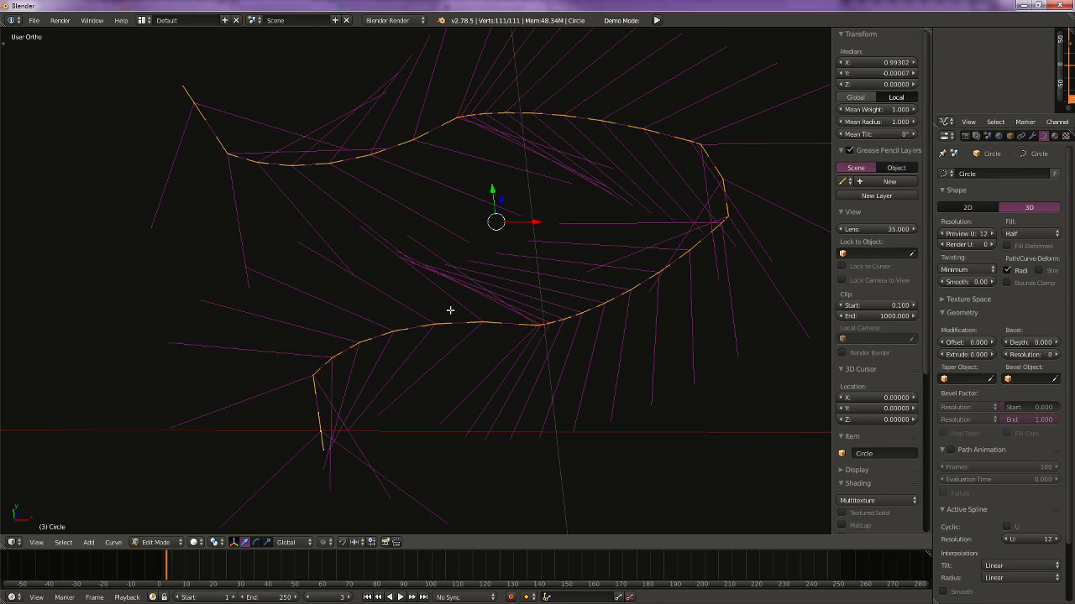
{"action": "scroll", "coordinate": [483, 327], "scroll_direction": "up", "scroll_amount": 3}
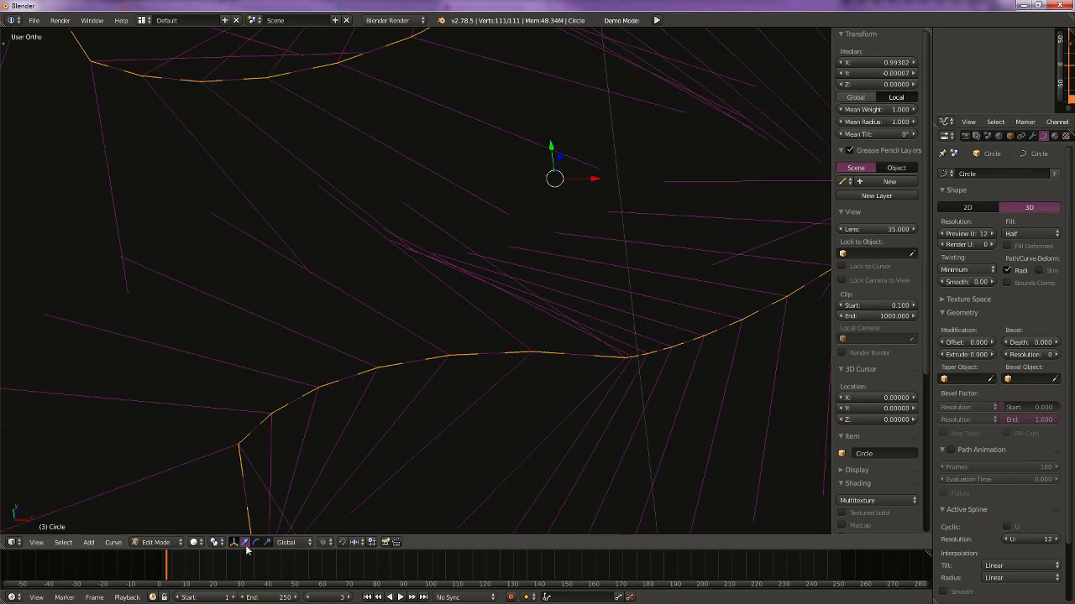
{"action": "right_click", "coordinate": [532, 355]}
{"action": "key", "text": "ctrl+x"}
{"action": "right_click", "coordinate": [449, 359]}
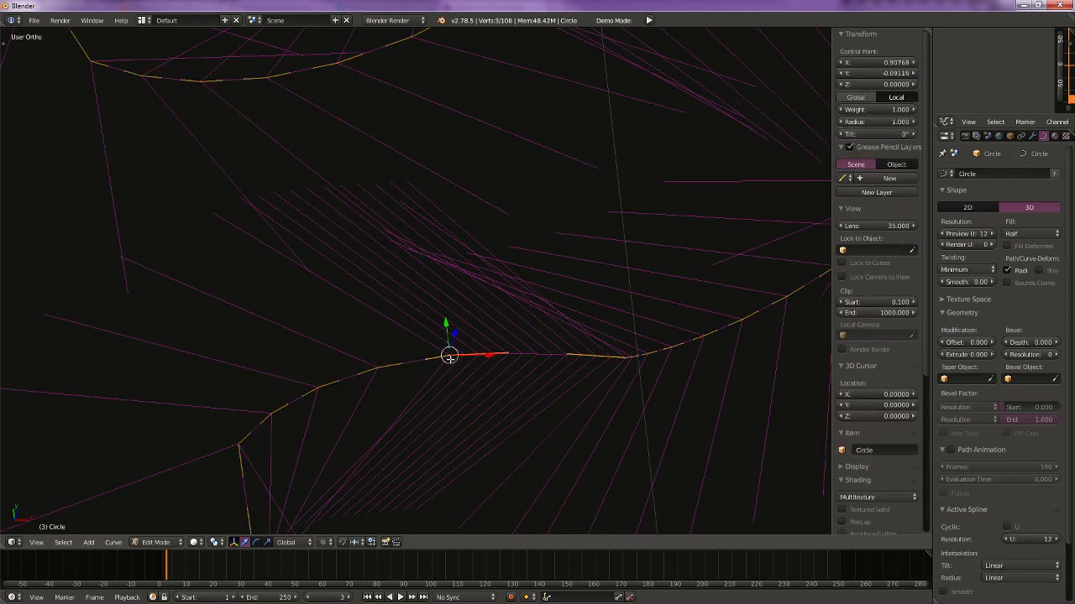
{"action": "key", "text": "ctrl+x"}
{"action": "right_click", "coordinate": [384, 368]}
{"action": "key", "text": "ctrl+x"}
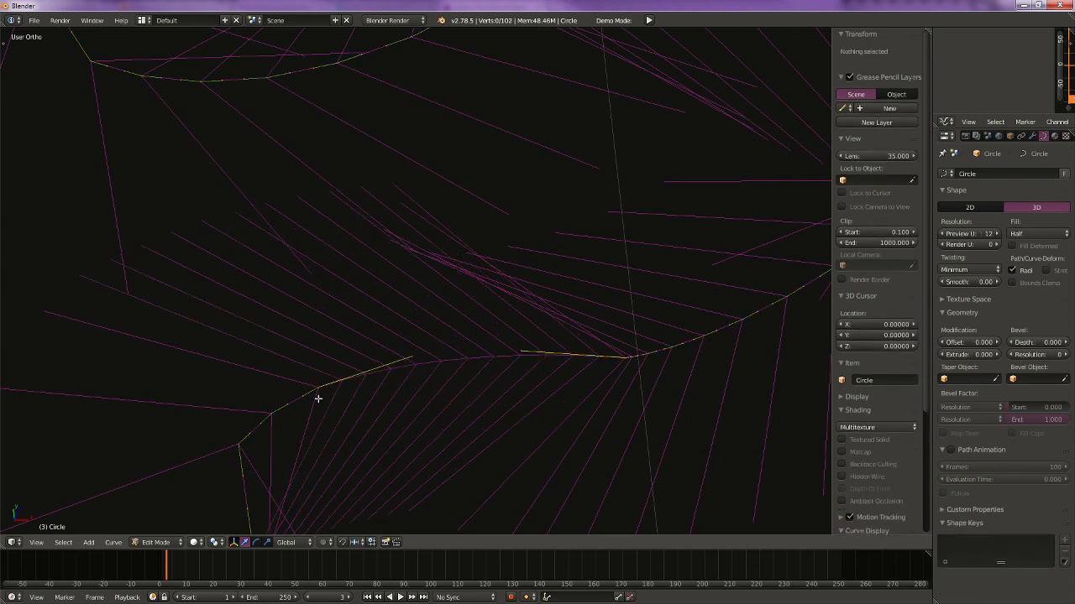
{"action": "right_click", "coordinate": [314, 386]}
{"action": "key", "text": "ctrl+x"}
{"action": "right_click", "coordinate": [271, 412]}
{"action": "key", "text": "ctrl+x"}
{"action": "scroll", "coordinate": [532, 384], "scroll_direction": "down", "scroll_amount": 2}
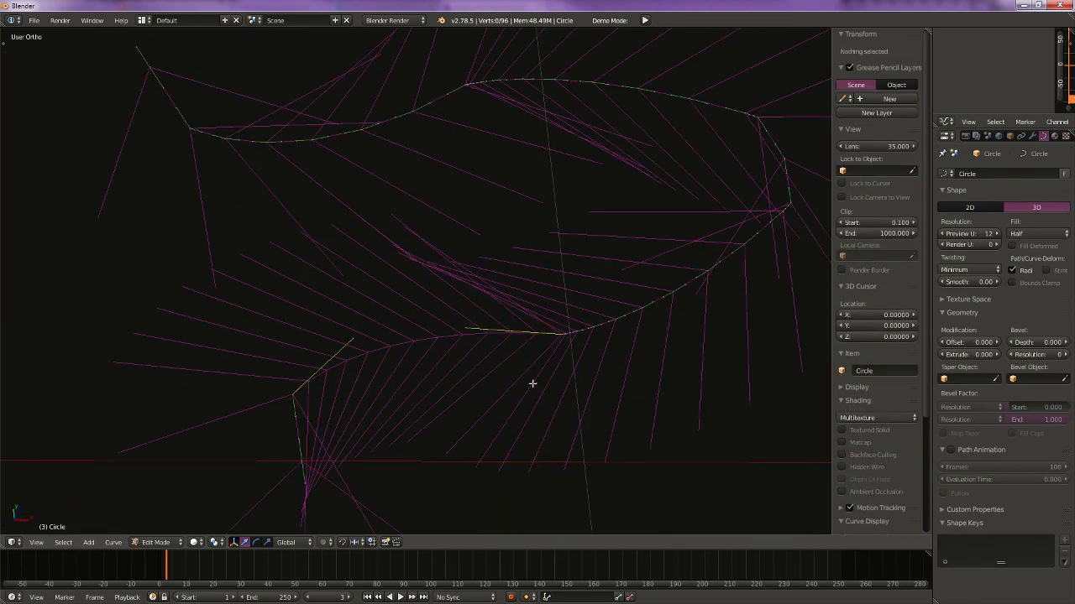
Step: In top view, dissolve the intermediate control points along the upper-left root arc, keeping its two end corners
{"action": "key", "text": "KP_7"}
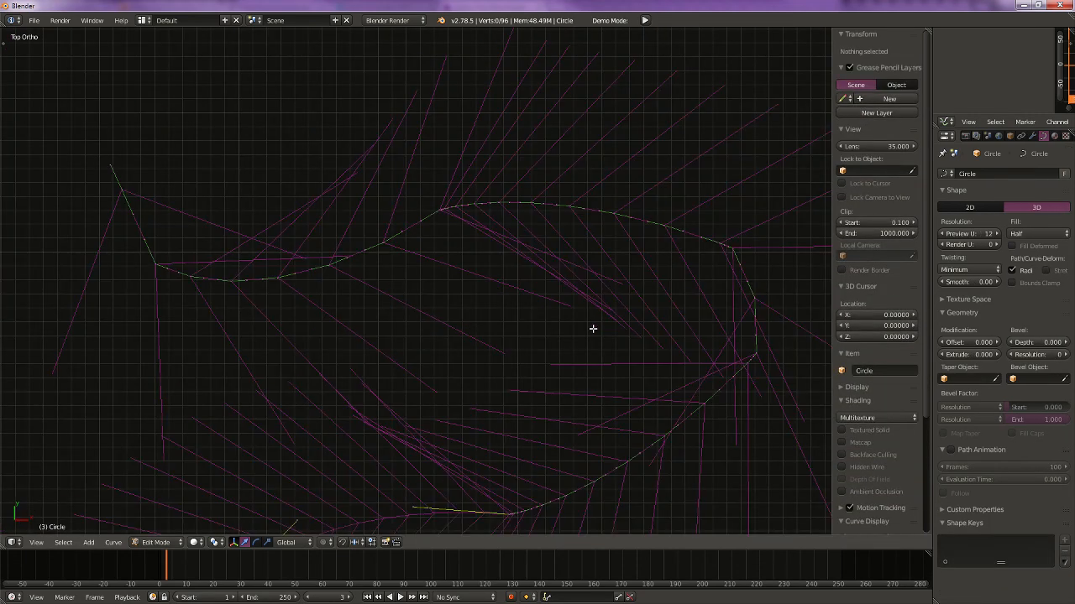
{"action": "middle_click_drag", "start_coordinate": [420, 367], "coordinate": [420, 232], "text": "shift"}
{"action": "right_click", "coordinate": [172, 163]}
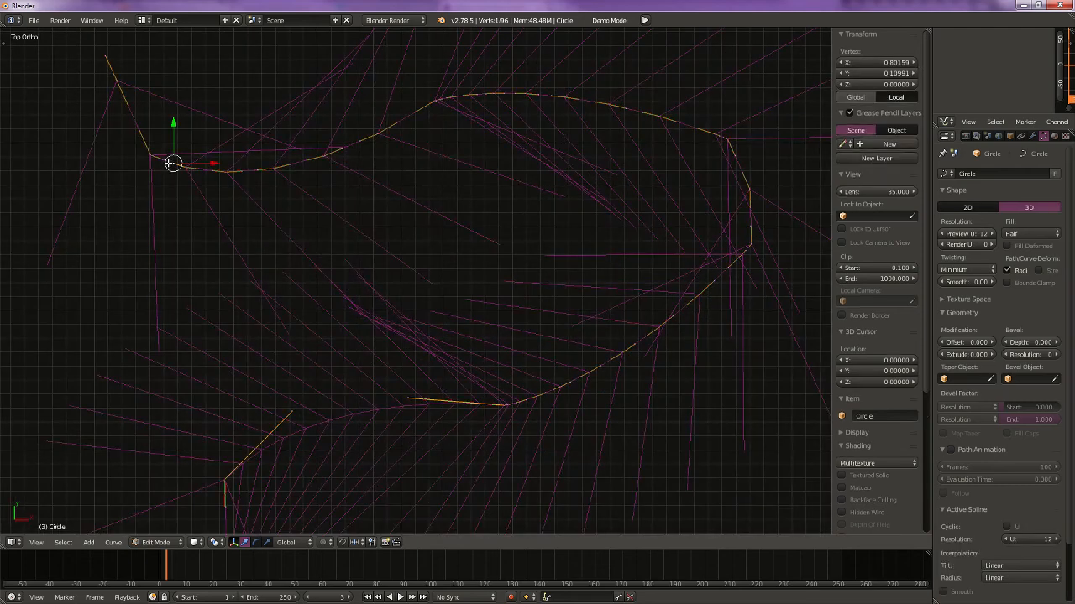
{"action": "key", "text": "ctrl+x"}
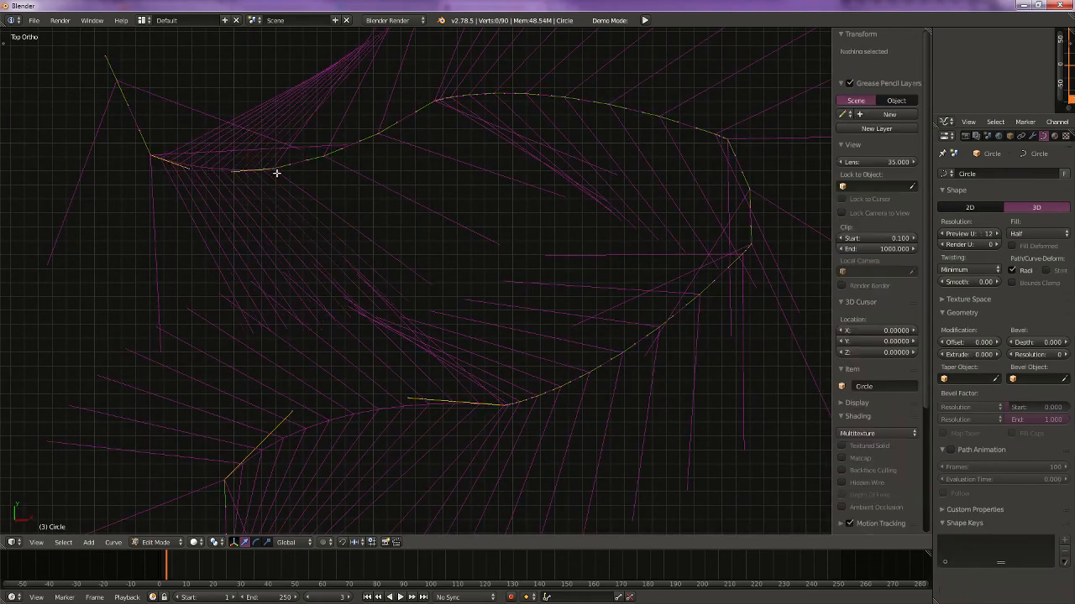
{"action": "right_click", "coordinate": [276, 171]}
{"action": "key", "text": "ctrl+x"}
{"action": "right_click", "coordinate": [324, 156]}
{"action": "key", "text": "ctrl+x"}
{"action": "right_click", "coordinate": [381, 135]}
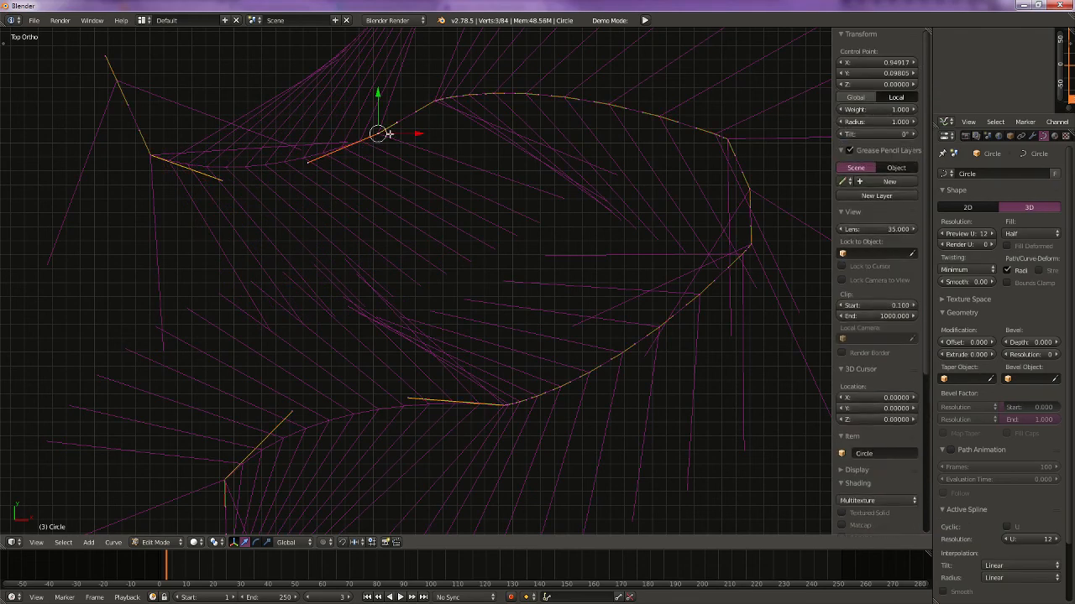
{"action": "key", "text": "ctrl+x"}
Step: Dissolve the eight intermediate control points along the tooth's upper flank, between the root arc's end and the tip corner
{"action": "right_click", "coordinate": [453, 96]}
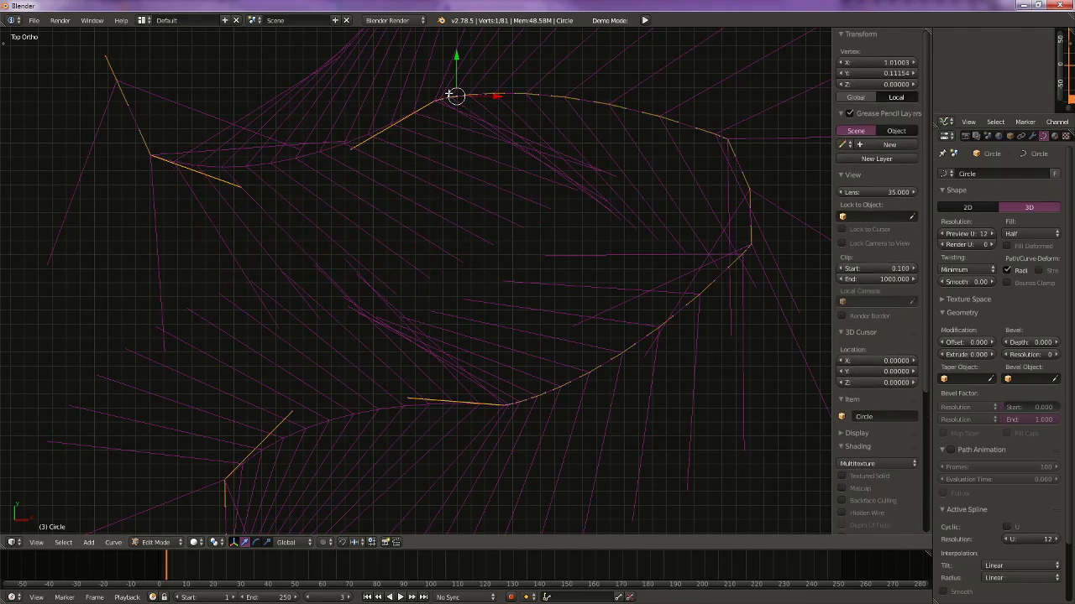
{"action": "right_click", "coordinate": [451, 97]}
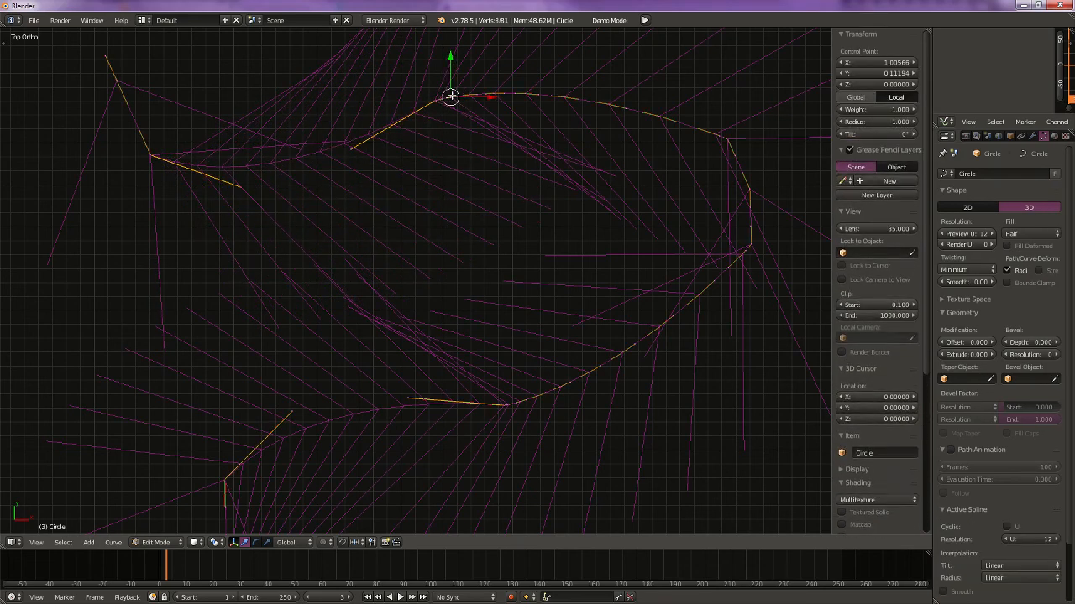
{"action": "key", "text": "ctrl+x"}
{"action": "right_click", "coordinate": [470, 95]}
{"action": "key", "text": "ctrl+x"}
{"action": "right_click", "coordinate": [492, 96]}
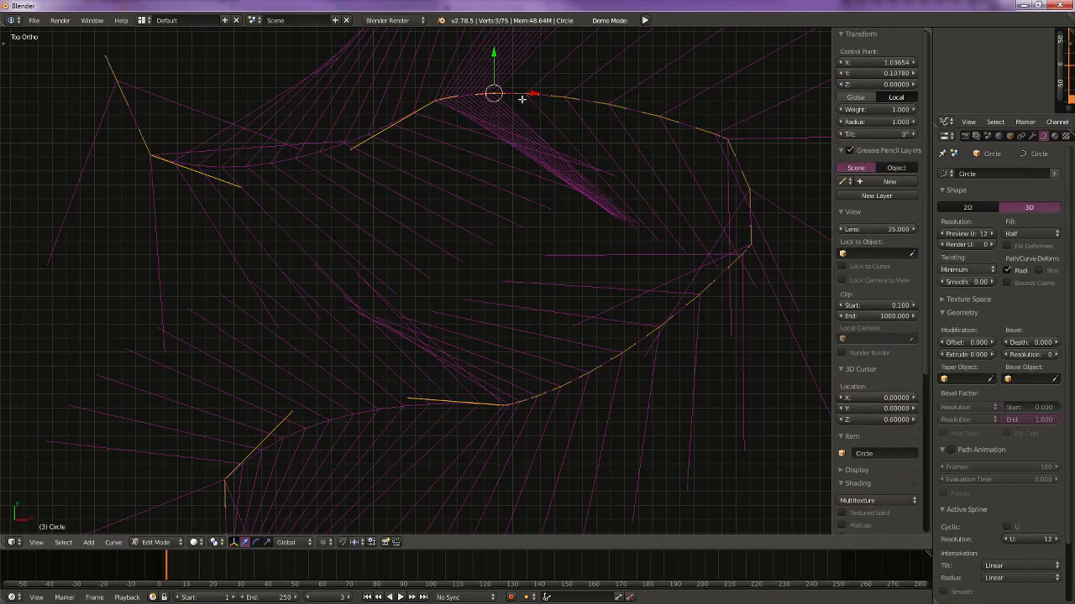
{"action": "key", "text": "ctrl+x"}
{"action": "right_click", "coordinate": [526, 95]}
{"action": "key", "text": "ctrl+x"}
{"action": "right_click", "coordinate": [564, 98]}
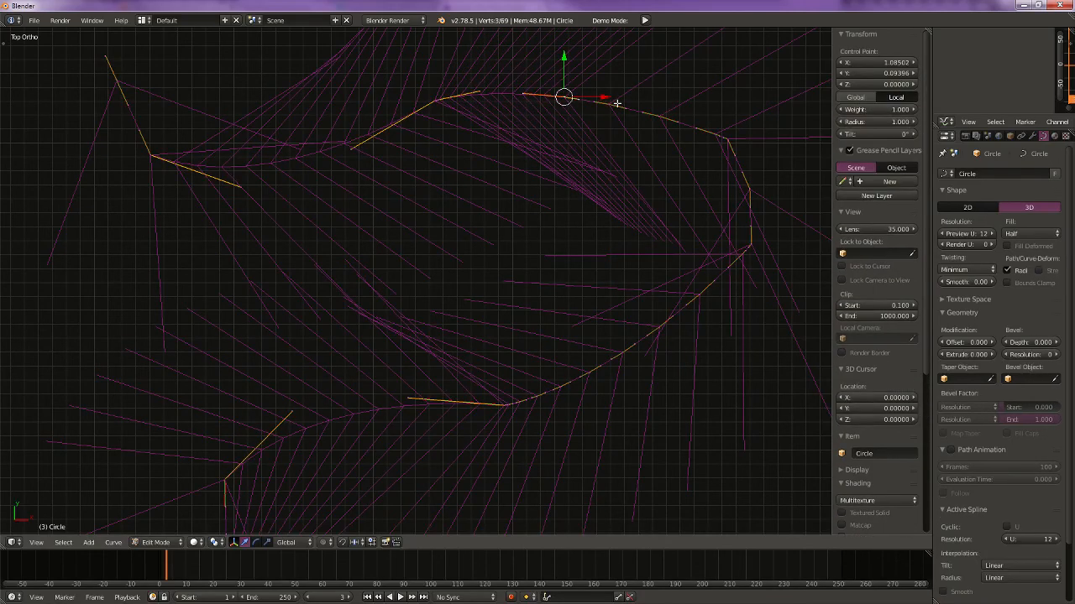
{"action": "key", "text": "ctrl+x"}
{"action": "right_click", "coordinate": [611, 103]}
{"action": "key", "text": "ctrl+x"}
{"action": "right_click", "coordinate": [663, 115]}
{"action": "key", "text": "ctrl+x"}
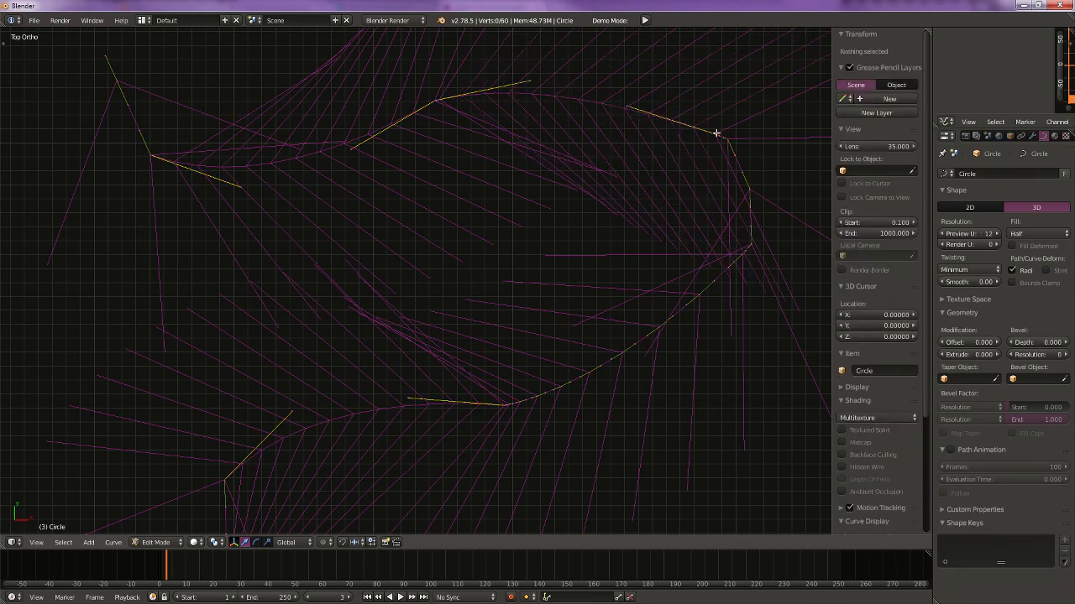
{"action": "right_click", "coordinate": [714, 134]}
{"action": "key", "text": "ctrl+x"}
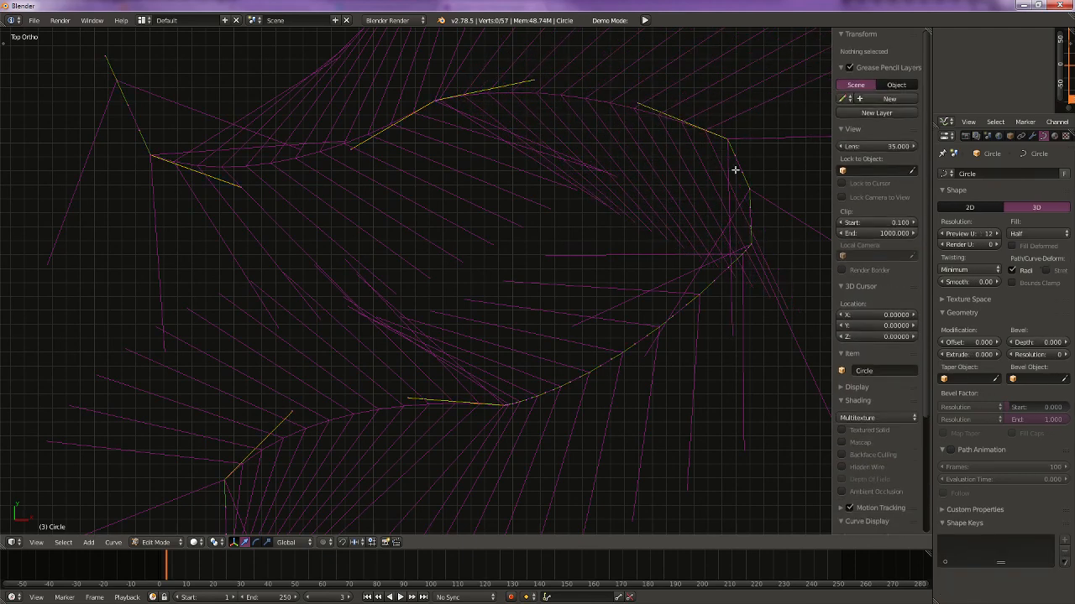
Step: Dissolve the tooth tip's middle control point and the two lower-flank points nearest the tip
{"action": "right_click", "coordinate": [756, 197]}
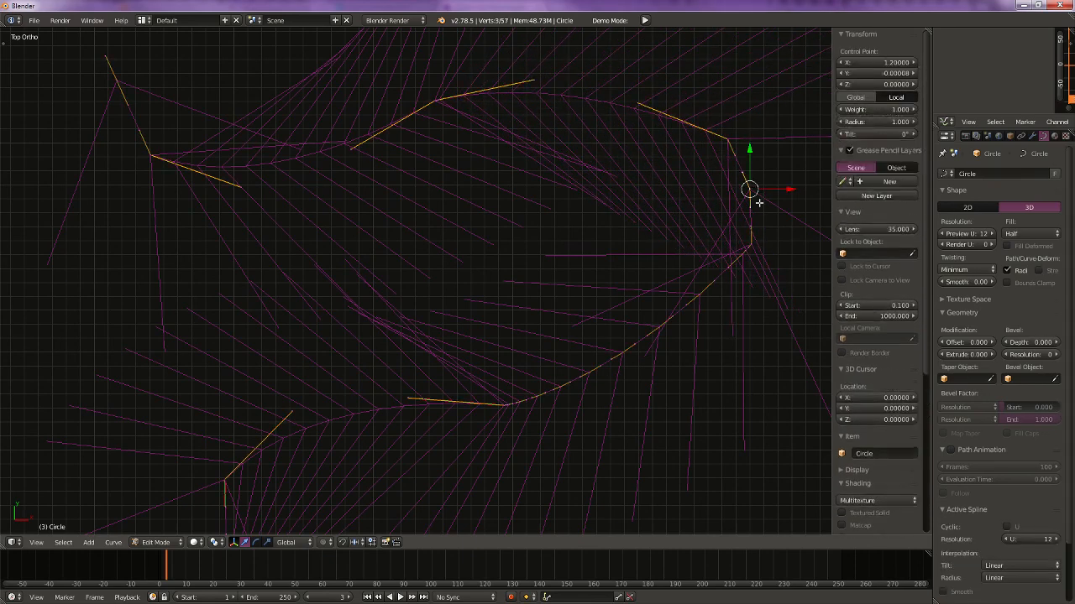
{"action": "key", "text": "ctrl+x"}
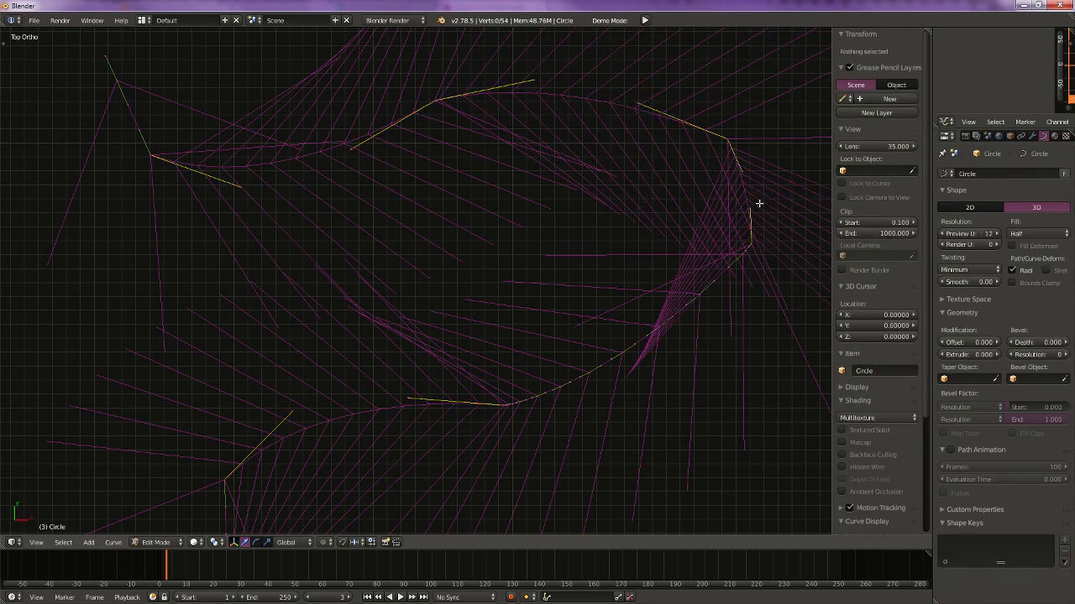
{"action": "right_click", "coordinate": [742, 252]}
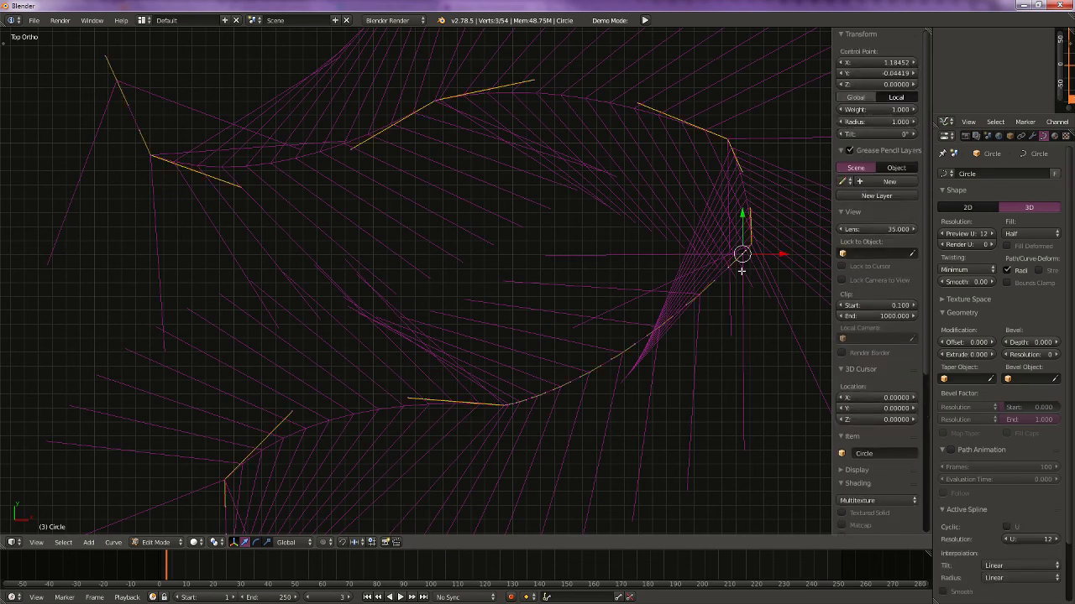
{"action": "key", "text": "ctrl+x"}
{"action": "right_click", "coordinate": [700, 293]}
{"action": "key", "text": "ctrl+x"}
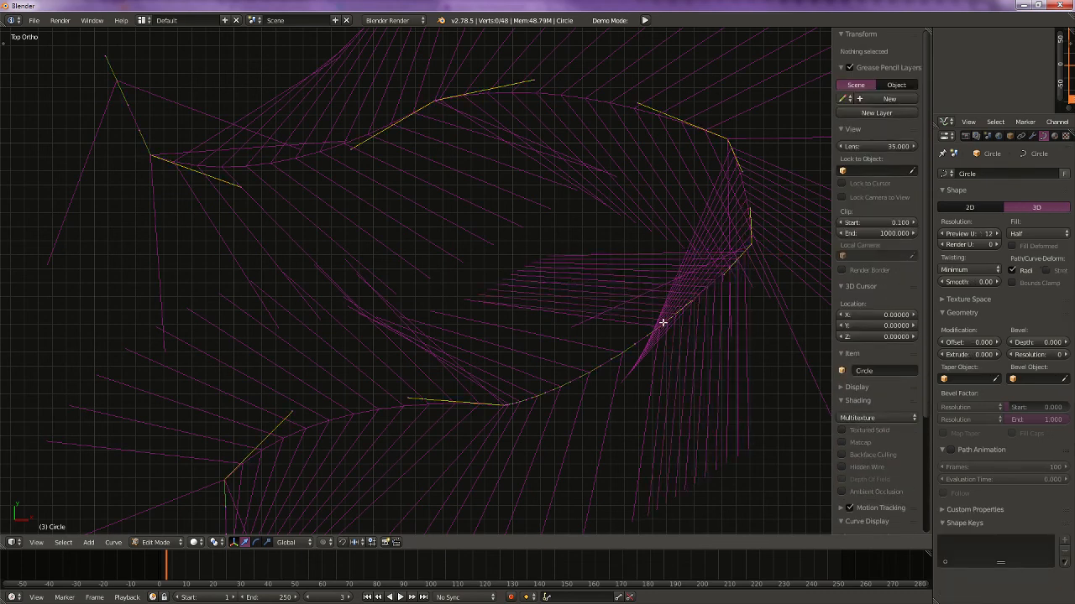
Step: Turn off the display of curve normals in the viewport, leaving the handles shown
{"action": "right_click", "coordinate": [660, 325]}
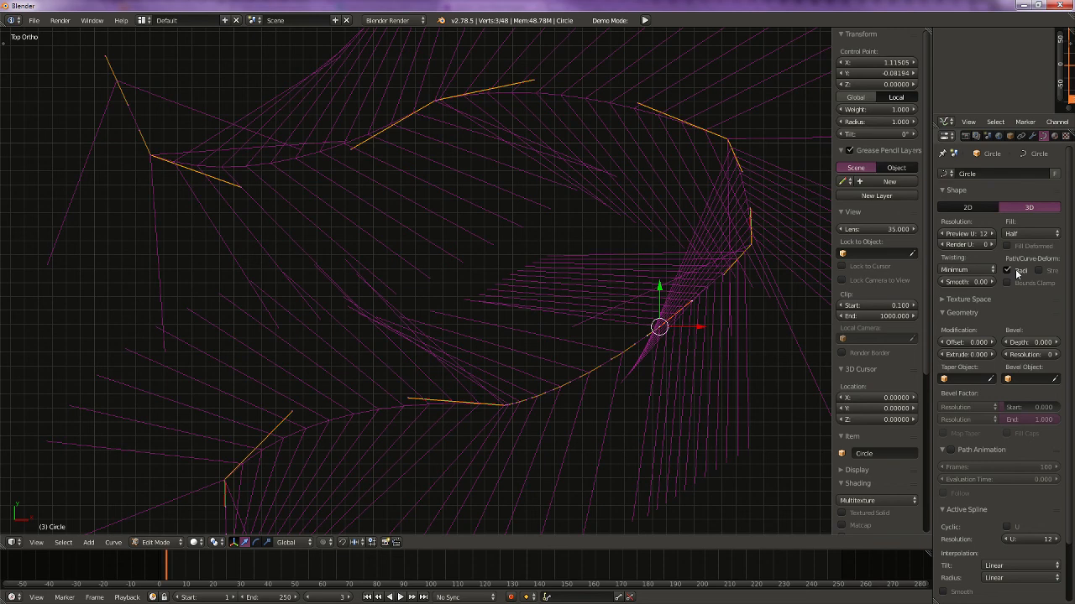
{"action": "scroll", "coordinate": [938, 442], "scroll_direction": "down", "scroll_amount": 2}
{"action": "left_click", "coordinate": [853, 470]}
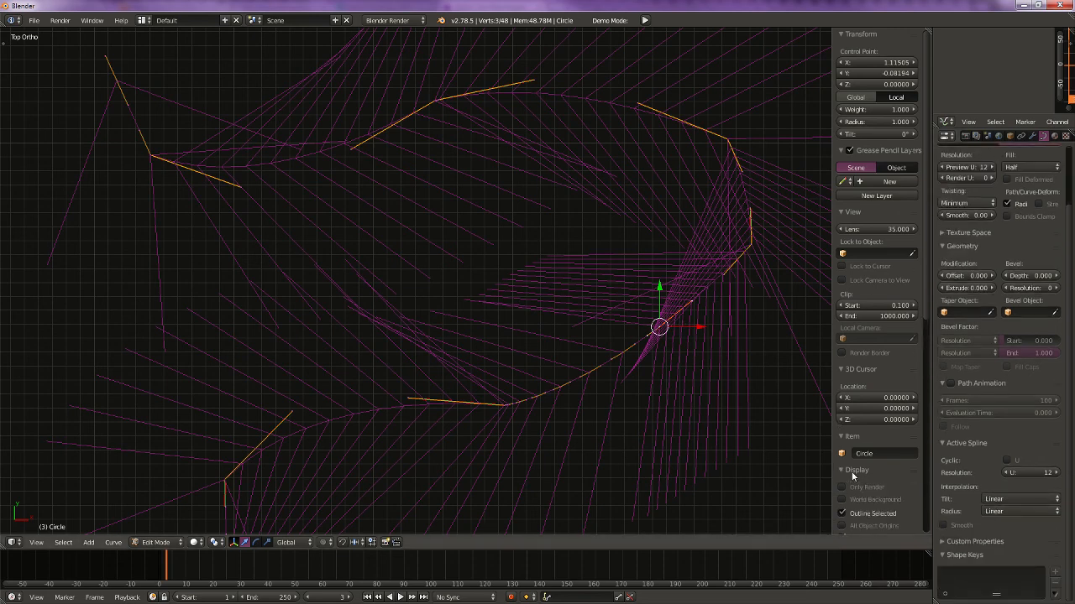
{"action": "scroll", "coordinate": [853, 475], "scroll_direction": "down", "scroll_amount": 2}
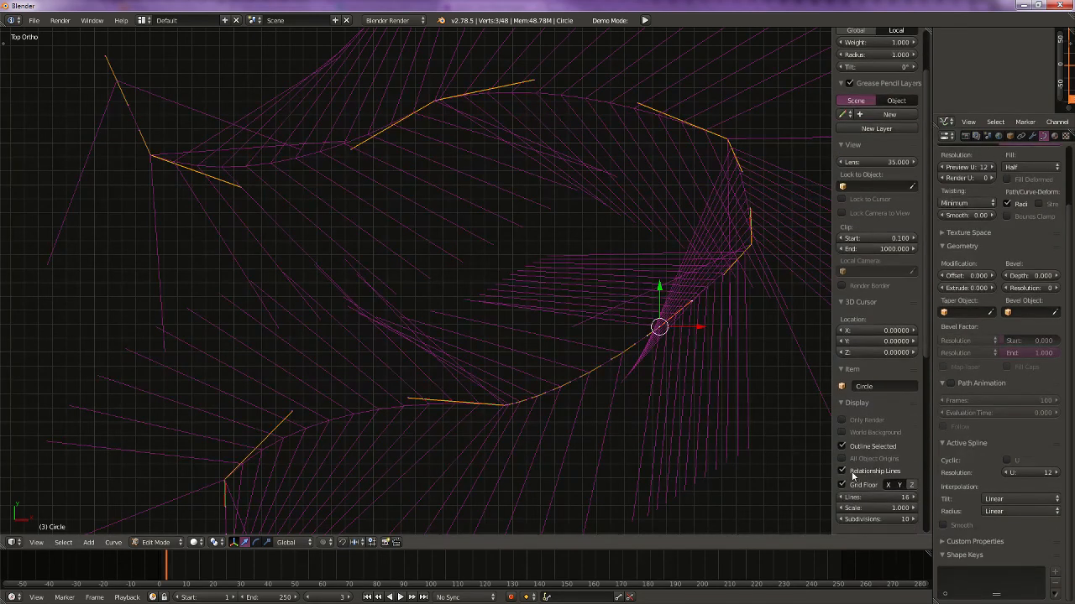
{"action": "left_click", "coordinate": [857, 403]}
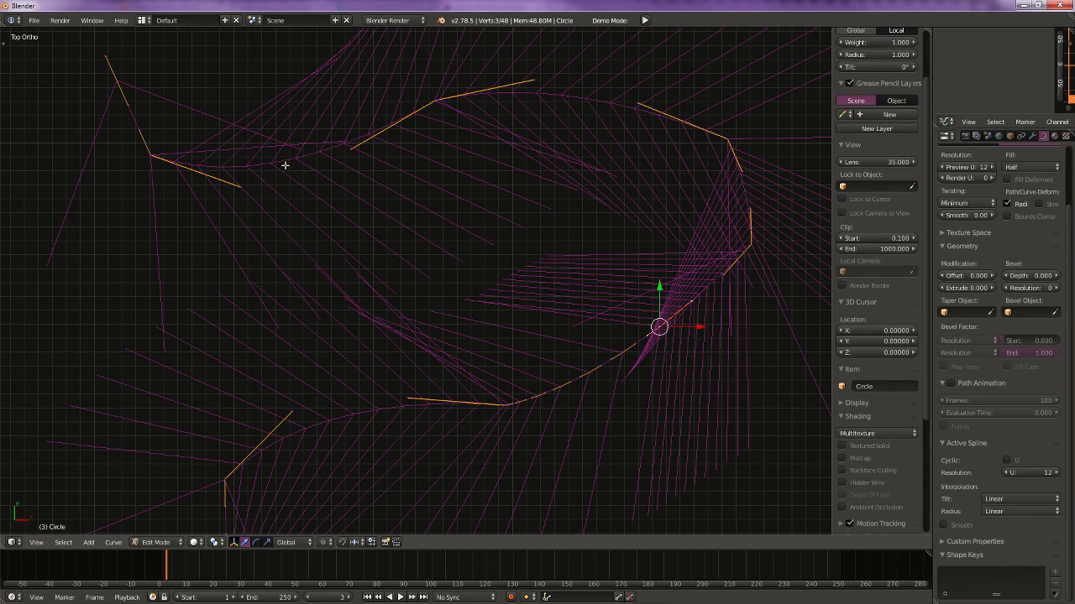
{"action": "left_click", "coordinate": [855, 404]}
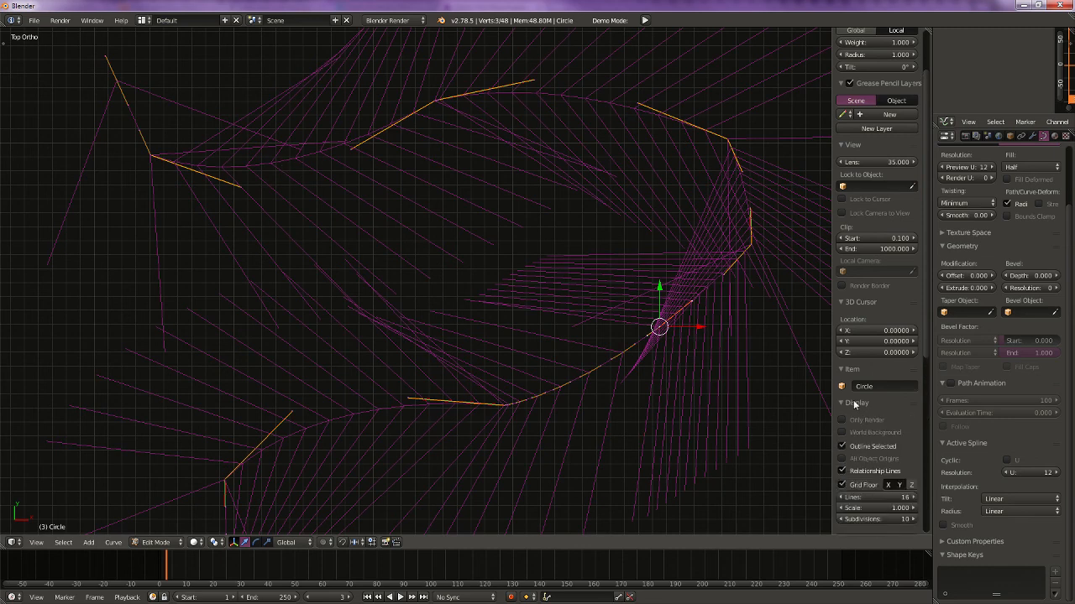
{"action": "scroll", "coordinate": [854, 405], "scroll_direction": "down", "scroll_amount": 8}
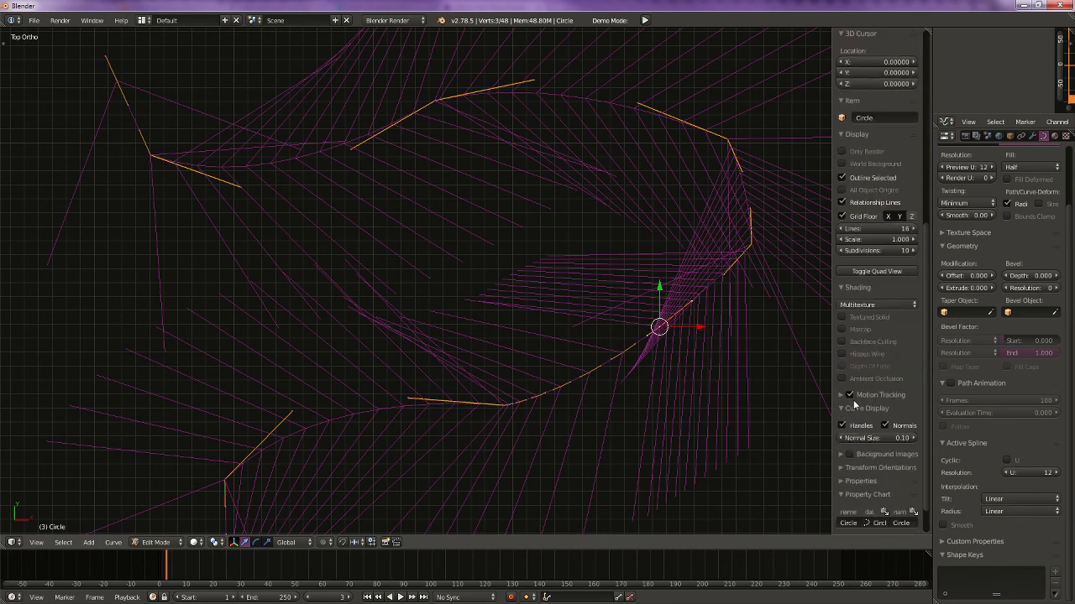
{"action": "left_click", "coordinate": [854, 425]}
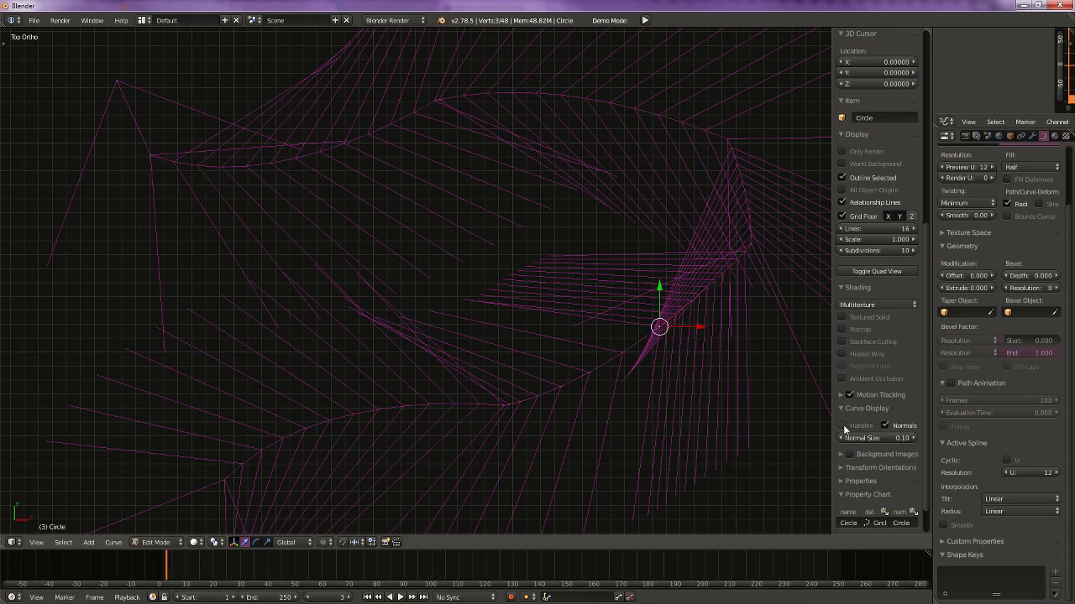
{"action": "left_click", "coordinate": [854, 425]}
{"action": "left_click", "coordinate": [888, 427]}
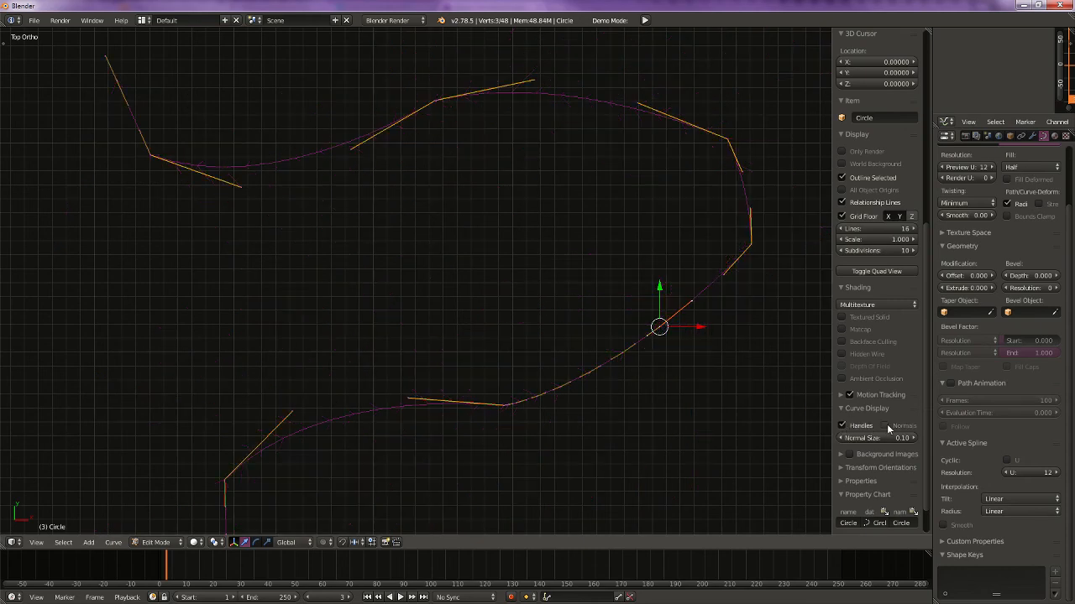
Step: Dissolve the six remaining intermediate control points along the tooth's lower flank, down to the root arc's corner
{"action": "left_click", "coordinate": [621, 352]}
{"action": "right_click", "coordinate": [659, 327]}
{"action": "key", "text": "ctrl+x"}
{"action": "right_click", "coordinate": [621, 352]}
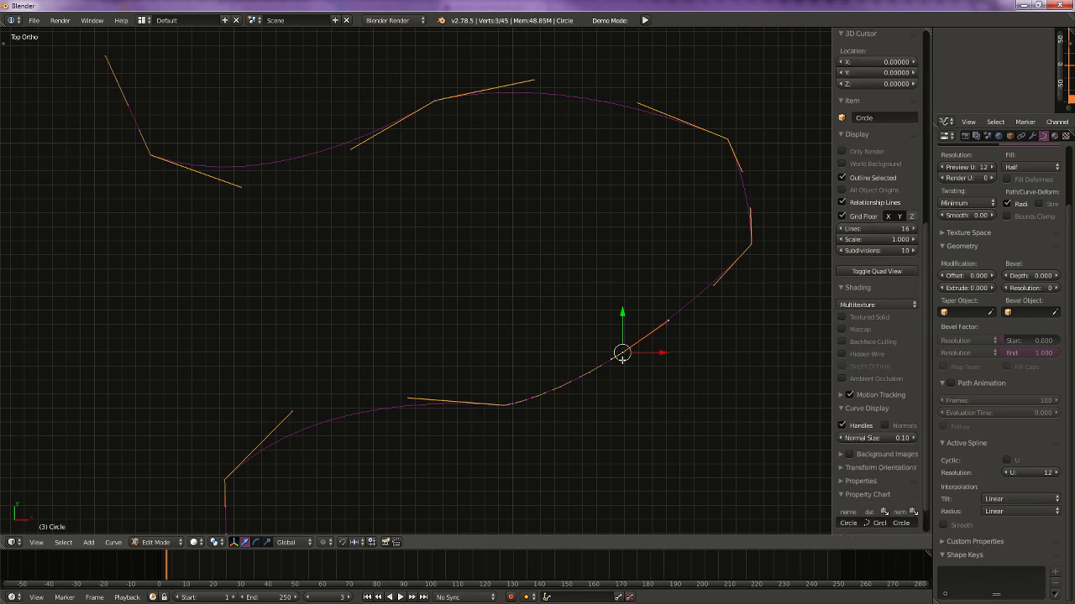
{"action": "key", "text": "ctrl+x"}
{"action": "right_click", "coordinate": [592, 370]}
{"action": "key", "text": "ctrl+x"}
{"action": "right_click", "coordinate": [561, 383]}
{"action": "key", "text": "ctrl+x"}
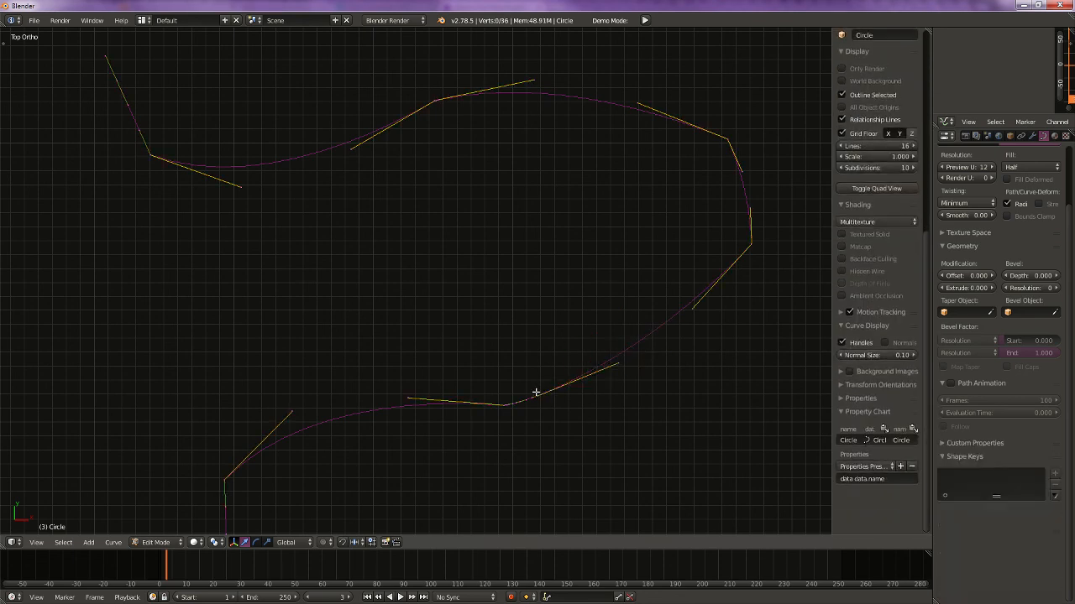
{"action": "right_click", "coordinate": [535, 393]}
{"action": "key", "text": "ctrl+x"}
{"action": "right_click", "coordinate": [521, 401]}
{"action": "key", "text": "ctrl+x"}
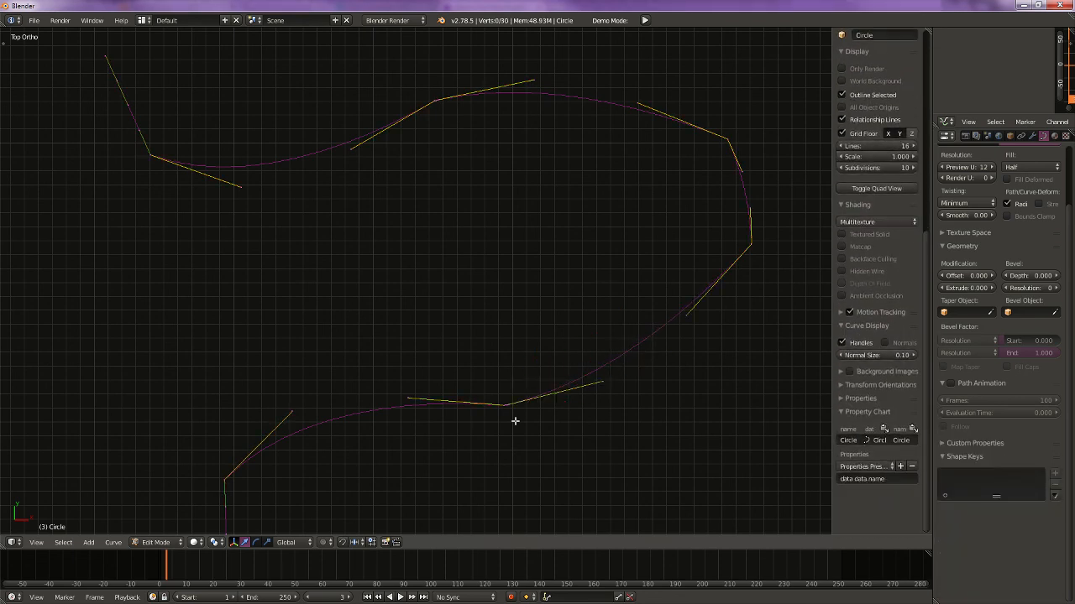
Step: Inspect the control point midway along the tooth's lower flank, and return the curve to Object Mode
{"action": "right_click", "coordinate": [514, 404]}
{"action": "scroll", "coordinate": [559, 322], "scroll_direction": "up", "scroll_amount": 4}
{"action": "middle_click_drag", "start_coordinate": [559, 322], "coordinate": [573, 252], "text": "shift"}
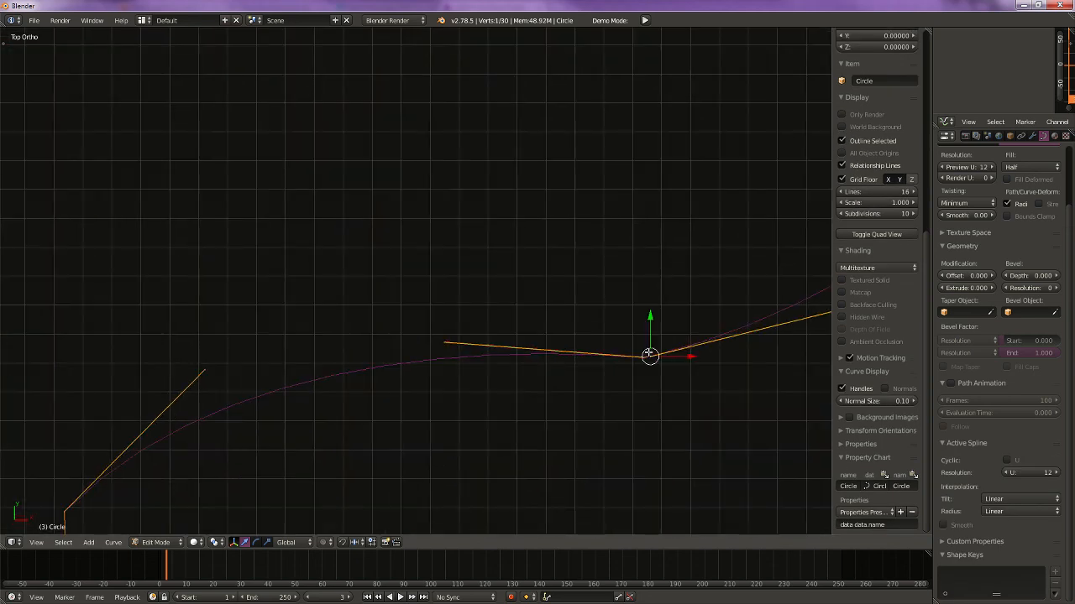
{"action": "scroll", "coordinate": [298, 358], "scroll_direction": "down", "scroll_amount": 8}
{"action": "scroll", "coordinate": [403, 229], "scroll_direction": "up", "scroll_amount": 3}
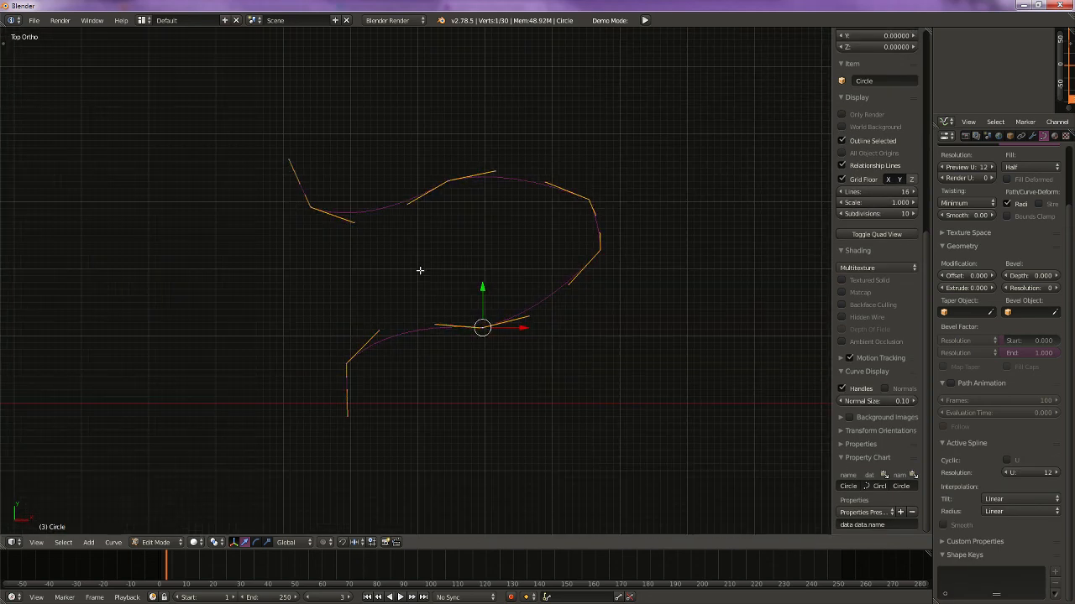
{"action": "key", "text": "Tab"}
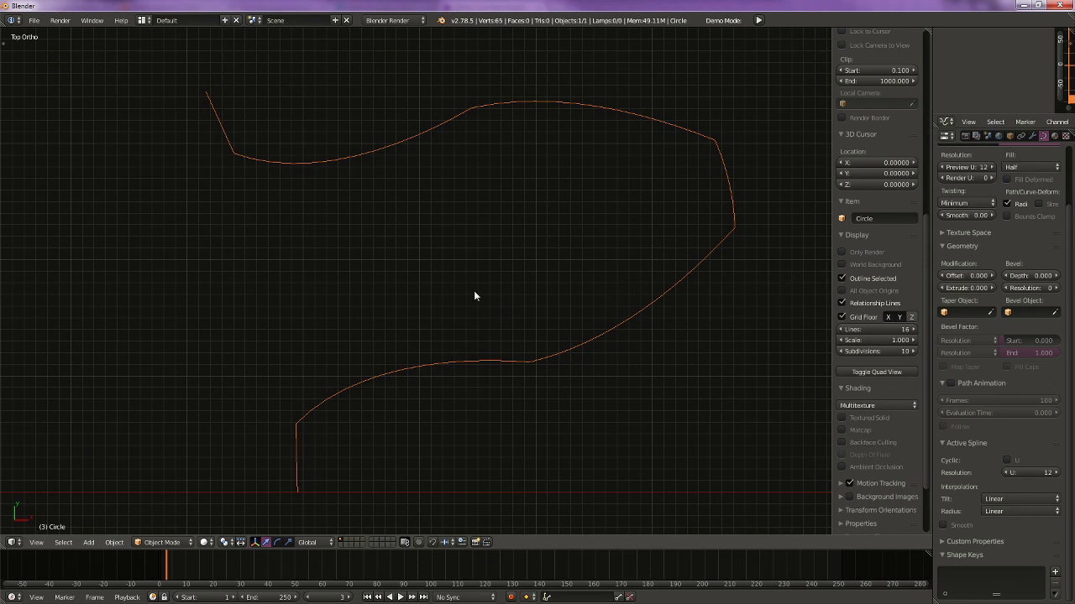
Step: Try a preview resolution of 2 on the tooth curve, and raise it to 61
{"action": "scroll", "coordinate": [1037, 249], "scroll_direction": "up", "scroll_amount": 2}
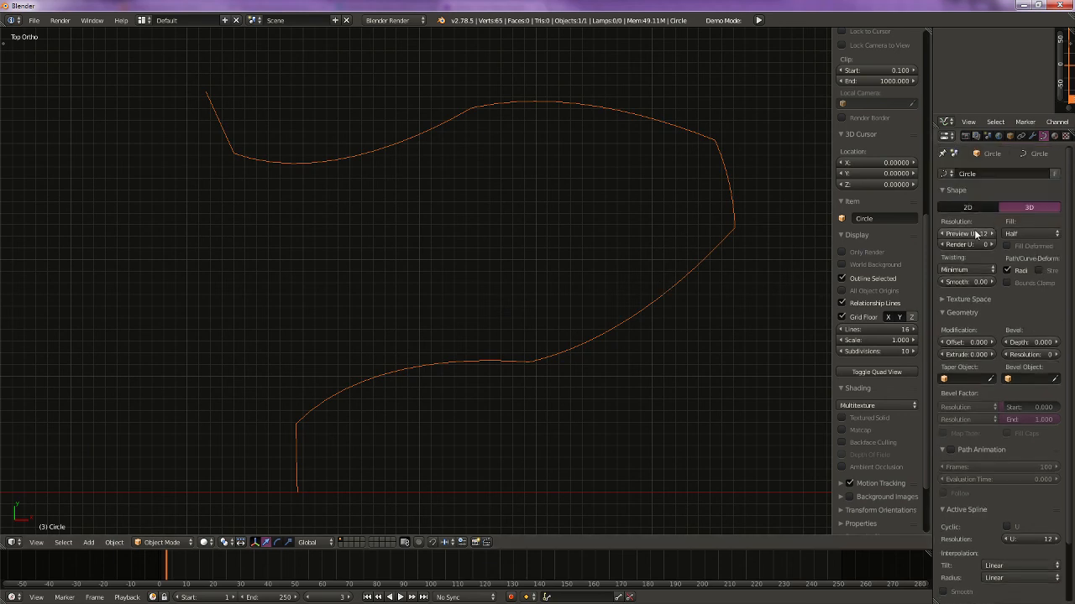
{"action": "left_click_drag", "start_coordinate": [965, 234], "coordinate": [922, 234]}
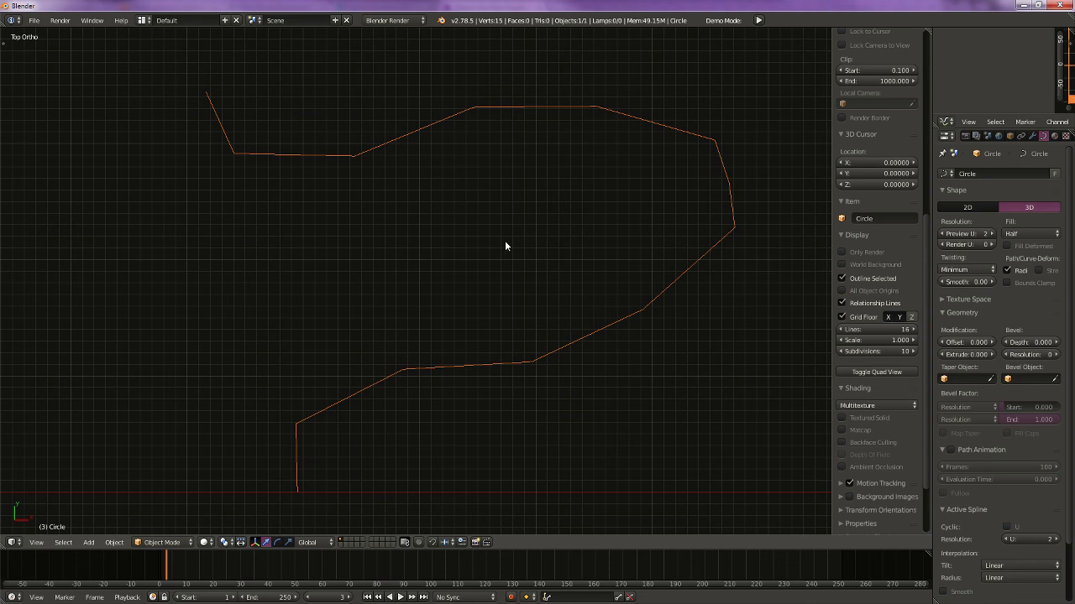
{"action": "scroll", "coordinate": [508, 244], "scroll_direction": "down", "scroll_amount": 3}
{"action": "middle_click_drag", "start_coordinate": [486, 311], "coordinate": [473, 190]}
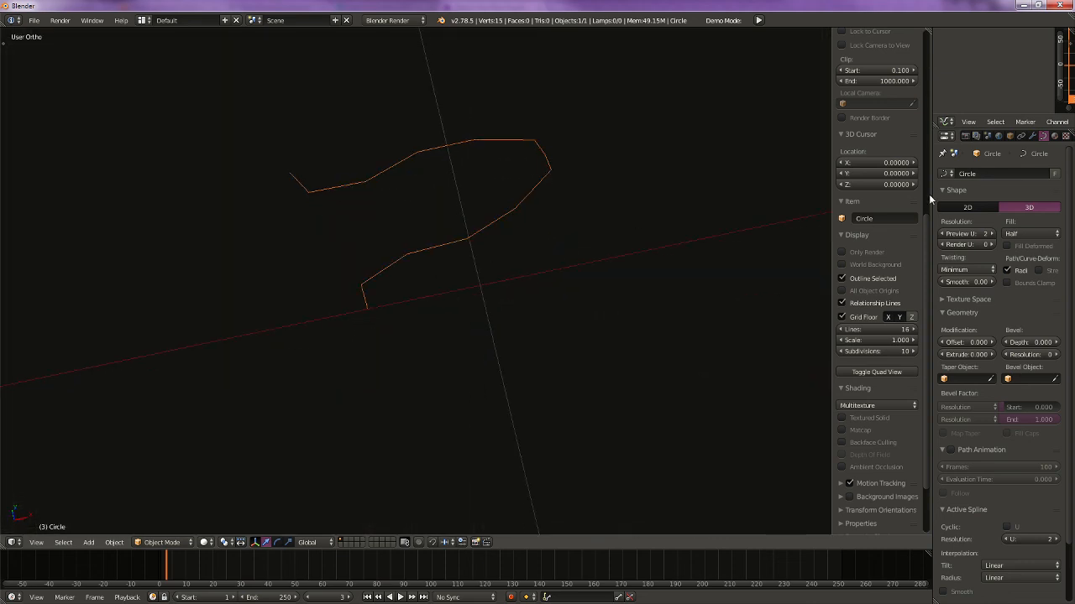
{"action": "left_click_drag", "start_coordinate": [965, 238], "coordinate": [1041, 234]}
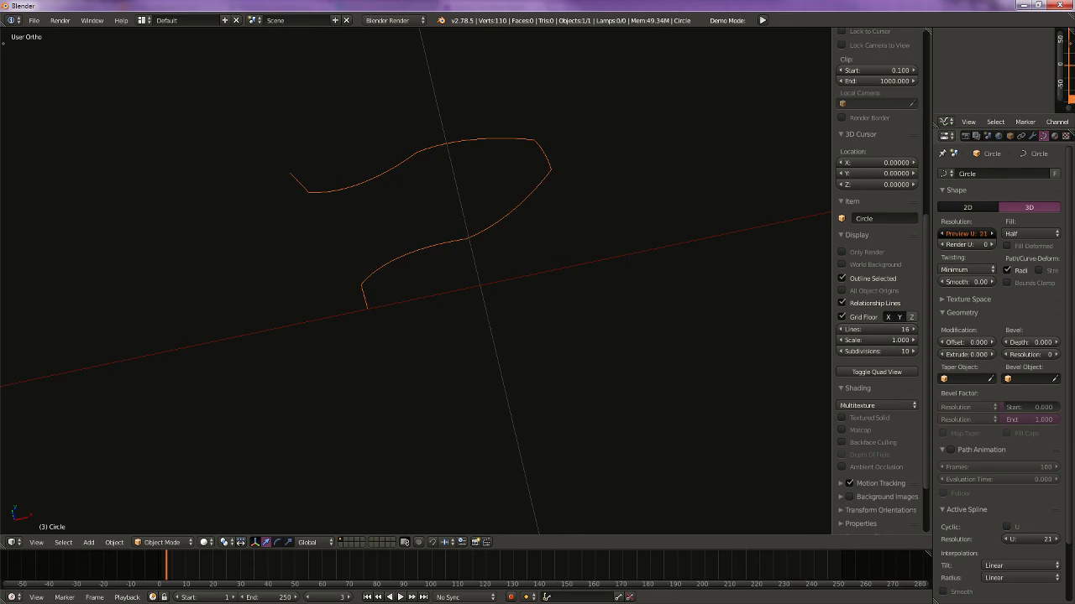
{"action": "scroll", "coordinate": [419, 296], "scroll_direction": "down", "scroll_amount": 4}
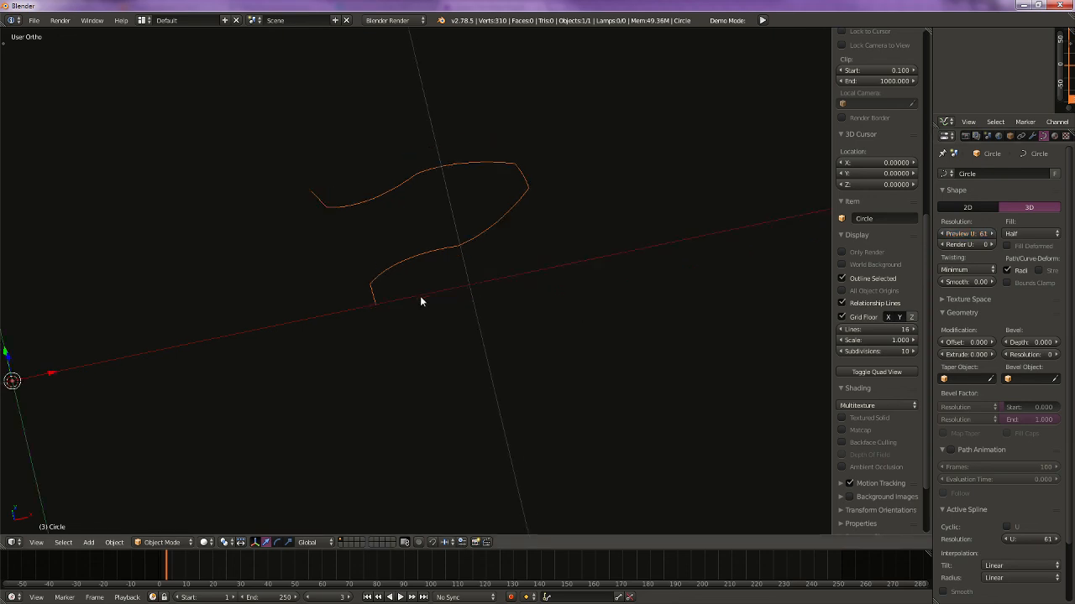
Step: Examine the modifiers available for the tooth curve
{"action": "left_click", "coordinate": [1032, 136]}
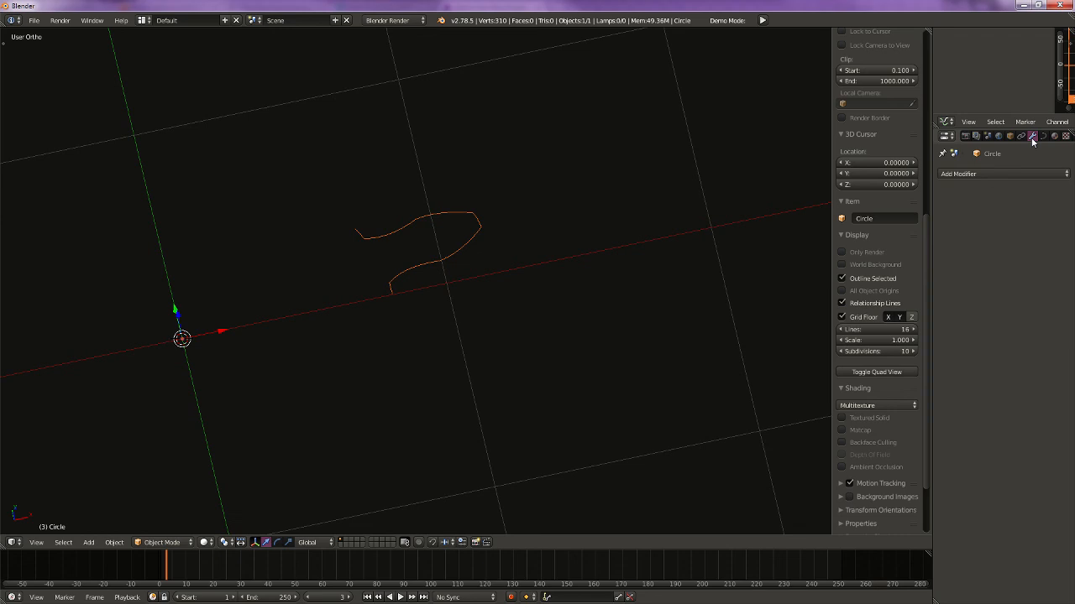
{"action": "left_click", "coordinate": [977, 173]}
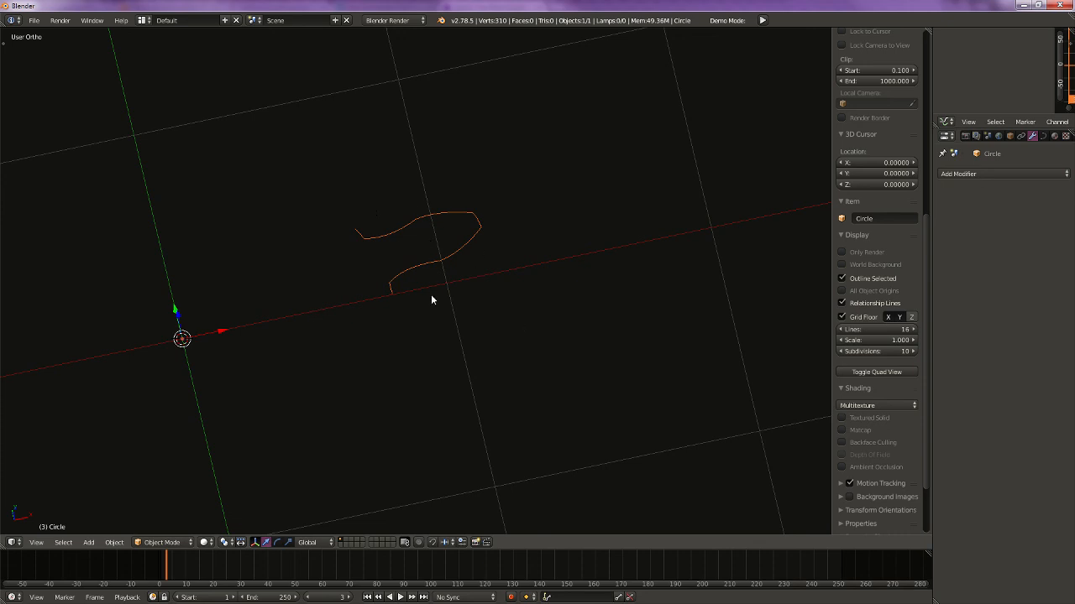
{"action": "scroll", "coordinate": [430, 278], "scroll_direction": "up", "scroll_amount": 4}
{"action": "middle_click_drag", "start_coordinate": [464, 156], "coordinate": [514, 199]}
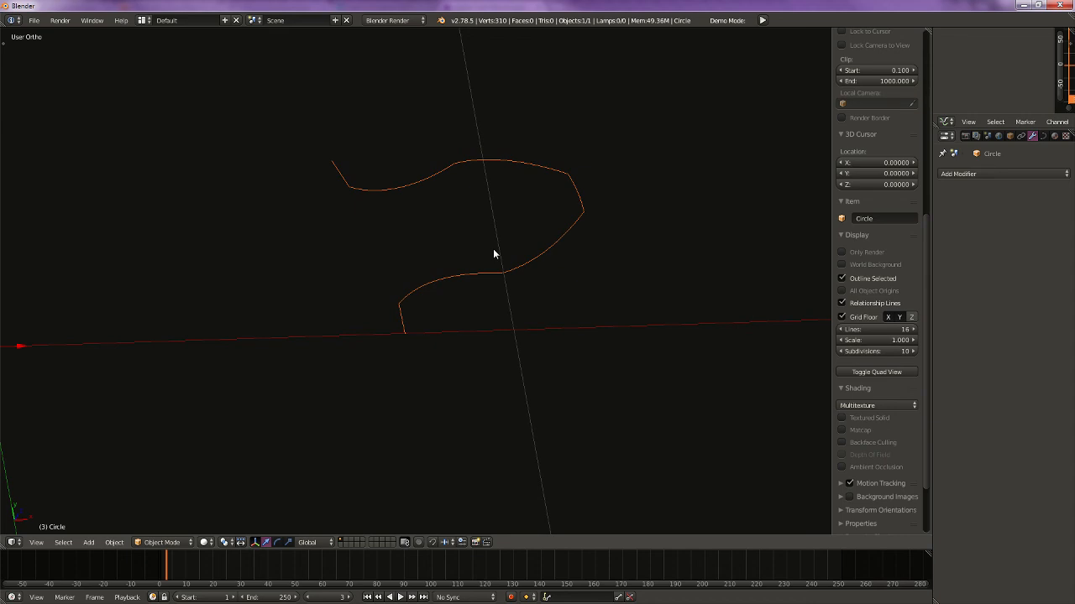
{"action": "scroll", "coordinate": [479, 421], "scroll_direction": "down", "scroll_amount": 3}
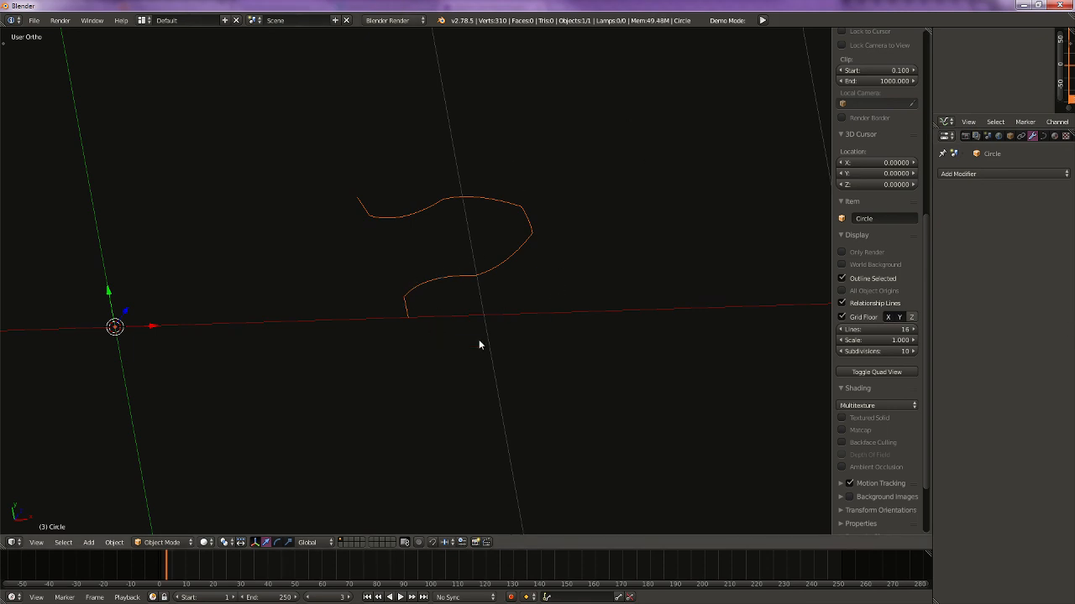
{"action": "middle_click_drag", "start_coordinate": [456, 302], "coordinate": [436, 333]}
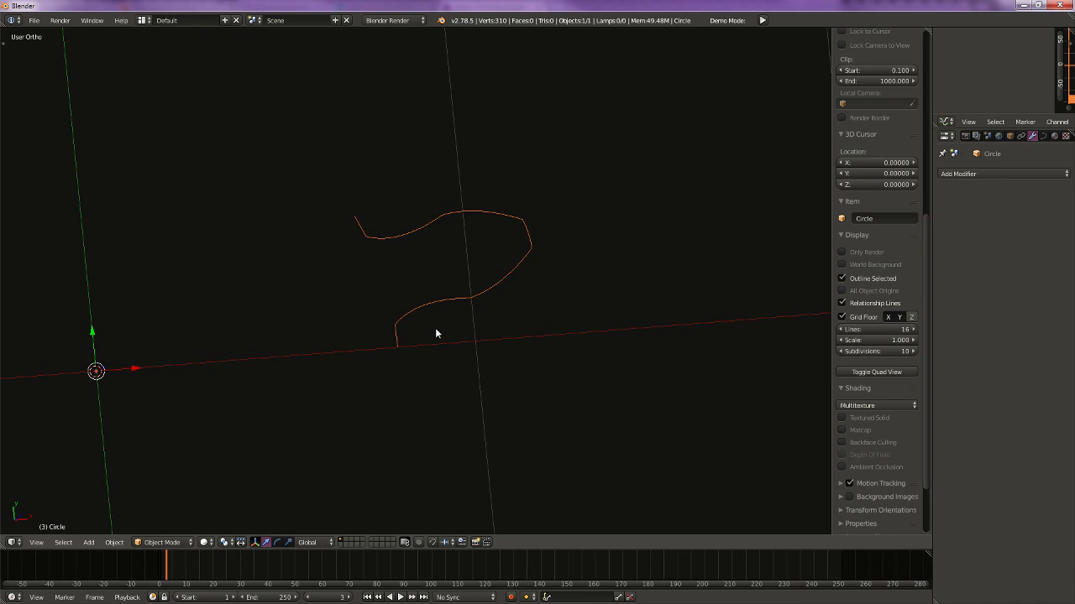
{"action": "scroll", "coordinate": [471, 389], "scroll_direction": "down", "scroll_amount": 3}
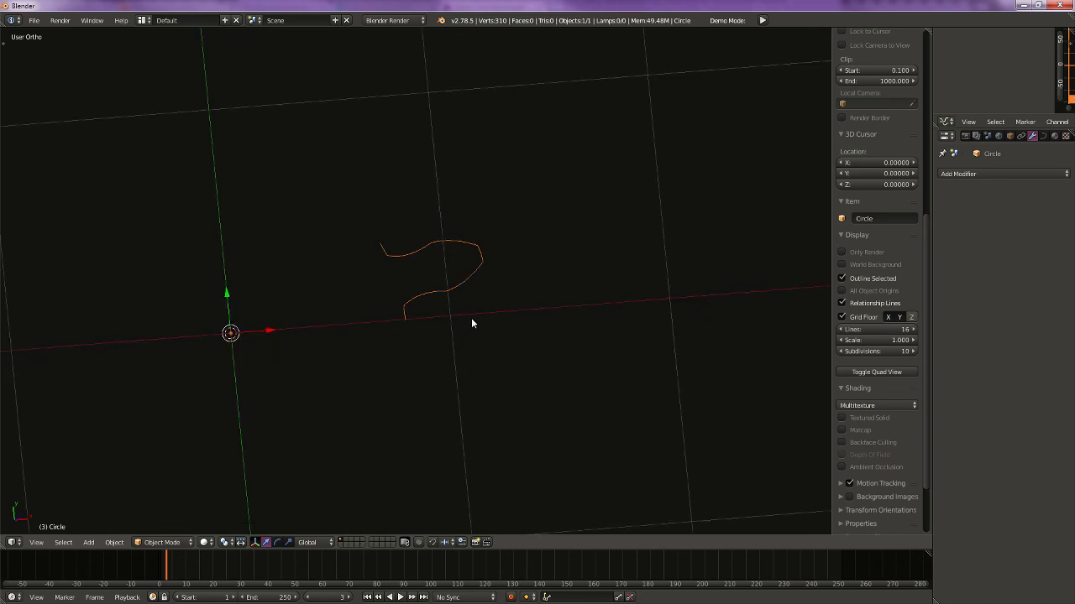